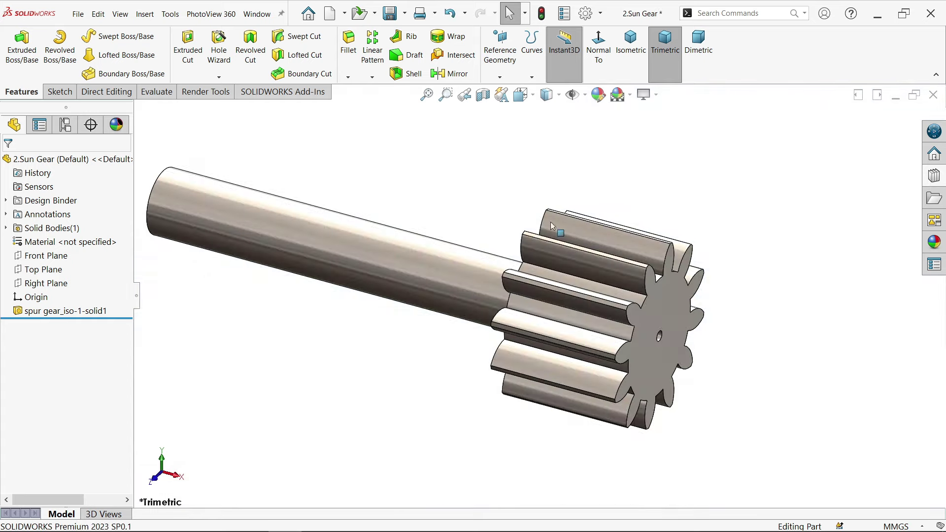
Step: Start a sketch on the gear's toothed end face and convert the central hole's circular edge into it
{"action": "scroll", "coordinate": [672, 368], "scroll_direction": "down", "scroll_amount": 2}
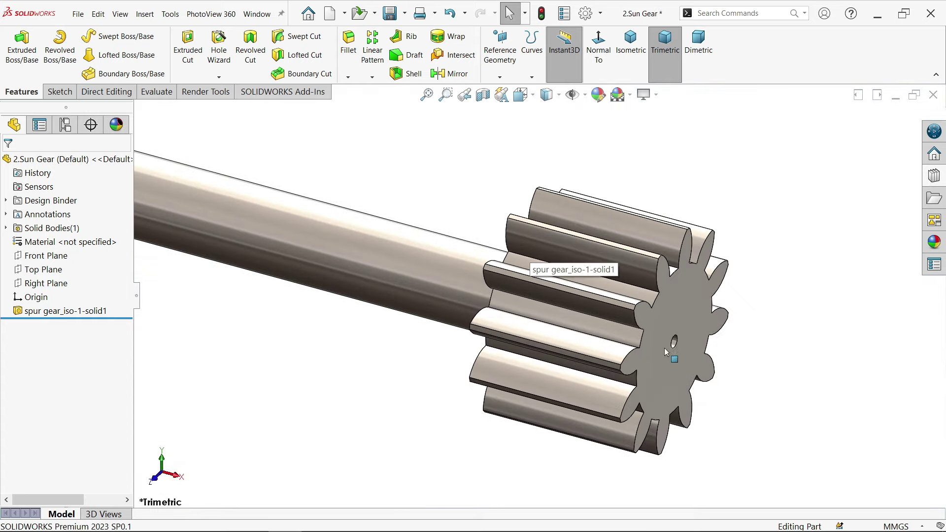
{"action": "left_click", "coordinate": [668, 363]}
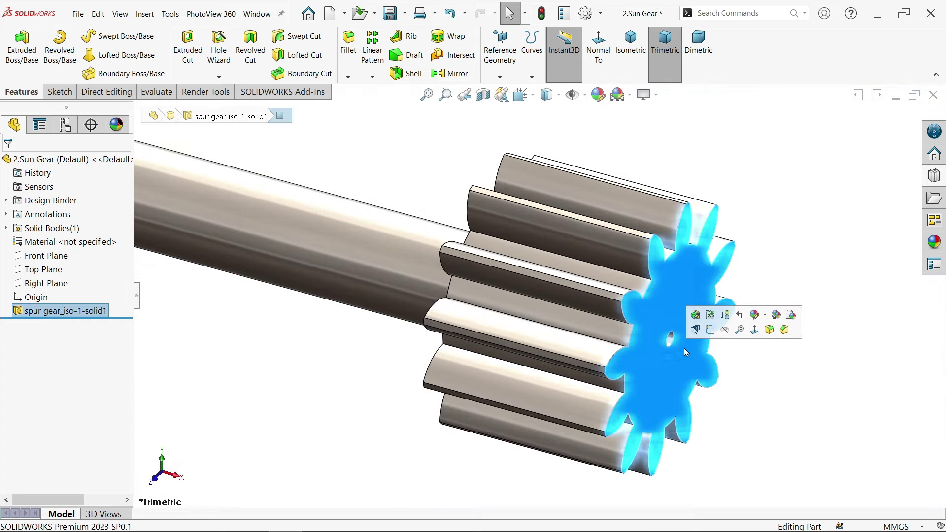
{"action": "left_click", "coordinate": [709, 331]}
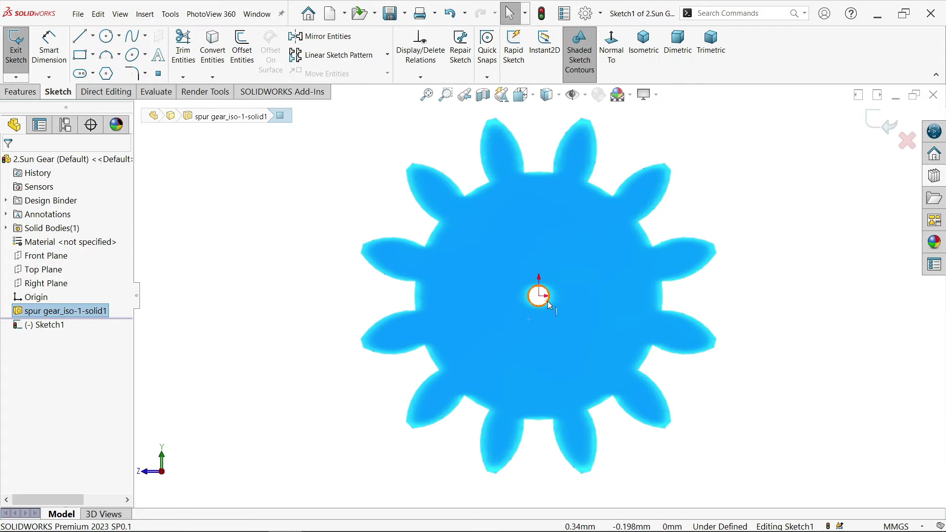
{"action": "left_click", "coordinate": [548, 301]}
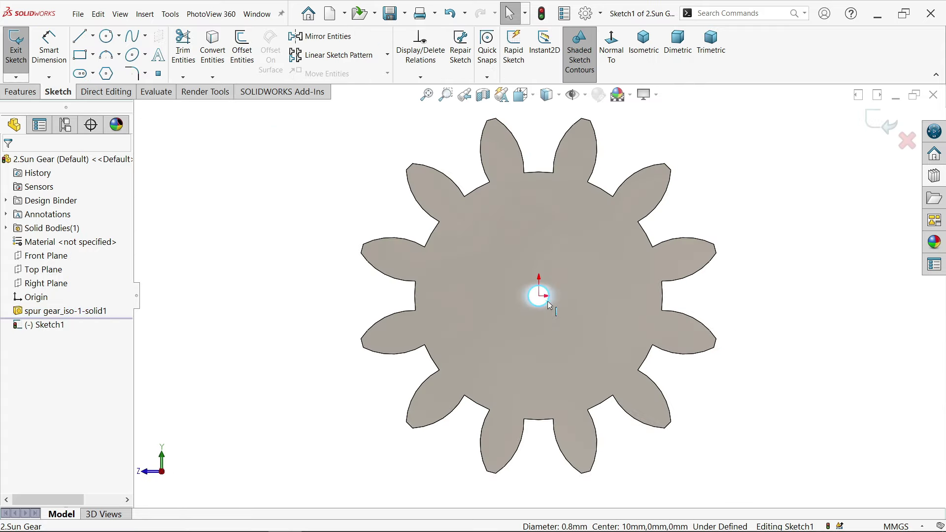
{"action": "left_click", "coordinate": [214, 59]}
Step: Extrude the hole circle as a boss with Up To Surface, ending at the far end face of the shaft, merging the result
{"action": "left_click", "coordinate": [21, 92]}
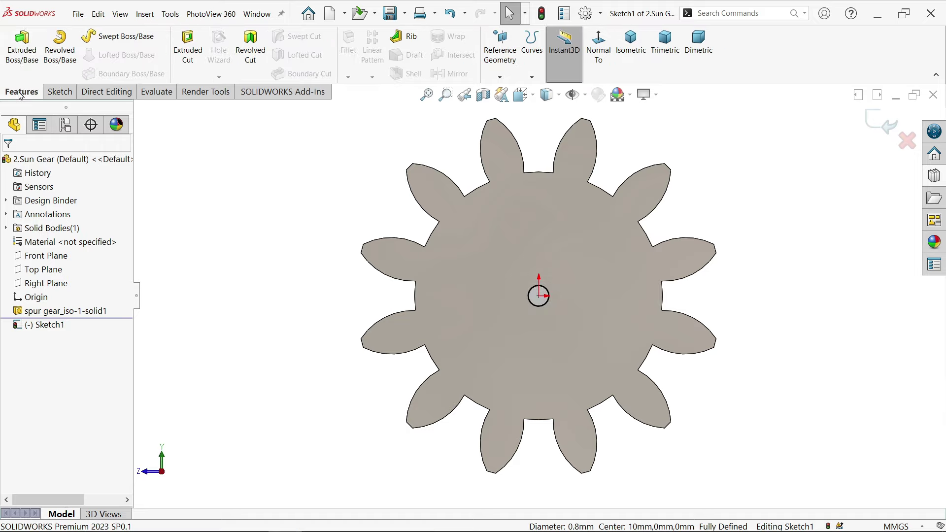
{"action": "left_click", "coordinate": [22, 50]}
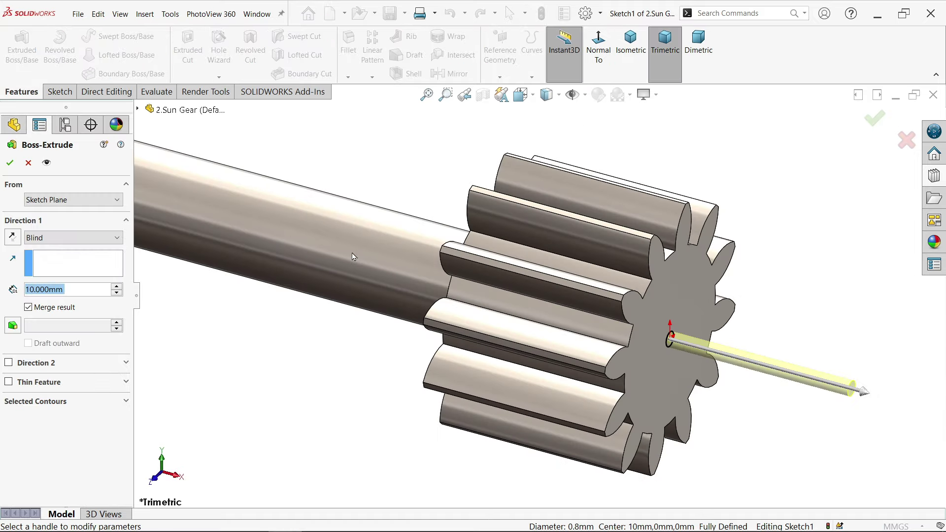
{"action": "left_click", "coordinate": [58, 239]}
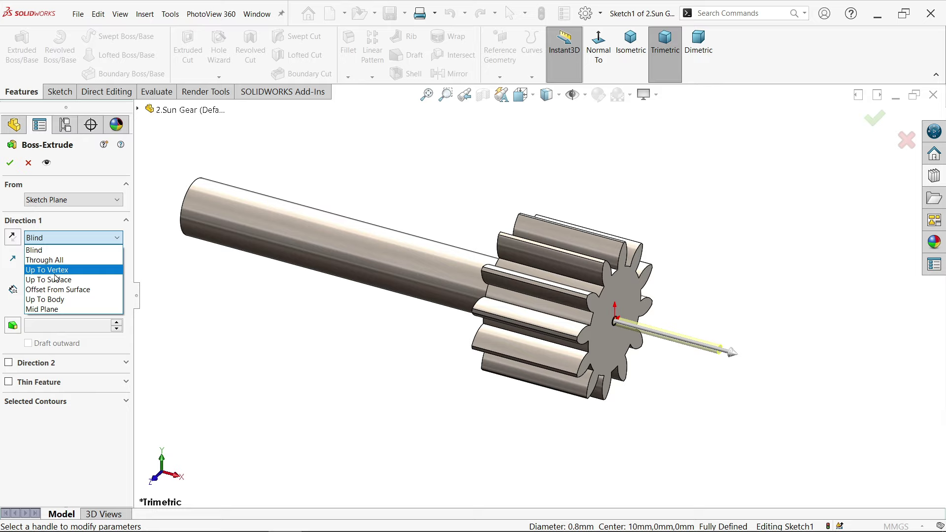
{"action": "left_click", "coordinate": [59, 280]}
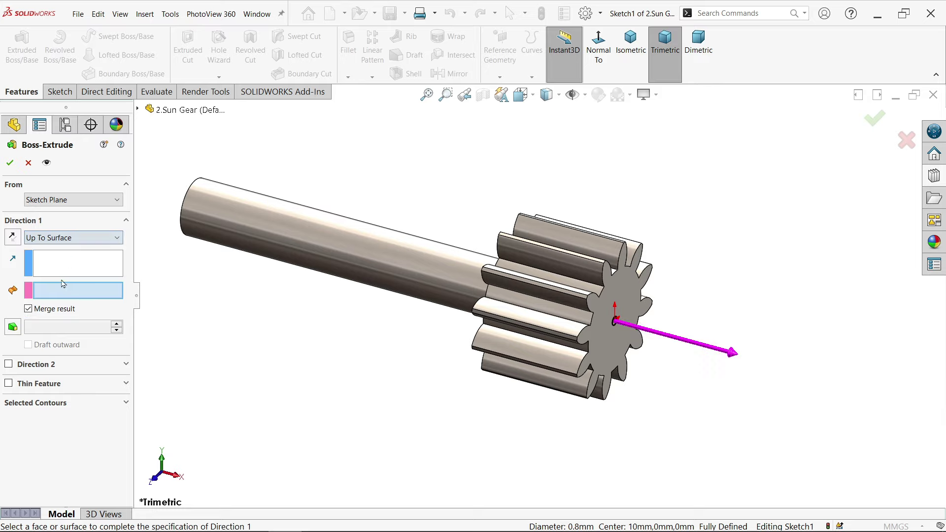
{"action": "middle_click_drag", "start_coordinate": [256, 281], "coordinate": [316, 320]}
{"action": "scroll", "coordinate": [264, 258], "scroll_direction": "down", "scroll_amount": 3}
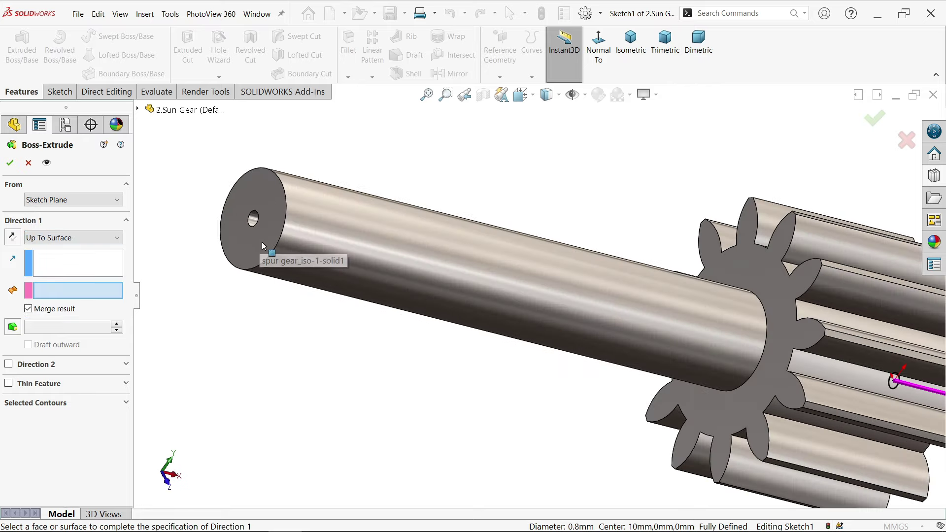
{"action": "left_click", "coordinate": [264, 247]}
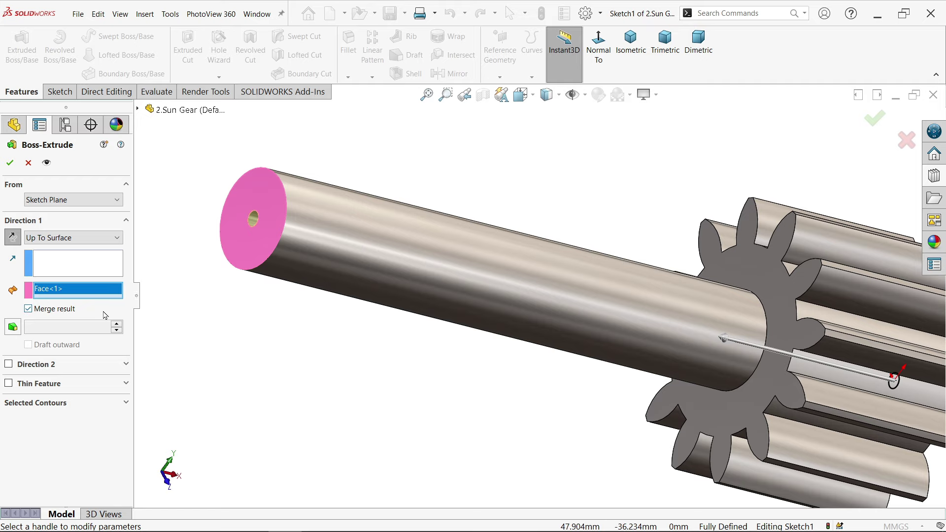
{"action": "left_click", "coordinate": [10, 163]}
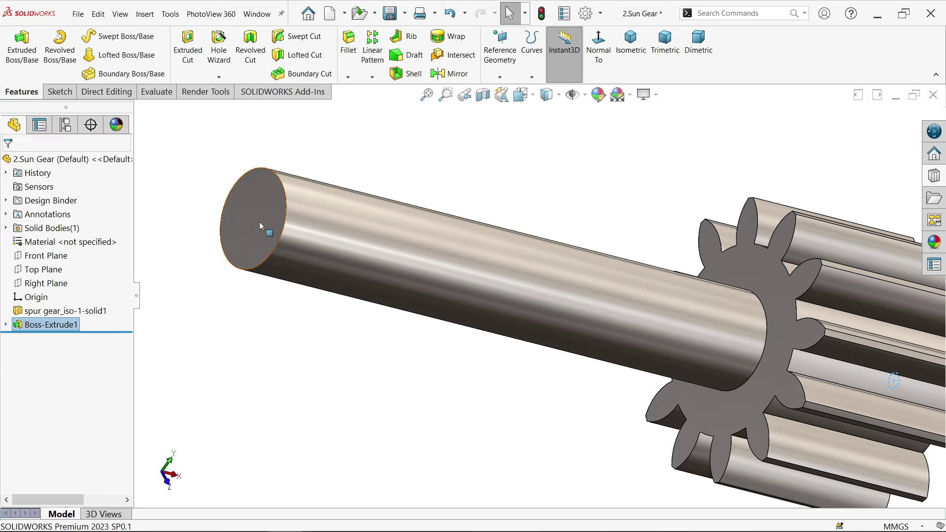
Step: Switch to the drawing image Planetary Gear3.png and examine the sun gear's end-face recess and shaft dimensions
{"action": "scroll", "coordinate": [359, 252], "scroll_direction": "up", "scroll_amount": 5}
{"action": "middle_click_drag", "start_coordinate": [360, 252], "coordinate": [378, 258]}
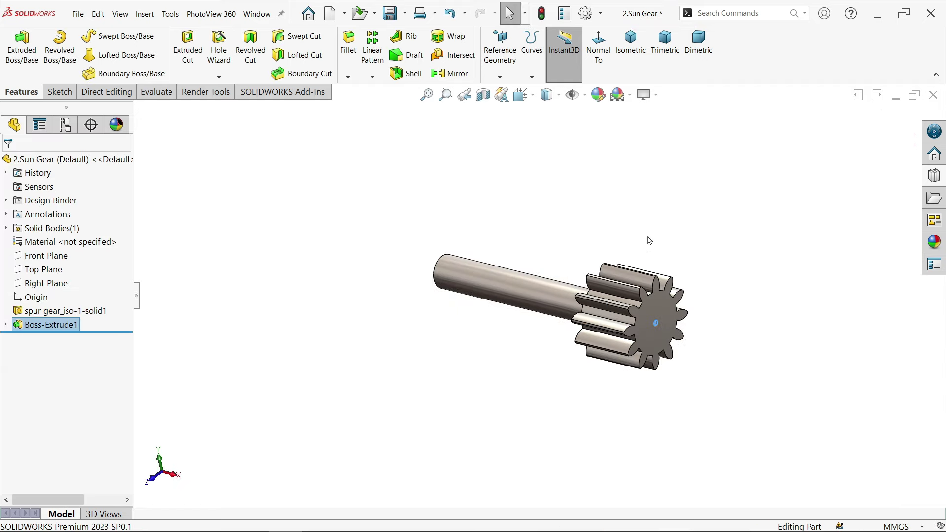
{"action": "key", "text": "alt+Tab"}
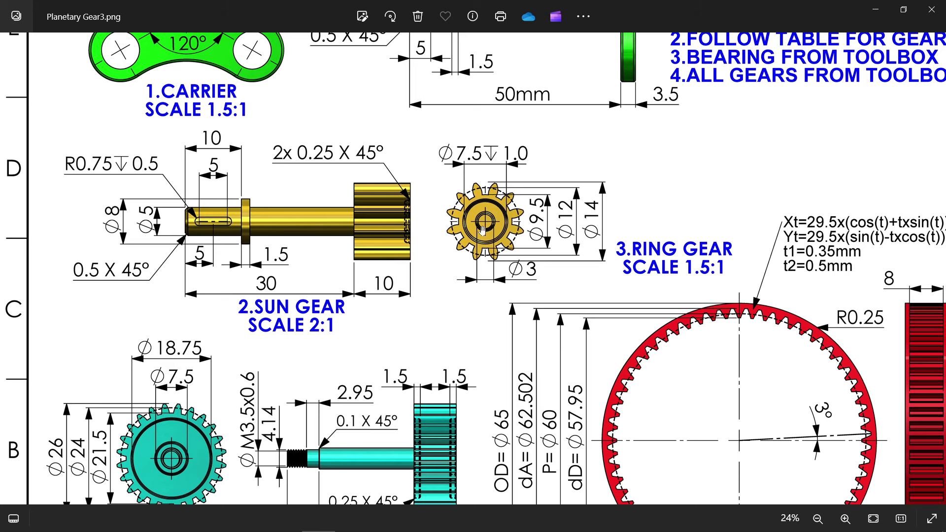
{"action": "scroll", "coordinate": [483, 230], "scroll_direction": "up", "scroll_amount": 3}
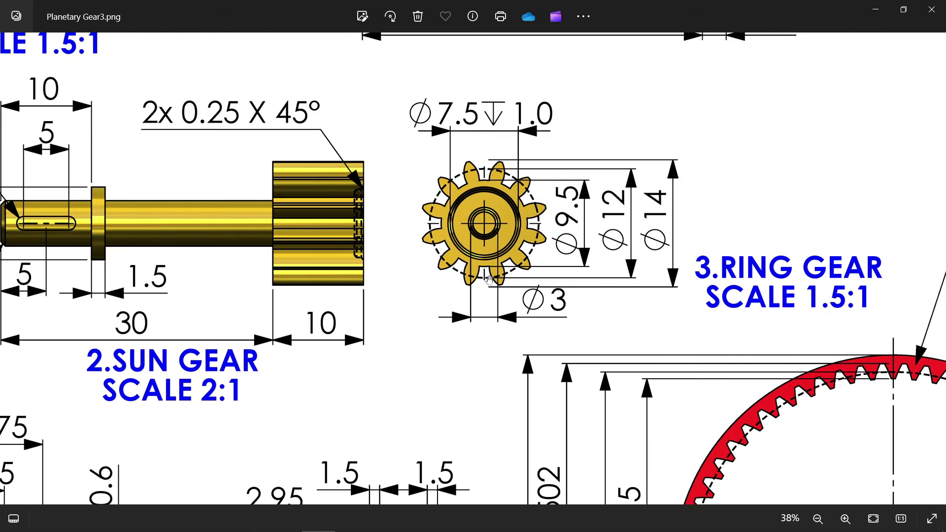
{"action": "scroll", "coordinate": [497, 317], "scroll_direction": "down", "scroll_amount": 3}
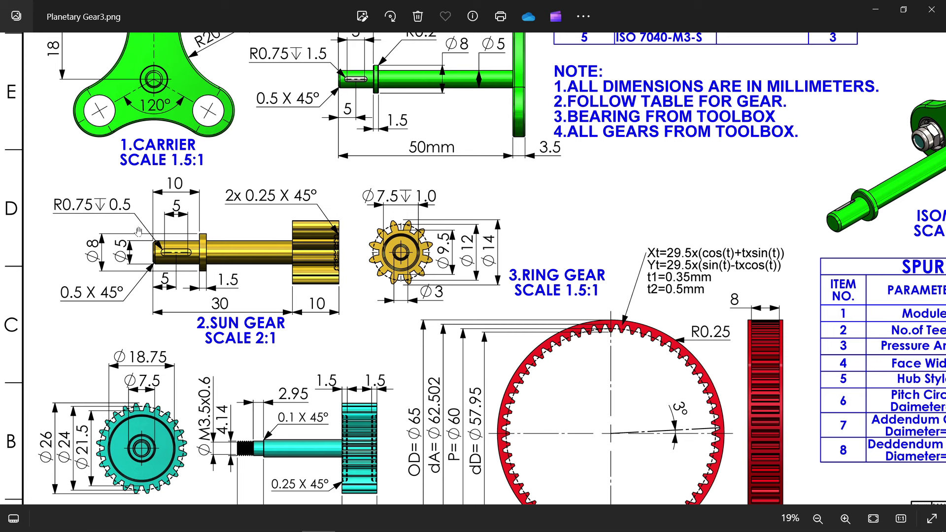
{"action": "left_click", "coordinate": [877, 10]}
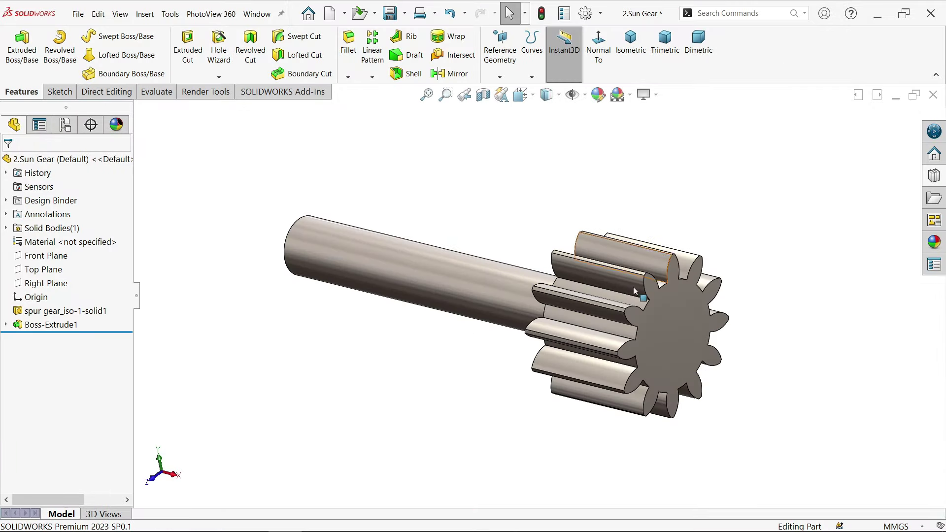
Step: Start a sketch on the gear's toothed end face and draw a 7.5 mm diameter circle centred on the origin
{"action": "left_click", "coordinate": [677, 353]}
{"action": "left_click", "coordinate": [703, 320]}
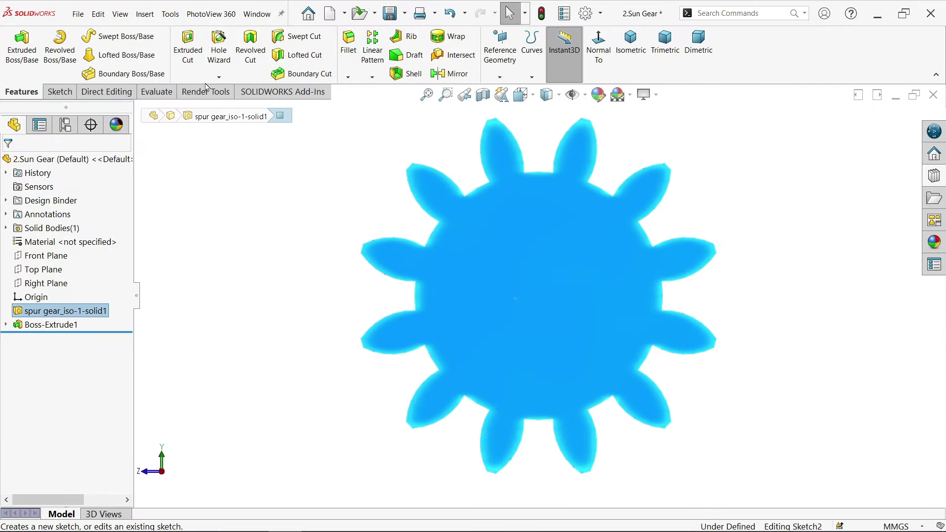
{"action": "left_click", "coordinate": [108, 42]}
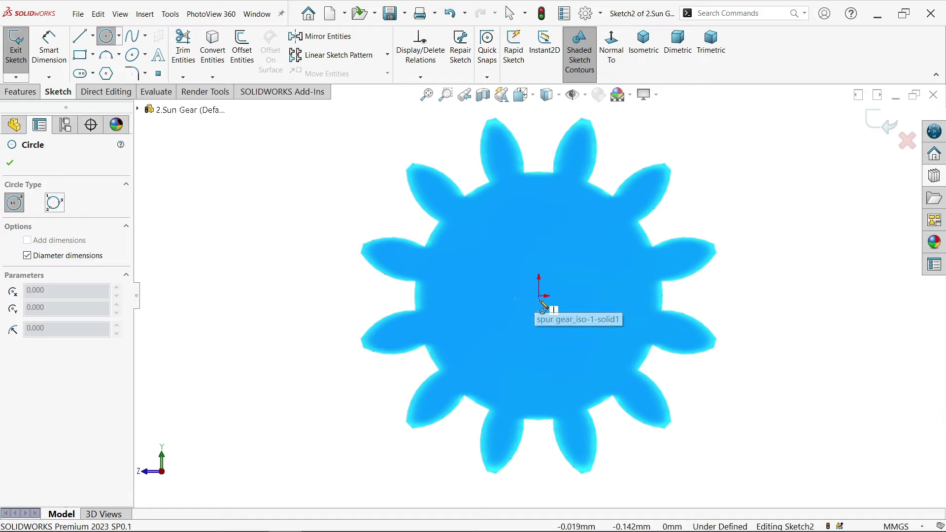
{"action": "left_click", "coordinate": [539, 296]}
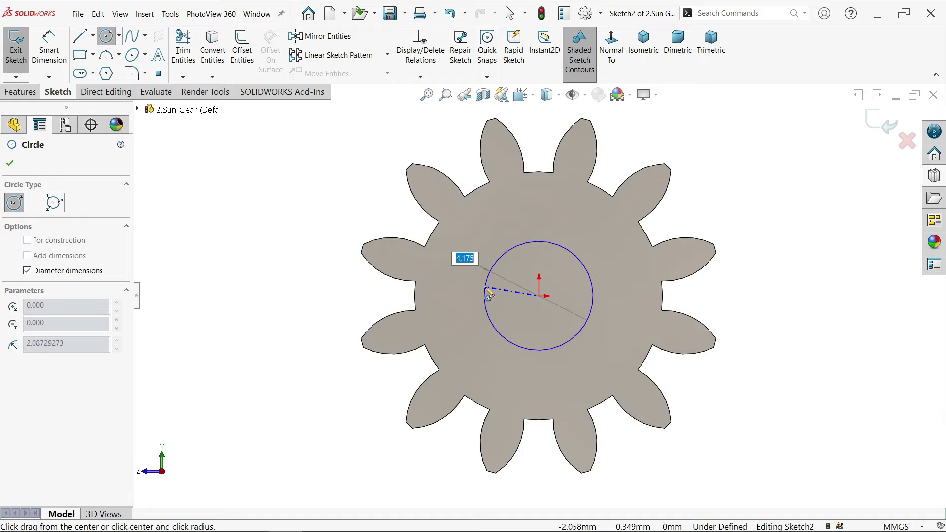
{"action": "type", "text": "7.5"}
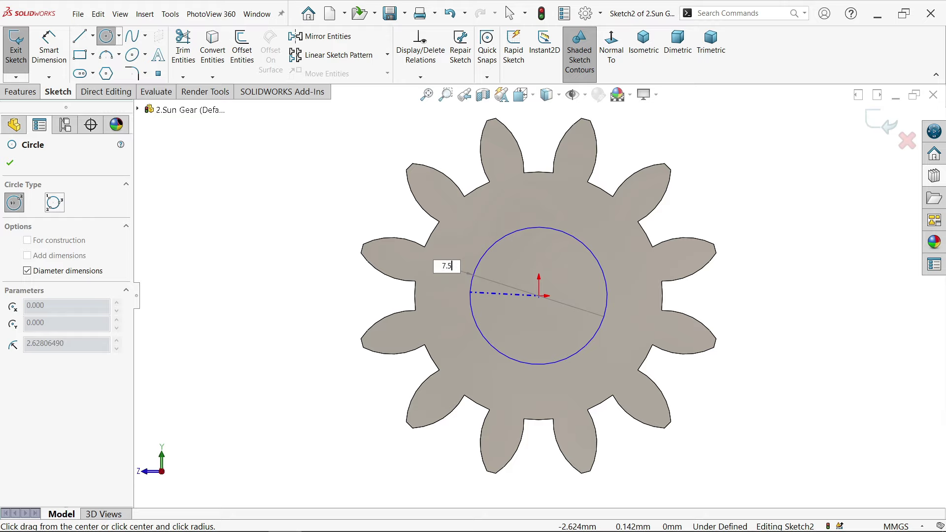
{"action": "key", "text": "Return"}
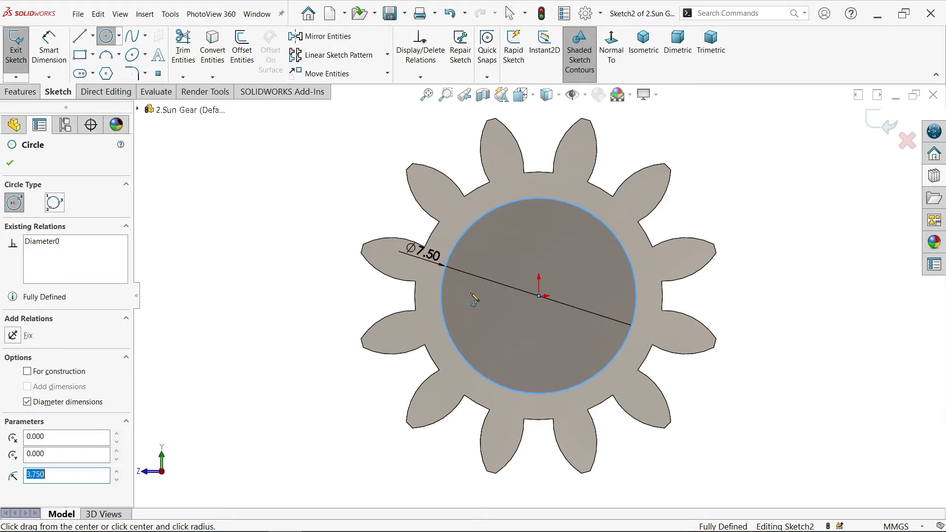
Step: Add a concentric 3 mm diameter circle at the origin of the sketch
{"action": "left_click", "coordinate": [539, 296]}
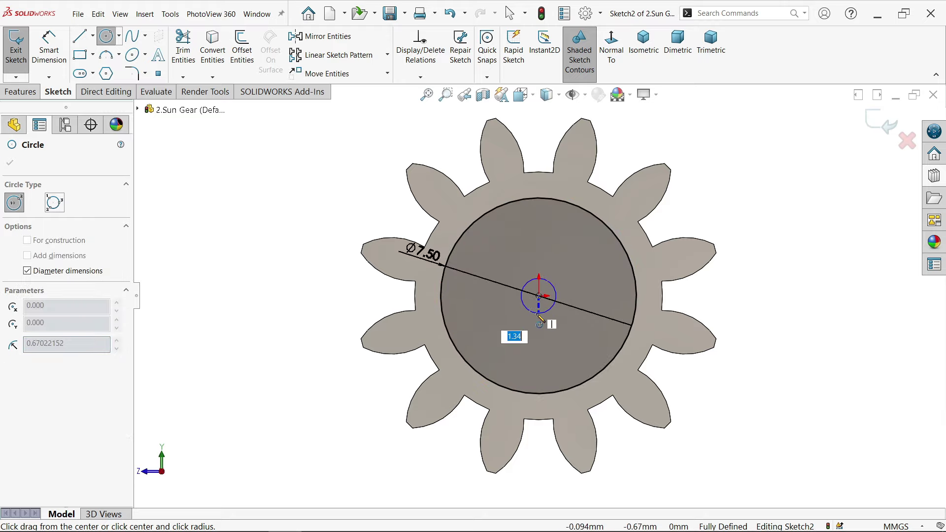
{"action": "type", "text": "3"}
{"action": "key", "text": "Return"}
{"action": "right_click", "coordinate": [289, 211]}
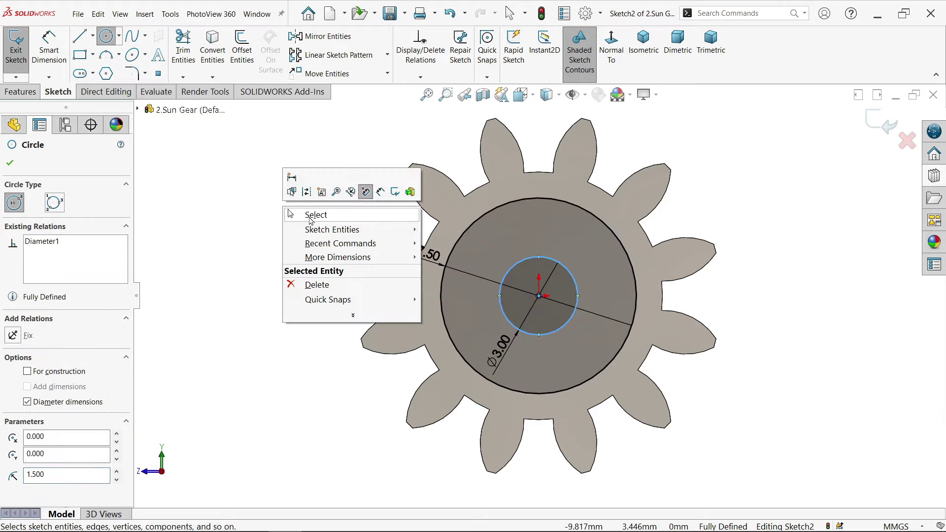
{"action": "left_click", "coordinate": [312, 216]}
Step: Cut the 7.5 mm circle into the gear's end face with a Blind depth of 1 mm
{"action": "left_click", "coordinate": [21, 92]}
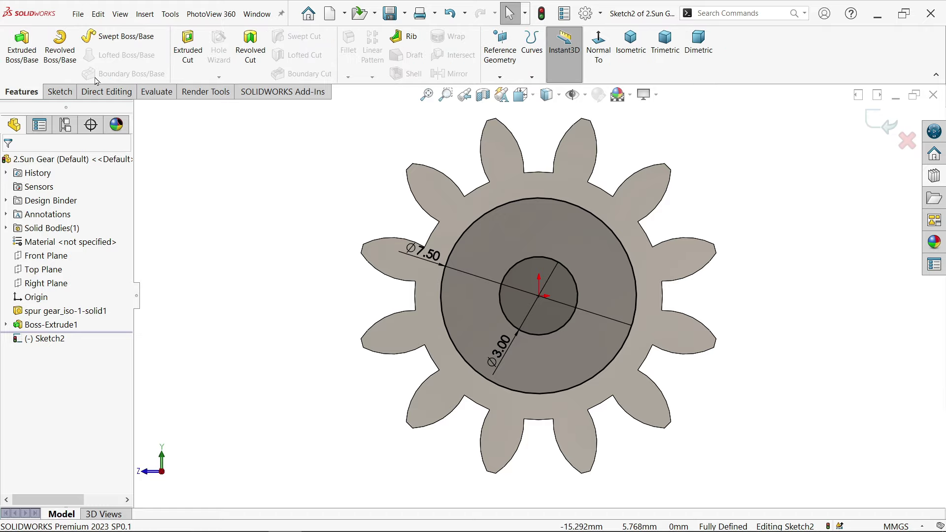
{"action": "left_click", "coordinate": [187, 56]}
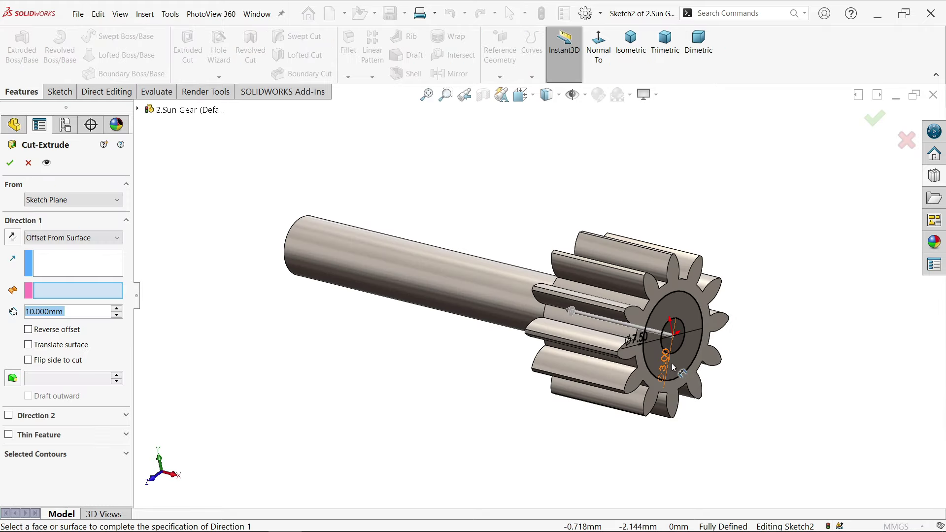
{"action": "scroll", "coordinate": [610, 344], "scroll_direction": "down", "scroll_amount": 5}
{"action": "left_click", "coordinate": [571, 345]}
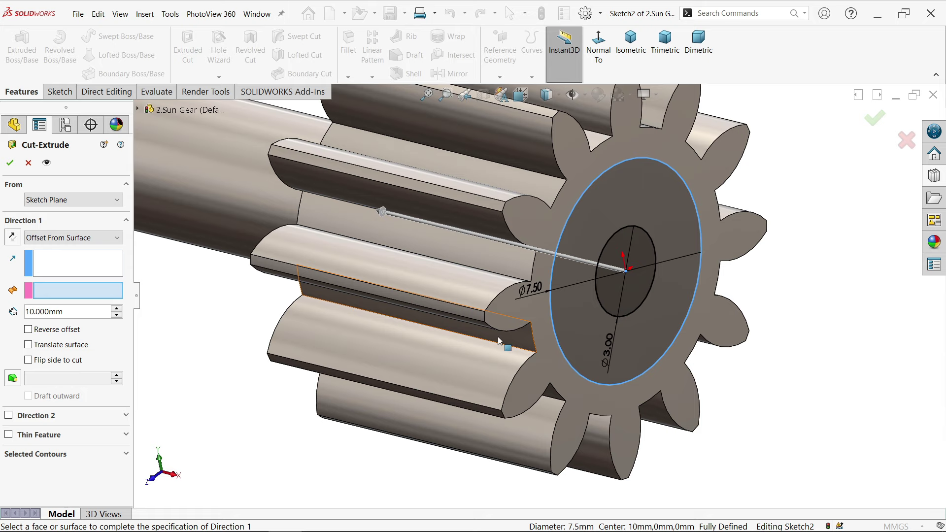
{"action": "left_click", "coordinate": [73, 238]}
{"action": "left_click", "coordinate": [57, 252]}
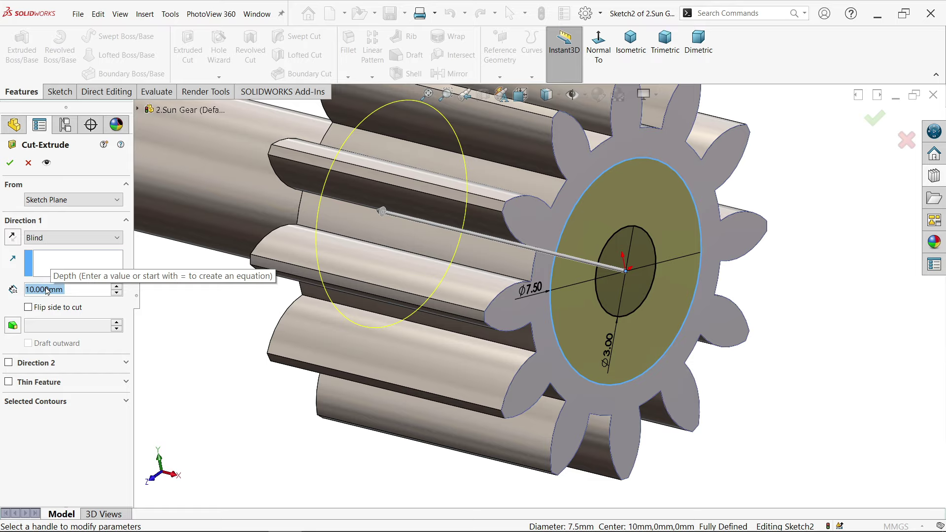
{"action": "type", "text": "1"}
{"action": "key", "text": "Return"}
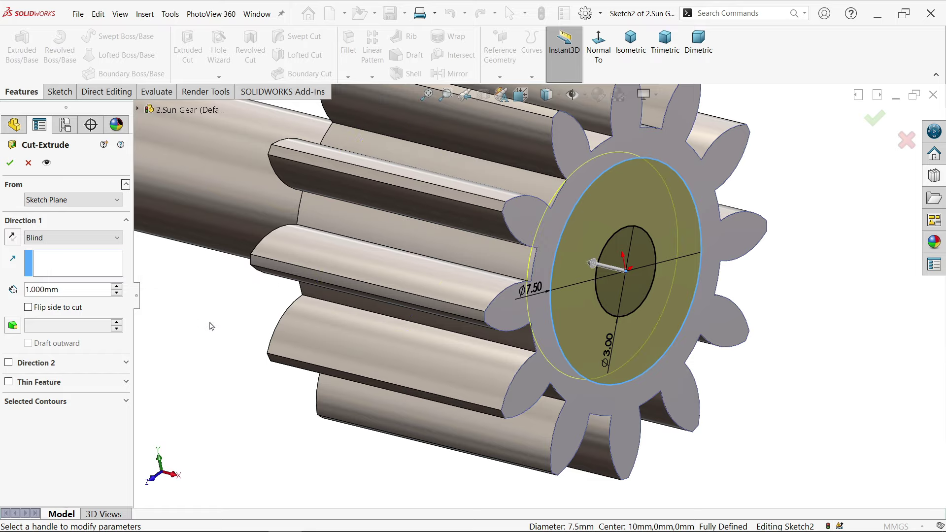
{"action": "left_click", "coordinate": [10, 164]}
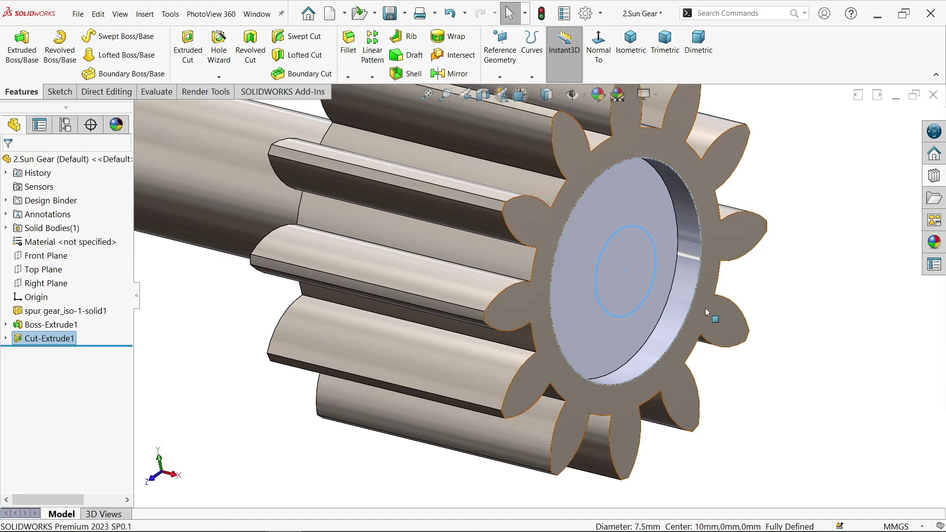
Step: Edit the recess cut and add the ring region between the 7.5 mm and 3 mm circles to its selected contours
{"action": "mouse_move", "coordinate": [706, 312]}
{"action": "middle_mouse_down"}
{"action": "mouse_move", "coordinate": [654, 295]}
{"action": "mouse_move", "coordinate": [689, 280]}
{"action": "mouse_move", "coordinate": [654, 294]}
{"action": "middle_mouse_up"}
{"action": "left_click", "coordinate": [802, 274]}
{"action": "left_click", "coordinate": [22, 338]}
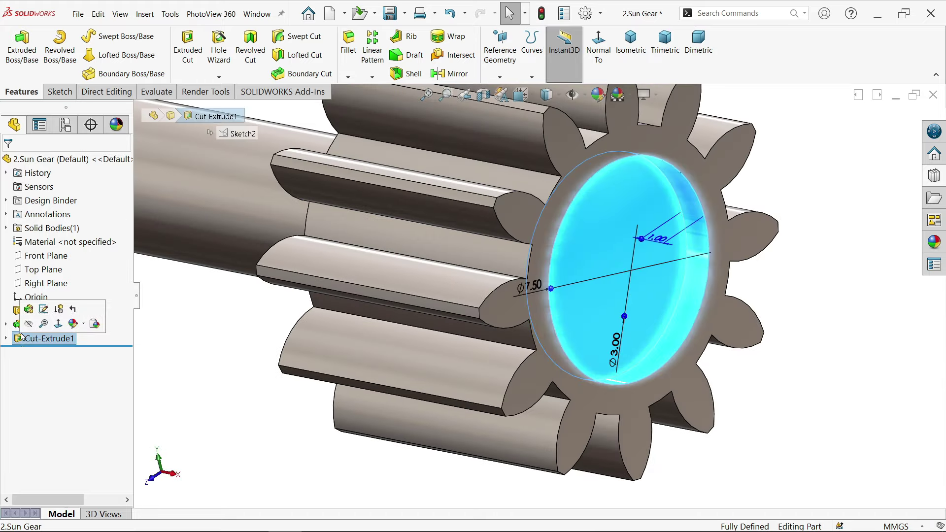
{"action": "left_click", "coordinate": [29, 309]}
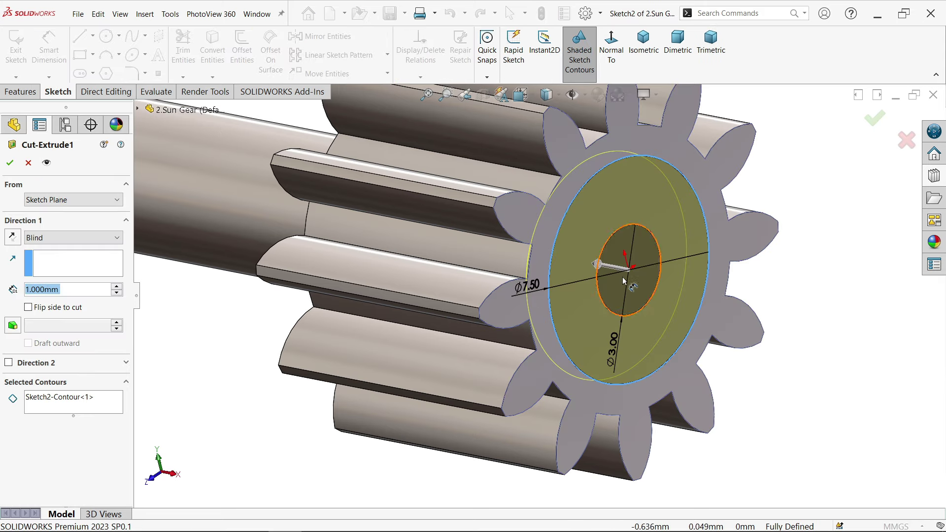
{"action": "left_click", "coordinate": [85, 408]}
{"action": "left_click", "coordinate": [600, 327]}
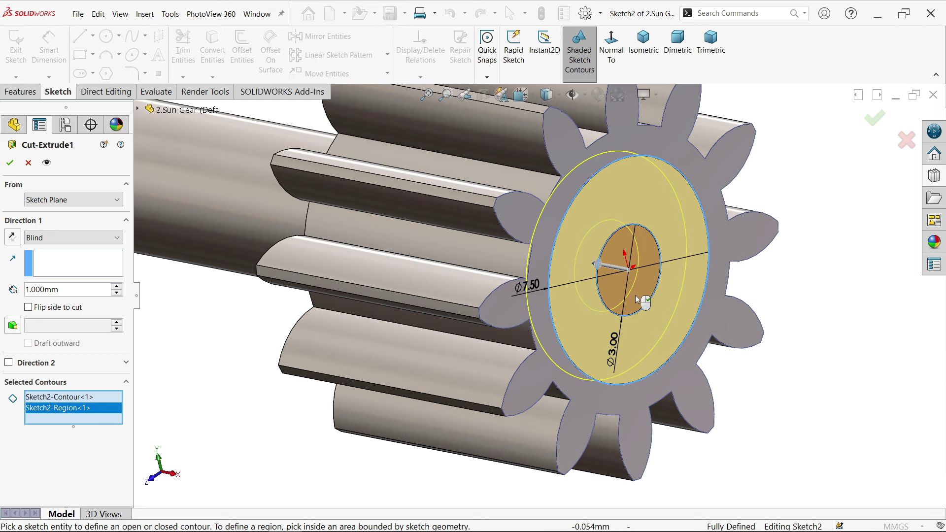
{"action": "left_click", "coordinate": [10, 163]}
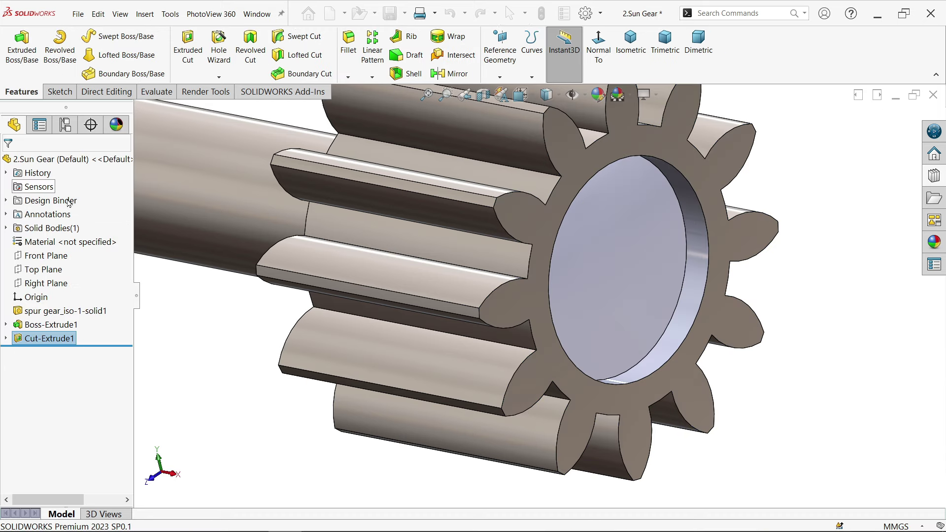
Step: Edit the end-face recess cut so its selected contours contain only the ring region between the 7.5 mm and 3 mm circles
{"action": "left_click", "coordinate": [36, 340]}
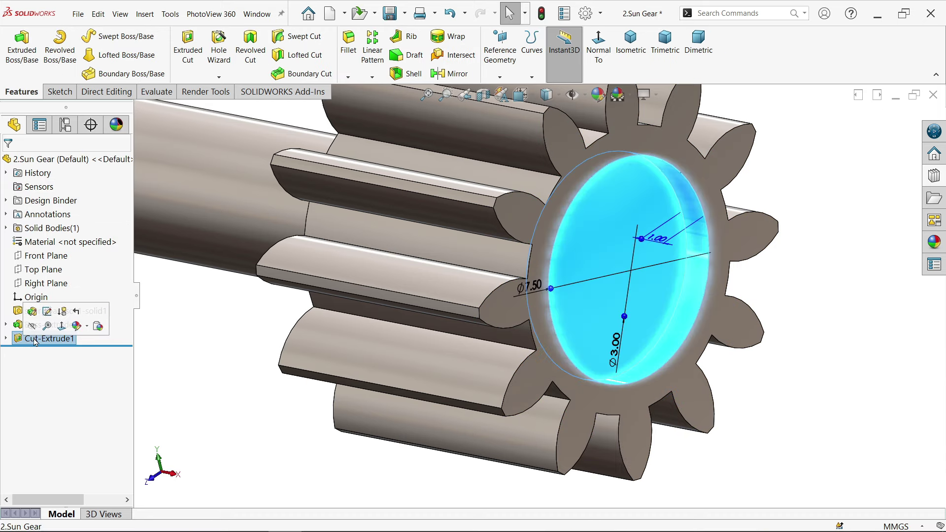
{"action": "left_click", "coordinate": [32, 312]}
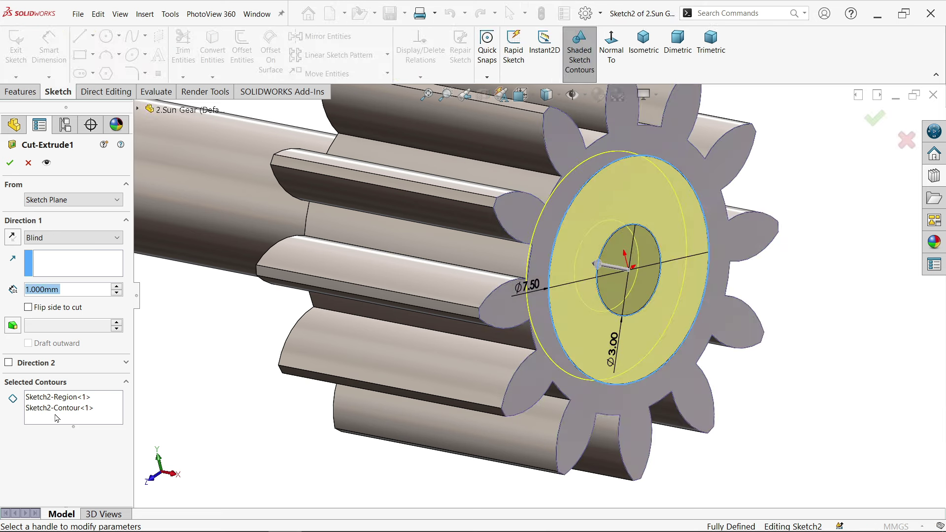
{"action": "right_click", "coordinate": [57, 418]}
{"action": "left_click", "coordinate": [85, 420]}
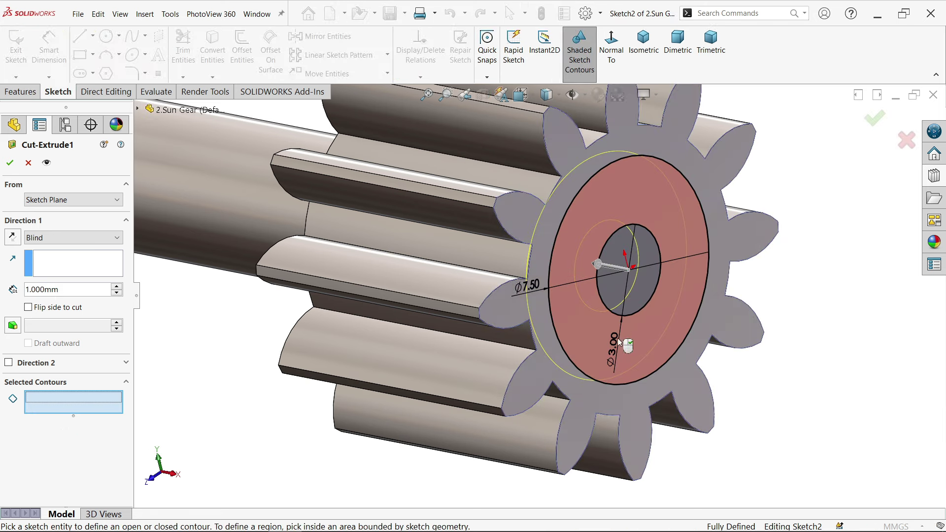
{"action": "left_click", "coordinate": [608, 326]}
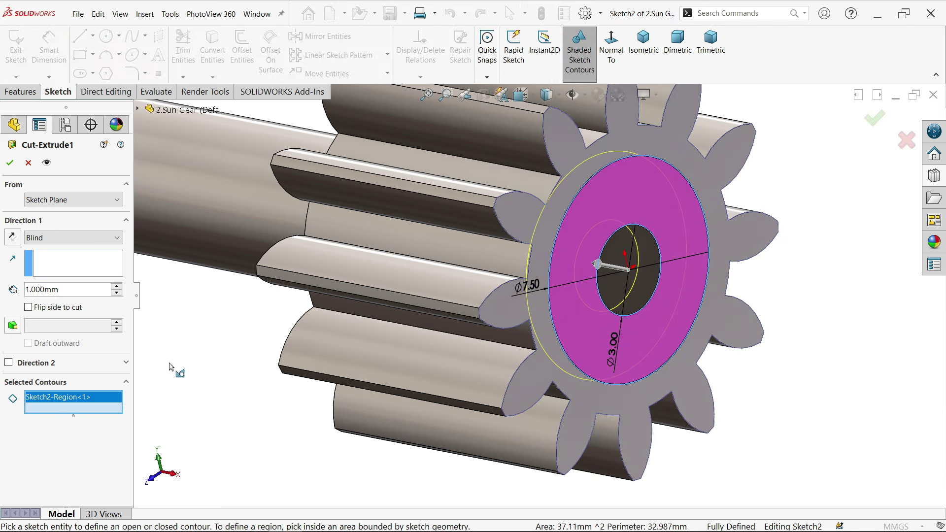
{"action": "left_click", "coordinate": [10, 162]}
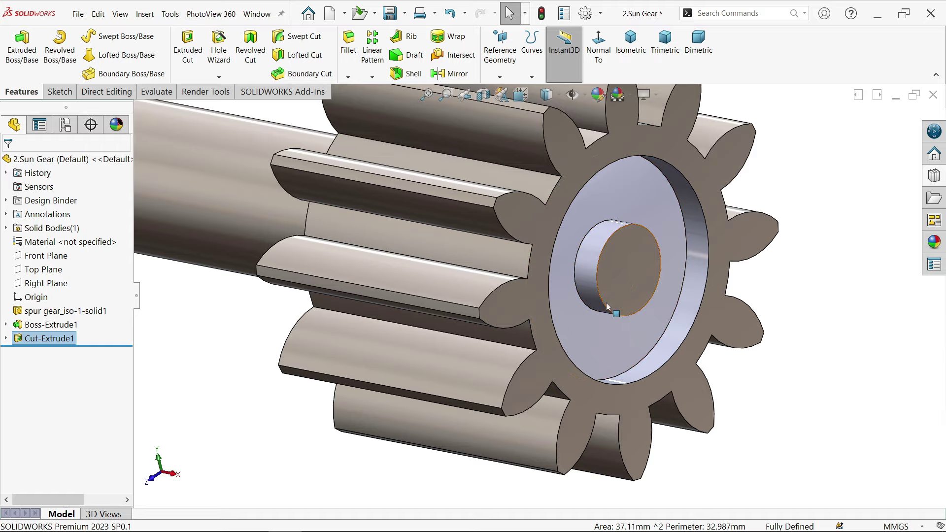
Step: Sketch an 8 mm diameter circle centred on the origin on the shaft's free end face
{"action": "scroll", "coordinate": [606, 303], "scroll_direction": "up", "scroll_amount": 3}
{"action": "scroll", "coordinate": [506, 299], "scroll_direction": "up", "scroll_amount": 2}
{"action": "middle_click_drag", "start_coordinate": [373, 247], "coordinate": [446, 272]}
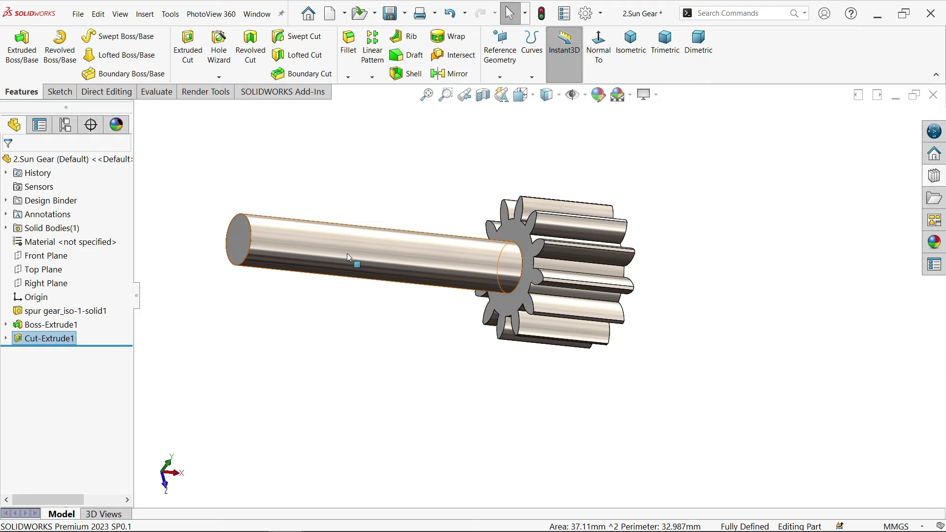
{"action": "middle_click_drag", "start_coordinate": [348, 257], "coordinate": [209, 241]}
{"action": "left_click", "coordinate": [209, 241]}
{"action": "left_click", "coordinate": [246, 204]}
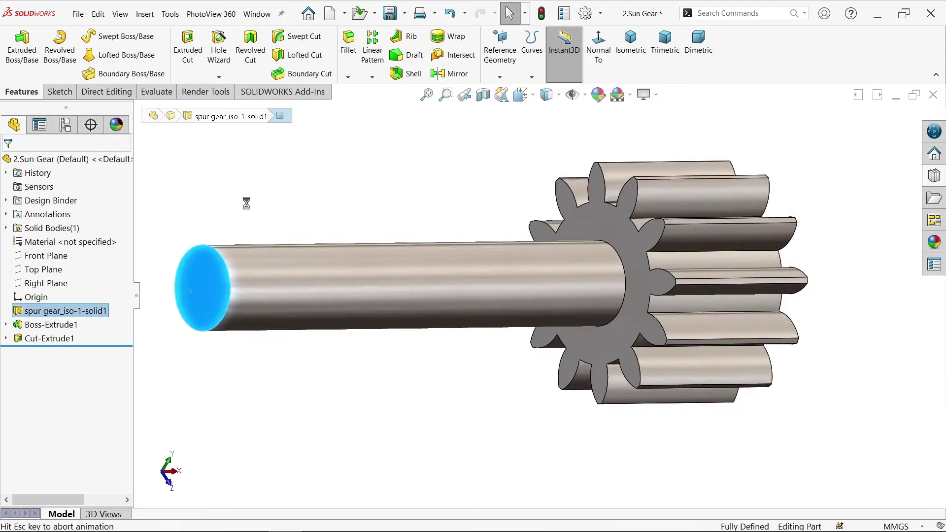
{"action": "left_click", "coordinate": [108, 42]}
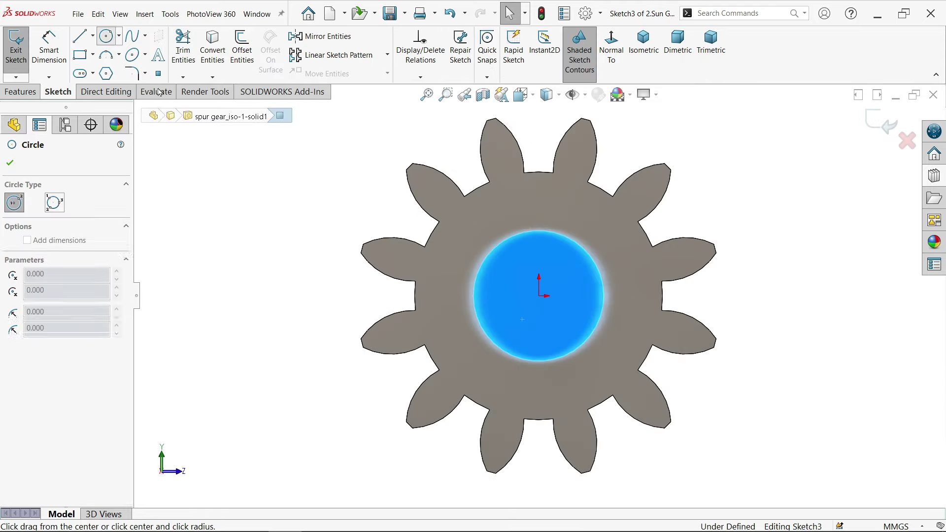
{"action": "left_click", "coordinate": [541, 297]}
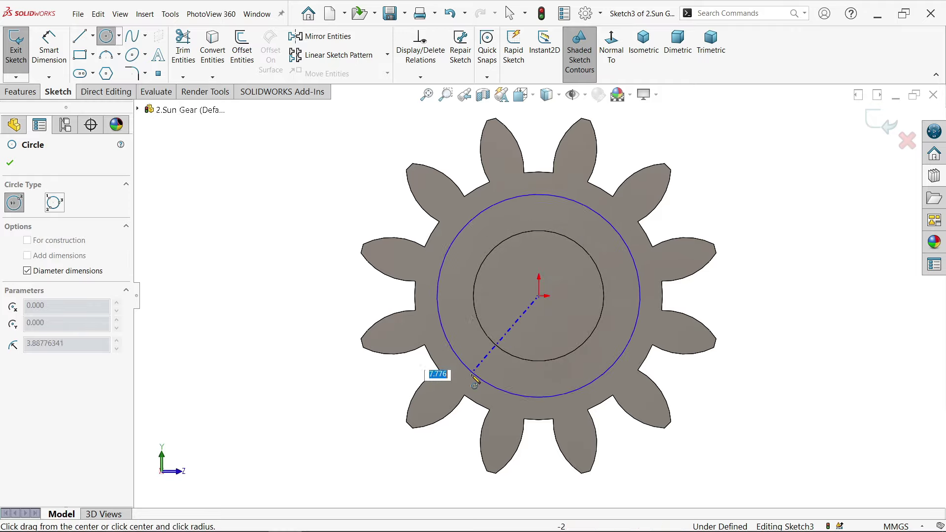
{"action": "type", "text": "8"}
{"action": "key", "text": "Return"}
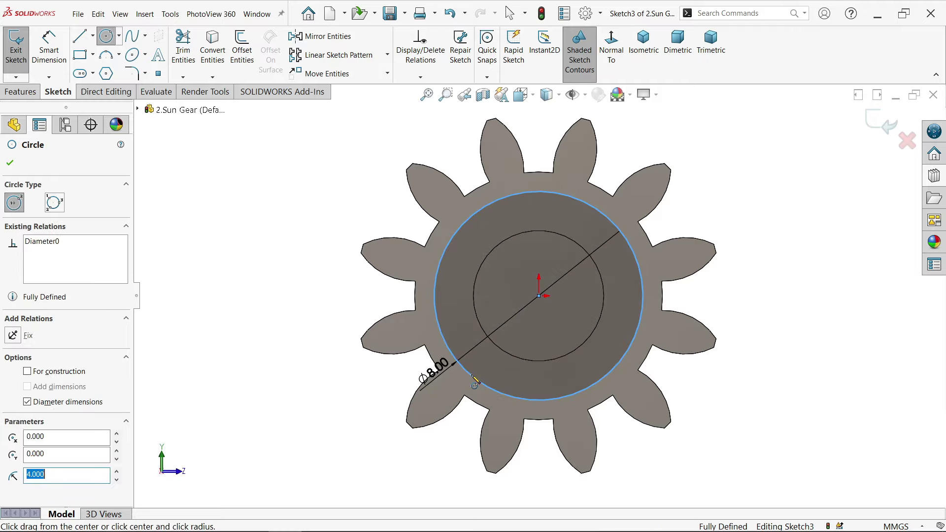
Step: Set up a Boss-Extrude of the 8 mm circle with a Blind depth of 1.5 mm, reversed towards the gear
{"action": "left_click", "coordinate": [32, 89]}
{"action": "left_click", "coordinate": [21, 45]}
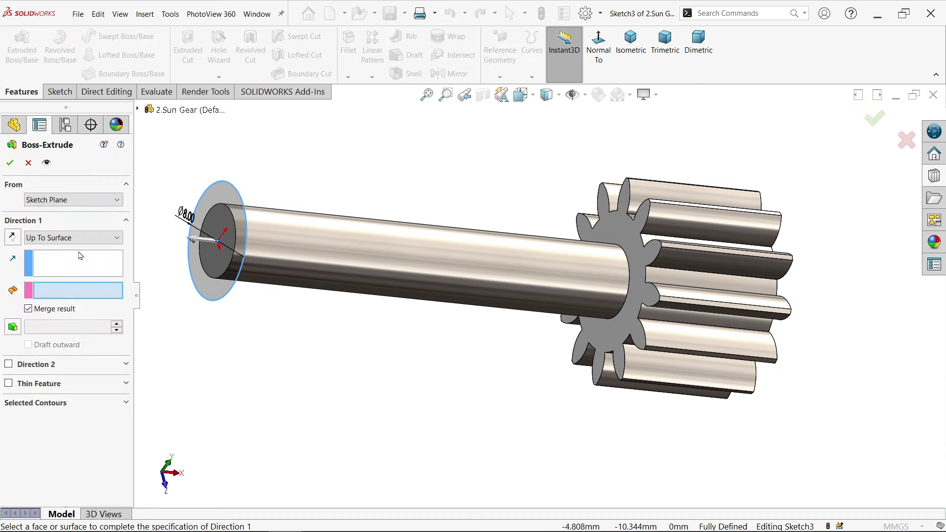
{"action": "left_click", "coordinate": [75, 238]}
{"action": "left_click", "coordinate": [53, 253]}
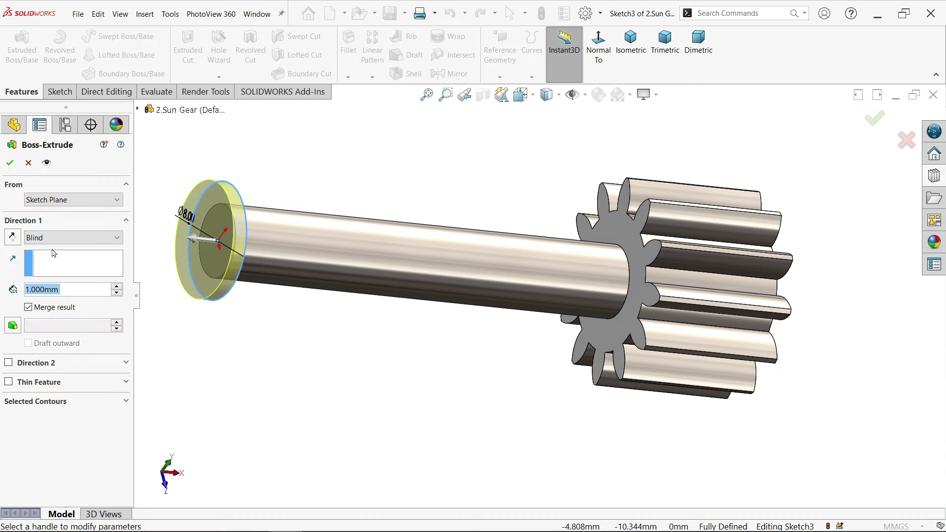
{"action": "type", "text": "1.5"}
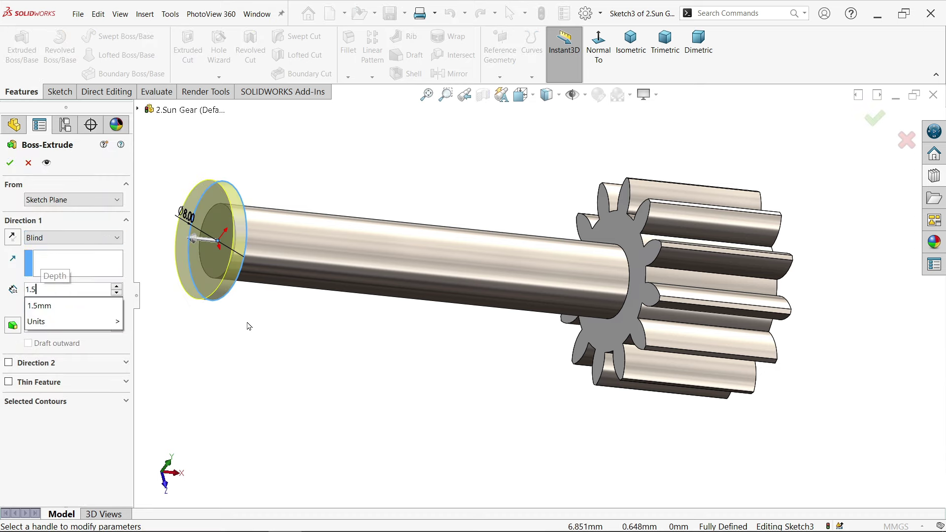
{"action": "key", "text": "Return"}
{"action": "middle_click_drag", "start_coordinate": [257, 243], "coordinate": [314, 287]}
{"action": "scroll", "coordinate": [266, 254], "scroll_direction": "up", "scroll_amount": 2}
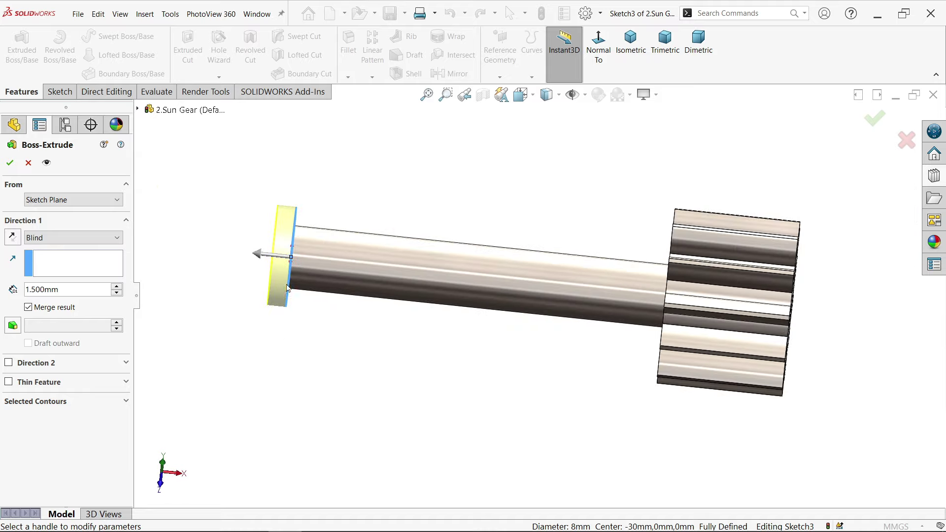
{"action": "scroll", "coordinate": [311, 265], "scroll_direction": "down", "scroll_amount": 5}
{"action": "left_click", "coordinate": [12, 237]}
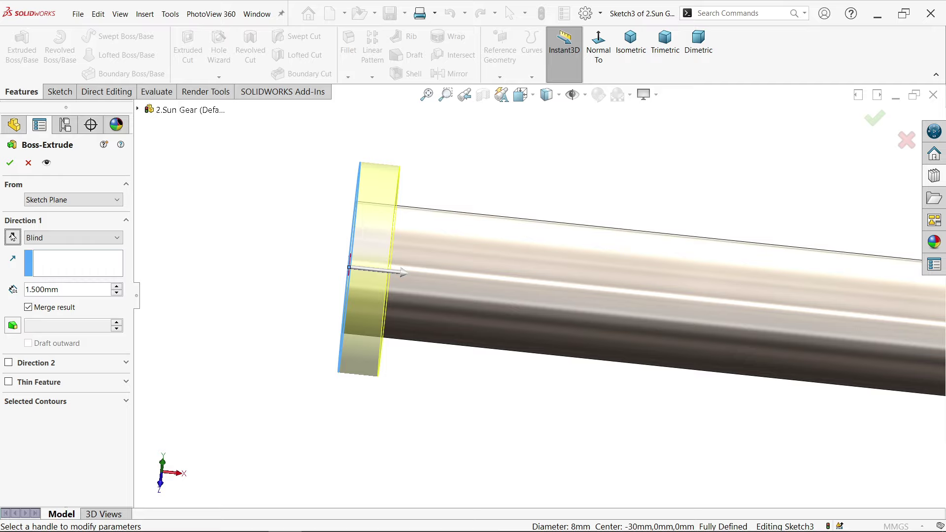
Step: Start the collar extrusion at a 10 mm offset from the sketch plane, flipped towards the gear, and finish the feature
{"action": "left_click", "coordinate": [48, 200]}
{"action": "left_click", "coordinate": [43, 244]}
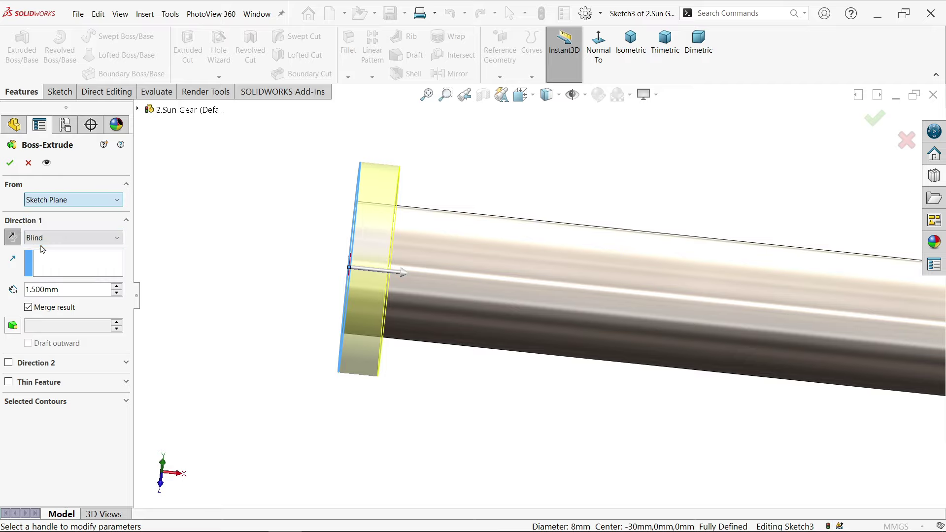
{"action": "left_click", "coordinate": [22, 220]}
{"action": "type", "text": "10"}
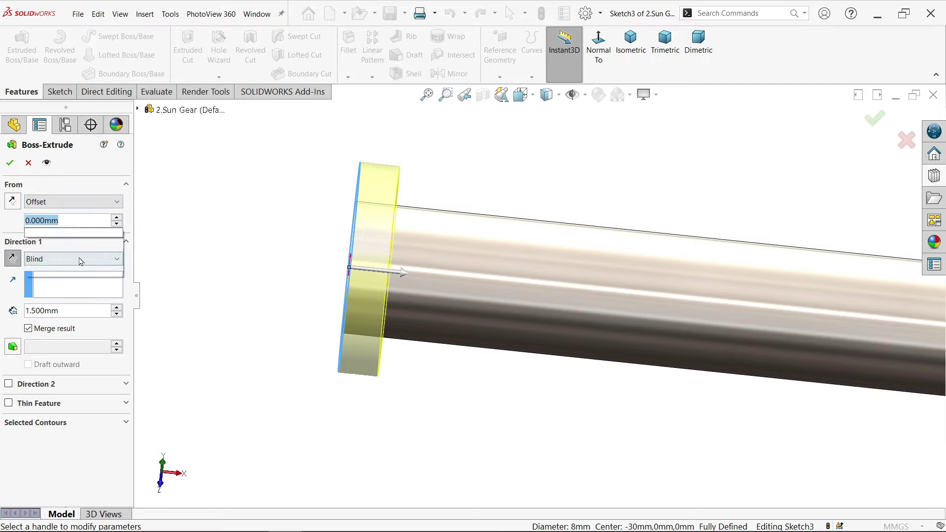
{"action": "key", "text": "Return"}
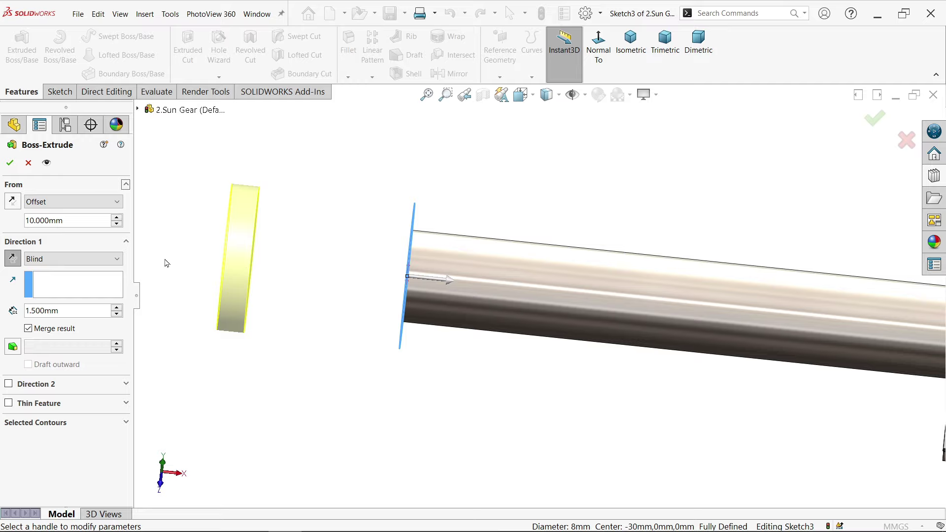
{"action": "left_click", "coordinate": [12, 202]}
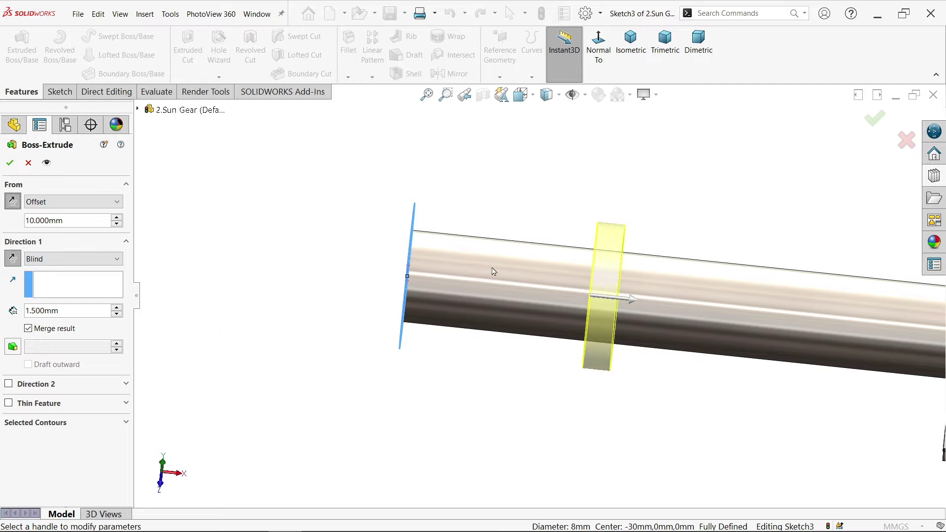
{"action": "scroll", "coordinate": [575, 276], "scroll_direction": "down", "scroll_amount": 3}
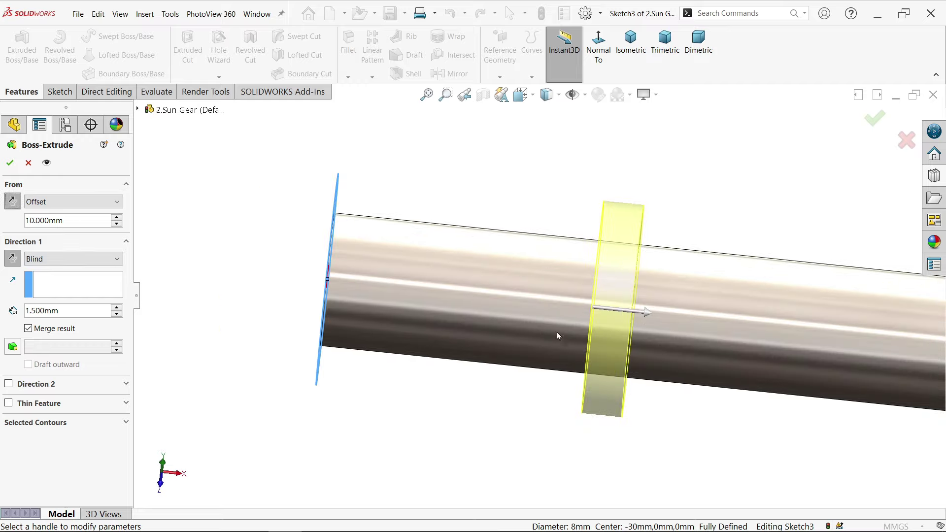
{"action": "left_click", "coordinate": [10, 162]}
Step: Measure the distance between the collar's outer face and the shaft's free end face
{"action": "middle_click_drag", "start_coordinate": [449, 202], "coordinate": [488, 200]}
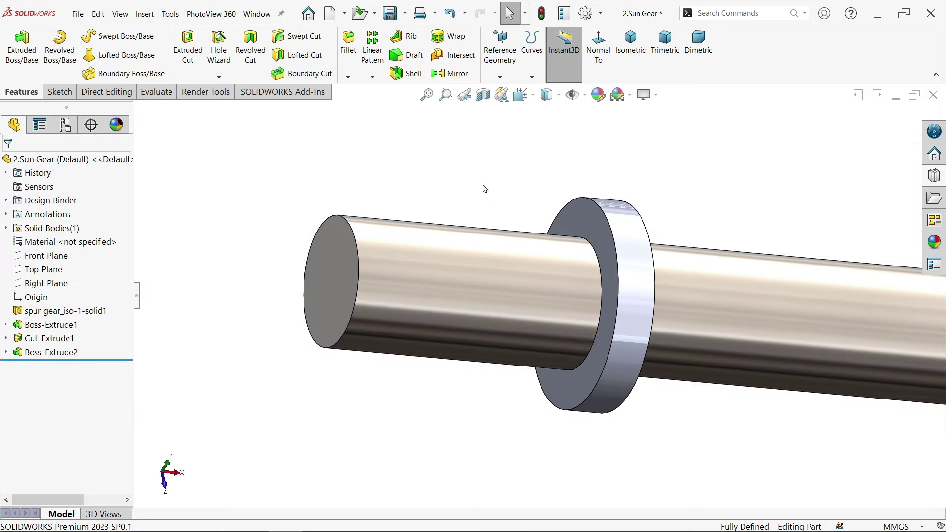
{"action": "left_click", "coordinate": [583, 219]}
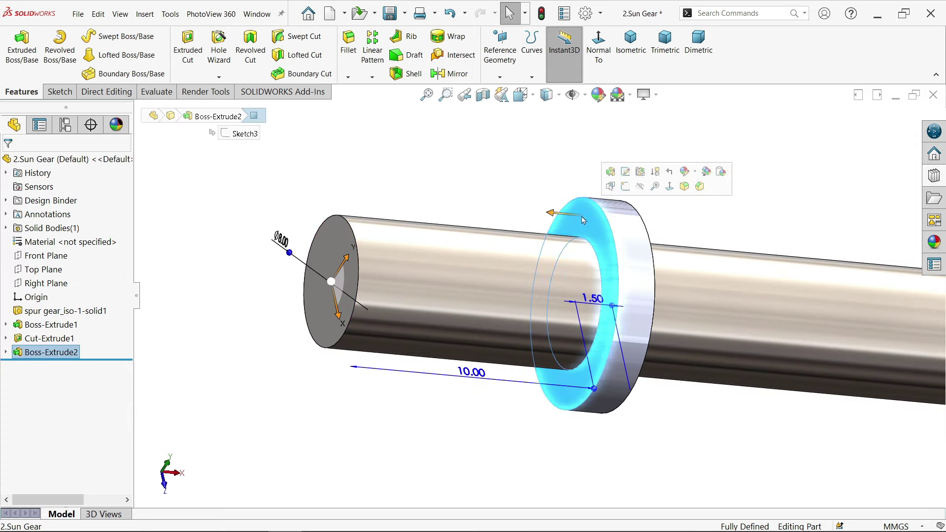
{"action": "left_click", "coordinate": [344, 251], "text": "ctrl"}
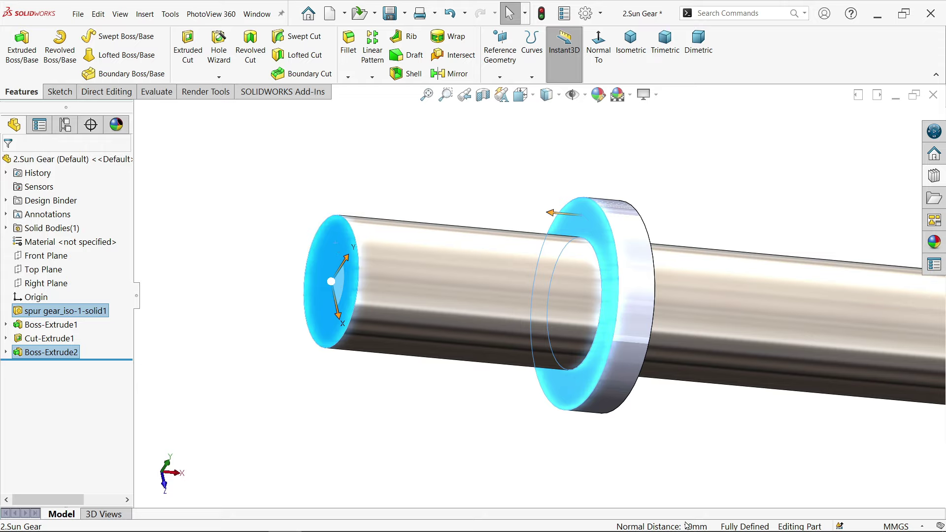
{"action": "left_click", "coordinate": [685, 488]}
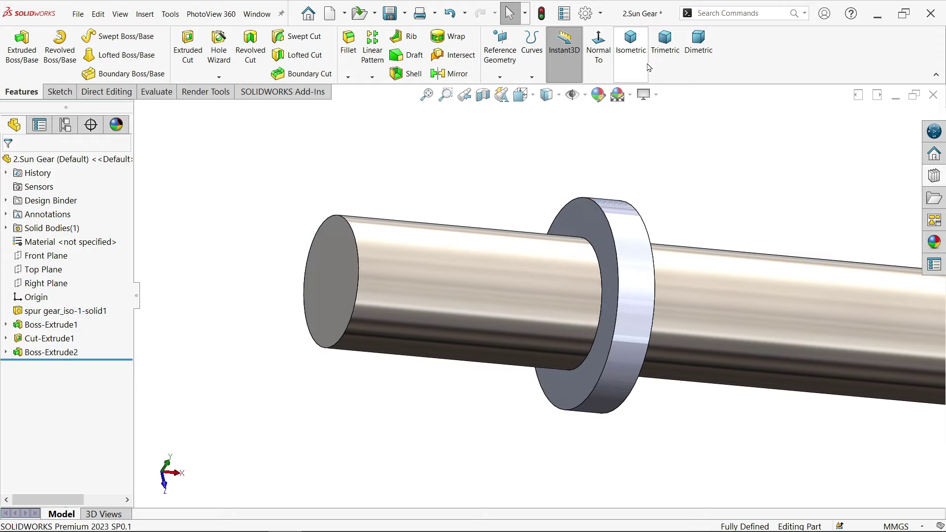
Step: Start a new sketch on the Front Plane
{"action": "left_click", "coordinate": [665, 43]}
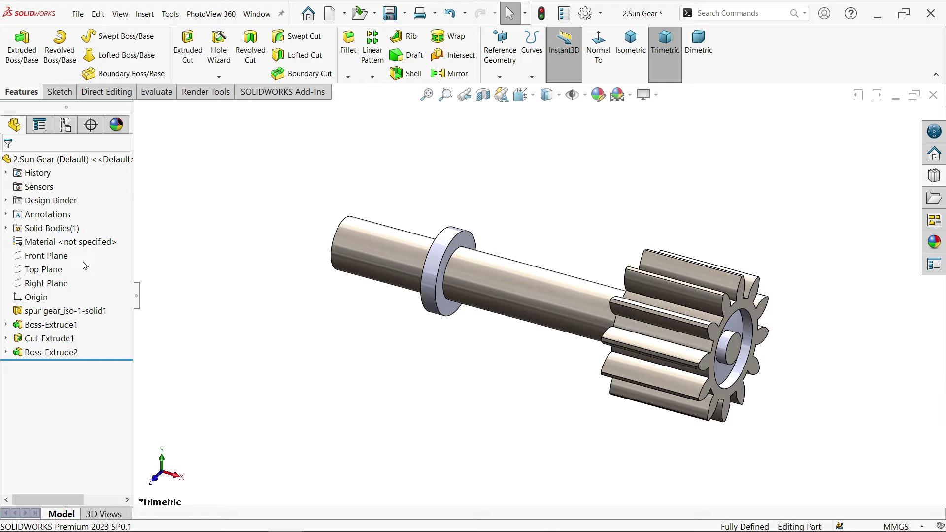
{"action": "left_click", "coordinate": [60, 258]}
{"action": "mouse_move", "coordinate": [262, 345]}
{"action": "middle_mouse_down"}
{"action": "mouse_move", "coordinate": [188, 316]}
{"action": "mouse_move", "coordinate": [231, 327]}
{"action": "mouse_move", "coordinate": [270, 319]}
{"action": "mouse_move", "coordinate": [266, 333]}
{"action": "middle_mouse_up"}
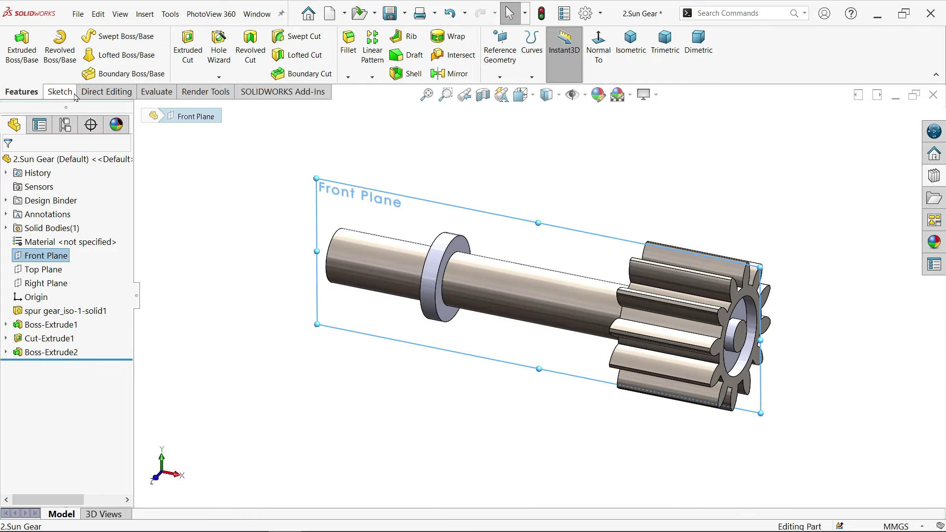
{"action": "left_click", "coordinate": [56, 91]}
{"action": "left_click", "coordinate": [15, 44]}
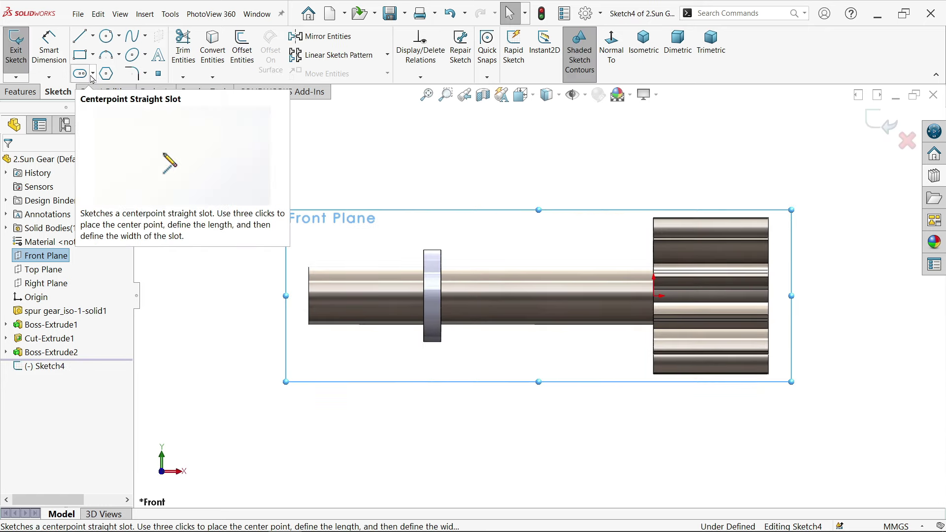
Step: Sketch a horizontal centerpoint straight slot on the shaft axis between the free end and collar, about 5.3 mm between centres and 1.6 mm wide
{"action": "left_click", "coordinate": [92, 76]}
{"action": "left_click", "coordinate": [89, 104]}
{"action": "scroll", "coordinate": [380, 317], "scroll_direction": "down", "scroll_amount": 4}
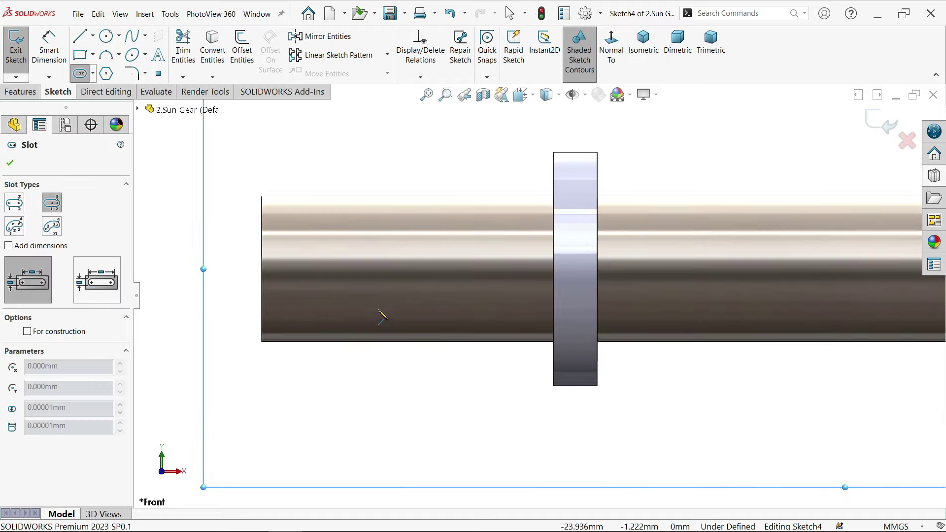
{"action": "left_click", "coordinate": [407, 269]}
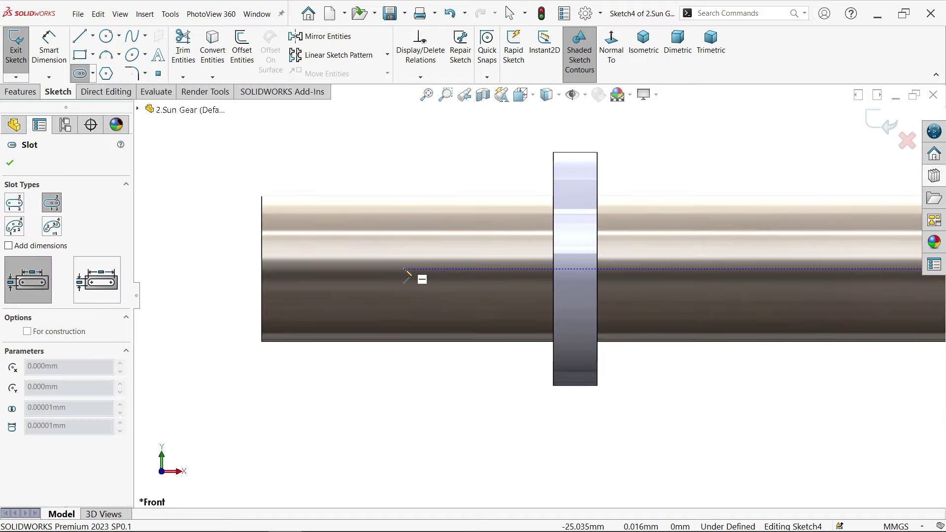
{"action": "left_click", "coordinate": [330, 269]}
{"action": "left_click", "coordinate": [330, 246]}
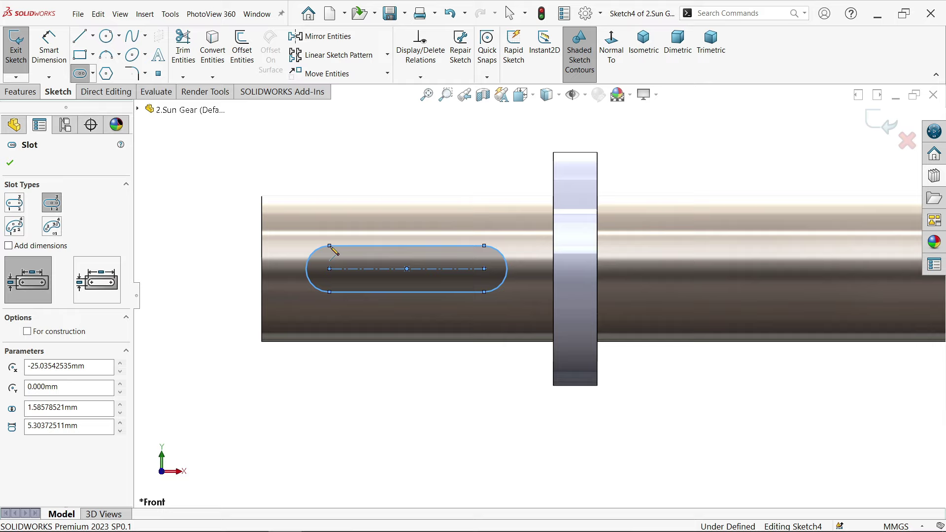
{"action": "right_click", "coordinate": [319, 143]}
{"action": "left_click", "coordinate": [348, 152]}
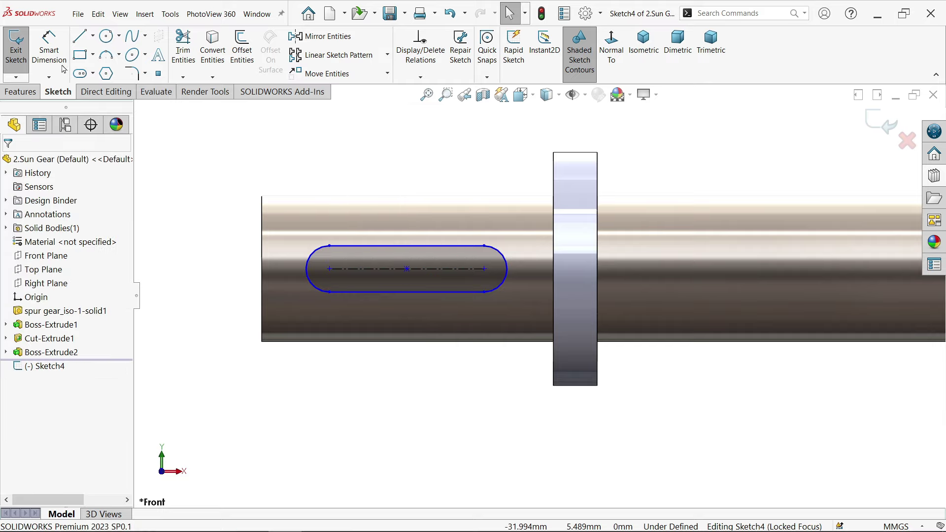
Step: Dimension the slot's end arc with a radius of 0.75 mm
{"action": "left_click", "coordinate": [47, 50]}
{"action": "left_click", "coordinate": [321, 255]}
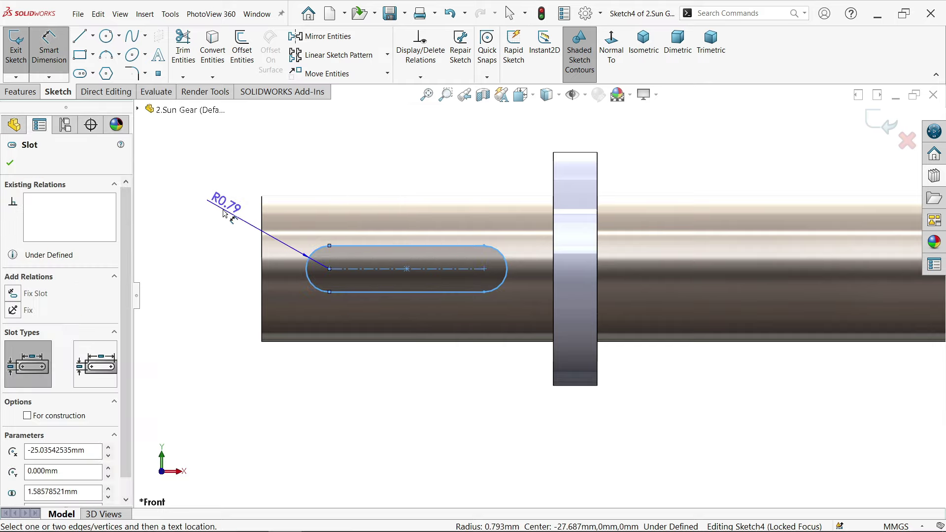
{"action": "left_click", "coordinate": [224, 205]}
{"action": "type", "text": "0.75"}
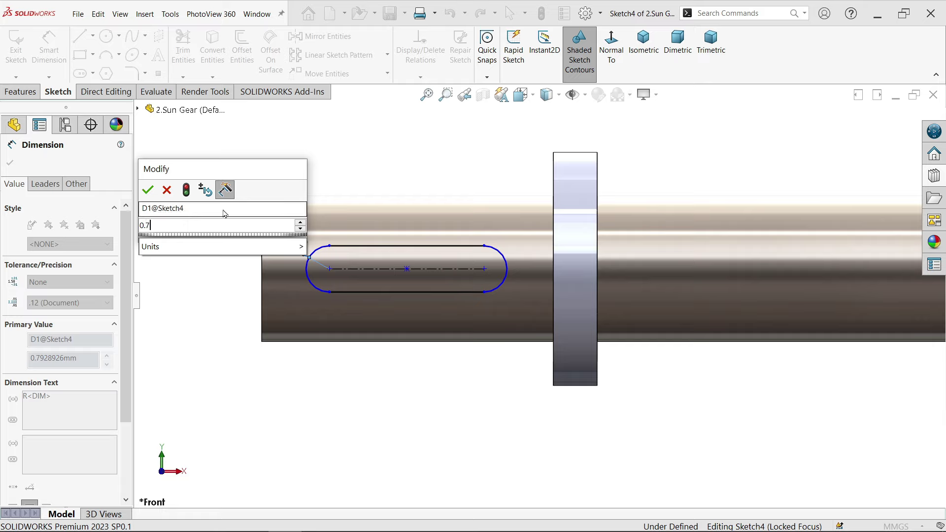
{"action": "key", "text": "Return"}
Step: Dimension the slot's centre-to-centre length as 5 mm
{"action": "left_click", "coordinate": [384, 271]}
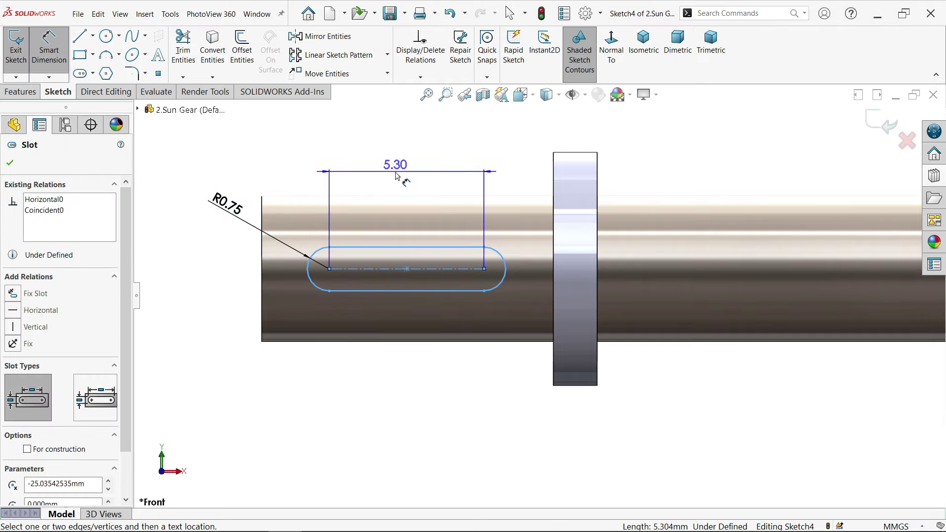
{"action": "left_click", "coordinate": [394, 171]}
{"action": "type", "text": "5"}
{"action": "left_click", "coordinate": [320, 153]}
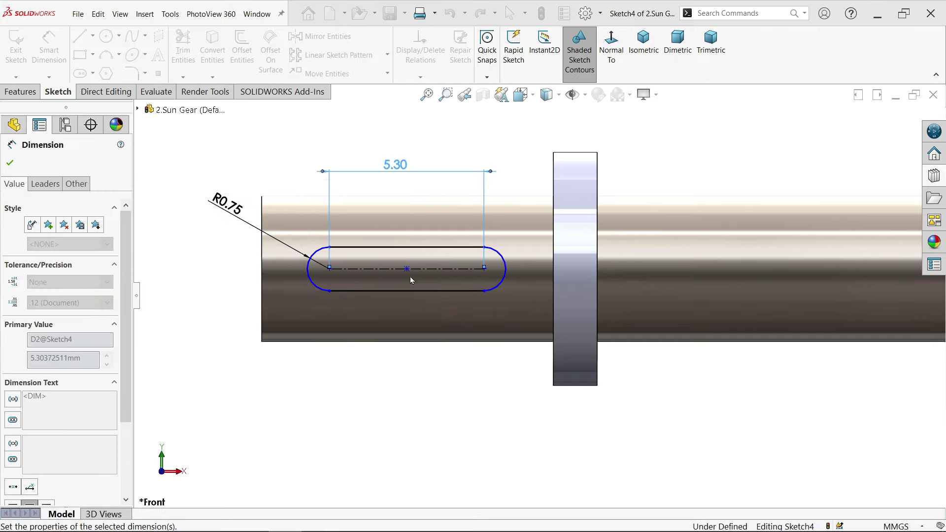
Step: Dimension the distance from the shaft's free end to the slot's centre point as 5 mm
{"action": "left_click", "coordinate": [403, 271]}
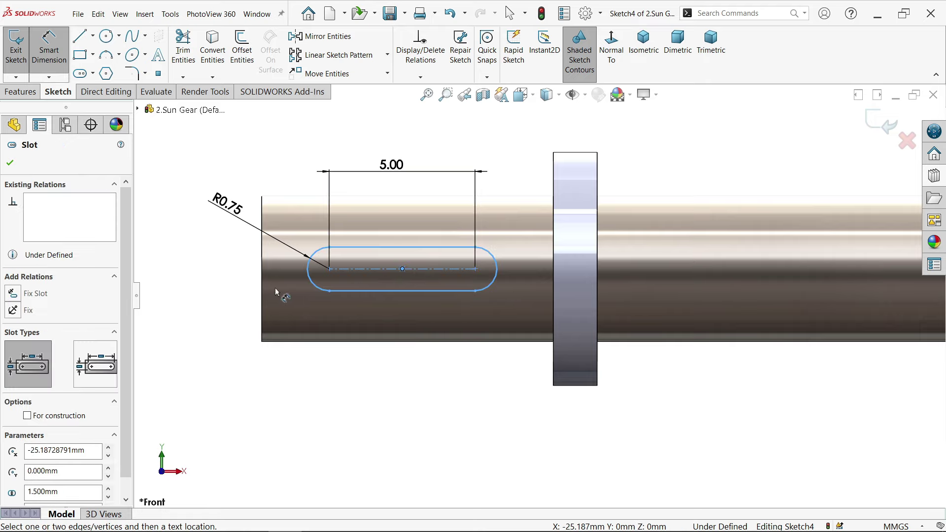
{"action": "left_click", "coordinate": [262, 294]}
{"action": "left_click", "coordinate": [305, 375]}
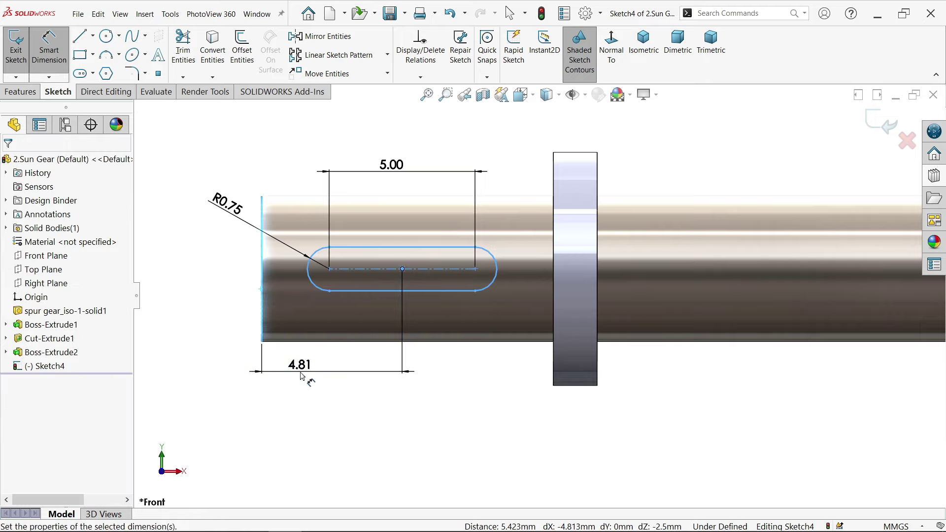
{"action": "type", "text": "5"}
{"action": "left_click", "coordinate": [225, 353]}
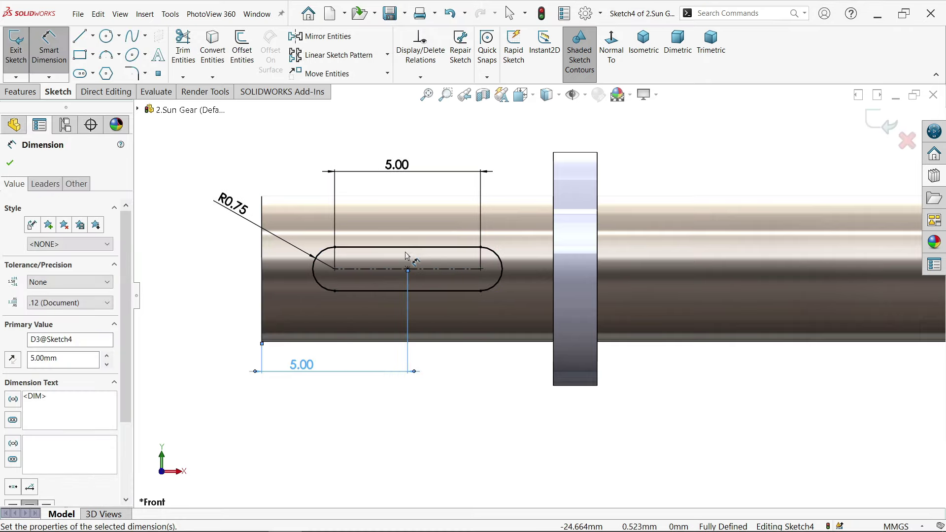
Step: Begin an extruded cut from the slot sketch, starting at a 5 mm offset from the sketch plane
{"action": "left_click", "coordinate": [25, 90]}
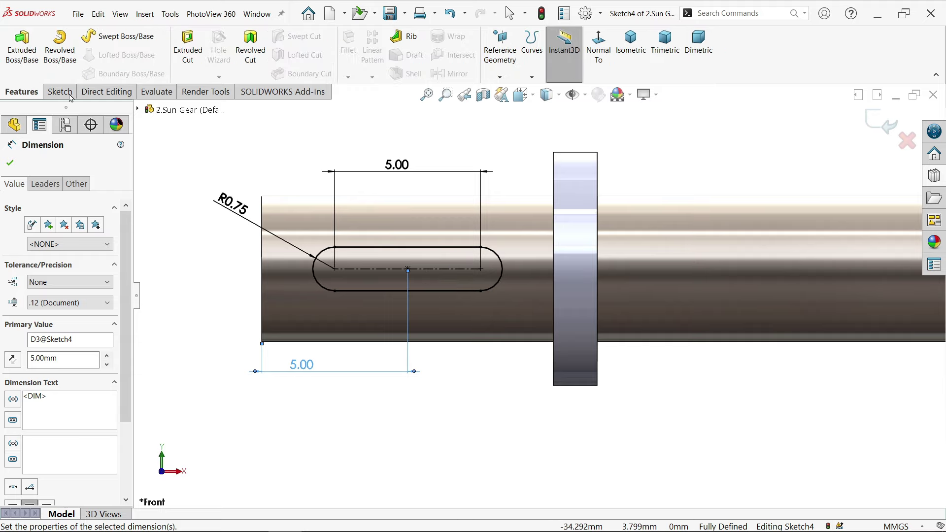
{"action": "left_click", "coordinate": [193, 54]}
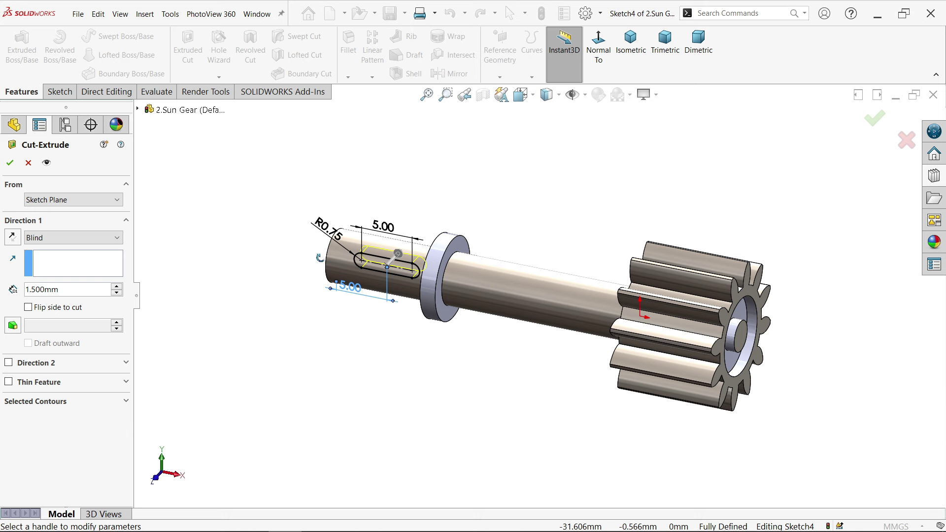
{"action": "scroll", "coordinate": [306, 293], "scroll_direction": "down", "scroll_amount": 5}
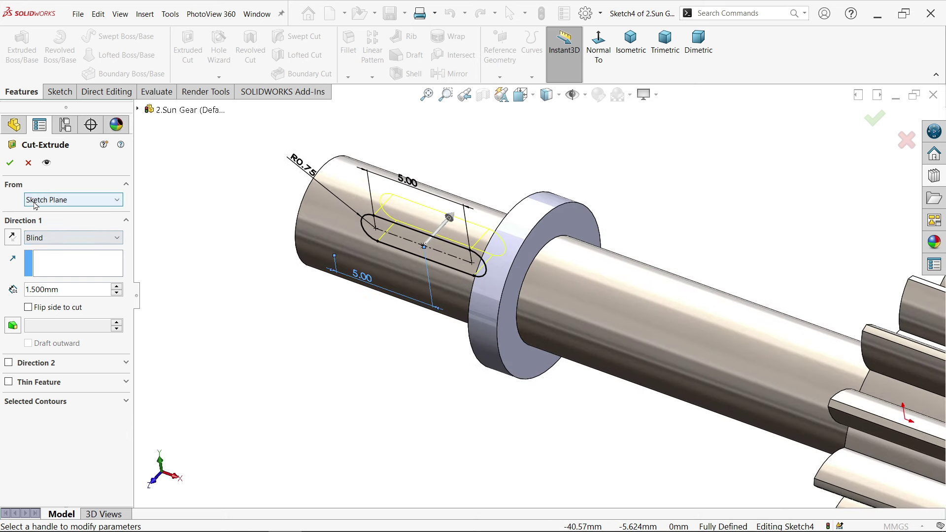
{"action": "left_click", "coordinate": [35, 206]}
{"action": "left_click", "coordinate": [47, 245]}
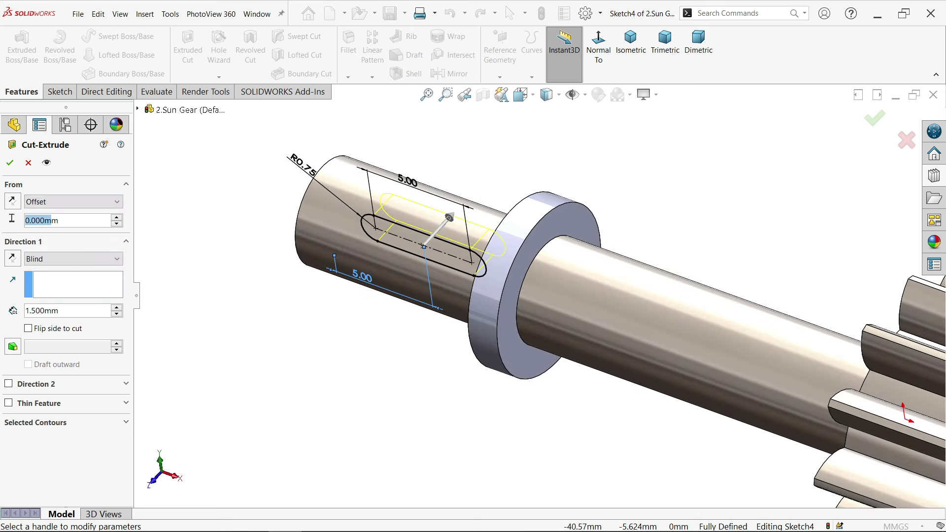
{"action": "type", "text": "5"}
{"action": "left_click", "coordinate": [188, 273]}
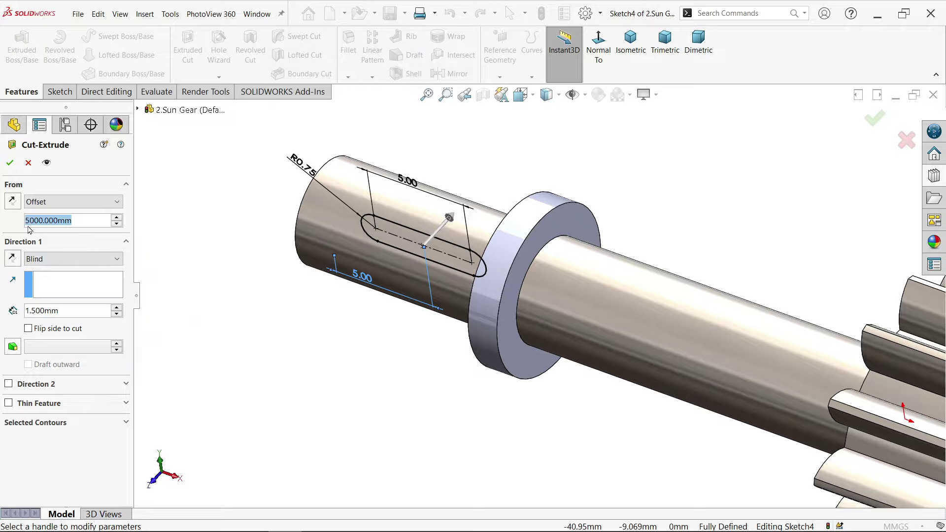
{"action": "type", "text": "5"}
{"action": "left_click", "coordinate": [226, 331]}
{"action": "middle_click_drag", "start_coordinate": [283, 333], "coordinate": [380, 389]}
{"action": "scroll", "coordinate": [466, 379], "scroll_direction": "up", "scroll_amount": 2}
{"action": "mouse_move", "coordinate": [544, 423]}
{"action": "middle_mouse_down"}
{"action": "mouse_move", "coordinate": [555, 402]}
{"action": "mouse_move", "coordinate": [570, 408]}
{"action": "mouse_move", "coordinate": [539, 429]}
{"action": "middle_mouse_up"}
{"action": "scroll", "coordinate": [445, 377], "scroll_direction": "down", "scroll_amount": 5}
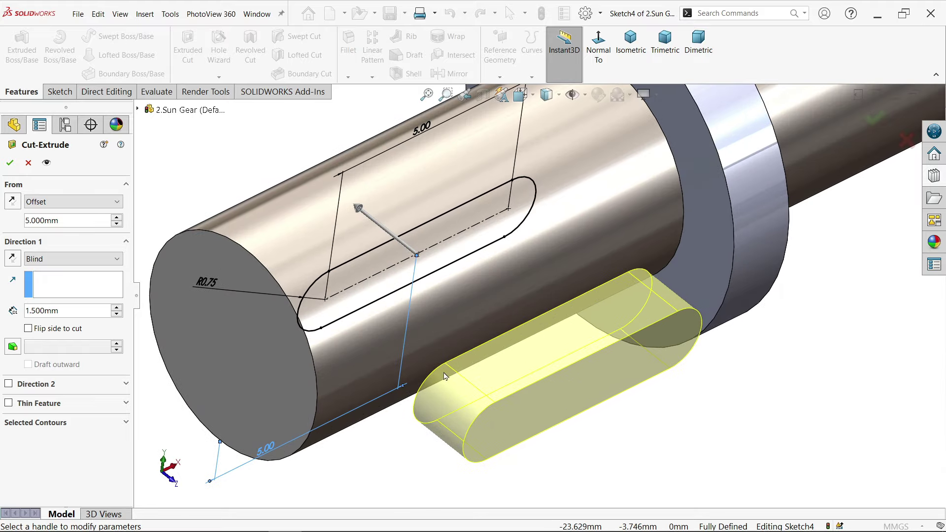
Step: End the slot cut Offset From Surface at the shaft's cylindrical face, with a 0.5 mm reversed offset, and create it
{"action": "left_click", "coordinate": [50, 259]}
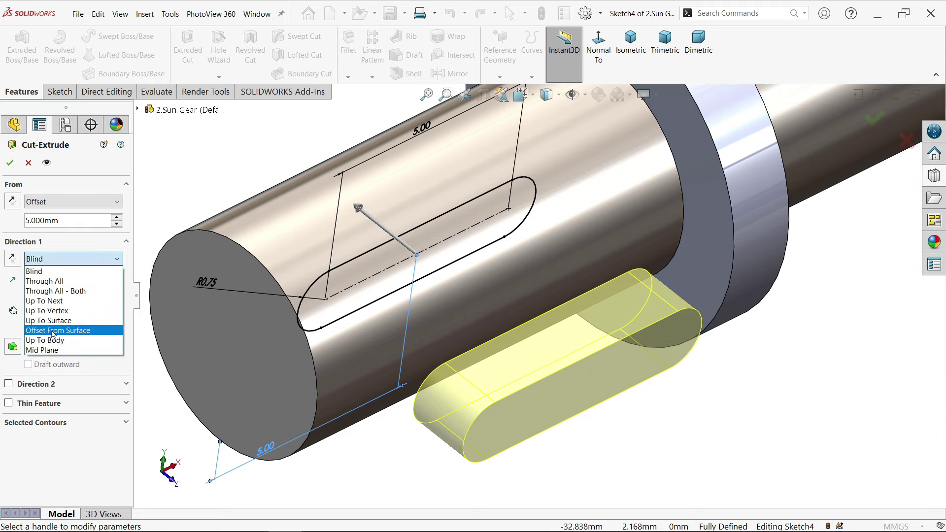
{"action": "left_click", "coordinate": [53, 331]}
{"action": "left_click", "coordinate": [494, 314]}
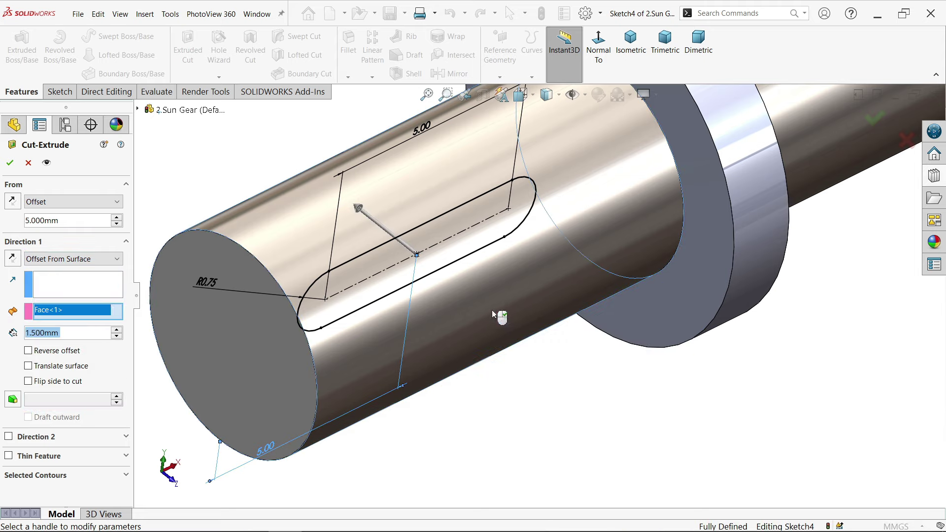
{"action": "middle_click_drag", "start_coordinate": [500, 323], "coordinate": [433, 379]}
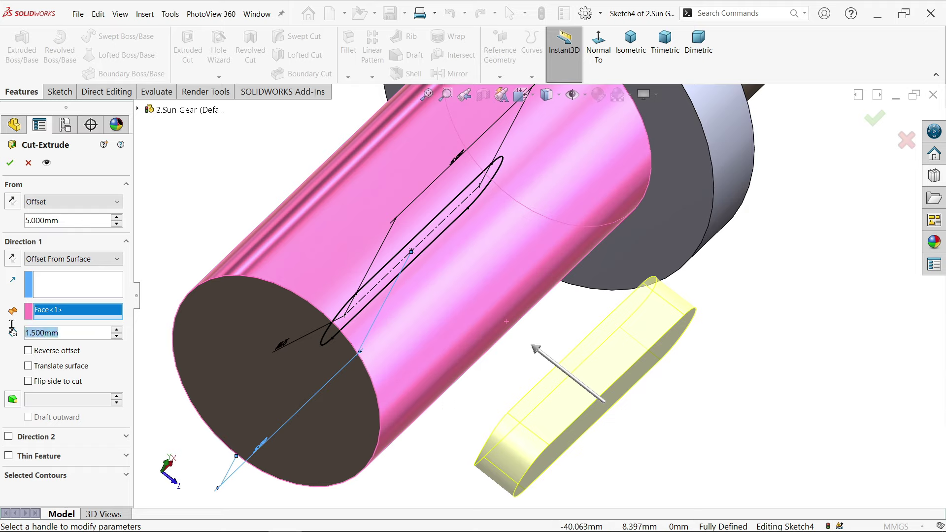
{"action": "type", "text": "0.5"}
{"action": "key", "text": "Return"}
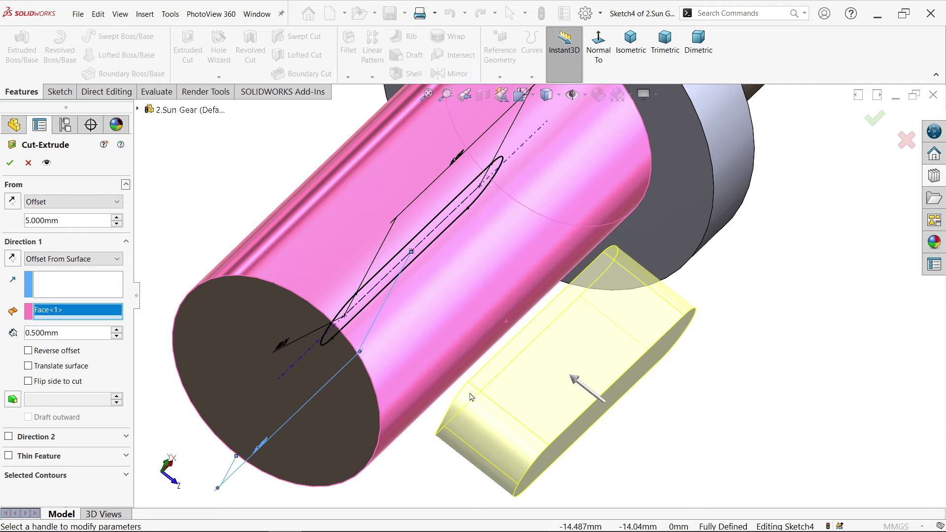
{"action": "left_click", "coordinate": [46, 353]}
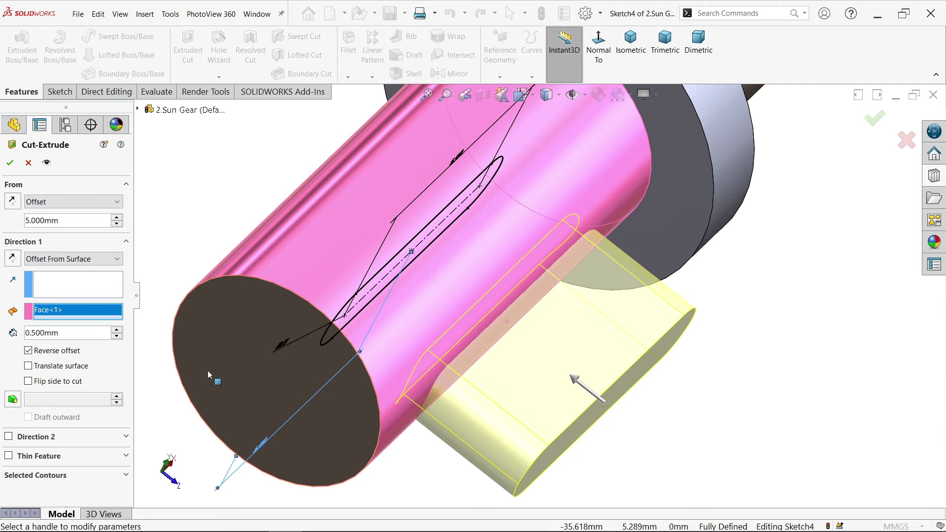
{"action": "middle_click_drag", "start_coordinate": [211, 376], "coordinate": [186, 352]}
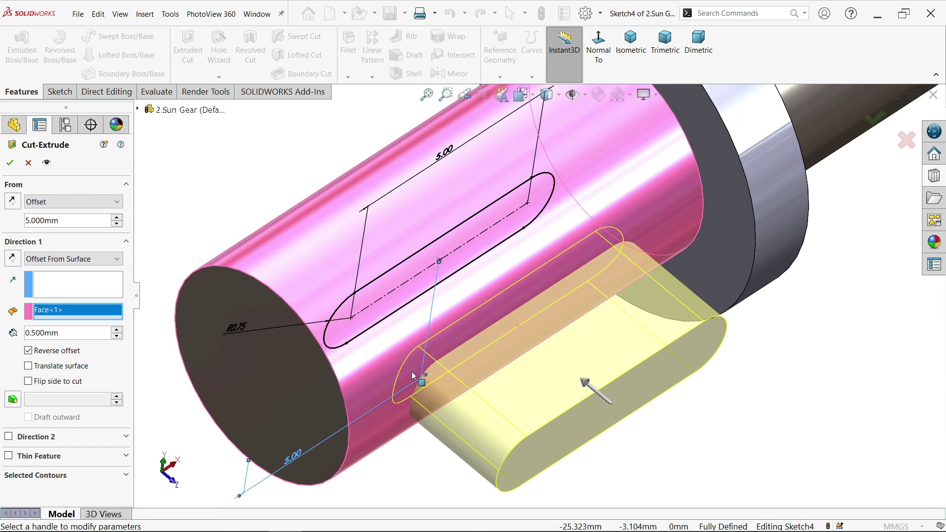
{"action": "left_click", "coordinate": [10, 163]}
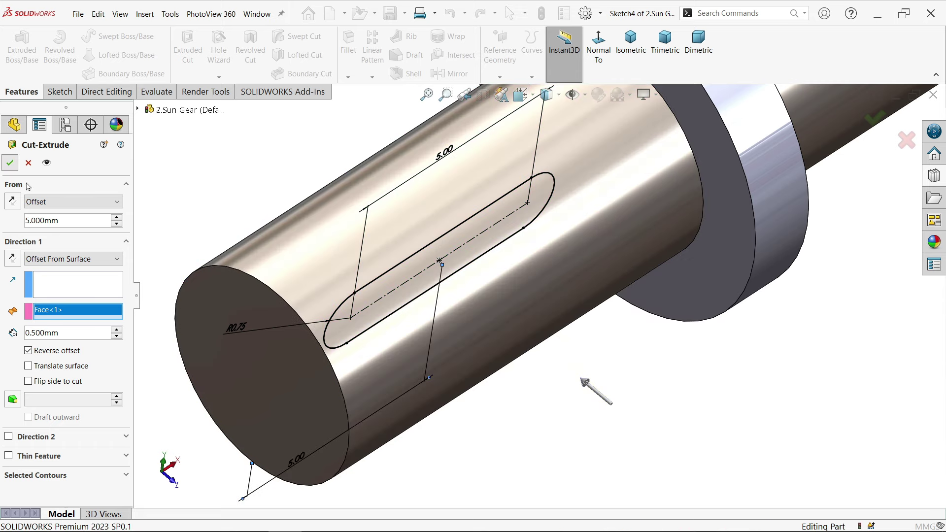
{"action": "middle_click_drag", "start_coordinate": [365, 267], "coordinate": [379, 279]}
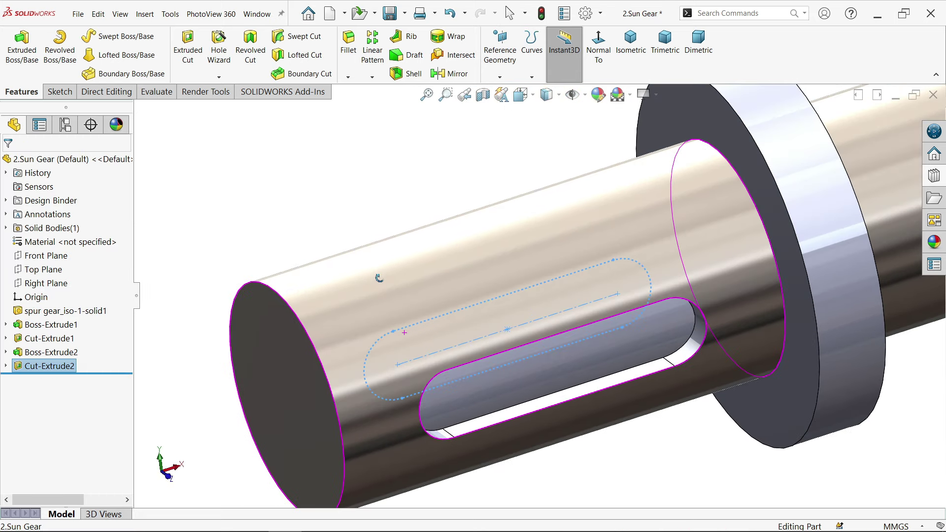
{"action": "left_click", "coordinate": [338, 201]}
Step: Chamfer the edge of the shaft's free end face by 0.5 mm at 45 degrees
{"action": "scroll", "coordinate": [338, 200], "scroll_direction": "up", "scroll_amount": 5}
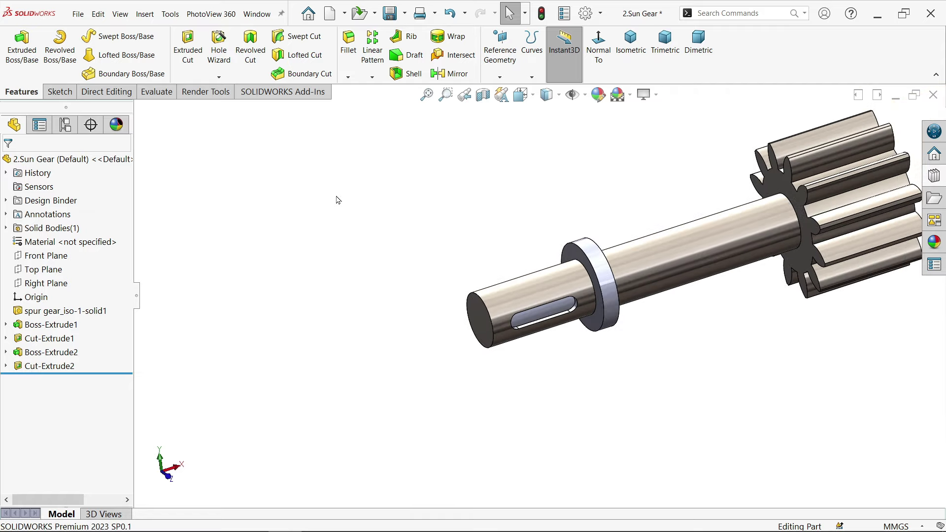
{"action": "scroll", "coordinate": [339, 207], "scroll_direction": "up", "scroll_amount": 2}
{"action": "scroll", "coordinate": [737, 245], "scroll_direction": "down", "scroll_amount": 1}
{"action": "scroll", "coordinate": [707, 271], "scroll_direction": "down", "scroll_amount": 1}
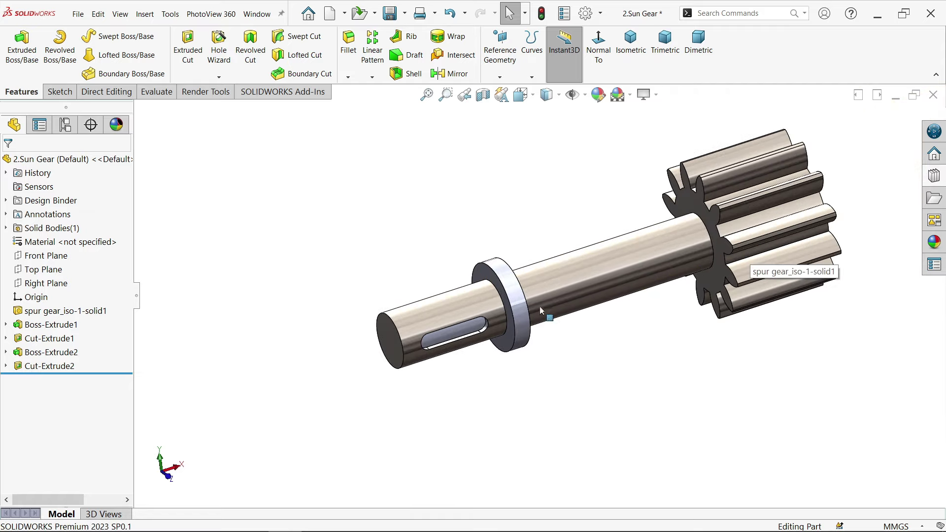
{"action": "scroll", "coordinate": [541, 310], "scroll_direction": "down", "scroll_amount": 2}
{"action": "left_click", "coordinate": [348, 77]}
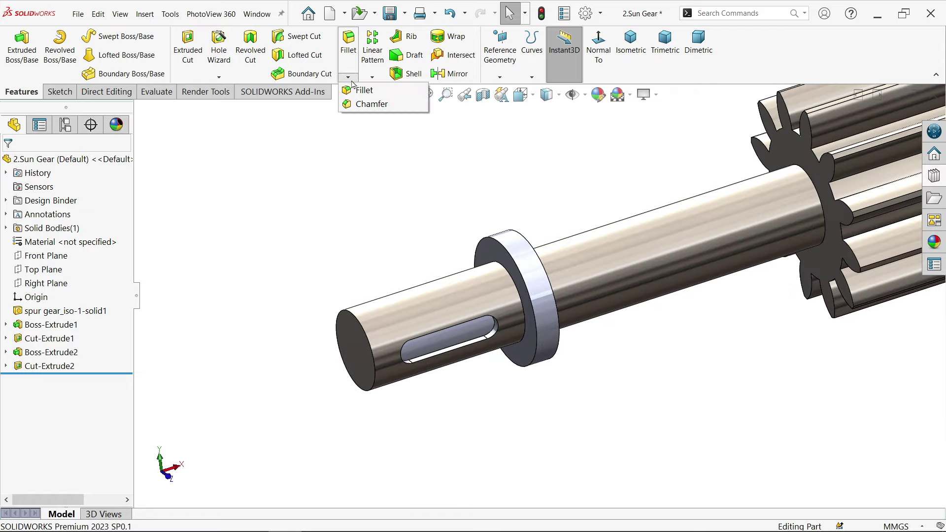
{"action": "left_click", "coordinate": [367, 104]}
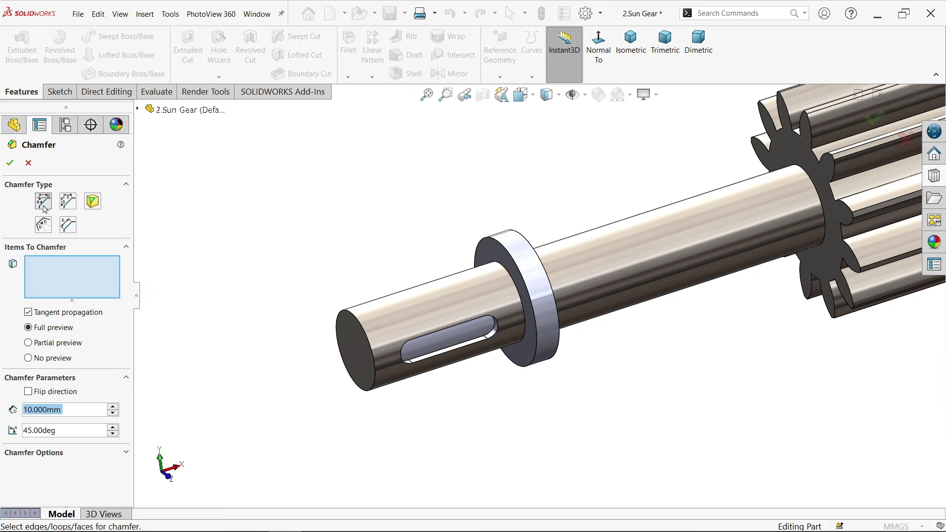
{"action": "type", "text": "0.5"}
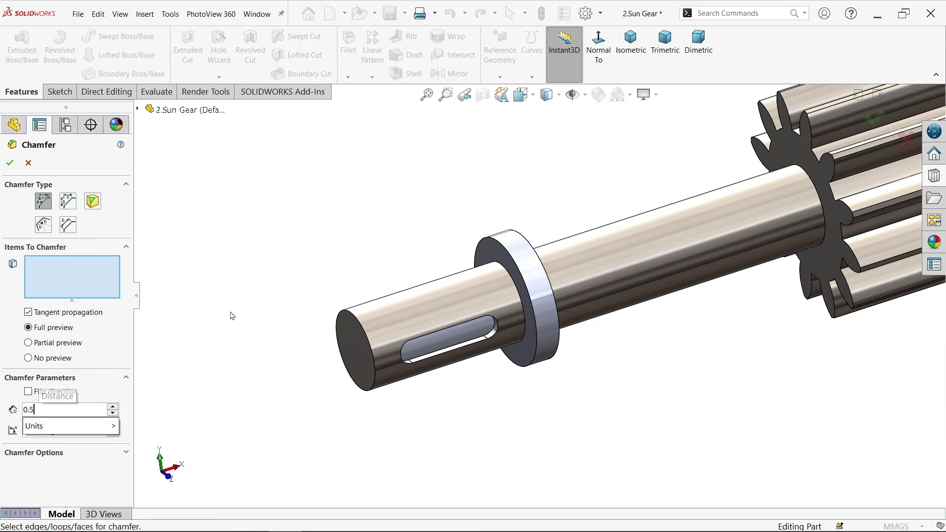
{"action": "key", "text": "Return"}
{"action": "left_click", "coordinate": [352, 358]}
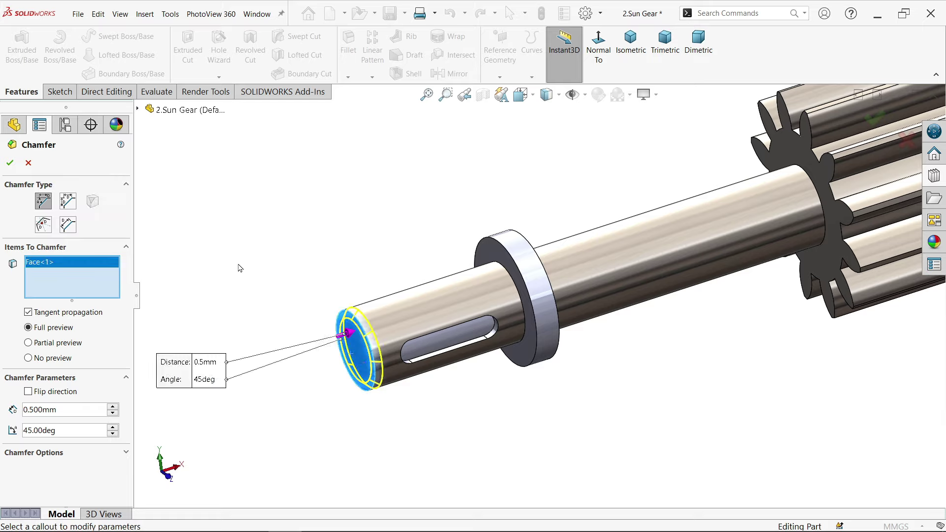
{"action": "left_click", "coordinate": [10, 163]}
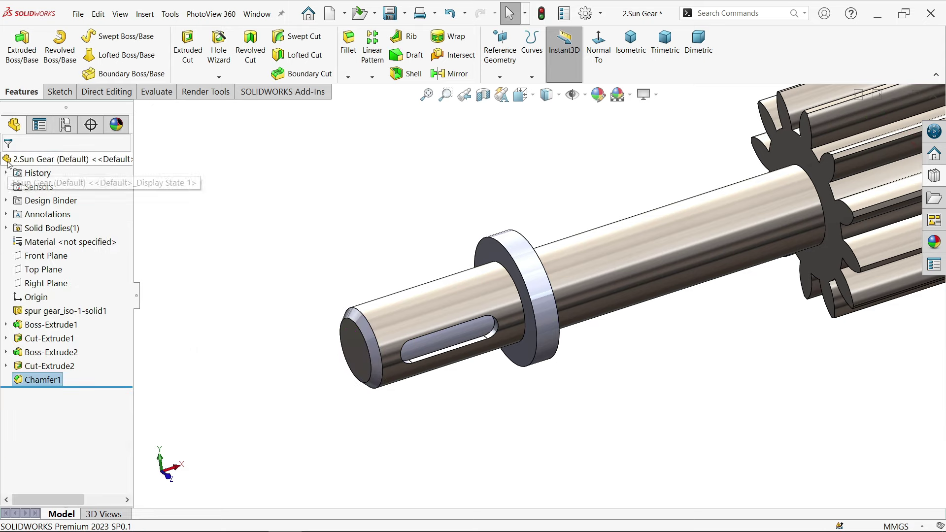
Step: Chamfer the edges of the outer and inner cylindrical walls of the gear's ring-shaped recess by 0.25 mm at 45 degrees
{"action": "left_click", "coordinate": [348, 78]}
{"action": "left_click", "coordinate": [368, 102]}
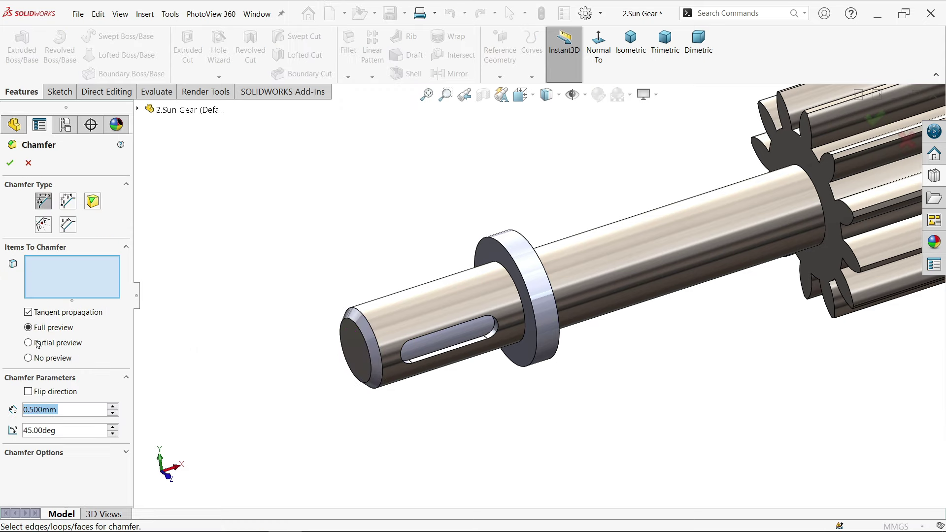
{"action": "type", "text": "0.25"}
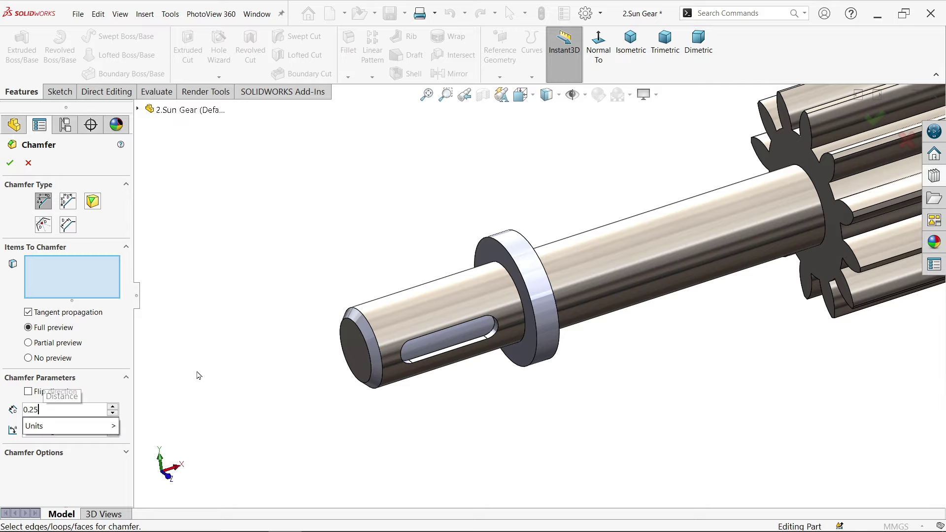
{"action": "key", "text": "Return"}
{"action": "scroll", "coordinate": [482, 370], "scroll_direction": "up", "scroll_amount": 3}
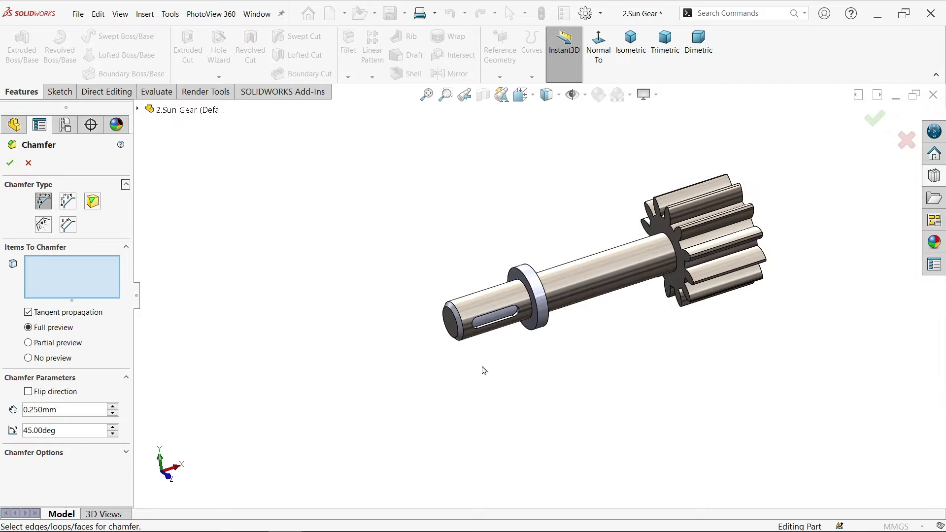
{"action": "middle_click_drag", "start_coordinate": [481, 370], "coordinate": [691, 304]}
{"action": "scroll", "coordinate": [697, 261], "scroll_direction": "down", "scroll_amount": 5}
{"action": "scroll", "coordinate": [690, 259], "scroll_direction": "down", "scroll_amount": 1}
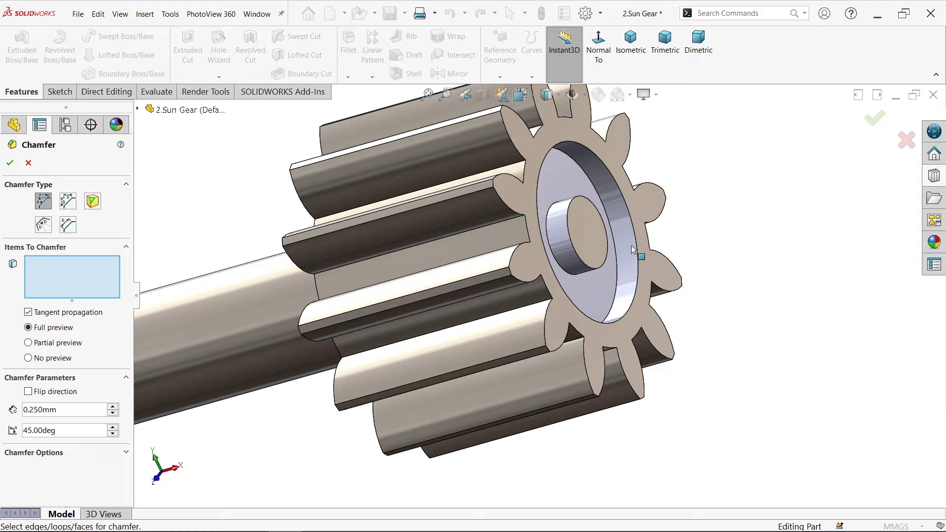
{"action": "left_click", "coordinate": [631, 247]}
{"action": "left_click", "coordinate": [558, 241]}
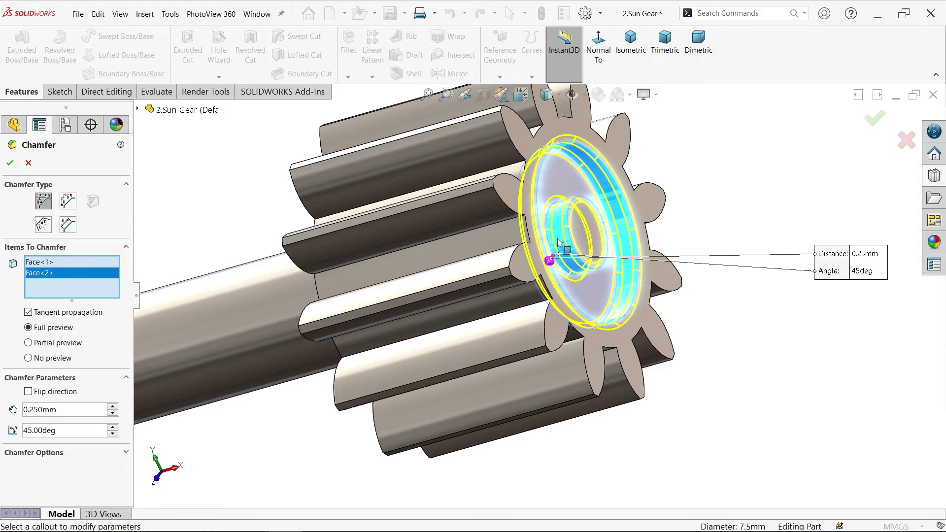
{"action": "left_click", "coordinate": [9, 163]}
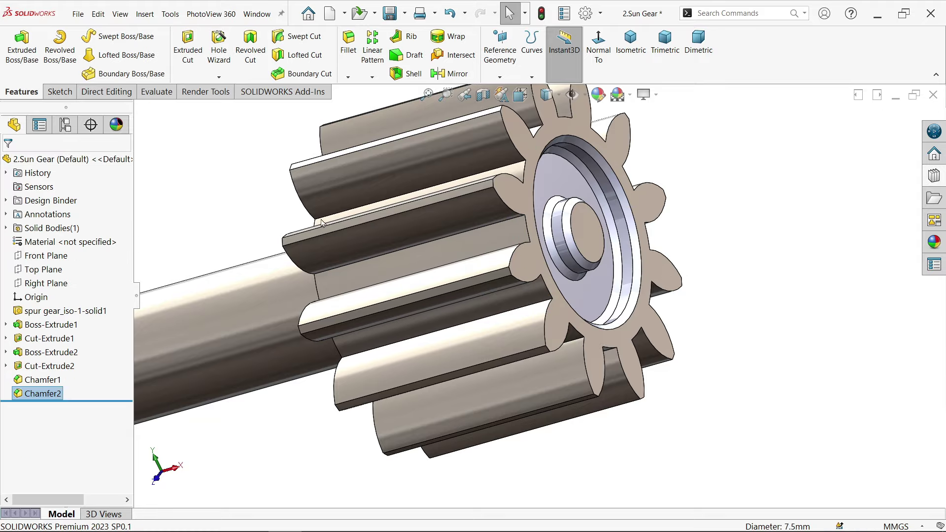
Step: Show the sun gear in isometric view and apply the polished steel appearance to the whole part
{"action": "middle_click_drag", "start_coordinate": [493, 276], "coordinate": [585, 281]}
{"action": "scroll", "coordinate": [451, 317], "scroll_direction": "up", "scroll_amount": 5}
{"action": "scroll", "coordinate": [323, 317], "scroll_direction": "up", "scroll_amount": 2}
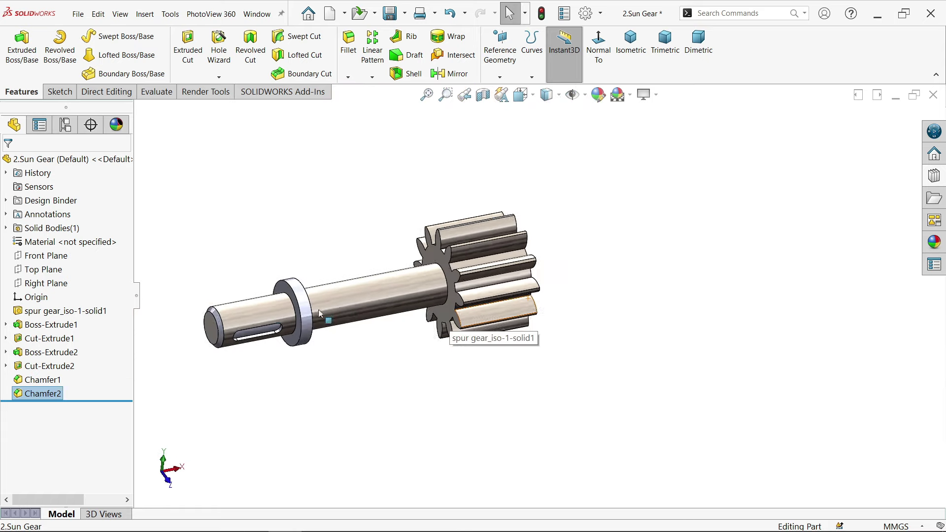
{"action": "scroll", "coordinate": [320, 310], "scroll_direction": "down", "scroll_amount": 2}
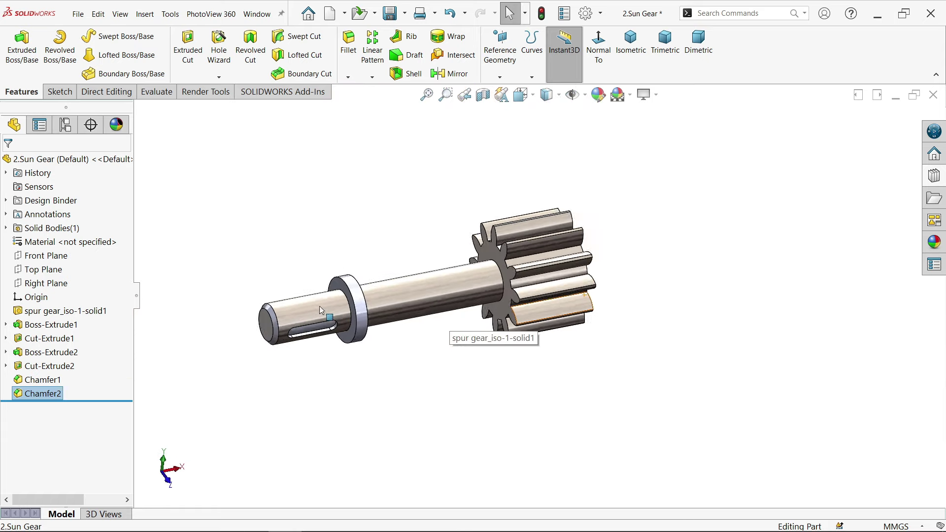
{"action": "left_click", "coordinate": [628, 66]}
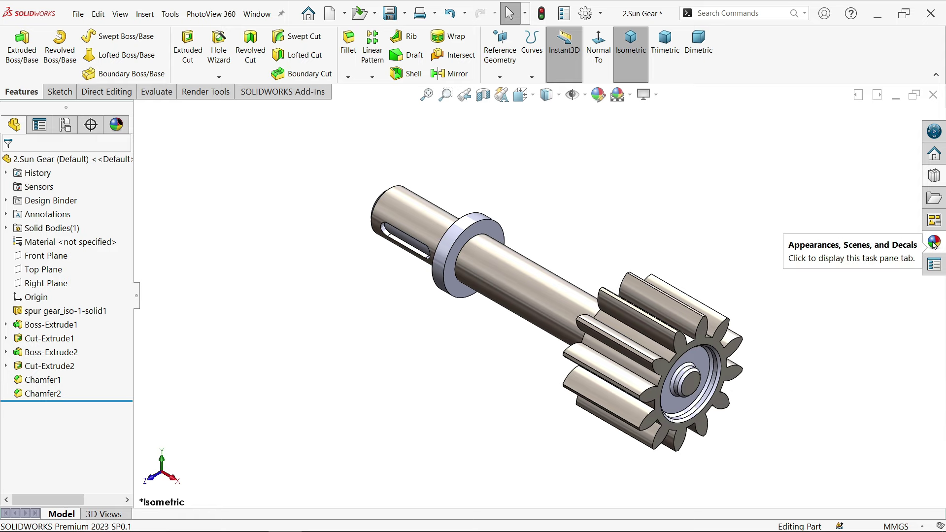
{"action": "left_click", "coordinate": [934, 242]}
{"action": "left_click_drag", "start_coordinate": [801, 284], "coordinate": [606, 282]}
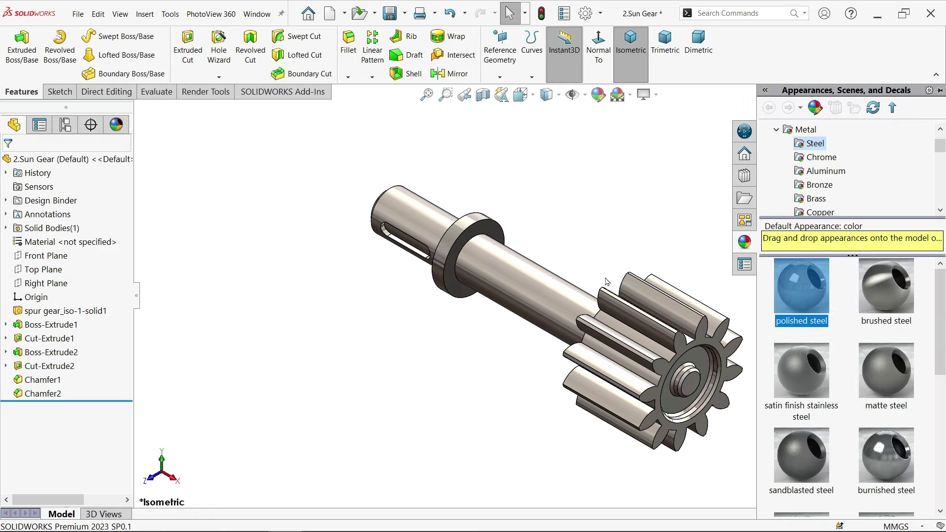
Step: Colour the polished steel appearance yellow, add the last chamfer and the gear body to its selected geometry, and accept
{"action": "left_click", "coordinate": [598, 95]}
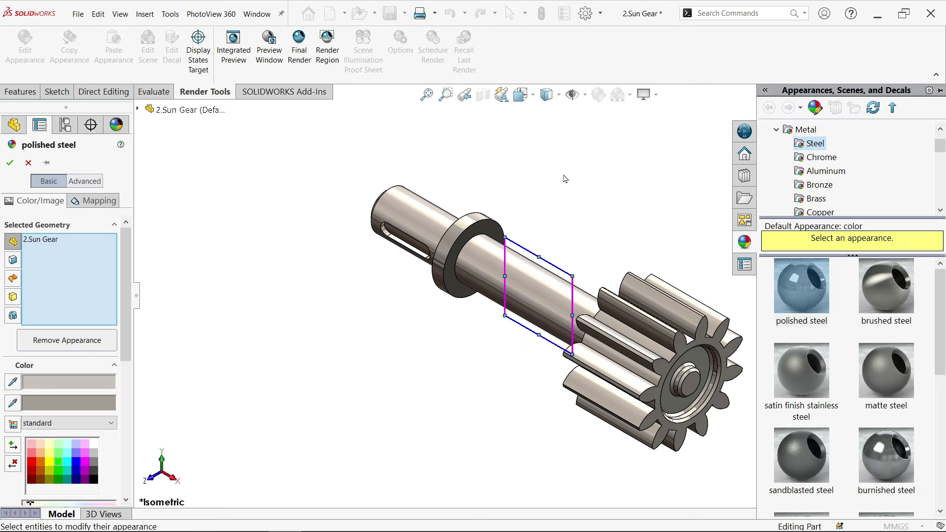
{"action": "left_click", "coordinate": [28, 164]}
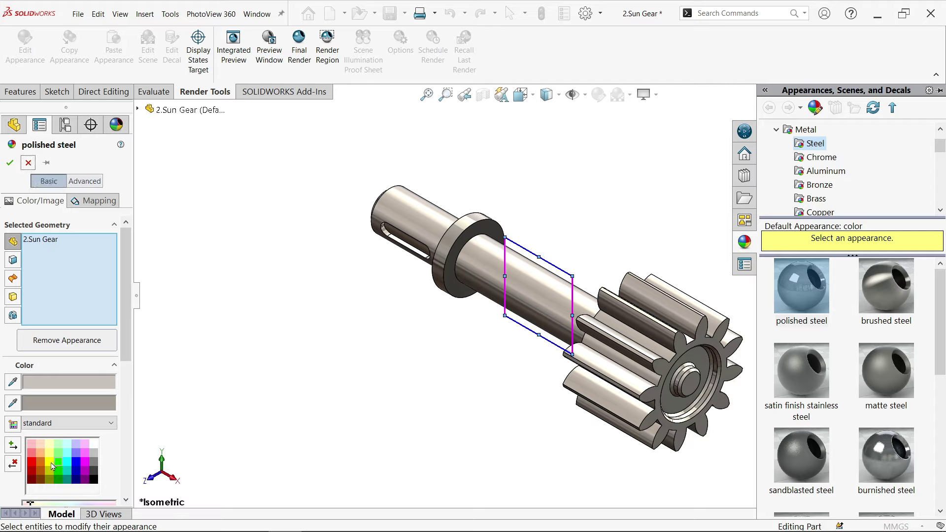
{"action": "left_click", "coordinate": [53, 467]}
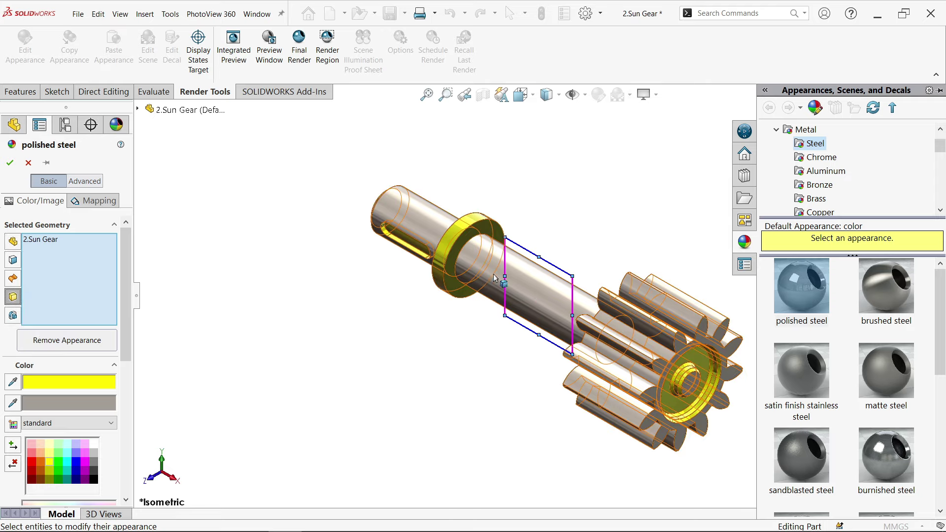
{"action": "left_click", "coordinate": [479, 268]}
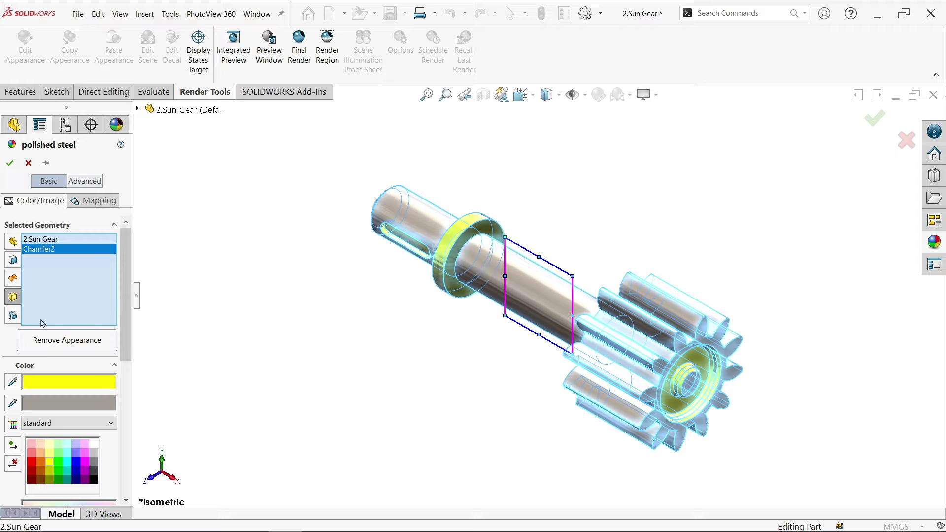
{"action": "left_click", "coordinate": [13, 316]}
{"action": "left_click", "coordinate": [433, 249]}
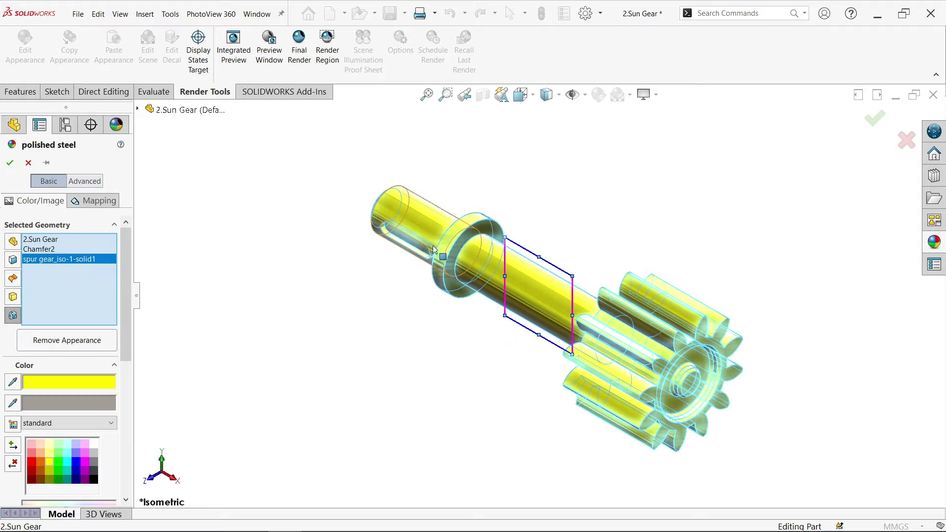
{"action": "middle_click_drag", "start_coordinate": [524, 407], "coordinate": [513, 389]}
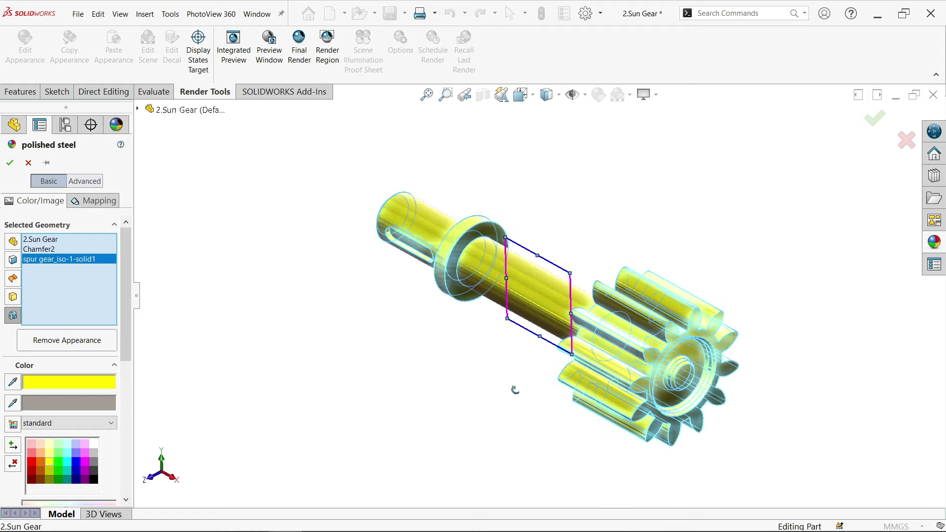
{"action": "left_click", "coordinate": [10, 163]}
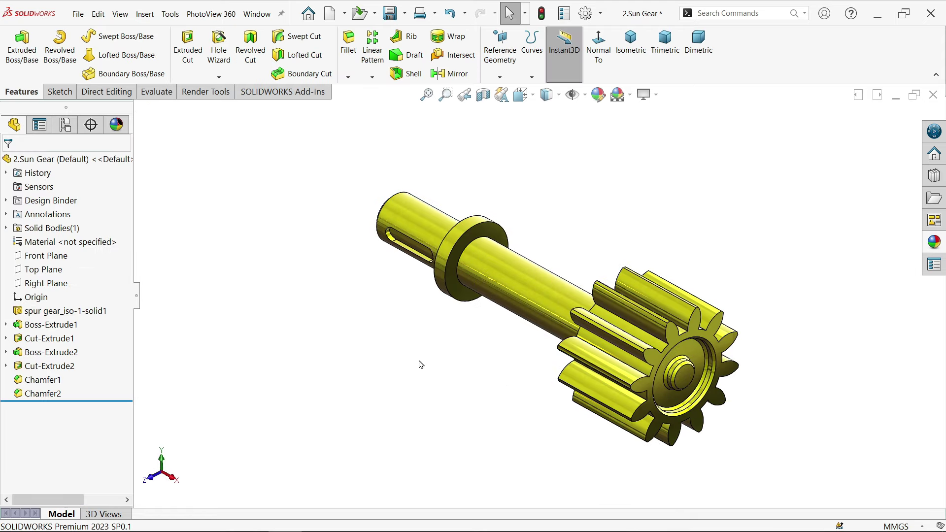
Step: Save the sun gear part and switch to the planetary gear drawing to view the ring gear
{"action": "mouse_move", "coordinate": [422, 365]}
{"action": "middle_mouse_down"}
{"action": "mouse_move", "coordinate": [456, 364]}
{"action": "mouse_move", "coordinate": [488, 383]}
{"action": "mouse_move", "coordinate": [494, 400]}
{"action": "mouse_move", "coordinate": [425, 349]}
{"action": "middle_mouse_up"}
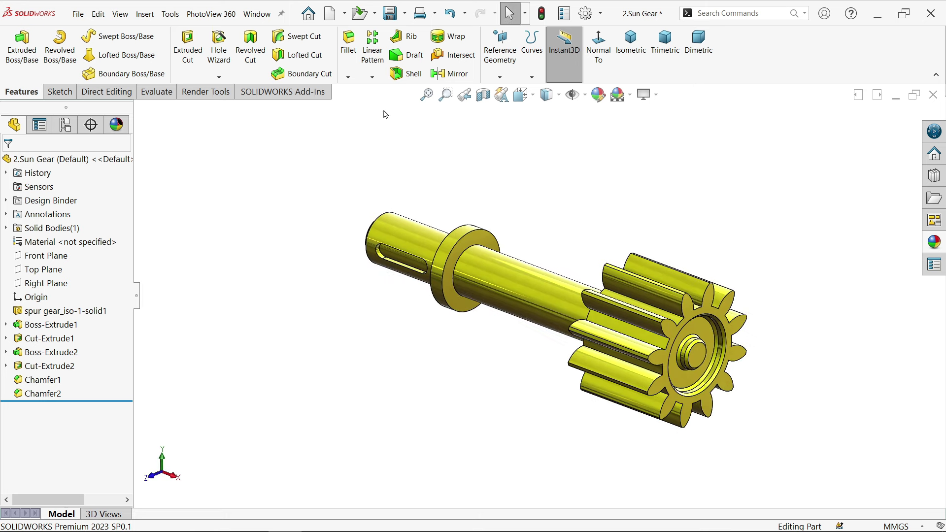
{"action": "left_click", "coordinate": [390, 15]}
{"action": "scroll", "coordinate": [636, 339], "scroll_direction": "down", "scroll_amount": 2}
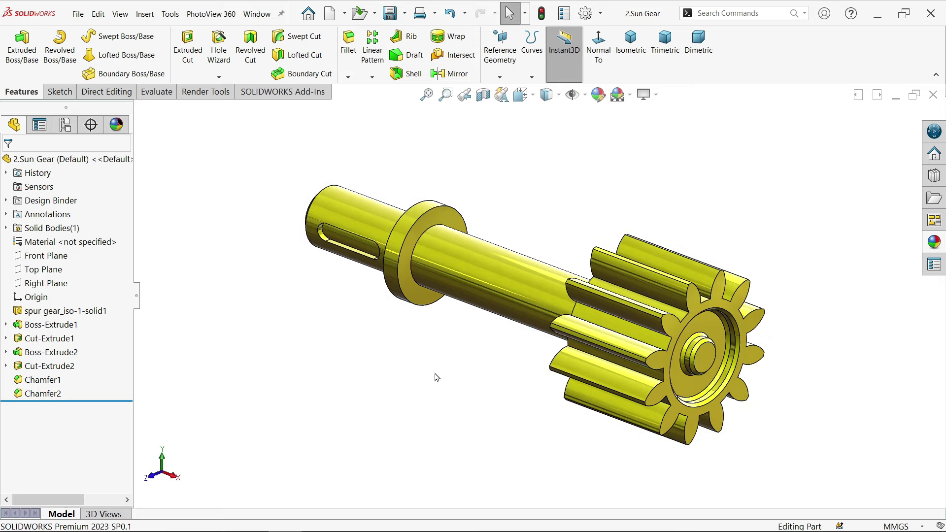
{"action": "key", "text": "alt+Tab"}
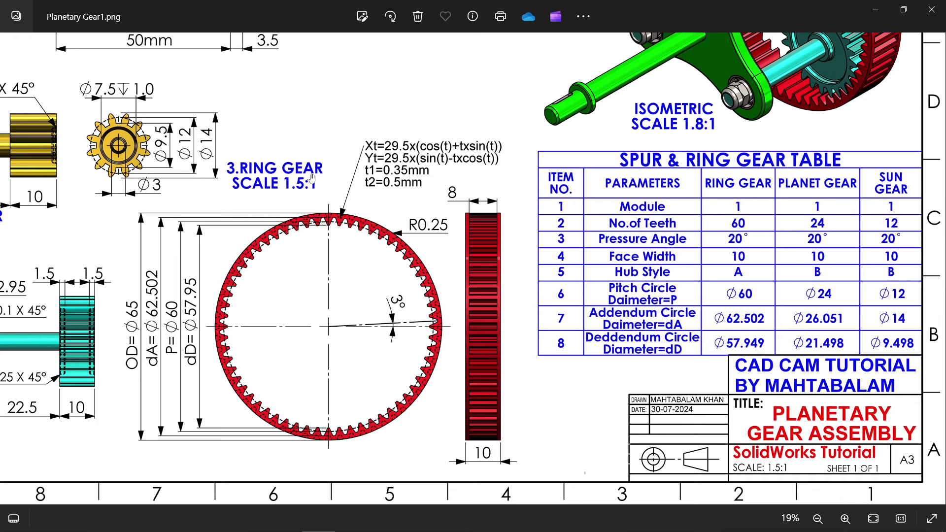
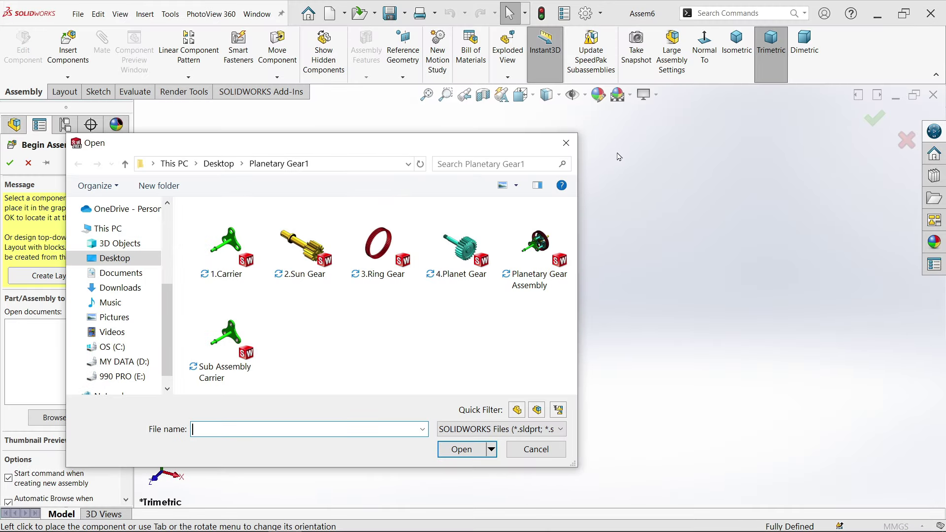
Step: Dismiss component insertion in the new assembly, give it a plain white scene and show its origin
{"action": "left_click", "coordinate": [569, 143]}
{"action": "left_click", "coordinate": [32, 165]}
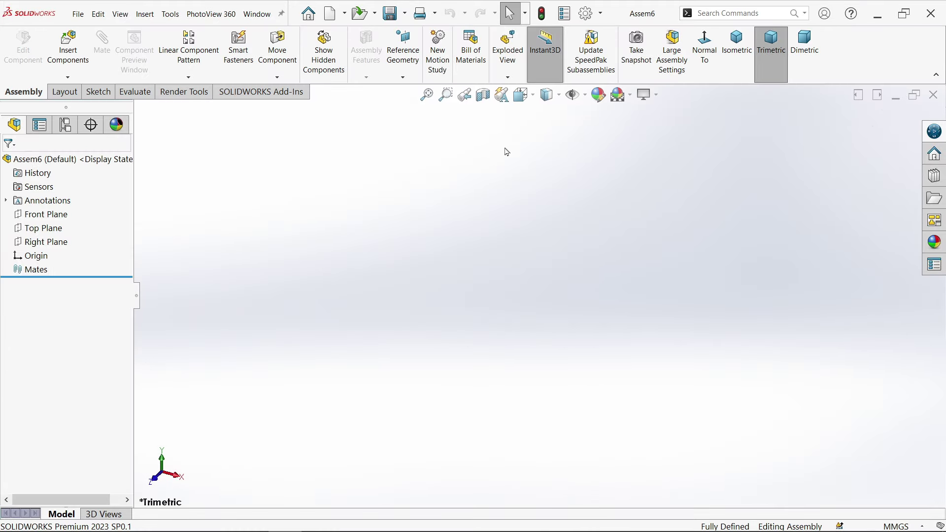
{"action": "left_click", "coordinate": [630, 96]}
{"action": "left_click", "coordinate": [640, 132]}
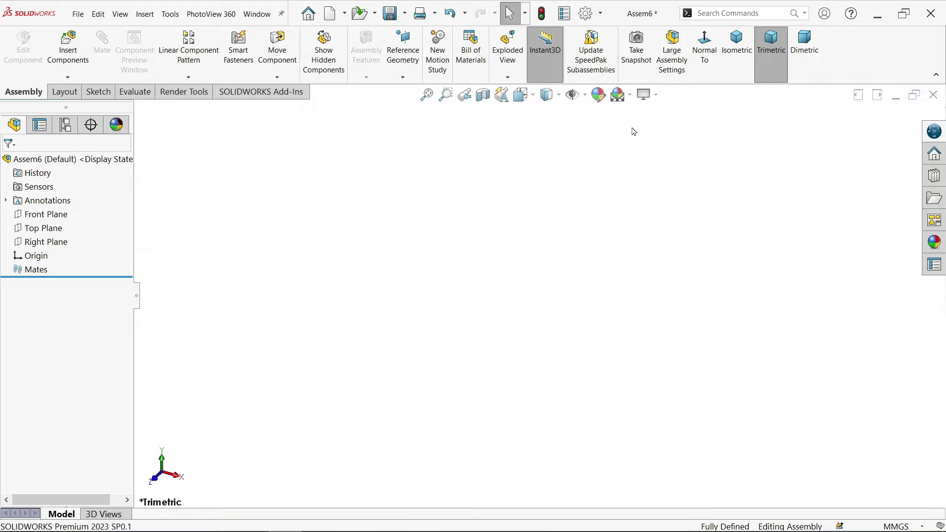
{"action": "left_click", "coordinate": [575, 95]}
{"action": "left_click", "coordinate": [573, 174]}
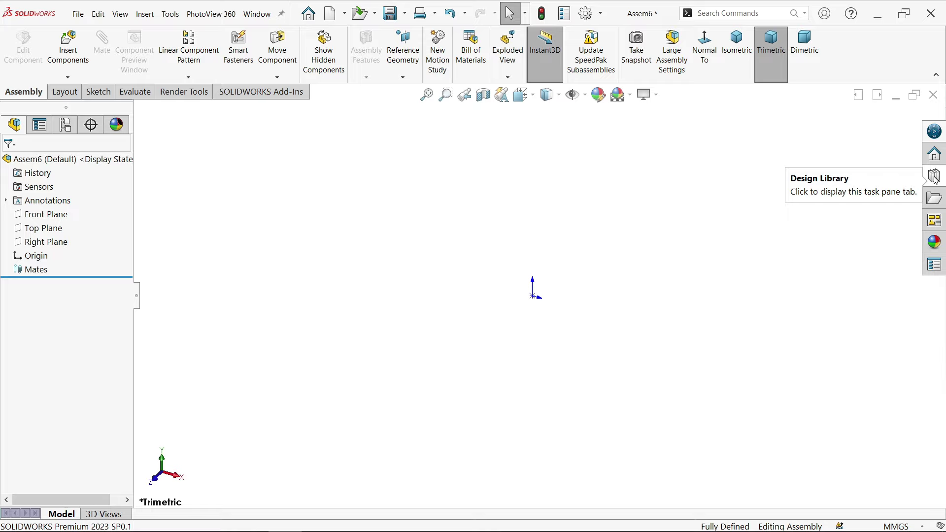
Step: Add an Internal Spur Gear from the Toolbox's Power Transmission gears to the assembly
{"action": "left_click", "coordinate": [935, 177]}
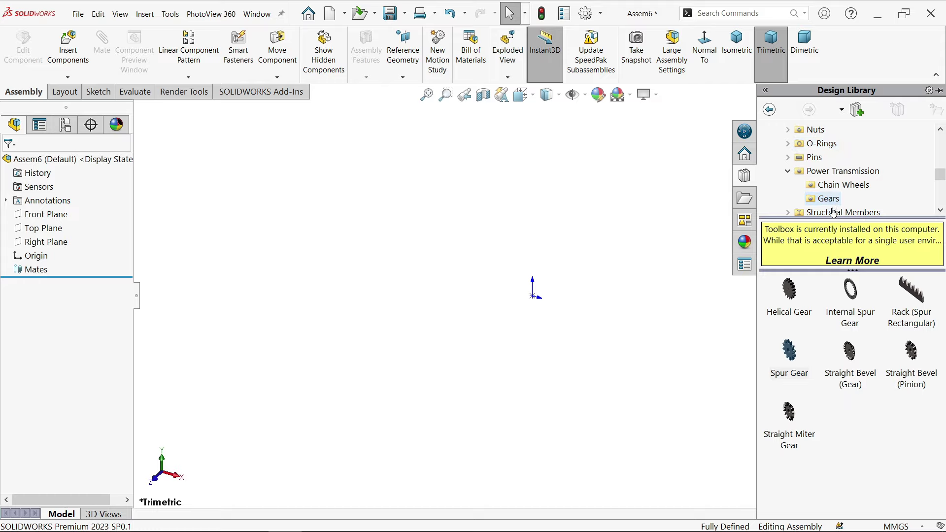
{"action": "mouse_move", "coordinate": [851, 301]}
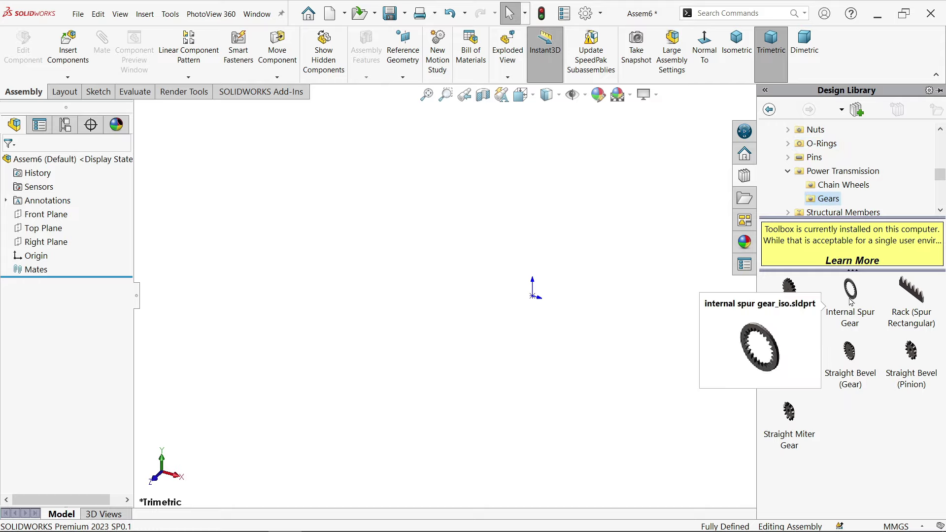
{"action": "left_click_drag", "start_coordinate": [851, 301], "coordinate": [492, 232]}
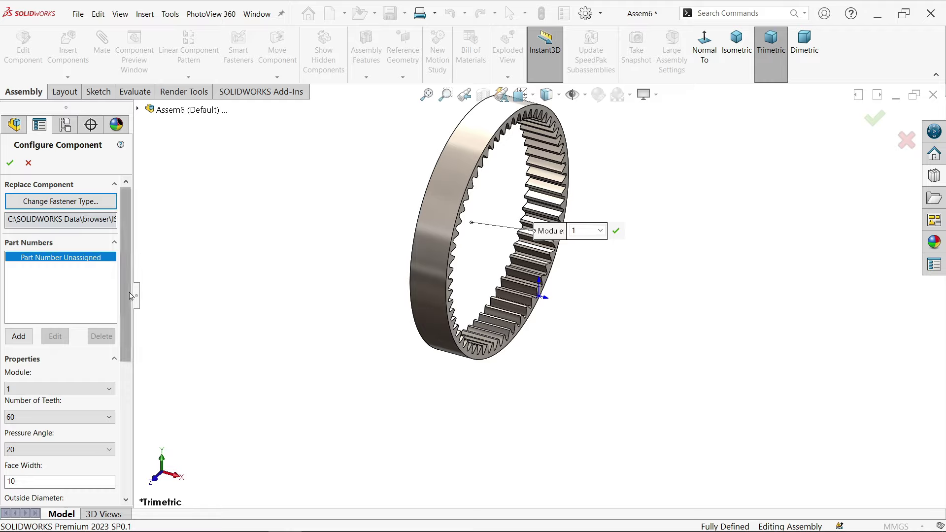
Step: Accept a single internal gear with module 1, 60 teeth, 20° pressure angle, 10 mm face width and 65 mm outside diameter
{"action": "scroll", "coordinate": [93, 295], "scroll_direction": "down", "scroll_amount": 3}
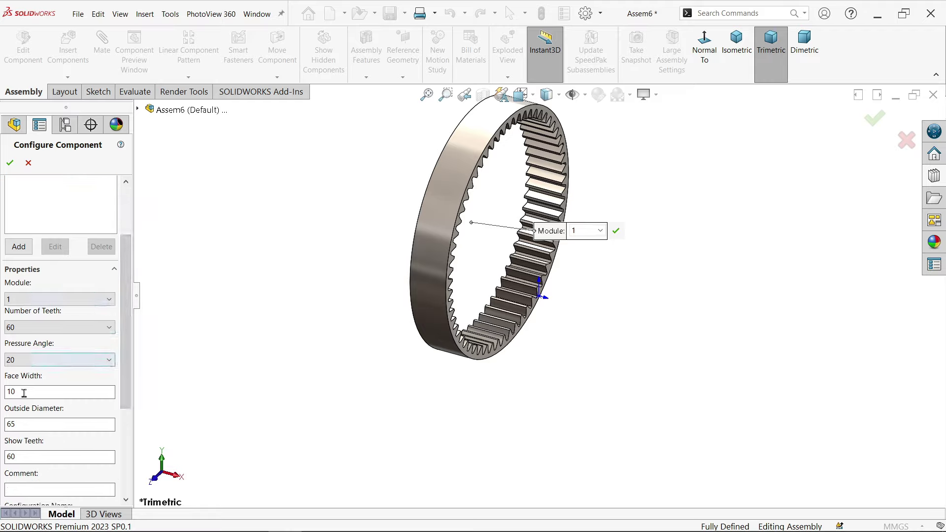
{"action": "scroll", "coordinate": [98, 395], "scroll_direction": "down", "scroll_amount": 3}
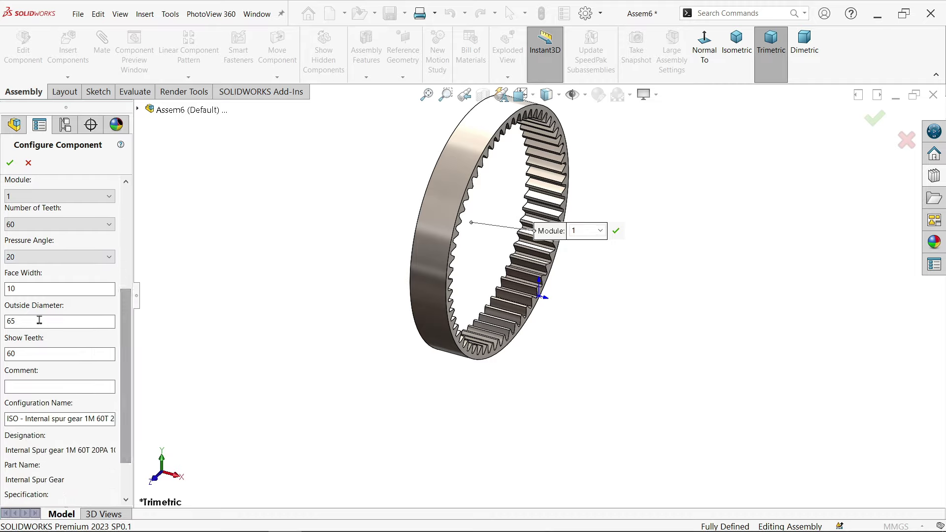
{"action": "left_click_drag", "start_coordinate": [40, 321], "coordinate": [2, 321]}
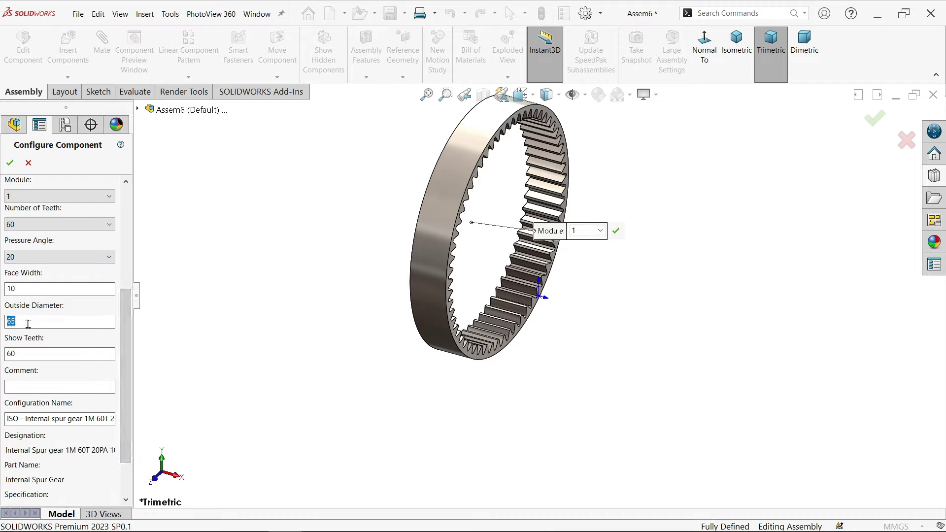
{"action": "left_click", "coordinate": [10, 163]}
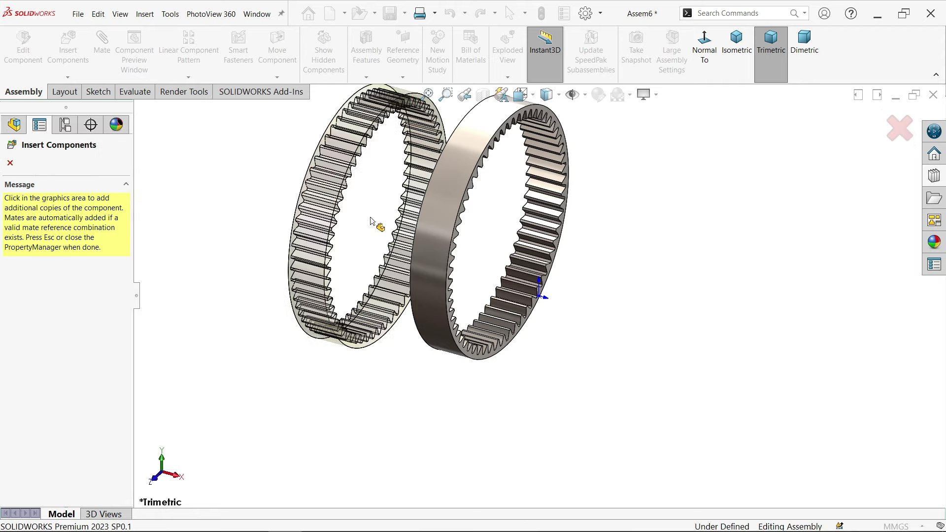
{"action": "left_click", "coordinate": [10, 163]}
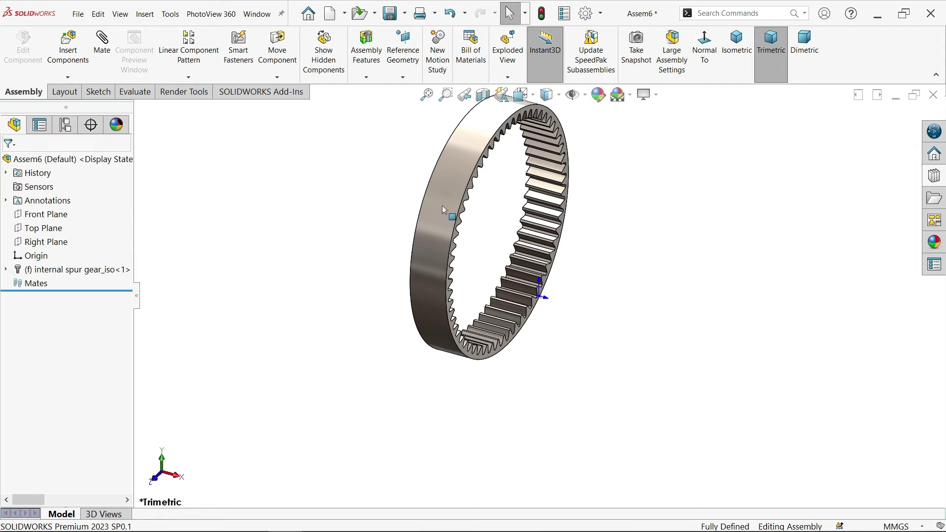
Step: Float the fixed internal gear and rotate it freely until its toothed face turns toward the viewer
{"action": "left_click", "coordinate": [444, 189]}
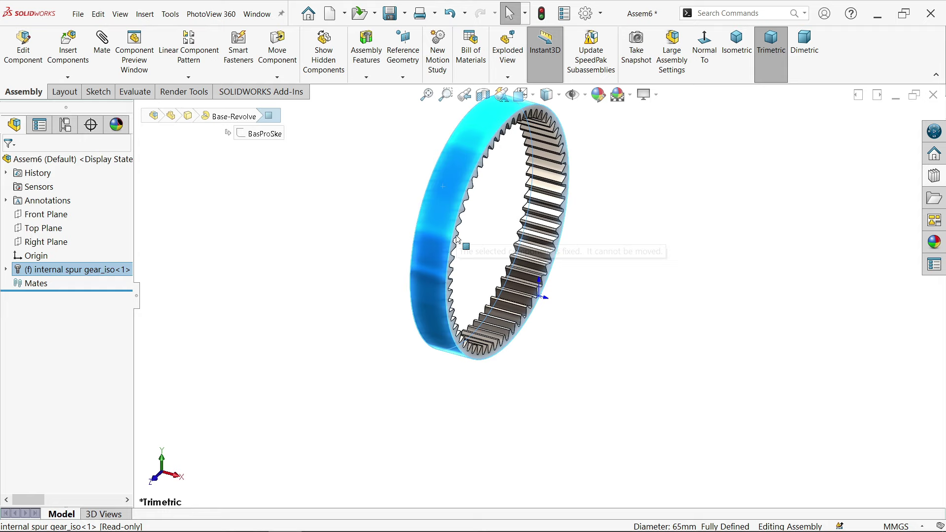
{"action": "left_click", "coordinate": [287, 212]}
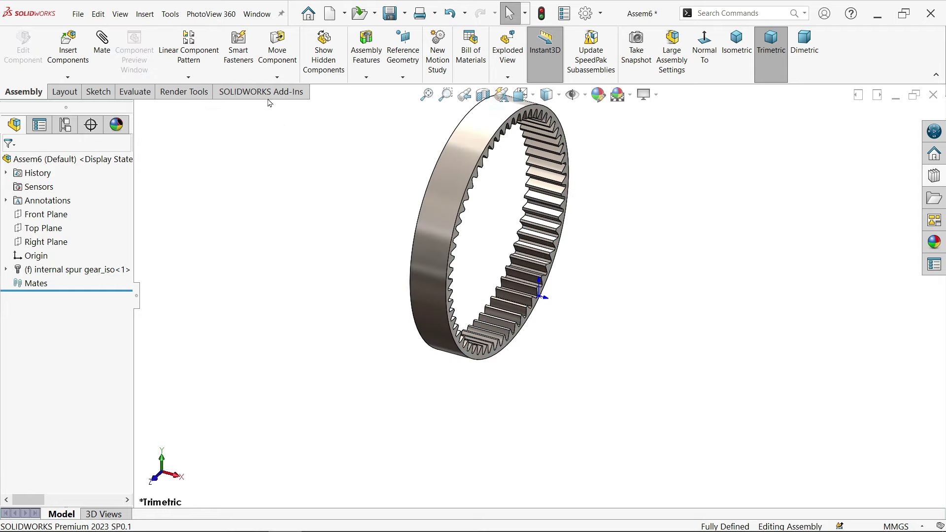
{"action": "right_click", "coordinate": [439, 200]}
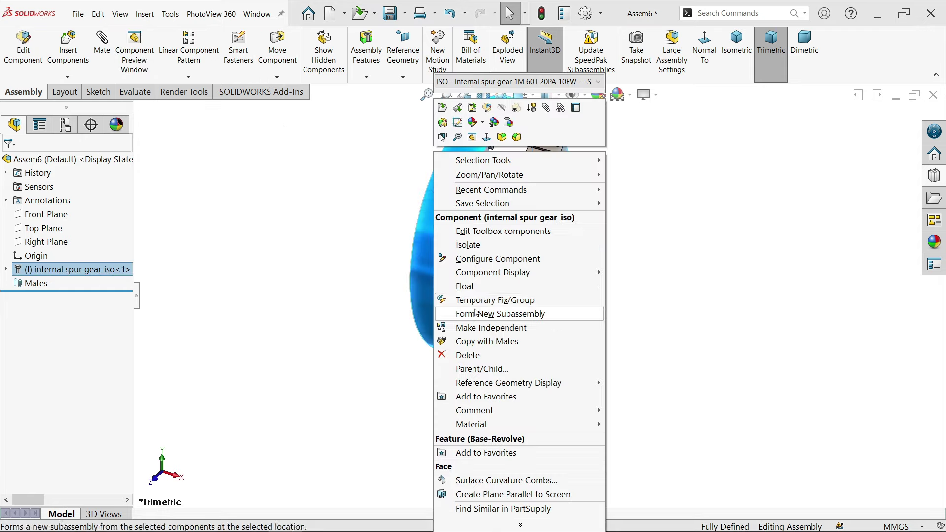
{"action": "left_click", "coordinate": [463, 287]}
{"action": "left_click", "coordinate": [277, 78]}
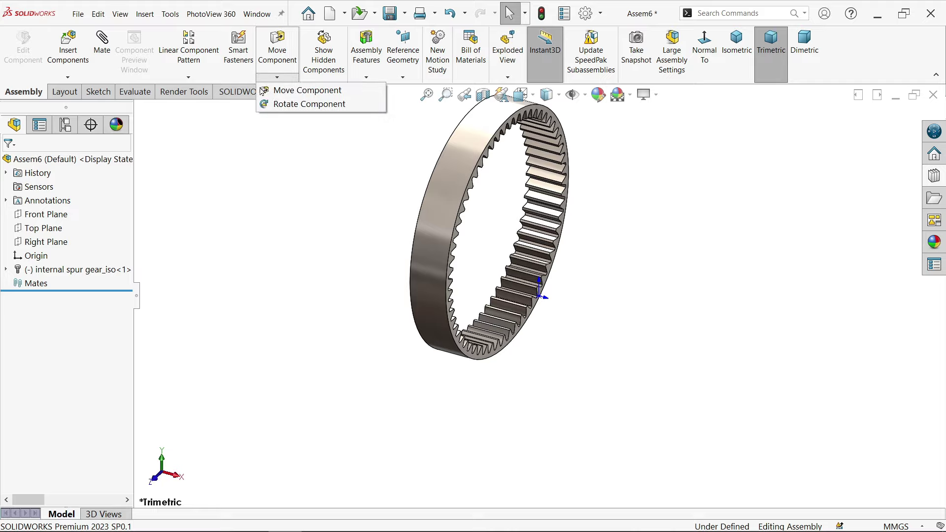
{"action": "left_click", "coordinate": [310, 104]}
{"action": "left_click_drag", "start_coordinate": [451, 189], "coordinate": [524, 284]}
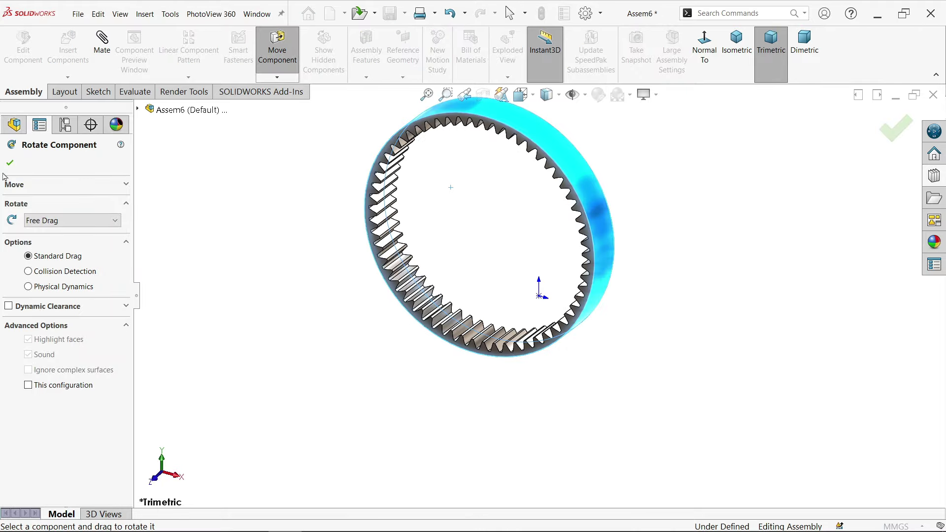
{"action": "left_click", "coordinate": [9, 163]}
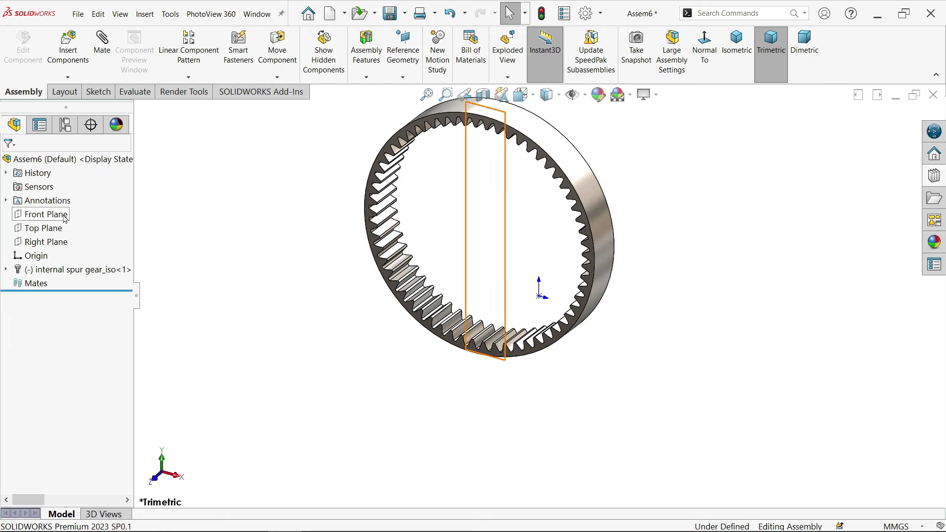
Step: Mate the internal gear's origin coincident with the assembly origin, with the axes aligned
{"action": "left_click", "coordinate": [36, 257]}
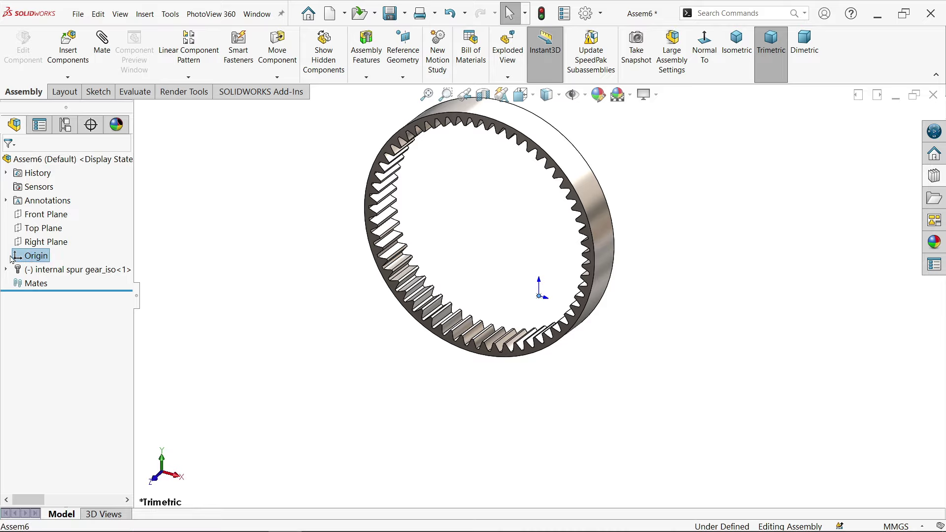
{"action": "left_click", "coordinate": [6, 270]}
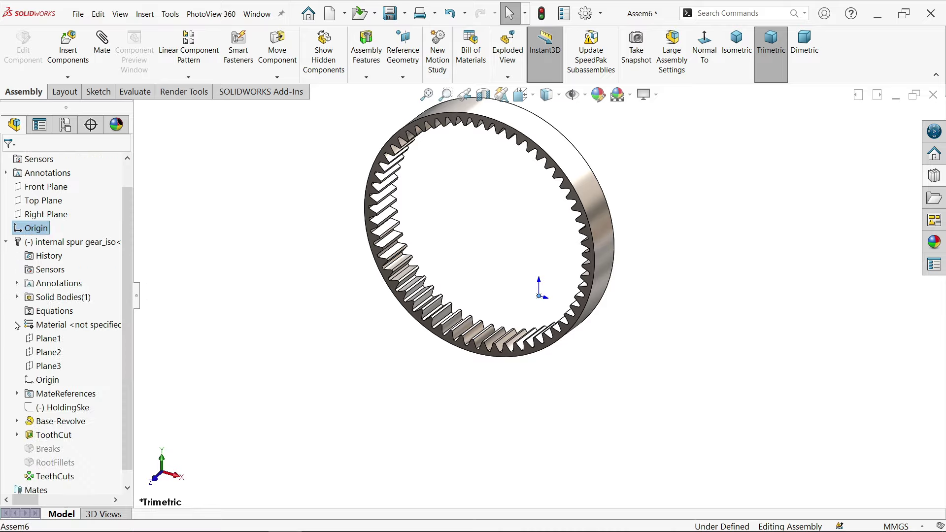
{"action": "left_click", "coordinate": [53, 382], "text": "ctrl"}
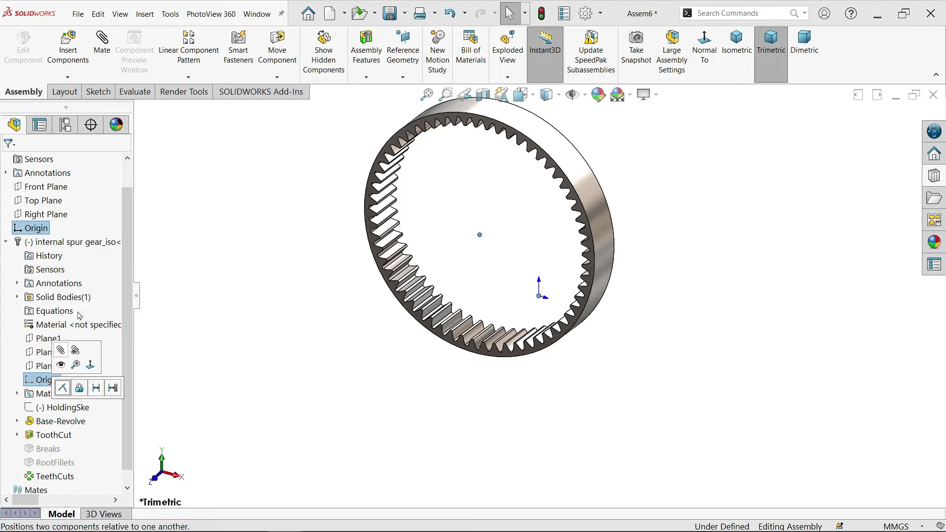
{"action": "left_click", "coordinate": [103, 46]}
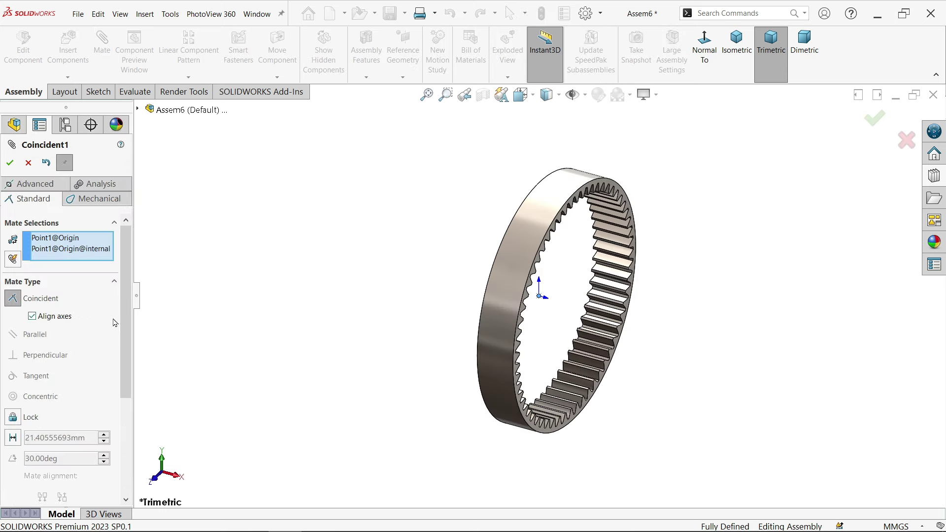
{"action": "mouse_move", "coordinate": [571, 273]}
{"action": "middle_mouse_down"}
{"action": "mouse_move", "coordinate": [543, 279]}
{"action": "mouse_move", "coordinate": [615, 282]}
{"action": "mouse_move", "coordinate": [565, 256]}
{"action": "middle_mouse_up"}
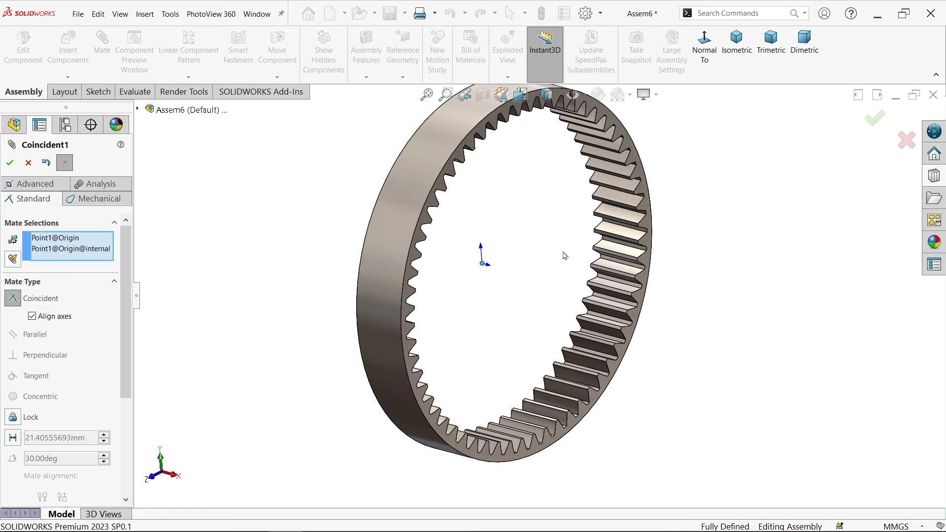
{"action": "left_click", "coordinate": [9, 164]}
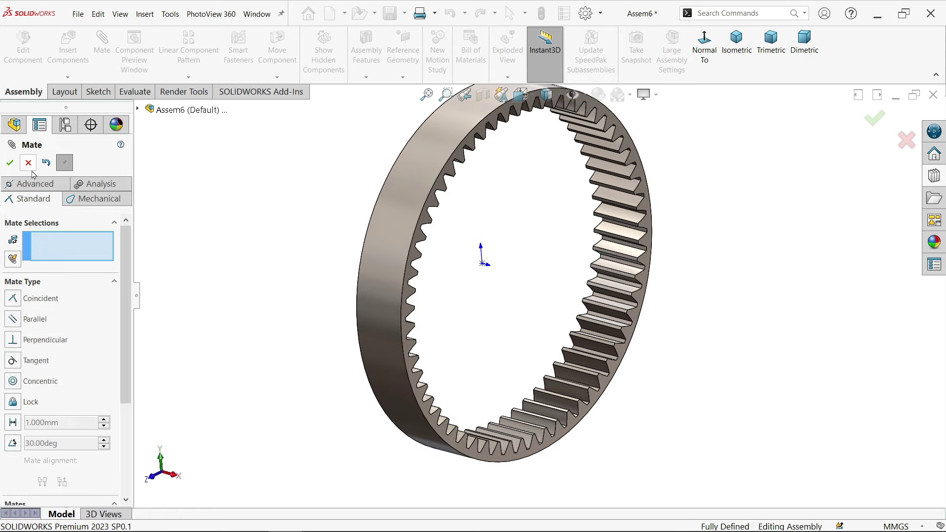
{"action": "left_click", "coordinate": [29, 163]}
Step: Start saving the assembly under a new file with SOLIDWORKS Part (*.prt;*.sldprt) as the file type
{"action": "scroll", "coordinate": [523, 239], "scroll_direction": "up", "scroll_amount": 2}
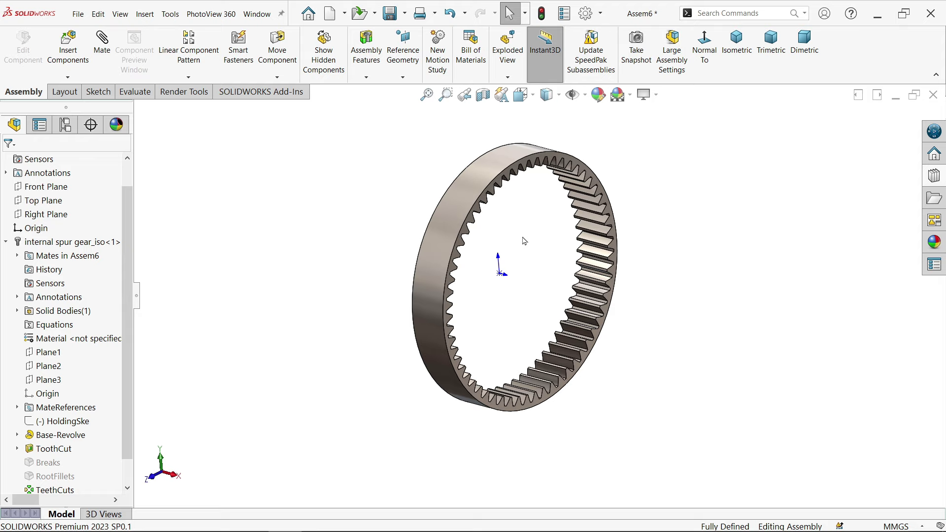
{"action": "scroll", "coordinate": [551, 256], "scroll_direction": "down", "scroll_amount": 2}
{"action": "scroll", "coordinate": [551, 257], "scroll_direction": "down", "scroll_amount": 2}
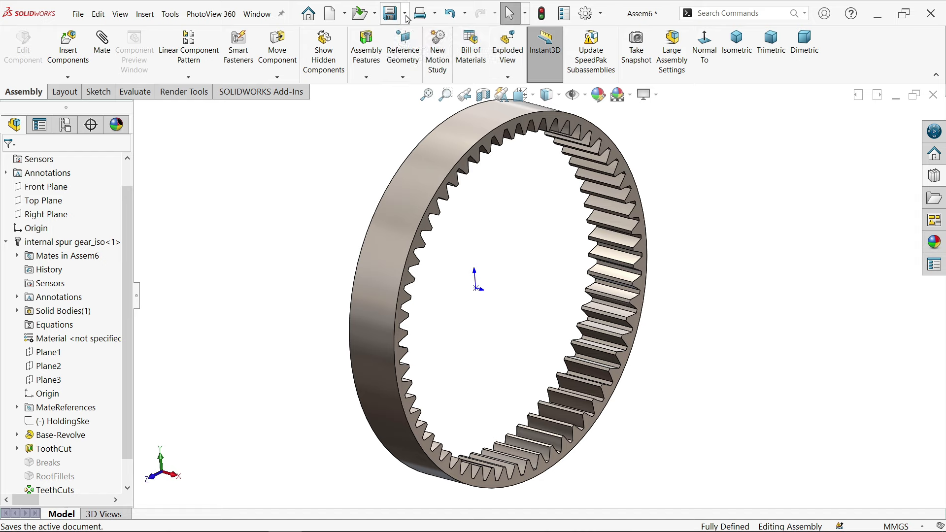
{"action": "left_click", "coordinate": [406, 18]}
{"action": "left_click", "coordinate": [405, 47]}
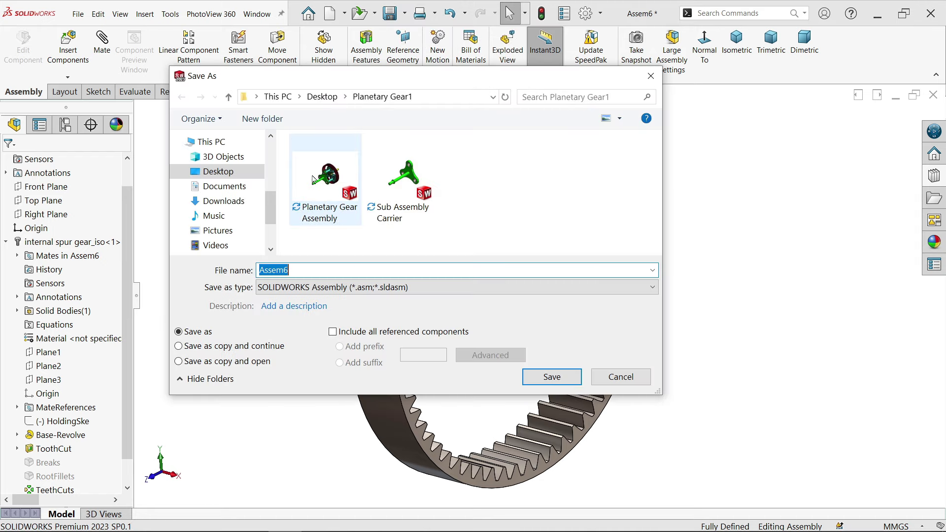
{"action": "left_click", "coordinate": [307, 294]}
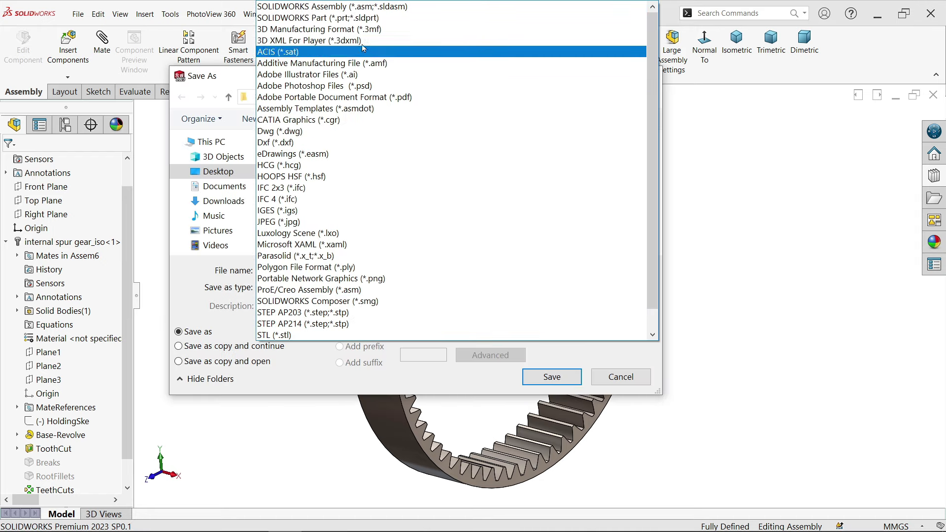
{"action": "left_click", "coordinate": [365, 19]}
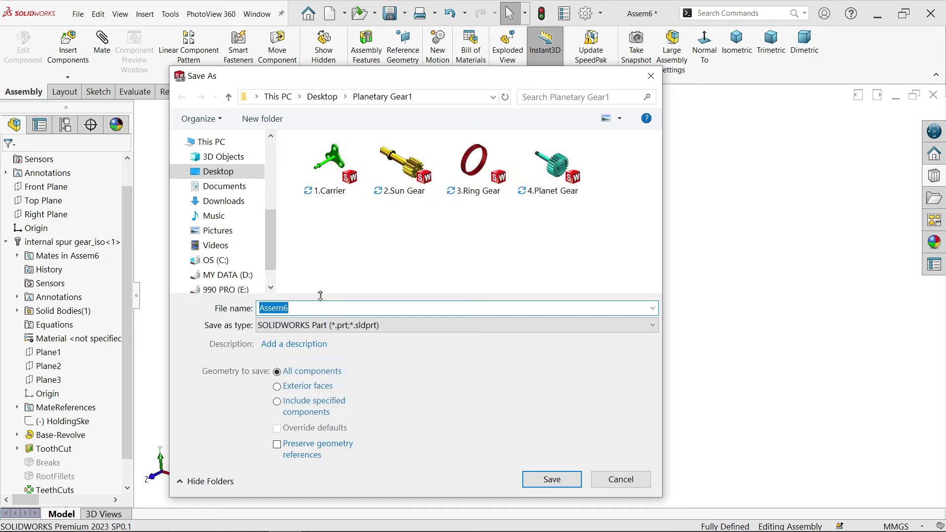
Step: Save the part with all components as 3.Ring Gear in the Desktop's Planetary gear folder
{"action": "left_click", "coordinate": [215, 172]}
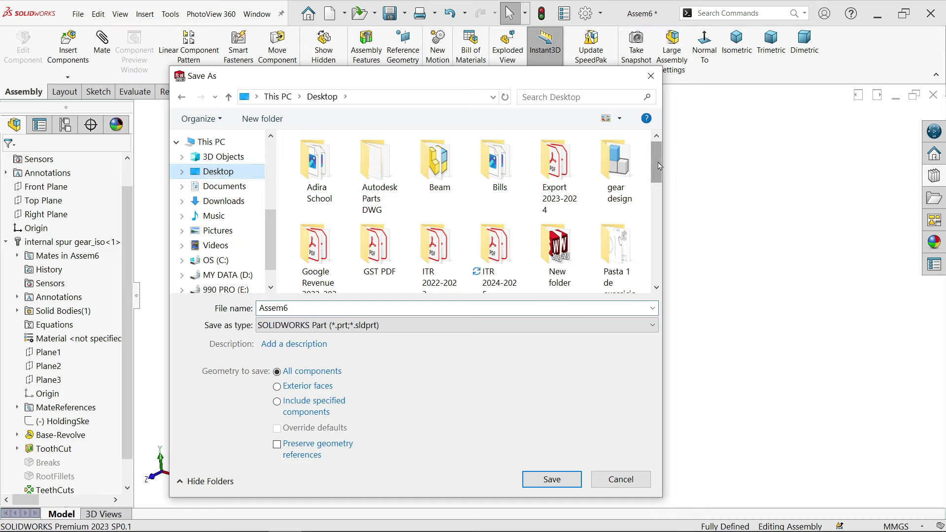
{"action": "left_click_drag", "start_coordinate": [661, 166], "coordinate": [662, 221]}
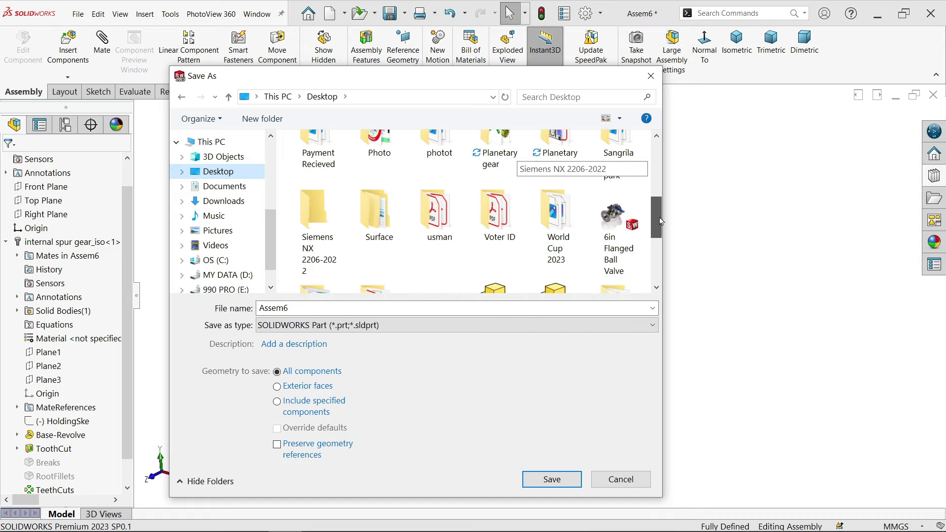
{"action": "double_click", "coordinate": [498, 148]}
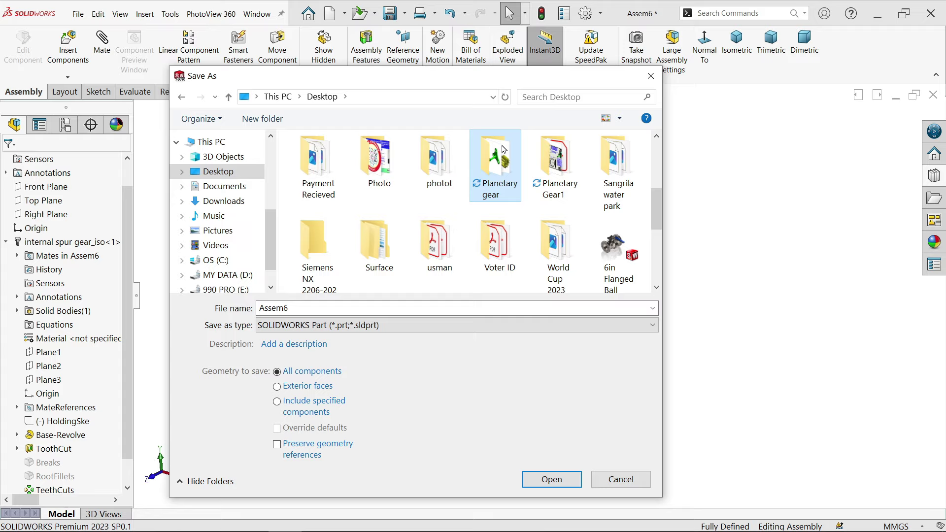
{"action": "left_click", "coordinate": [621, 119]}
{"action": "left_click", "coordinate": [656, 39]}
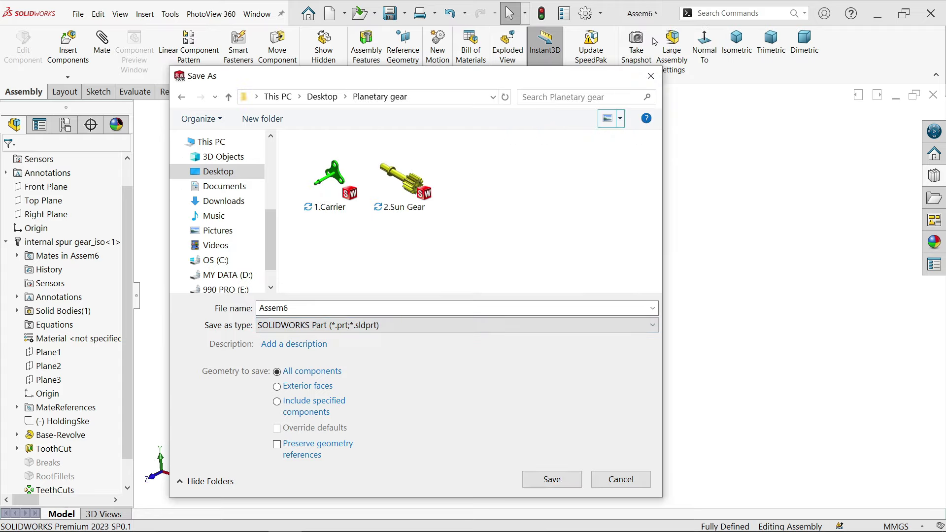
{"action": "double_click", "coordinate": [295, 308]}
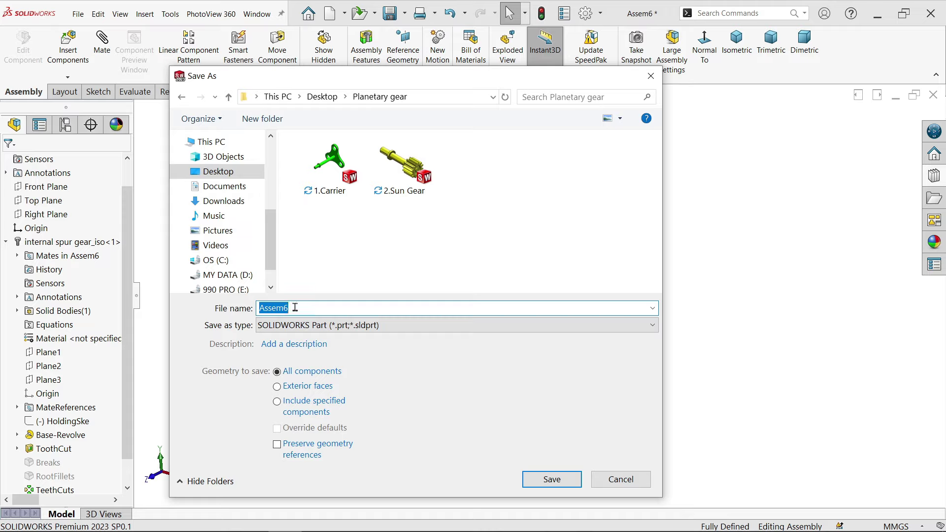
{"action": "type", "text": "3.Ring Gear"}
{"action": "left_click", "coordinate": [531, 481]}
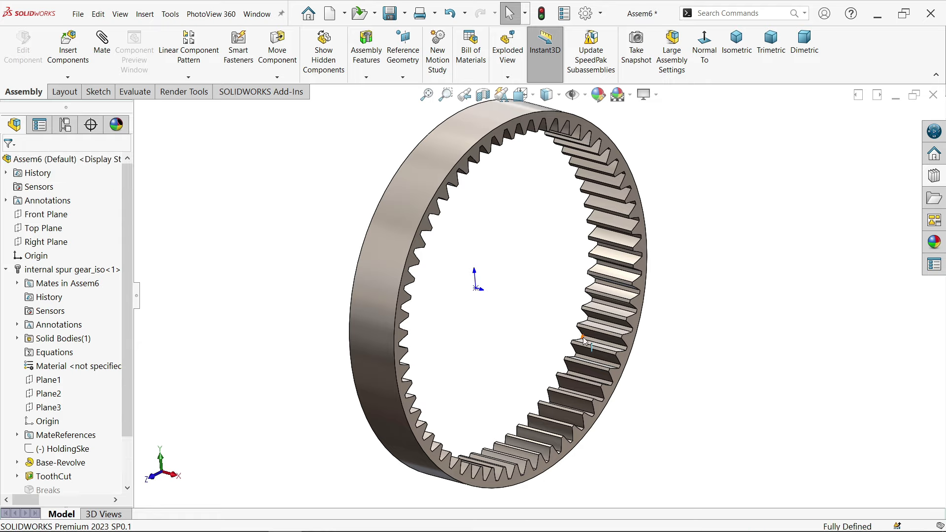
Step: Close the source assembly of the internal gear without saving it
{"action": "left_click", "coordinate": [7, 269]}
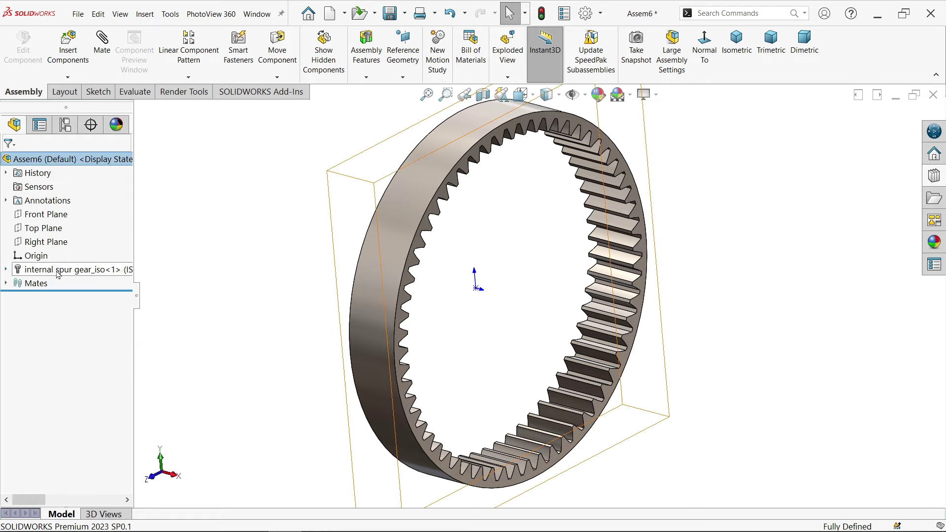
{"action": "left_click", "coordinate": [933, 94]}
{"action": "left_click", "coordinate": [421, 281]}
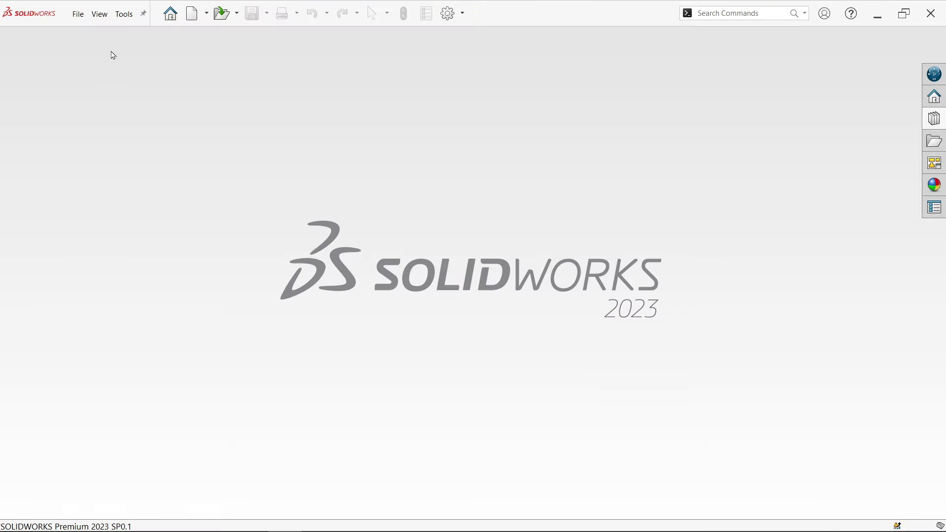
Step: Open the recently saved 3.Ring Gear part and decline feature recognition
{"action": "left_click", "coordinate": [78, 14]}
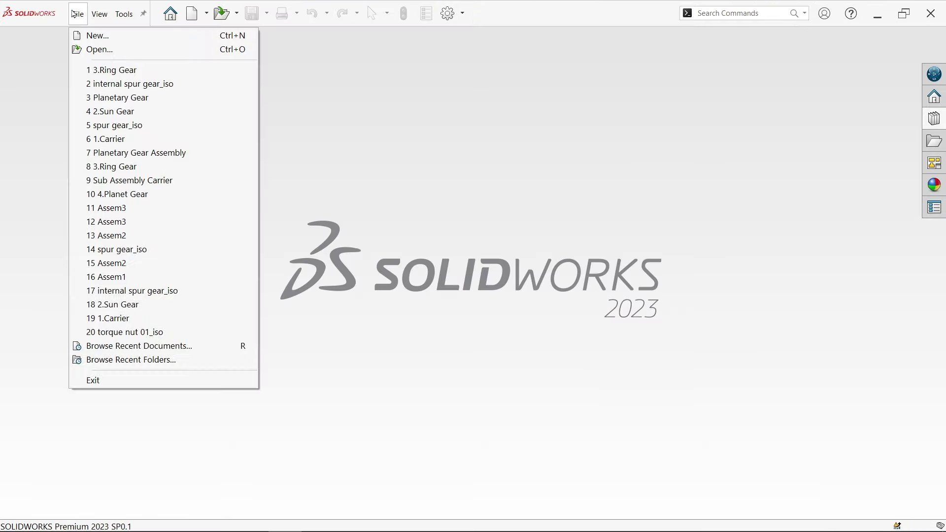
{"action": "left_click", "coordinate": [112, 70]}
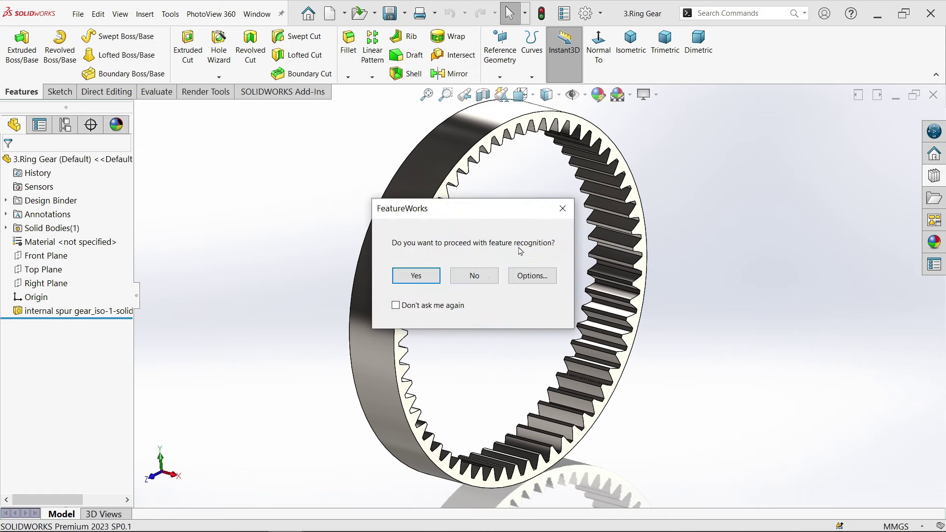
{"action": "left_click", "coordinate": [474, 276]}
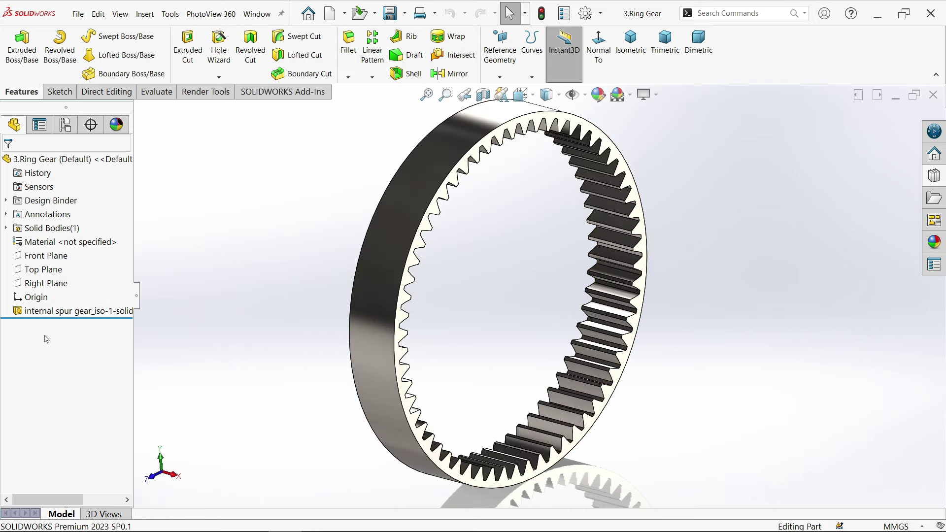
Step: Apply the Plain White scene to the ring gear part
{"action": "left_click", "coordinate": [586, 95]}
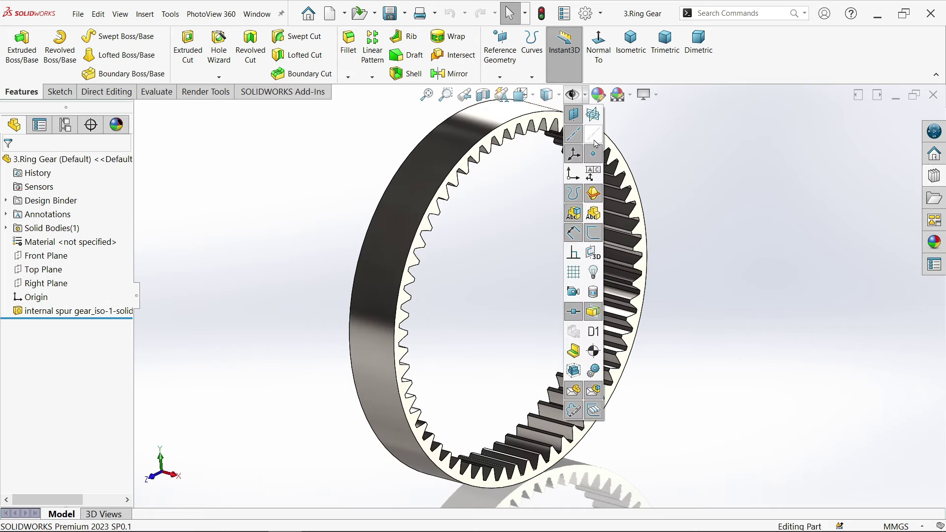
{"action": "left_click", "coordinate": [633, 97]}
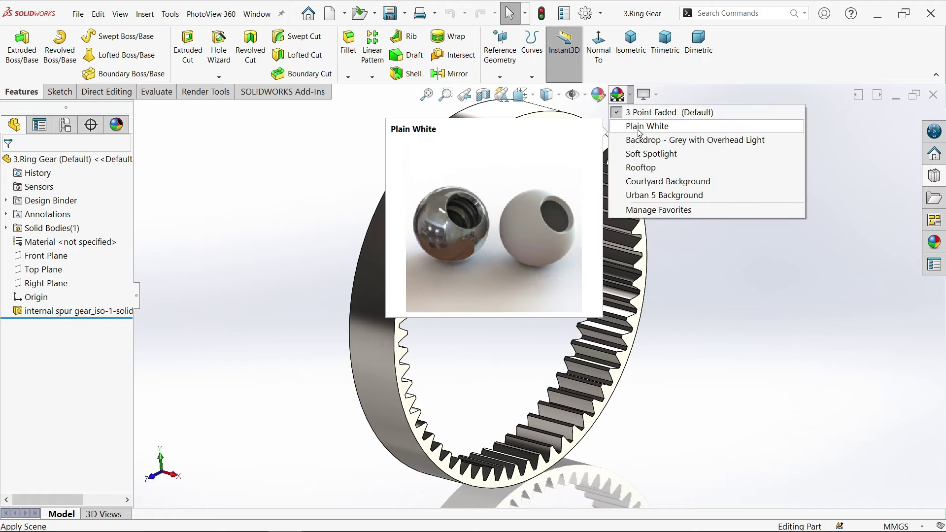
{"action": "left_click", "coordinate": [641, 127]}
{"action": "middle_click_drag", "start_coordinate": [672, 205], "coordinate": [600, 243]}
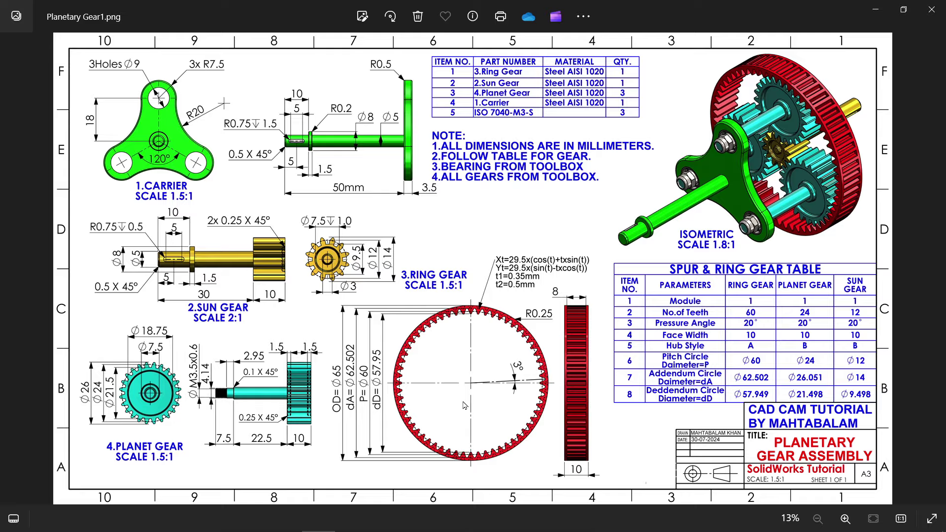
Step: Examine the ring gear views in the Planetary Gear1.png drawing for the tooth curve equations, fillet radius, cut width and tooth angle
{"action": "scroll", "coordinate": [496, 286], "scroll_direction": "up", "scroll_amount": 6}
{"action": "scroll", "coordinate": [496, 286], "scroll_direction": "up", "scroll_amount": 2}
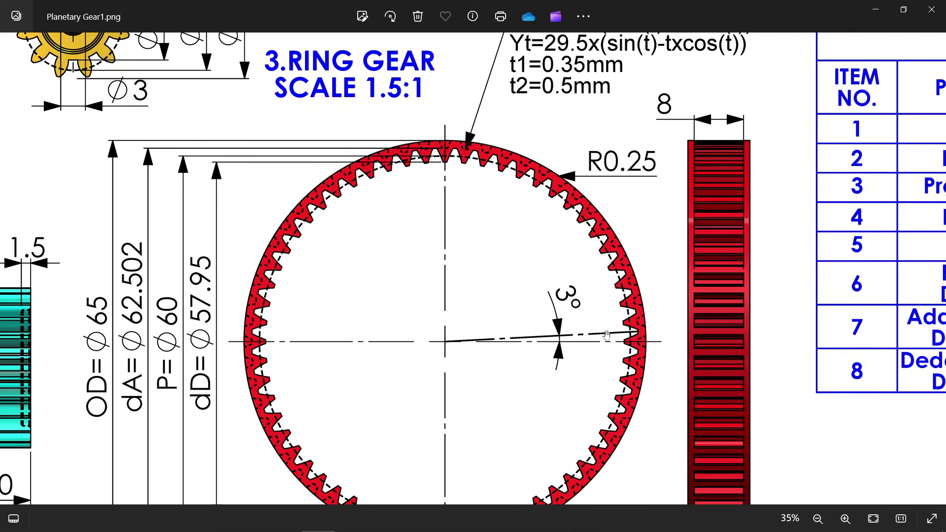
{"action": "left_click_drag", "start_coordinate": [645, 150], "coordinate": [651, 228]}
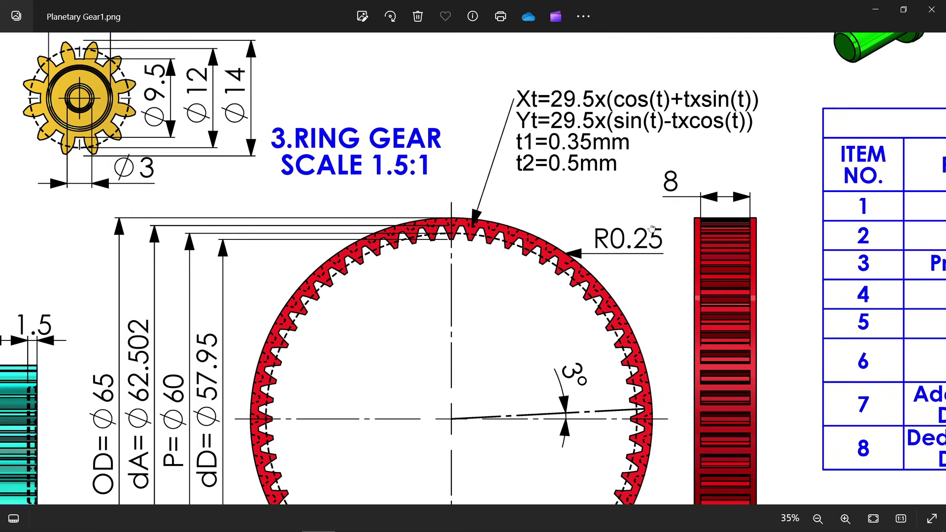
{"action": "scroll", "coordinate": [559, 190], "scroll_direction": "up", "scroll_amount": 4}
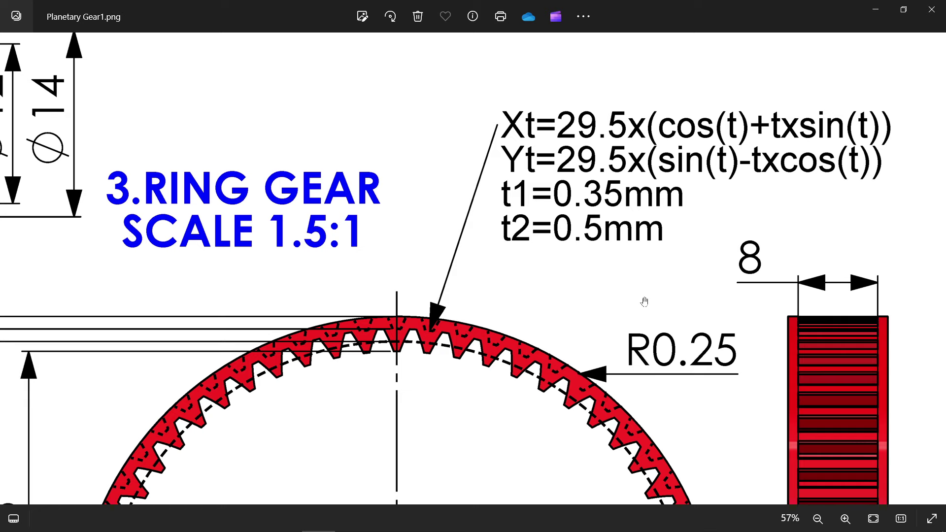
{"action": "mouse_move", "coordinate": [646, 302]}
{"action": "left_mouse_down"}
{"action": "mouse_move", "coordinate": [627, 259]}
{"action": "mouse_move", "coordinate": [553, 167]}
{"action": "left_mouse_up"}
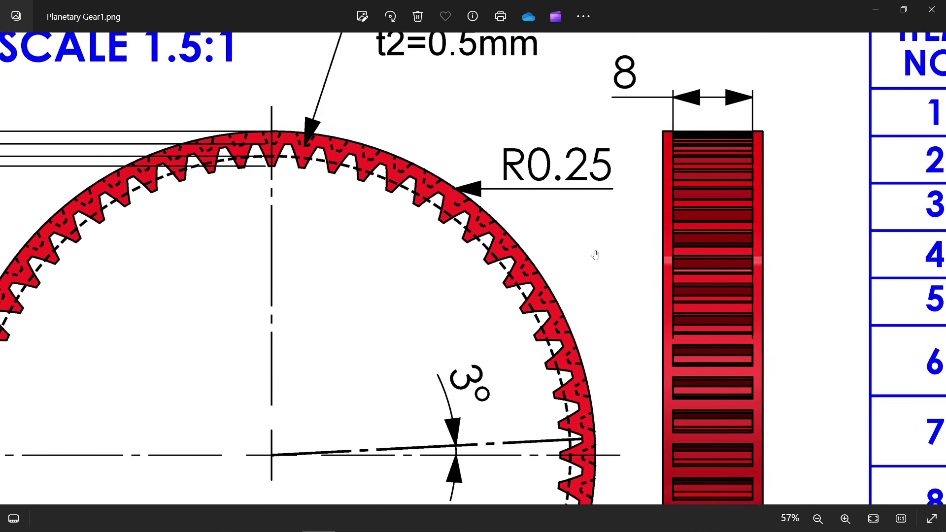
{"action": "scroll", "coordinate": [589, 261], "scroll_direction": "down", "scroll_amount": 3}
{"action": "scroll", "coordinate": [586, 263], "scroll_direction": "up", "scroll_amount": 3, "text": "ctrl"}
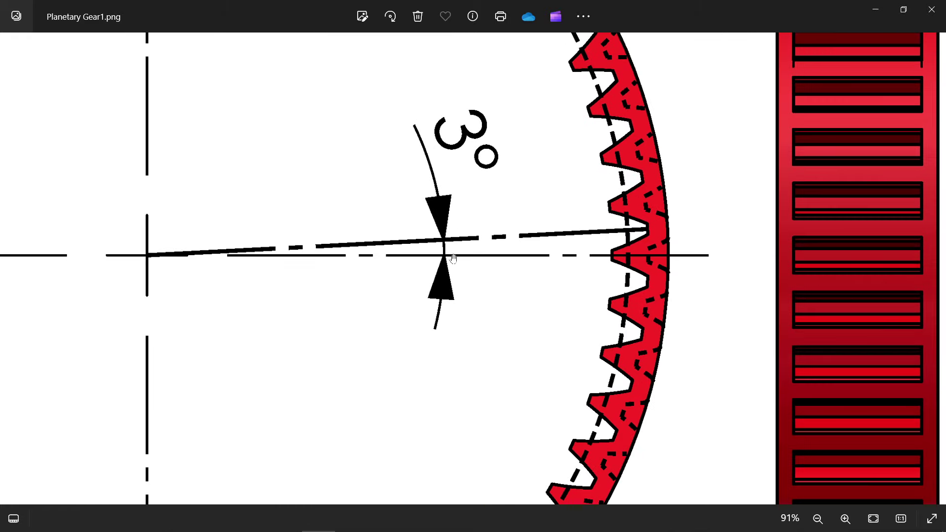
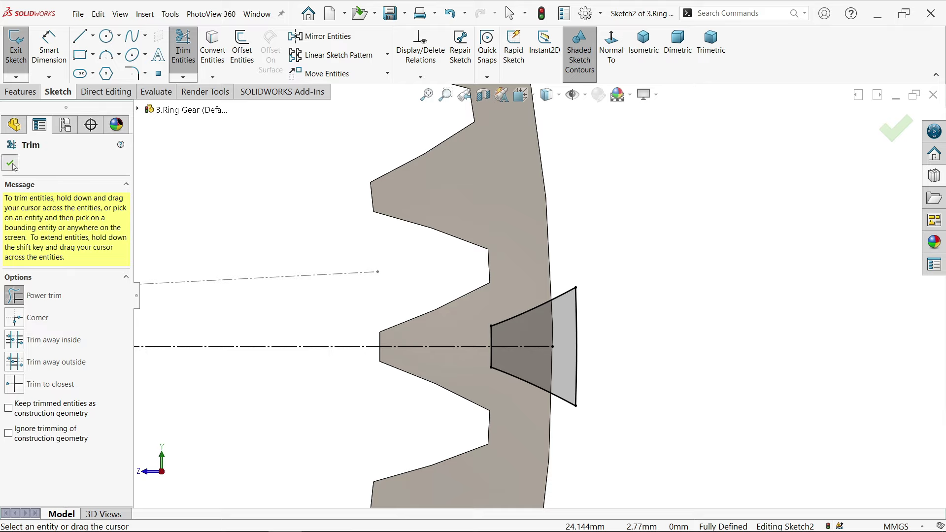
Step: Finish trimming the trapezoidal tooth sketch and set up an extruded cut of it with a blind depth of 8 mm
{"action": "left_click", "coordinate": [10, 163]}
{"action": "middle_click_drag", "start_coordinate": [547, 318], "coordinate": [533, 329]}
{"action": "scroll", "coordinate": [533, 330], "scroll_direction": "up", "scroll_amount": 2}
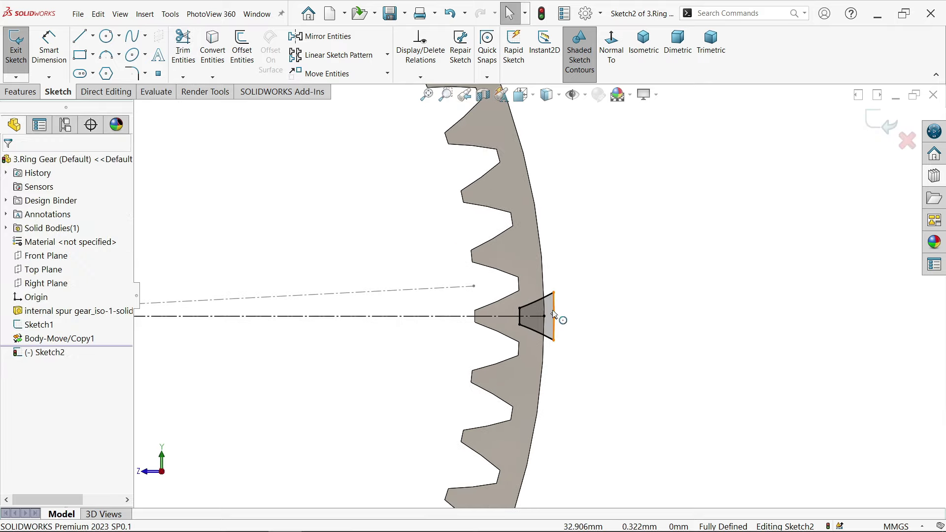
{"action": "scroll", "coordinate": [534, 321], "scroll_direction": "up", "scroll_amount": 2}
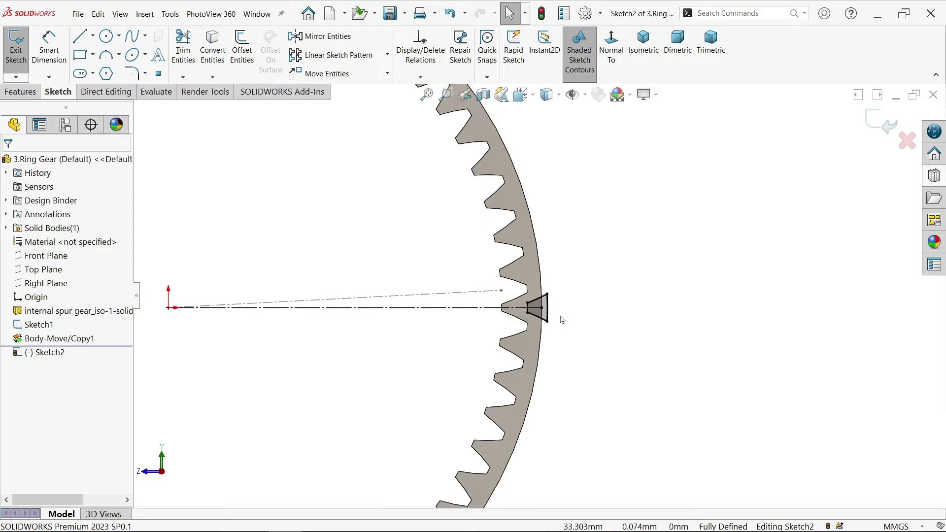
{"action": "scroll", "coordinate": [535, 310], "scroll_direction": "up", "scroll_amount": 2}
{"action": "mouse_move", "coordinate": [535, 311]}
{"action": "middle_mouse_down"}
{"action": "mouse_move", "coordinate": [502, 317]}
{"action": "mouse_move", "coordinate": [549, 312]}
{"action": "middle_mouse_up"}
{"action": "scroll", "coordinate": [548, 312], "scroll_direction": "down", "scroll_amount": 3}
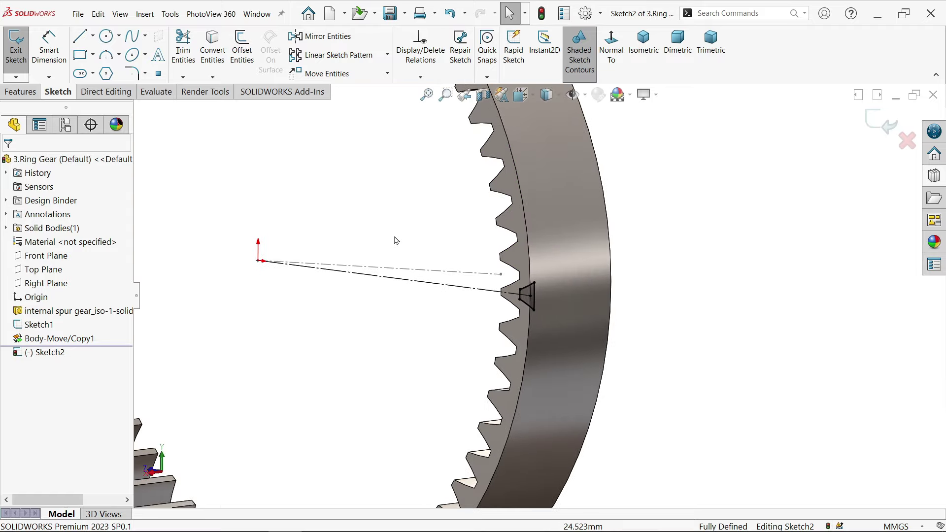
{"action": "left_click", "coordinate": [21, 92]}
{"action": "left_click", "coordinate": [190, 55]}
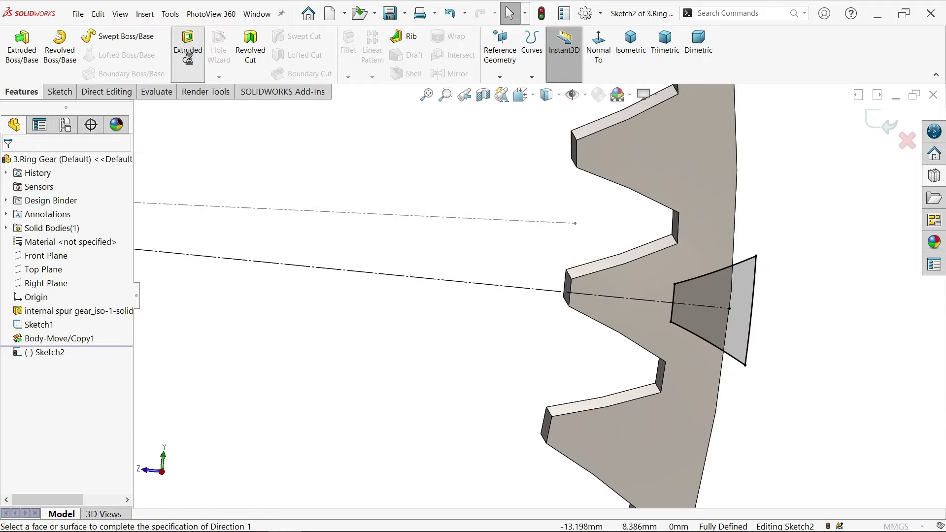
{"action": "left_click", "coordinate": [74, 238]}
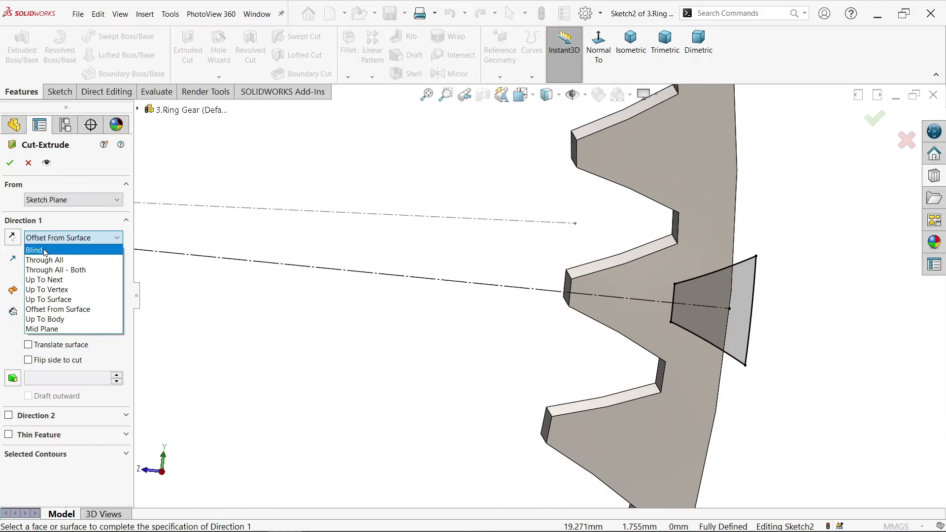
{"action": "left_click", "coordinate": [50, 249]}
{"action": "middle_click_drag", "start_coordinate": [450, 331], "coordinate": [385, 304]}
{"action": "scroll", "coordinate": [385, 304], "scroll_direction": "down", "scroll_amount": 3}
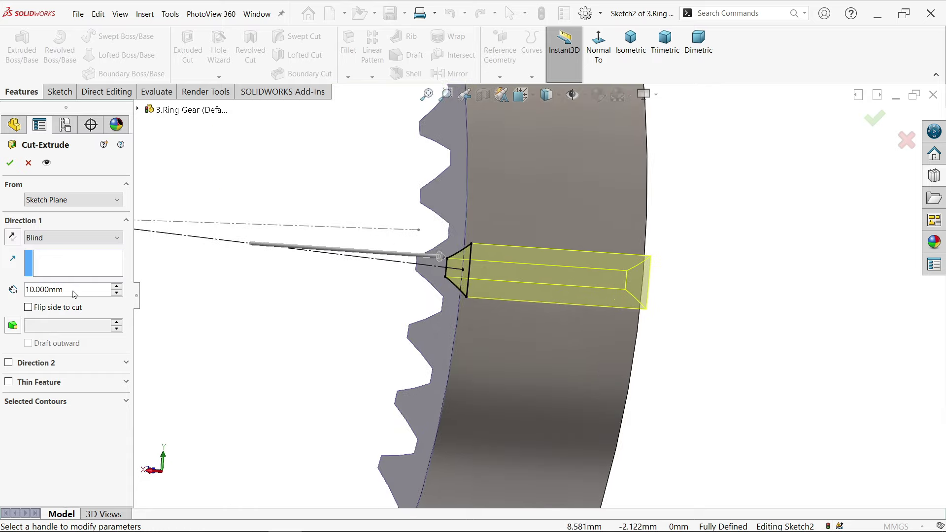
{"action": "left_click_drag", "start_coordinate": [74, 294], "coordinate": [21, 294]}
{"action": "type", "text": "8"}
{"action": "key", "text": "Return"}
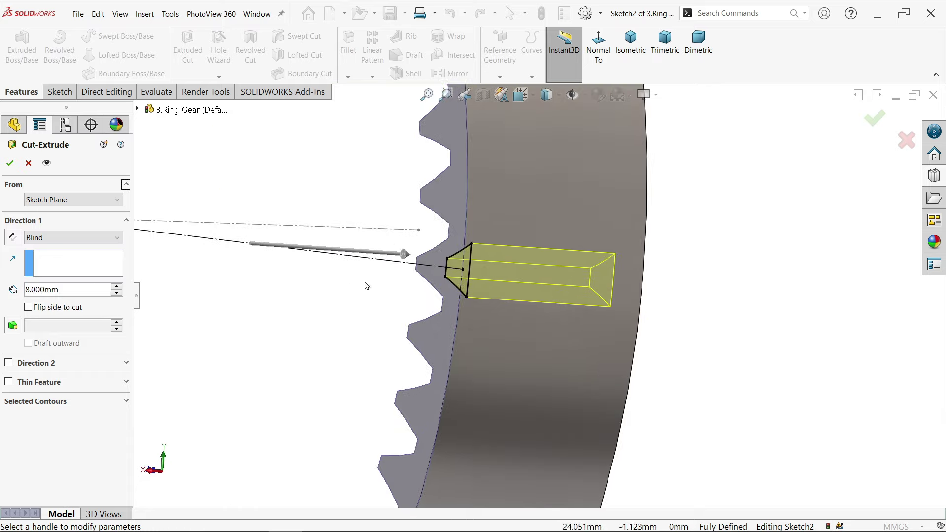
Step: Start the cut at a 1 mm offset from the sketch plane, reversed into the ring's width, and complete the cut
{"action": "left_click", "coordinate": [75, 200]}
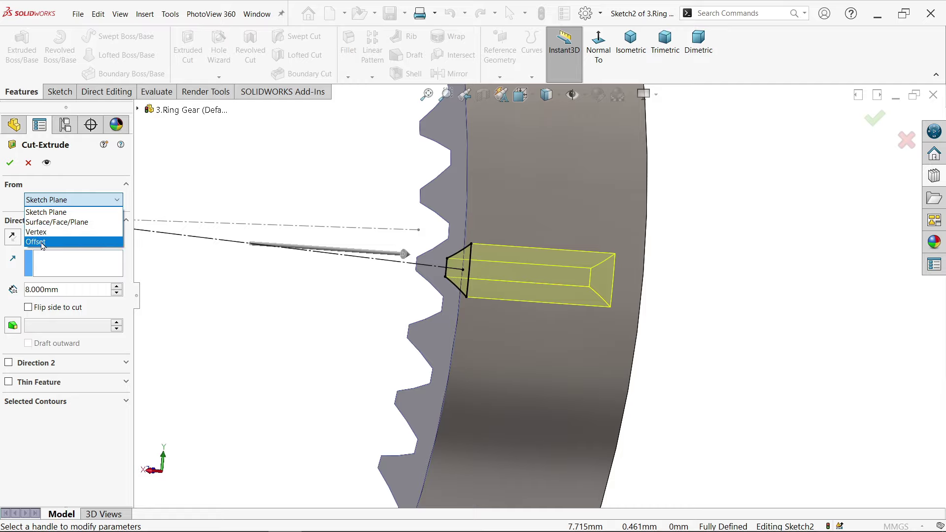
{"action": "left_click", "coordinate": [42, 244]}
{"action": "left_click_drag", "start_coordinate": [71, 224], "coordinate": [27, 220]}
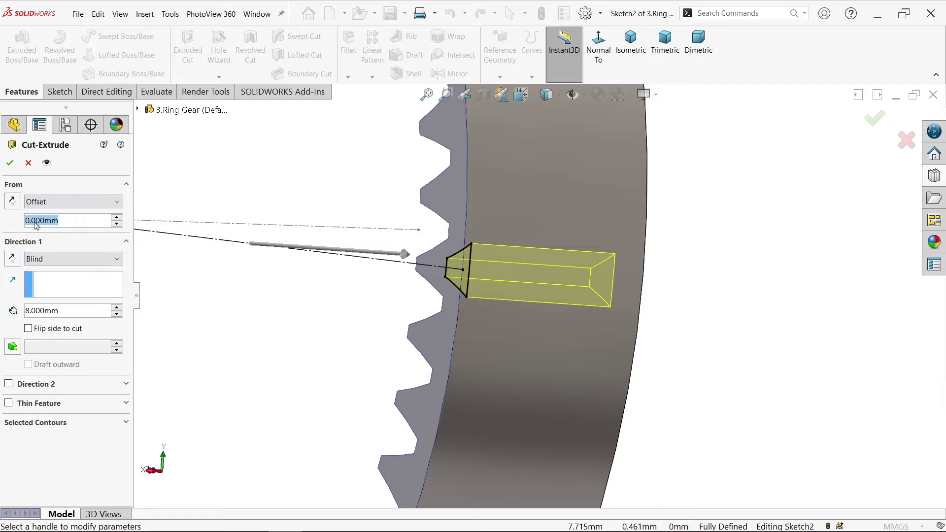
{"action": "type", "text": "1"}
{"action": "key", "text": "Return"}
{"action": "mouse_move", "coordinate": [275, 181]}
{"action": "middle_mouse_down"}
{"action": "mouse_move", "coordinate": [254, 185]}
{"action": "mouse_move", "coordinate": [345, 222]}
{"action": "middle_mouse_up"}
{"action": "scroll", "coordinate": [526, 259], "scroll_direction": "down", "scroll_amount": 10}
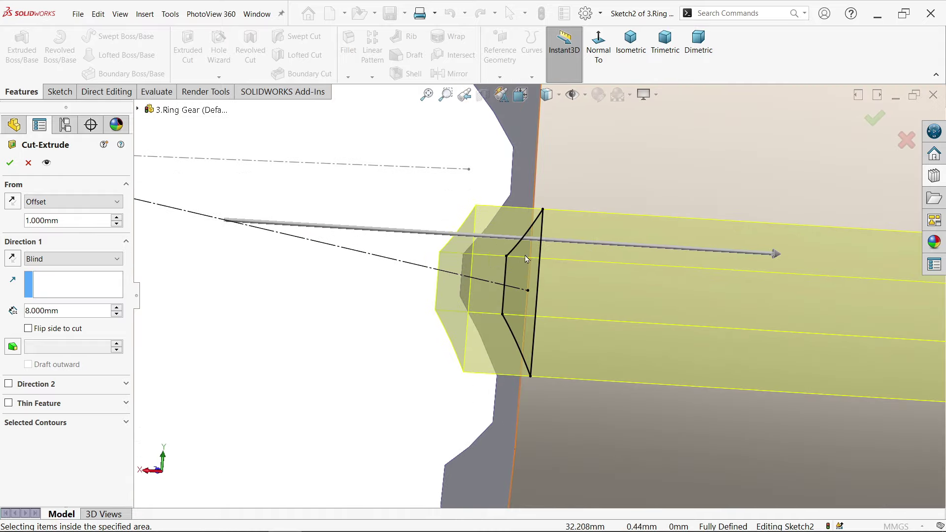
{"action": "left_click", "coordinate": [14, 204]}
{"action": "scroll", "coordinate": [553, 305], "scroll_direction": "up", "scroll_amount": 4}
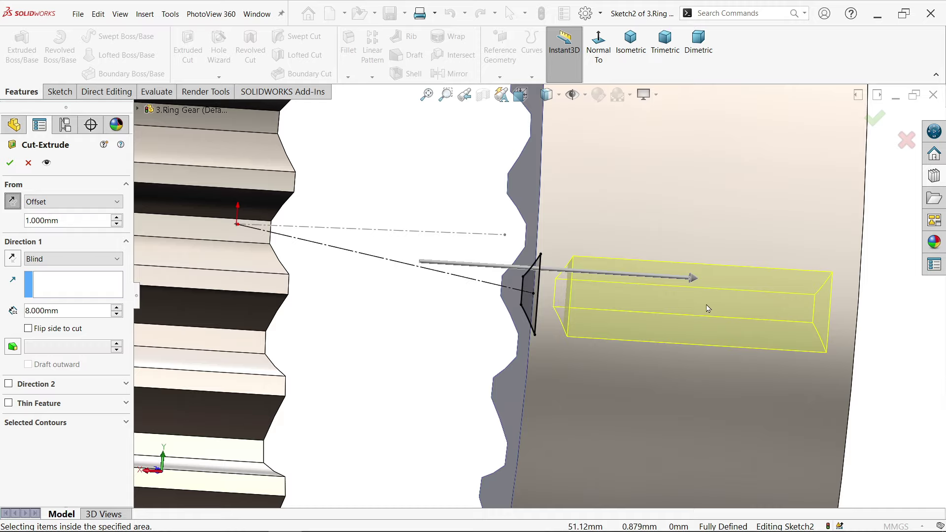
{"action": "left_click", "coordinate": [10, 164]}
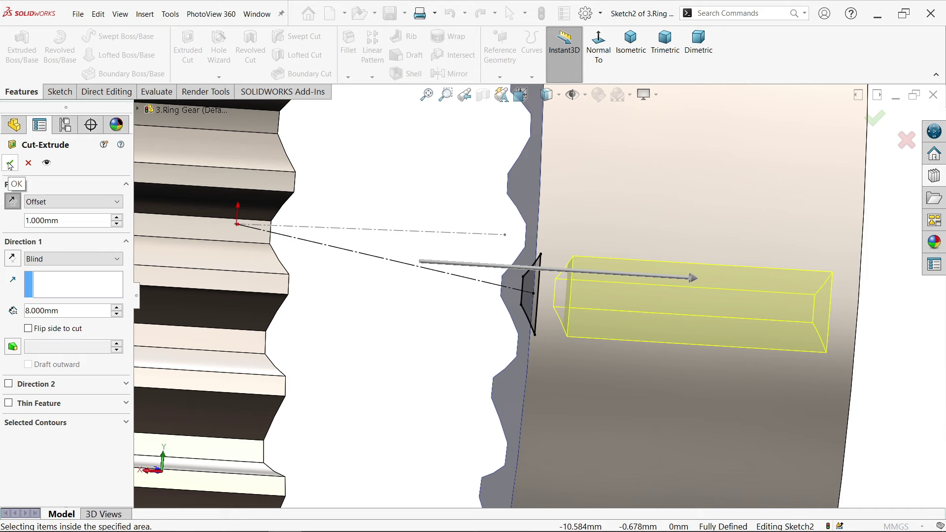
Step: Fillet the two long outer edges of the new slot with a 0.25 mm radius
{"action": "scroll", "coordinate": [546, 301], "scroll_direction": "down", "scroll_amount": 3}
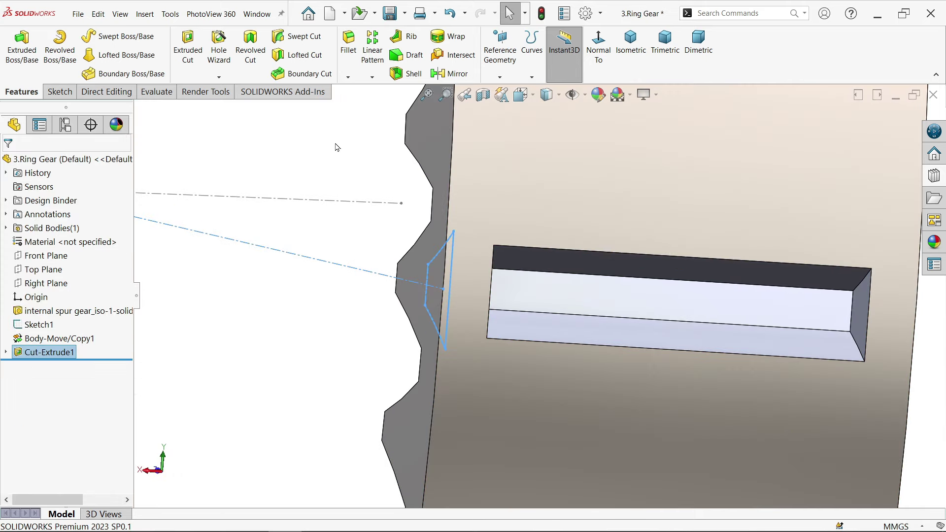
{"action": "left_click", "coordinate": [348, 61]}
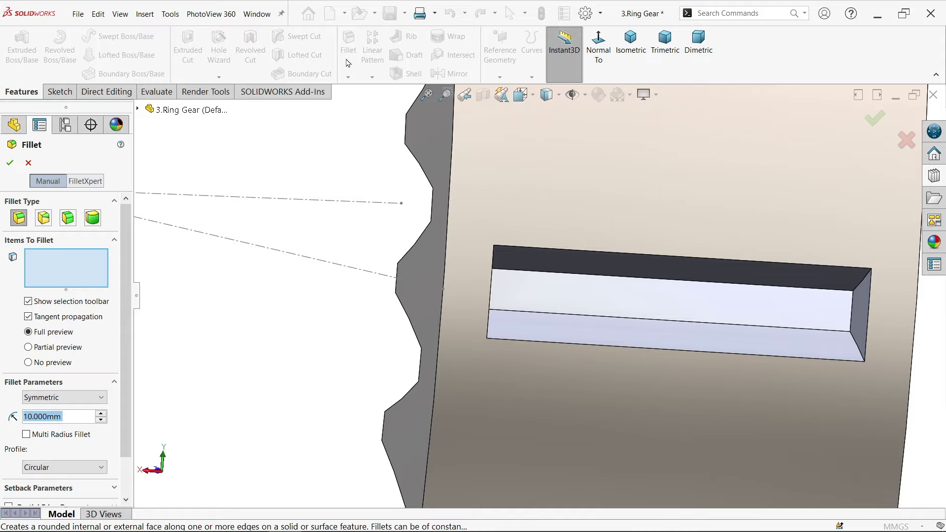
{"action": "type", "text": "0.25"}
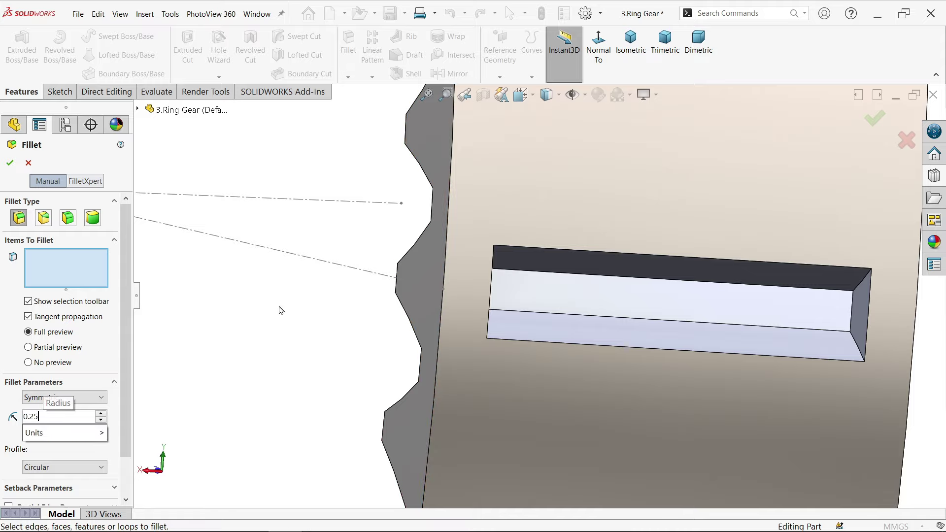
{"action": "key", "text": "Return"}
{"action": "scroll", "coordinate": [717, 278], "scroll_direction": "down", "scroll_amount": 2}
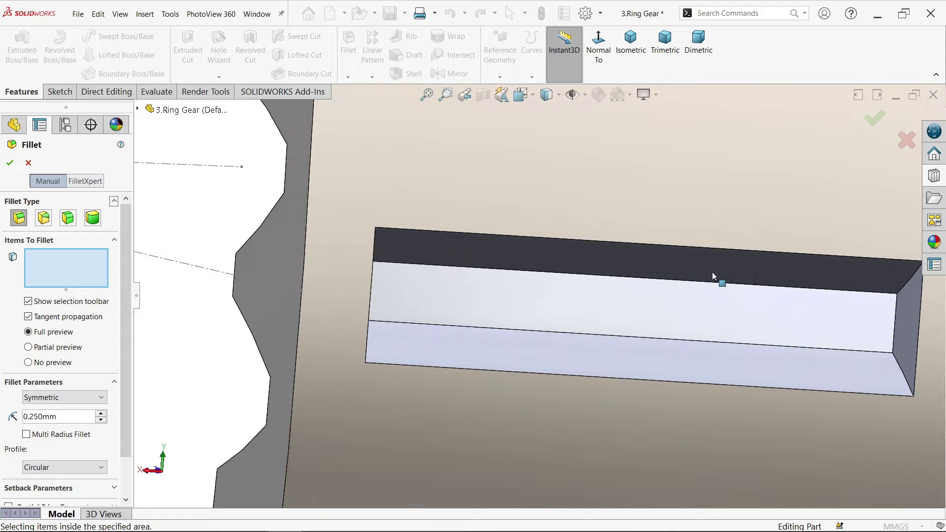
{"action": "left_click", "coordinate": [739, 254]}
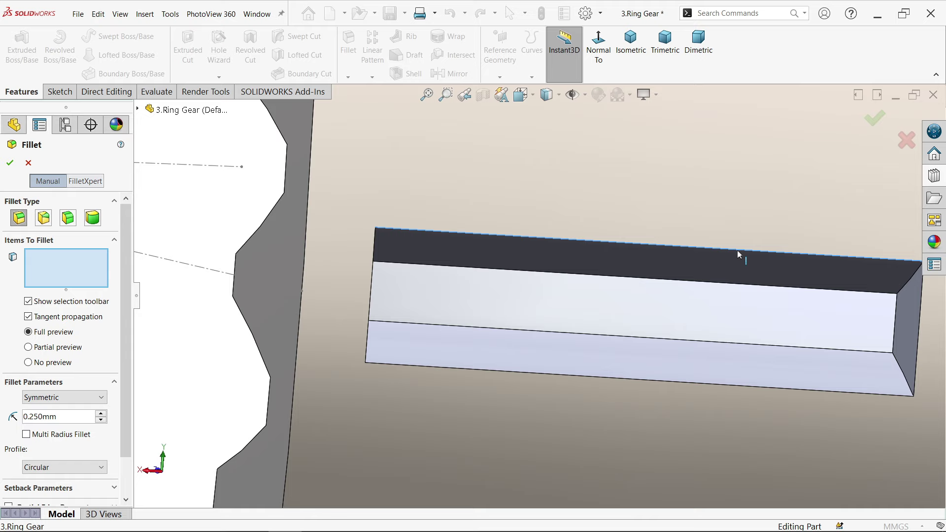
{"action": "left_click", "coordinate": [664, 382]}
{"action": "left_click", "coordinate": [9, 163]}
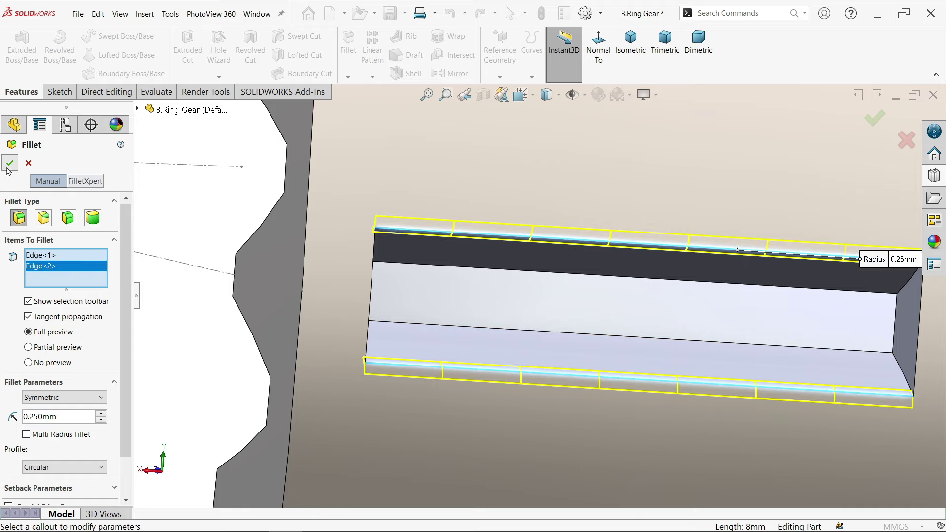
Step: Set up a circular pattern of the slot's cut and fillet with 60 equally spaced instances over 360 degrees
{"action": "scroll", "coordinate": [442, 268], "scroll_direction": "up", "scroll_amount": 5}
{"action": "scroll", "coordinate": [463, 281], "scroll_direction": "up", "scroll_amount": 1}
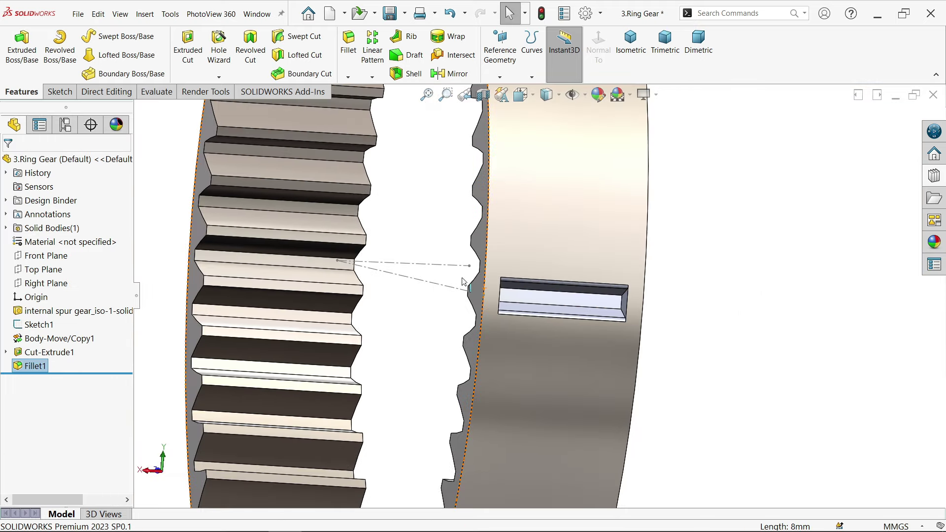
{"action": "left_click", "coordinate": [373, 77]}
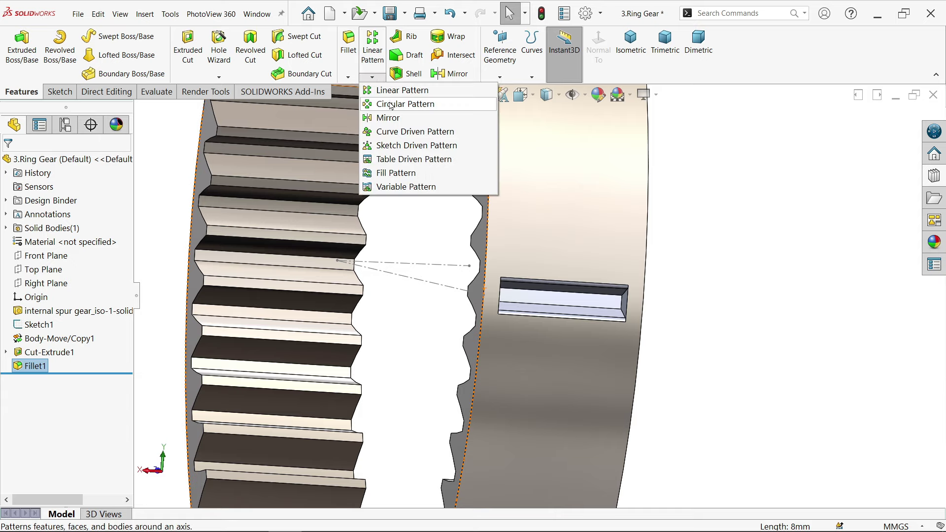
{"action": "left_click", "coordinate": [396, 105]}
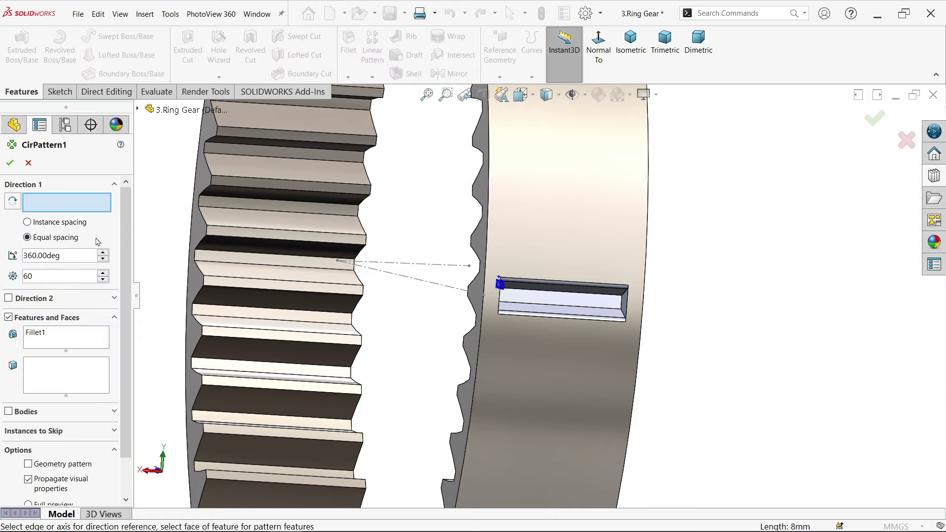
{"action": "left_click", "coordinate": [45, 344]}
{"action": "scroll", "coordinate": [525, 325], "scroll_direction": "down", "scroll_amount": 3}
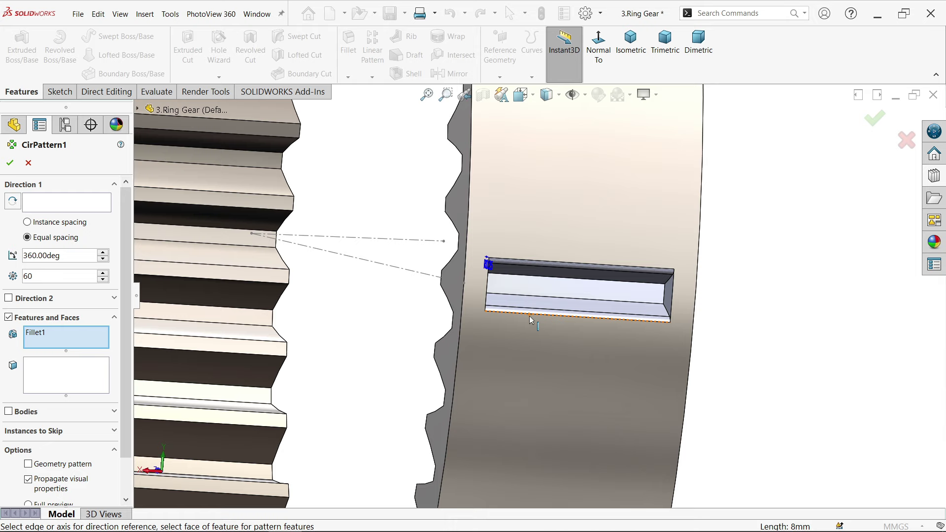
{"action": "left_click", "coordinate": [554, 297]}
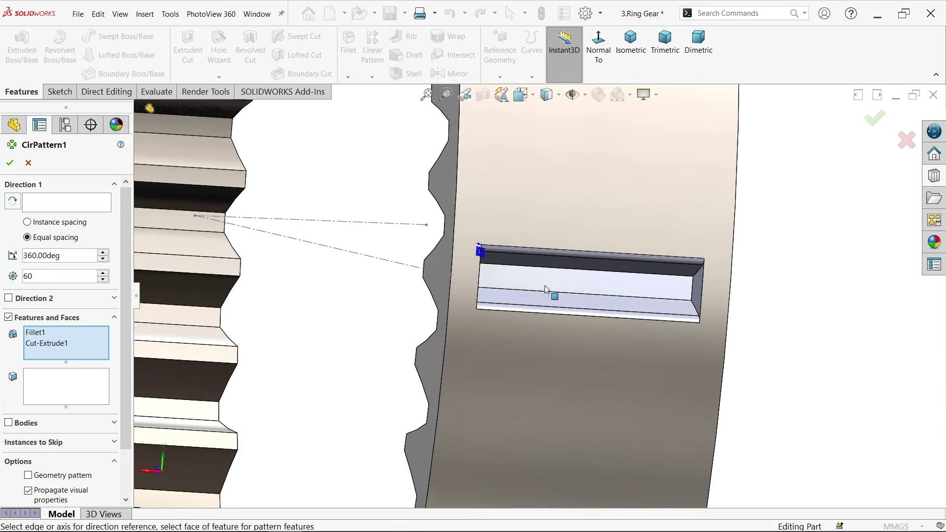
{"action": "double_click", "coordinate": [72, 255]}
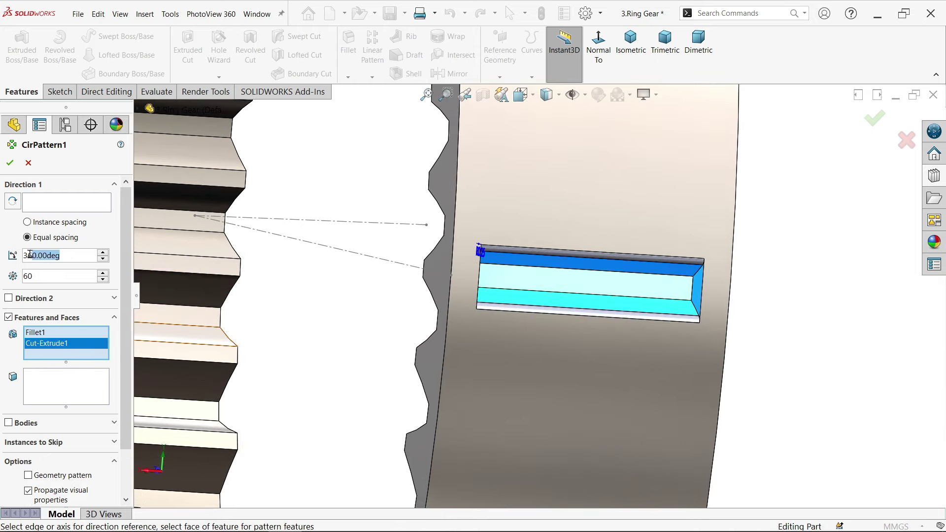
{"action": "double_click", "coordinate": [45, 275]}
Step: Show the temporary axes and complete the circular pattern about the ring gear's central axis
{"action": "left_click", "coordinate": [63, 205]}
{"action": "key", "text": "f"}
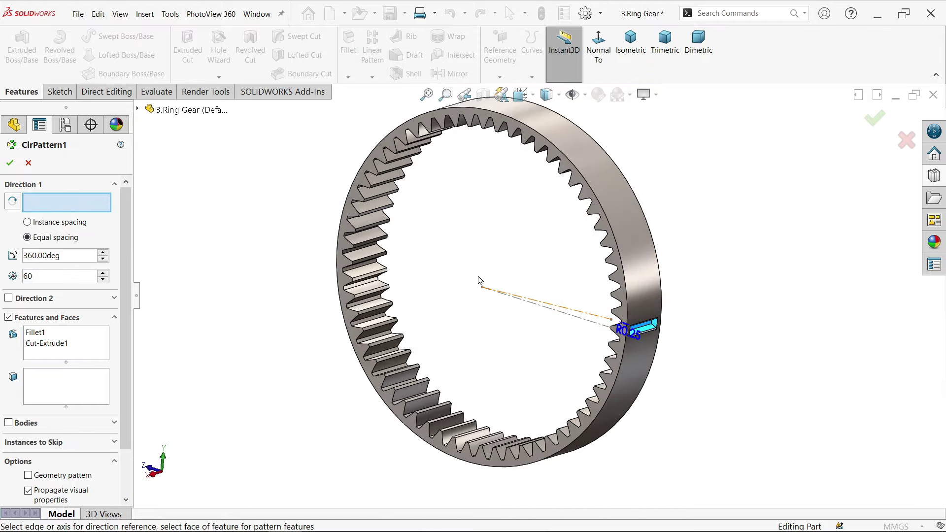
{"action": "left_click", "coordinate": [584, 95]}
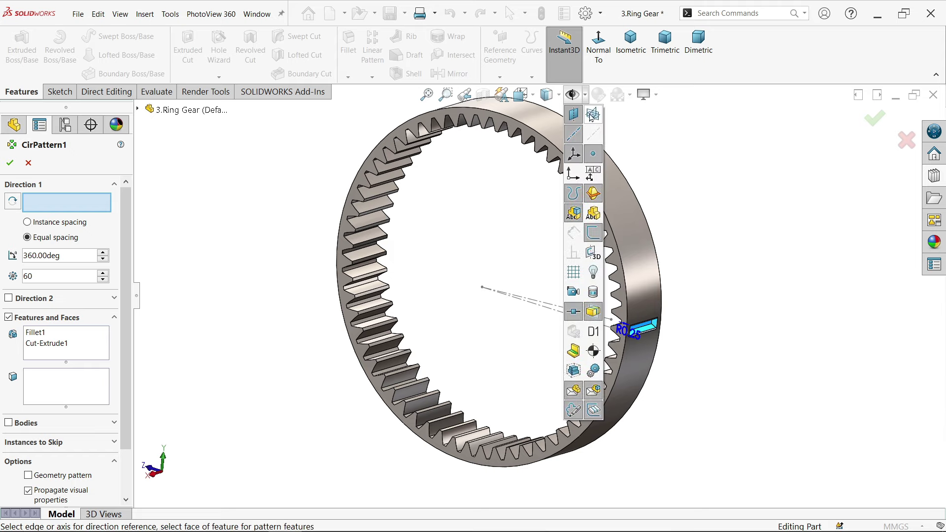
{"action": "left_click", "coordinate": [594, 141]}
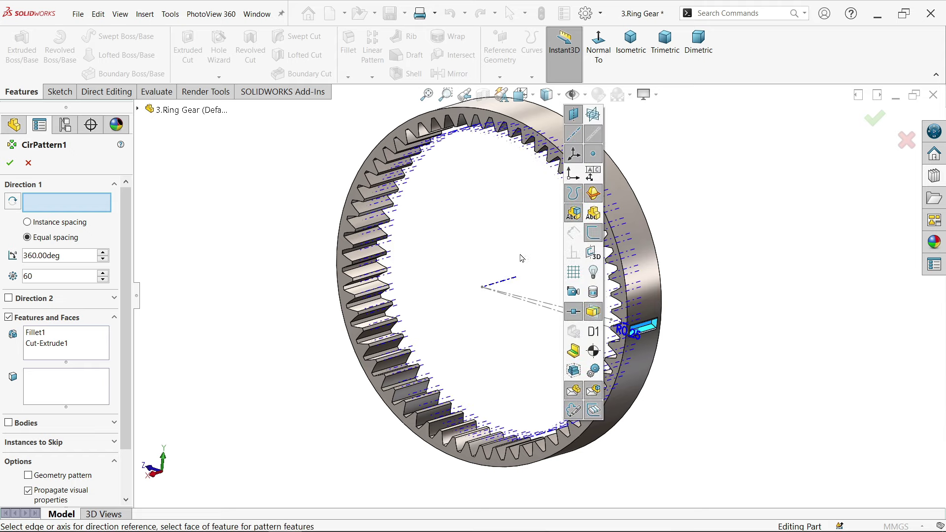
{"action": "scroll", "coordinate": [518, 288], "scroll_direction": "down", "scroll_amount": 3}
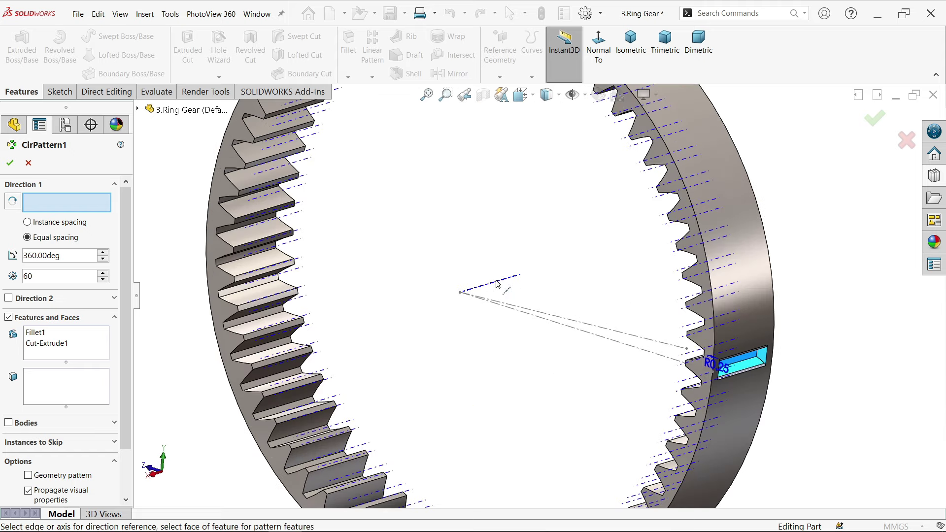
{"action": "left_click", "coordinate": [498, 284]}
{"action": "scroll", "coordinate": [522, 293], "scroll_direction": "up", "scroll_amount": 3}
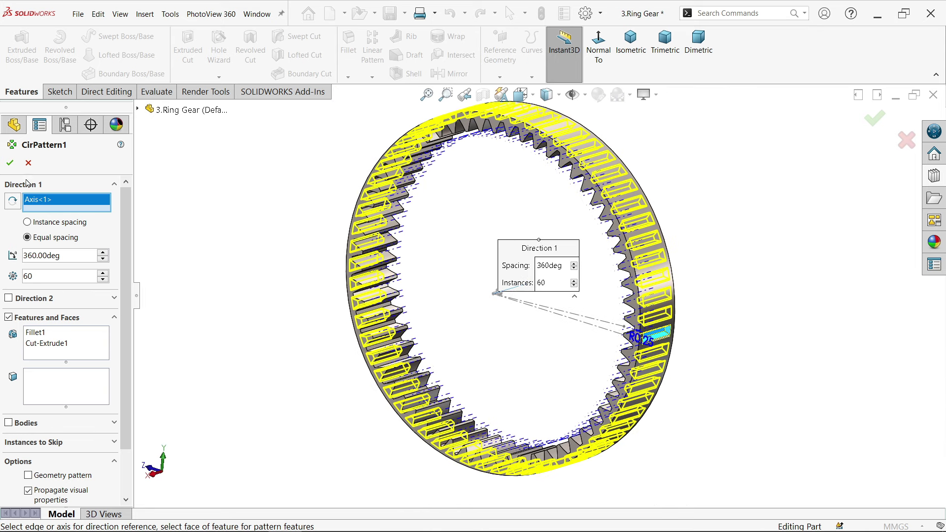
{"action": "left_click", "coordinate": [11, 163]}
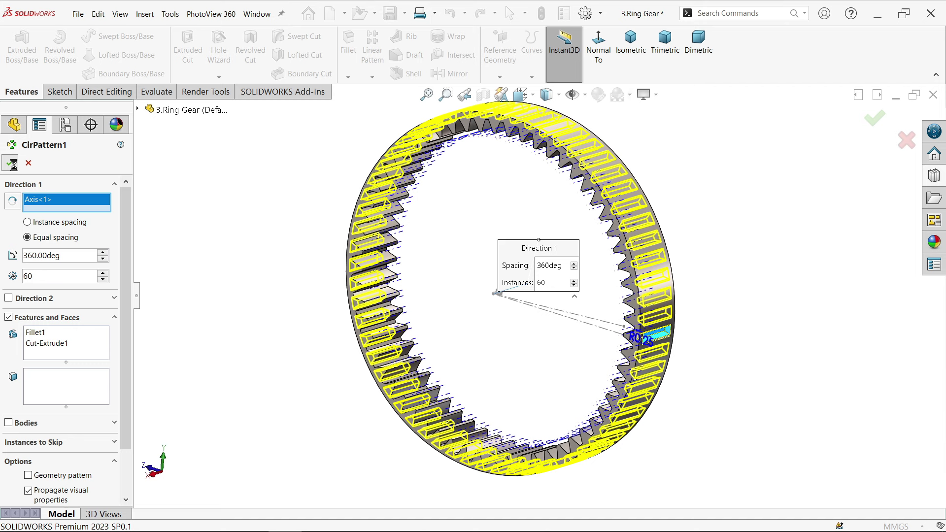
Step: Hide the temporary axes and the remaining sketch centerlines of the ring gear
{"action": "left_click", "coordinate": [585, 95]}
{"action": "left_click", "coordinate": [594, 134]}
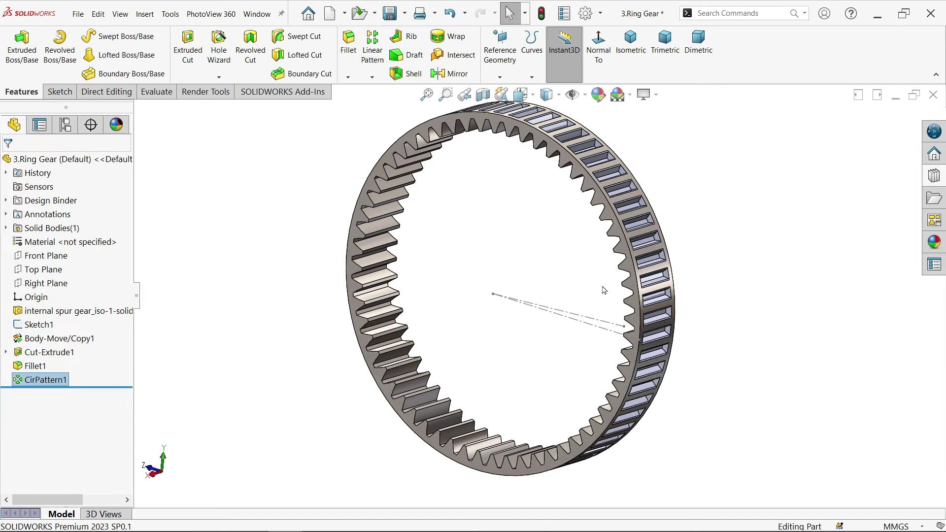
{"action": "scroll", "coordinate": [605, 290], "scroll_direction": "down", "scroll_amount": 2}
{"action": "left_click", "coordinate": [268, 257]}
{"action": "key", "text": "f"}
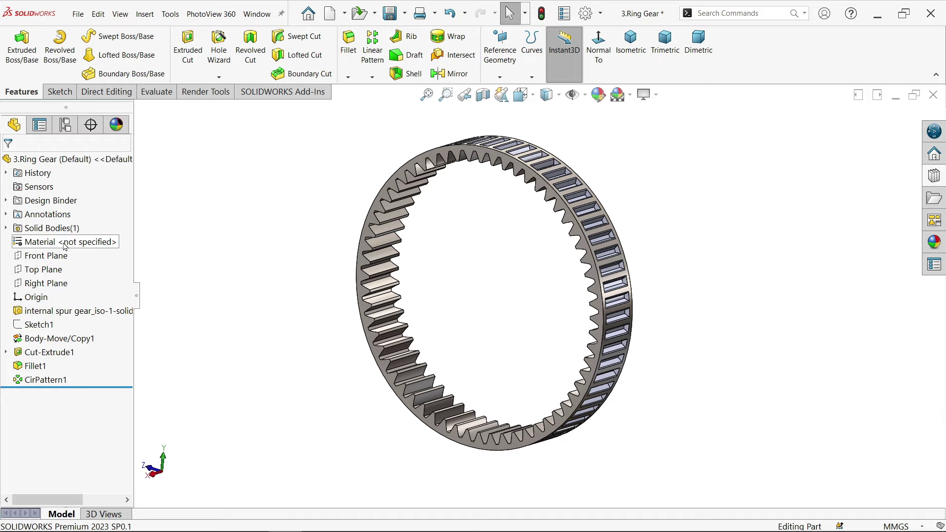
Step: Assign the AISI 1020 steel material to the ring gear part
{"action": "right_click", "coordinate": [61, 243]}
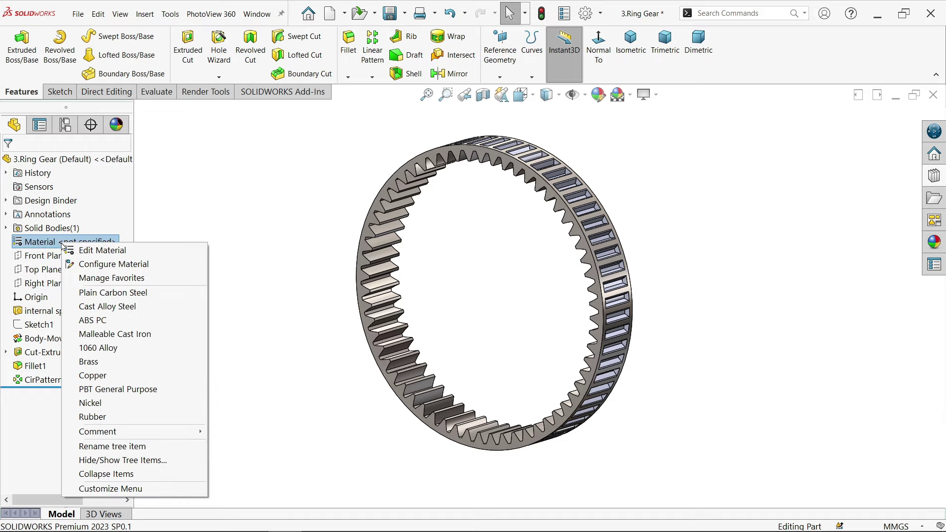
{"action": "left_click", "coordinate": [114, 252]}
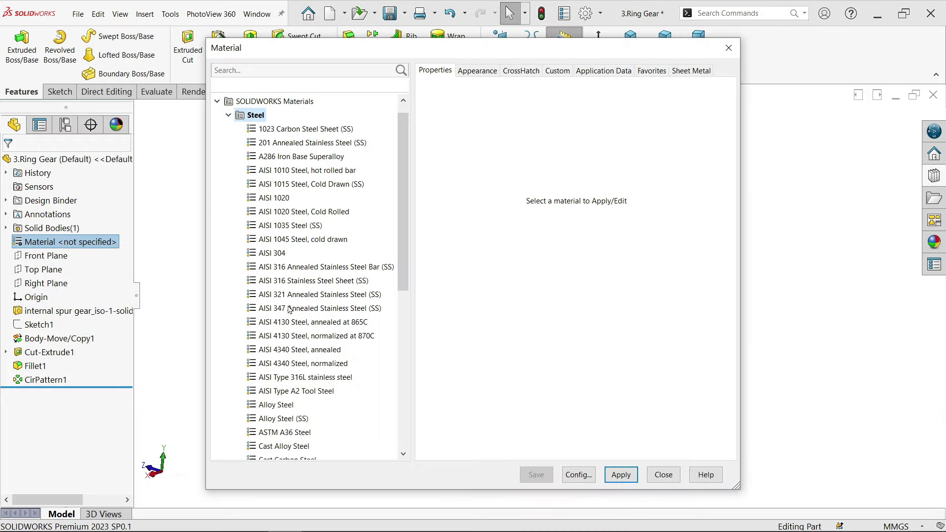
{"action": "left_click", "coordinate": [284, 199]}
{"action": "left_click", "coordinate": [622, 474]}
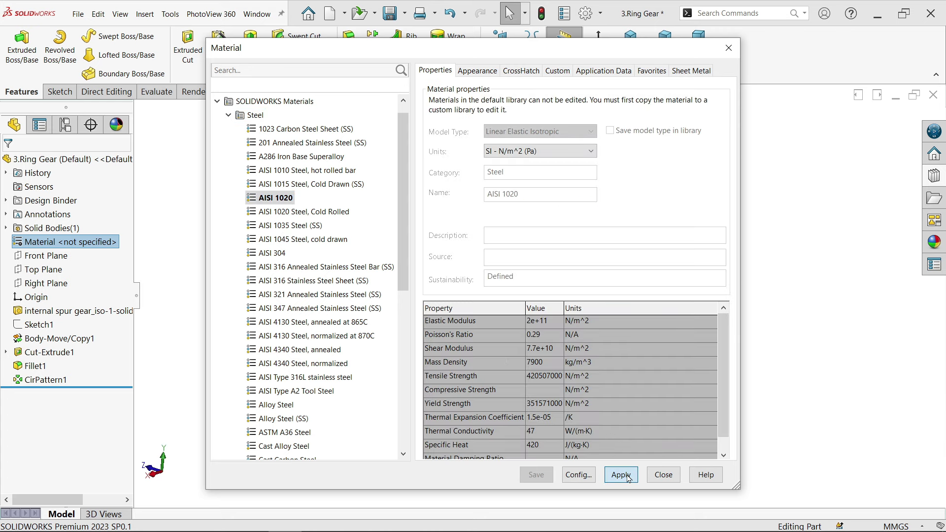
Step: Close the material settings and give the ring gear a polished steel appearance in red
{"action": "left_click", "coordinate": [664, 475]}
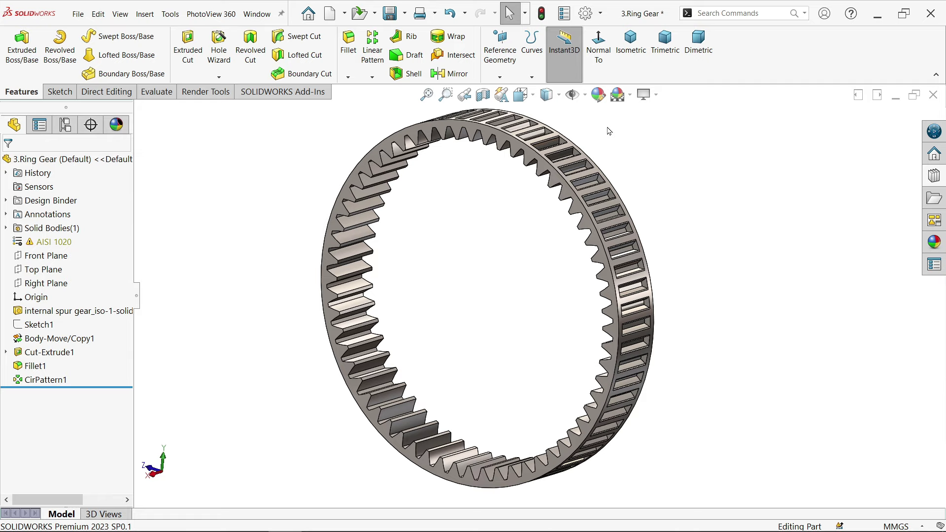
{"action": "left_click", "coordinate": [935, 247]}
{"action": "left_click", "coordinate": [799, 287]}
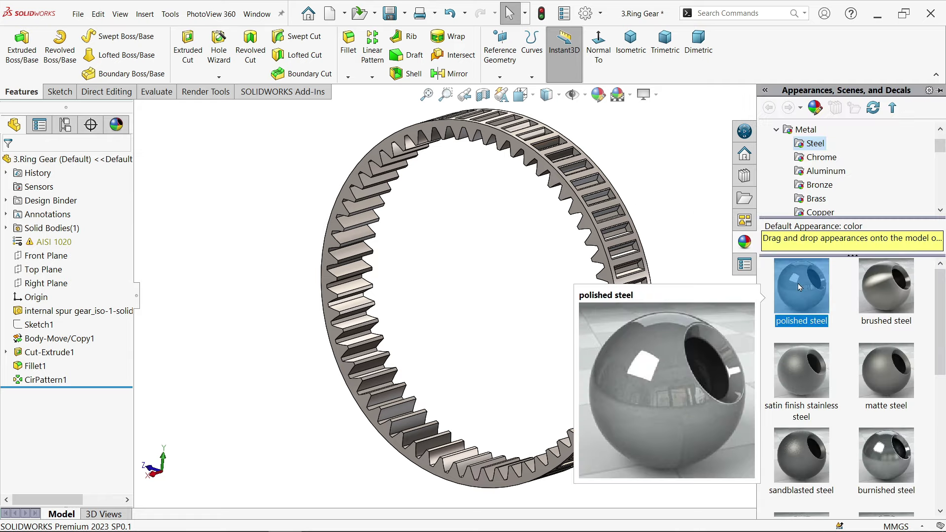
{"action": "left_click", "coordinate": [598, 94]}
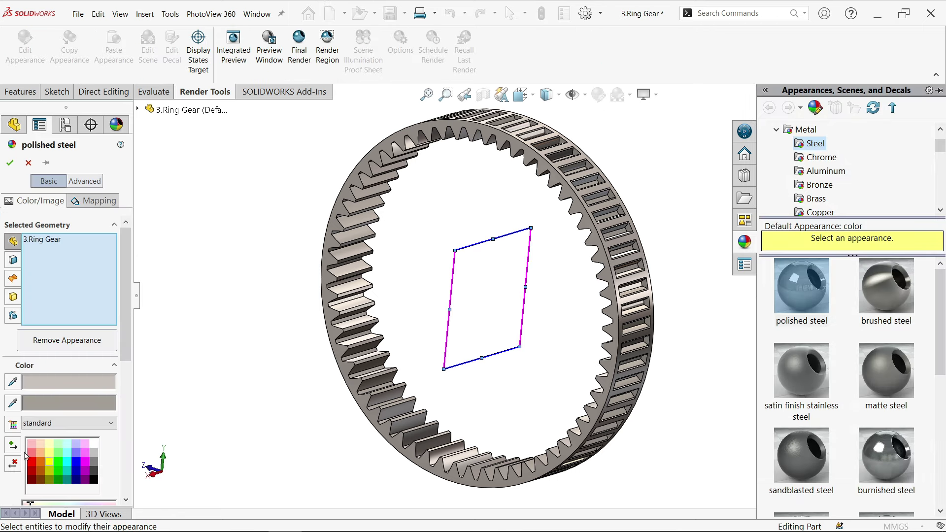
{"action": "left_click", "coordinate": [35, 464]}
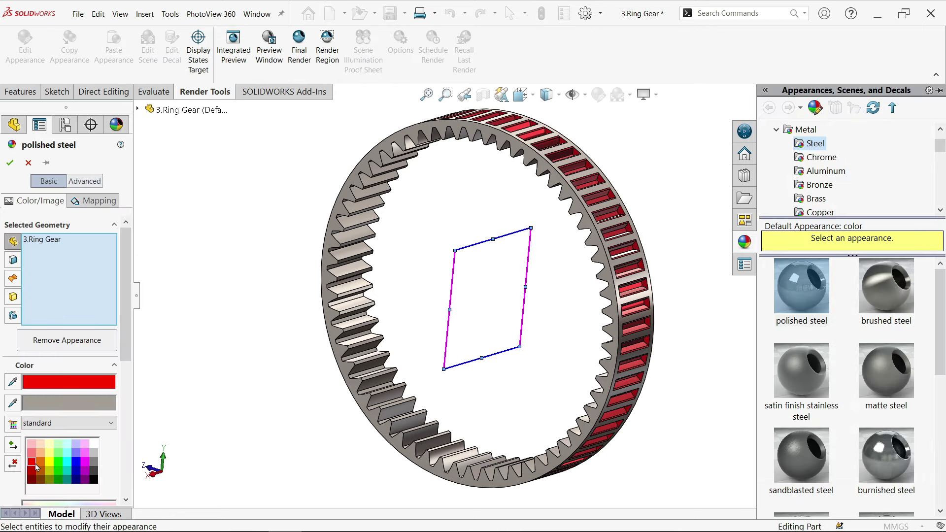
Step: Apply the red polished steel appearance to the circular pattern and the internal spur gear body, and save the part
{"action": "right_click", "coordinate": [58, 290]}
{"action": "left_click", "coordinate": [93, 298]}
{"action": "left_click", "coordinate": [332, 338]}
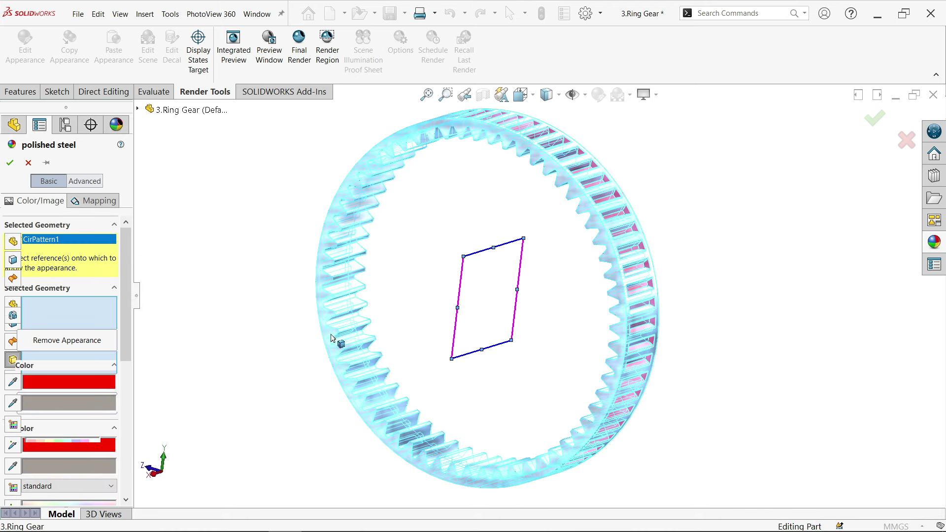
{"action": "left_click", "coordinate": [13, 315]}
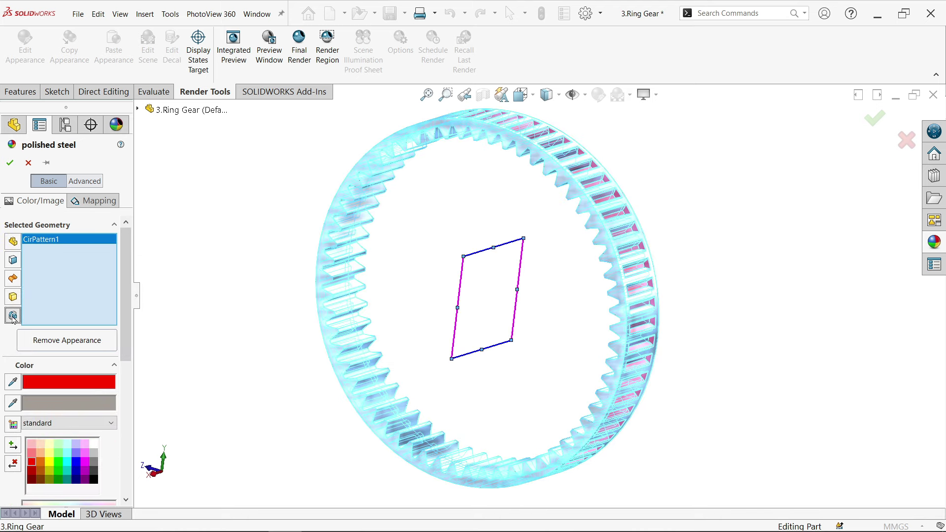
{"action": "left_click", "coordinate": [337, 349]}
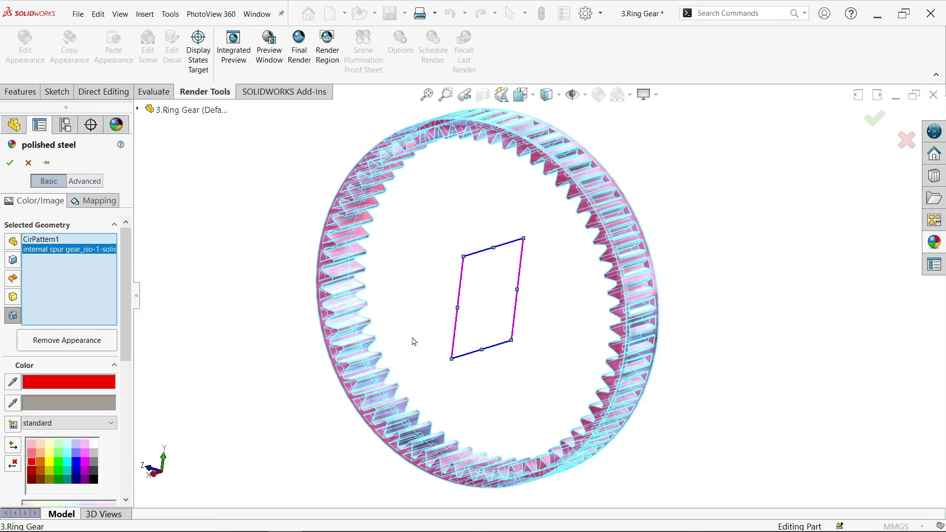
{"action": "middle_click_drag", "start_coordinate": [341, 352], "coordinate": [393, 324]}
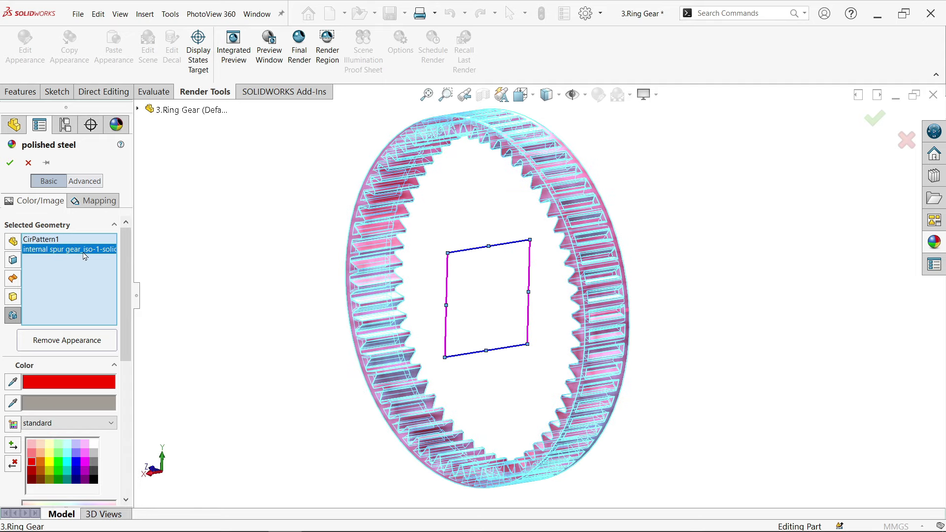
{"action": "left_click", "coordinate": [9, 163]}
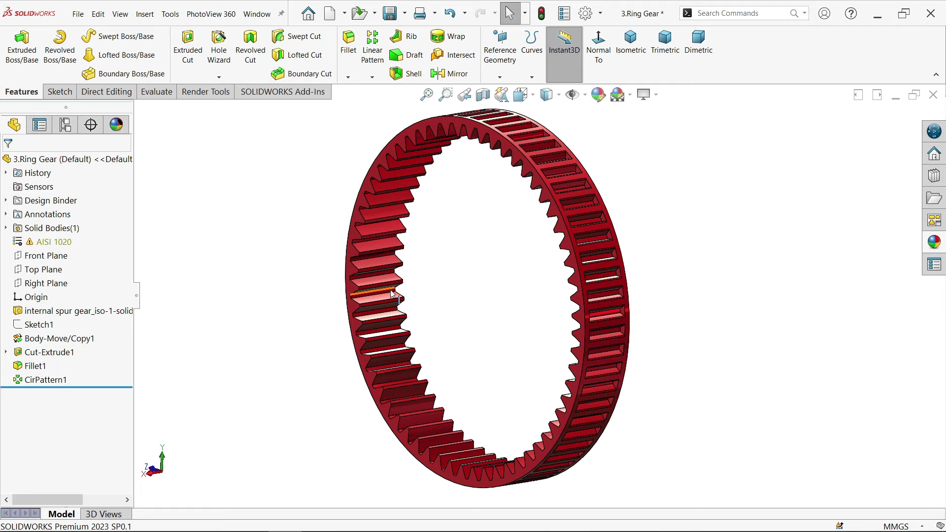
{"action": "middle_click_drag", "start_coordinate": [392, 295], "coordinate": [407, 312]}
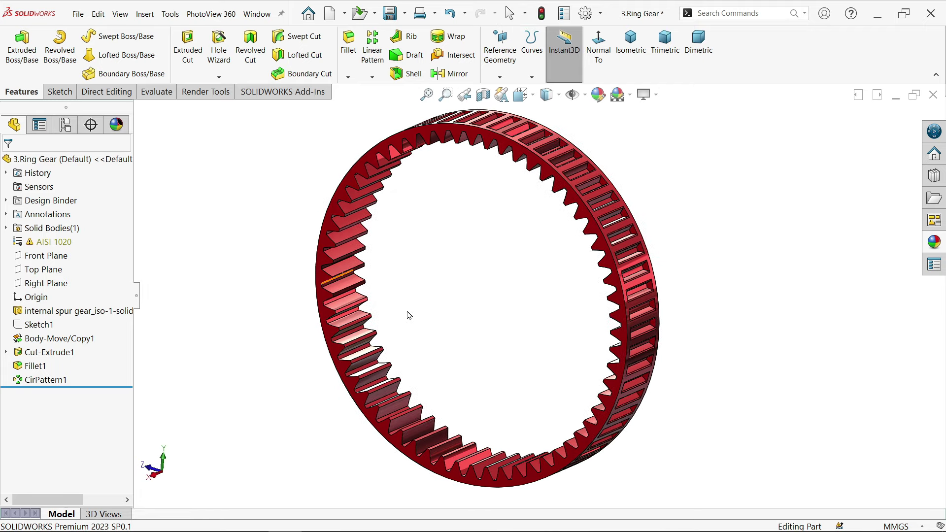
{"action": "left_click", "coordinate": [389, 15]}
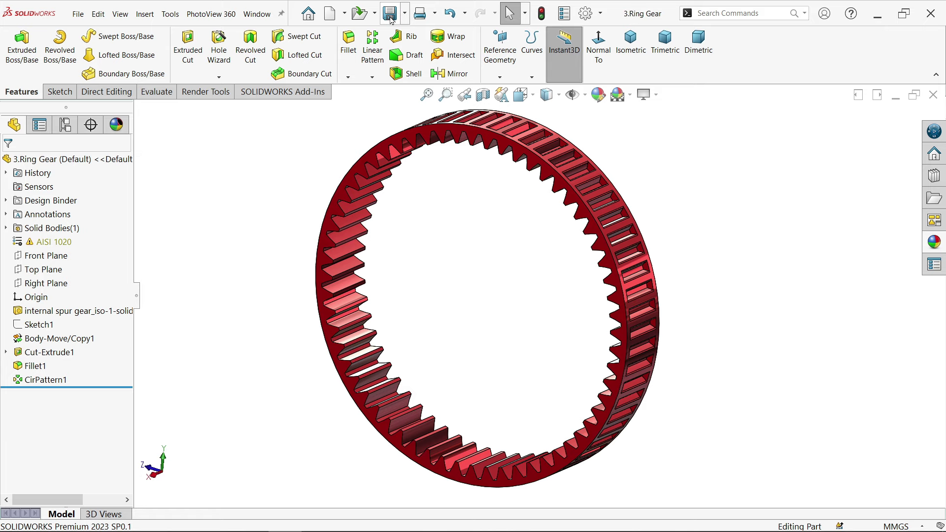
Step: Examine the planet gear's dimensions and its column in the spur and ring gear table on the planetary gear drawing
{"action": "key", "text": "alt+Tab"}
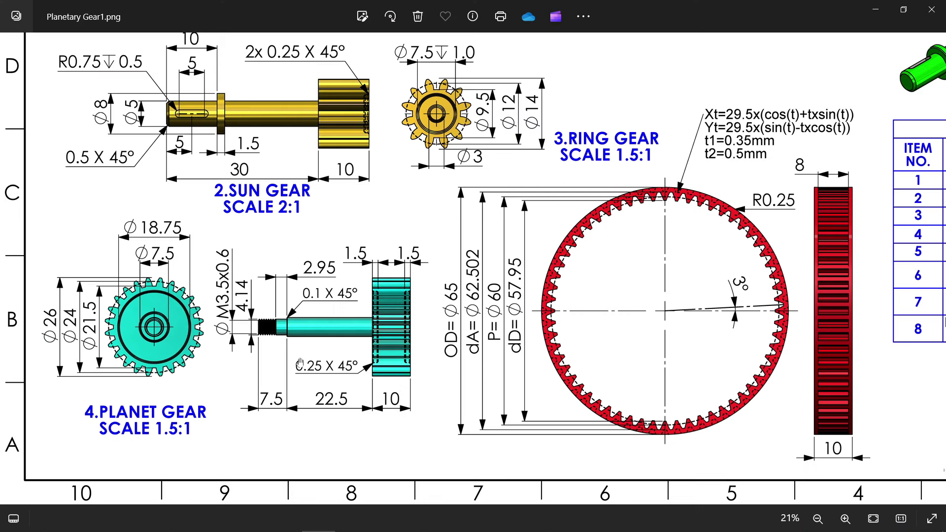
{"action": "scroll", "coordinate": [300, 363], "scroll_direction": "up", "scroll_amount": 1}
{"action": "left_click_drag", "start_coordinate": [300, 364], "coordinate": [357, 344]}
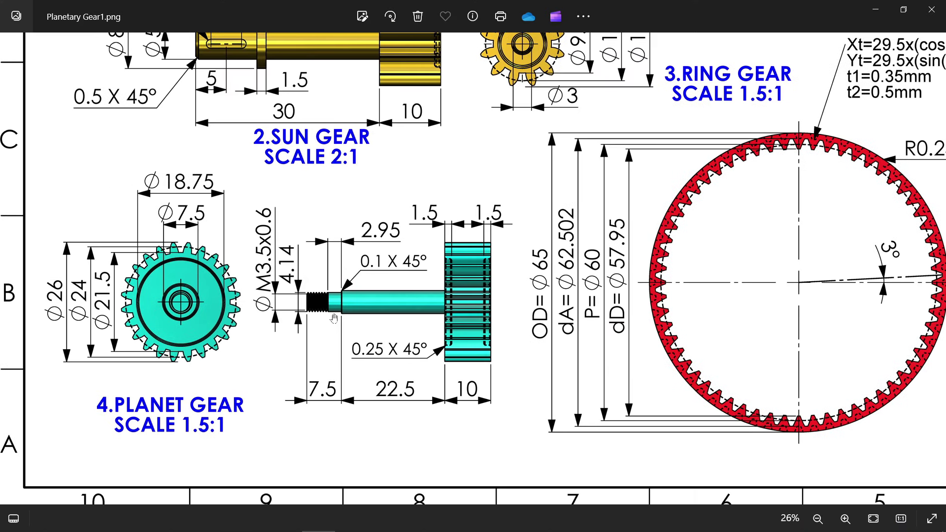
{"action": "left_click_drag", "start_coordinate": [630, 308], "coordinate": [264, 326]}
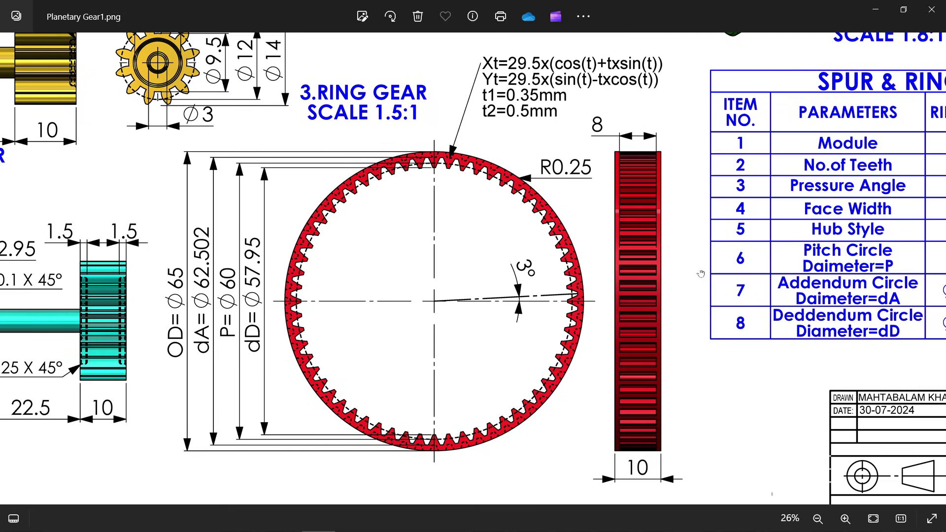
{"action": "left_click_drag", "start_coordinate": [718, 265], "coordinate": [418, 295]}
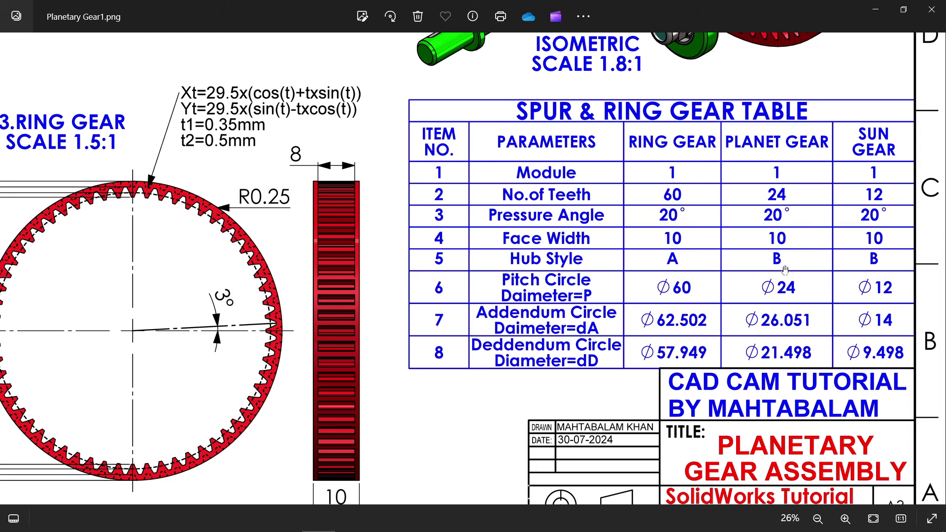
{"action": "left_click_drag", "start_coordinate": [786, 296], "coordinate": [779, 245]}
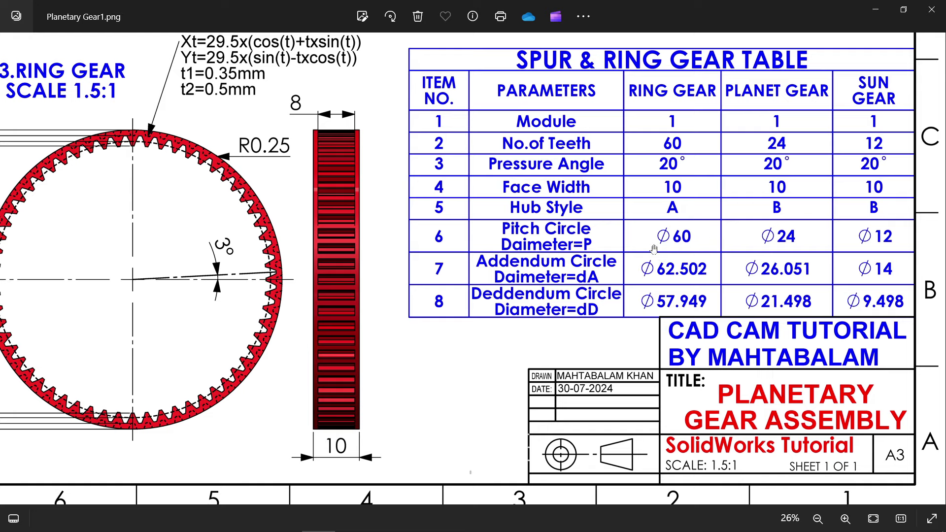
{"action": "left_click_drag", "start_coordinate": [638, 241], "coordinate": [882, 242]}
{"action": "left_click_drag", "start_coordinate": [323, 253], "coordinate": [716, 250]}
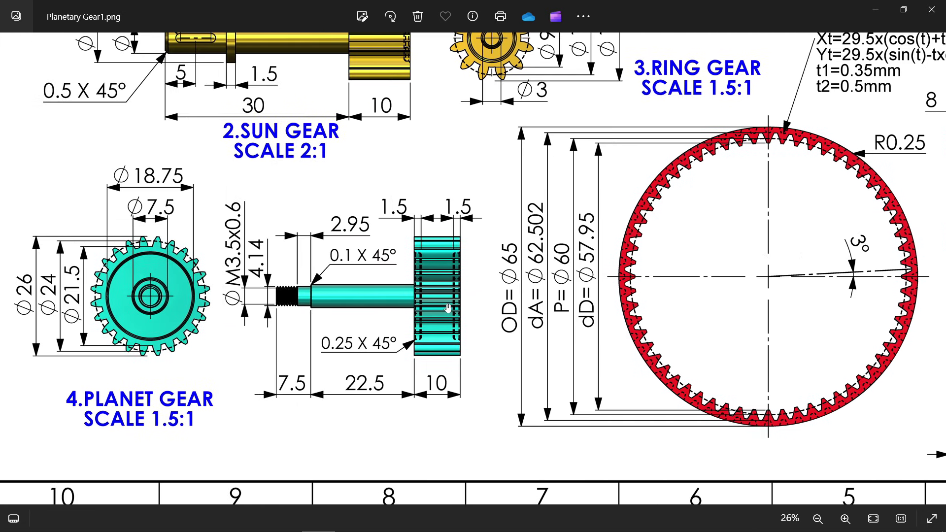
{"action": "left_click_drag", "start_coordinate": [449, 308], "coordinate": [535, 299]}
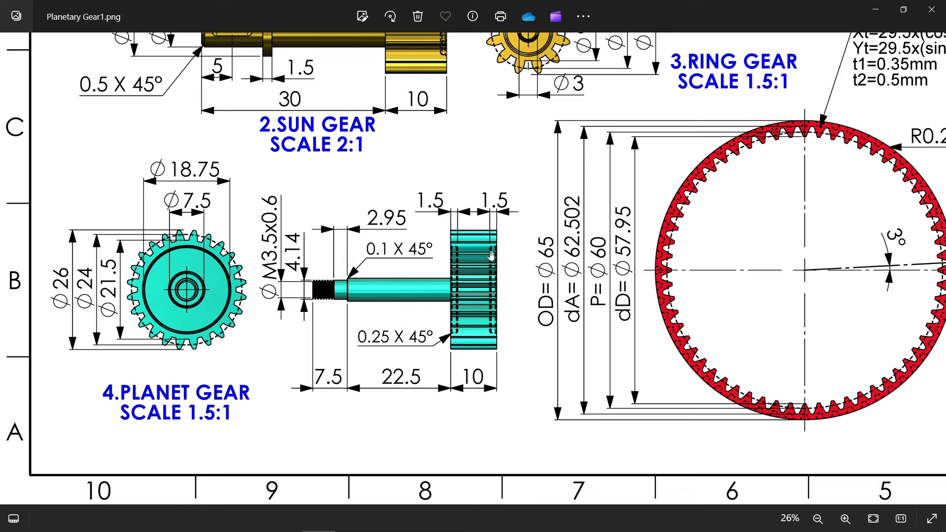
{"action": "scroll", "coordinate": [448, 303], "scroll_direction": "up", "scroll_amount": 3}
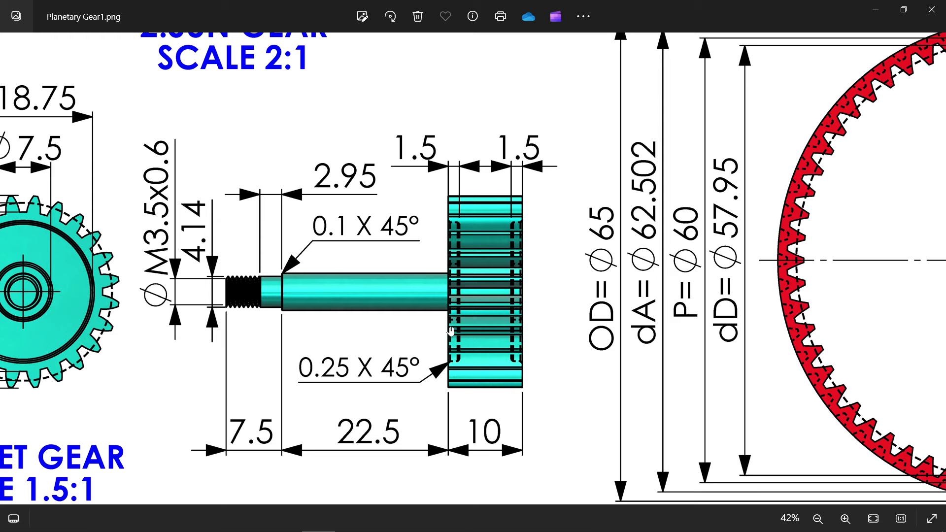
{"action": "scroll", "coordinate": [515, 256], "scroll_direction": "down", "scroll_amount": 3}
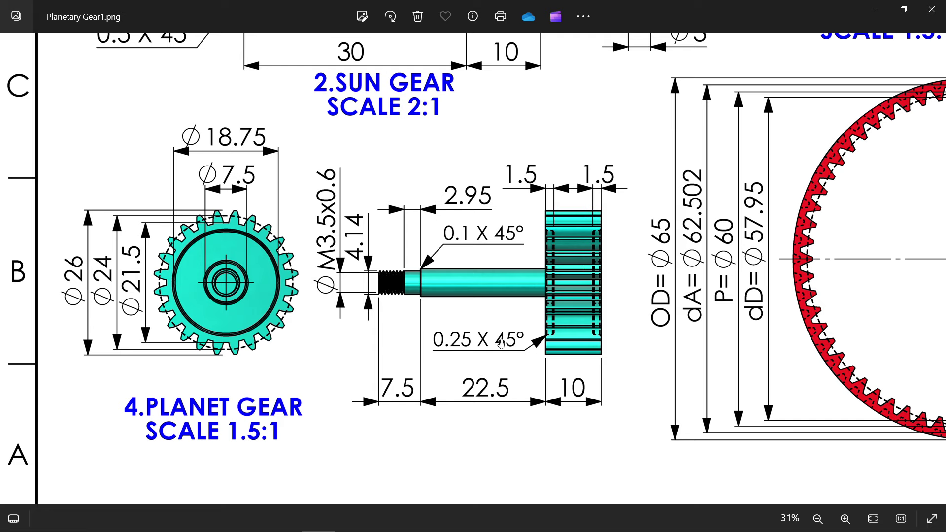
{"action": "left_click", "coordinate": [876, 11]}
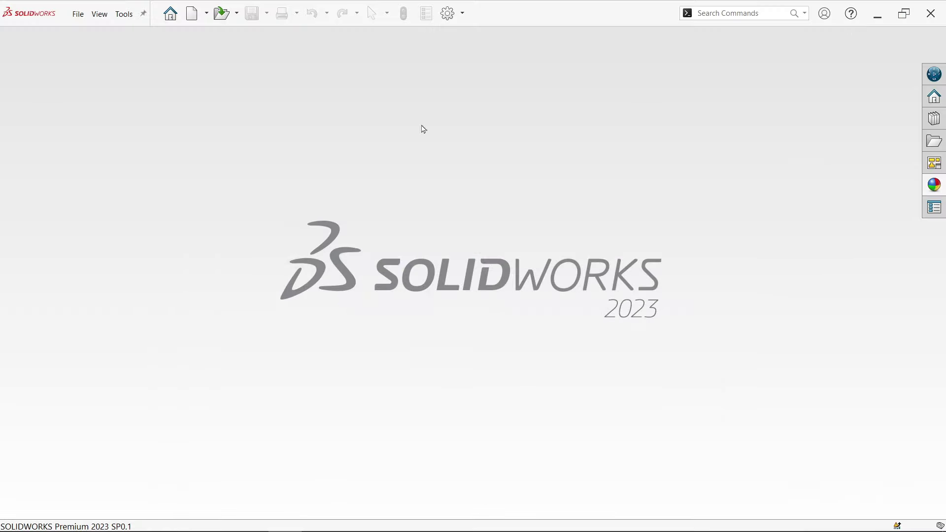
Step: Create a new assembly document without inserting a component and set its scene to Plain White
{"action": "left_click", "coordinate": [79, 15]}
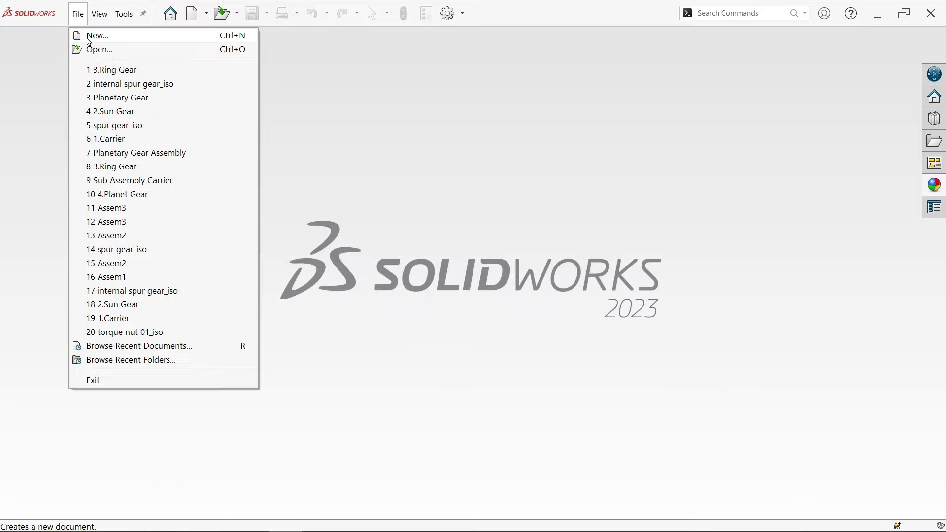
{"action": "left_click", "coordinate": [93, 37]}
{"action": "left_click", "coordinate": [464, 186]}
{"action": "left_click", "coordinate": [486, 326]}
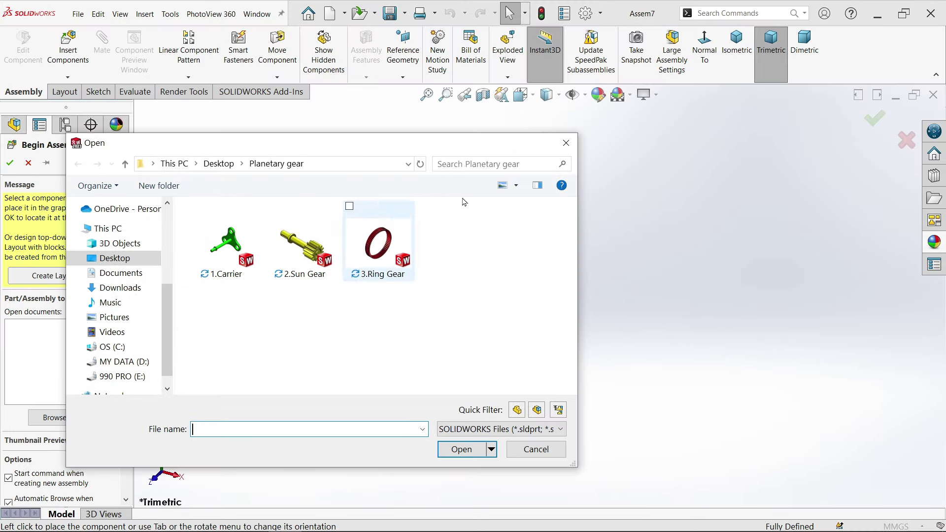
{"action": "left_click", "coordinate": [567, 144]}
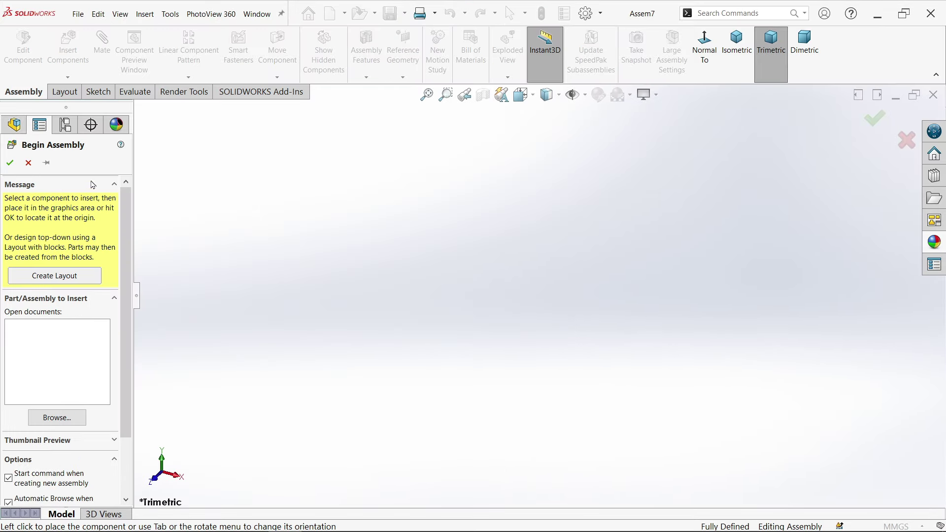
{"action": "left_click", "coordinate": [28, 163]}
{"action": "left_click", "coordinate": [631, 95]}
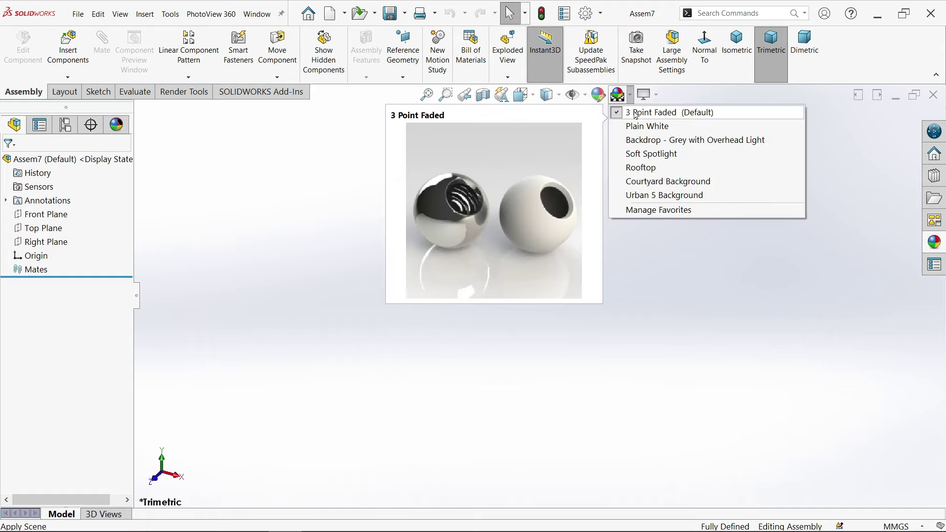
{"action": "left_click", "coordinate": [641, 125]}
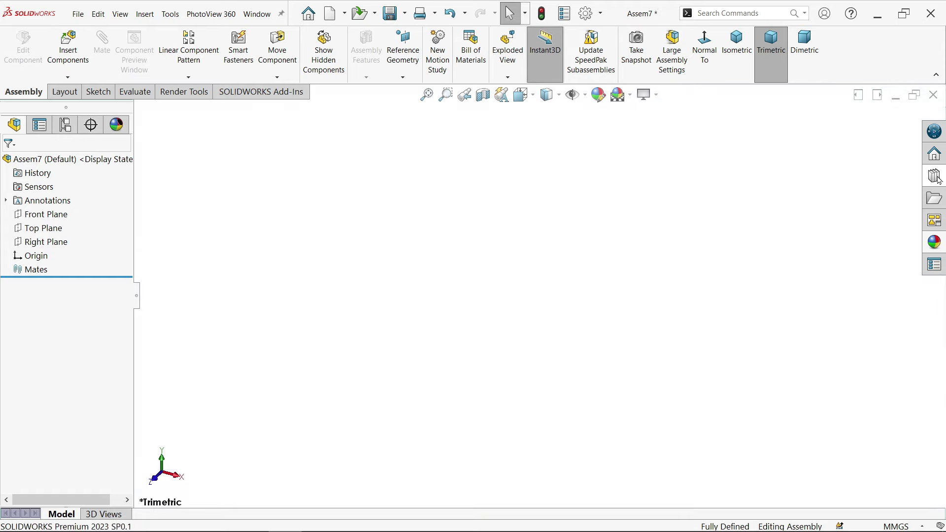
Step: Insert a Spur Gear from the Toolbox's ISO Power Transmission gears into the assembly
{"action": "left_click", "coordinate": [935, 198]}
{"action": "scroll", "coordinate": [828, 172], "scroll_direction": "up", "scroll_amount": 6}
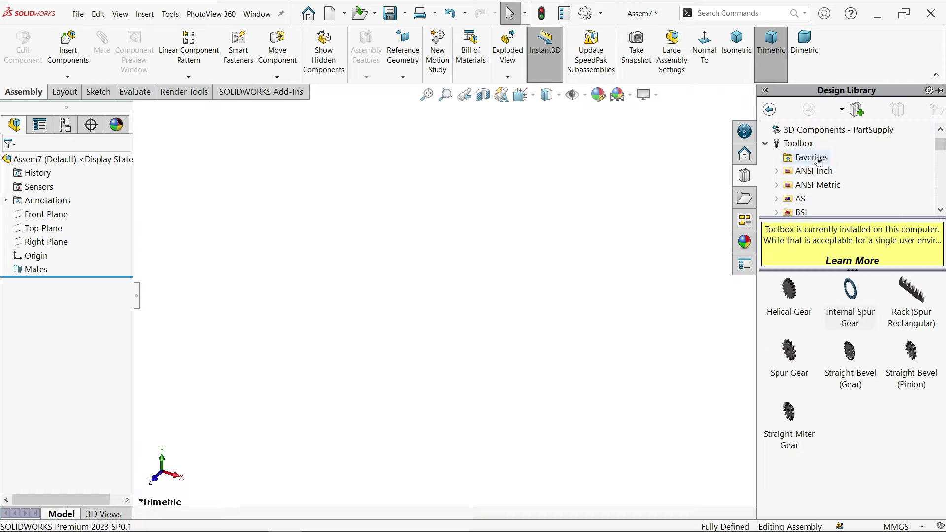
{"action": "left_click", "coordinate": [798, 144]}
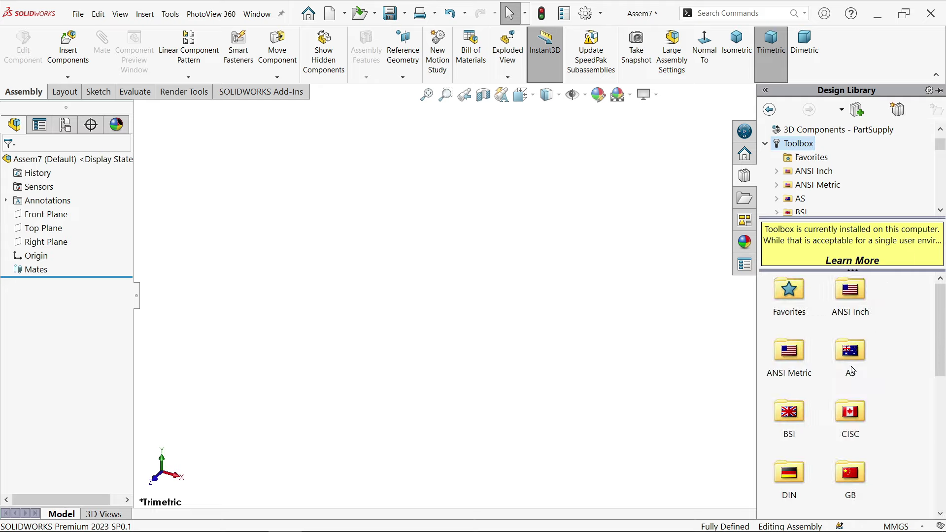
{"action": "scroll", "coordinate": [854, 377], "scroll_direction": "down", "scroll_amount": 3}
{"action": "left_click", "coordinate": [852, 361]}
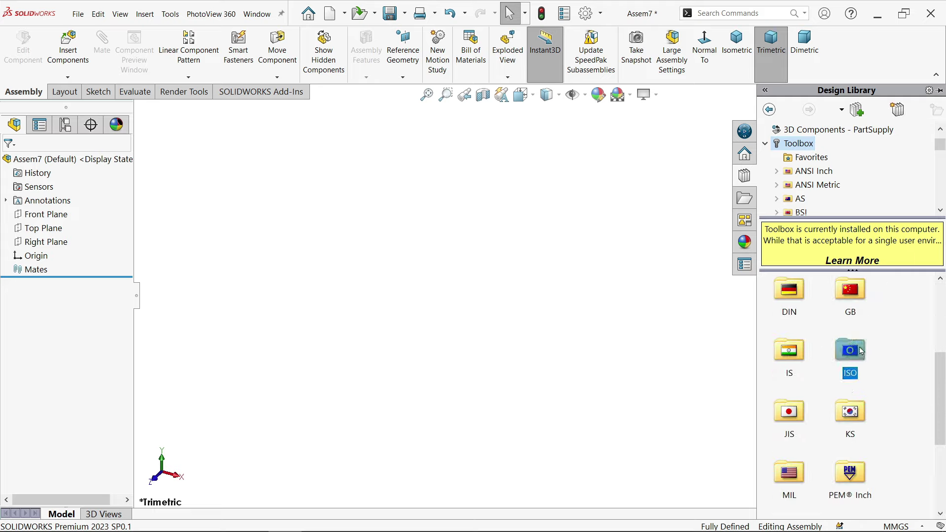
{"action": "double_click", "coordinate": [857, 351]}
{"action": "left_click", "coordinate": [795, 416]}
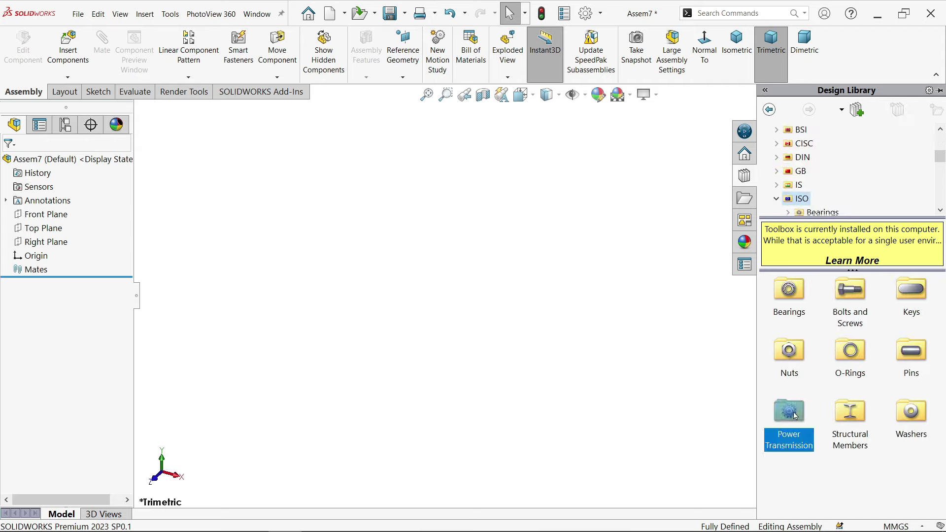
{"action": "double_click", "coordinate": [800, 416]}
{"action": "double_click", "coordinate": [858, 298]}
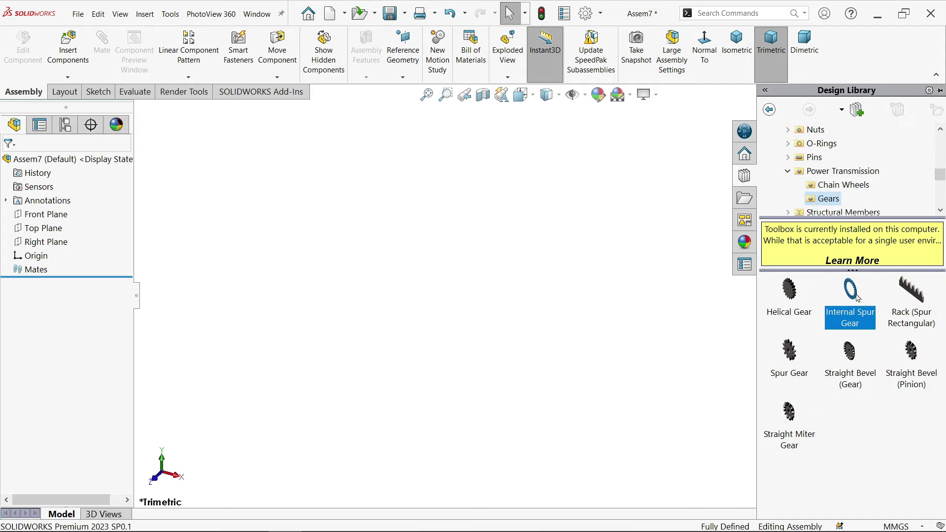
{"action": "left_click_drag", "start_coordinate": [793, 362], "coordinate": [485, 290]}
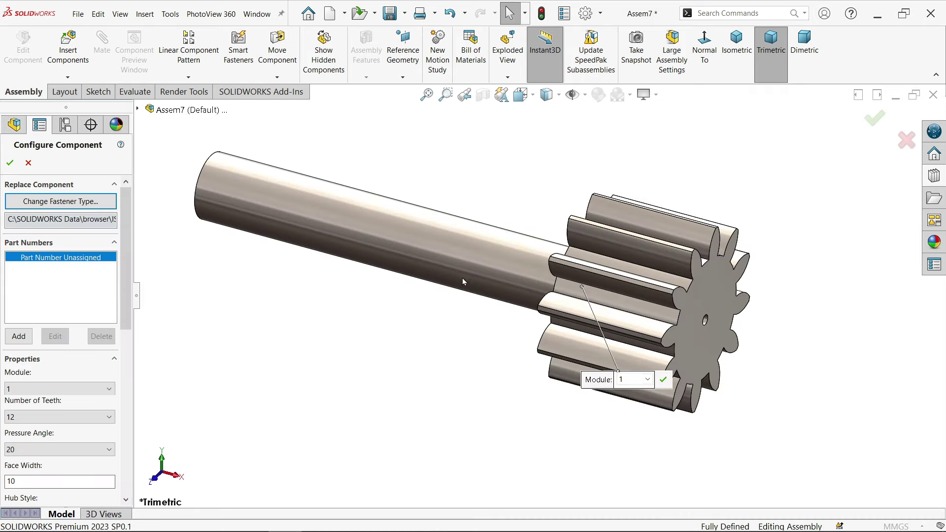
Step: Set the spur gear's number of teeth to 24
{"action": "scroll", "coordinate": [49, 311], "scroll_direction": "down", "scroll_amount": 3}
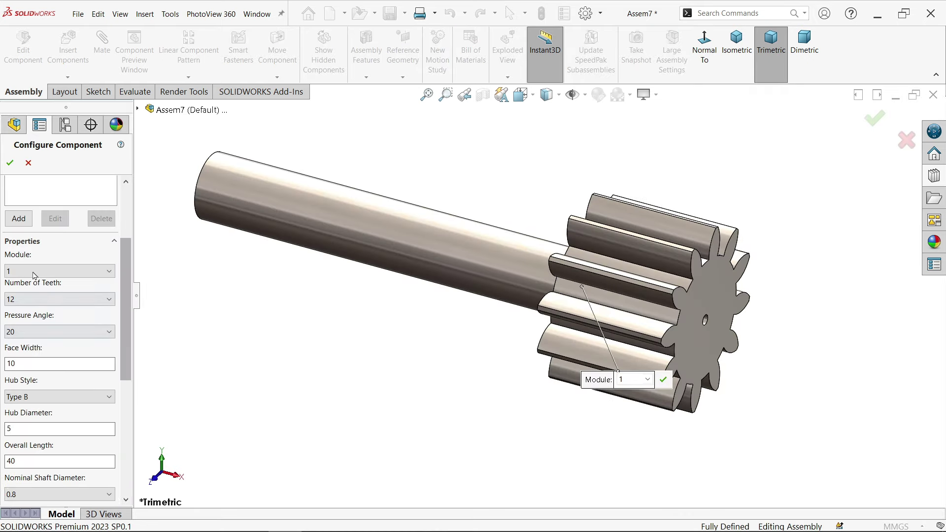
{"action": "left_click", "coordinate": [44, 299]}
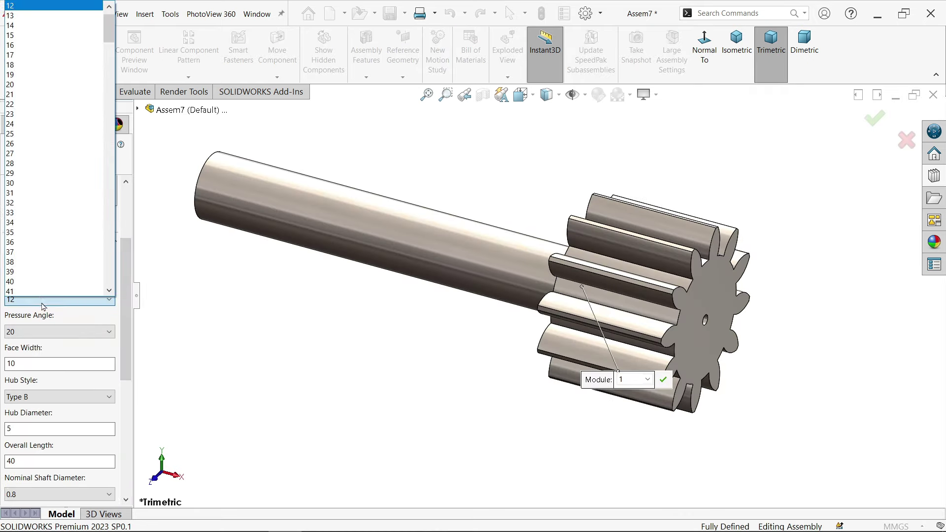
{"action": "left_click", "coordinate": [43, 127]}
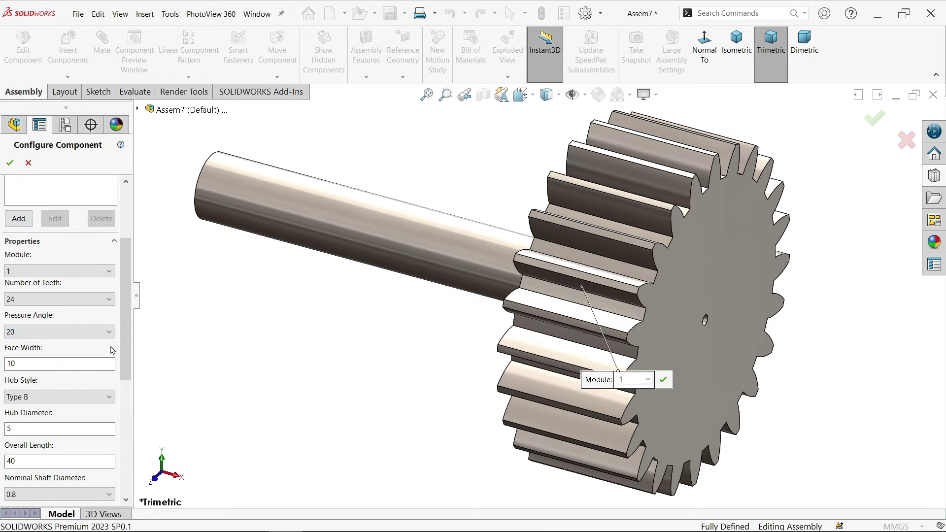
Step: Accept the spur gear configuration with hub style Type B and finish inserting without placing additional copies
{"action": "scroll", "coordinate": [113, 350], "scroll_direction": "down", "scroll_amount": 5}
{"action": "left_click", "coordinate": [89, 291]}
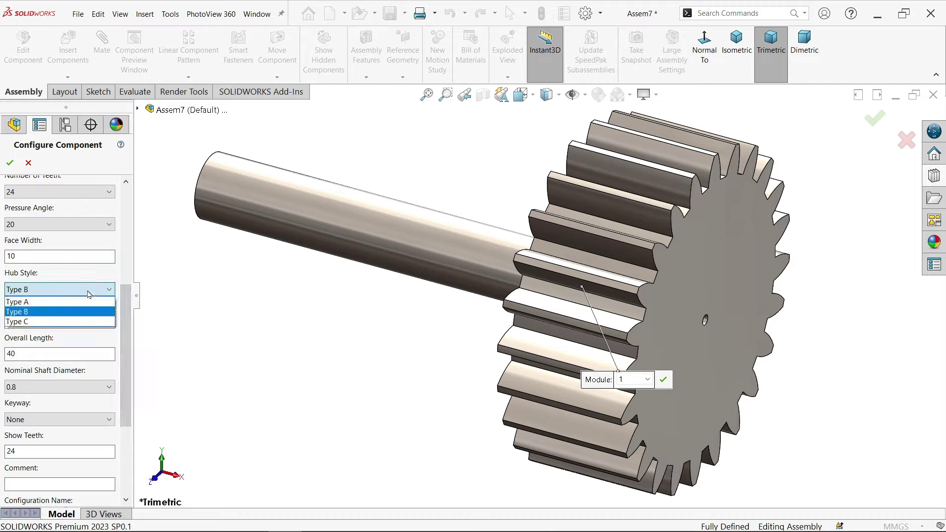
{"action": "left_click", "coordinate": [89, 294]}
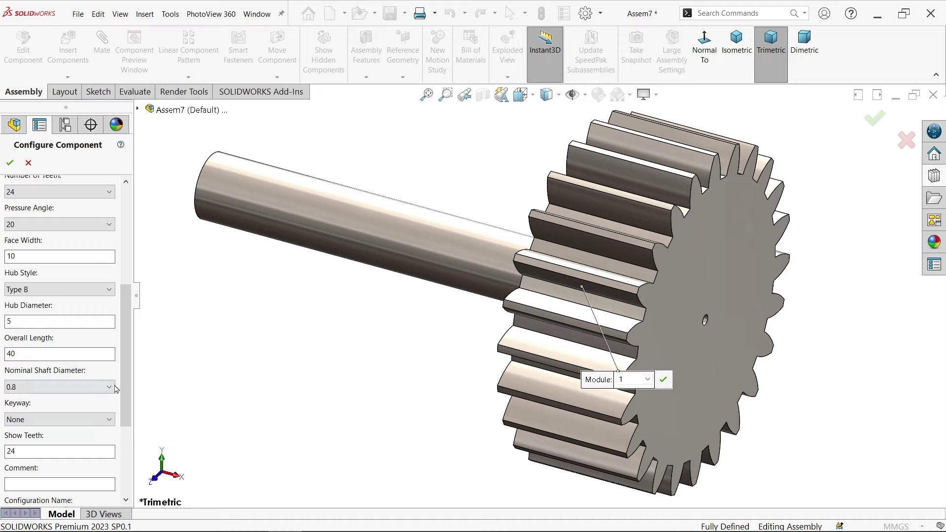
{"action": "mouse_move", "coordinate": [347, 321]}
{"action": "middle_mouse_down"}
{"action": "mouse_move", "coordinate": [397, 332]}
{"action": "mouse_move", "coordinate": [349, 328]}
{"action": "middle_mouse_up"}
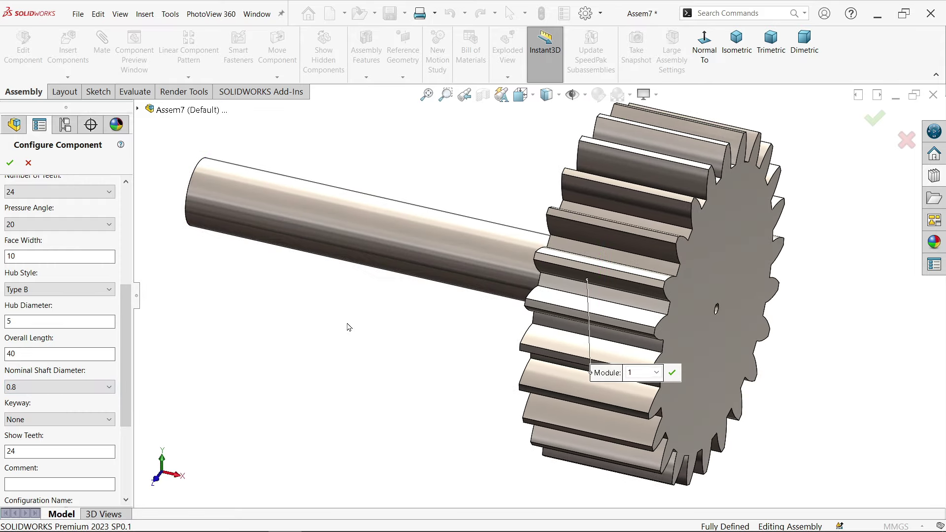
{"action": "left_click", "coordinate": [10, 162]}
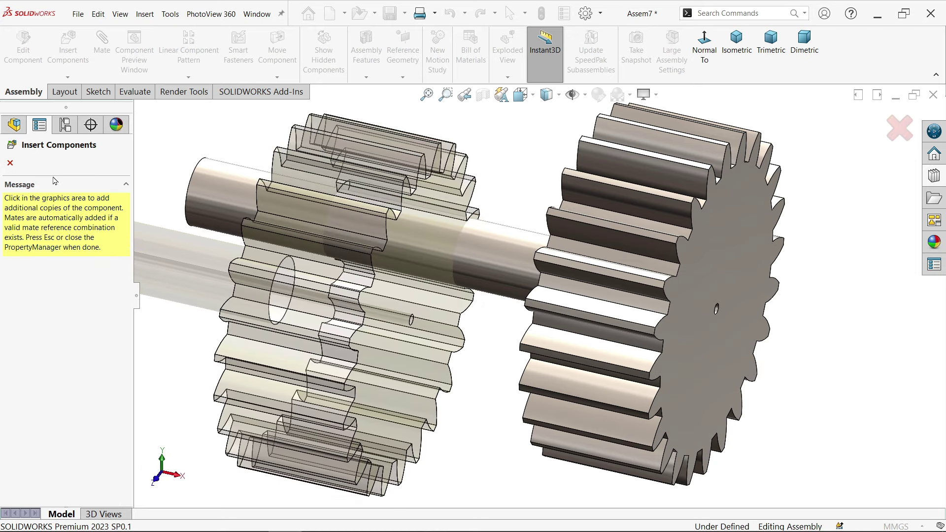
{"action": "left_click", "coordinate": [10, 163]}
{"action": "scroll", "coordinate": [346, 308], "scroll_direction": "up", "scroll_amount": 1}
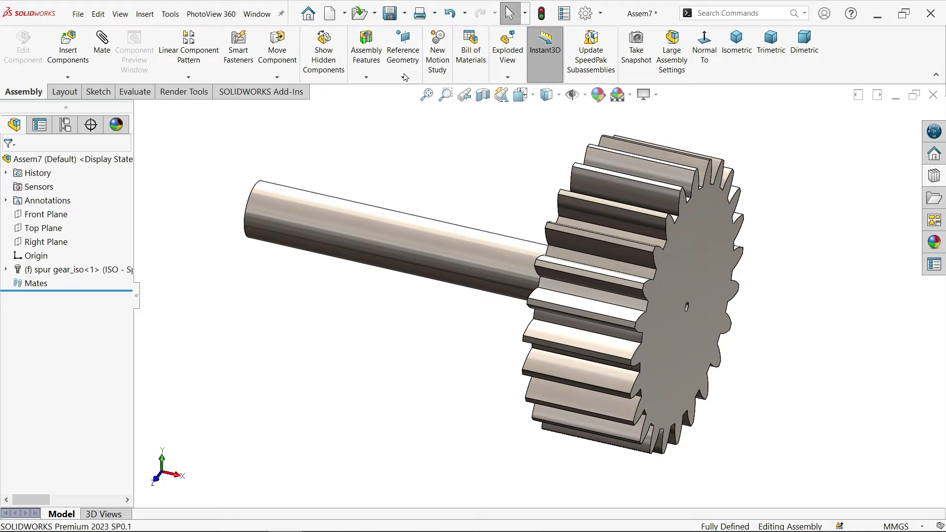
{"action": "left_click", "coordinate": [405, 14]}
{"action": "left_click", "coordinate": [408, 31]}
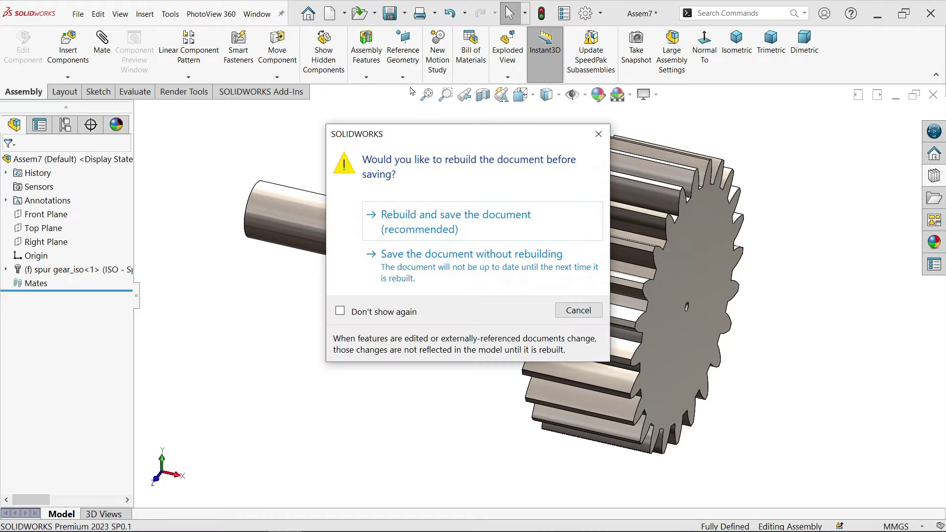
{"action": "left_click", "coordinate": [599, 135]}
Step: Turn on the display of origins in the assembly view
{"action": "middle_click_drag", "start_coordinate": [446, 237], "coordinate": [507, 261]}
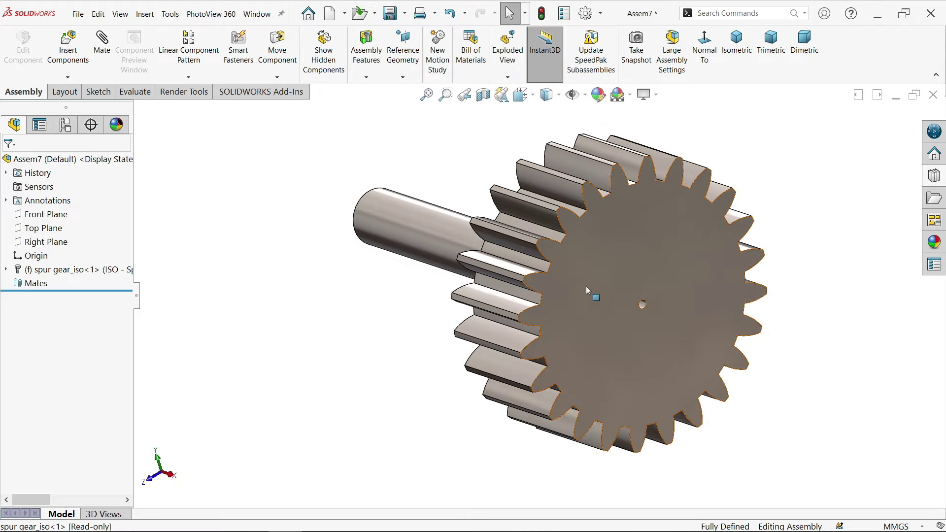
{"action": "middle_click_drag", "start_coordinate": [557, 309], "coordinate": [587, 307]}
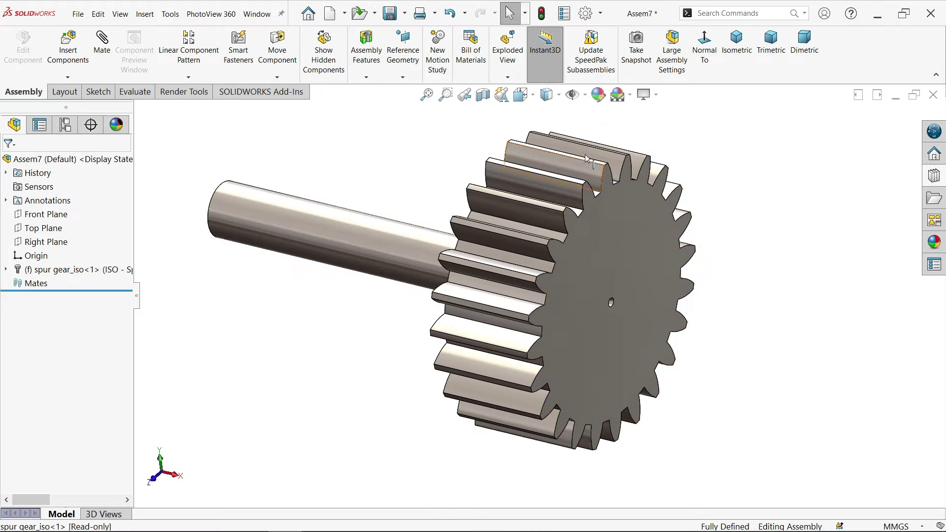
{"action": "left_click", "coordinate": [587, 96]}
{"action": "left_click", "coordinate": [574, 175]}
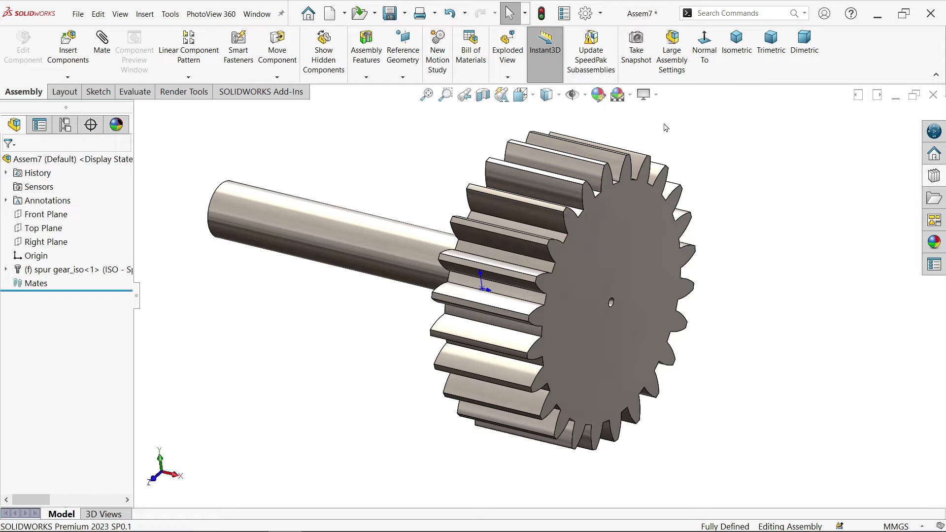
{"action": "scroll", "coordinate": [681, 219], "scroll_direction": "up", "scroll_amount": 3}
{"action": "middle_click_drag", "start_coordinate": [679, 218], "coordinate": [660, 216]}
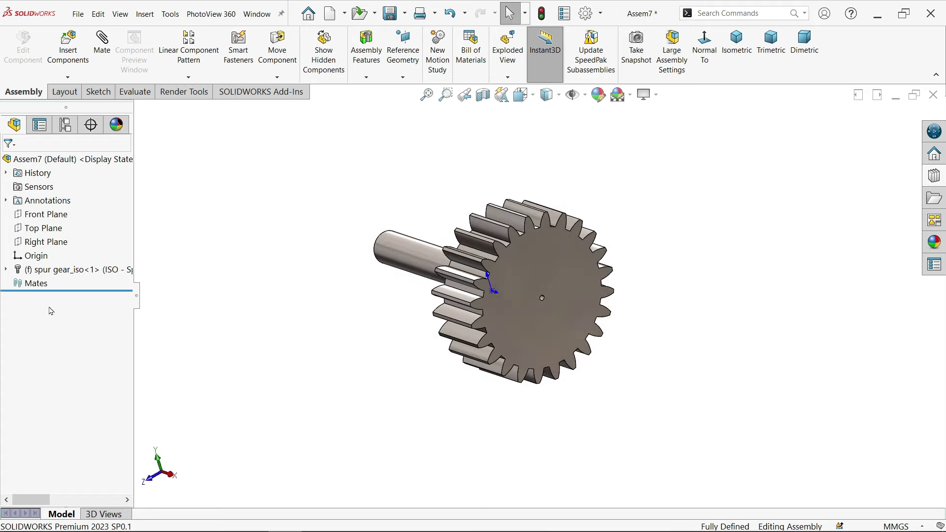
Step: Float the spur gear and mate its origin coincident with the assembly origin, with the axes aligned
{"action": "right_click", "coordinate": [516, 292]}
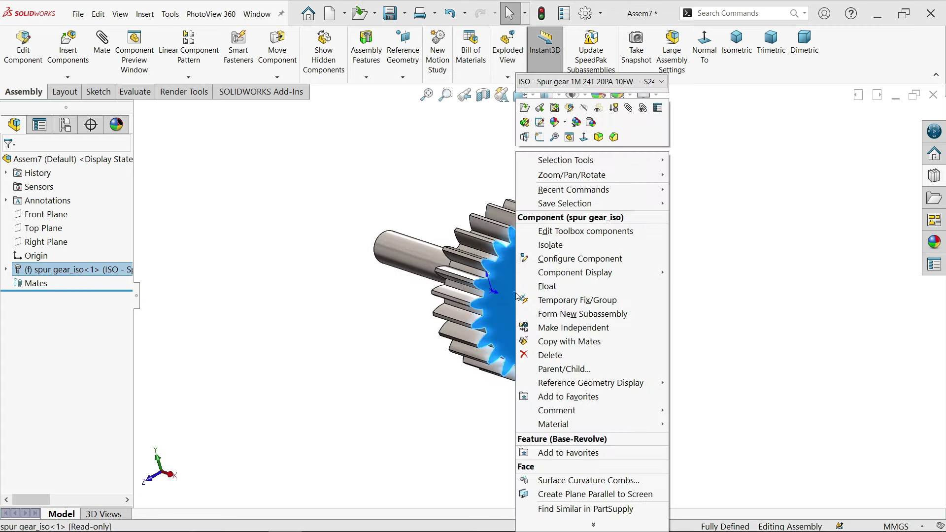
{"action": "left_click", "coordinate": [545, 286]}
{"action": "left_click", "coordinate": [5, 270]}
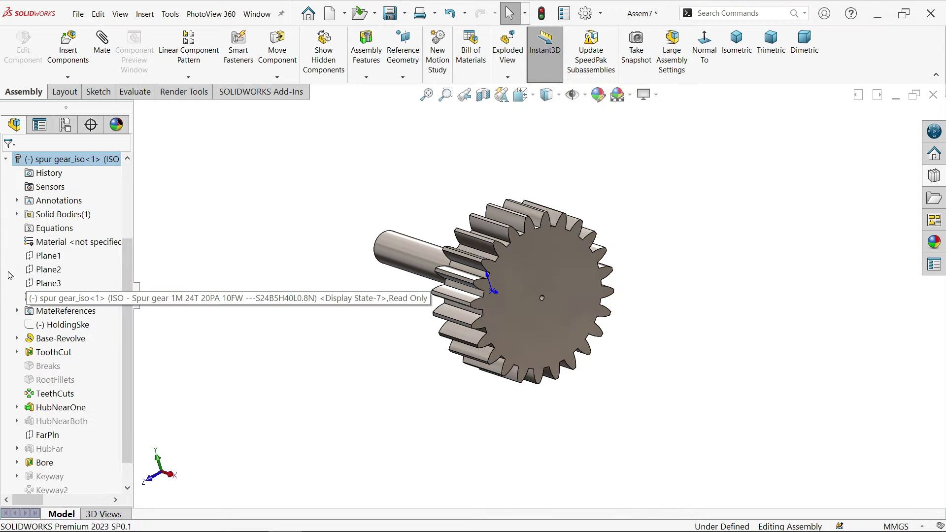
{"action": "scroll", "coordinate": [49, 232], "scroll_direction": "up", "scroll_amount": 3}
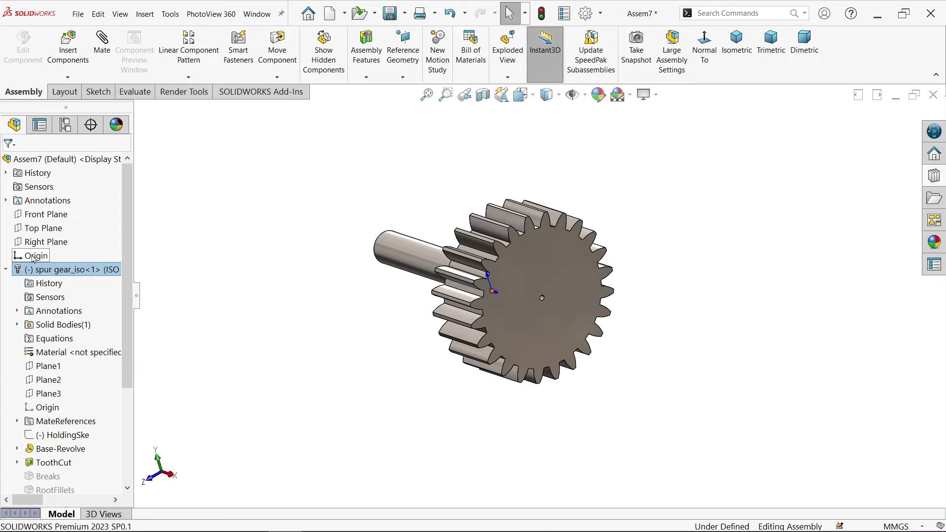
{"action": "left_click", "coordinate": [34, 256]}
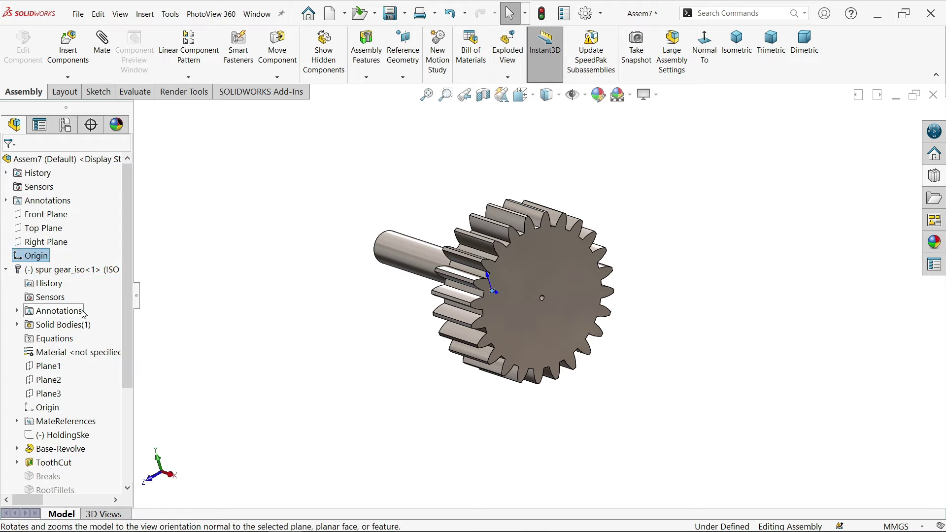
{"action": "left_click", "coordinate": [45, 408], "text": "ctrl"}
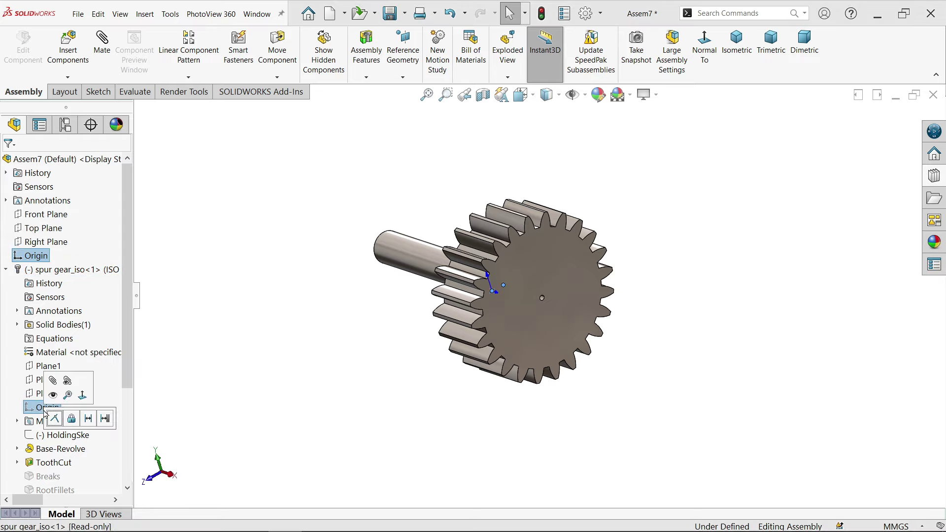
{"action": "left_click", "coordinate": [102, 43]}
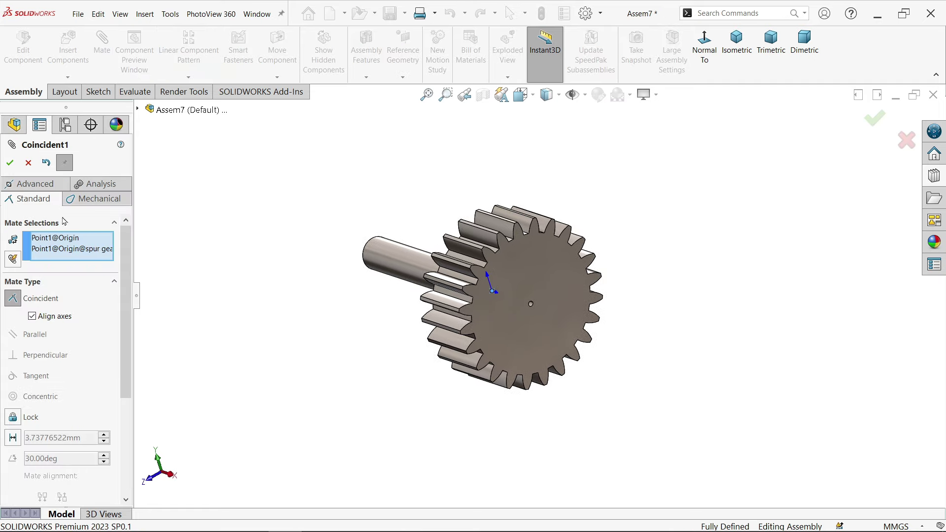
{"action": "left_click", "coordinate": [10, 163]}
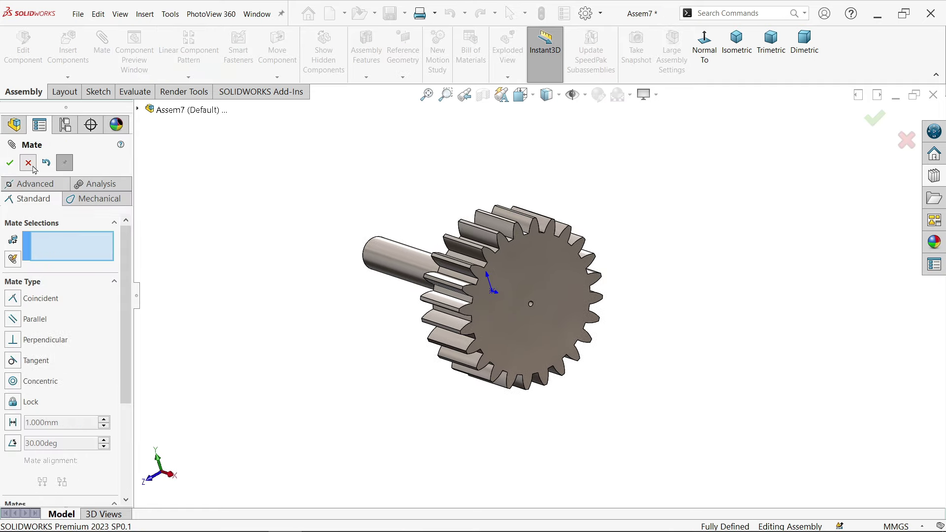
{"action": "left_click", "coordinate": [28, 162]}
Step: Save the assembly as a SOLIDWORKS Part named 4.Planet Gear in the Planetary gear folder, including all components
{"action": "left_click", "coordinate": [737, 43]}
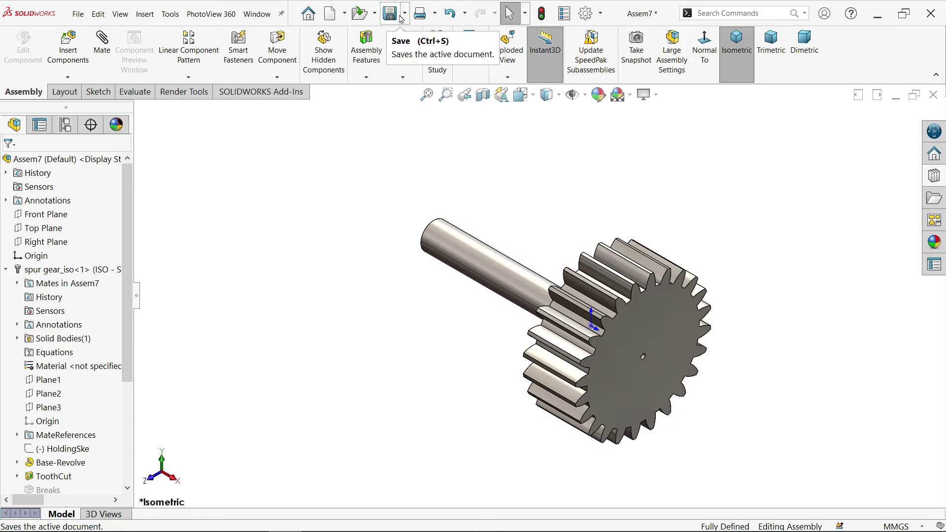
{"action": "left_click", "coordinate": [406, 15]}
{"action": "left_click", "coordinate": [406, 50]}
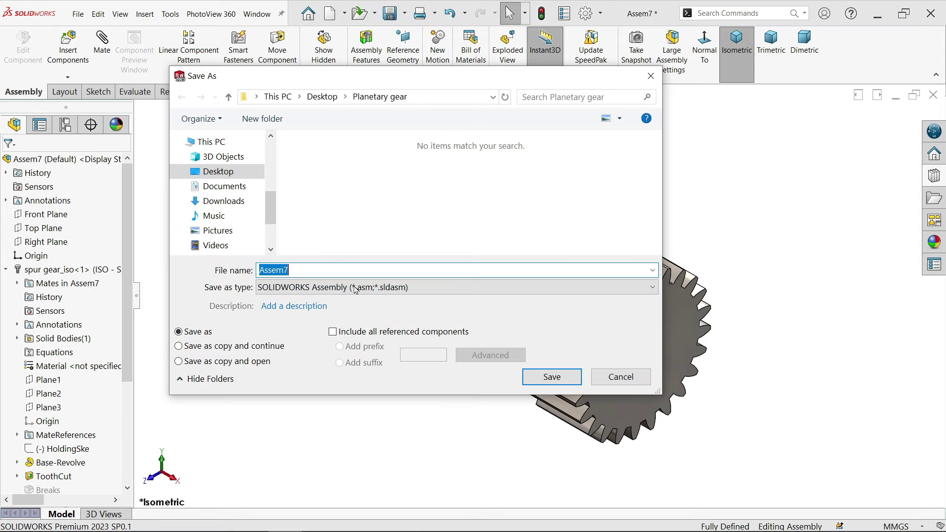
{"action": "left_click", "coordinate": [356, 287]}
{"action": "left_click", "coordinate": [329, 25]}
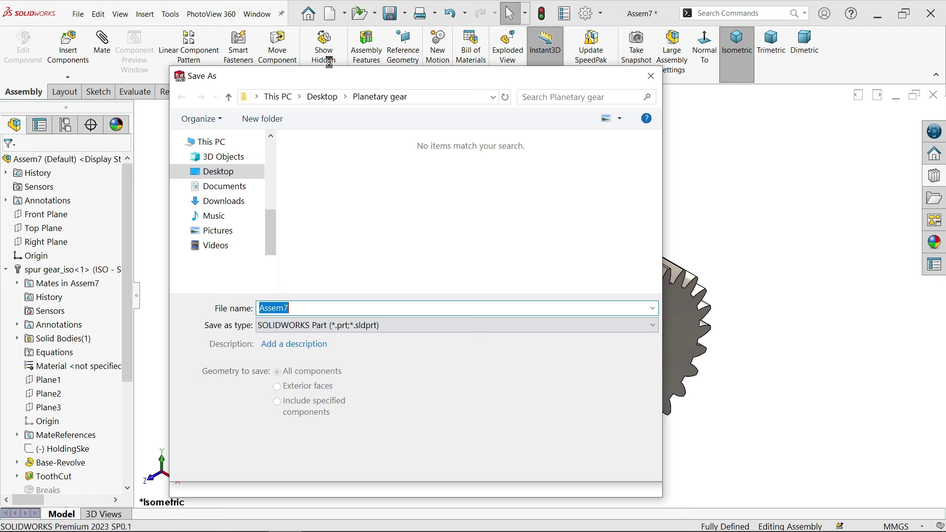
{"action": "type", "text": ".Planet Gear"}
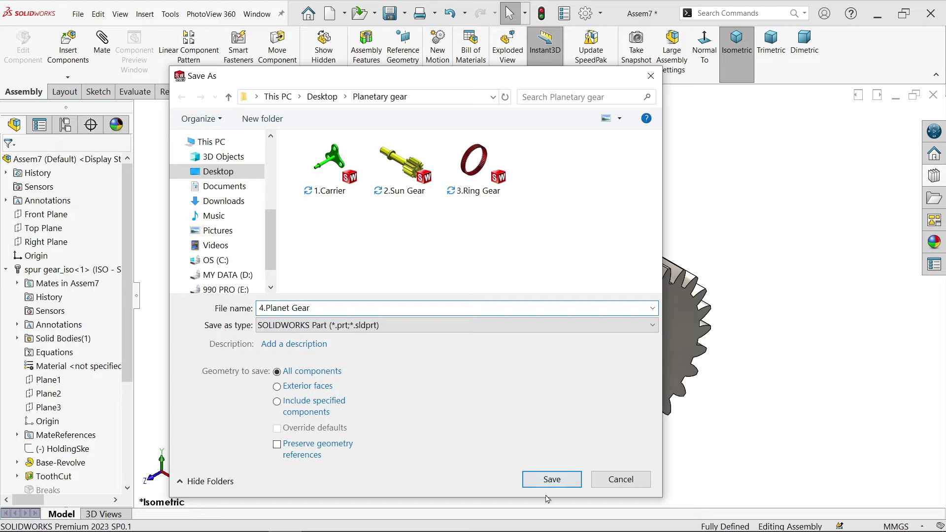
{"action": "left_click", "coordinate": [551, 480]}
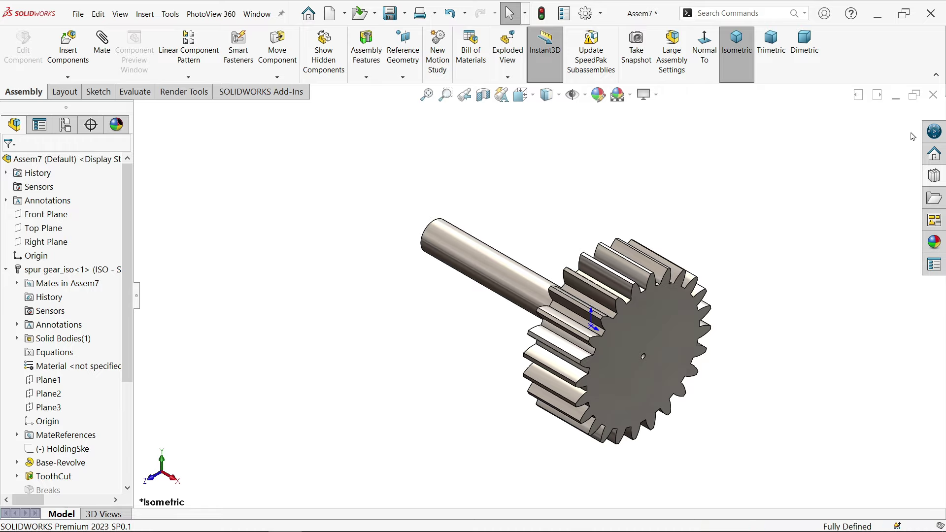
Step: Close the assembly without saving and open the 4.Planet Gear part without feature recognition
{"action": "left_click", "coordinate": [934, 95]}
{"action": "left_click", "coordinate": [397, 279]}
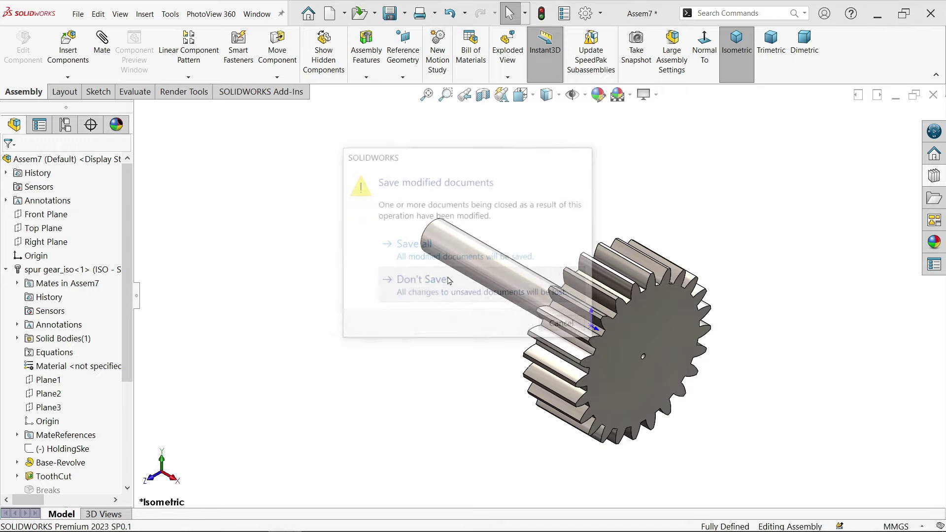
{"action": "left_click", "coordinate": [79, 14]}
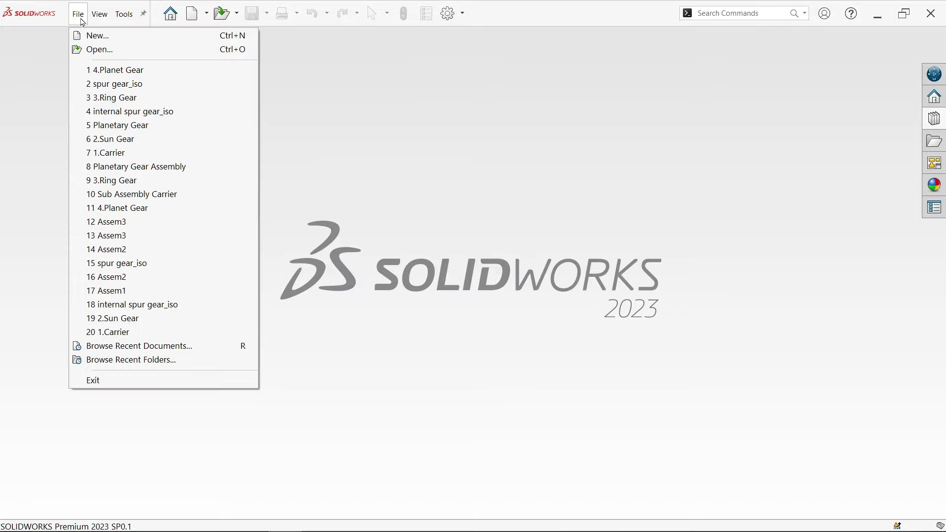
{"action": "left_click", "coordinate": [98, 74]}
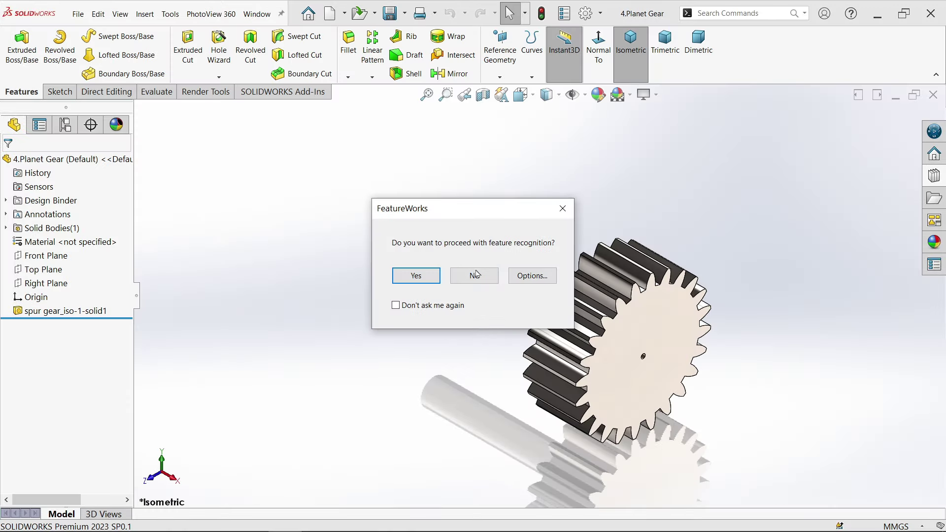
{"action": "left_click", "coordinate": [475, 276]}
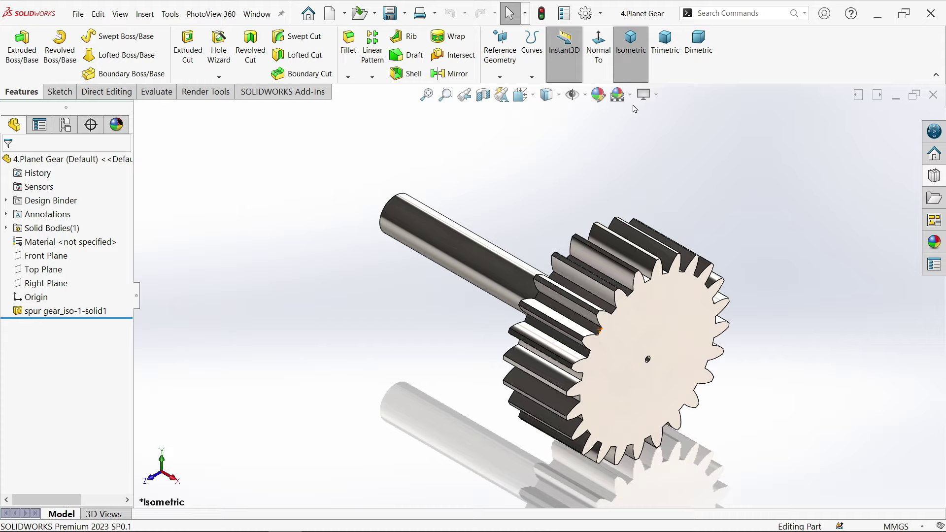
Step: Set the part's scene to Plain White and raise its wireframe and high quality HLR/HLV resolution to near the High end
{"action": "left_click", "coordinate": [632, 98]}
{"action": "left_click", "coordinate": [648, 127]}
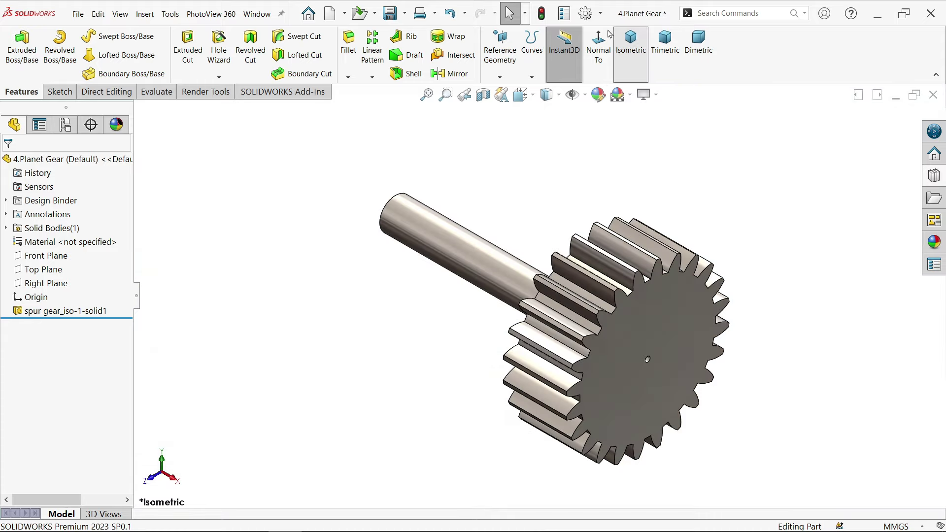
{"action": "left_click", "coordinate": [585, 13]}
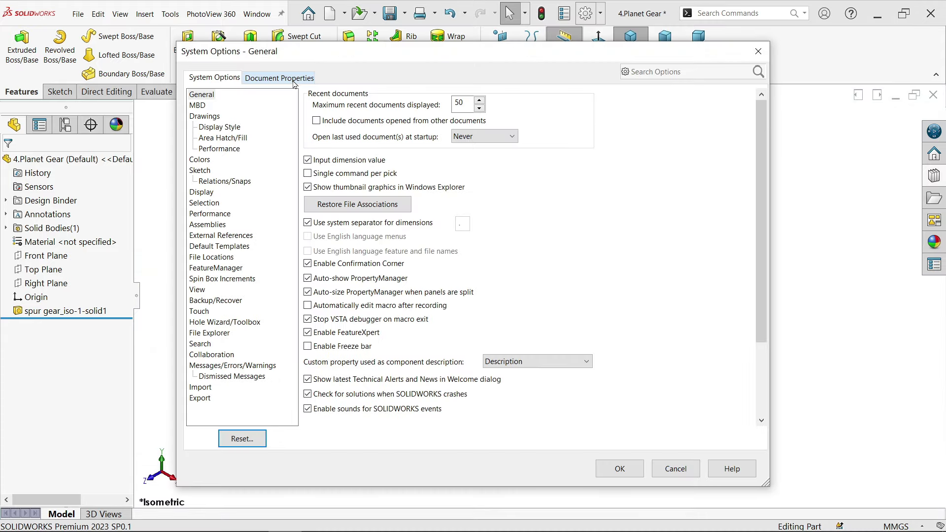
{"action": "left_click", "coordinate": [294, 80]}
{"action": "left_click", "coordinate": [235, 216]}
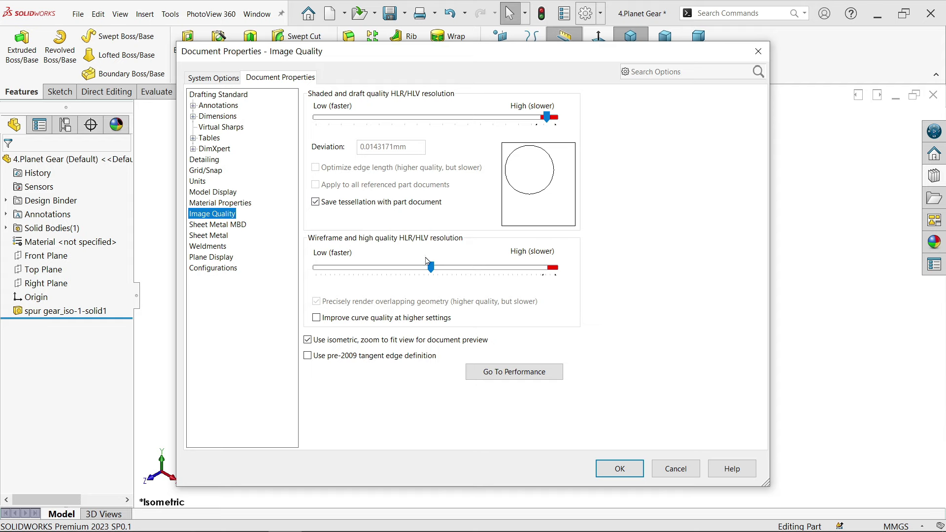
{"action": "left_click_drag", "start_coordinate": [431, 267], "coordinate": [442, 269]}
{"action": "left_click_drag", "start_coordinate": [548, 294], "coordinate": [551, 294]}
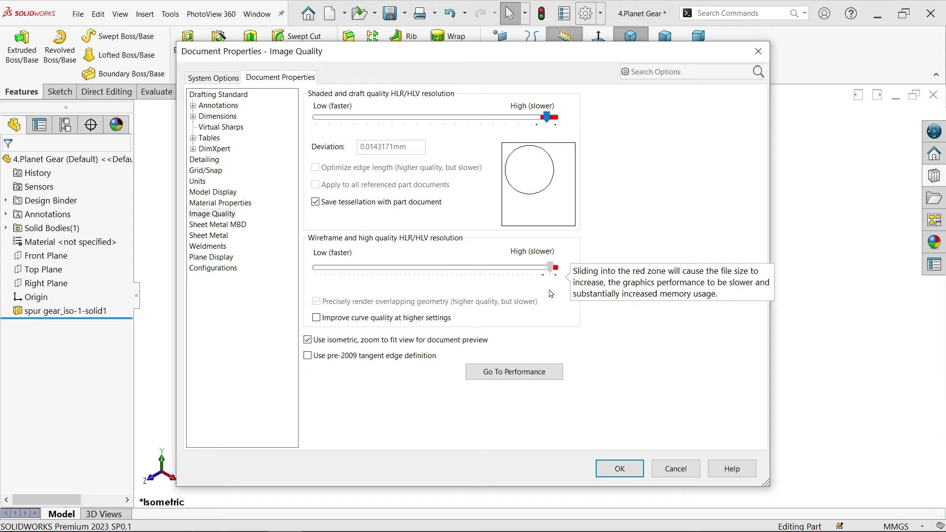
{"action": "left_click", "coordinate": [621, 469]}
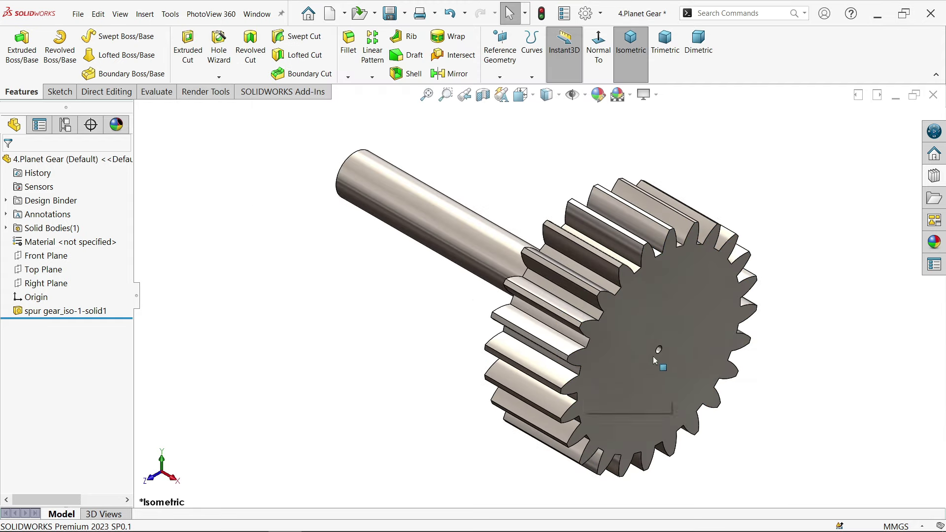
Step: Start a sketch on the gear's flat outer face and convert the small center bore's edge into a sketch circle
{"action": "left_click", "coordinate": [652, 357]}
{"action": "left_click", "coordinate": [688, 337]}
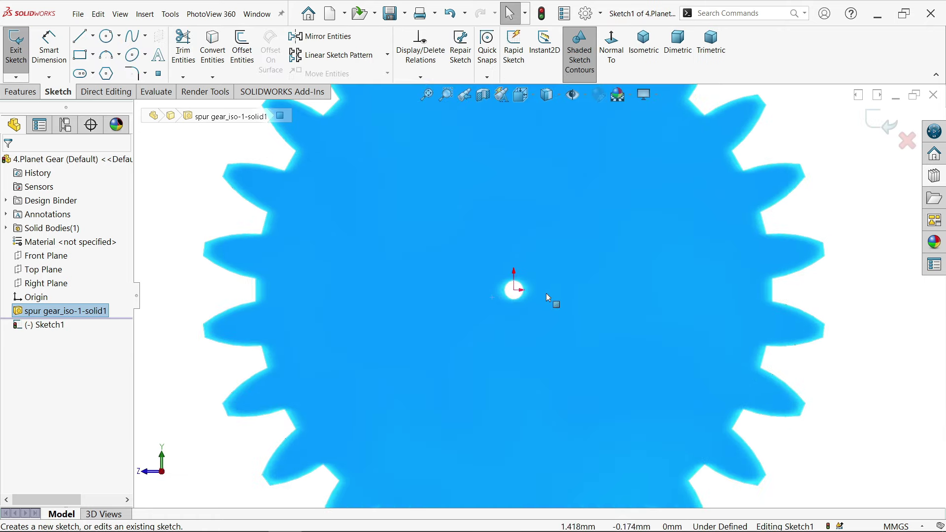
{"action": "left_click", "coordinate": [522, 296]}
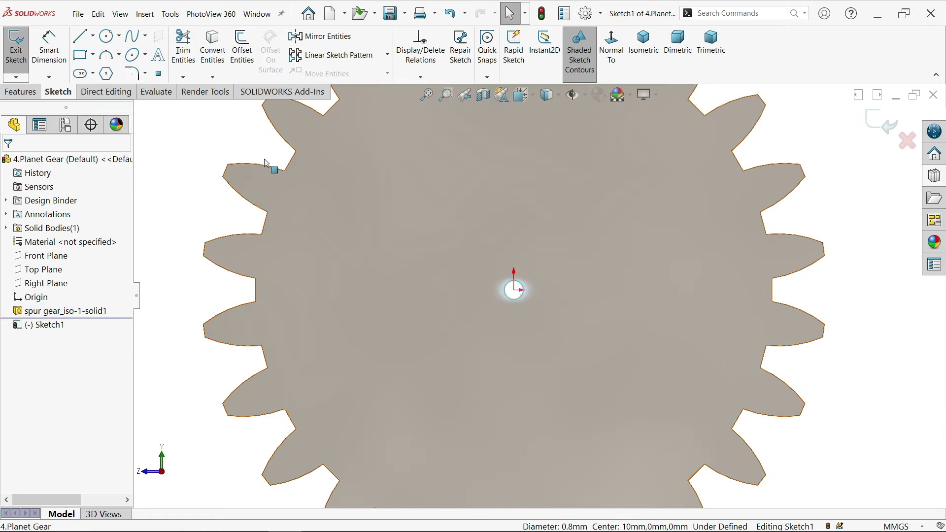
{"action": "left_click", "coordinate": [214, 57]}
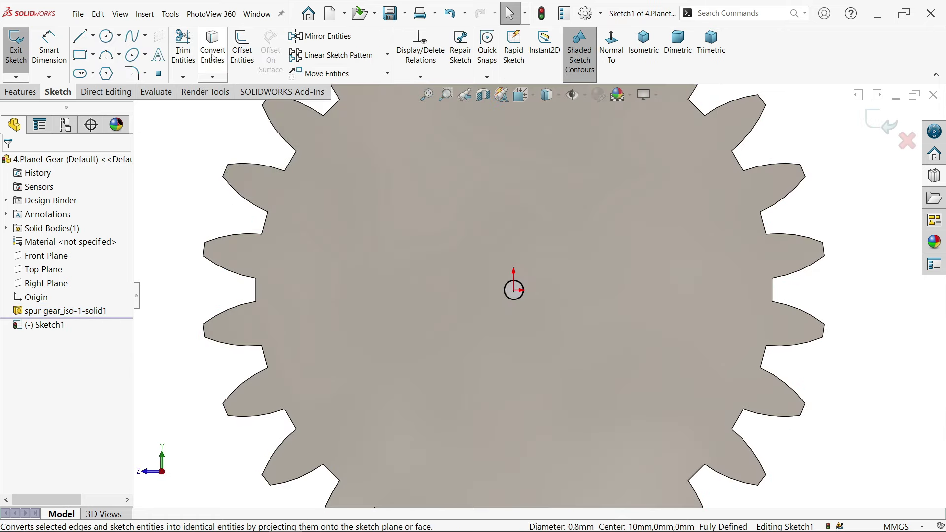
{"action": "scroll", "coordinate": [398, 237], "scroll_direction": "up", "scroll_amount": 2}
{"action": "middle_click_drag", "start_coordinate": [399, 238], "coordinate": [446, 250]}
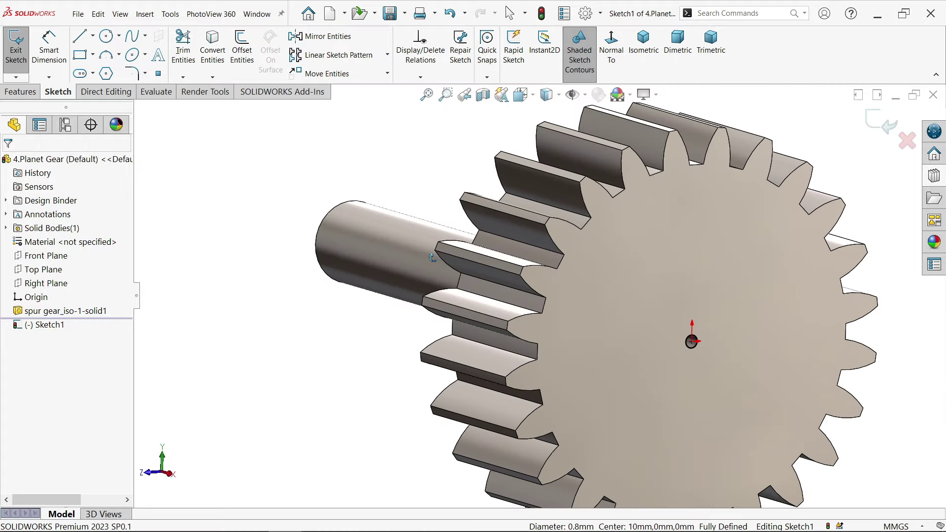
Step: Extrude the converted bore circle in the reversed direction Up To Surface, ending at the shaft's free end face, with merged result
{"action": "left_click", "coordinate": [20, 91]}
{"action": "left_click", "coordinate": [21, 49]}
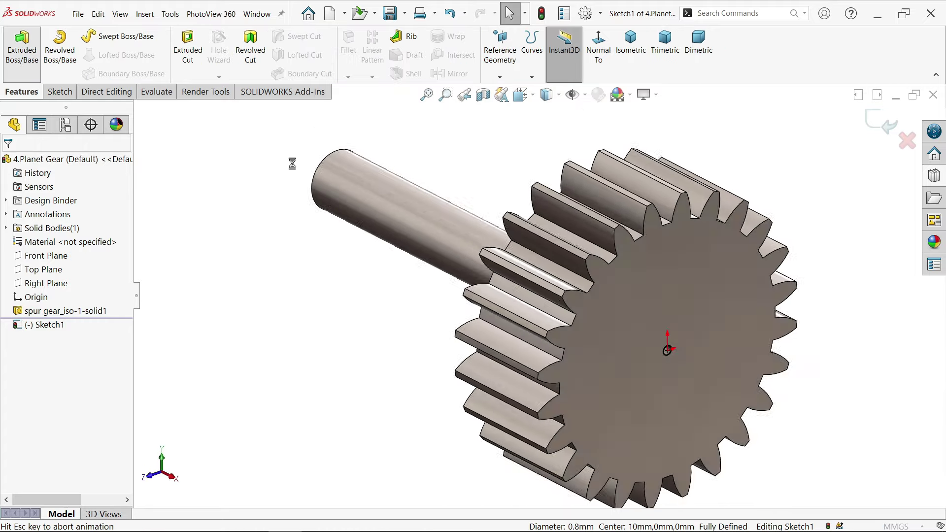
{"action": "left_click", "coordinate": [13, 237]}
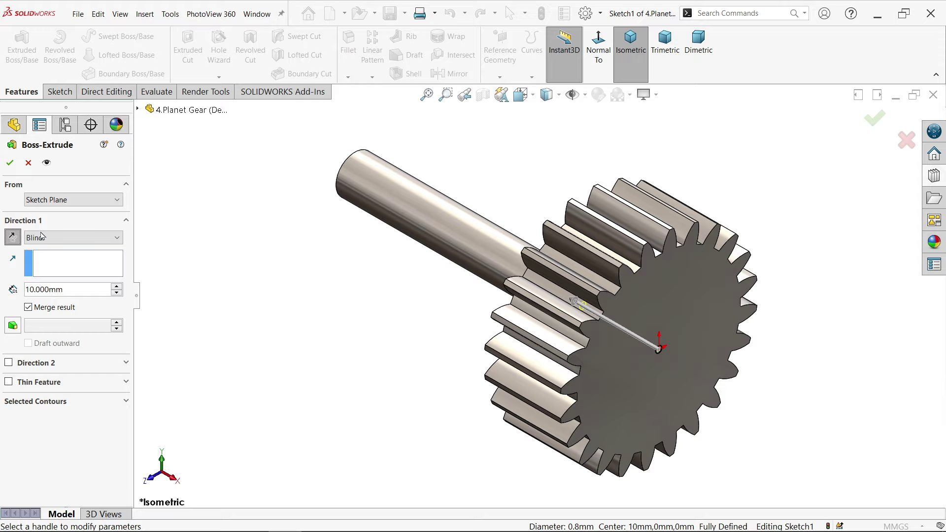
{"action": "left_click", "coordinate": [49, 238]}
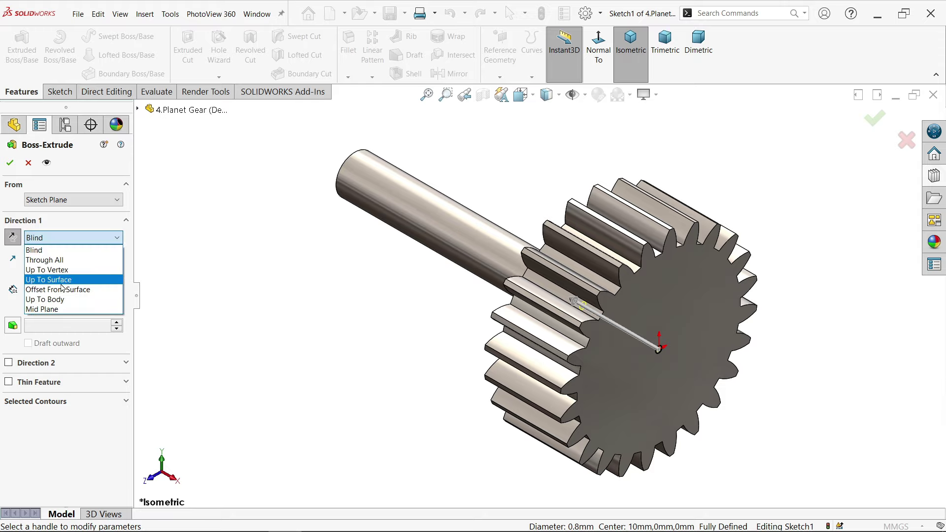
{"action": "left_click", "coordinate": [61, 284]}
{"action": "middle_click_drag", "start_coordinate": [197, 273], "coordinate": [325, 187]}
{"action": "left_click", "coordinate": [346, 199]}
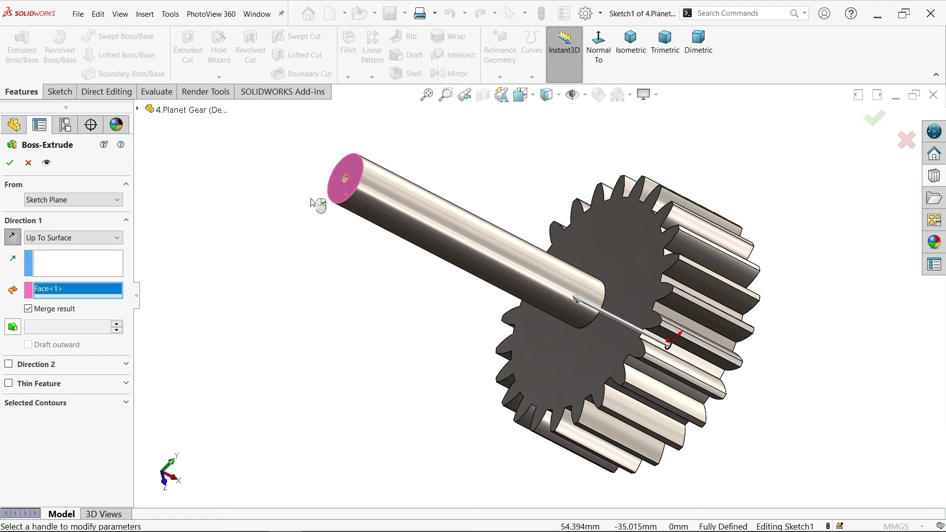
{"action": "left_click", "coordinate": [10, 163]}
Step: Start a sketch on the gear's flat outer face and draw an 18.75 mm diameter circle centered on the origin
{"action": "middle_click_drag", "start_coordinate": [395, 301], "coordinate": [322, 246]}
{"action": "left_click", "coordinate": [349, 285]}
{"action": "scroll", "coordinate": [364, 296], "scroll_direction": "up", "scroll_amount": 3}
{"action": "scroll", "coordinate": [755, 346], "scroll_direction": "down", "scroll_amount": 5}
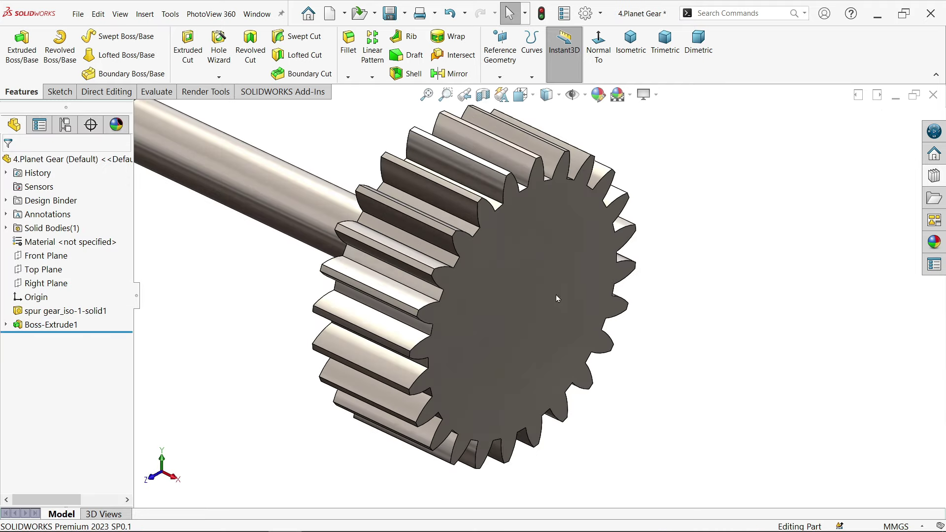
{"action": "left_click", "coordinate": [501, 301]}
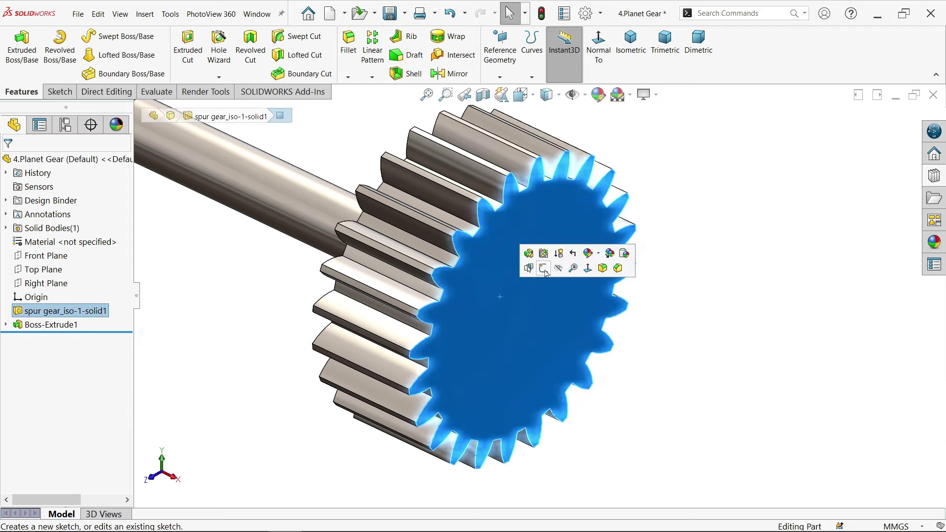
{"action": "left_click", "coordinate": [547, 274]}
{"action": "left_click", "coordinate": [106, 35]}
{"action": "scroll", "coordinate": [530, 305], "scroll_direction": "down", "scroll_amount": 3}
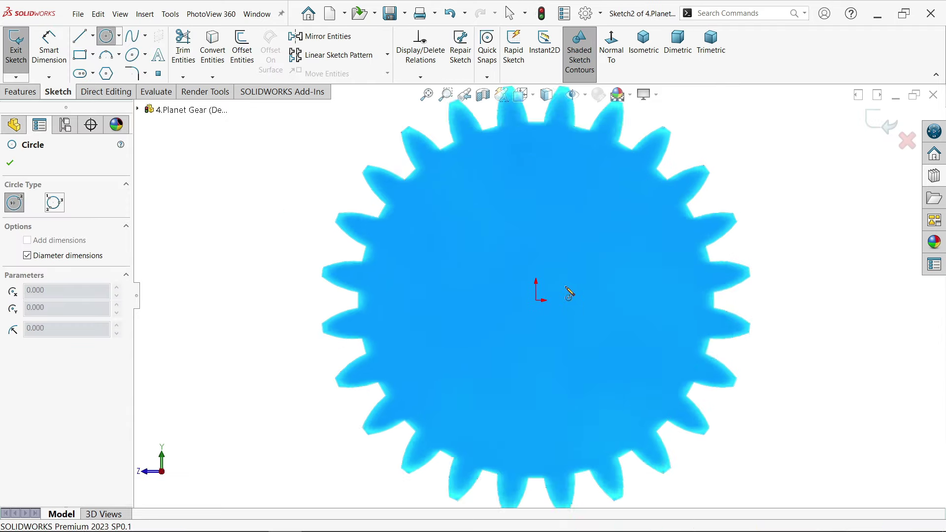
{"action": "left_click", "coordinate": [529, 304]}
{"action": "type", "text": "18."}
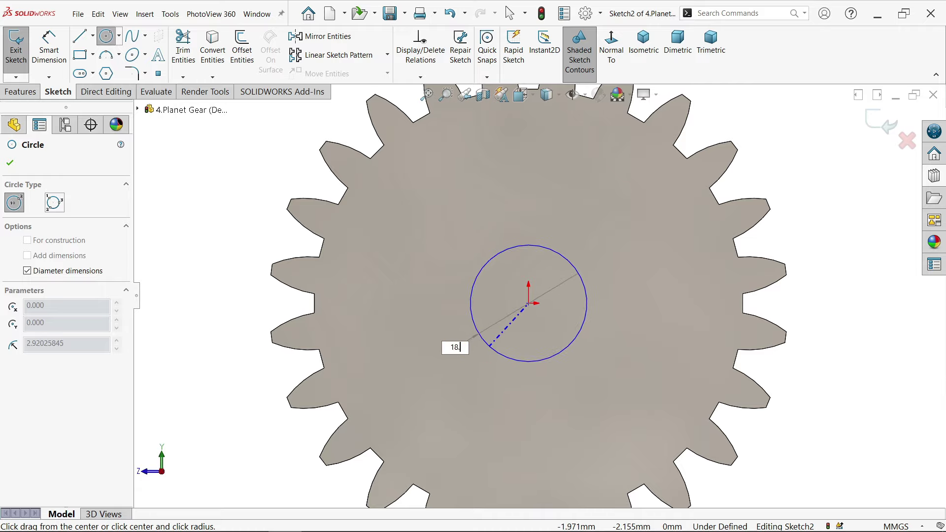
{"action": "type", "text": "75"}
{"action": "key", "text": "Return"}
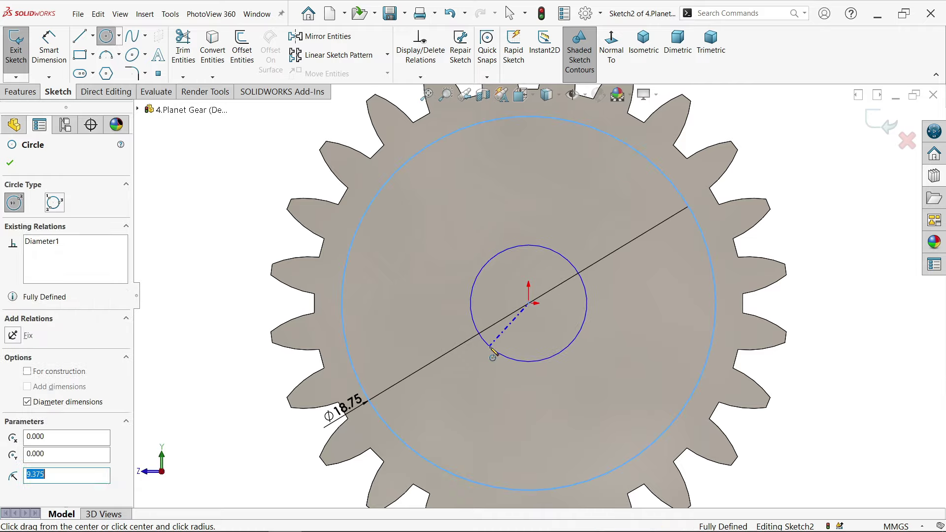
Step: Add a concentric 7.5 mm diameter circle at the origin inside the larger circle
{"action": "left_click", "coordinate": [529, 304]}
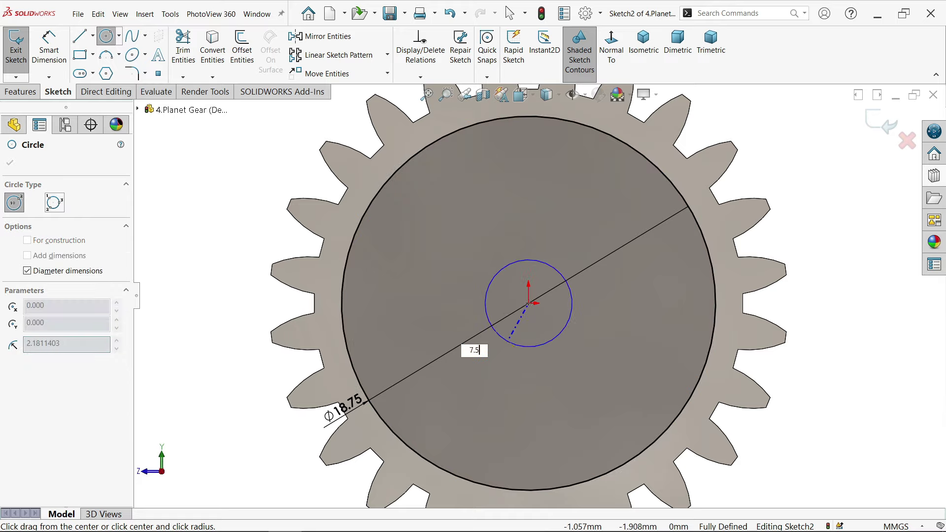
{"action": "key", "text": "Return"}
{"action": "right_click", "coordinate": [257, 225]}
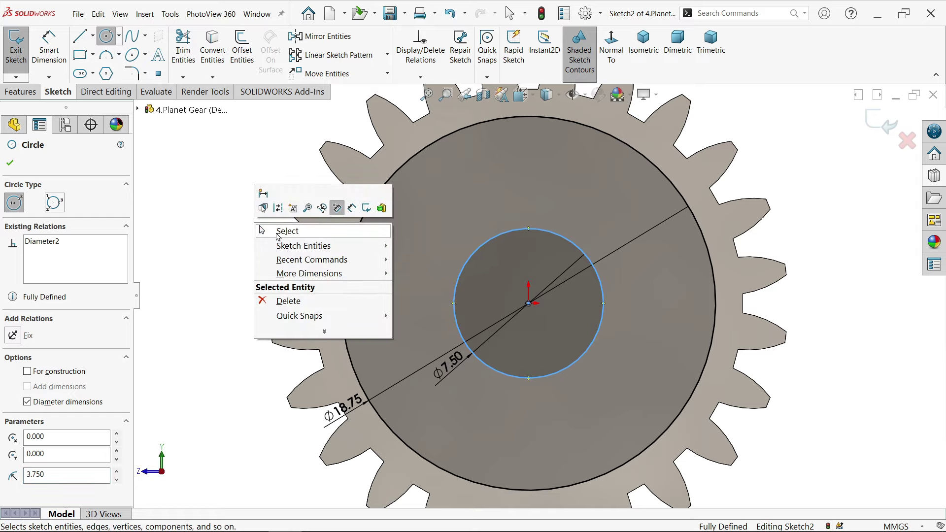
{"action": "left_click", "coordinate": [278, 235]}
Step: Cut the ring between the two sketch circles 1.5 mm deep into the gear face with a blind Extruded Cut
{"action": "left_click", "coordinate": [20, 92]}
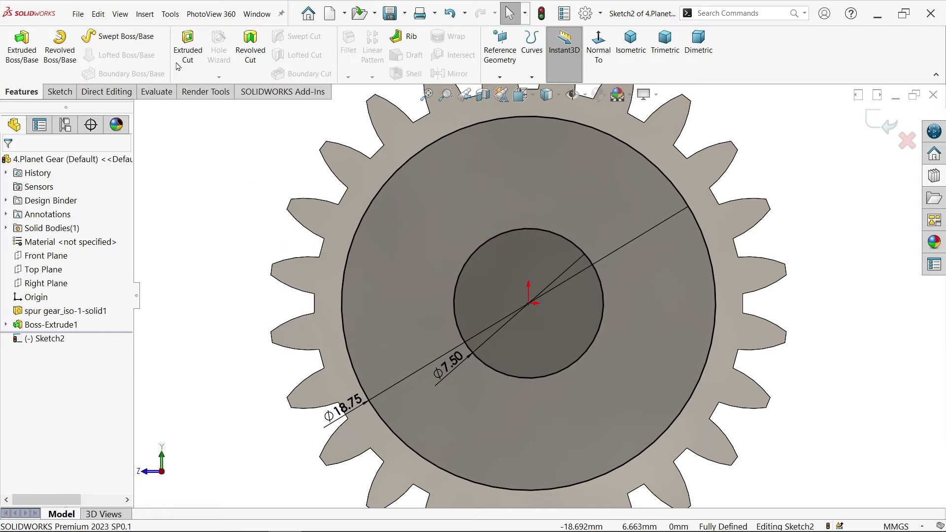
{"action": "left_click", "coordinate": [188, 49]}
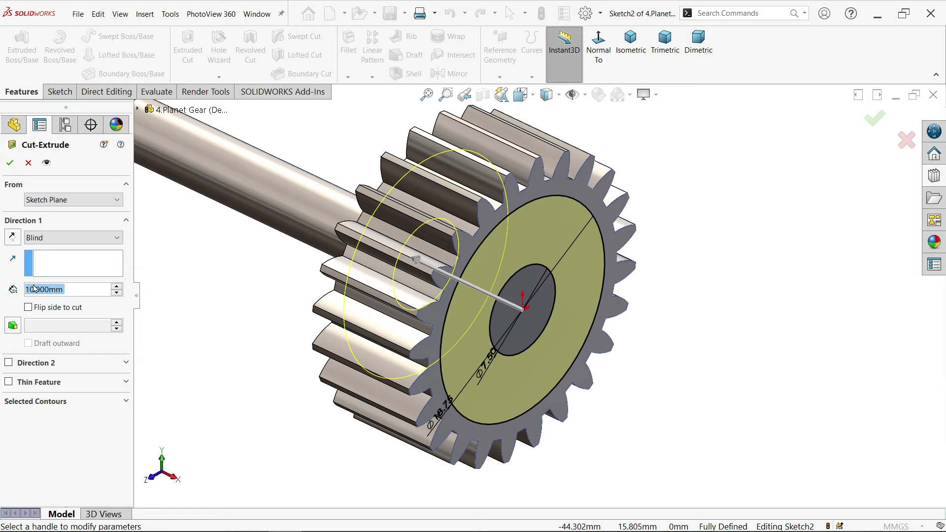
{"action": "type", "text": "1.5"}
{"action": "key", "text": "Return"}
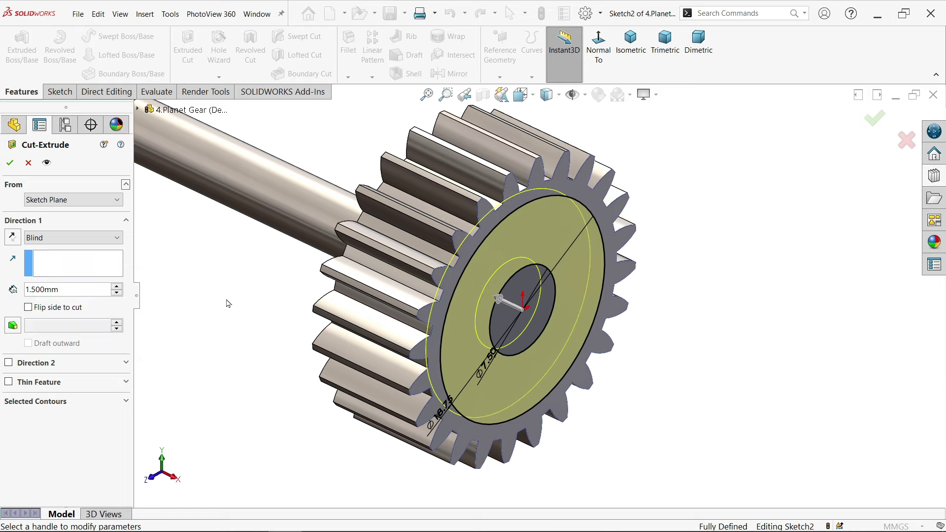
{"action": "scroll", "coordinate": [232, 283], "scroll_direction": "down", "scroll_amount": 1}
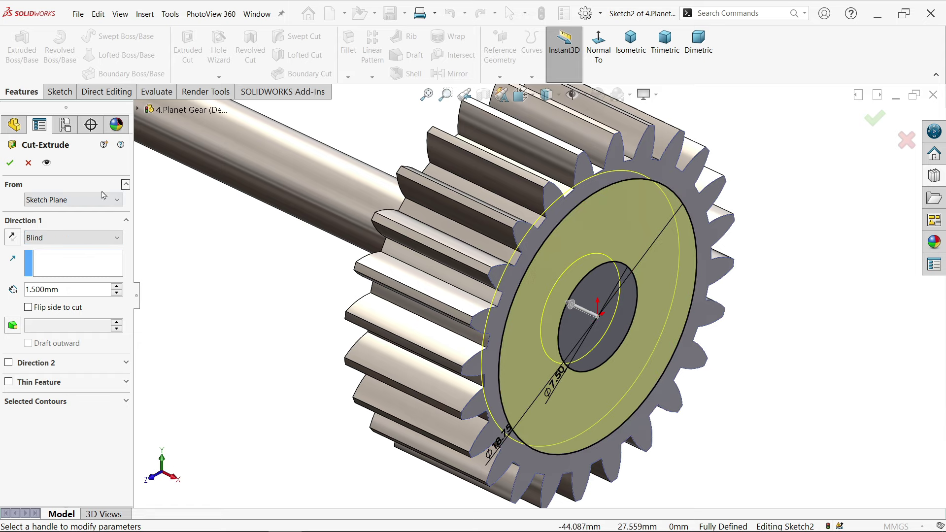
{"action": "left_click", "coordinate": [9, 164]}
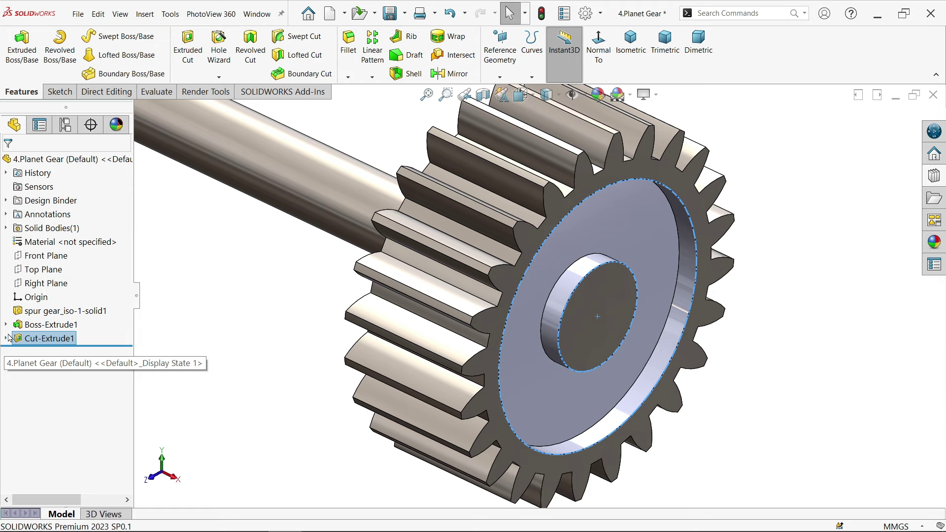
Step: Start another Extruded Cut from the same ring sketch, with the gear's shaft-side face as its start surface
{"action": "left_click", "coordinate": [7, 339]}
{"action": "left_click", "coordinate": [48, 352]}
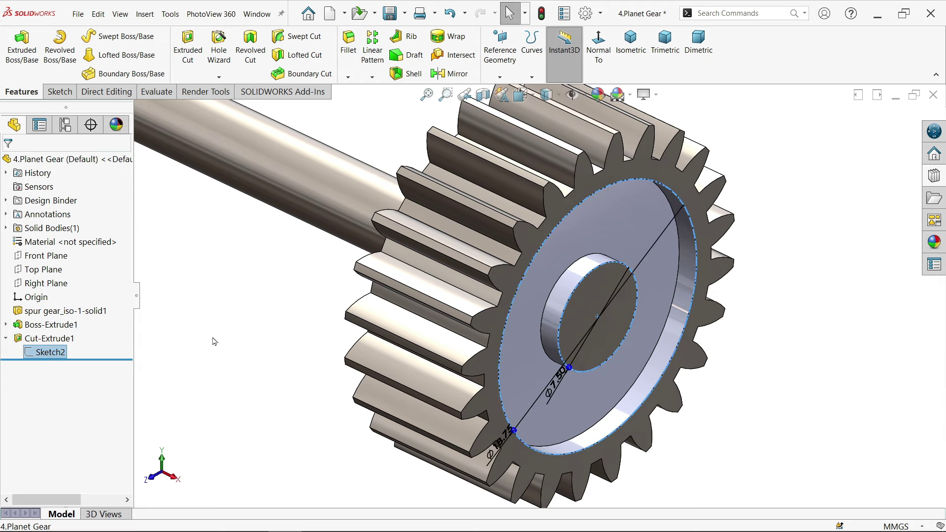
{"action": "left_click", "coordinate": [188, 49]}
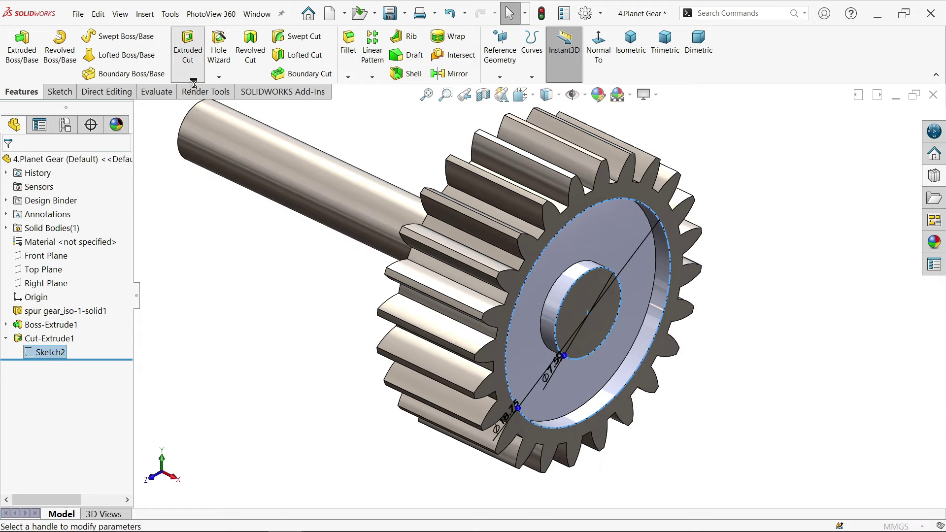
{"action": "left_click", "coordinate": [79, 205]}
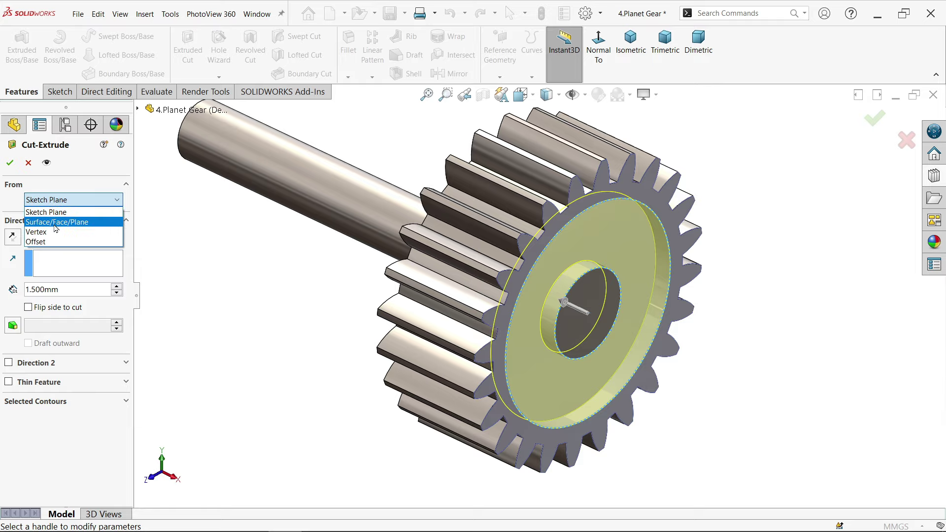
{"action": "left_click", "coordinate": [44, 219]}
{"action": "middle_click_drag", "start_coordinate": [196, 288], "coordinate": [258, 306]}
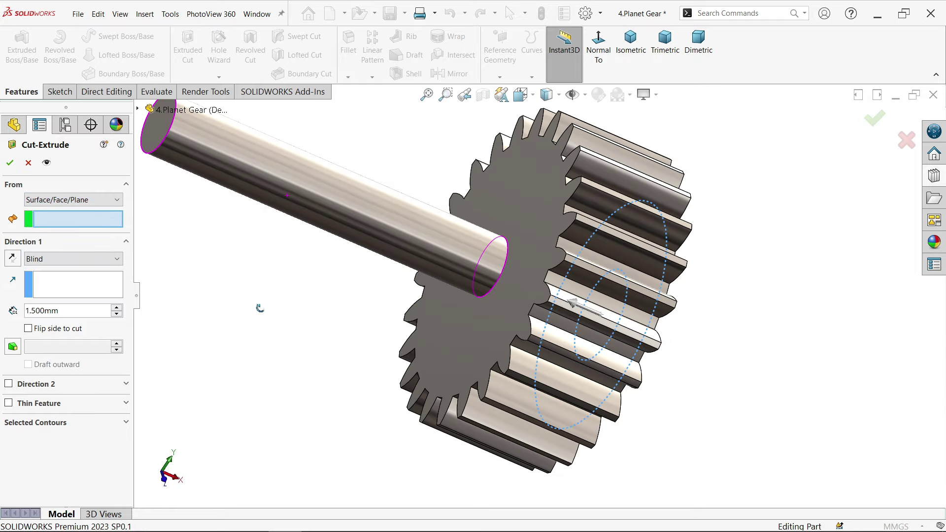
{"action": "left_click", "coordinate": [495, 335]}
Step: Reverse the cut direction into the gear and finish the 1.5 mm blind recess on the shaft side
{"action": "middle_click_drag", "start_coordinate": [310, 399], "coordinate": [302, 397]}
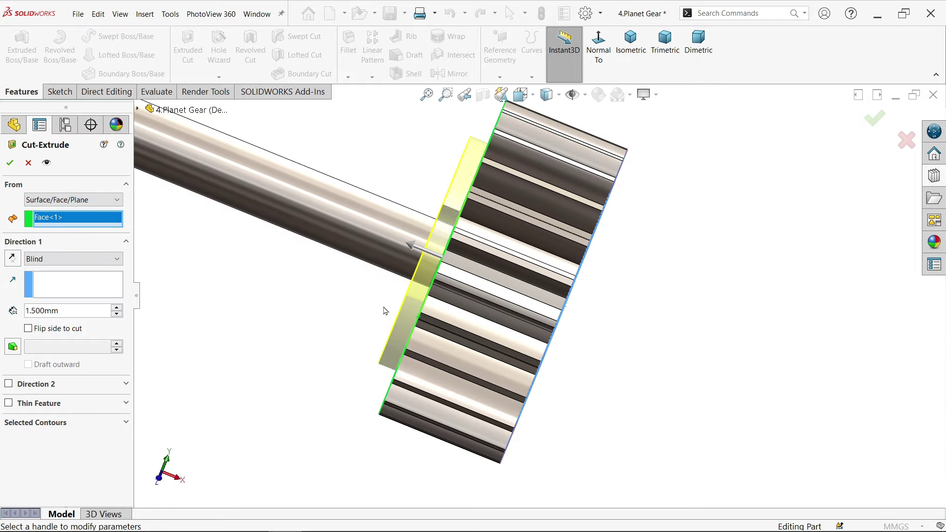
{"action": "scroll", "coordinate": [384, 310], "scroll_direction": "down", "scroll_amount": 3}
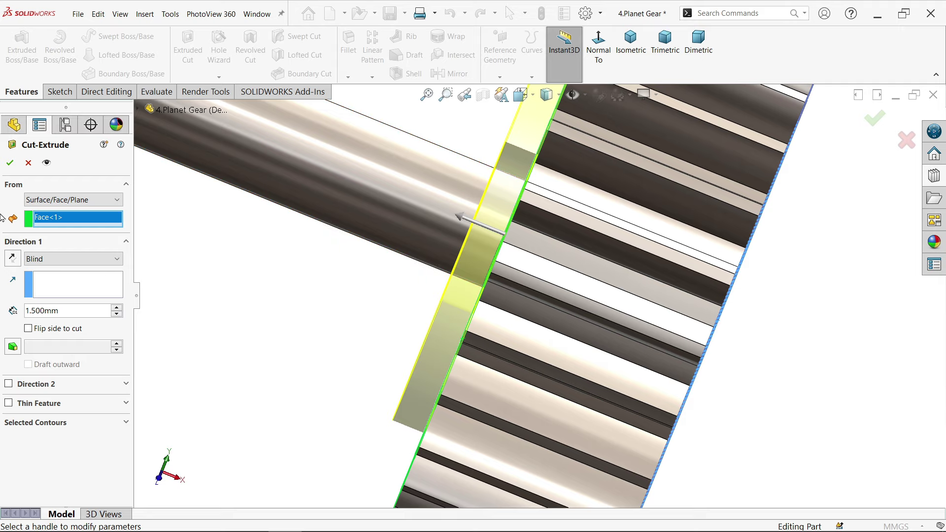
{"action": "left_click", "coordinate": [10, 262]}
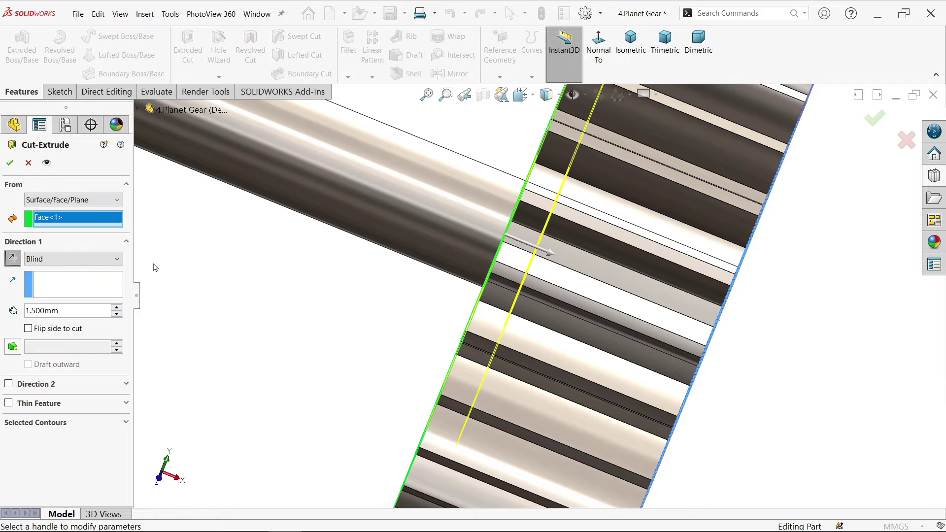
{"action": "scroll", "coordinate": [216, 291], "scroll_direction": "up", "scroll_amount": 2}
{"action": "middle_click_drag", "start_coordinate": [277, 308], "coordinate": [302, 320]}
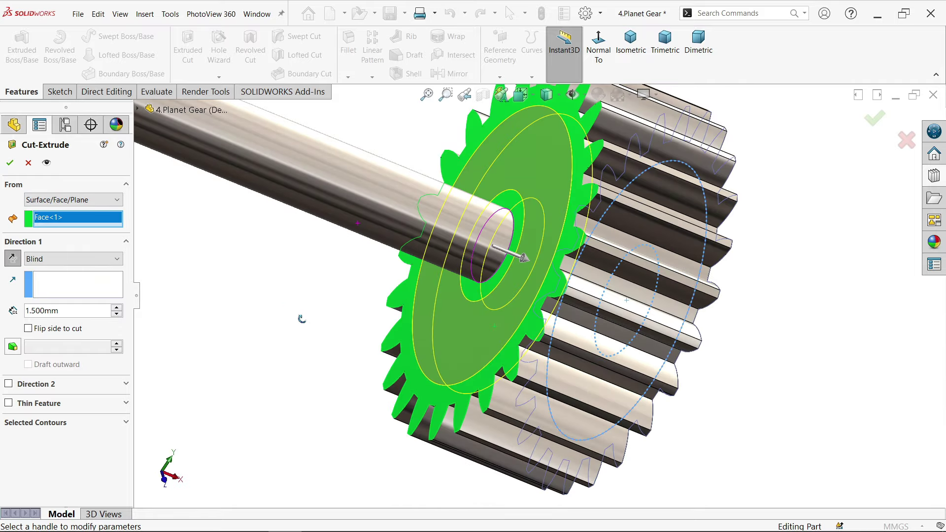
{"action": "left_click", "coordinate": [15, 164]}
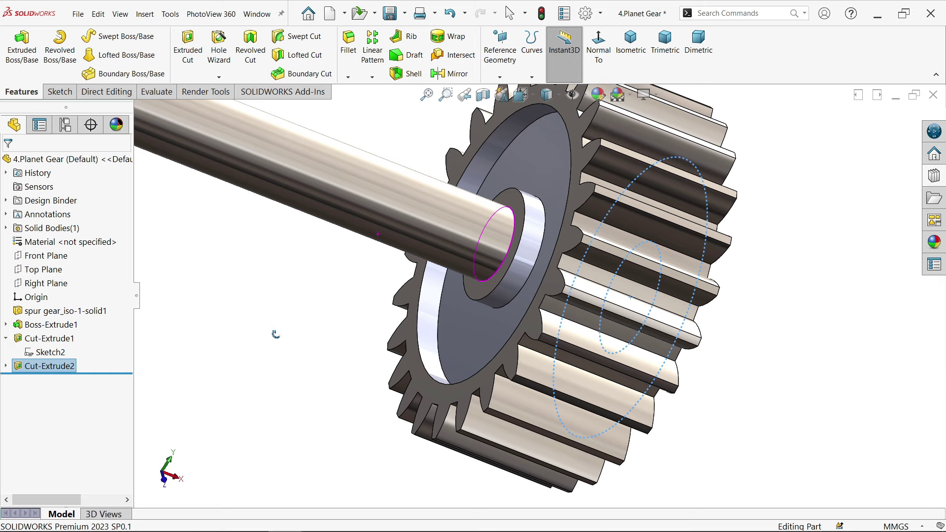
Step: Set up a 0.25 mm by 45° chamfer on the inner and outer cylindrical walls of the shaft-side recess
{"action": "left_click", "coordinate": [348, 76]}
{"action": "left_click", "coordinate": [367, 106]}
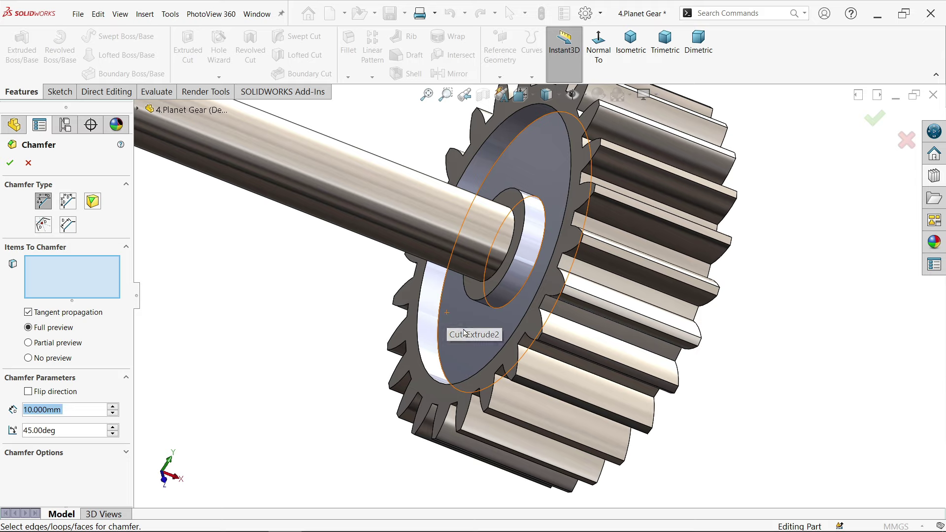
{"action": "type", "text": "0.25"}
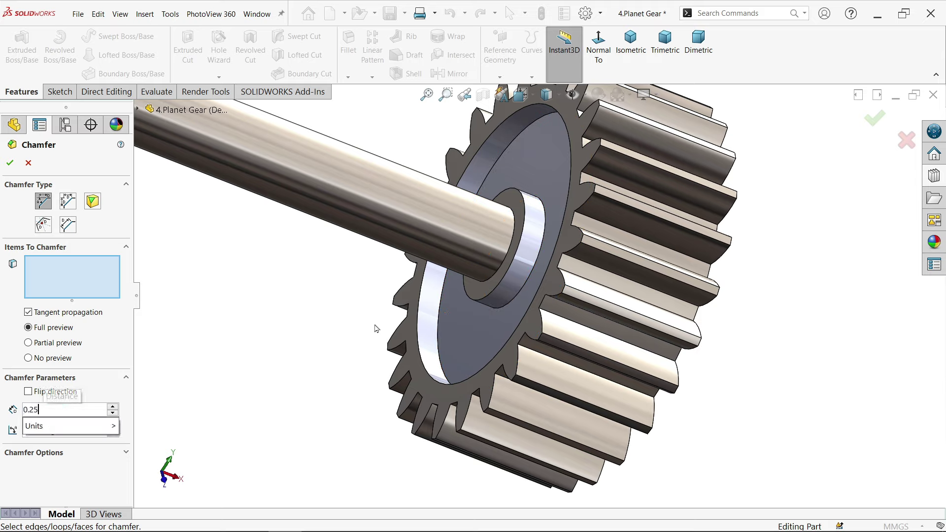
{"action": "key", "text": "Return"}
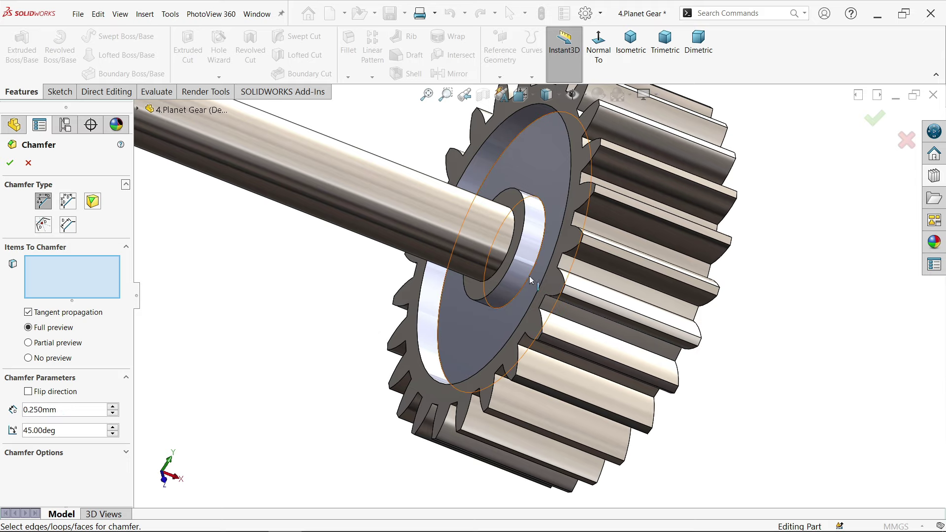
{"action": "left_click", "coordinate": [512, 291]}
{"action": "left_click", "coordinate": [444, 325]}
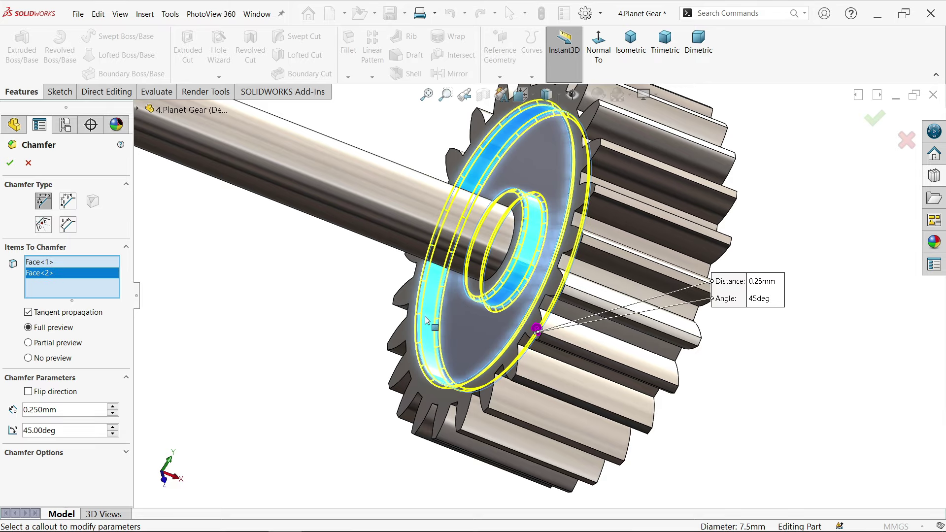
Step: Add the hub and rim walls of the opposite recess to the chamfer and complete it
{"action": "scroll", "coordinate": [628, 349], "scroll_direction": "up", "scroll_amount": 3}
{"action": "middle_click_drag", "start_coordinate": [631, 348], "coordinate": [685, 338]}
{"action": "scroll", "coordinate": [685, 338], "scroll_direction": "down", "scroll_amount": 5}
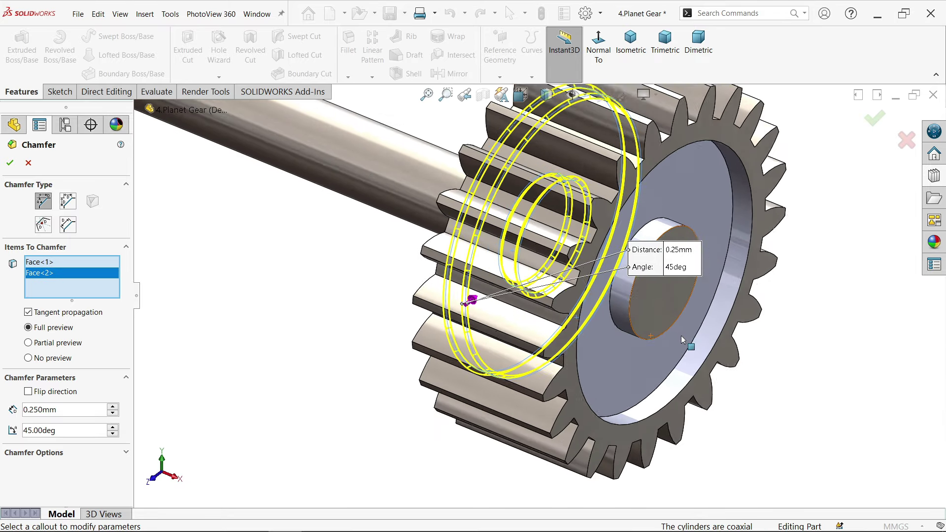
{"action": "left_click", "coordinate": [600, 298]}
{"action": "left_click", "coordinate": [682, 370]}
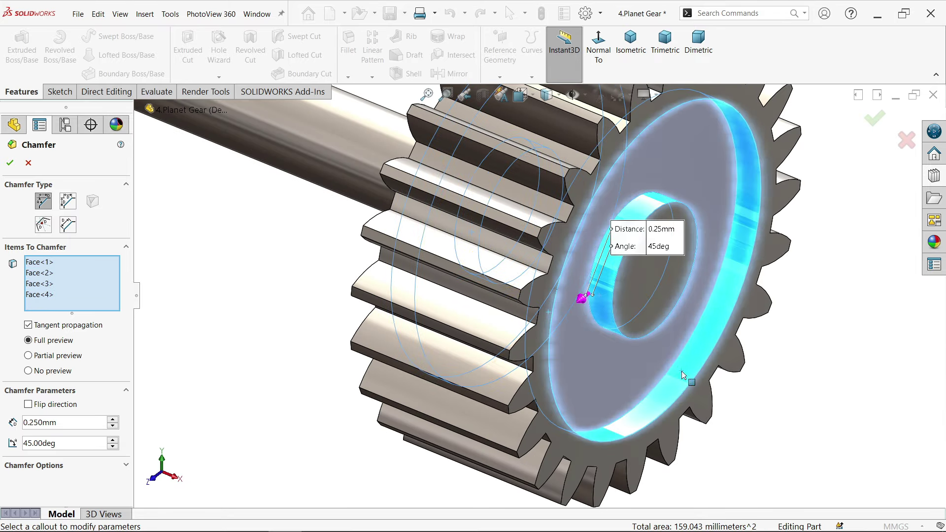
{"action": "left_click", "coordinate": [11, 161]}
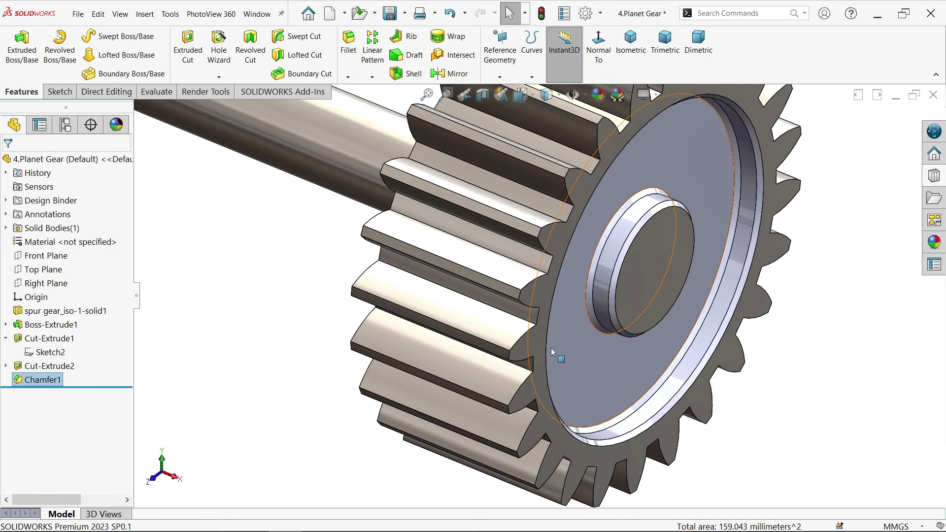
Step: Check the planet gear's shaft and threaded-end dimensions in the Planetary Gear1.png drawing, and return to the part's shaft end face
{"action": "scroll", "coordinate": [551, 348], "scroll_direction": "up", "scroll_amount": 3}
{"action": "key", "text": "alt+Tab"}
{"action": "scroll", "coordinate": [382, 308], "scroll_direction": "up", "scroll_amount": 3}
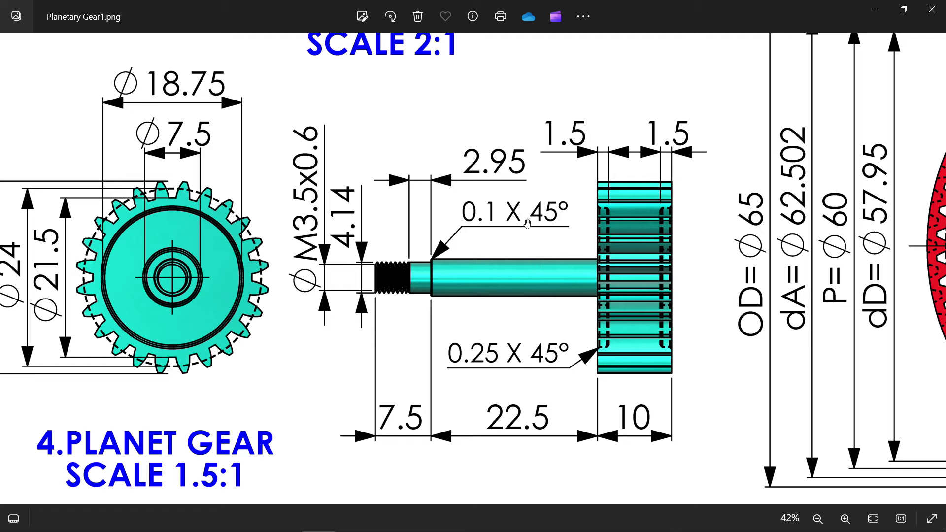
{"action": "left_click", "coordinate": [876, 9]}
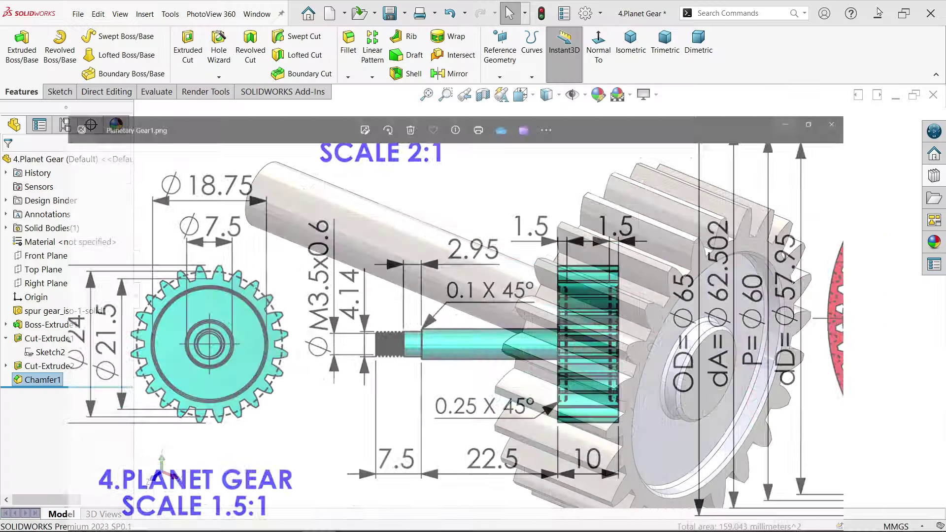
{"action": "middle_click_drag", "start_coordinate": [454, 284], "coordinate": [433, 276]}
{"action": "scroll", "coordinate": [320, 216], "scroll_direction": "down", "scroll_amount": 3}
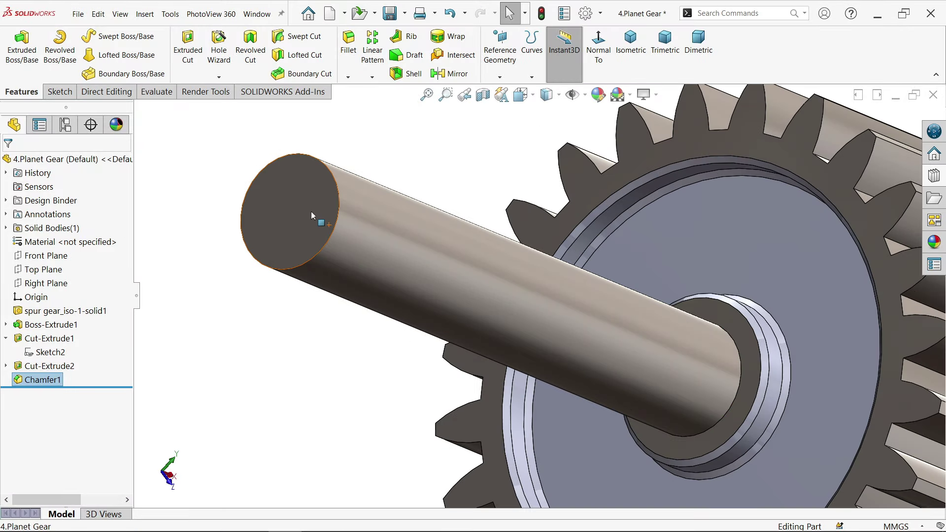
Step: Sketch a 3.5 mm diameter circle centred on the origin on the planet gear's shaft end face
{"action": "left_click", "coordinate": [316, 212]}
{"action": "left_click", "coordinate": [355, 183]}
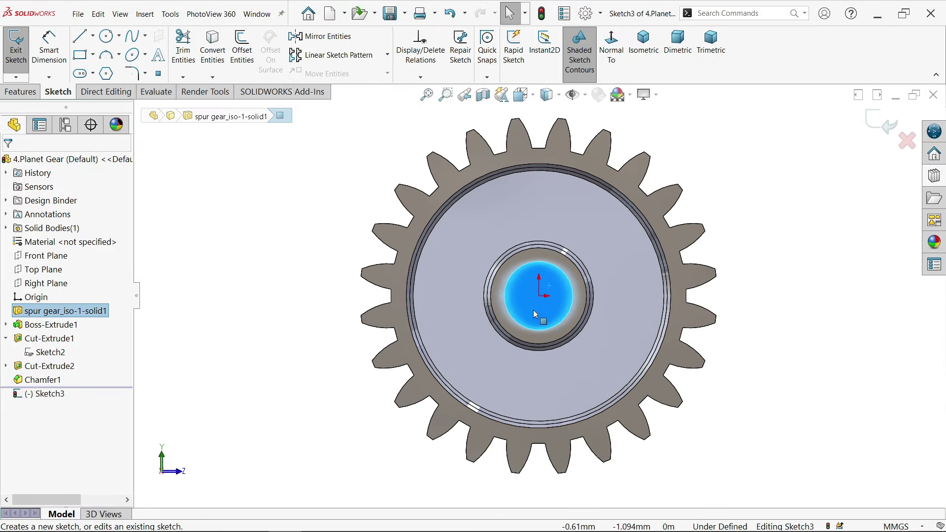
{"action": "left_click", "coordinate": [107, 37]}
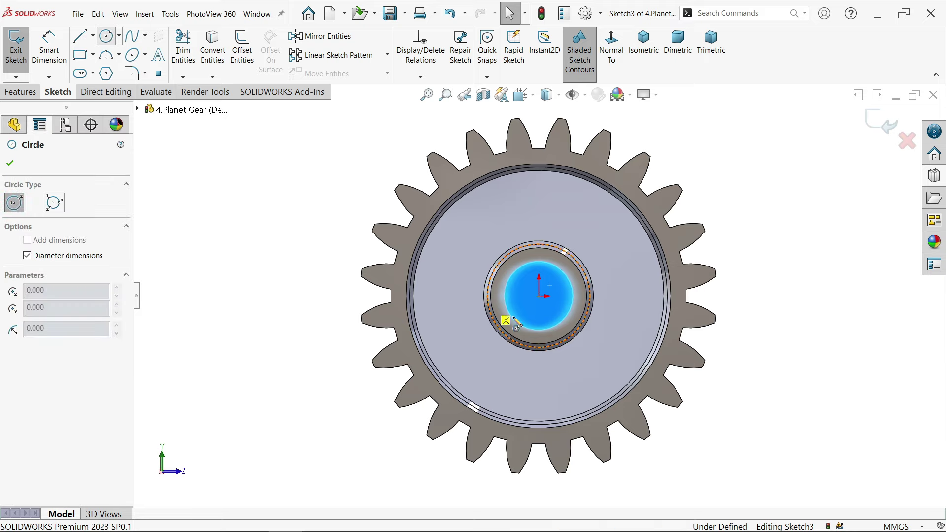
{"action": "left_click", "coordinate": [539, 296]}
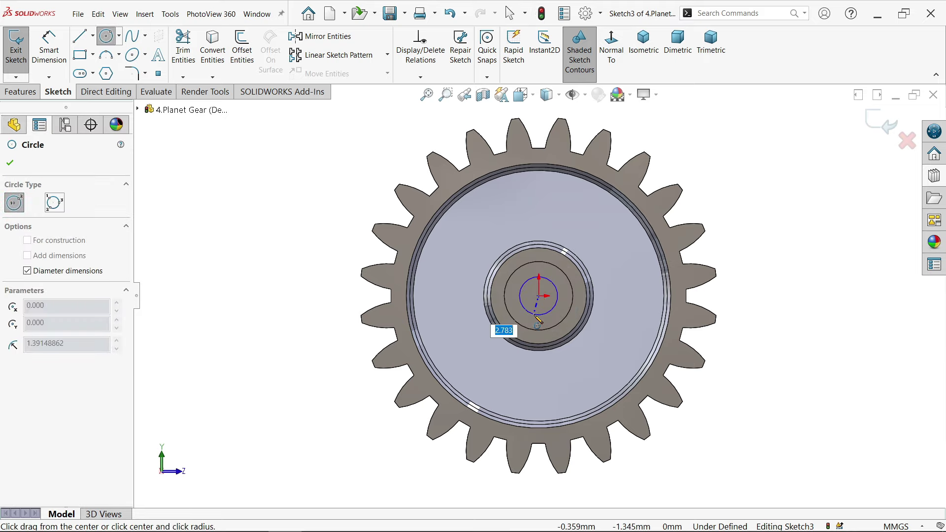
{"action": "type", "text": "3.5"}
{"action": "key", "text": "Return"}
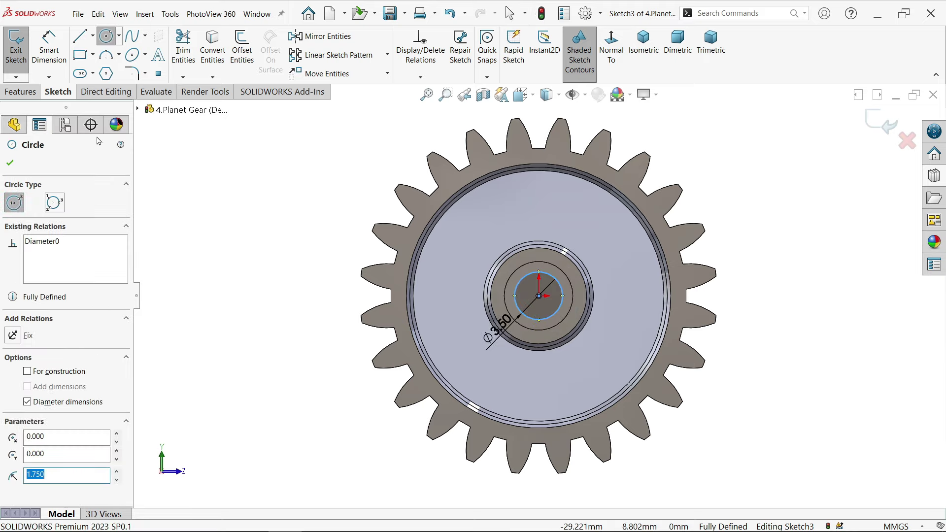
Step: Cut the shaft end 7.5 mm deep with the cut side flipped, removing the material outside the 3.5 mm circle
{"action": "left_click", "coordinate": [21, 91]}
{"action": "left_click", "coordinate": [188, 48]}
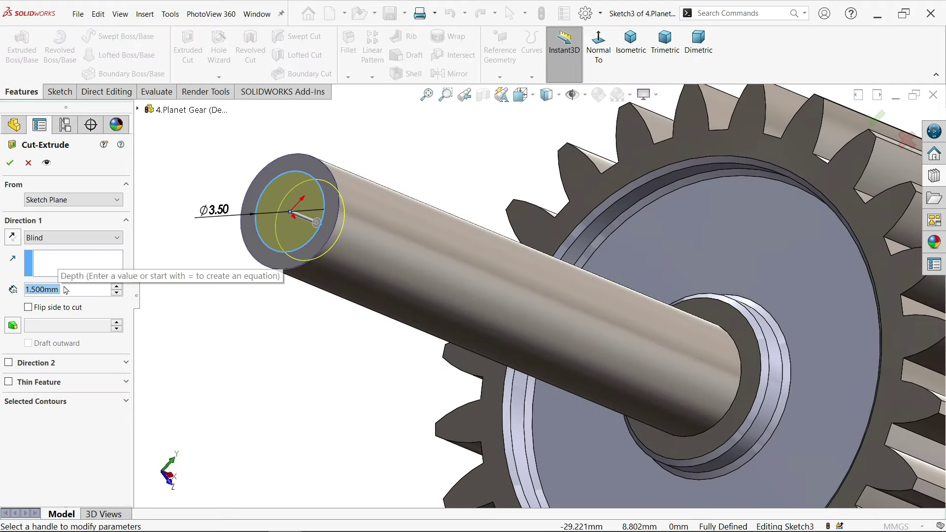
{"action": "type", "text": "3."}
{"action": "key", "text": "BackSpace"}
{"action": "key", "text": "BackSpace"}
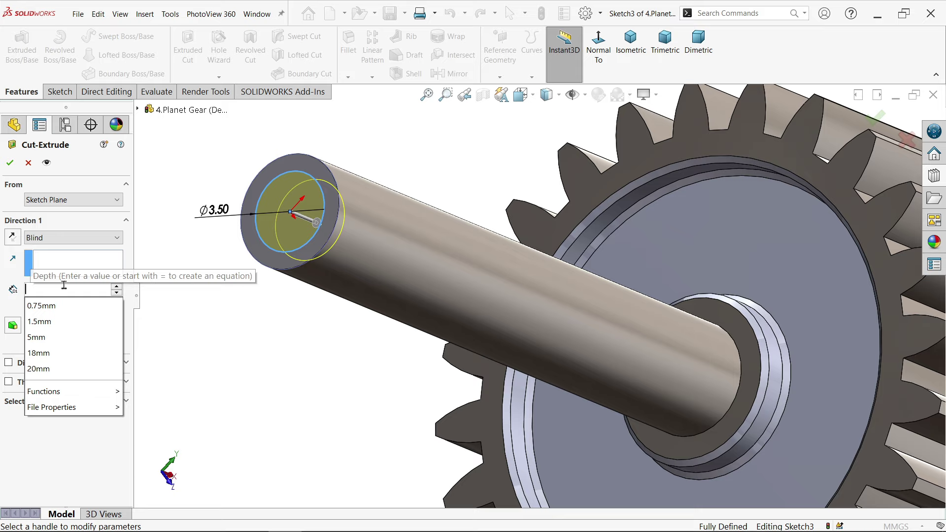
{"action": "type", "text": "7.5"}
{"action": "key", "text": "Return"}
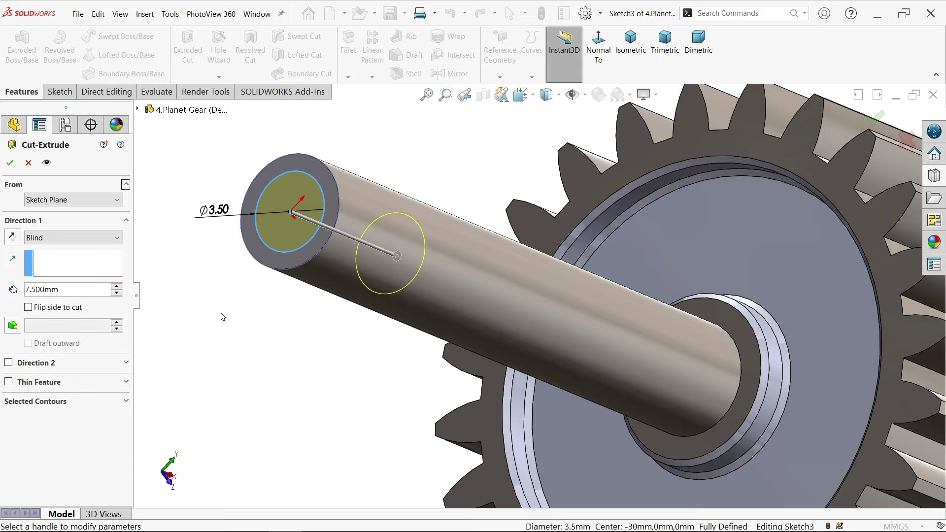
{"action": "left_click", "coordinate": [53, 314]}
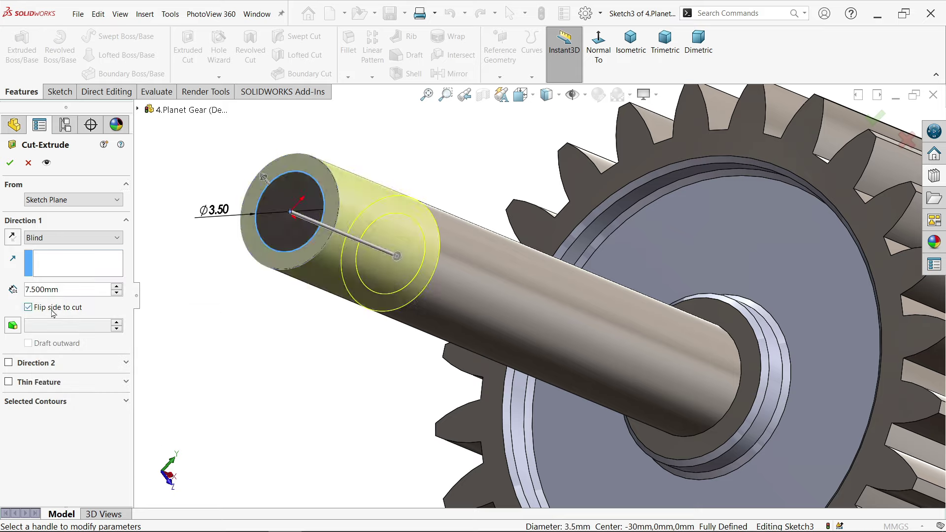
{"action": "left_click", "coordinate": [10, 162]}
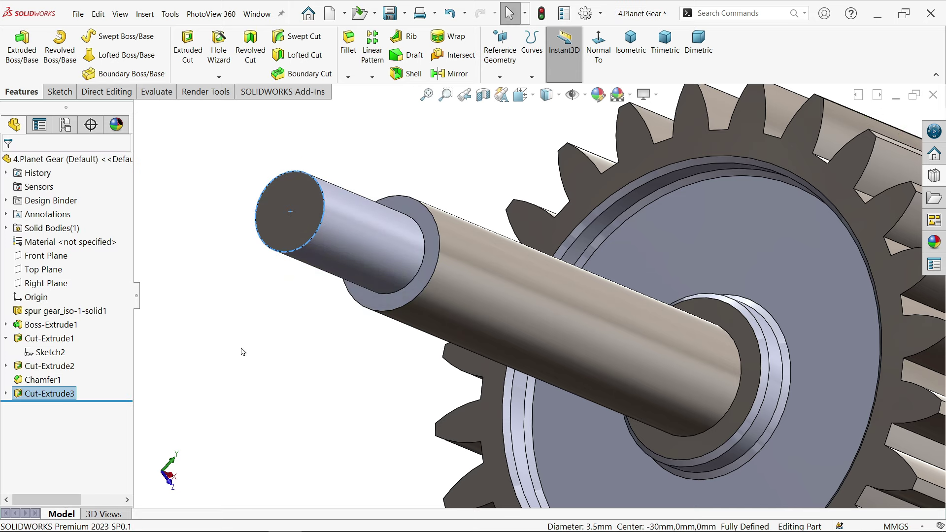
Step: Set up a Thread feature on the reduced shaft end, starting at its shoulder edge and running up to the end face
{"action": "middle_click_drag", "start_coordinate": [243, 353], "coordinate": [220, 338]}
{"action": "left_click", "coordinate": [334, 154]}
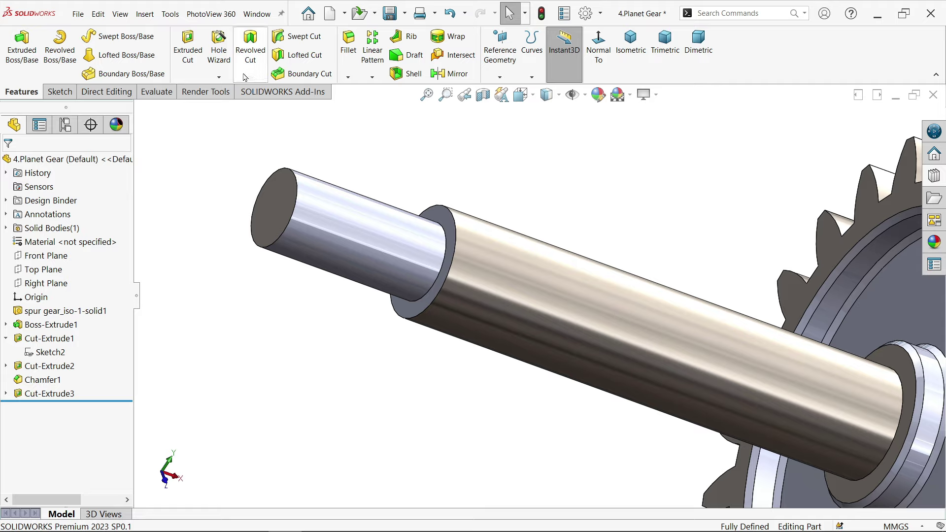
{"action": "left_click", "coordinate": [219, 79]}
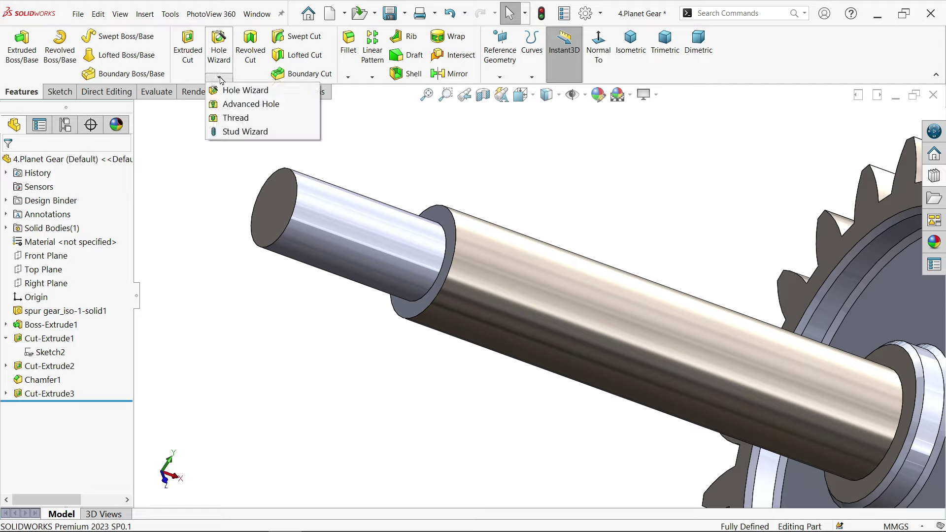
{"action": "left_click", "coordinate": [235, 117]}
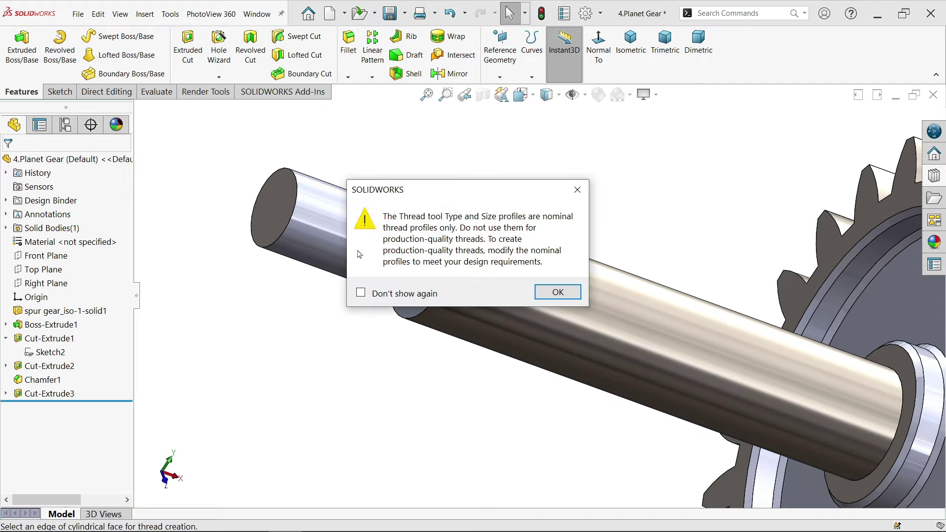
{"action": "left_click", "coordinate": [548, 294]}
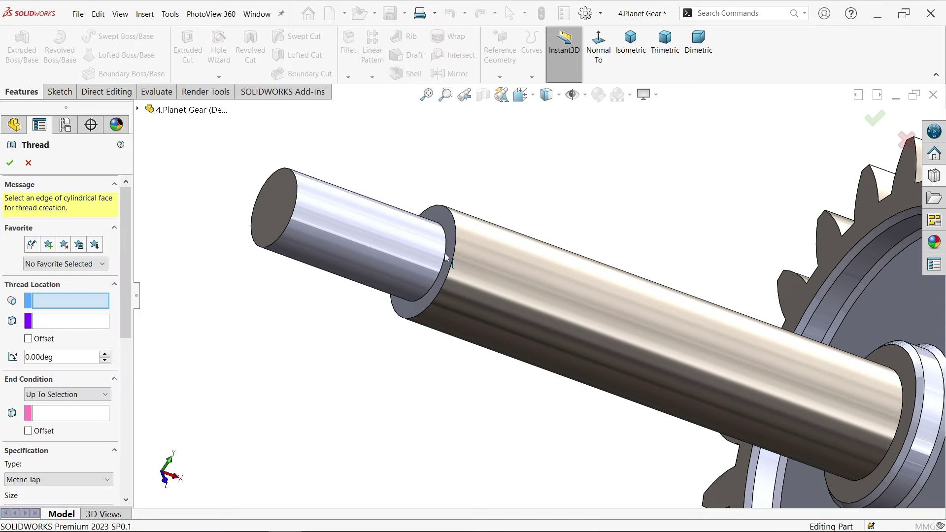
{"action": "left_click", "coordinate": [401, 247]}
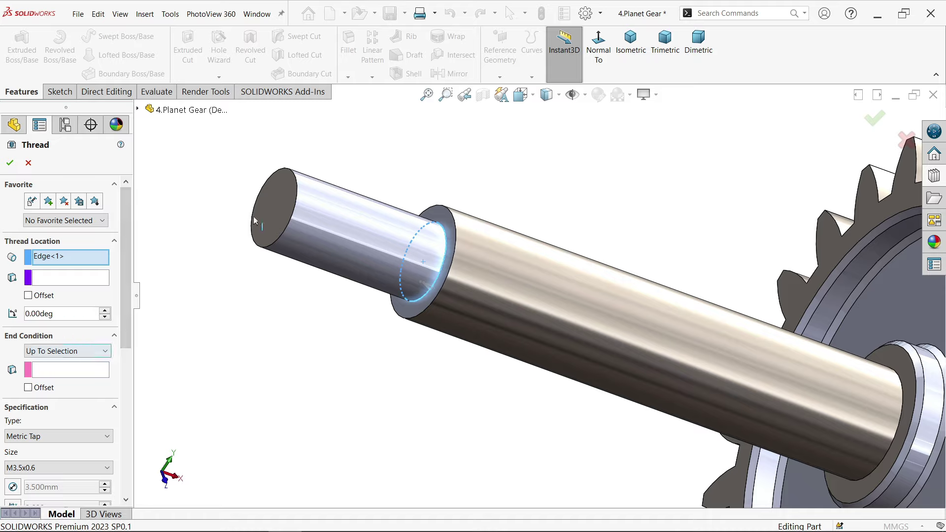
{"action": "left_click", "coordinate": [54, 375]}
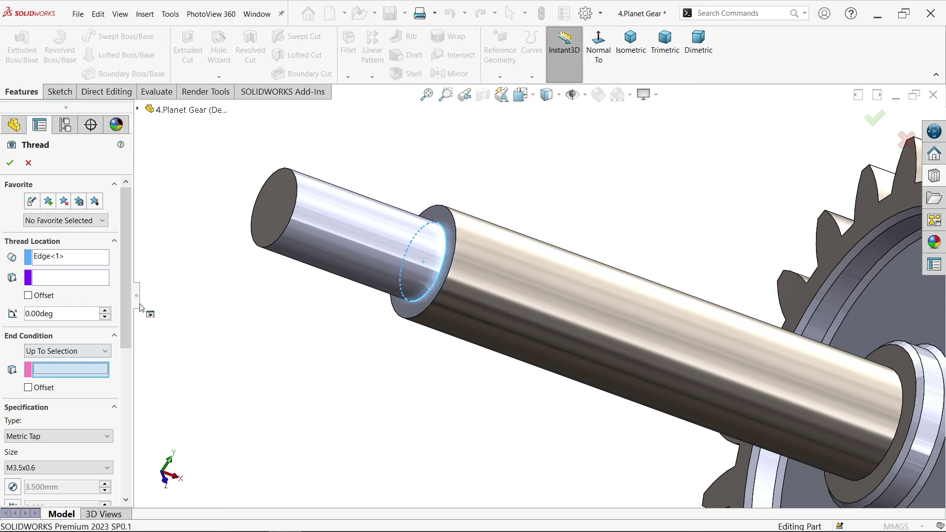
{"action": "left_click", "coordinate": [274, 207]}
{"action": "scroll", "coordinate": [247, 298], "scroll_direction": "down", "scroll_amount": 5}
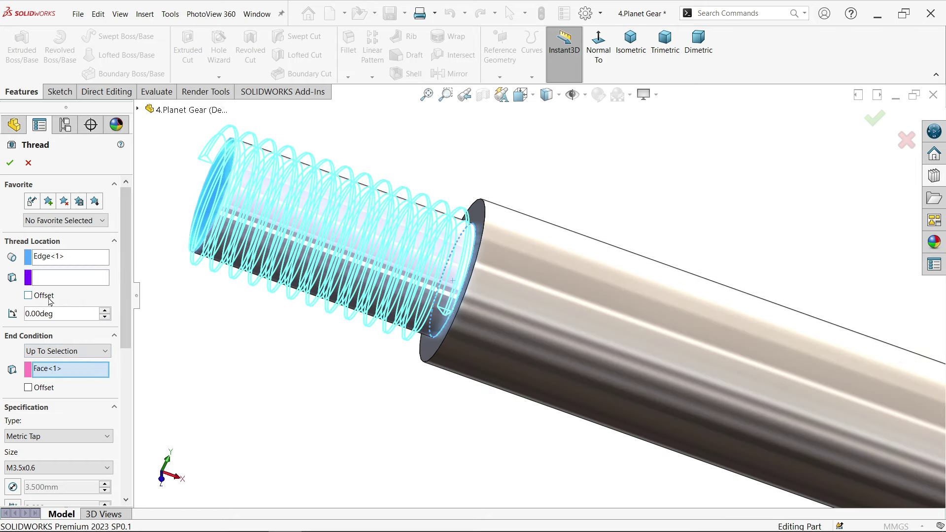
Step: Offset the thread start by 2.5 mm and complete the M3.5x0.6 thread using the extrude thread method
{"action": "left_click", "coordinate": [28, 296]}
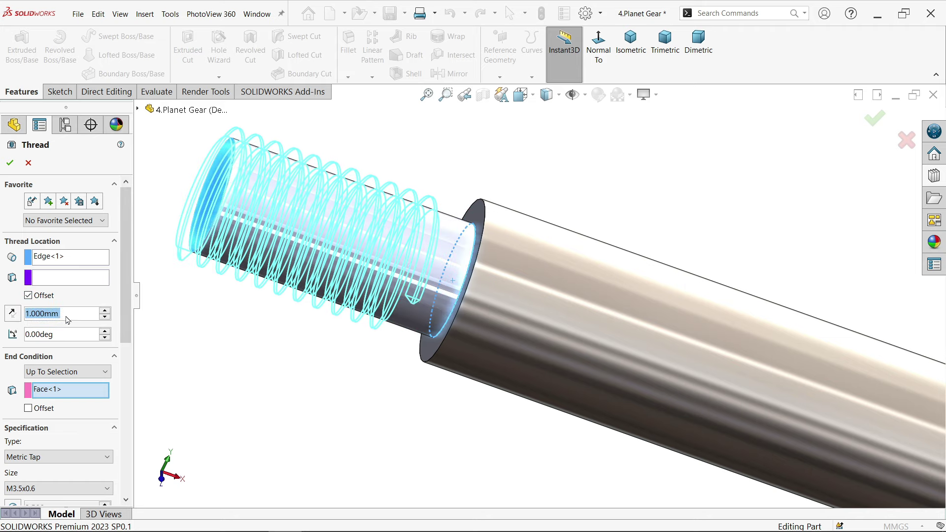
{"action": "type", "text": "2.5"}
{"action": "key", "text": "Return"}
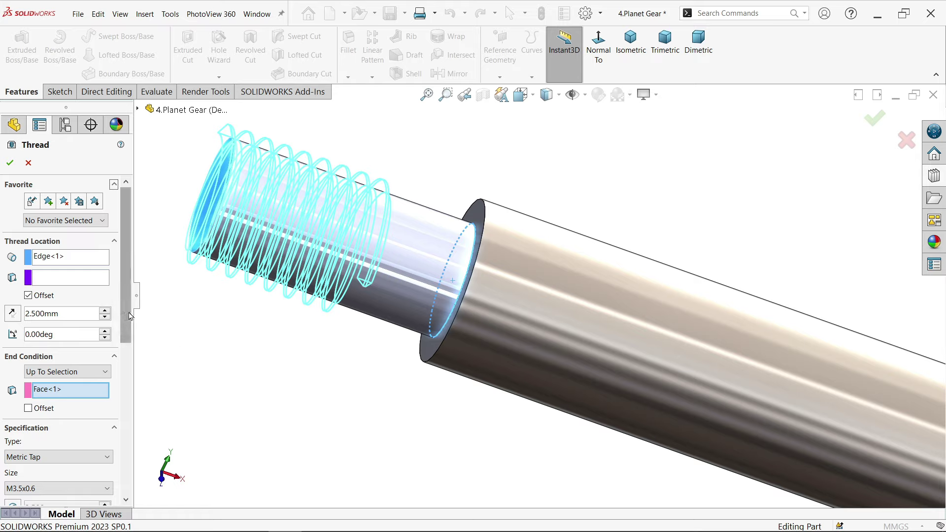
{"action": "left_click_drag", "start_coordinate": [129, 316], "coordinate": [121, 397]}
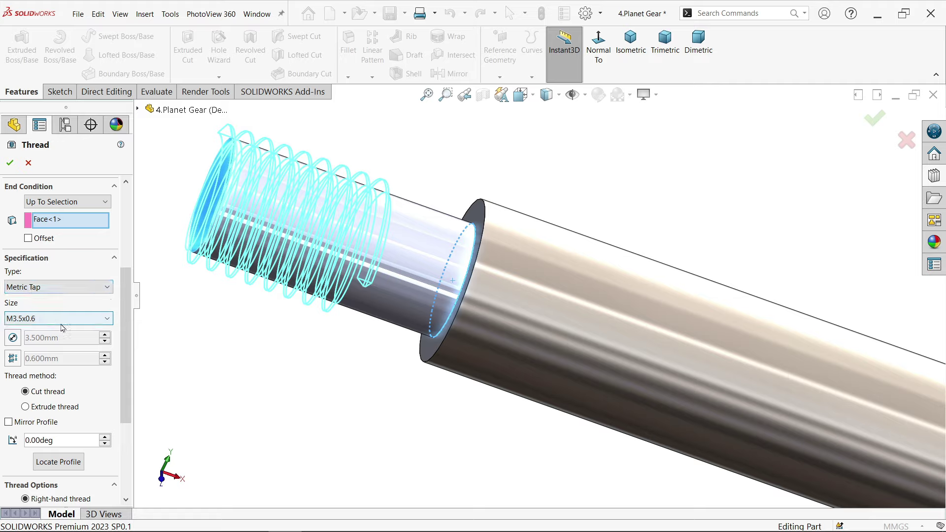
{"action": "scroll", "coordinate": [61, 328], "scroll_direction": "down", "scroll_amount": 3}
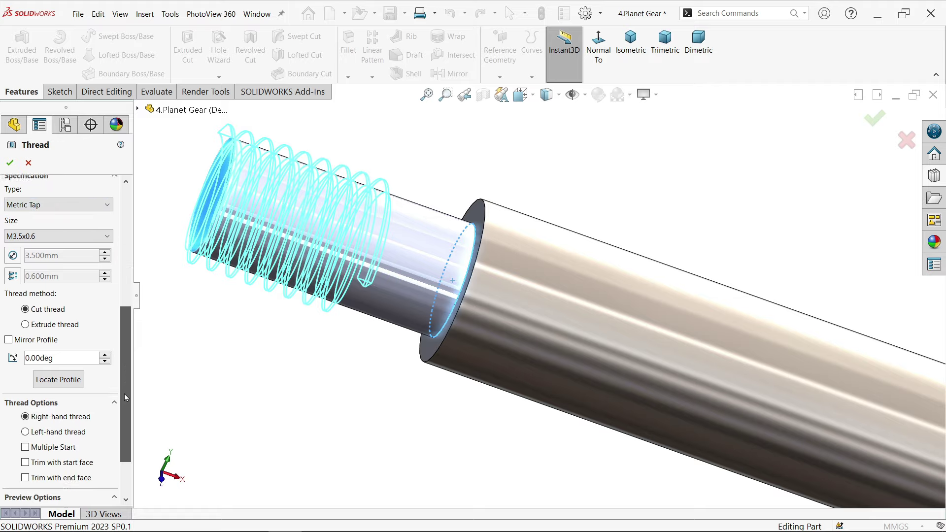
{"action": "left_click", "coordinate": [48, 322]}
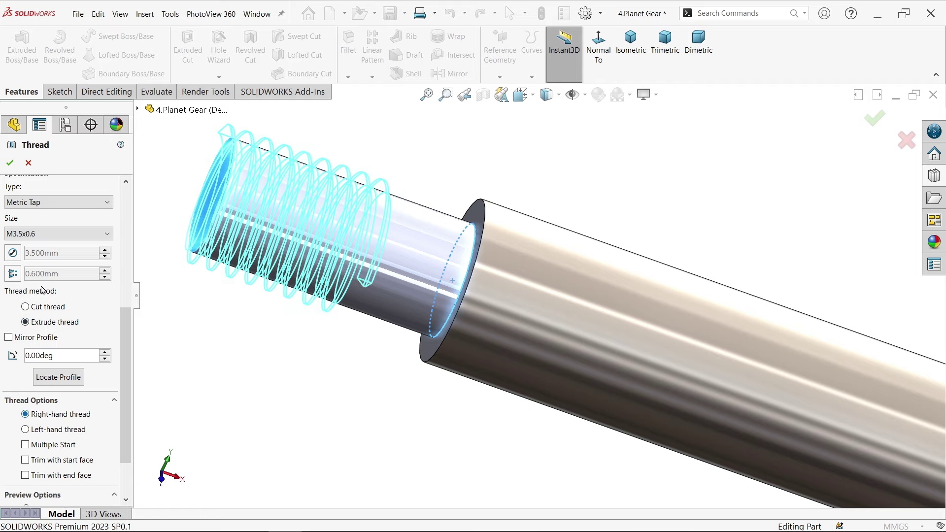
{"action": "left_click", "coordinate": [9, 164]}
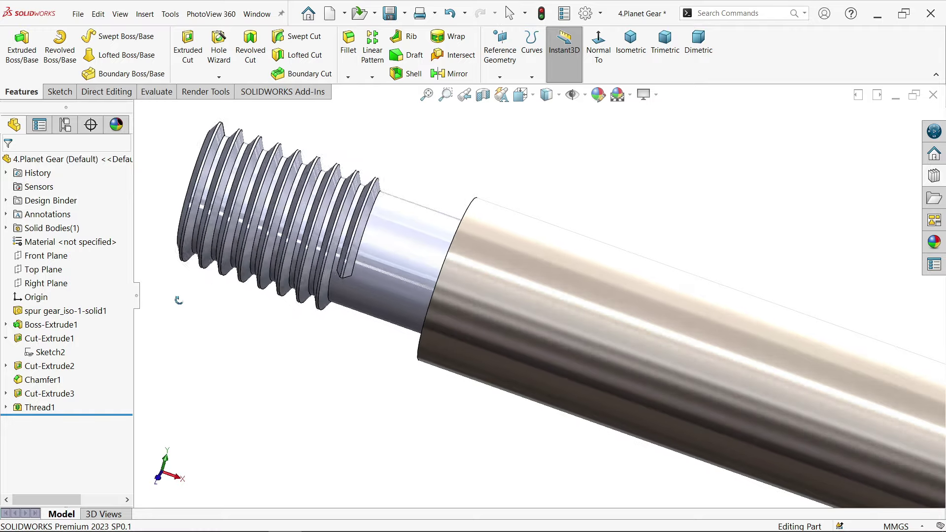
Step: Sketch a 3.5 mm diameter circle centred on the origin on the end face of the threaded shaft
{"action": "middle_click_drag", "start_coordinate": [179, 301], "coordinate": [239, 313]}
{"action": "scroll", "coordinate": [309, 293], "scroll_direction": "up", "scroll_amount": 1}
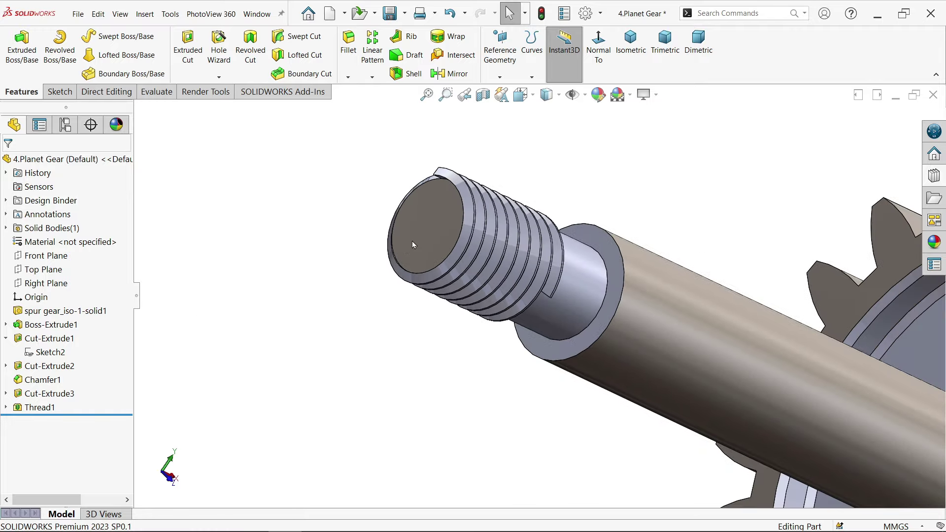
{"action": "scroll", "coordinate": [413, 245], "scroll_direction": "down", "scroll_amount": 1}
{"action": "left_click", "coordinate": [450, 220]}
{"action": "left_click", "coordinate": [488, 188]}
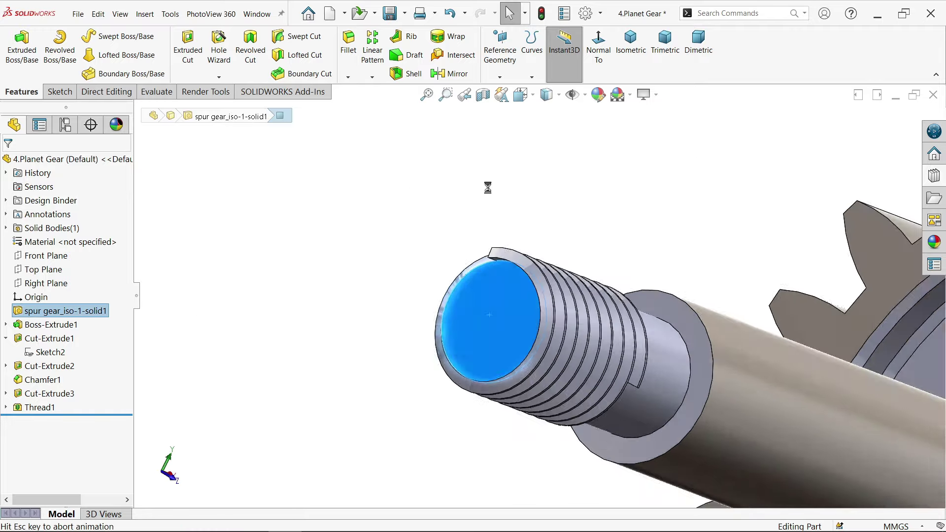
{"action": "left_click", "coordinate": [107, 37]}
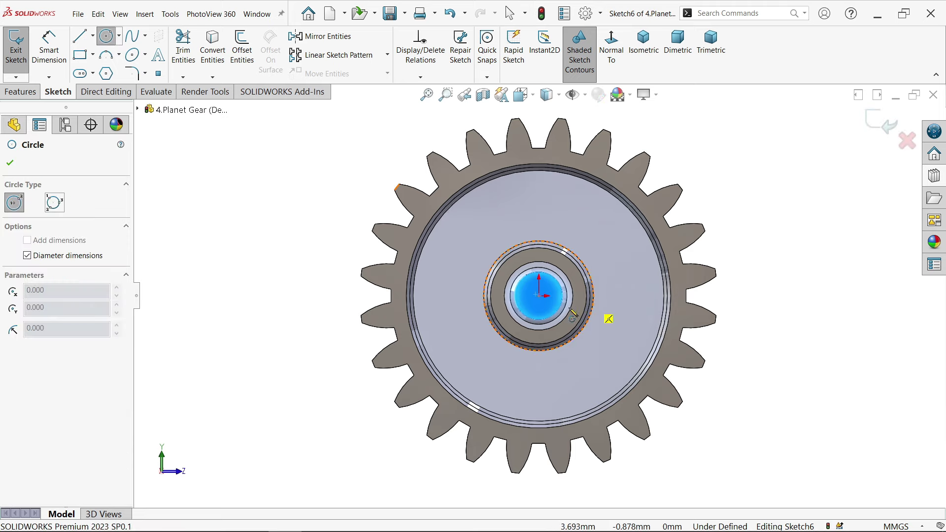
{"action": "scroll", "coordinate": [573, 316], "scroll_direction": "down", "scroll_amount": 5}
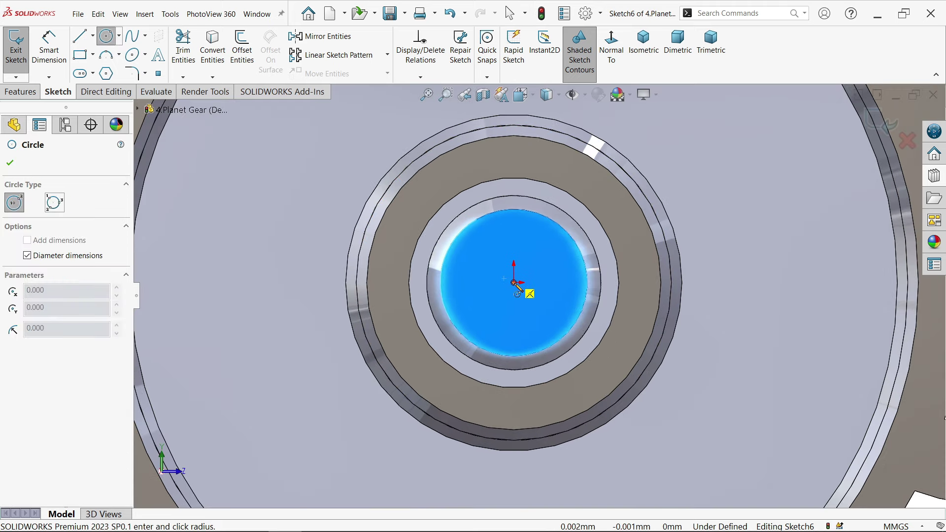
{"action": "left_click", "coordinate": [514, 283]}
{"action": "type", "text": "3."}
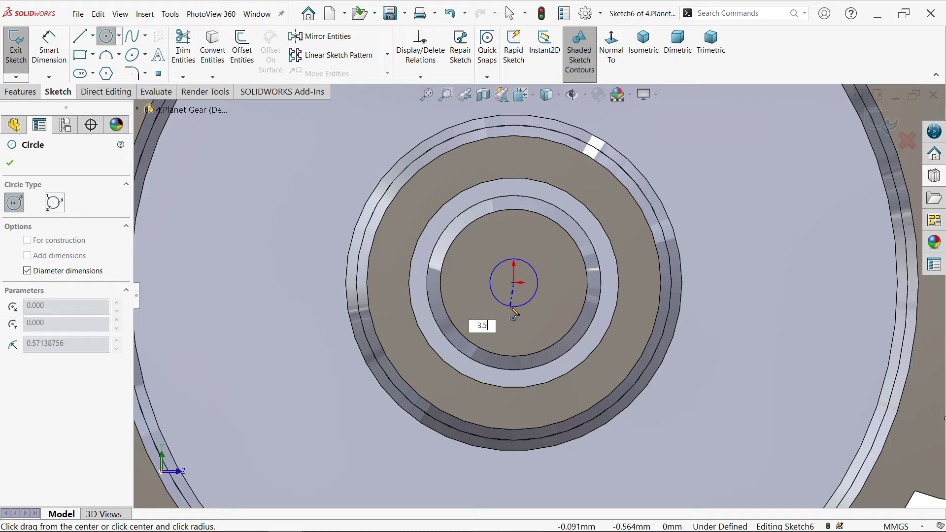
{"action": "type", "text": "5"}
{"action": "key", "text": "Return"}
Step: Trim the thread overhanging the end face with a 7.5 mm cut directed outward, removing the material outside the circle
{"action": "left_click", "coordinate": [20, 91]}
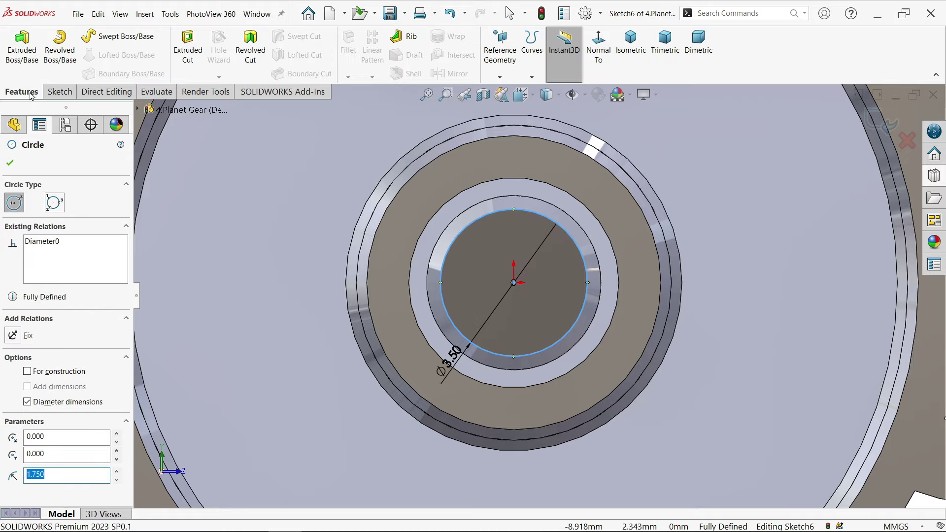
{"action": "left_click", "coordinate": [192, 66]}
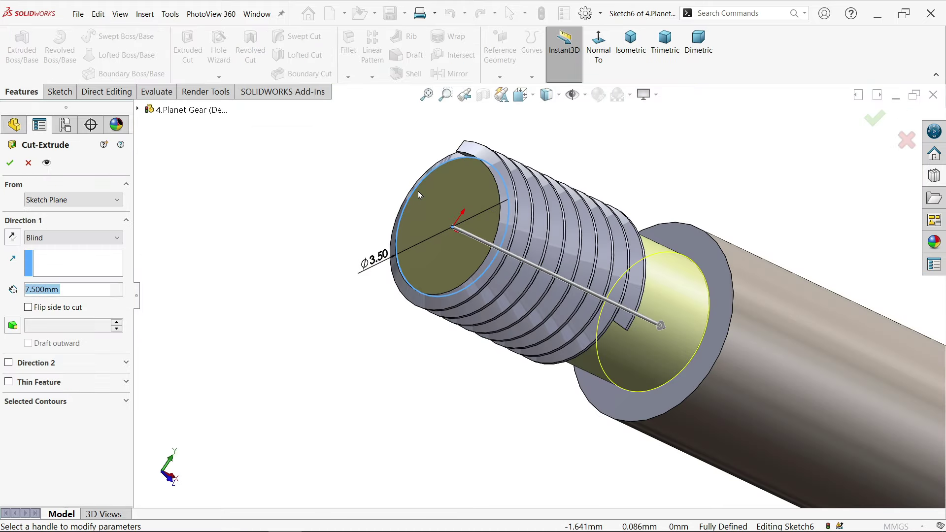
{"action": "left_click", "coordinate": [13, 236]}
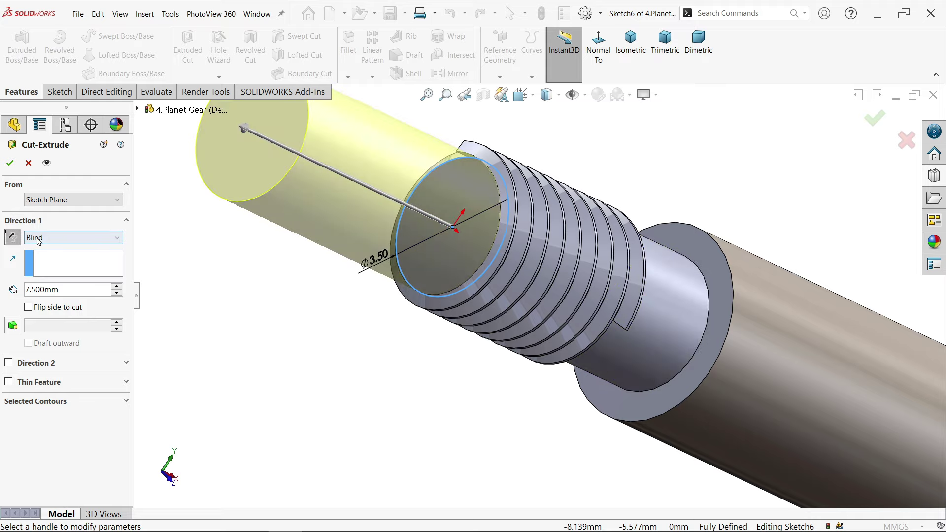
{"action": "left_click", "coordinate": [28, 308]}
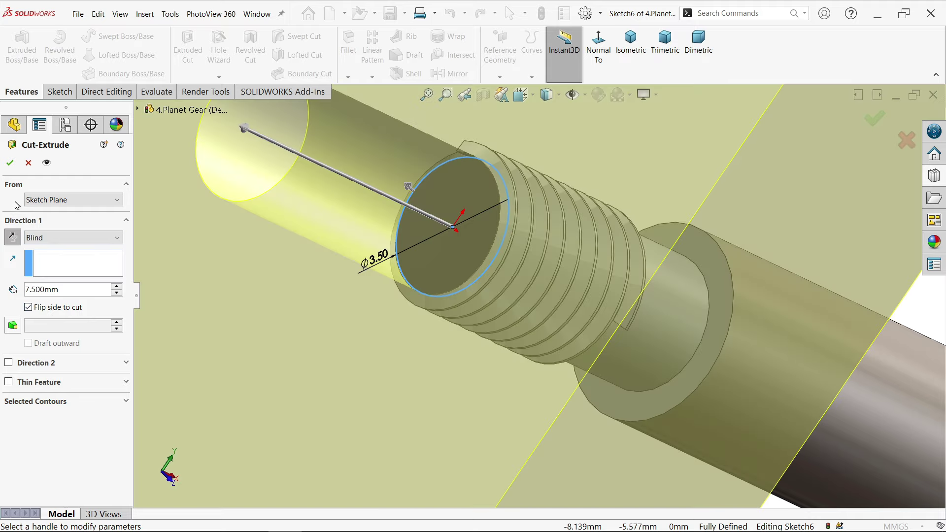
{"action": "left_click", "coordinate": [10, 163]}
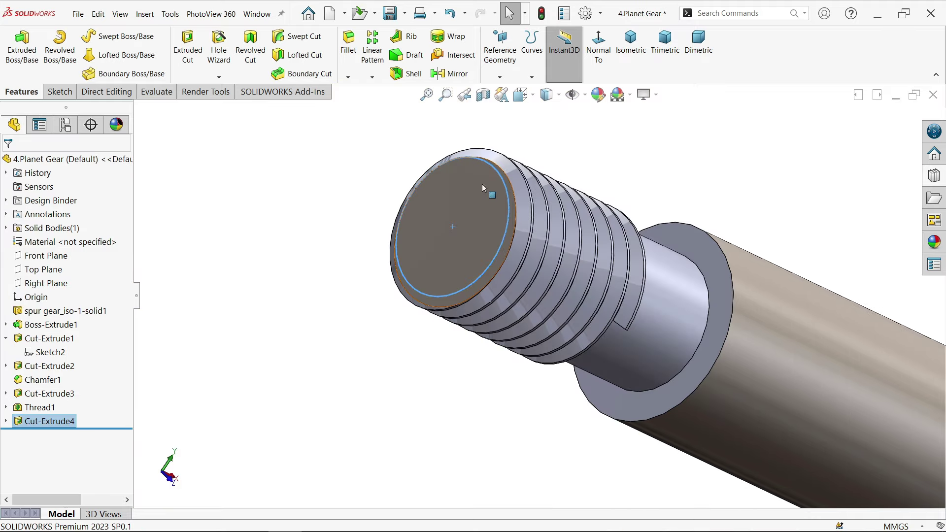
Step: Sketch a 4.14 mm diameter circle centred on the origin on the main shaft's shoulder face behind the thread
{"action": "mouse_move", "coordinate": [430, 223]}
{"action": "middle_mouse_down"}
{"action": "mouse_move", "coordinate": [397, 215]}
{"action": "mouse_move", "coordinate": [433, 222]}
{"action": "middle_mouse_up"}
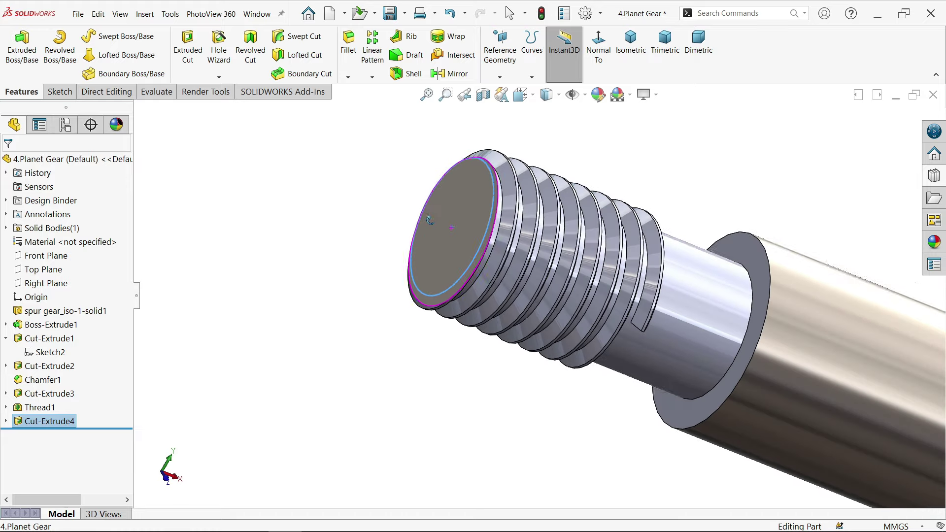
{"action": "left_click", "coordinate": [759, 258]}
{"action": "left_click", "coordinate": [799, 225]}
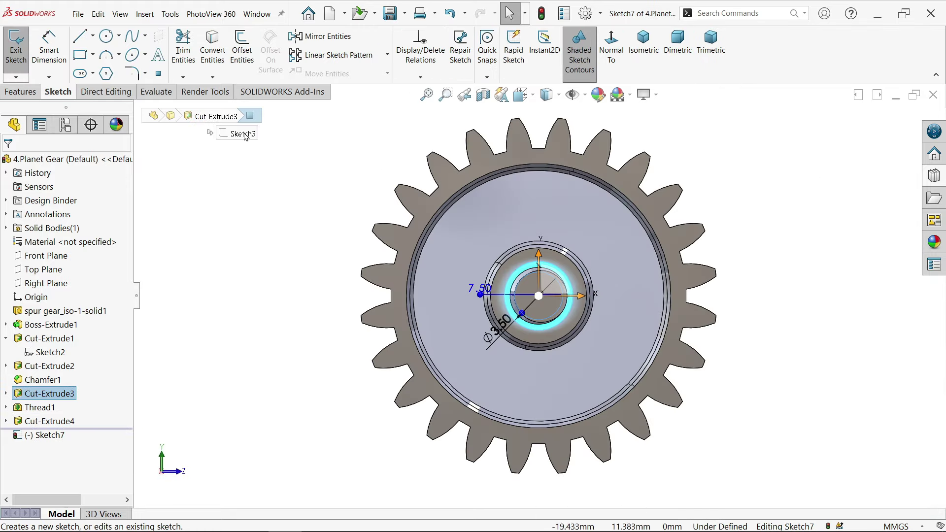
{"action": "left_click", "coordinate": [106, 37]}
{"action": "scroll", "coordinate": [554, 293], "scroll_direction": "down", "scroll_amount": 4}
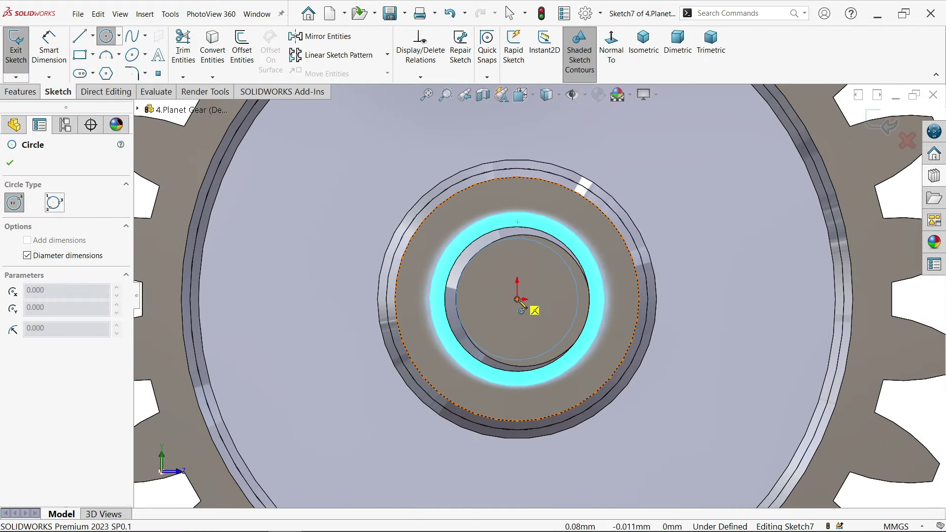
{"action": "left_click", "coordinate": [517, 300]}
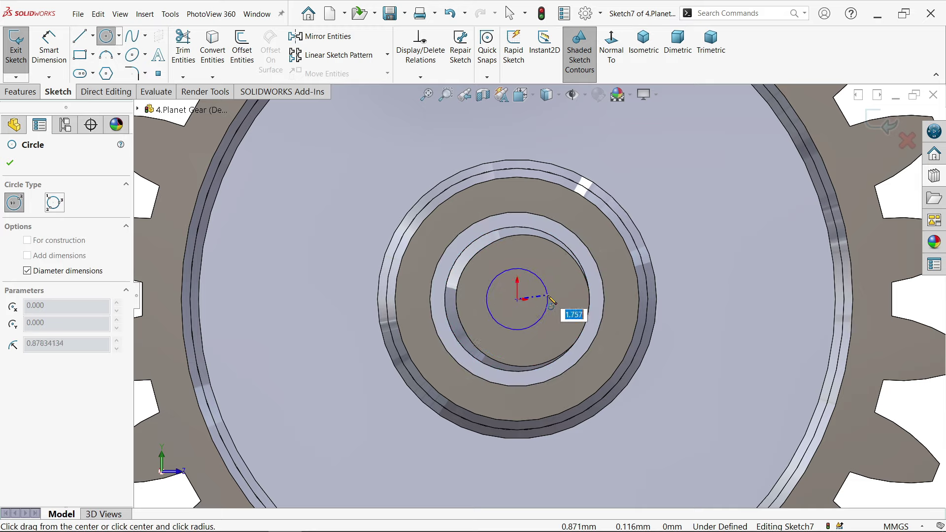
{"action": "key", "text": "Return"}
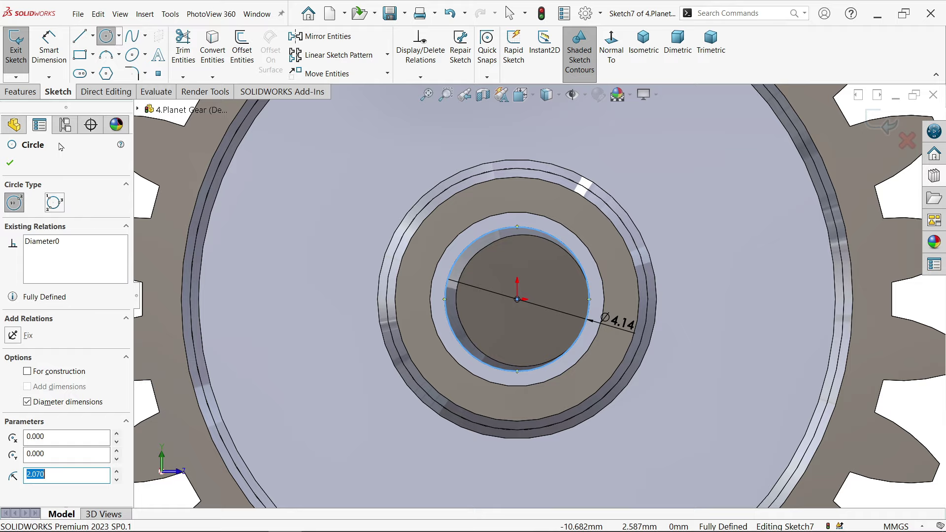
Step: Extrude the circle as a blind boss 2.95 mm towards the threaded end, merged with the shaft
{"action": "left_click", "coordinate": [24, 92]}
{"action": "left_click", "coordinate": [35, 62]}
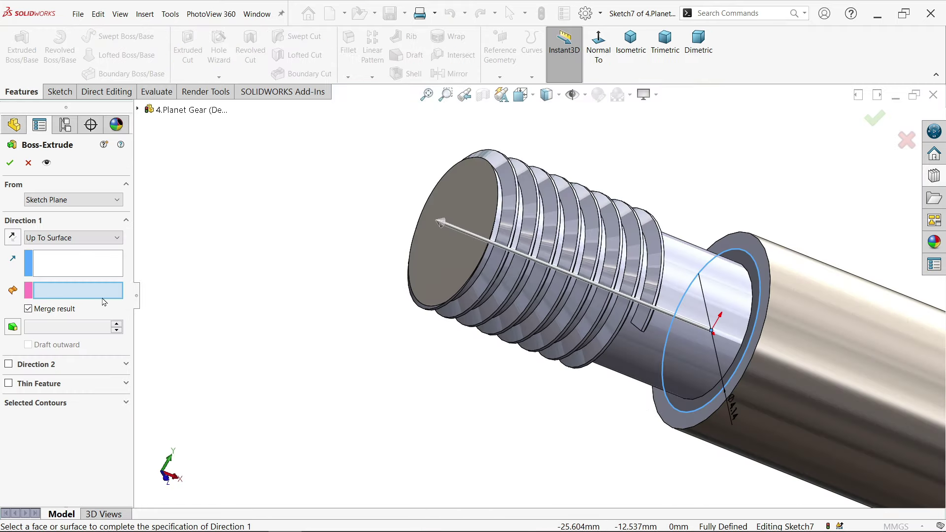
{"action": "left_click", "coordinate": [65, 238]}
{"action": "left_click", "coordinate": [52, 252]}
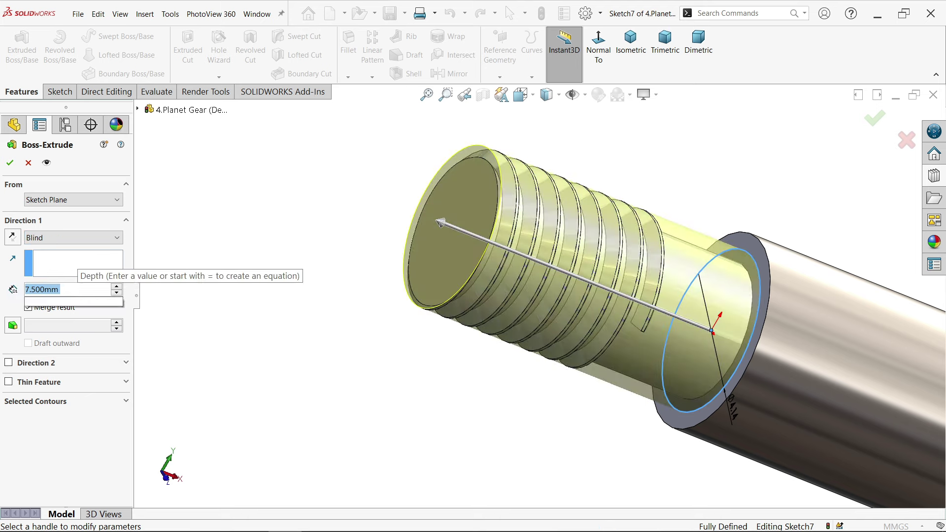
{"action": "type", "text": "2.95"}
{"action": "key", "text": "Return"}
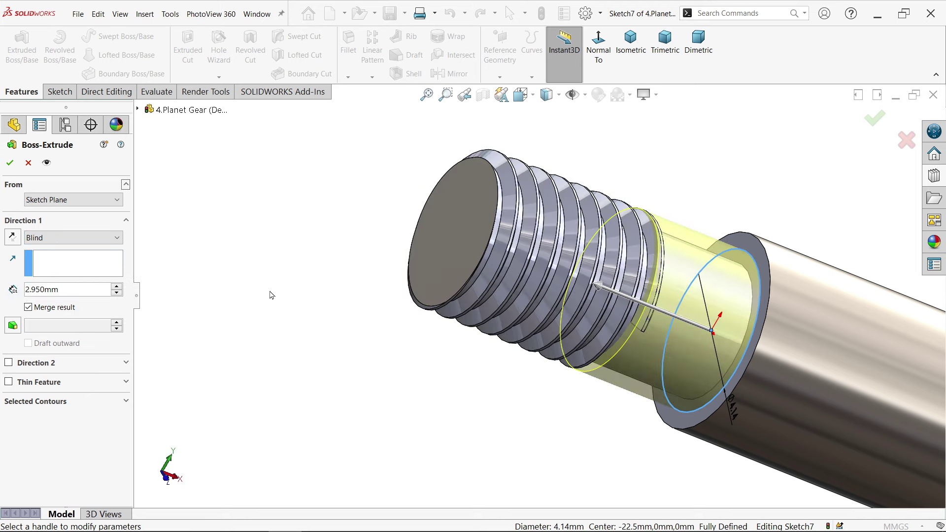
{"action": "left_click", "coordinate": [9, 162]}
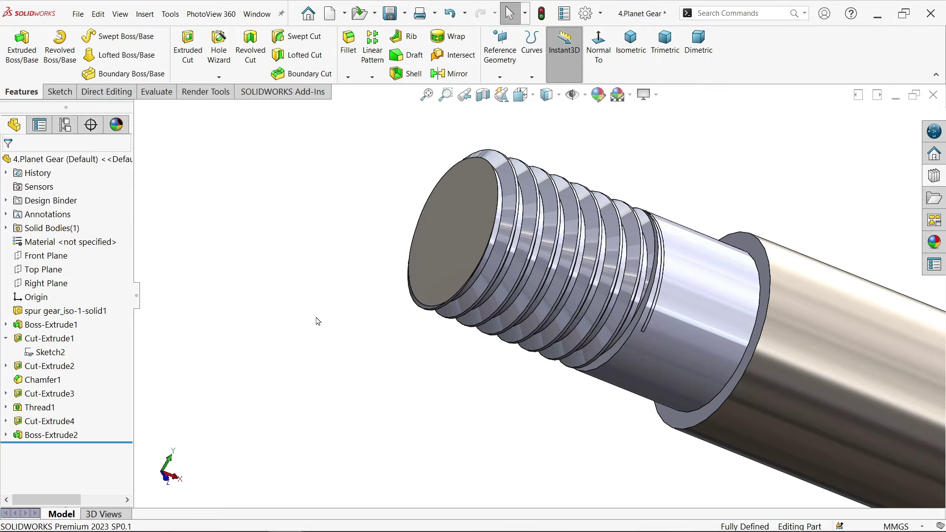
Step: Set up a 0.1 mm by 45° chamfer on the outer edge of the main shaft's shoulder
{"action": "middle_click_drag", "start_coordinate": [323, 321], "coordinate": [318, 357]}
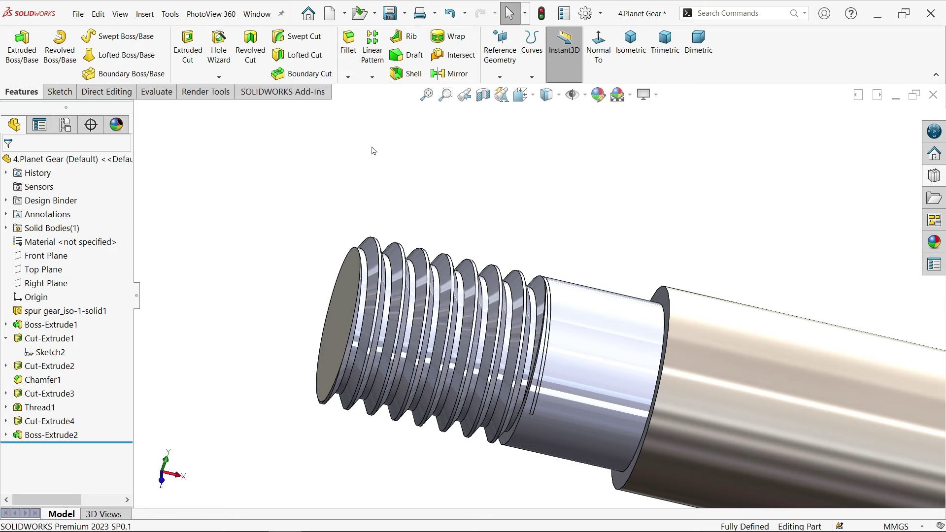
{"action": "left_click", "coordinate": [348, 77]}
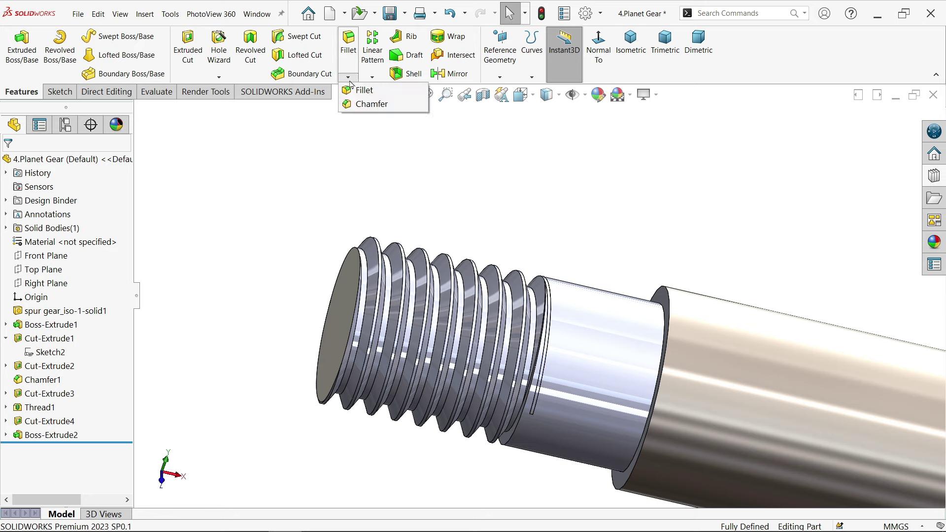
{"action": "left_click", "coordinate": [370, 105]}
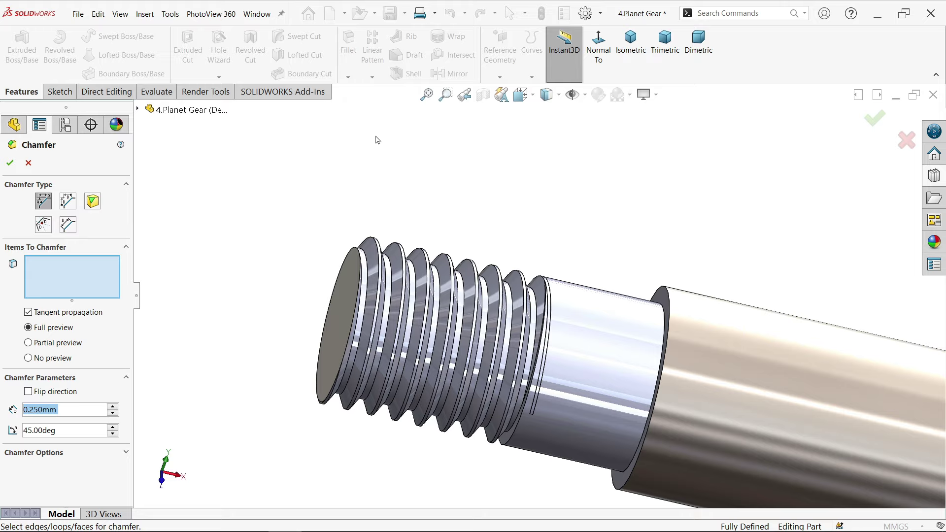
{"action": "type", "text": "0.1"}
{"action": "key", "text": "Return"}
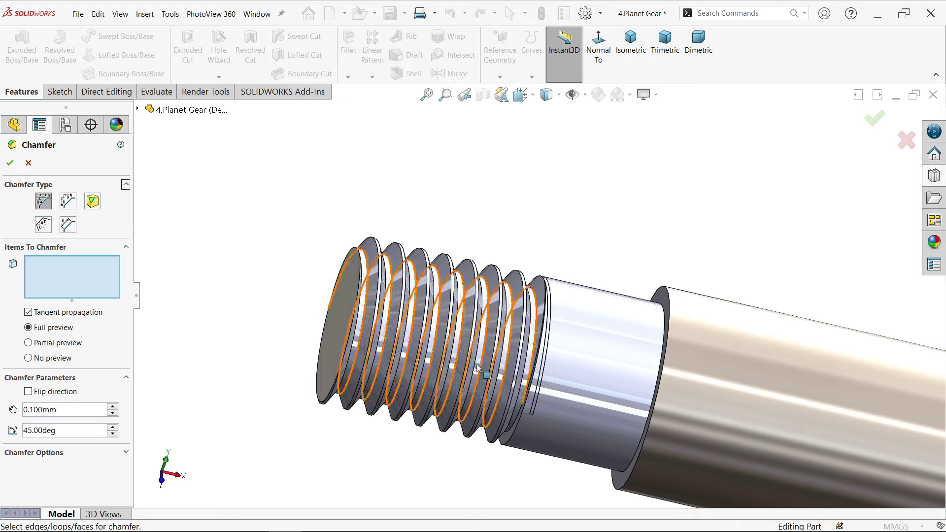
{"action": "scroll", "coordinate": [543, 350], "scroll_direction": "down", "scroll_amount": 3}
{"action": "scroll", "coordinate": [651, 306], "scroll_direction": "down", "scroll_amount": 2}
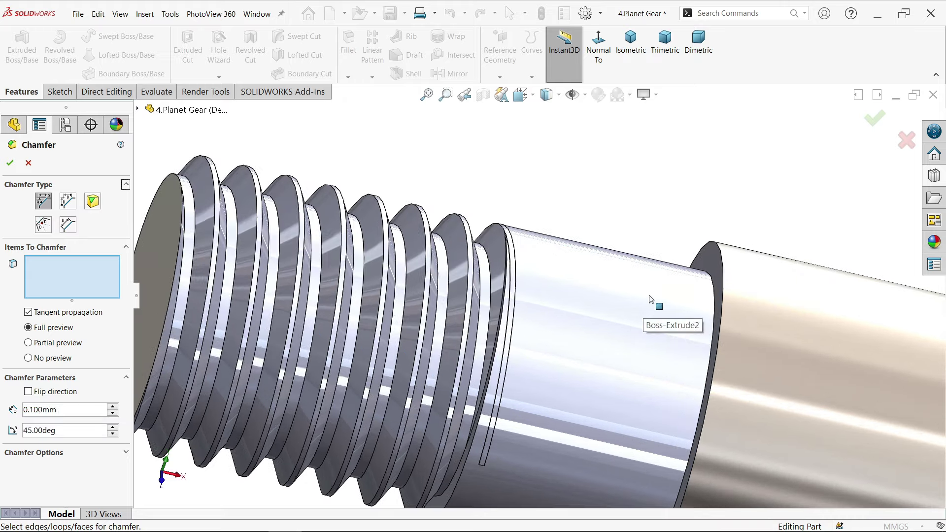
{"action": "left_click", "coordinate": [723, 270]}
{"action": "scroll", "coordinate": [526, 232], "scroll_direction": "down", "scroll_amount": 2}
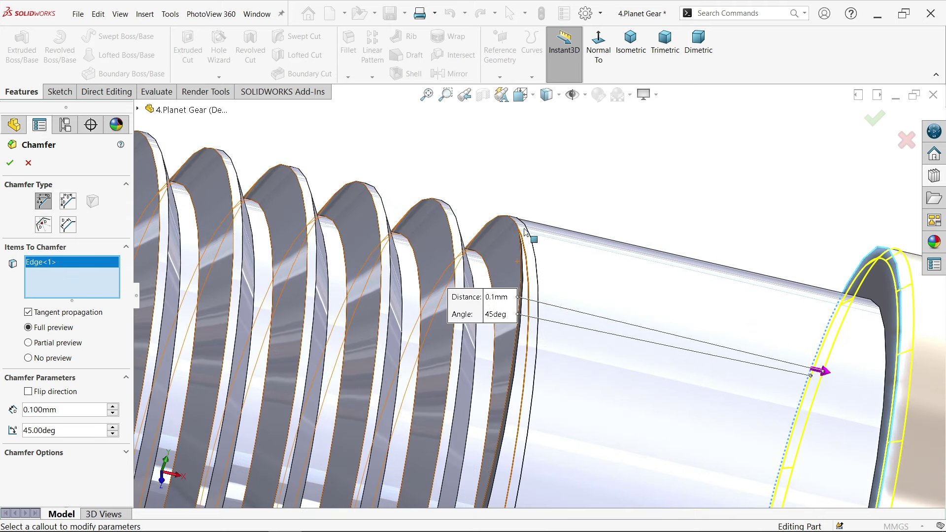
{"action": "left_click", "coordinate": [521, 231]}
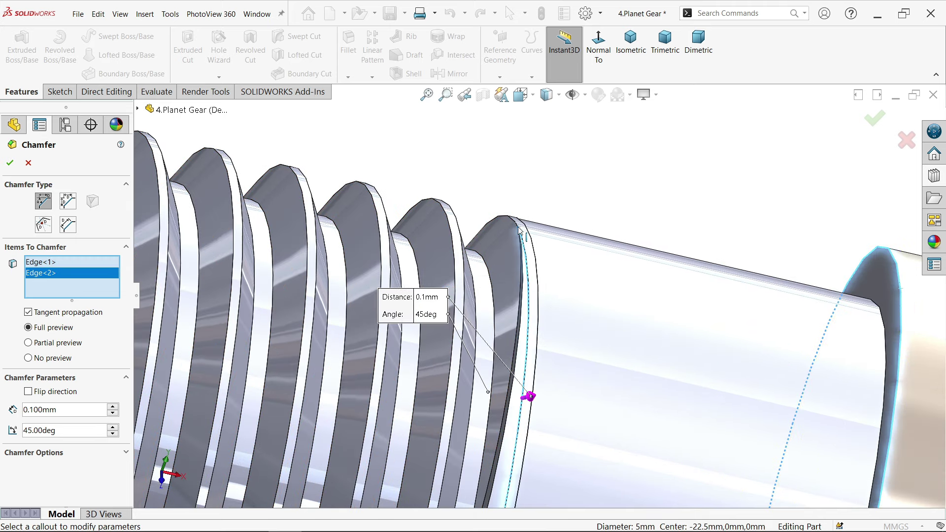
{"action": "right_click", "coordinate": [96, 284]}
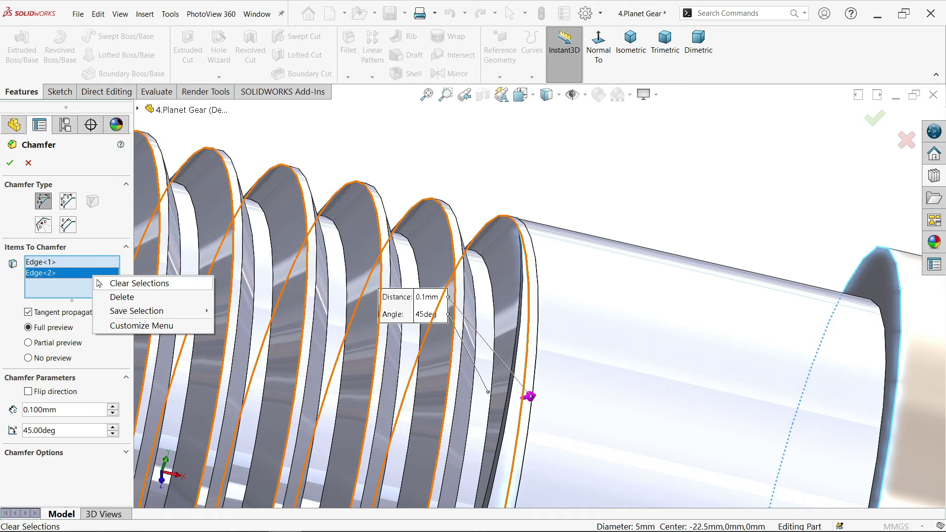
{"action": "left_click", "coordinate": [119, 298]}
Step: Complete the chamfer with only the shoulder edge selected and show the part in isometric view
{"action": "scroll", "coordinate": [660, 355], "scroll_direction": "up", "scroll_amount": 5}
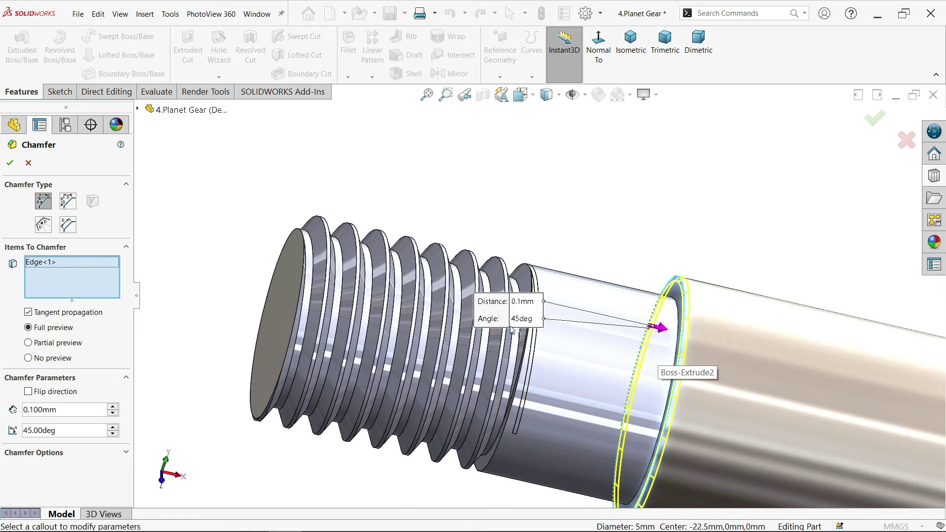
{"action": "scroll", "coordinate": [361, 375], "scroll_direction": "down", "scroll_amount": 4}
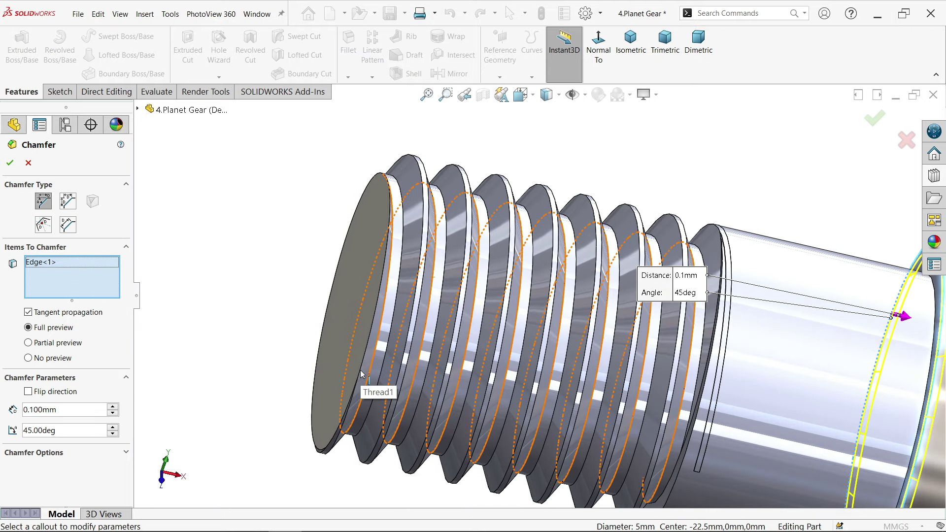
{"action": "left_click", "coordinate": [10, 163]}
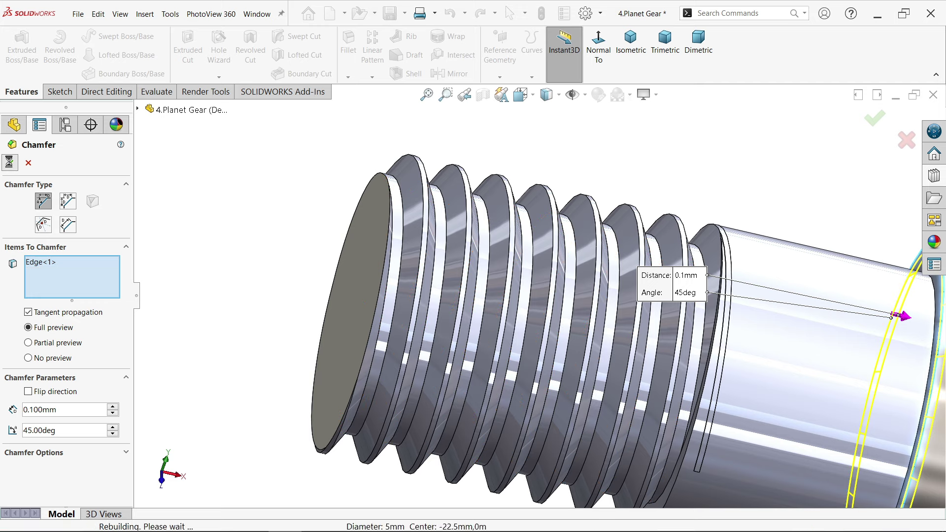
{"action": "scroll", "coordinate": [338, 251], "scroll_direction": "up", "scroll_amount": 5}
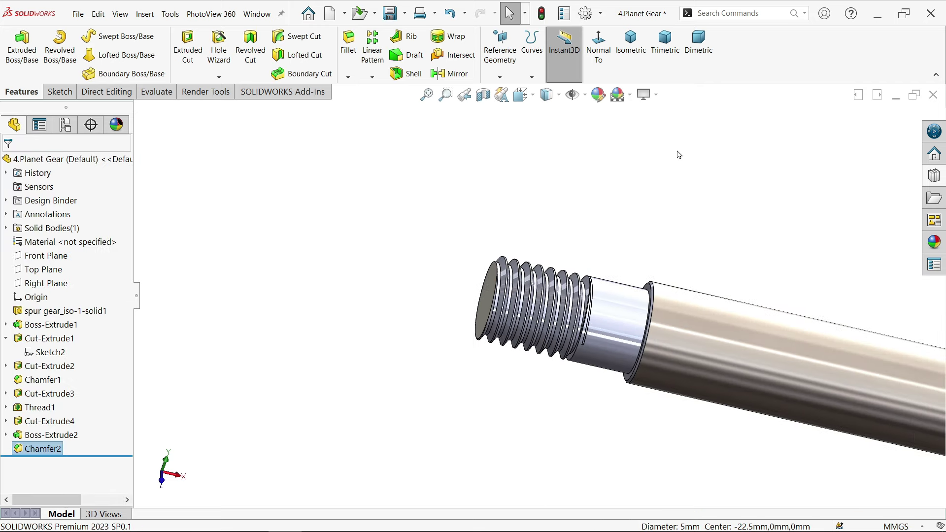
{"action": "left_click", "coordinate": [631, 44]}
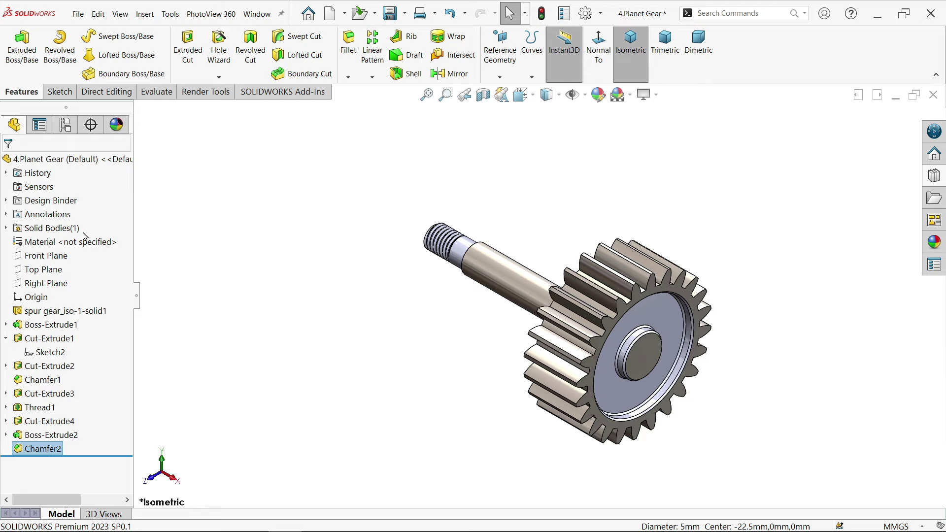
Step: Assign the AISI 1020 steel material to the planet gear part
{"action": "right_click", "coordinate": [76, 243]}
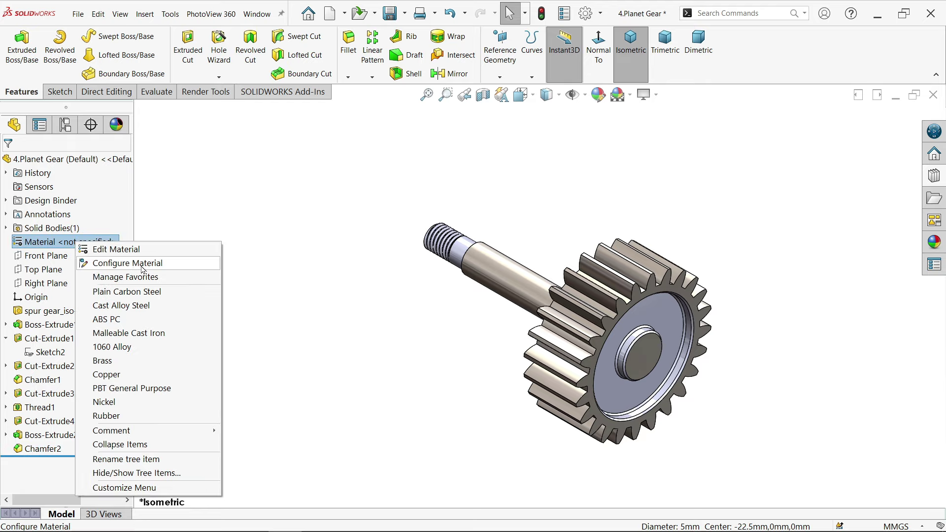
{"action": "left_click", "coordinate": [147, 250]}
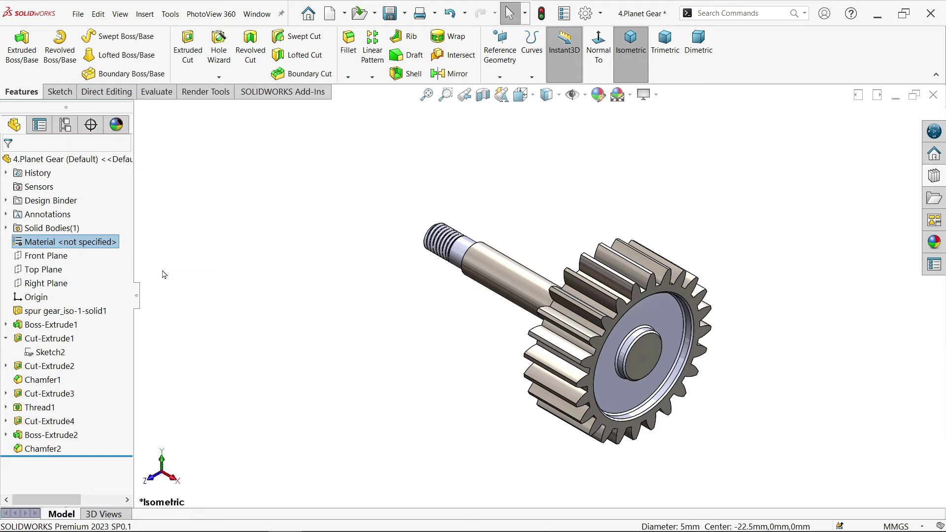
{"action": "left_click", "coordinate": [286, 199]}
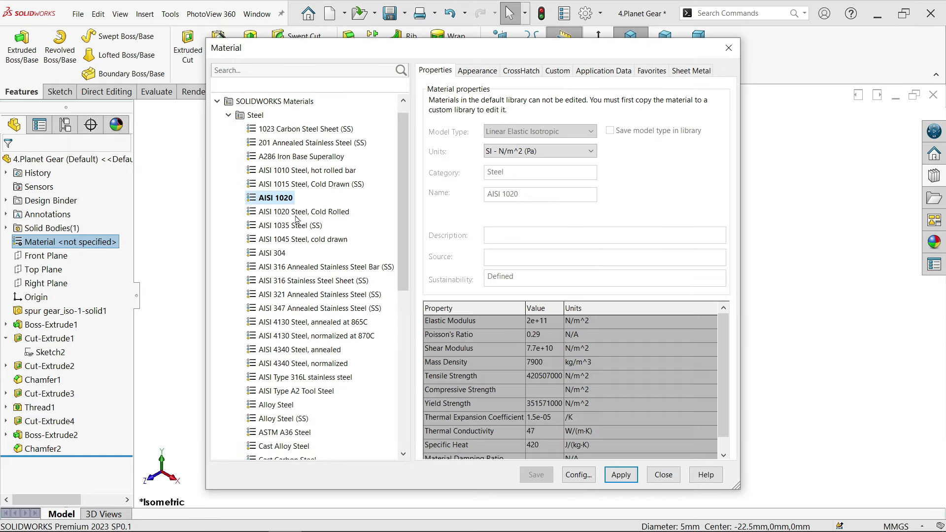
{"action": "left_click", "coordinate": [621, 474]}
{"action": "left_click", "coordinate": [662, 475]}
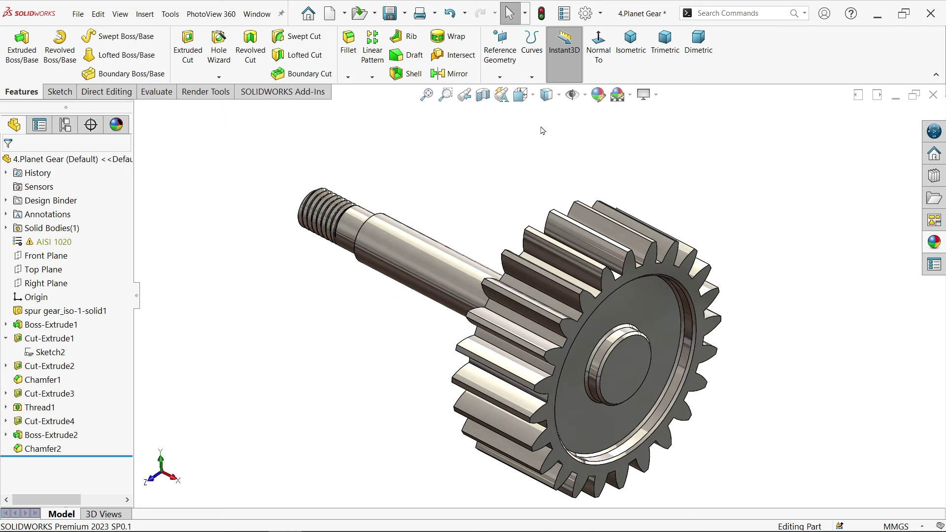
Step: Apply a cyan colour to the part and its imported spur gear body, and save the part
{"action": "left_click", "coordinate": [598, 94]}
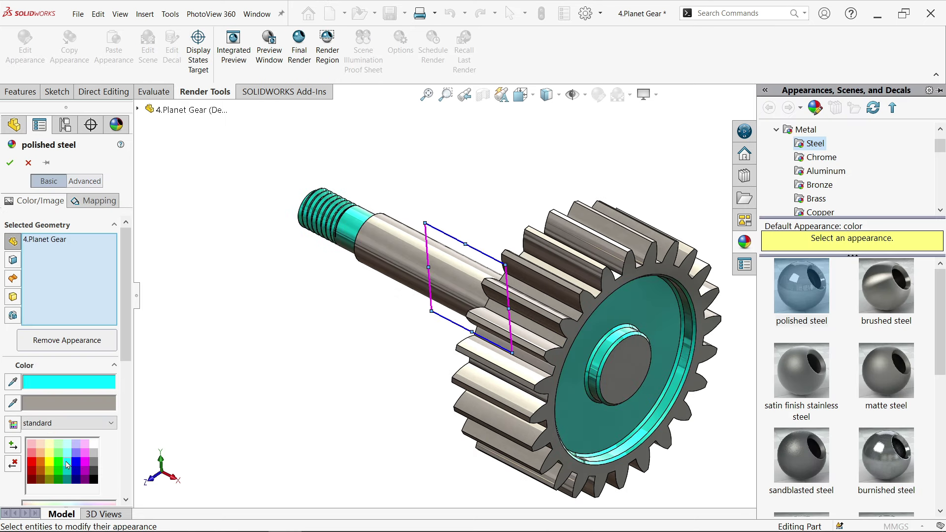
{"action": "left_click", "coordinate": [12, 316]}
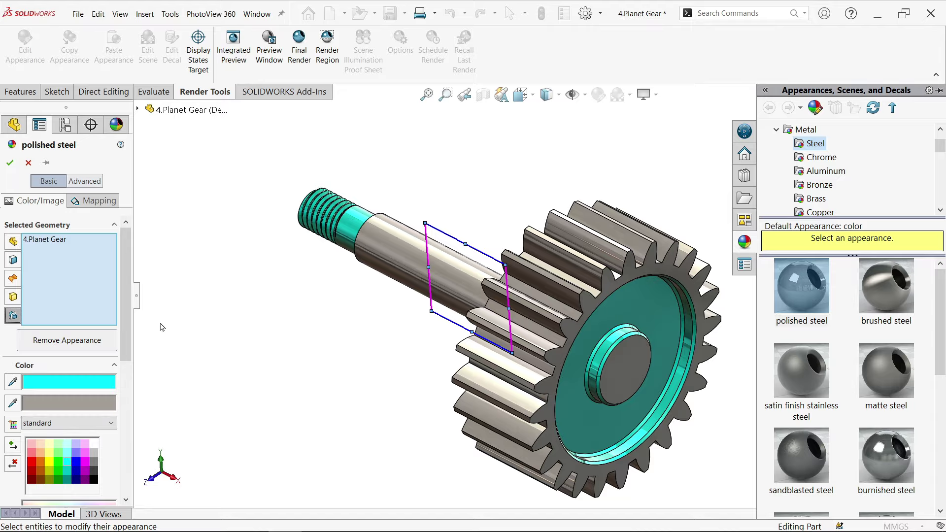
{"action": "left_click", "coordinate": [414, 269]}
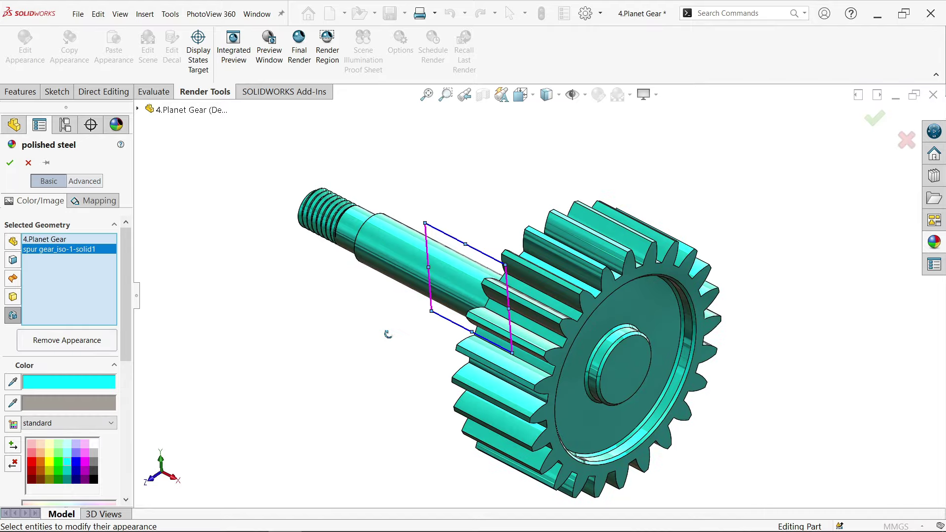
{"action": "mouse_move", "coordinate": [386, 332]}
{"action": "middle_mouse_down"}
{"action": "mouse_move", "coordinate": [454, 359]}
{"action": "mouse_move", "coordinate": [391, 329]}
{"action": "middle_mouse_up"}
{"action": "left_click", "coordinate": [10, 164]}
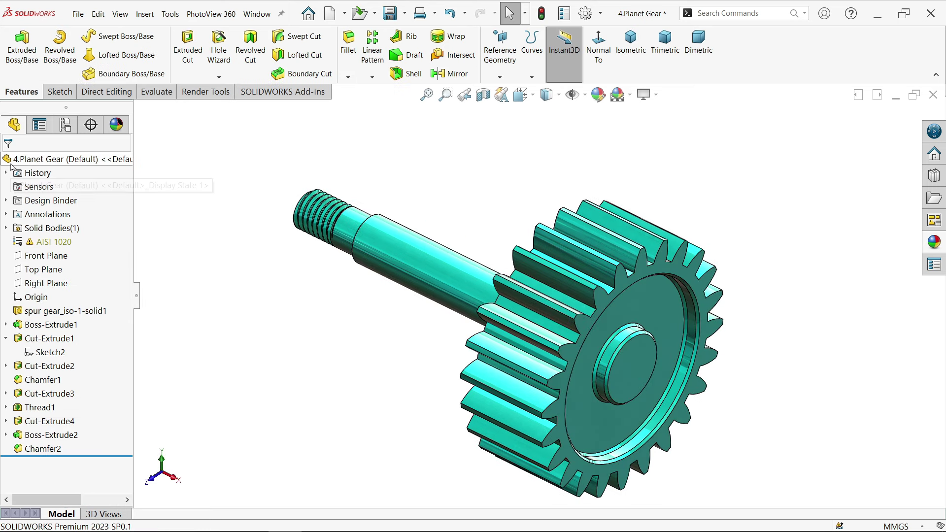
{"action": "left_click", "coordinate": [388, 18]}
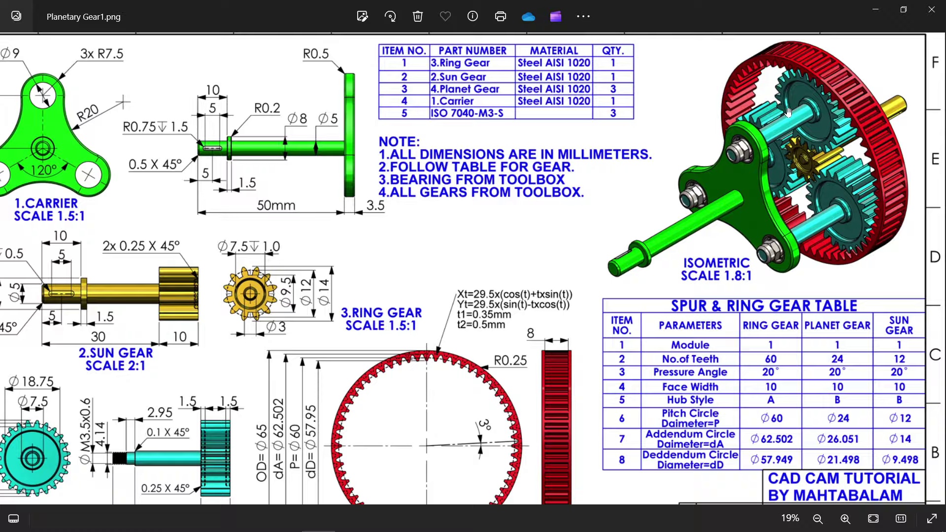
Step: Examine the isometric assembly view in the Planetary Gear1.png drawing
{"action": "scroll", "coordinate": [767, 158], "scroll_direction": "up", "scroll_amount": 3}
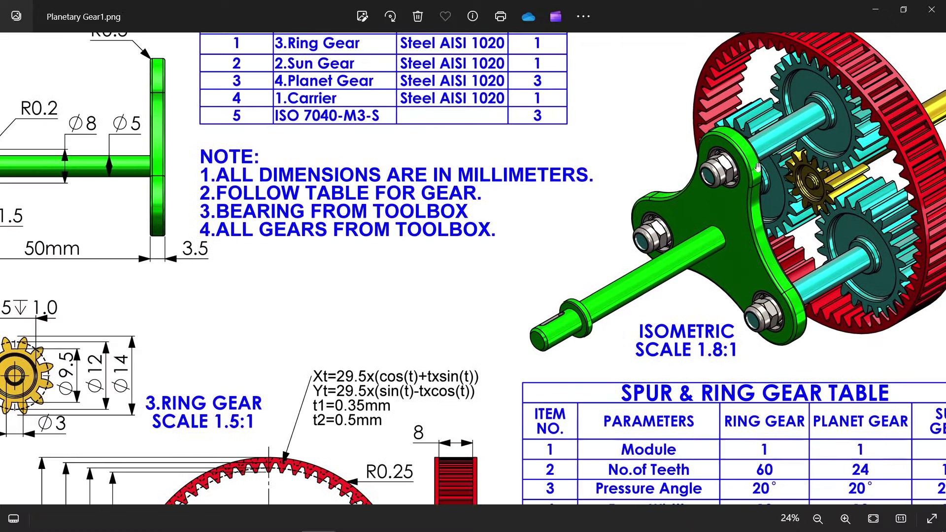
{"action": "scroll", "coordinate": [768, 158], "scroll_direction": "up", "scroll_amount": 2}
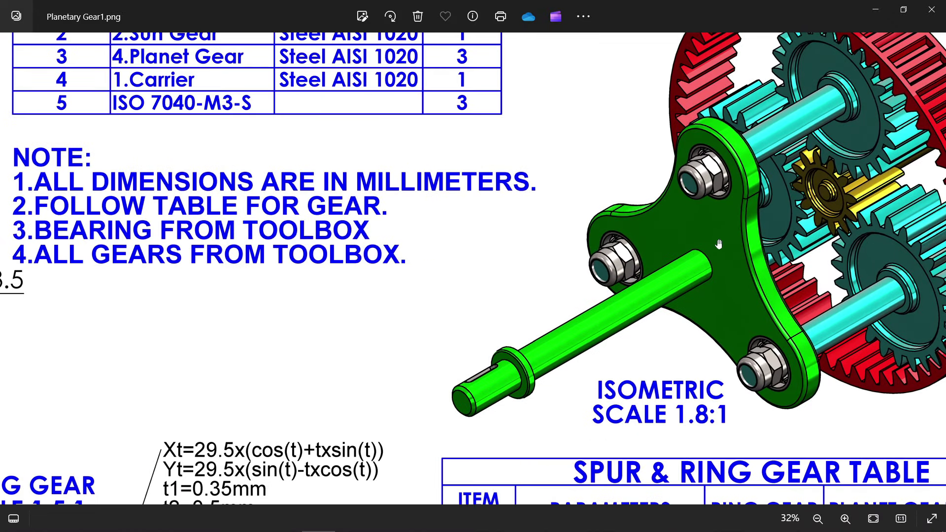
Step: Switch from the reference drawing to SOLIDWORKS and create a new assembly document
{"action": "left_click_drag", "start_coordinate": [368, 166], "coordinate": [388, 244]}
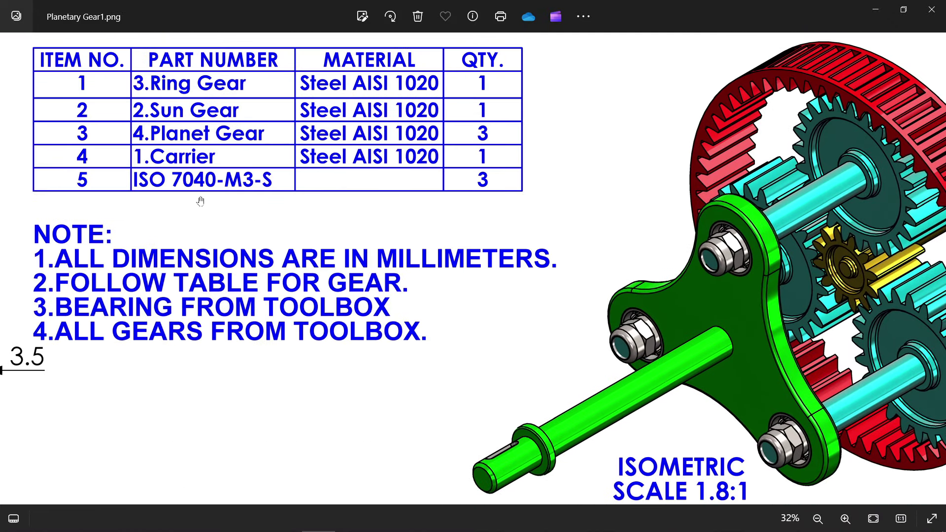
{"action": "left_click", "coordinate": [876, 9]}
{"action": "left_click", "coordinate": [77, 22]}
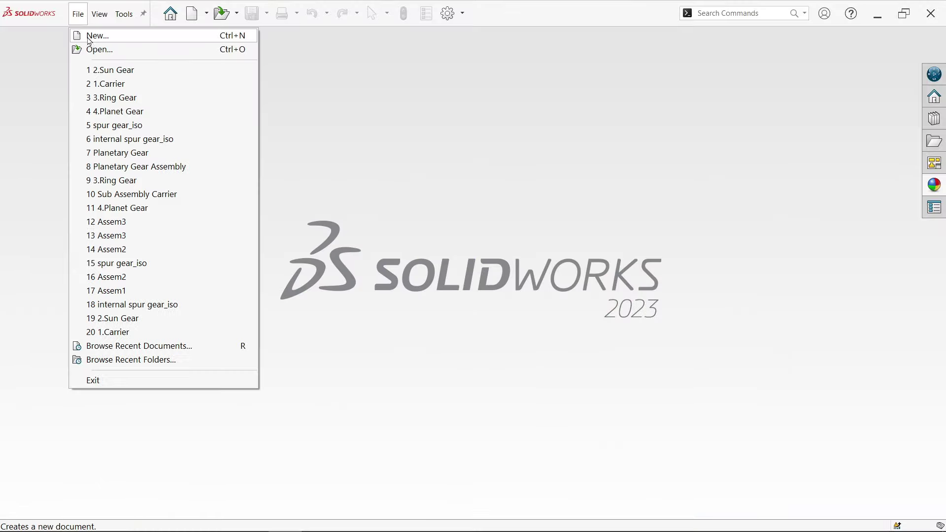
{"action": "left_click", "coordinate": [91, 35]}
{"action": "left_click", "coordinate": [469, 206]}
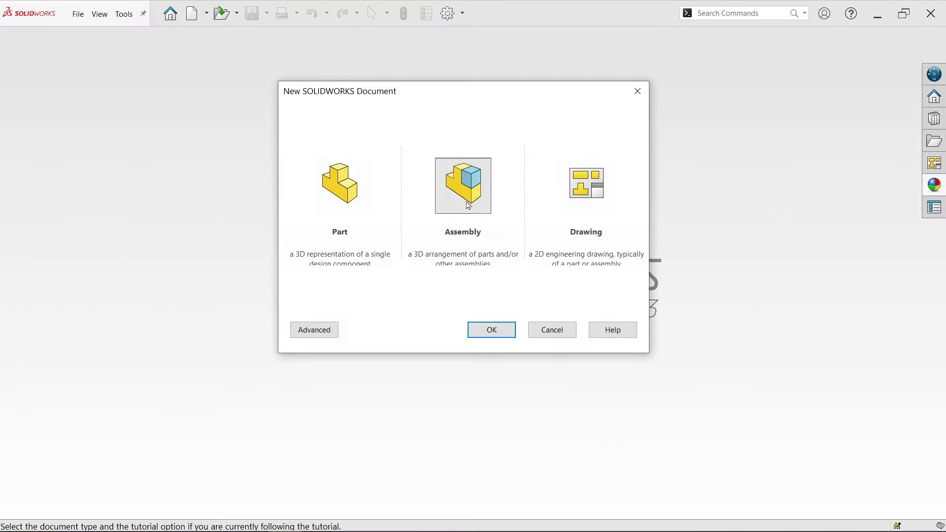
{"action": "left_click", "coordinate": [479, 330]}
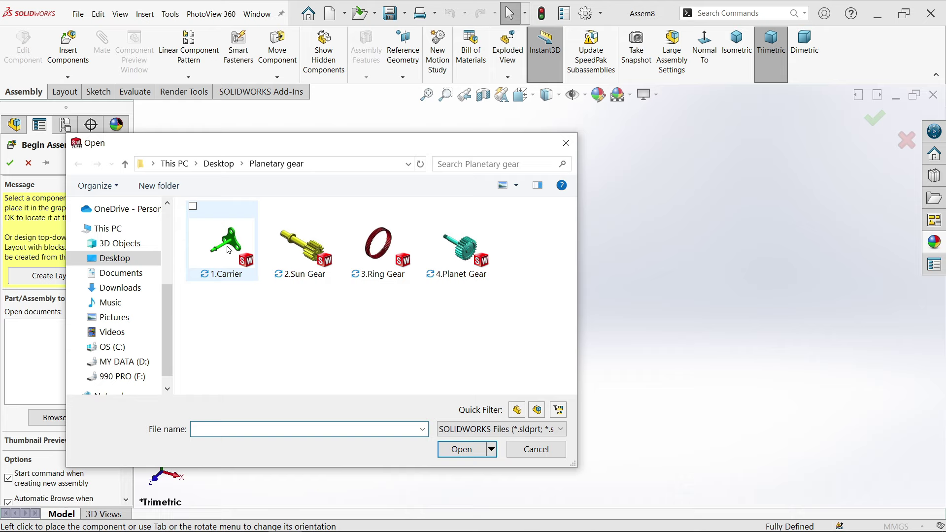
Step: Insert the 1.Carrier part with origins displayed and place it on the assembly origin
{"action": "left_click", "coordinate": [228, 250]}
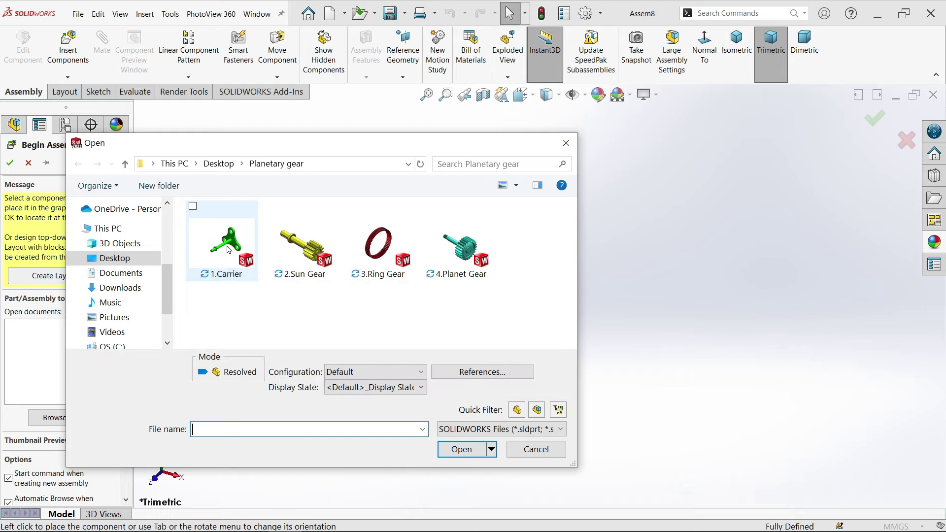
{"action": "left_click", "coordinate": [462, 450]}
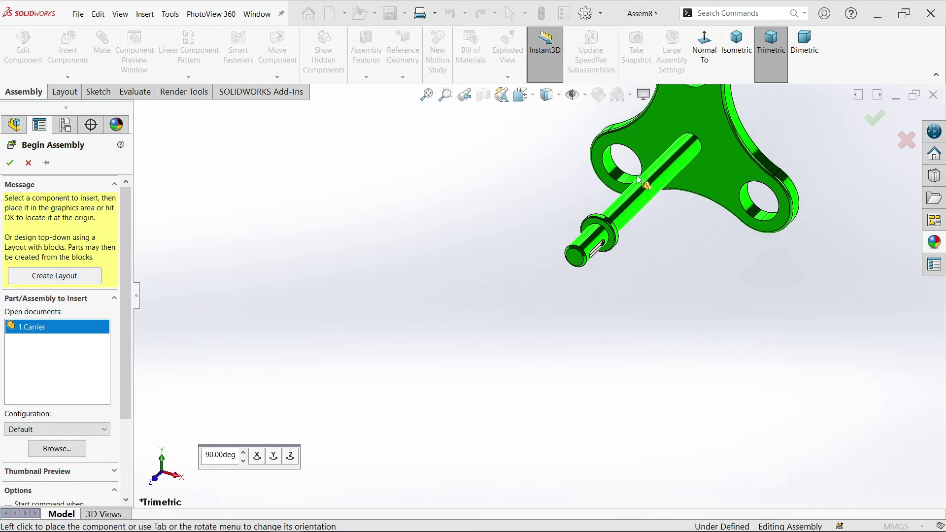
{"action": "left_click", "coordinate": [585, 95]}
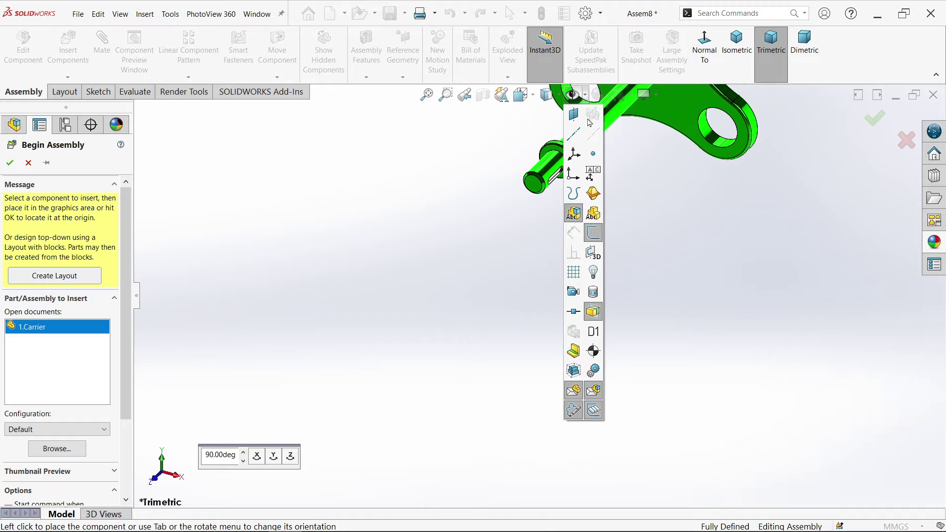
{"action": "left_click", "coordinate": [574, 176]}
{"action": "left_click", "coordinate": [585, 96]}
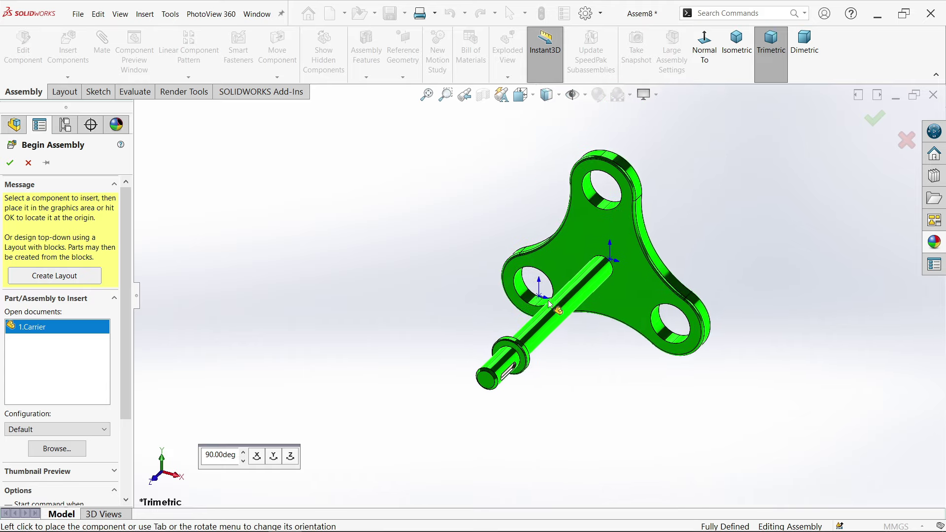
{"action": "left_click", "coordinate": [539, 302]}
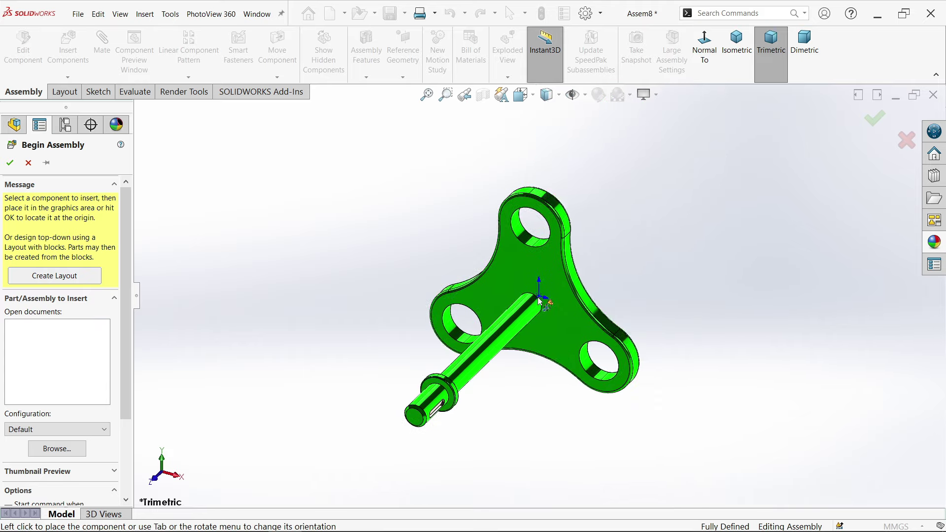
Step: Apply the Plain White scene to the assembly and hide the origins
{"action": "left_click", "coordinate": [630, 95]}
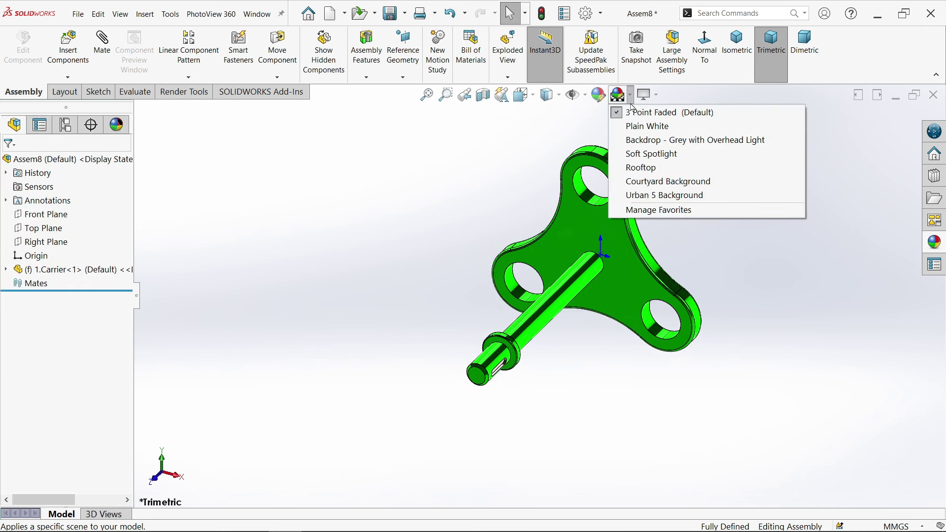
{"action": "left_click", "coordinate": [629, 126]}
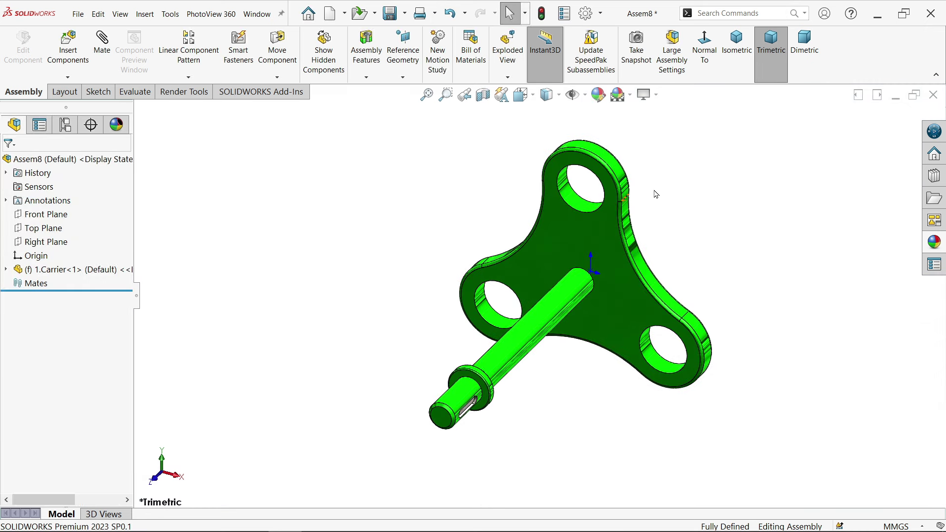
{"action": "left_click", "coordinate": [584, 95]}
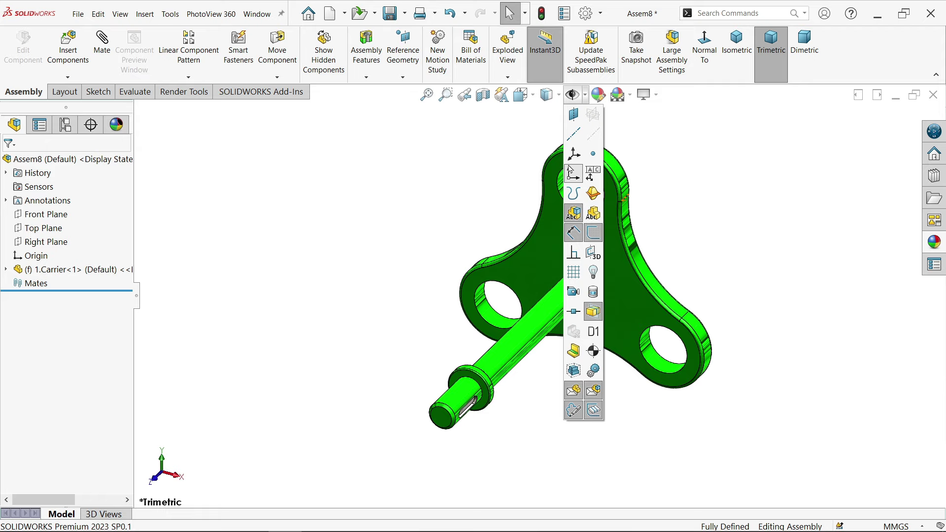
{"action": "left_click", "coordinate": [737, 43]}
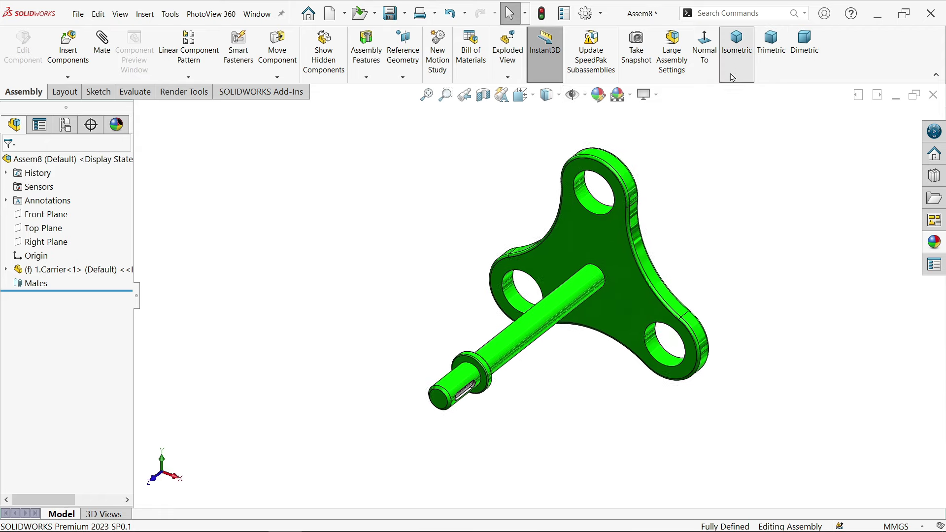
{"action": "scroll", "coordinate": [654, 251], "scroll_direction": "down", "scroll_amount": 2}
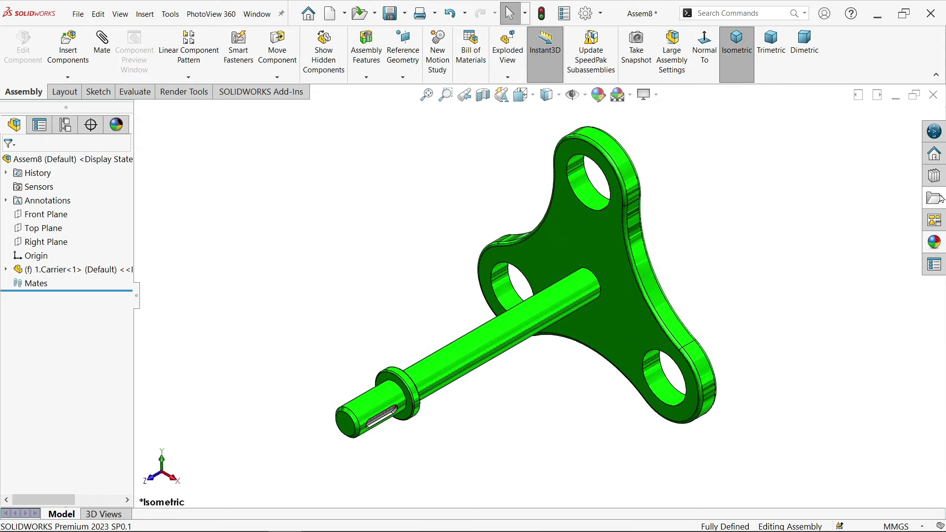
Step: Insert an ISO Angular Contact Ball Bearing from the Toolbox ball bearings at the carrier's lower-right hole
{"action": "left_click", "coordinate": [937, 176]}
{"action": "scroll", "coordinate": [828, 171], "scroll_direction": "up", "scroll_amount": 5}
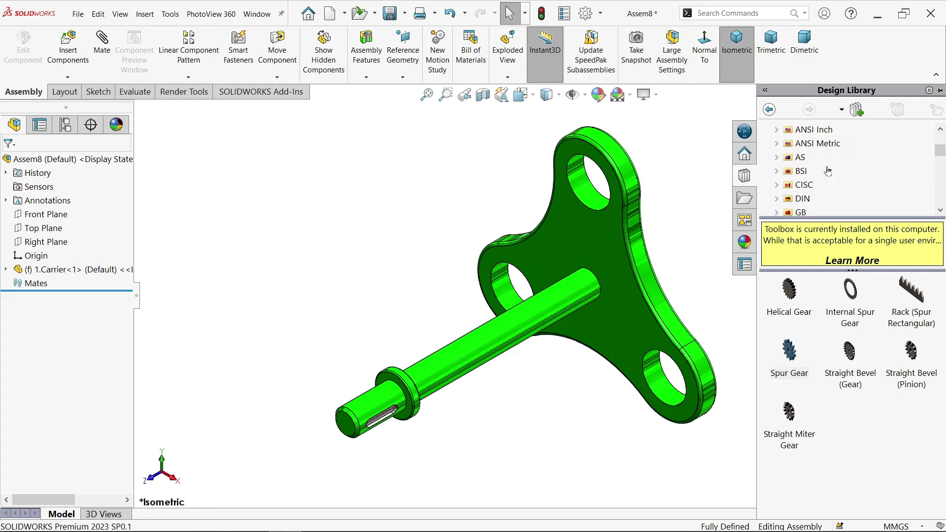
{"action": "left_click", "coordinate": [800, 171]}
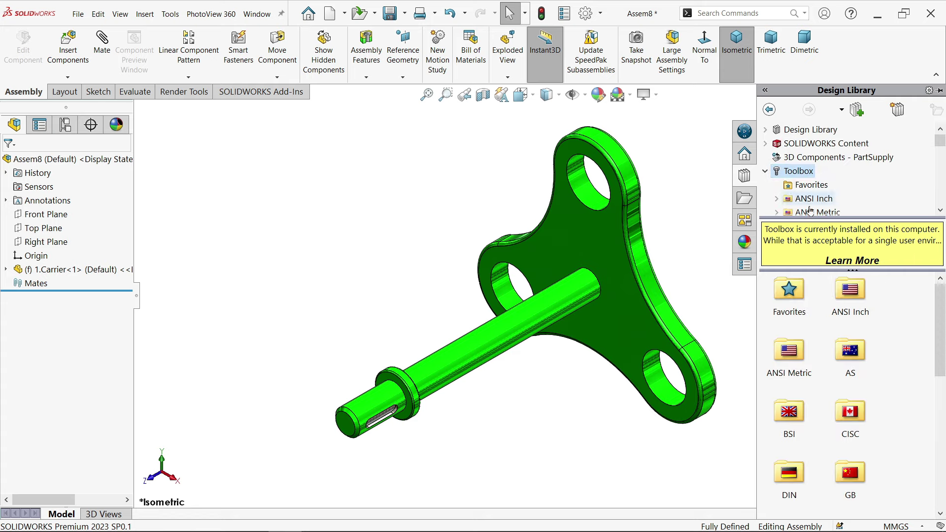
{"action": "scroll", "coordinate": [897, 356], "scroll_direction": "down", "scroll_amount": 3}
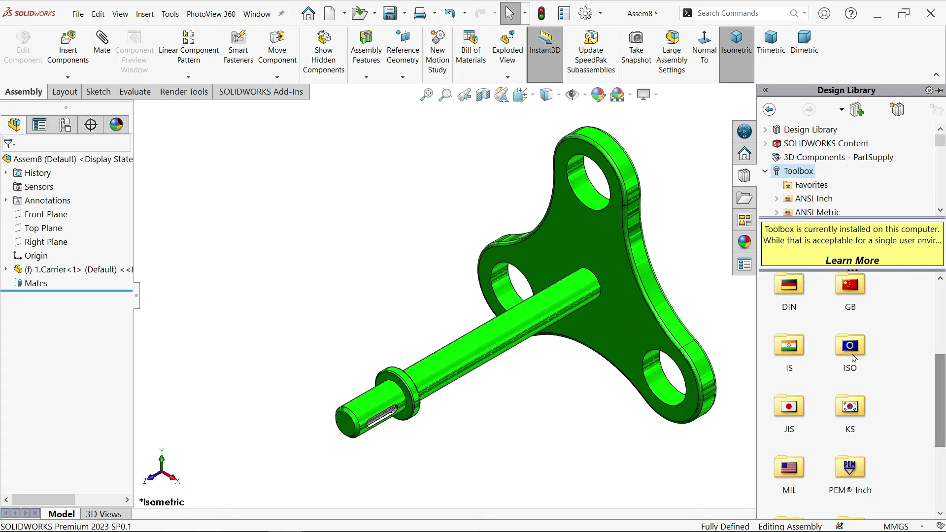
{"action": "double_click", "coordinate": [850, 352]}
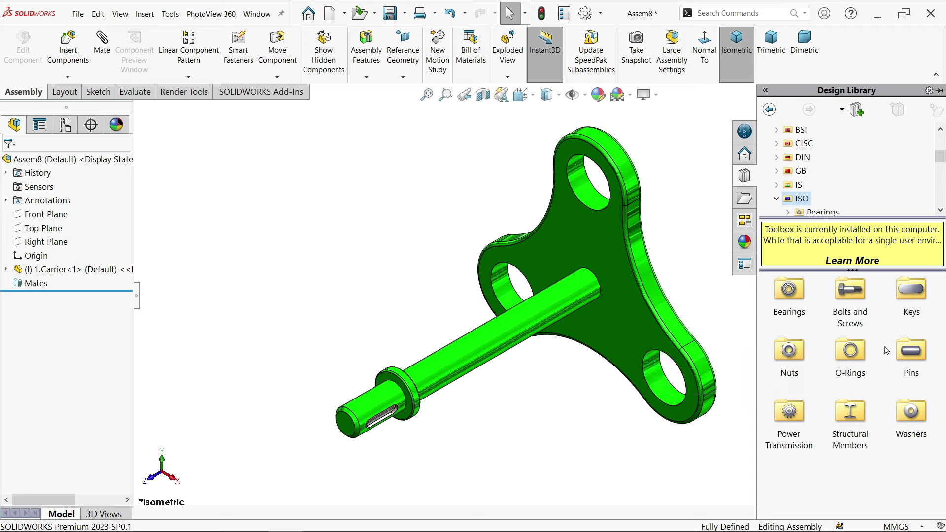
{"action": "double_click", "coordinate": [790, 291]}
{"action": "double_click", "coordinate": [791, 292]}
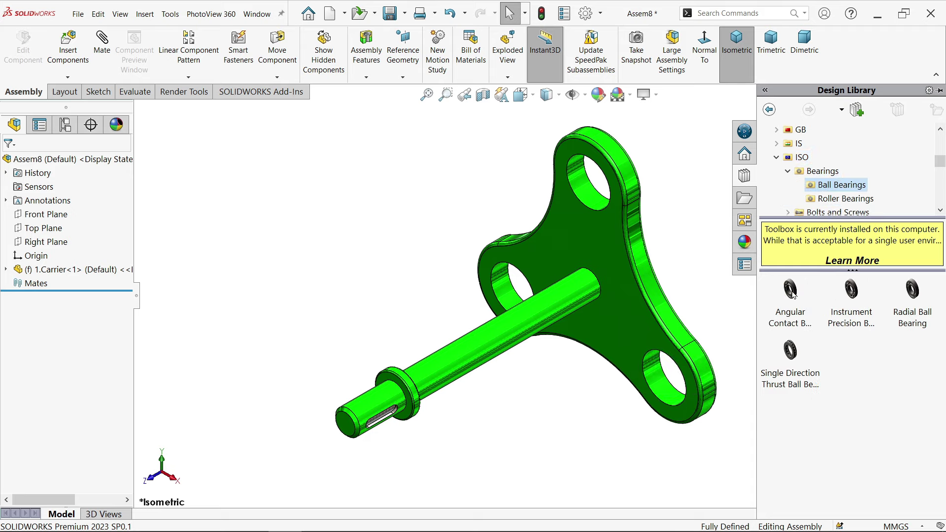
{"action": "mouse_move", "coordinate": [845, 313]}
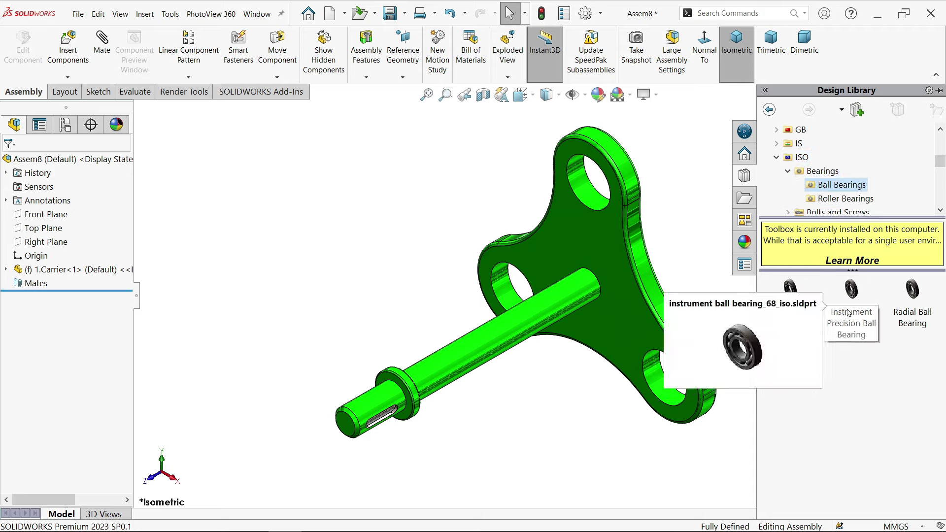
{"action": "mouse_move", "coordinate": [792, 309]}
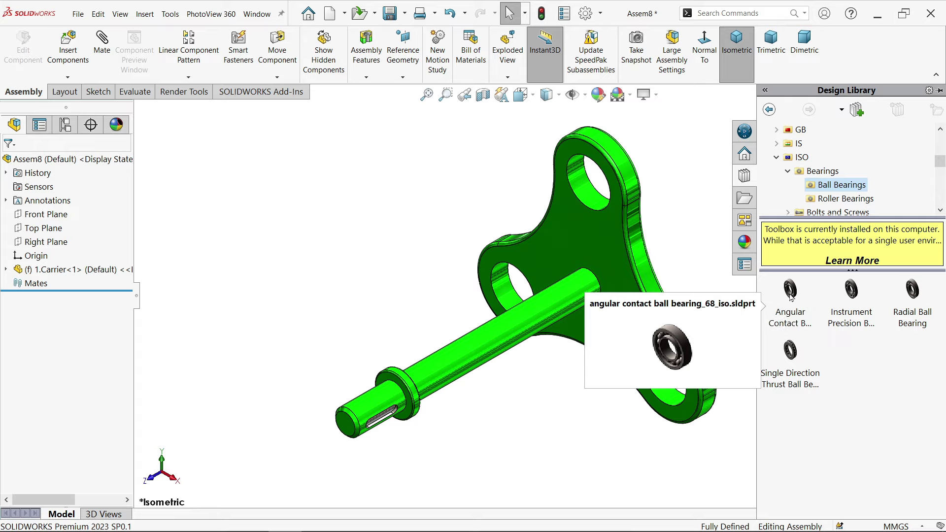
{"action": "left_click_drag", "start_coordinate": [790, 296], "coordinate": [662, 378]}
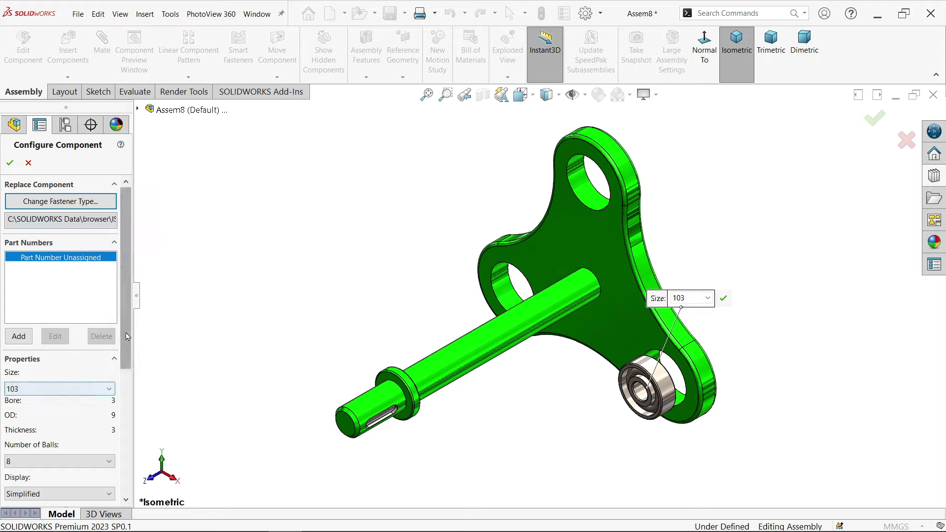
Step: Configure the bearing as size 284 with Detailed display and an added cage, and accept the component
{"action": "left_click_drag", "start_coordinate": [127, 330], "coordinate": [122, 387]}
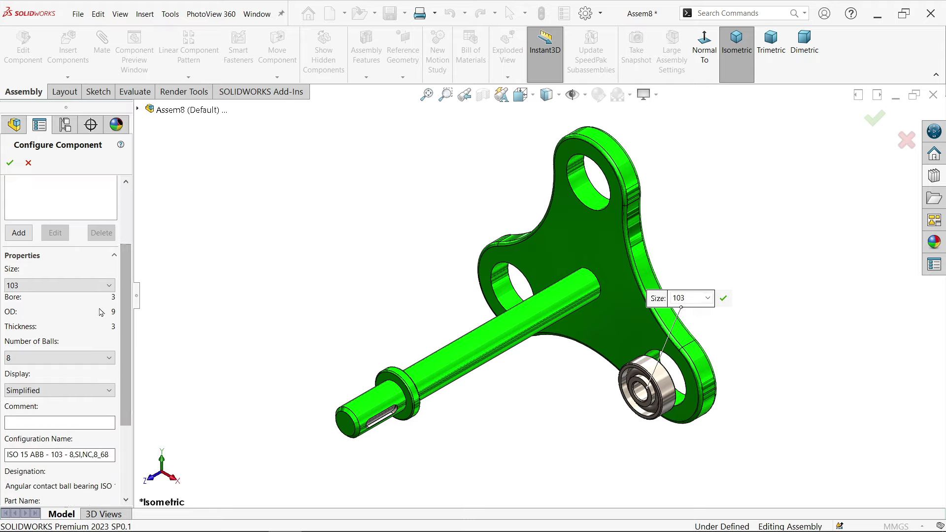
{"action": "left_click", "coordinate": [103, 287]}
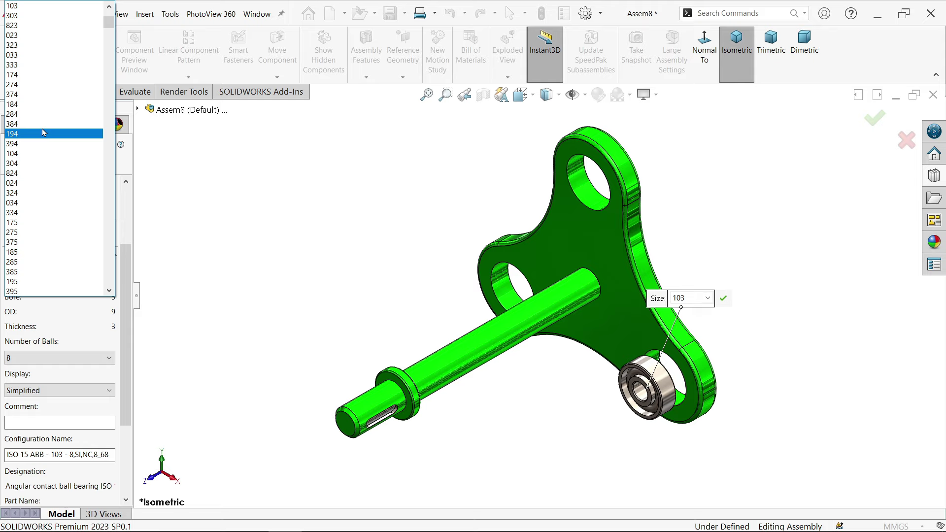
{"action": "left_click", "coordinate": [43, 114]}
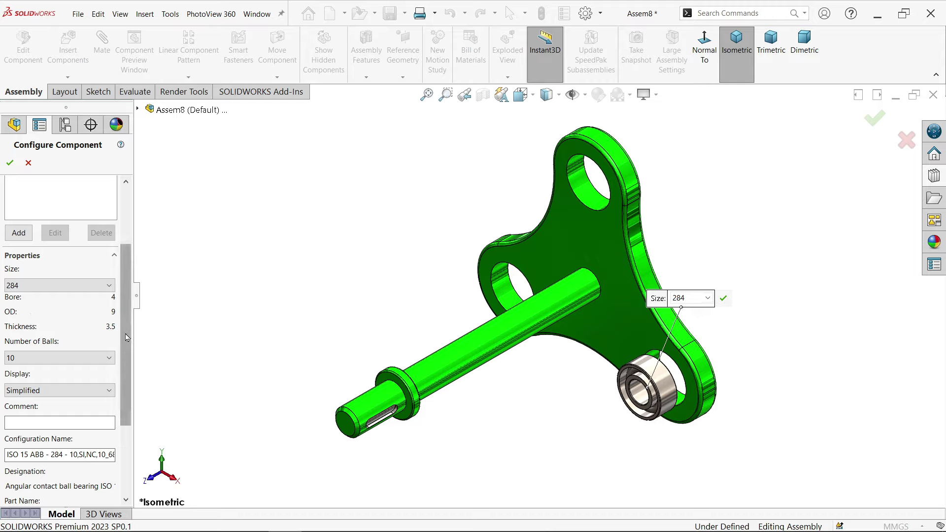
{"action": "scroll", "coordinate": [127, 338], "scroll_direction": "down", "scroll_amount": 3}
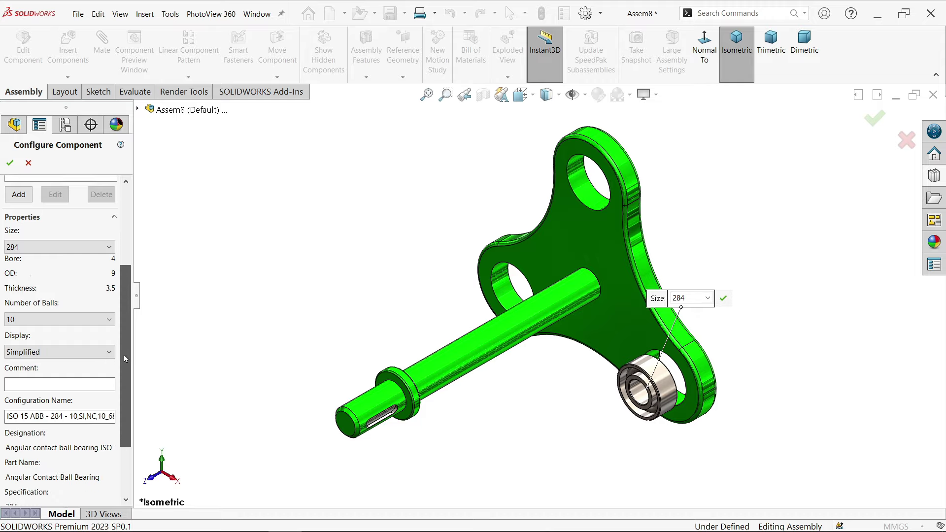
{"action": "left_click", "coordinate": [68, 349]}
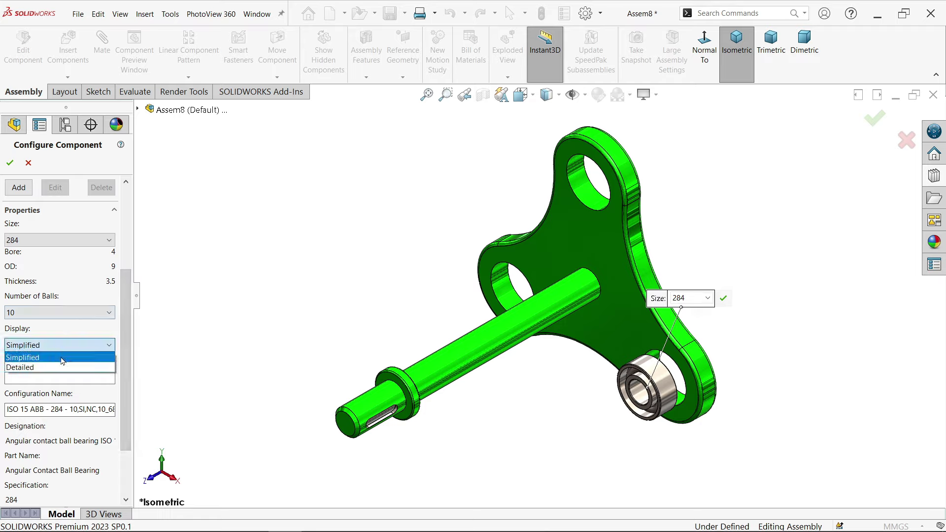
{"action": "left_click", "coordinate": [43, 369]}
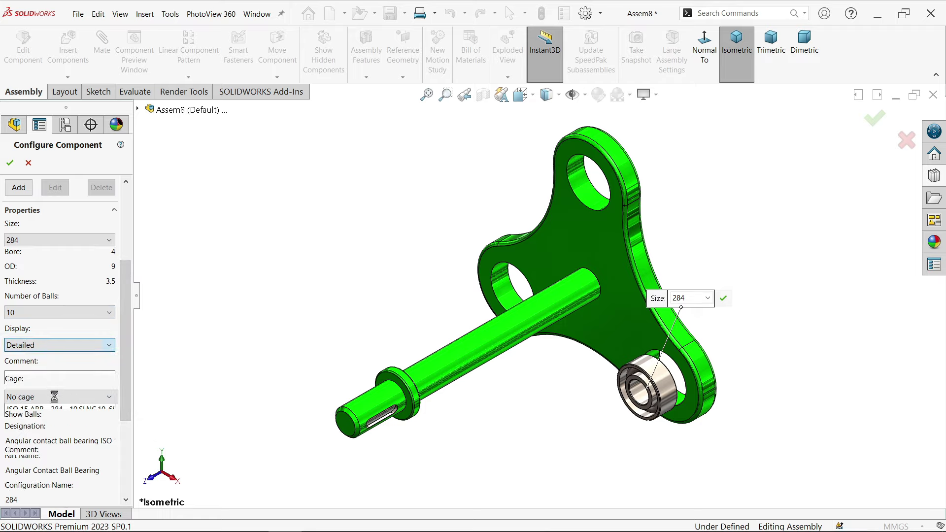
{"action": "left_click", "coordinate": [54, 382]}
{"action": "left_click", "coordinate": [44, 404]}
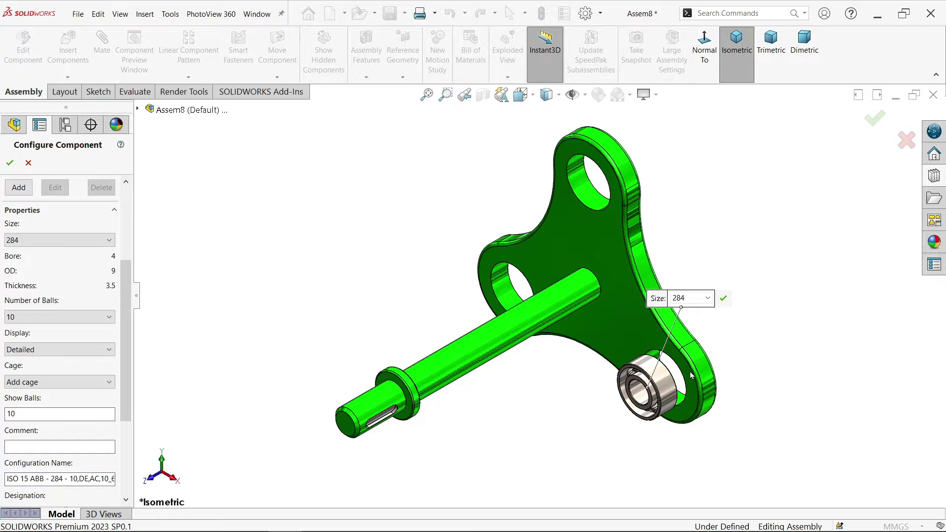
{"action": "scroll", "coordinate": [688, 355], "scroll_direction": "down", "scroll_amount": 5}
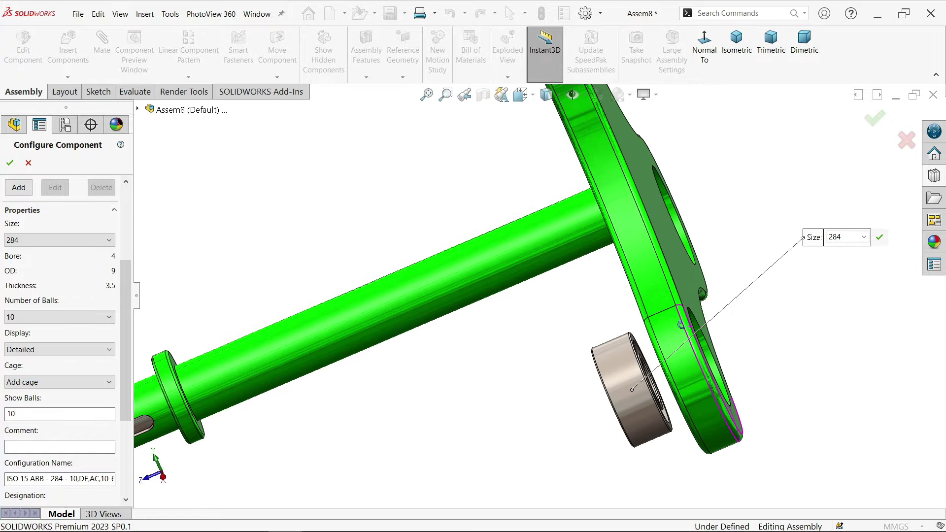
{"action": "middle_click_drag", "start_coordinate": [682, 325], "coordinate": [730, 334]}
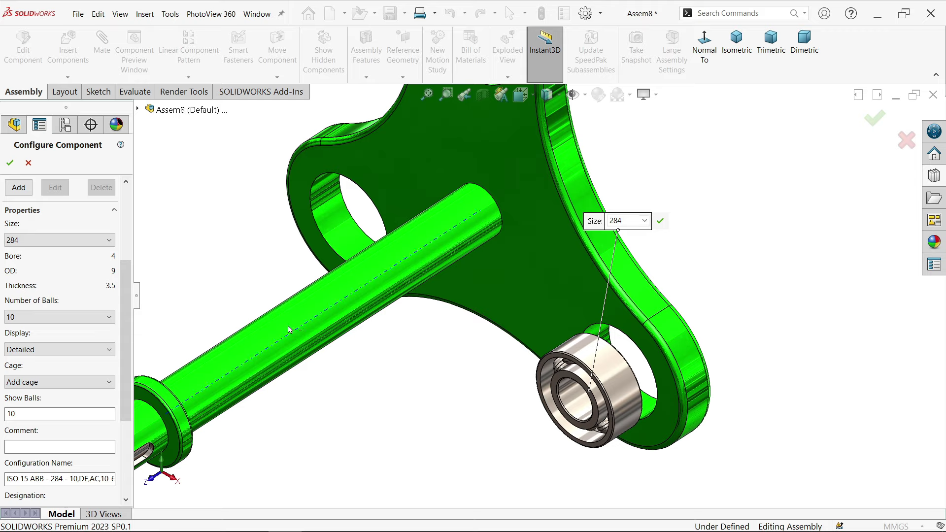
{"action": "left_click", "coordinate": [10, 165]}
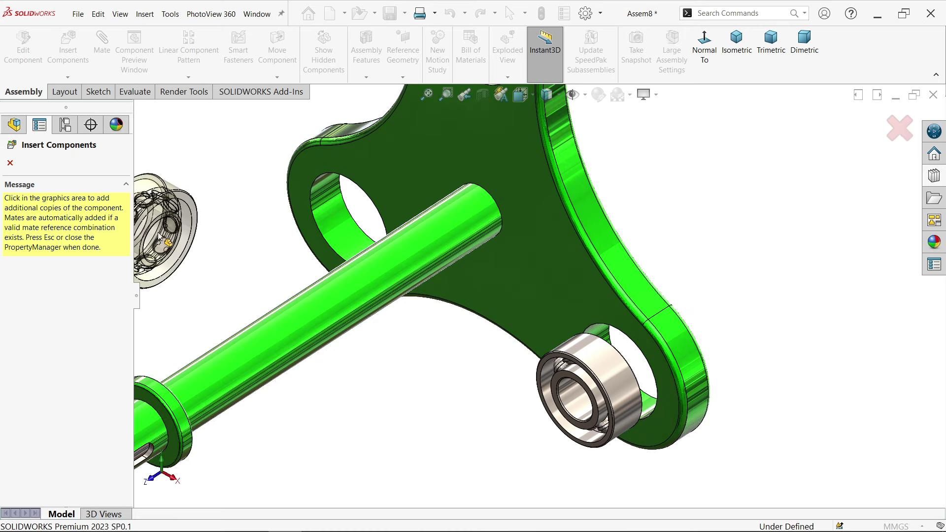
Step: Place two more copies of the bearing at the carrier's left and top holes and finish inserting
{"action": "scroll", "coordinate": [306, 285], "scroll_direction": "up", "scroll_amount": 4}
{"action": "scroll", "coordinate": [445, 213], "scroll_direction": "down", "scroll_amount": 4}
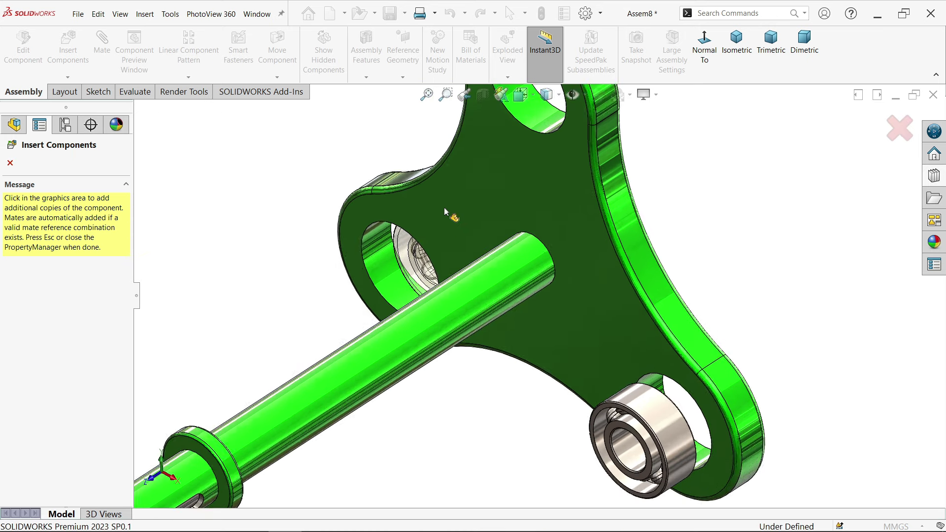
{"action": "scroll", "coordinate": [445, 212], "scroll_direction": "down", "scroll_amount": 1}
{"action": "left_click", "coordinate": [370, 262]}
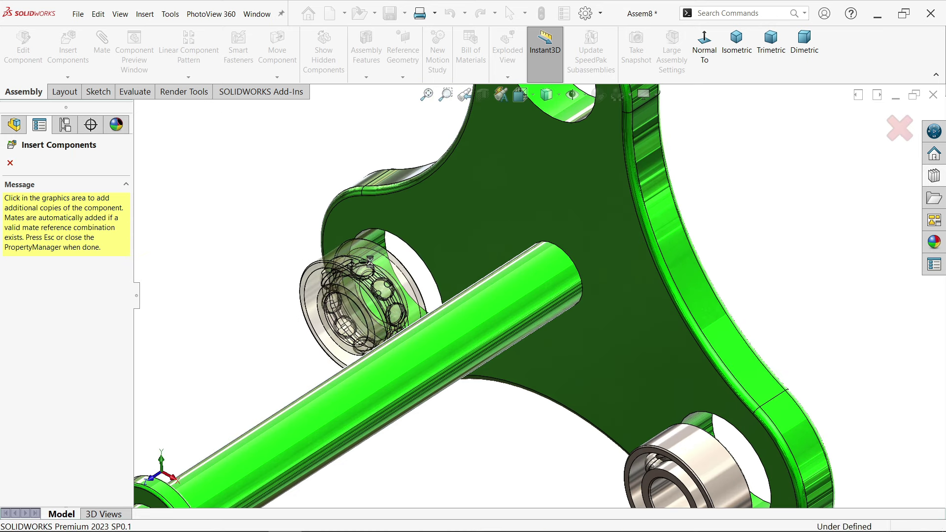
{"action": "scroll", "coordinate": [374, 256], "scroll_direction": "up", "scroll_amount": 3}
{"action": "scroll", "coordinate": [528, 177], "scroll_direction": "down", "scroll_amount": 4}
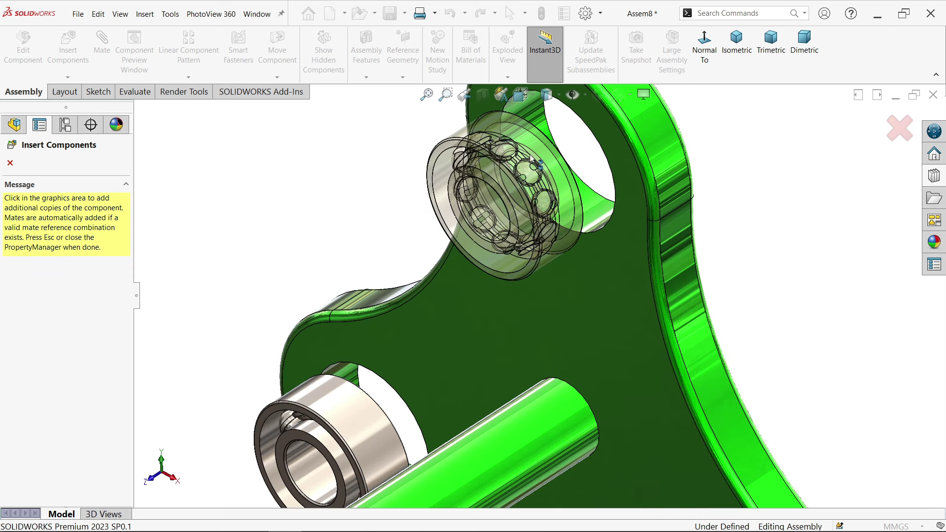
{"action": "left_click", "coordinate": [537, 174]}
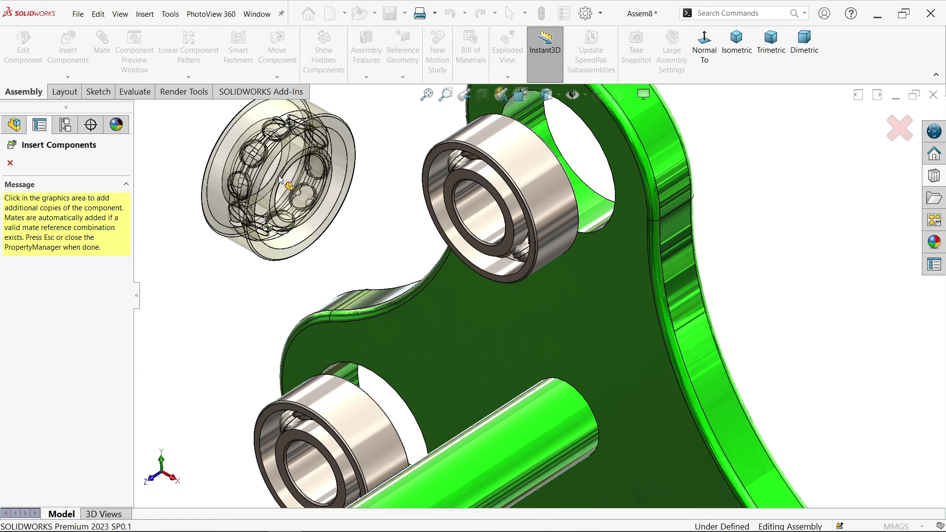
{"action": "left_click", "coordinate": [10, 163]}
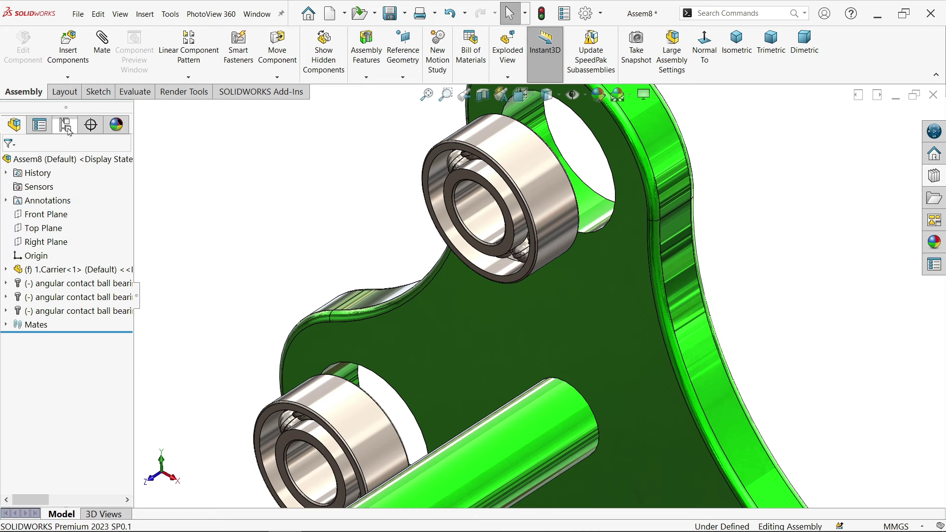
Step: Add a coincident mate between the top bearing's inner race front face and the carrier's front face
{"action": "scroll", "coordinate": [612, 156], "scroll_direction": "down", "scroll_amount": 2}
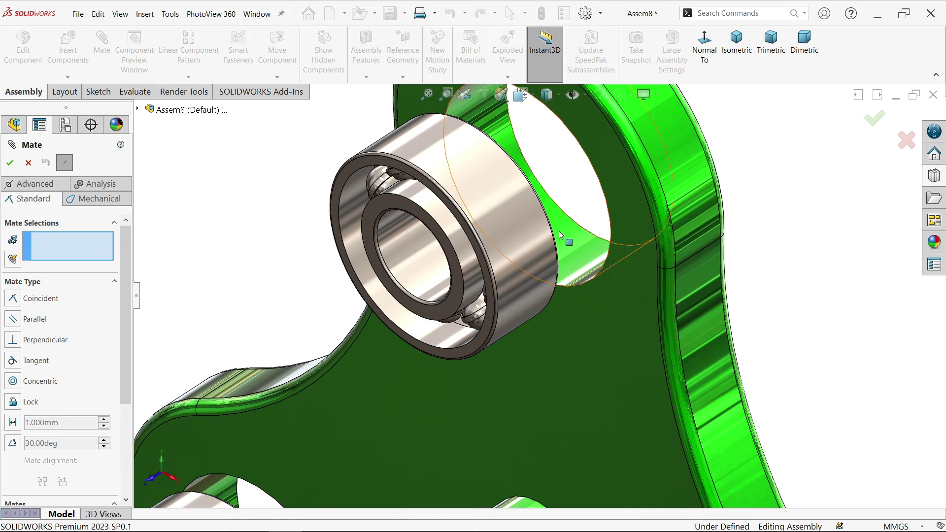
{"action": "left_click", "coordinate": [460, 305]}
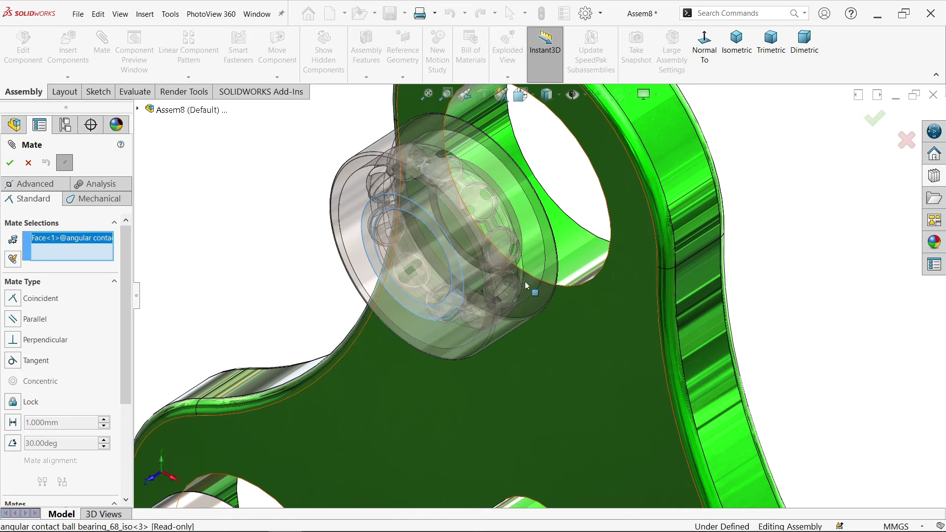
{"action": "left_click", "coordinate": [637, 236]}
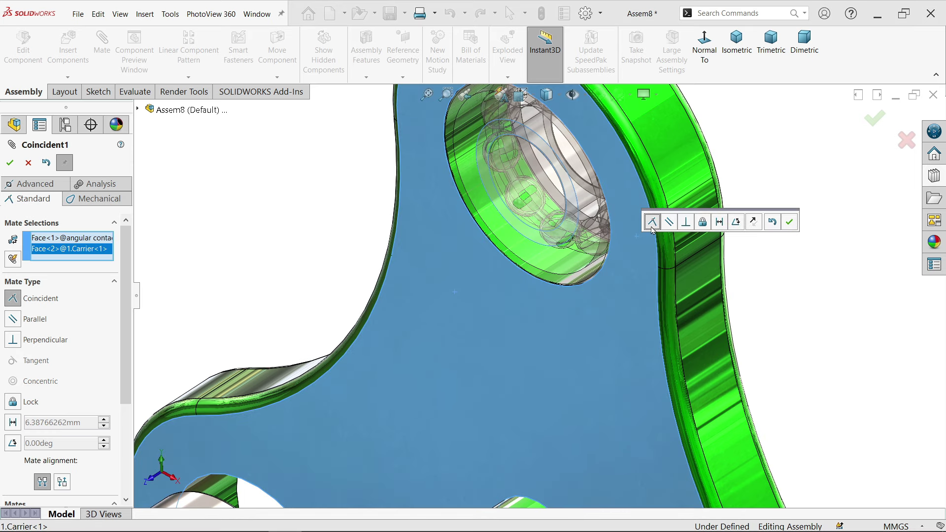
{"action": "left_click", "coordinate": [789, 225]}
Step: Mate the lower-right bearing's inner race front face coincident with the carrier's front face
{"action": "scroll", "coordinate": [763, 223], "scroll_direction": "up", "scroll_amount": 2}
{"action": "middle_click_drag", "start_coordinate": [763, 224], "coordinate": [704, 229]}
{"action": "scroll", "coordinate": [609, 346], "scroll_direction": "up", "scroll_amount": 3}
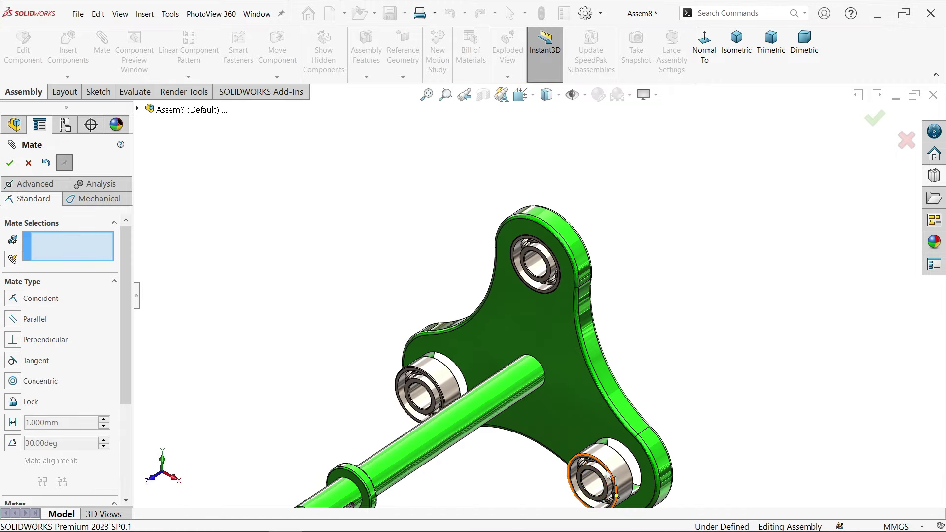
{"action": "scroll", "coordinate": [610, 474], "scroll_direction": "down", "scroll_amount": 4}
{"action": "scroll", "coordinate": [548, 404], "scroll_direction": "down", "scroll_amount": 2}
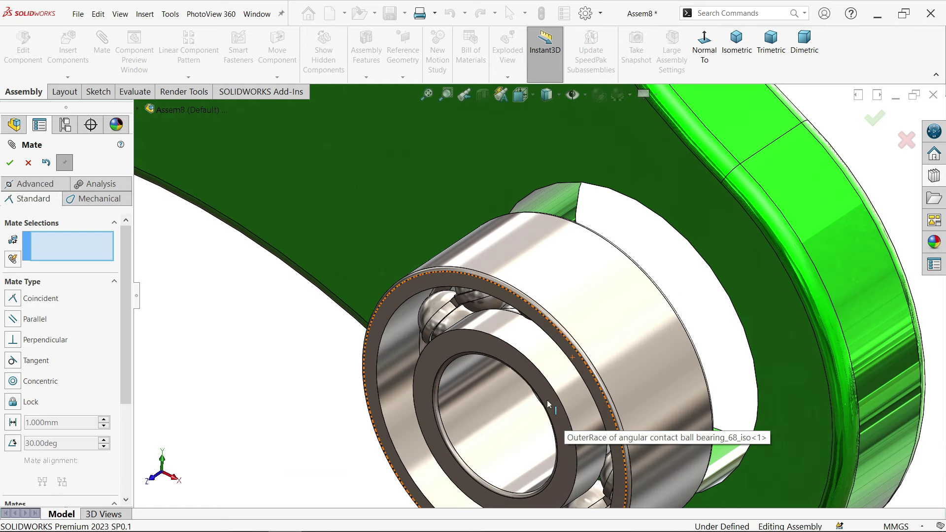
{"action": "left_click", "coordinate": [549, 404]}
{"action": "left_click", "coordinate": [779, 301]}
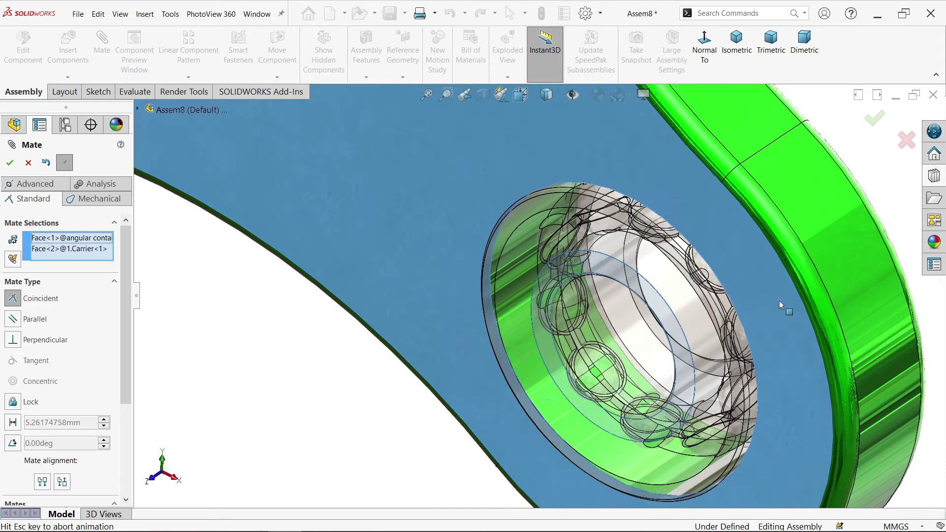
{"action": "left_click", "coordinate": [931, 319]}
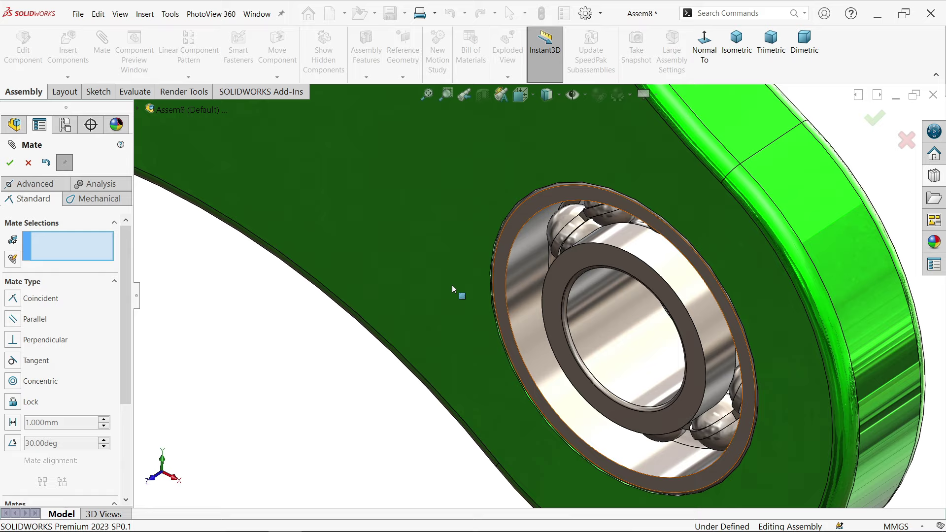
Step: Mate the left bearing's outer race front face coincident with the carrier's front face and finish mating
{"action": "scroll", "coordinate": [454, 289], "scroll_direction": "up", "scroll_amount": 5}
{"action": "scroll", "coordinate": [354, 183], "scroll_direction": "down", "scroll_amount": 3}
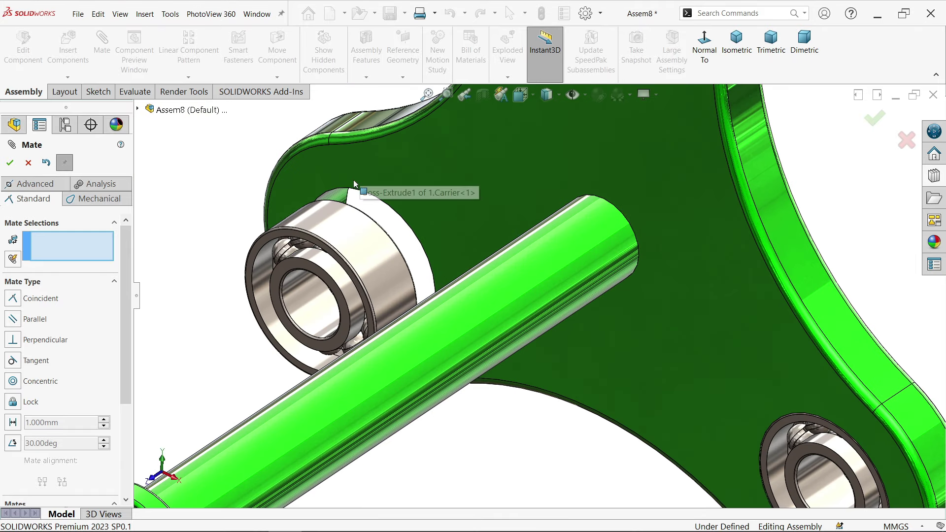
{"action": "scroll", "coordinate": [354, 184], "scroll_direction": "down", "scroll_amount": 1}
{"action": "scroll", "coordinate": [222, 240], "scroll_direction": "down", "scroll_amount": 1}
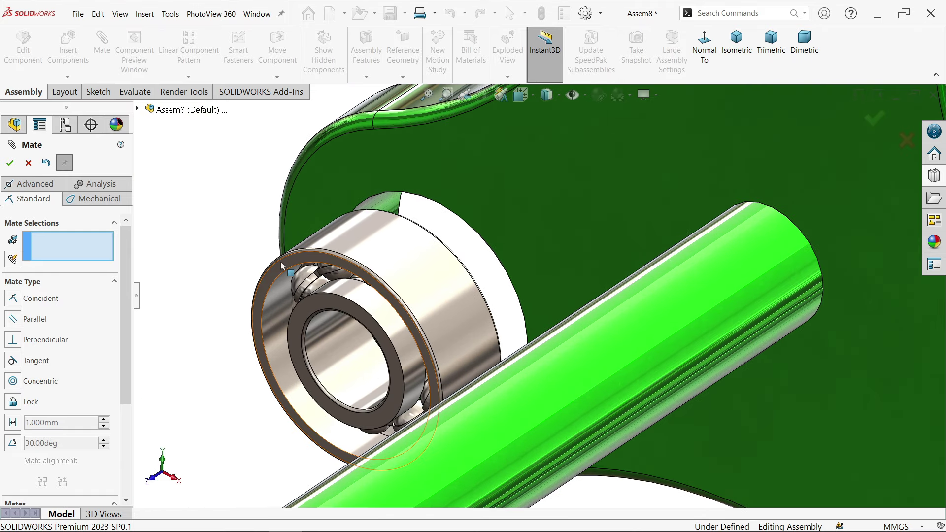
{"action": "left_click", "coordinate": [281, 265]}
{"action": "left_click", "coordinate": [401, 159]}
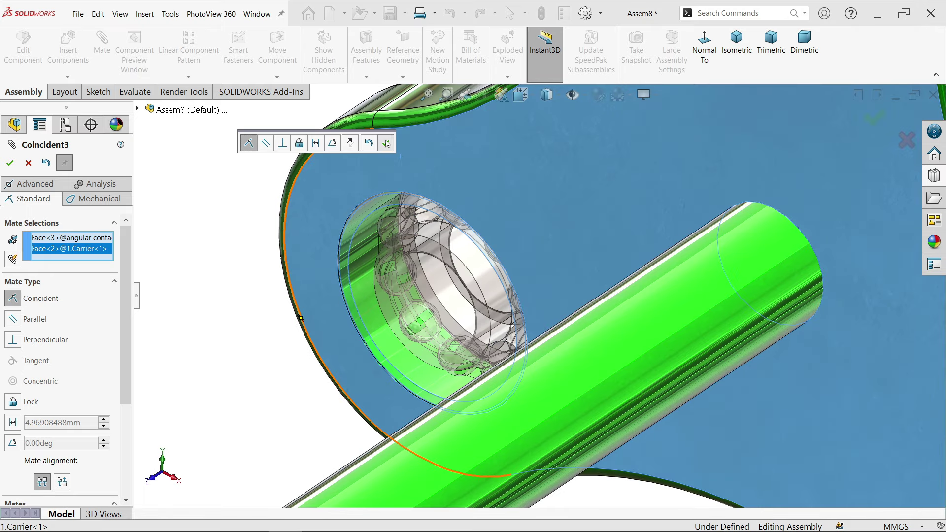
{"action": "left_click", "coordinate": [387, 144]}
{"action": "left_click", "coordinate": [10, 163]}
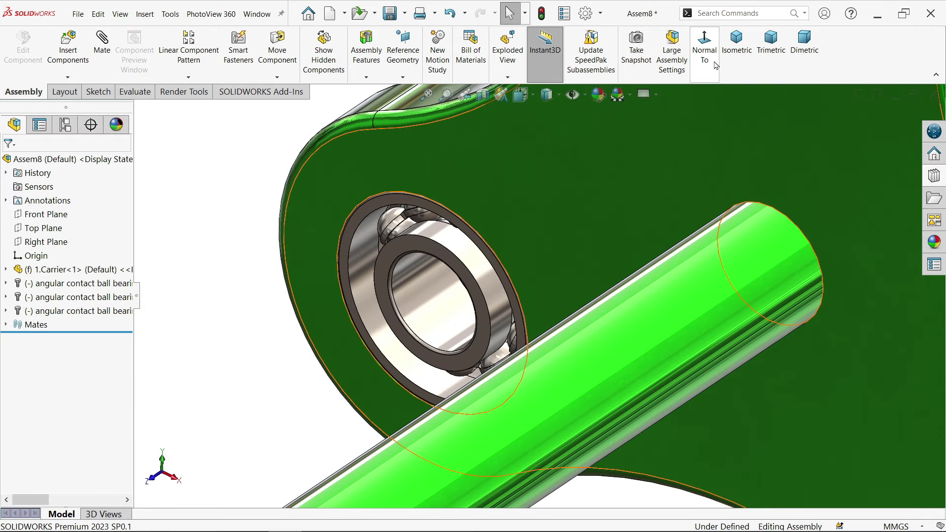
Step: Set the isometric view and save the assembly as Sub Assembly Carrier in the Planetary gear folder
{"action": "left_click", "coordinate": [737, 41]}
{"action": "scroll", "coordinate": [666, 242], "scroll_direction": "down", "scroll_amount": 2}
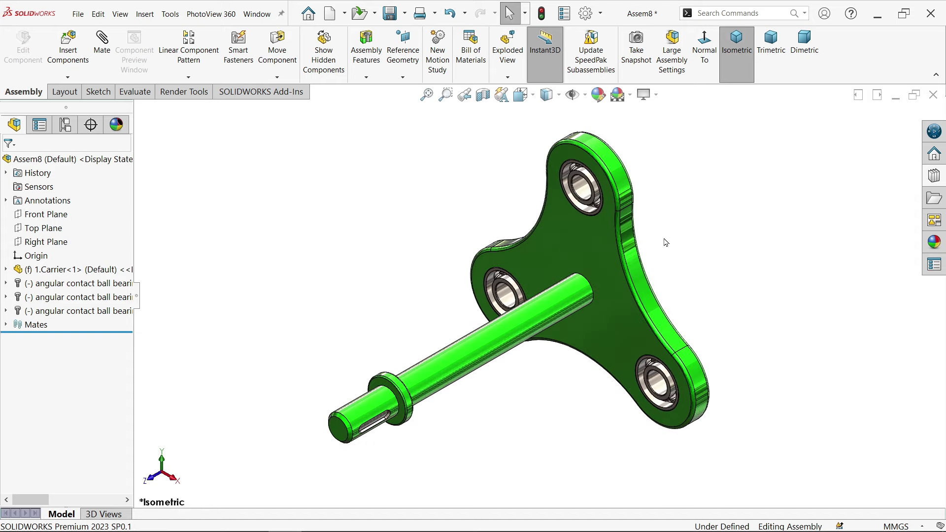
{"action": "left_click", "coordinate": [390, 11]}
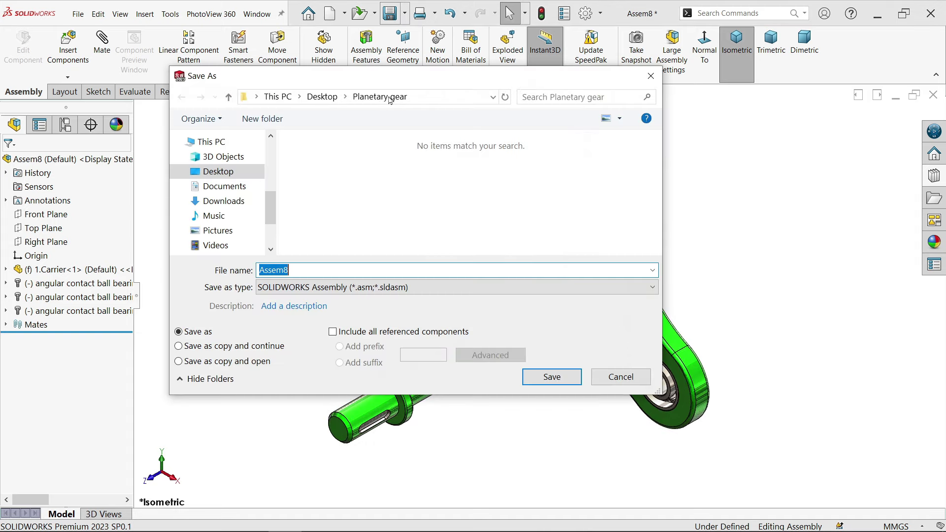
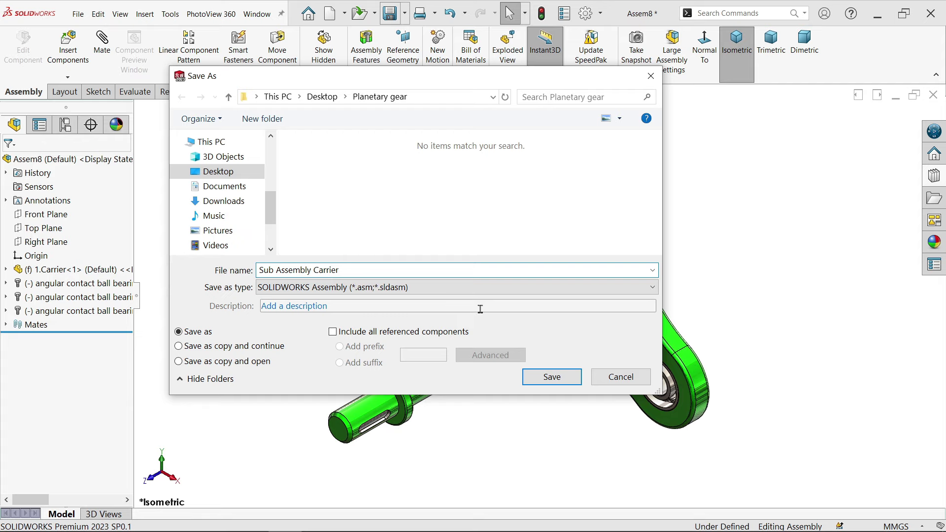
{"action": "left_click", "coordinate": [553, 378]}
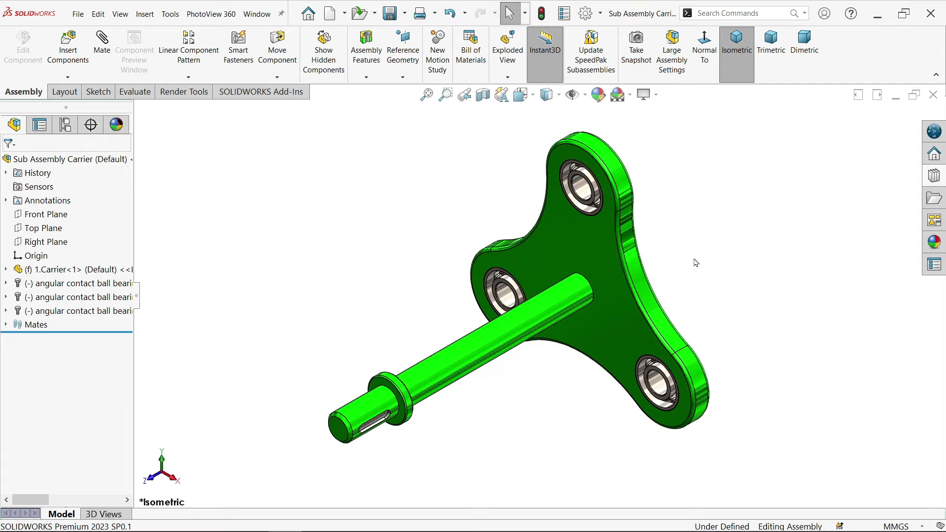
Step: Close the saved carrier sub-assembly and create a new assembly document
{"action": "scroll", "coordinate": [696, 262], "scroll_direction": "down", "scroll_amount": 1}
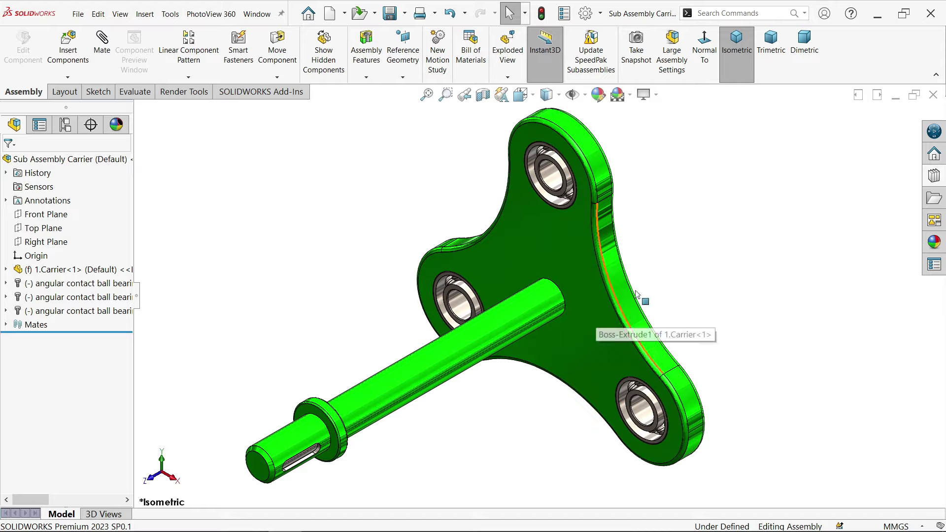
{"action": "left_click", "coordinate": [935, 95]}
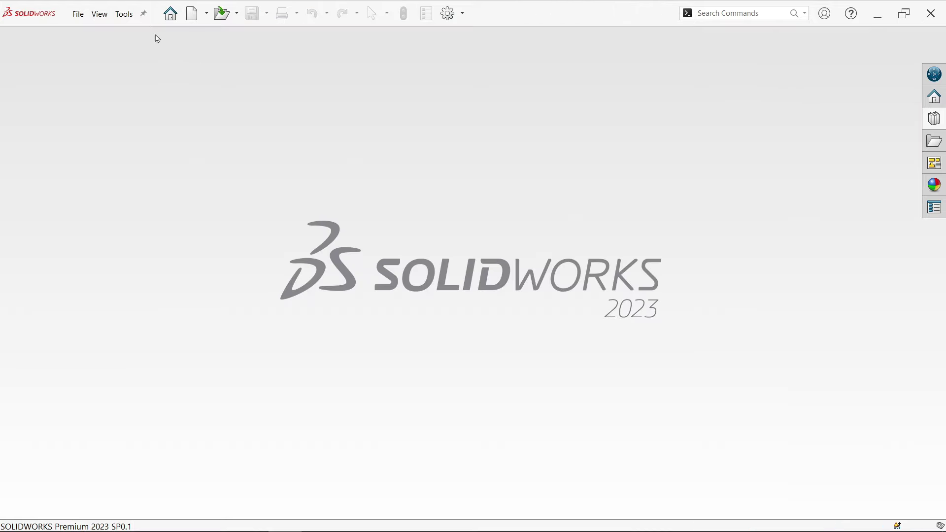
{"action": "left_click", "coordinate": [87, 11]}
{"action": "left_click", "coordinate": [92, 35]}
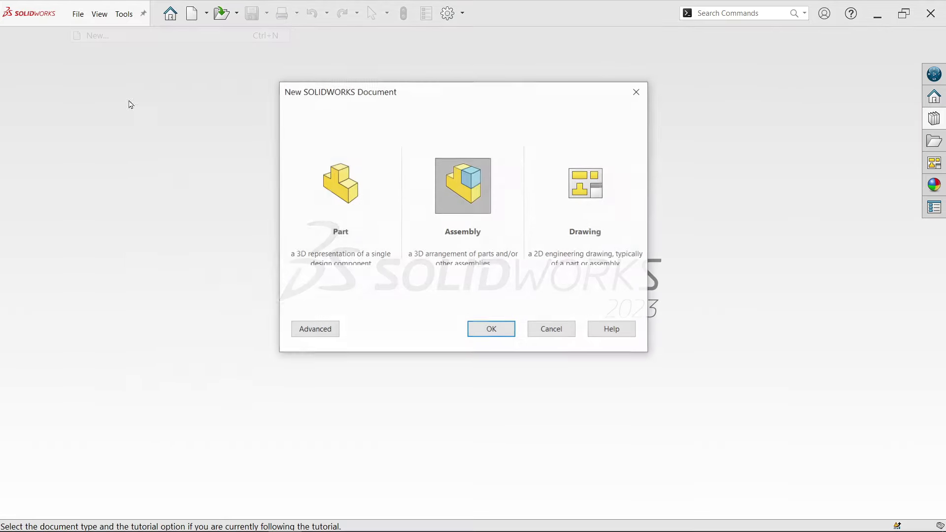
{"action": "left_click", "coordinate": [488, 331]}
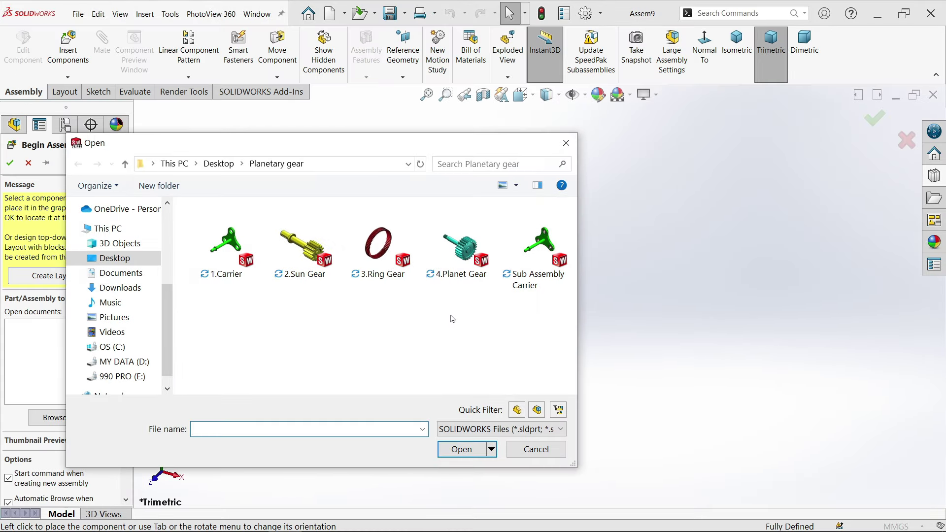
Step: Insert the 3.Ring Gear part with origins displayed, rotated 90 degrees about Y, and place it on the assembly origin
{"action": "left_click", "coordinate": [386, 252]}
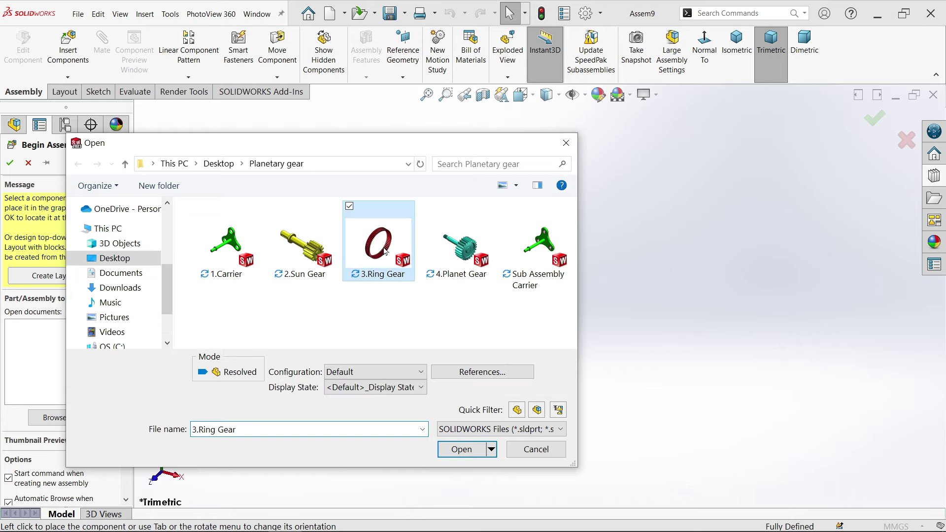
{"action": "left_click", "coordinate": [462, 449]}
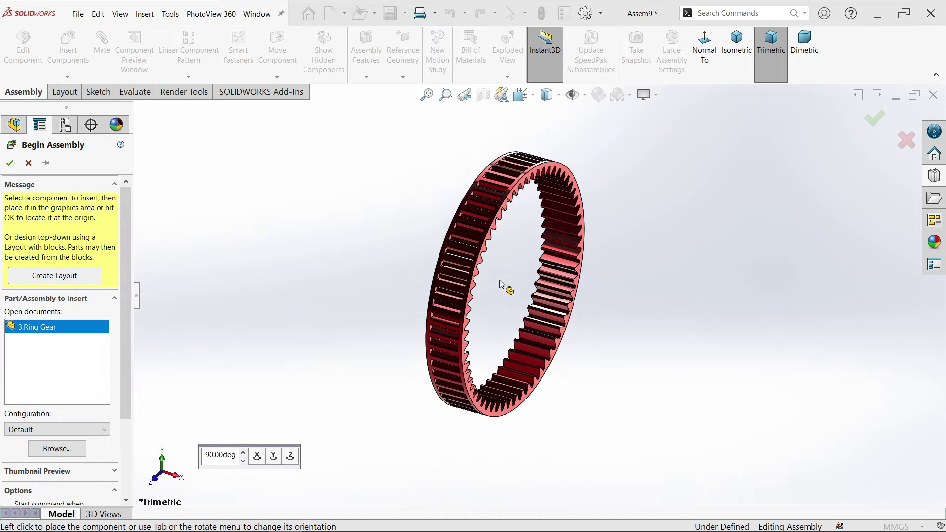
{"action": "left_click", "coordinate": [586, 97]}
{"action": "left_click", "coordinate": [574, 176]}
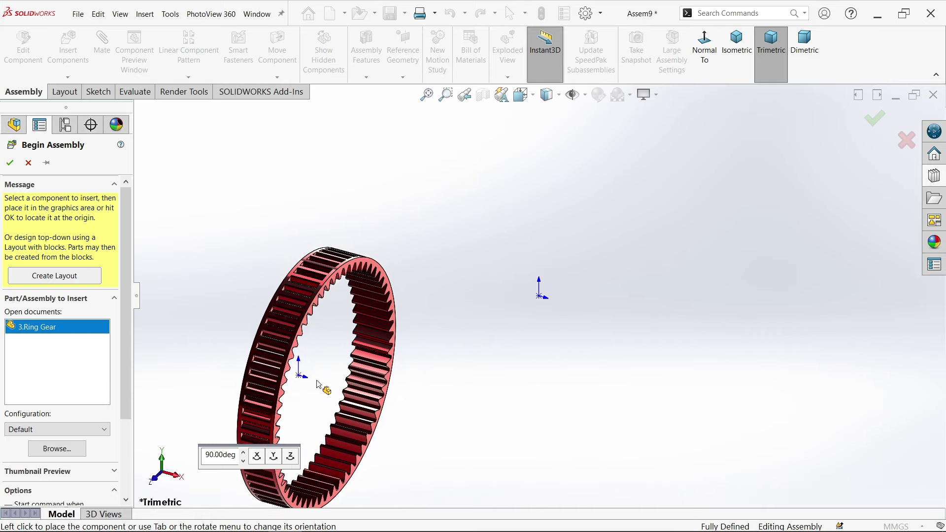
{"action": "left_click", "coordinate": [273, 455]}
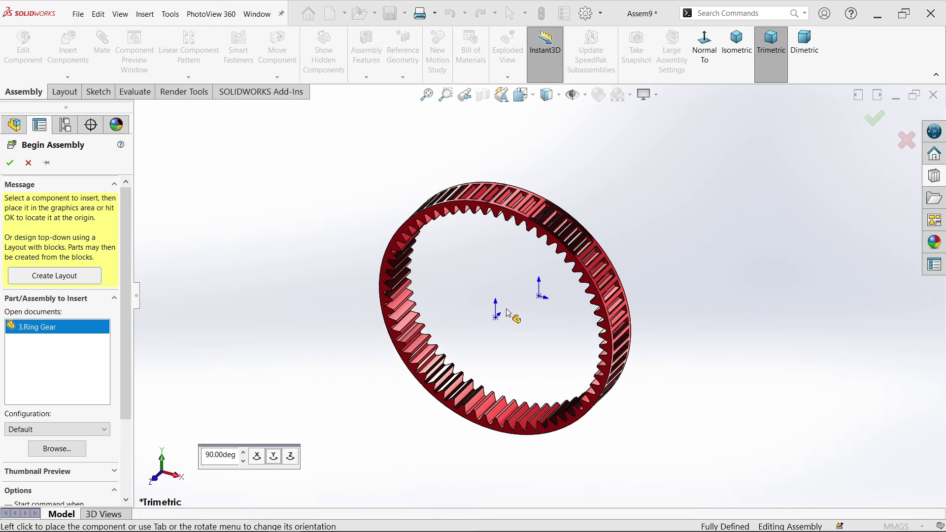
{"action": "left_click", "coordinate": [541, 299]}
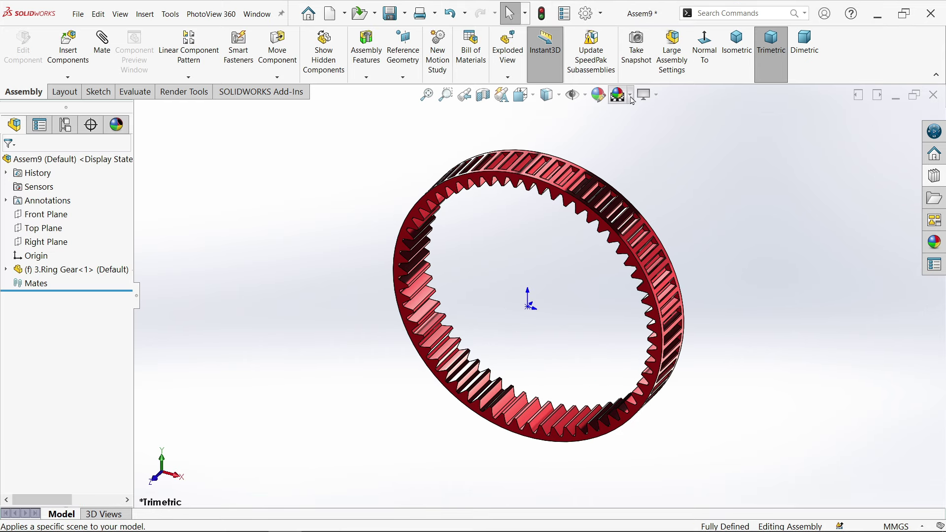
Step: Apply the Plain White scene to the ring gear assembly and hide the origins
{"action": "left_click", "coordinate": [631, 96]}
{"action": "left_click", "coordinate": [639, 129]}
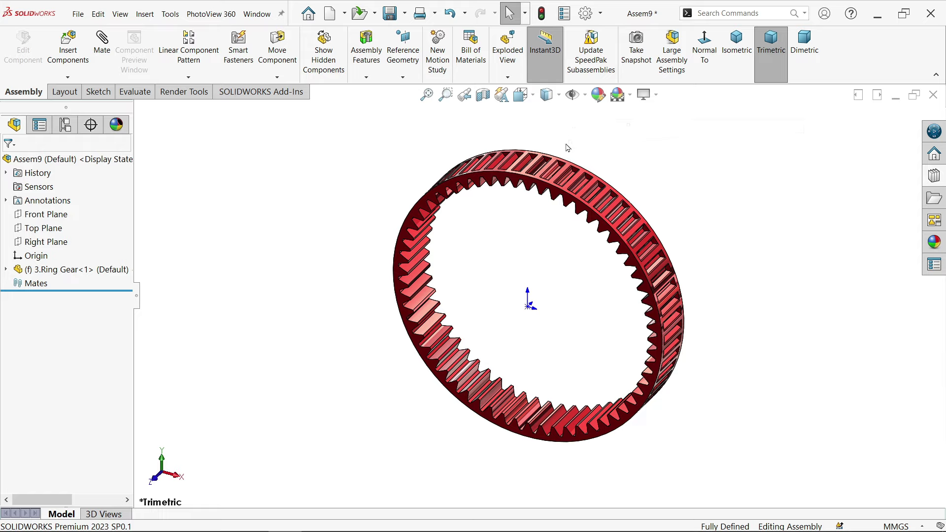
{"action": "left_click", "coordinate": [585, 94]}
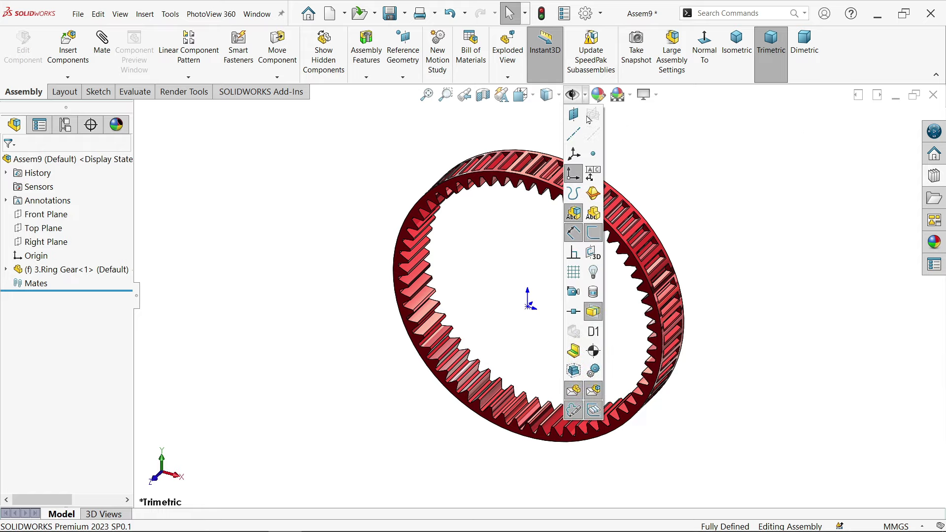
{"action": "left_click", "coordinate": [571, 174]}
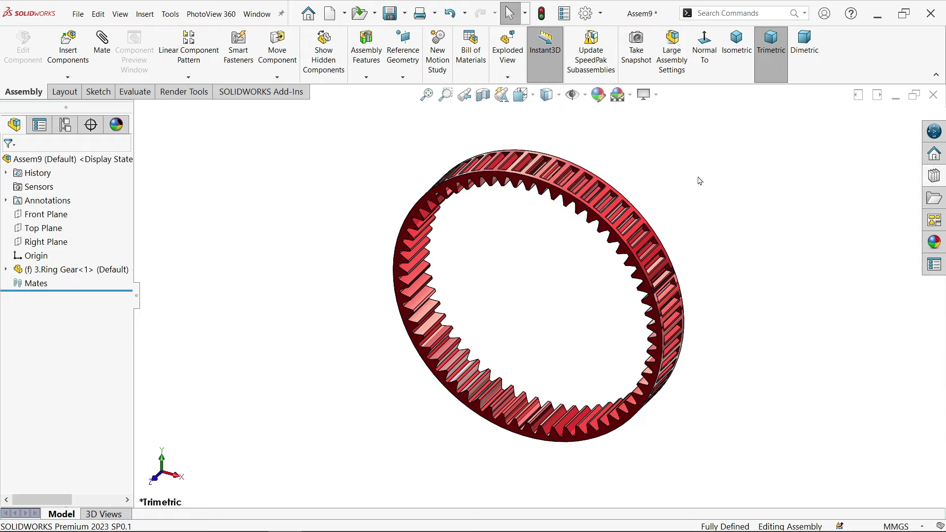
Step: Insert 2.Sun Gear, rotated 270 degrees about Y, inside the ring gear, and 4.Planet Gear, rotated 90 degrees about Y, beside the ring
{"action": "left_click", "coordinate": [737, 65]}
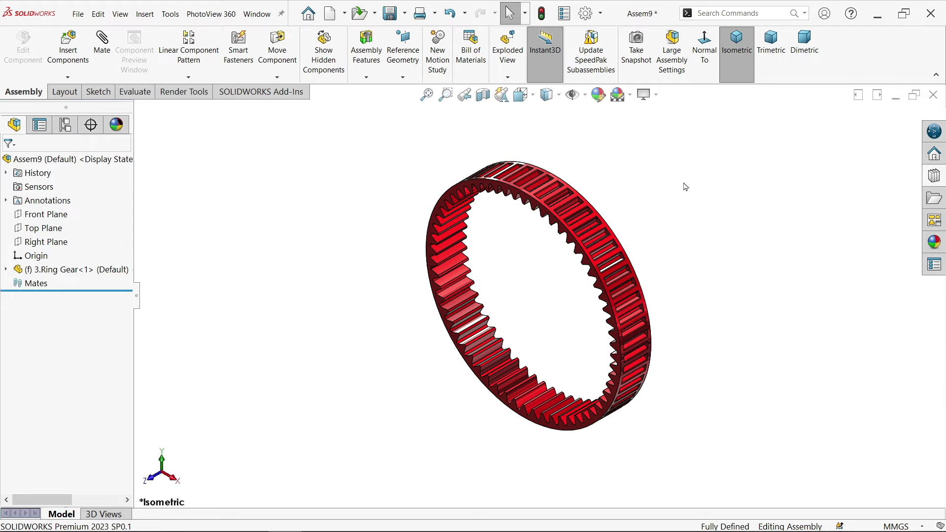
{"action": "left_click", "coordinate": [771, 55]}
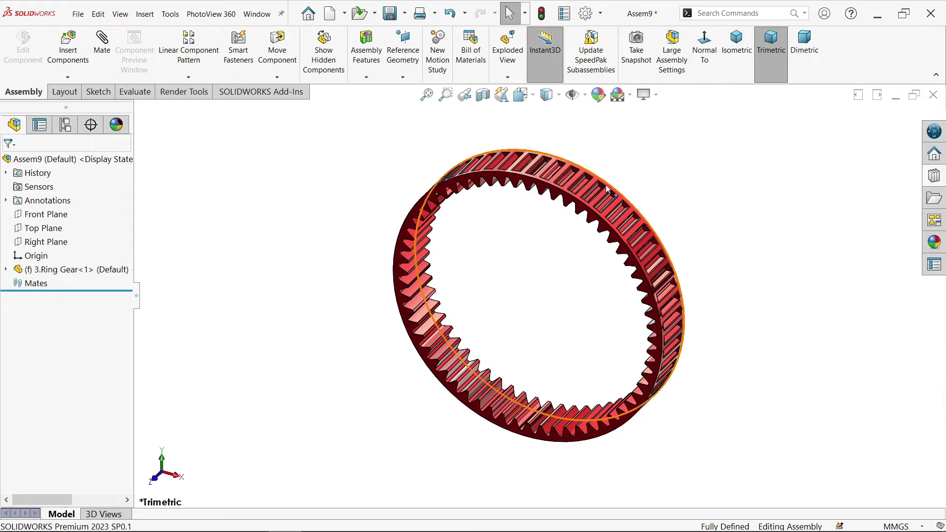
{"action": "left_click", "coordinate": [68, 47]}
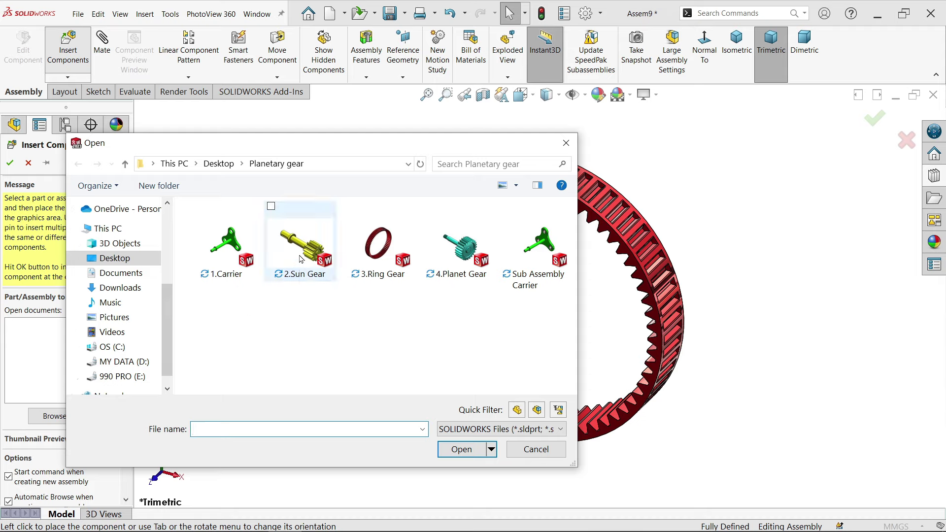
{"action": "left_click", "coordinate": [302, 260]}
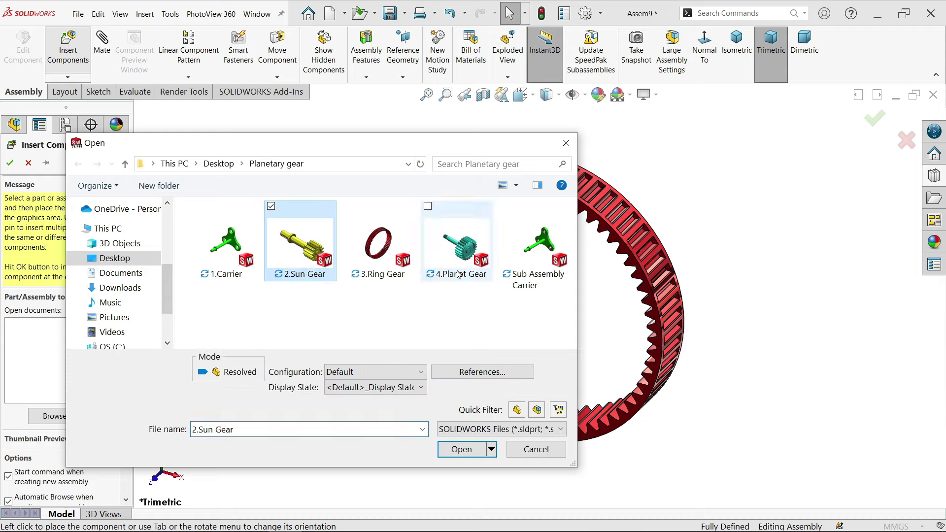
{"action": "left_click", "coordinate": [457, 450]}
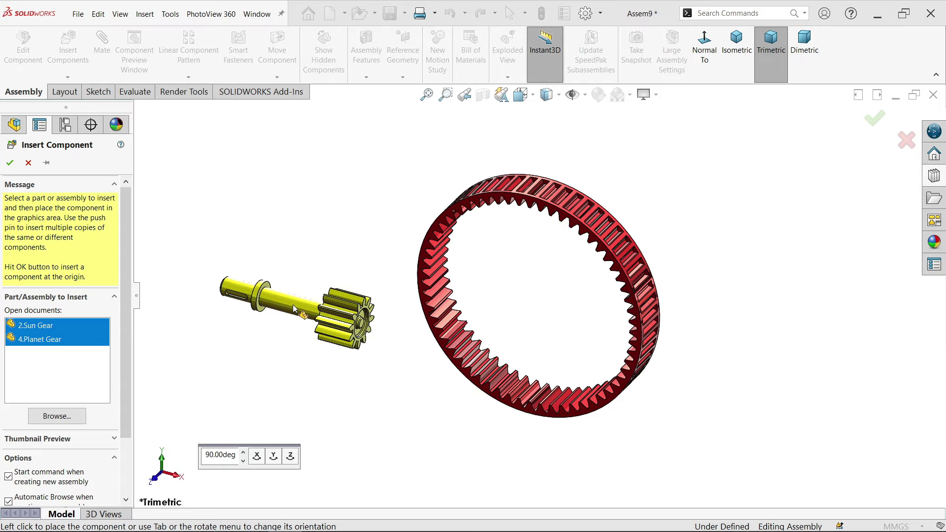
{"action": "left_click", "coordinate": [274, 457]}
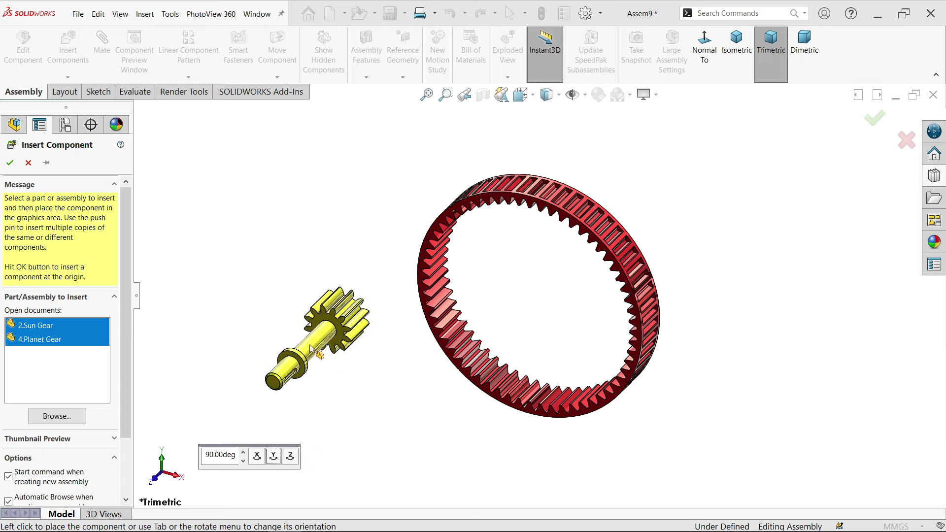
{"action": "left_click", "coordinate": [274, 457]}
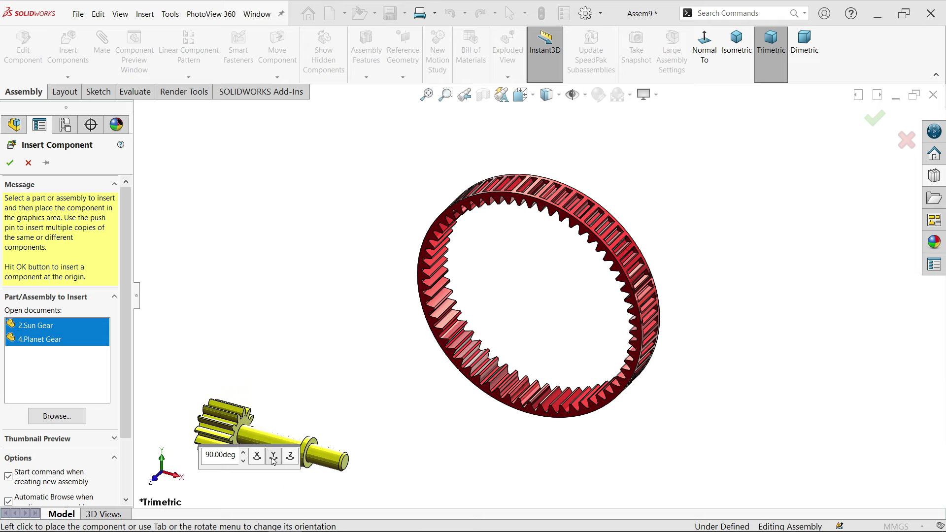
{"action": "left_click", "coordinate": [274, 457]}
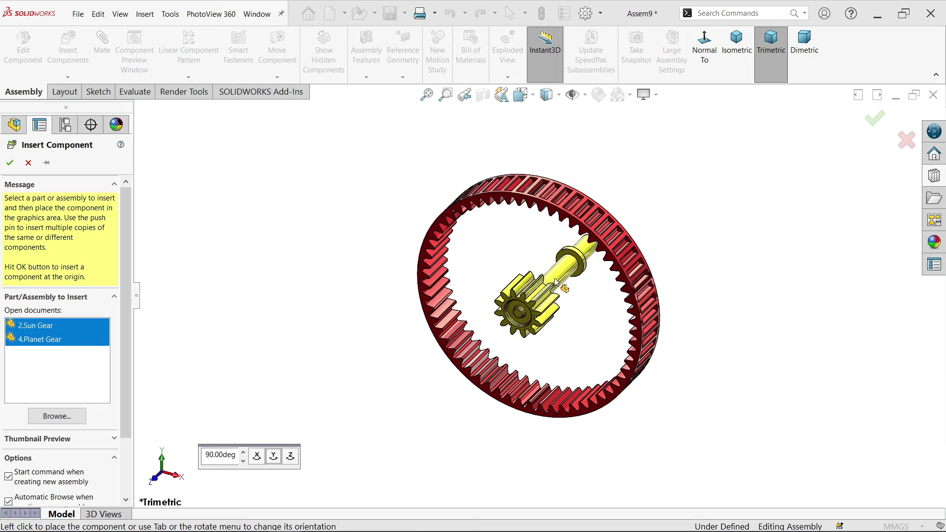
{"action": "left_click", "coordinate": [555, 282]}
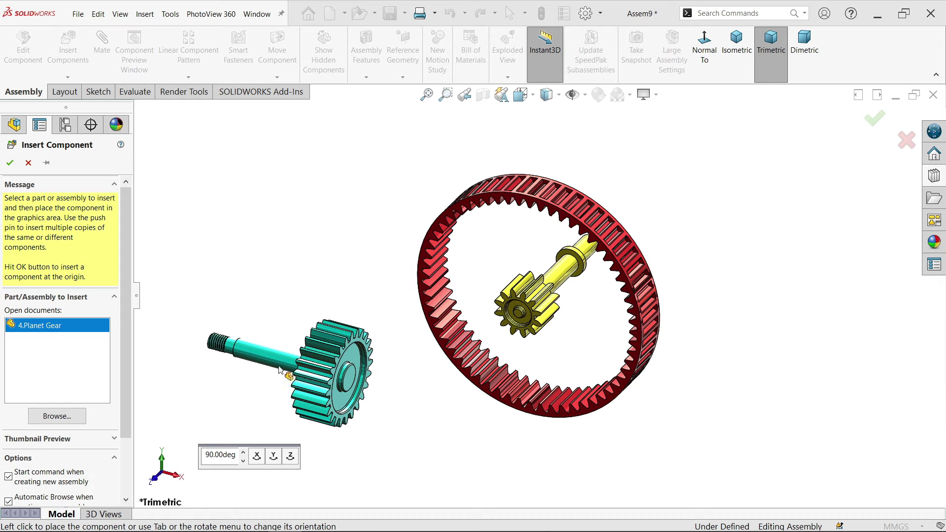
{"action": "left_click", "coordinate": [273, 457]}
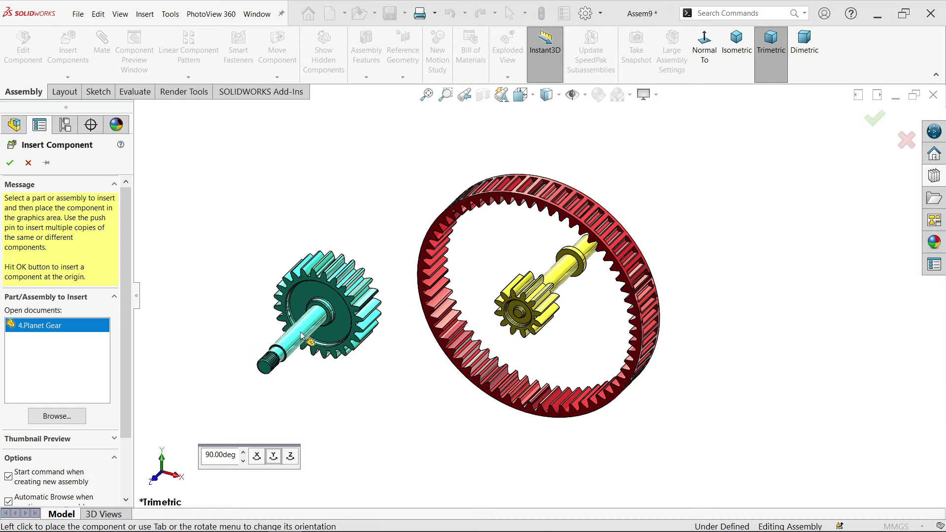
{"action": "left_click", "coordinate": [301, 335]}
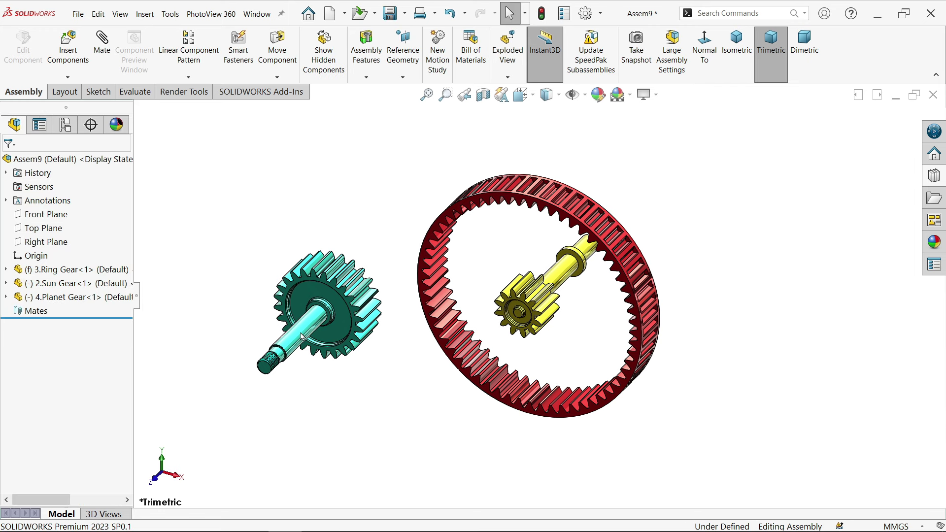
Step: Add a concentric mate between the sun gear's cylindrical shaft face and the ring gear's outer cylindrical face
{"action": "scroll", "coordinate": [586, 320], "scroll_direction": "down", "scroll_amount": 3}
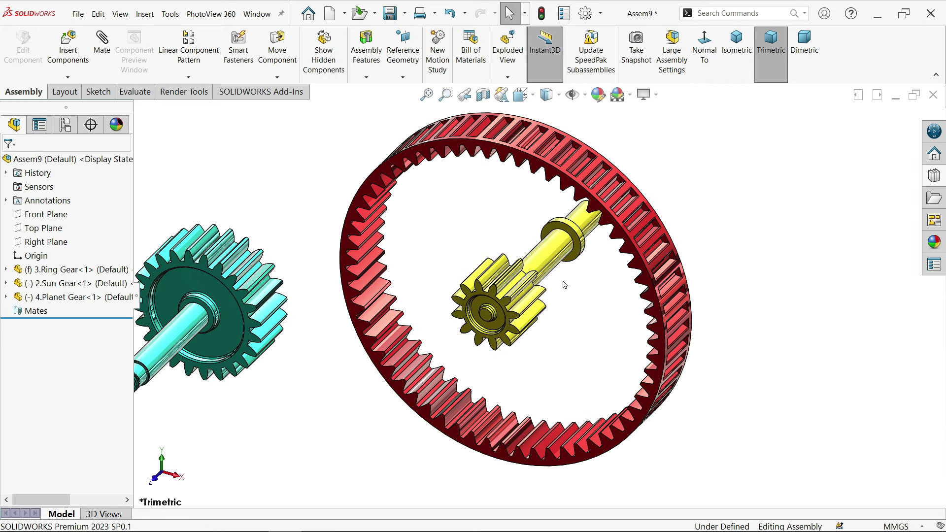
{"action": "left_click", "coordinate": [102, 51]}
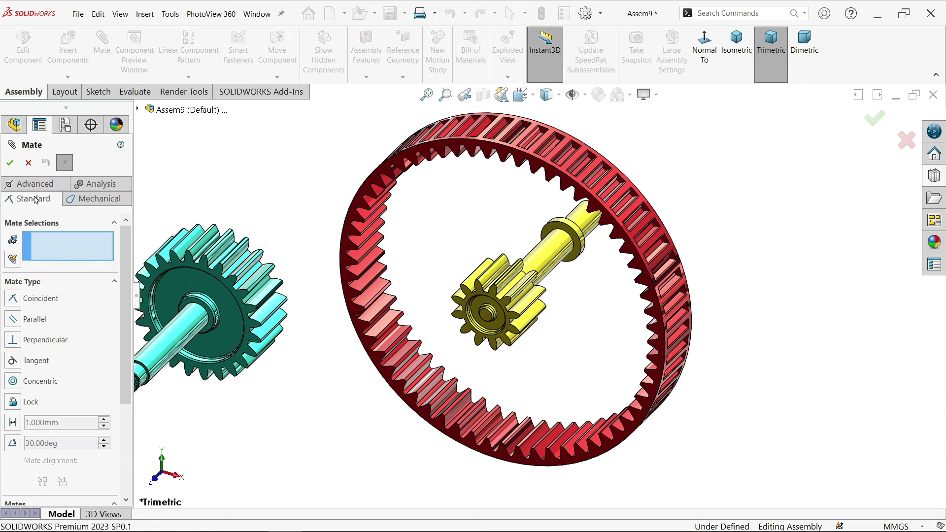
{"action": "scroll", "coordinate": [568, 271], "scroll_direction": "down", "scroll_amount": 2}
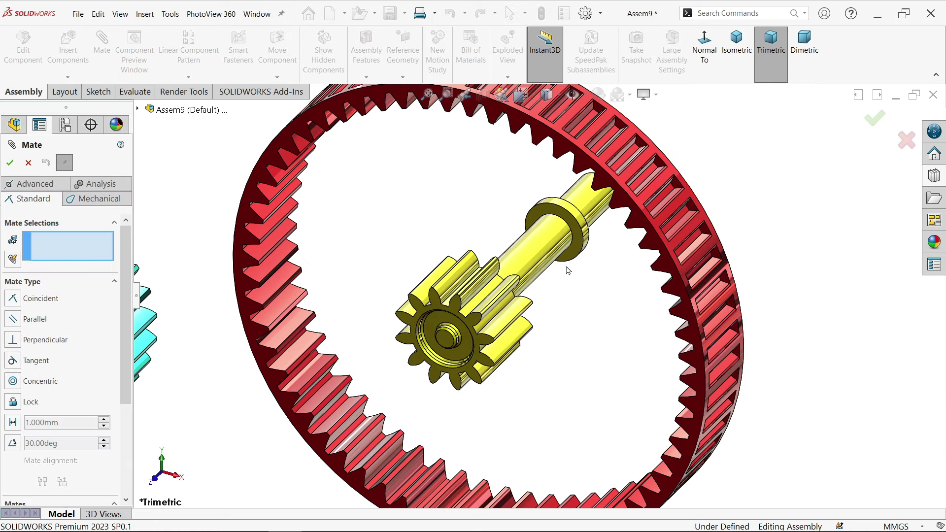
{"action": "left_click", "coordinate": [542, 252]}
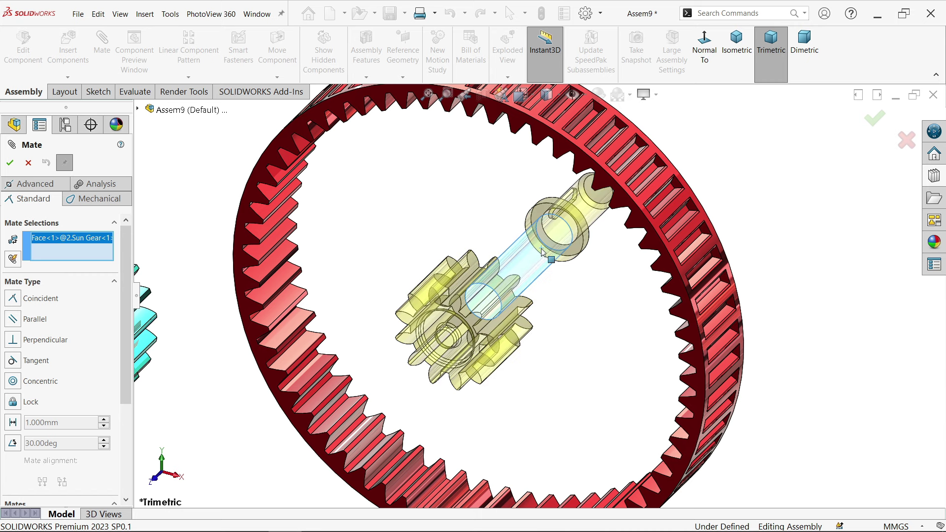
{"action": "left_click", "coordinate": [678, 247]}
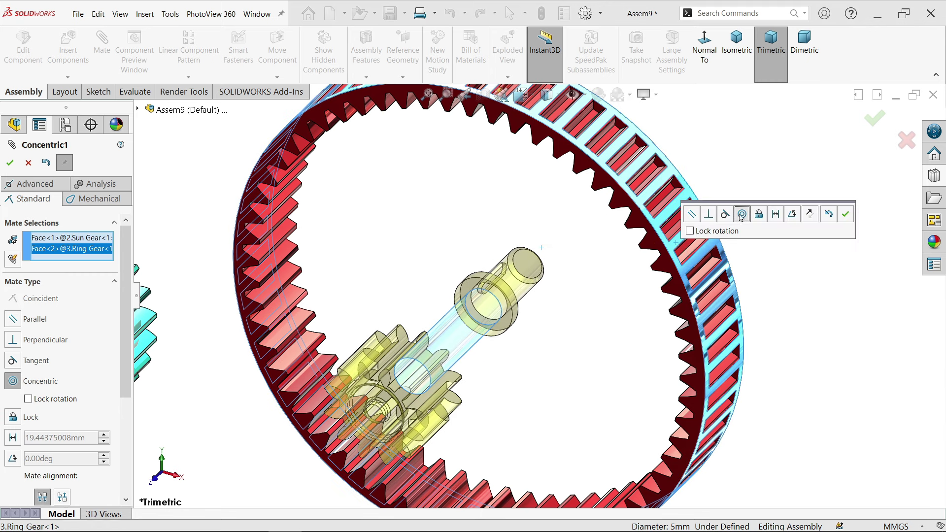
{"action": "left_click", "coordinate": [847, 215]}
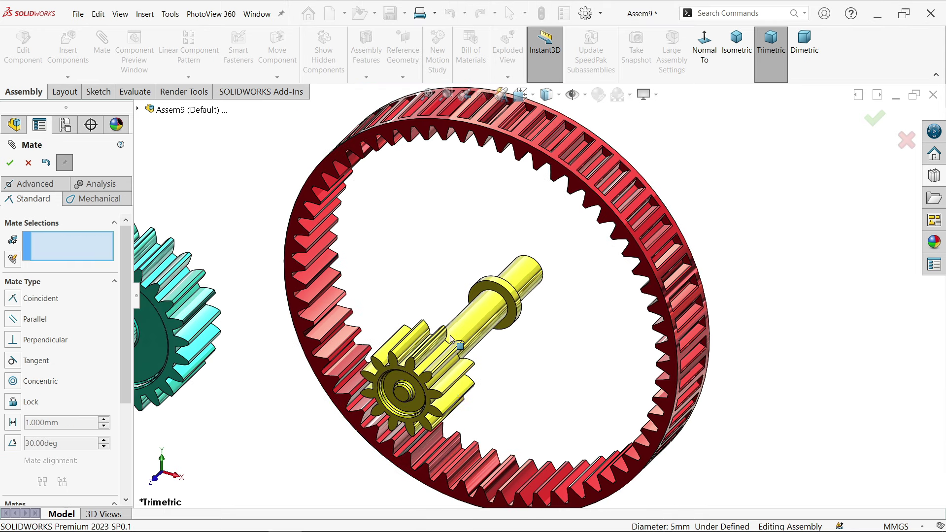
Step: Add a coincident mate between the sun gear's toothed end face and the ring gear's front face
{"action": "scroll", "coordinate": [462, 397], "scroll_direction": "down", "scroll_amount": 5}
{"action": "left_click", "coordinate": [462, 396]}
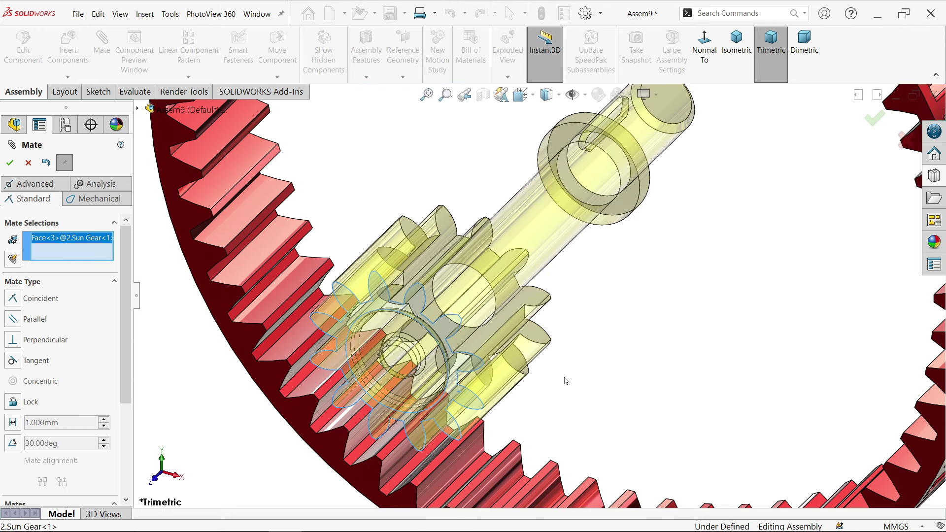
{"action": "scroll", "coordinate": [566, 380], "scroll_direction": "up", "scroll_amount": 5}
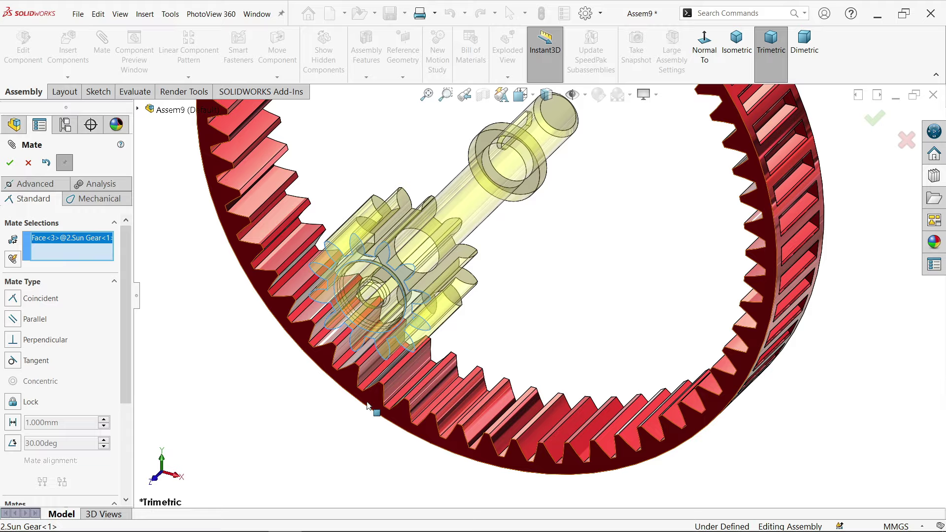
{"action": "left_click", "coordinate": [372, 402]}
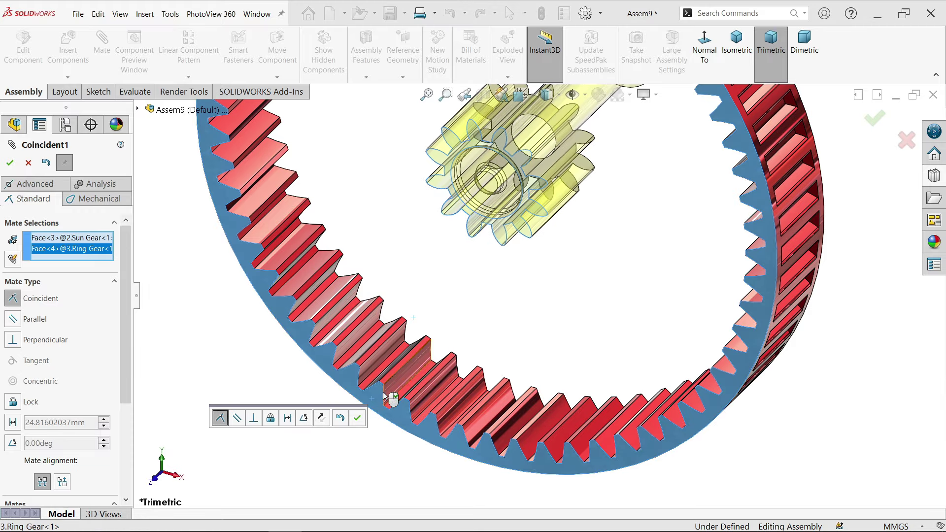
{"action": "left_click", "coordinate": [358, 417]}
Step: Mate the planet gear's front toothed face coincident with the ring gear's front face and position the gear inside the ring
{"action": "middle_click_drag", "start_coordinate": [532, 355], "coordinate": [574, 218]}
{"action": "scroll", "coordinate": [561, 195], "scroll_direction": "down", "scroll_amount": 3}
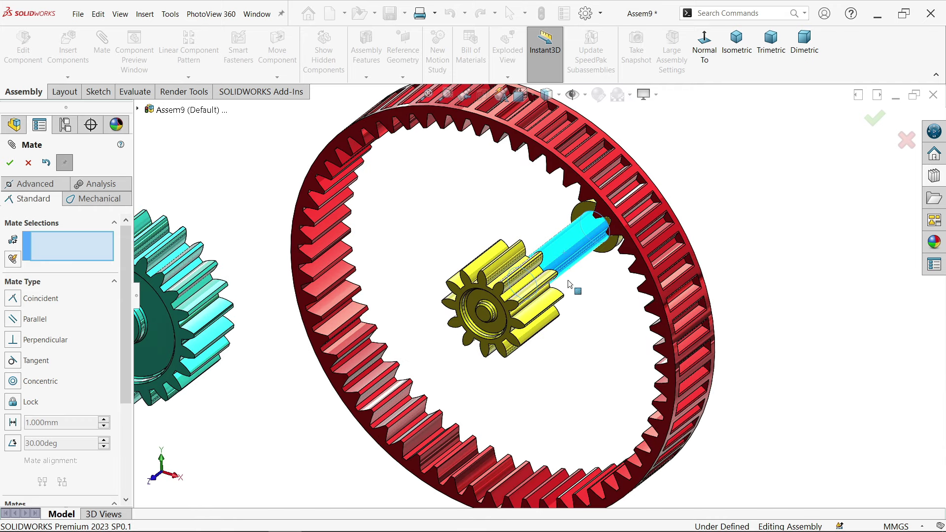
{"action": "scroll", "coordinate": [542, 296], "scroll_direction": "up", "scroll_amount": 3}
{"action": "scroll", "coordinate": [345, 303], "scroll_direction": "down", "scroll_amount": 2}
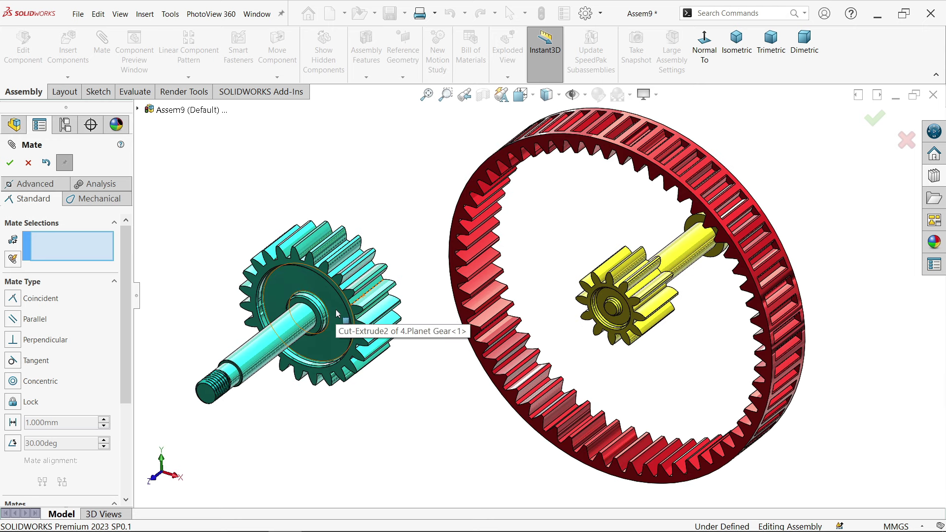
{"action": "scroll", "coordinate": [340, 310], "scroll_direction": "down", "scroll_amount": 3}
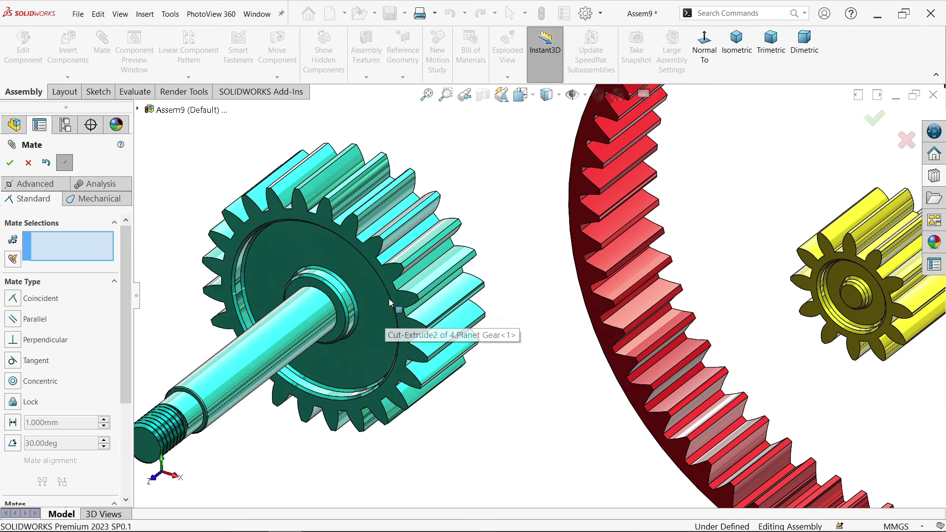
{"action": "left_click", "coordinate": [401, 302]}
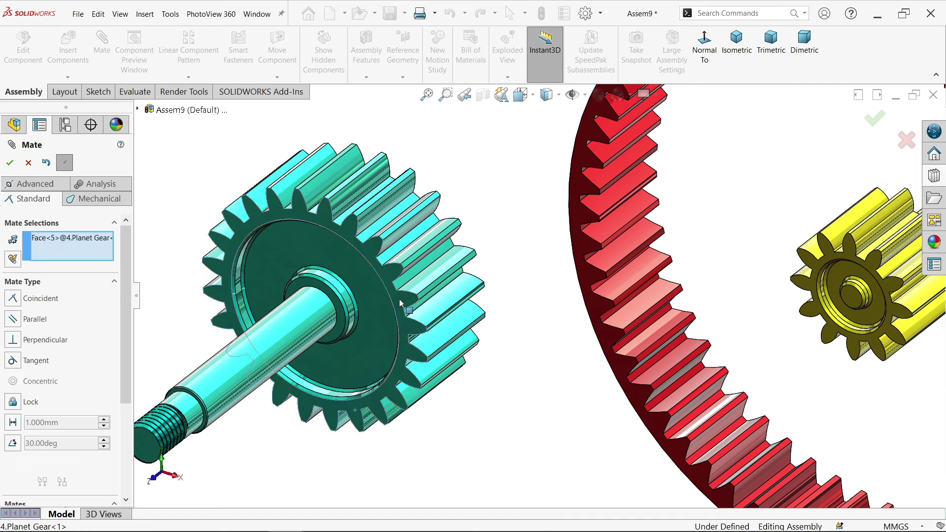
{"action": "left_click", "coordinate": [598, 310]}
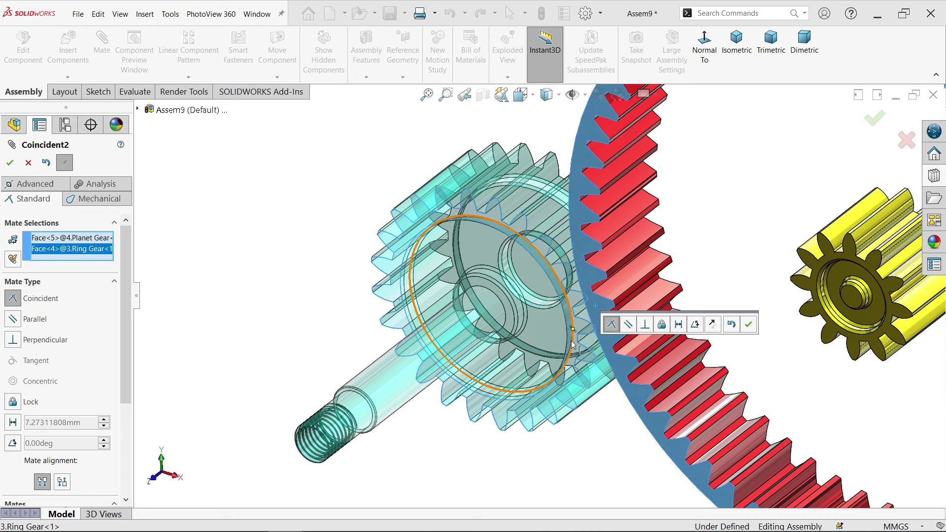
{"action": "left_click", "coordinate": [749, 325]}
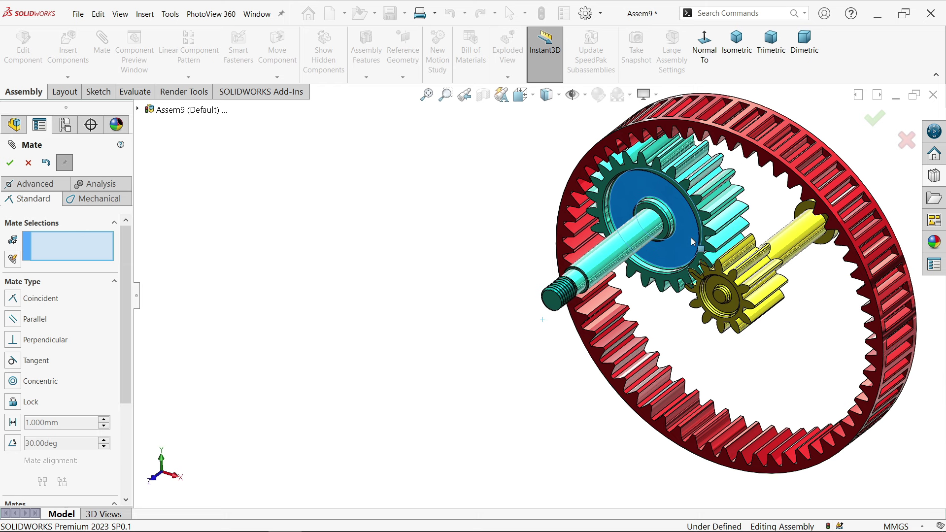
{"action": "left_click", "coordinate": [28, 163]}
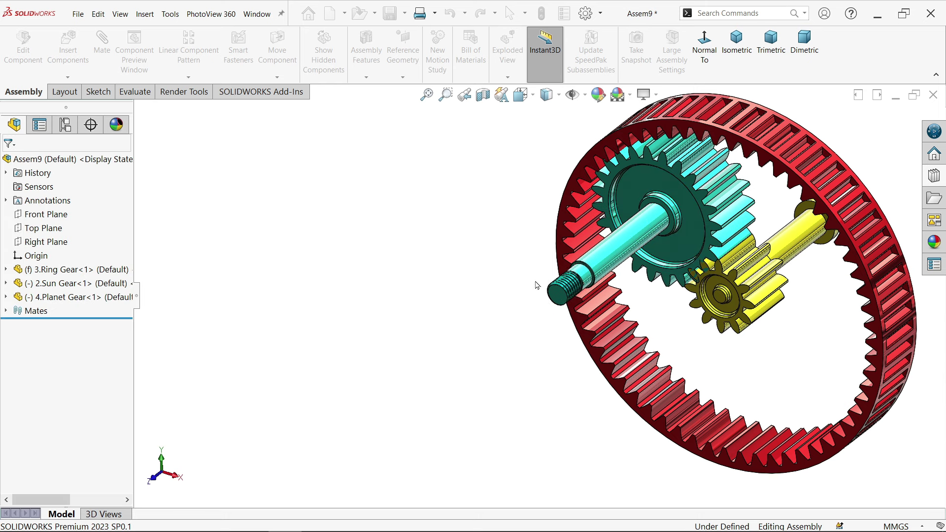
Step: Create two copies of the planet gear and place them outside the ring gear, beside the original
{"action": "scroll", "coordinate": [746, 344], "scroll_direction": "up", "scroll_amount": 1}
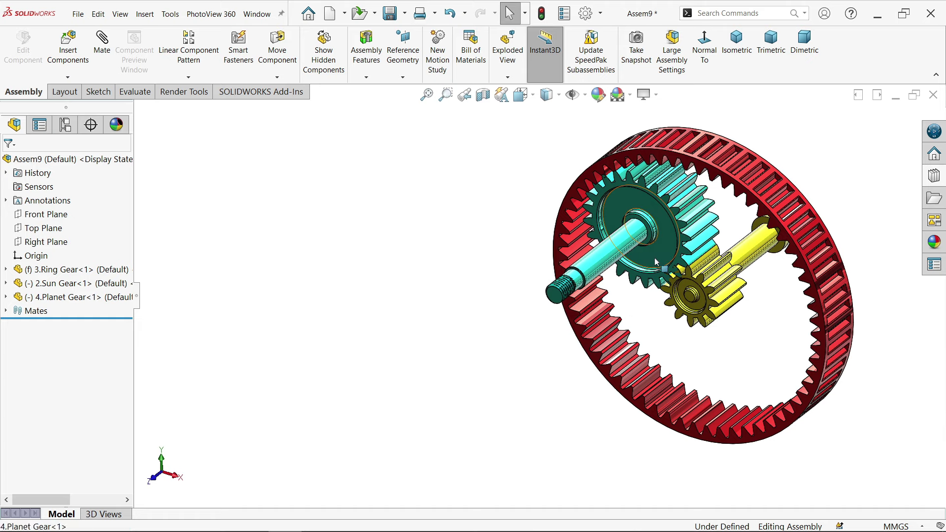
{"action": "left_click_drag", "start_coordinate": [657, 262], "coordinate": [394, 354]}
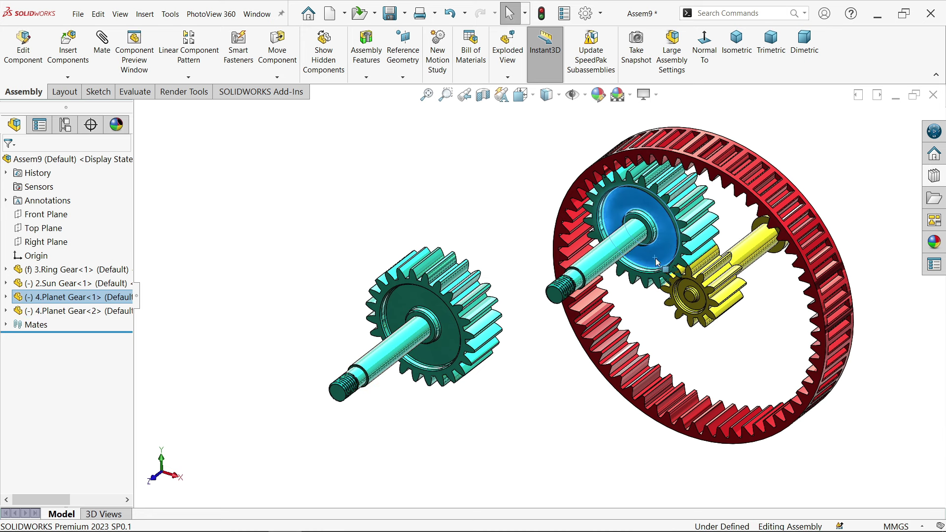
{"action": "left_click_drag", "start_coordinate": [657, 261], "coordinate": [512, 430]}
{"action": "key", "text": "Escape"}
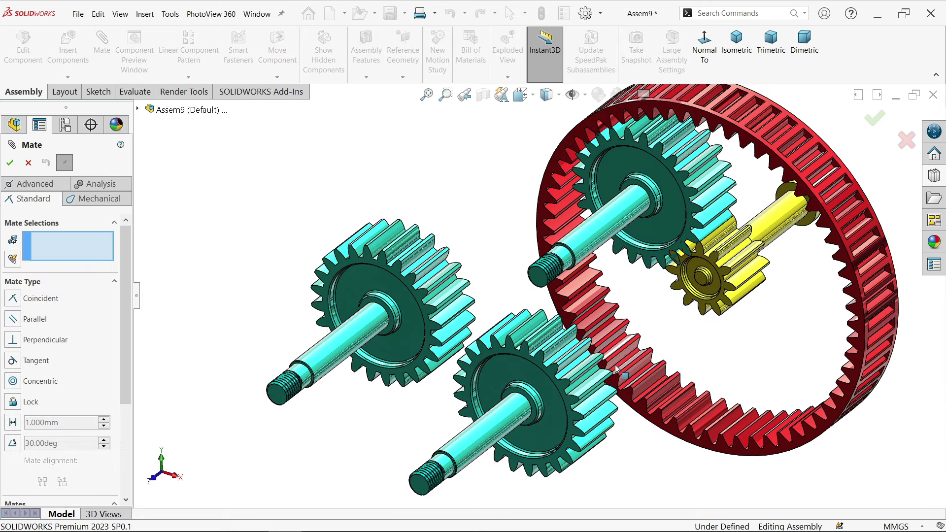
Step: Mate the lower planet gear copy's front toothed face coincident with the ring gear's front face and move the gear inside the ring
{"action": "scroll", "coordinate": [648, 430], "scroll_direction": "down", "scroll_amount": 3}
{"action": "scroll", "coordinate": [649, 431], "scroll_direction": "down", "scroll_amount": 2}
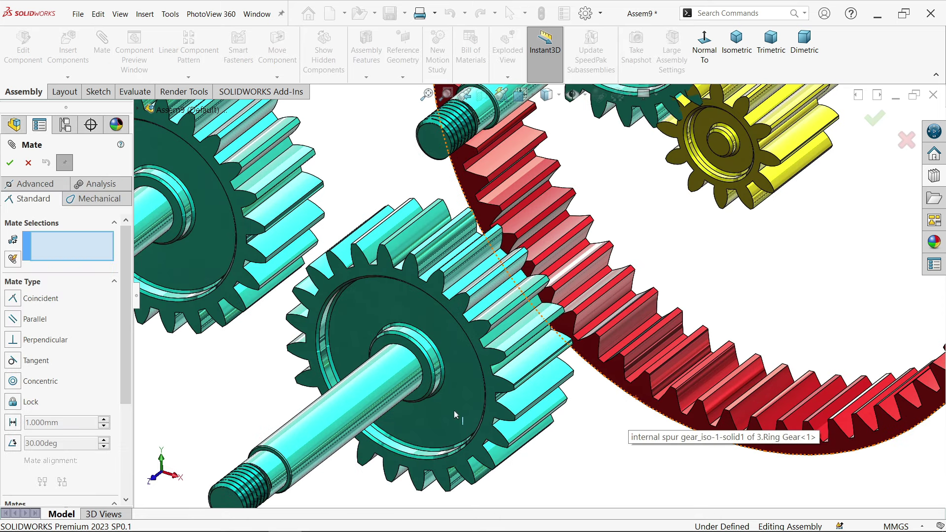
{"action": "left_click", "coordinate": [493, 417]}
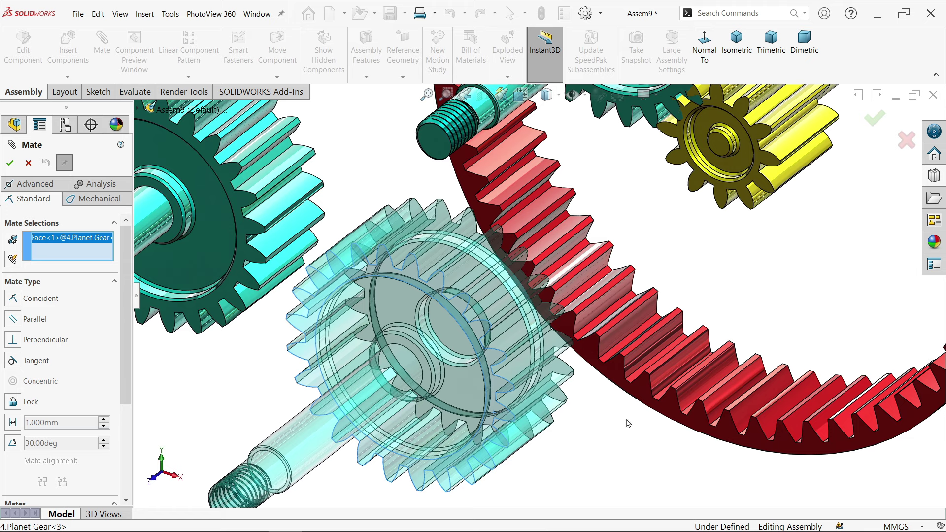
{"action": "left_click", "coordinate": [667, 415]}
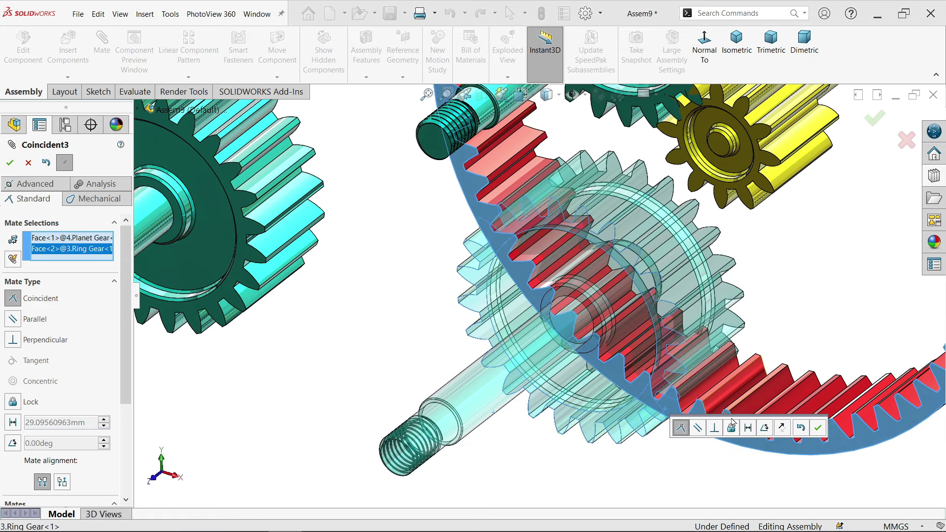
{"action": "left_click", "coordinate": [818, 428]}
{"action": "key", "text": "f"}
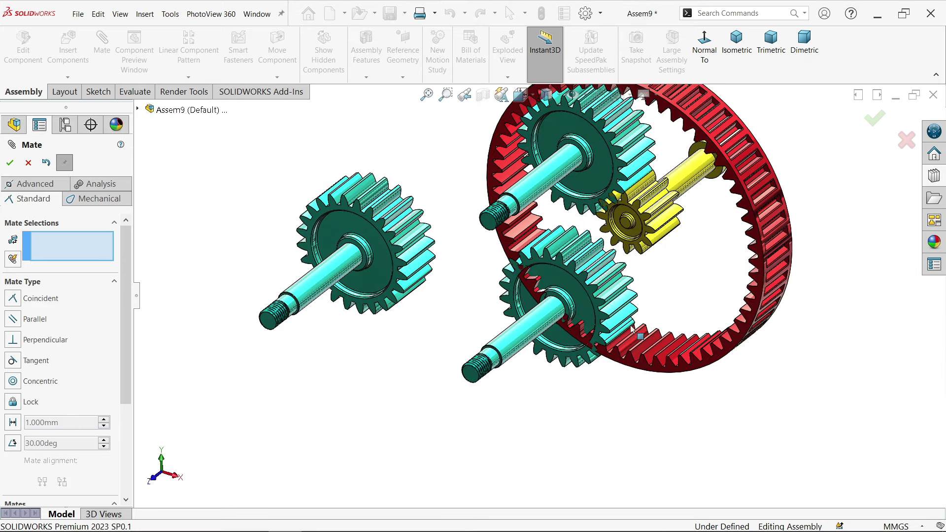
{"action": "left_click_drag", "start_coordinate": [563, 308], "coordinate": [669, 267]}
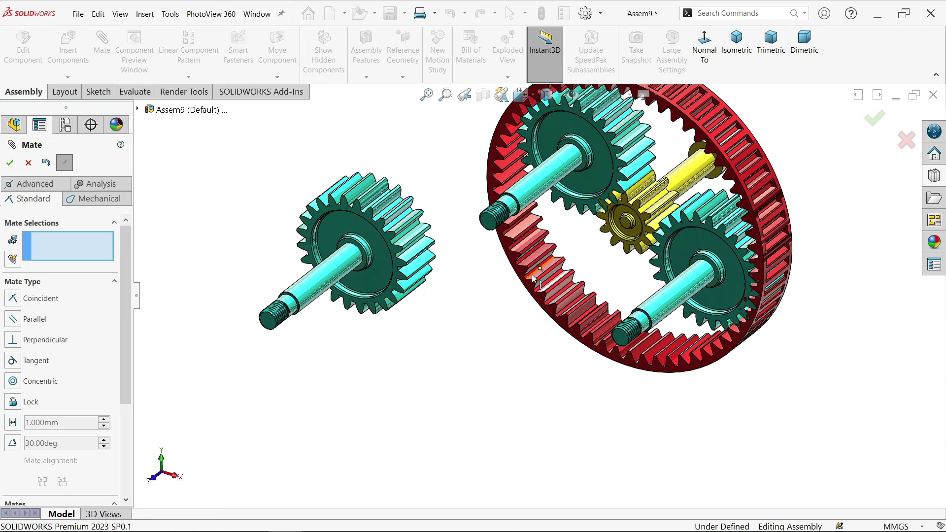
Step: Mate the remaining planet gear copy's front toothed face coincident with the ring gear's front face and shift the gear down along the ring
{"action": "scroll", "coordinate": [508, 271], "scroll_direction": "down", "scroll_amount": 2}
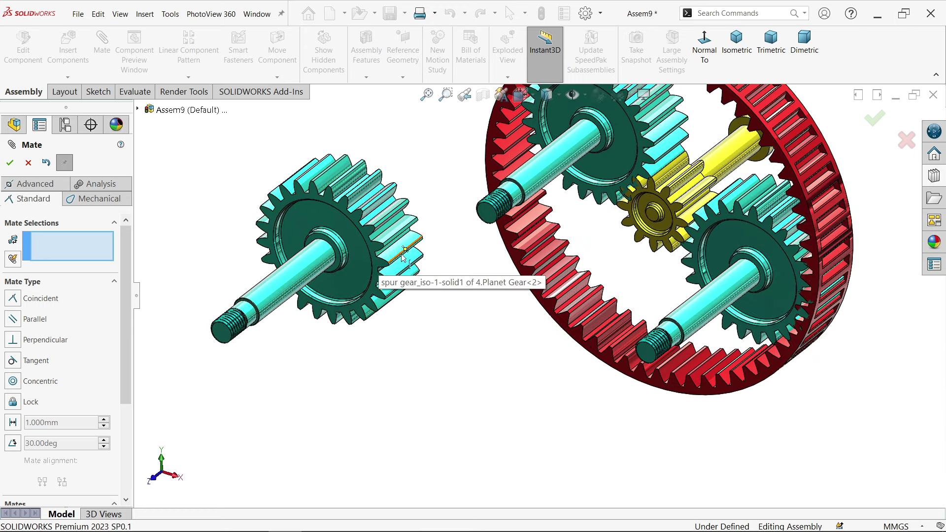
{"action": "scroll", "coordinate": [483, 235], "scroll_direction": "down", "scroll_amount": 2}
{"action": "left_click", "coordinate": [354, 286]}
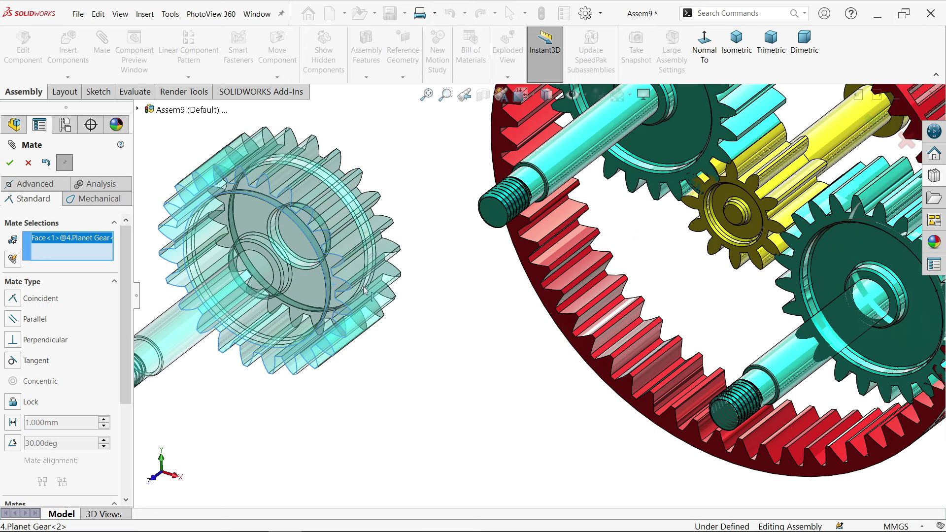
{"action": "left_click", "coordinate": [551, 303]}
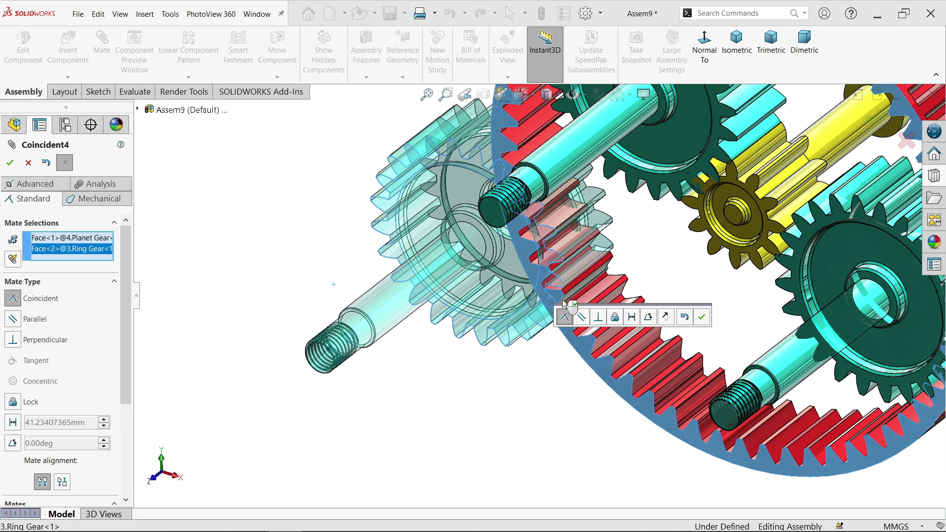
{"action": "left_click", "coordinate": [703, 318]}
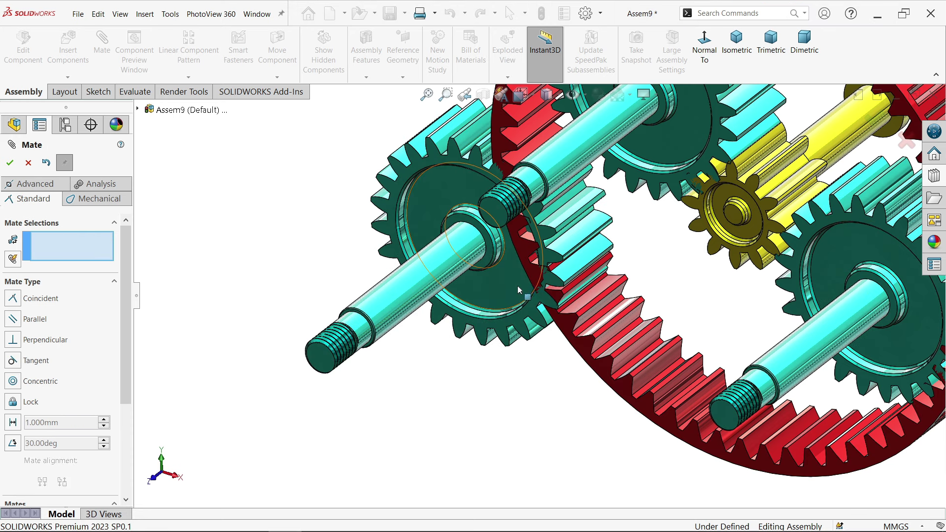
{"action": "left_click_drag", "start_coordinate": [525, 293], "coordinate": [571, 384]}
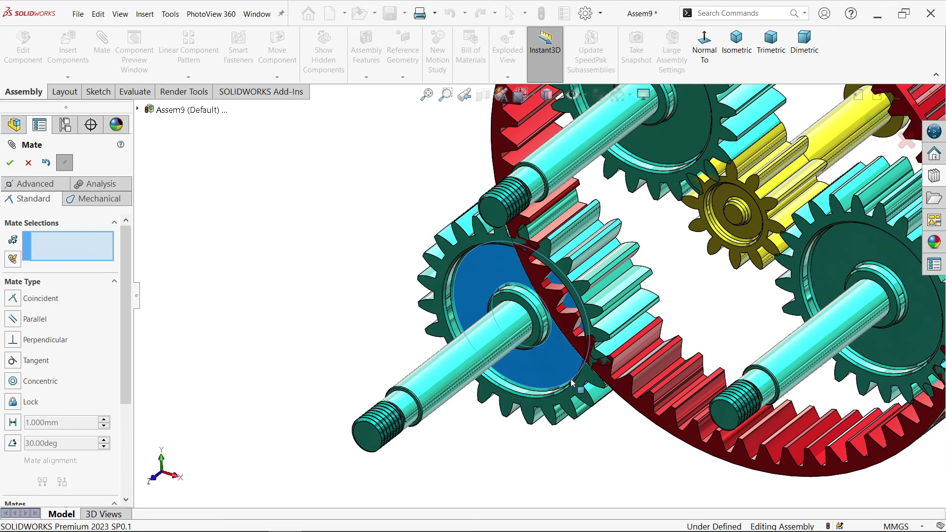
{"action": "left_click", "coordinate": [28, 164]}
{"action": "key", "text": "z"}
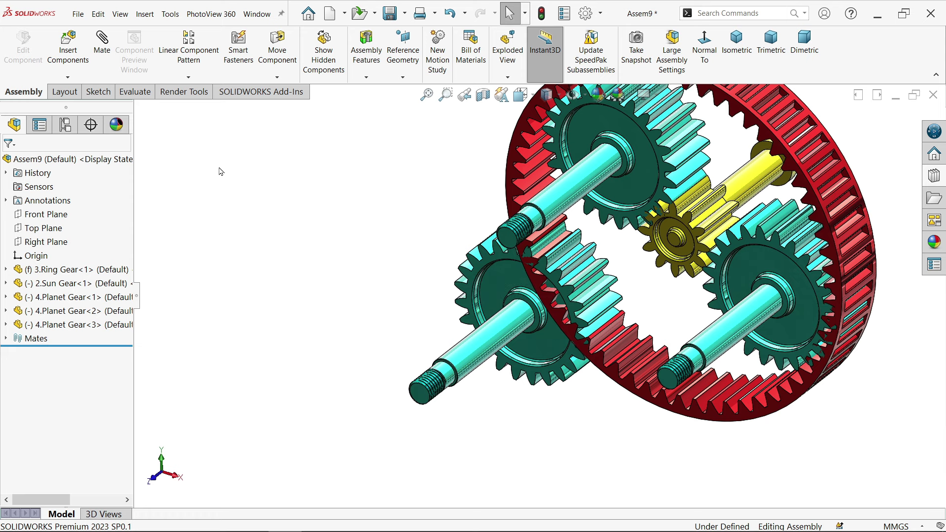
Step: Insert the Sub Assembly Carrier in front of the planet gears and rebuild it
{"action": "left_click", "coordinate": [68, 49]}
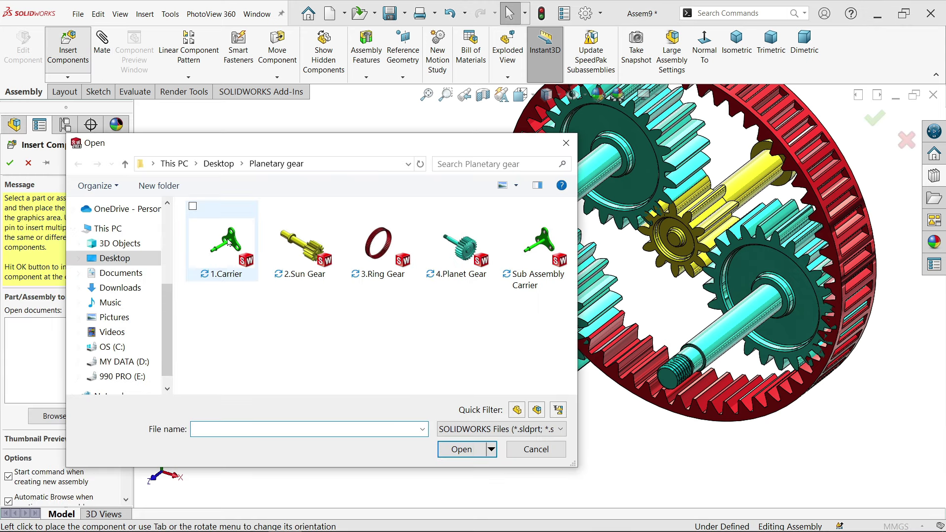
{"action": "left_click", "coordinate": [544, 245]}
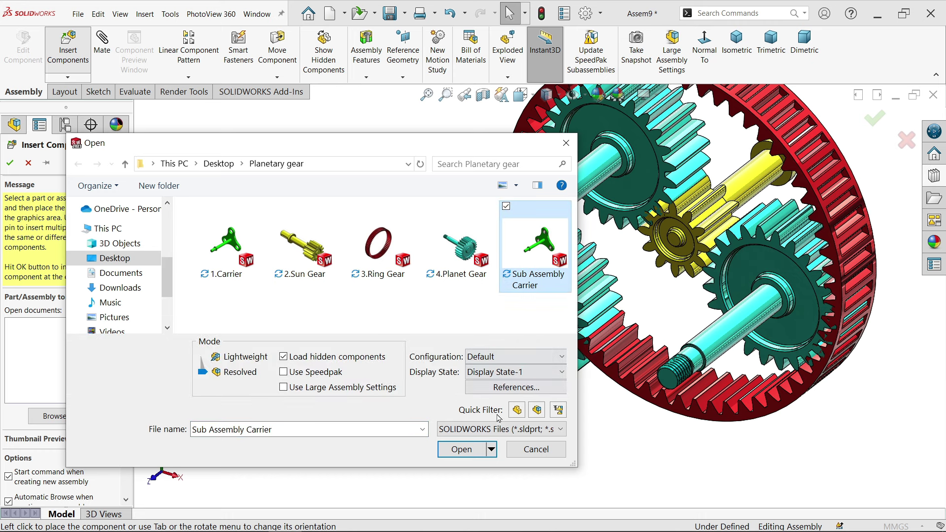
{"action": "left_click", "coordinate": [462, 450]}
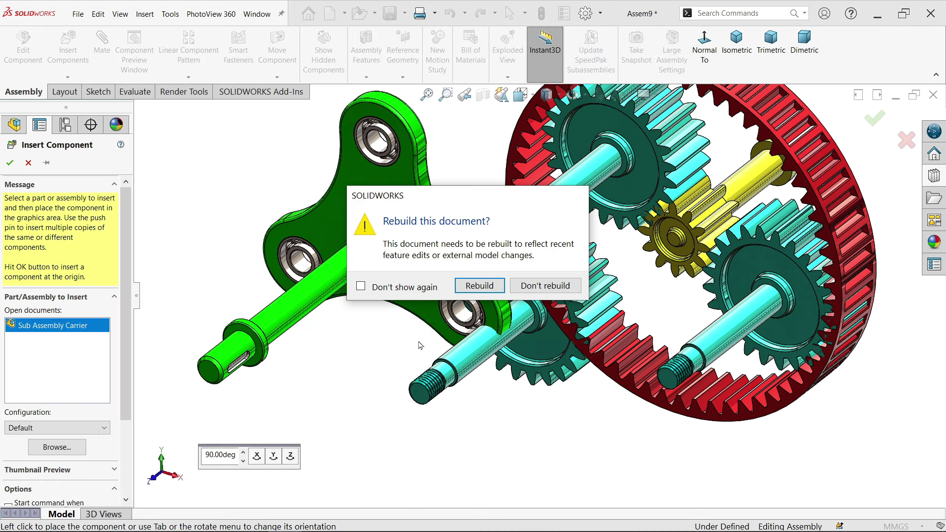
{"action": "left_click", "coordinate": [479, 286]}
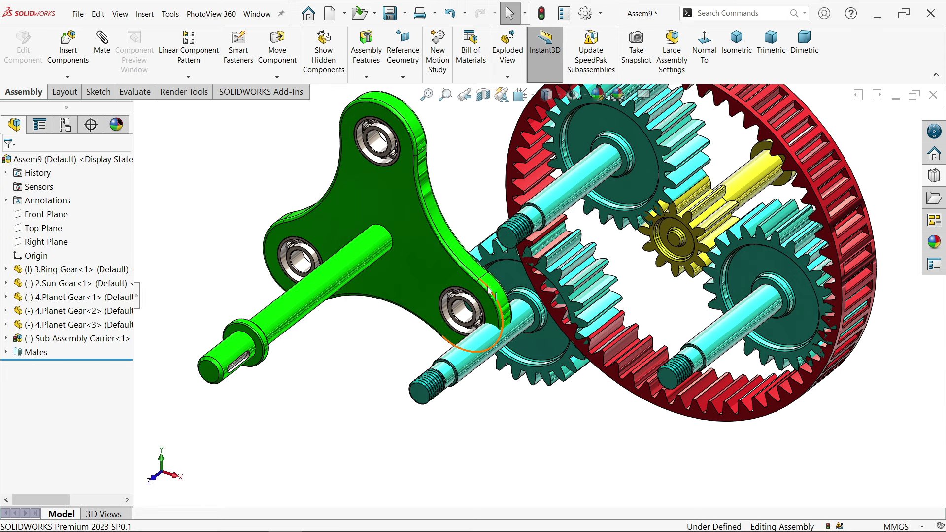
Step: Add a concentric mate between the carrier's lower-right bearing bore and the stepped shaft end of the lower-right planet gear
{"action": "scroll", "coordinate": [485, 345], "scroll_direction": "down", "scroll_amount": 3}
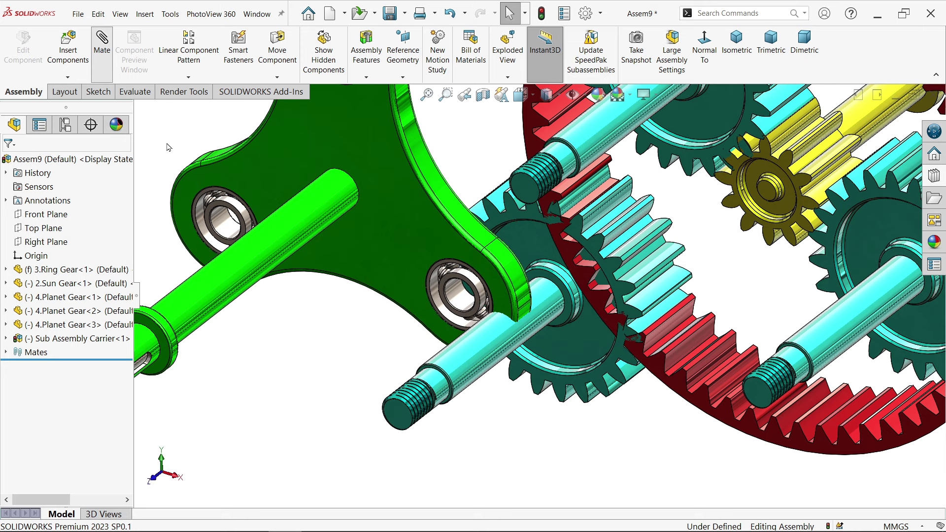
{"action": "left_click", "coordinate": [457, 301]}
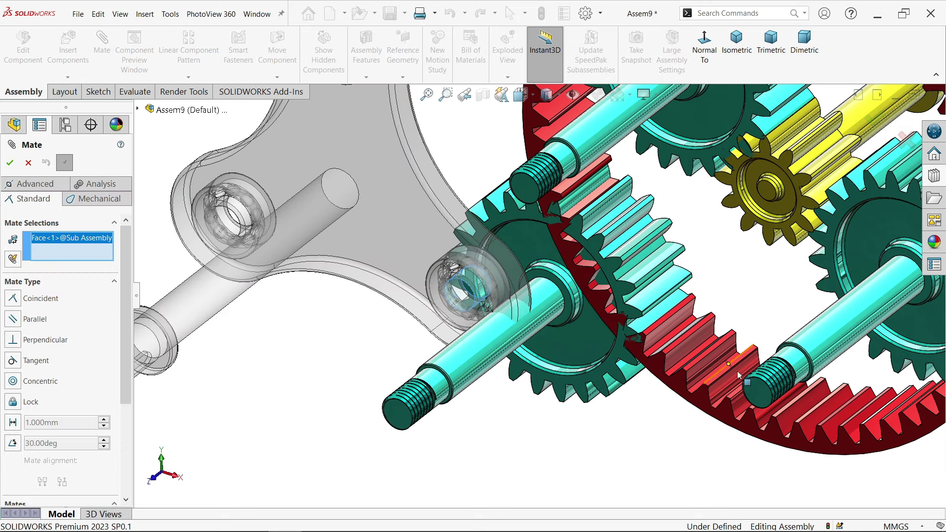
{"action": "scroll", "coordinate": [769, 379], "scroll_direction": "down", "scroll_amount": 2}
{"action": "left_click", "coordinate": [804, 365]}
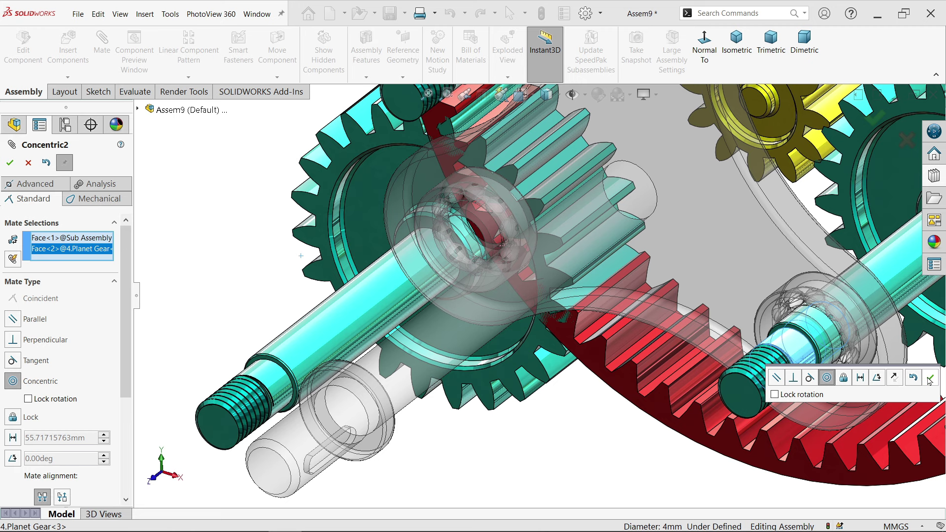
{"action": "left_click", "coordinate": [930, 379]}
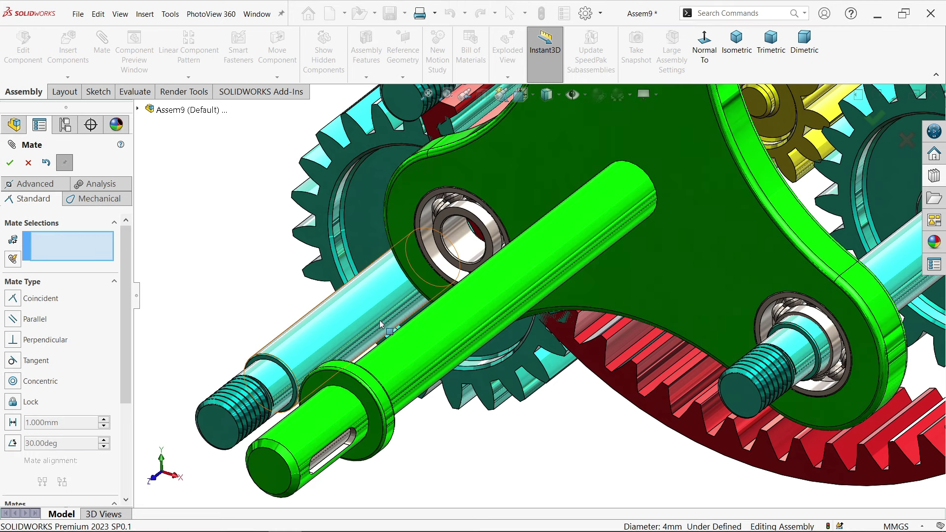
Step: Add a concentric mate between the lower-left planet gear's shaft and the inner race of the carrier's left bearing
{"action": "left_click", "coordinate": [399, 291]}
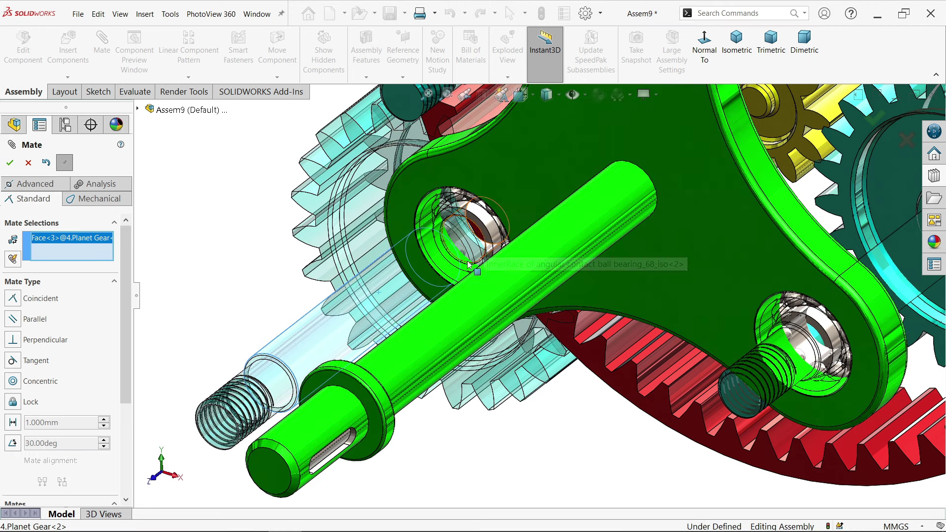
{"action": "scroll", "coordinate": [441, 270], "scroll_direction": "up", "scroll_amount": 3}
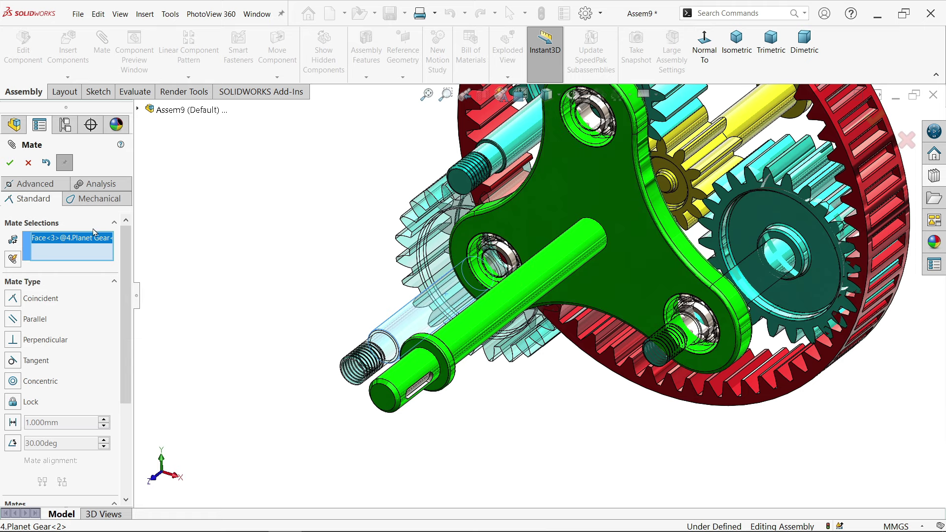
{"action": "scroll", "coordinate": [533, 272], "scroll_direction": "down", "scroll_amount": 5}
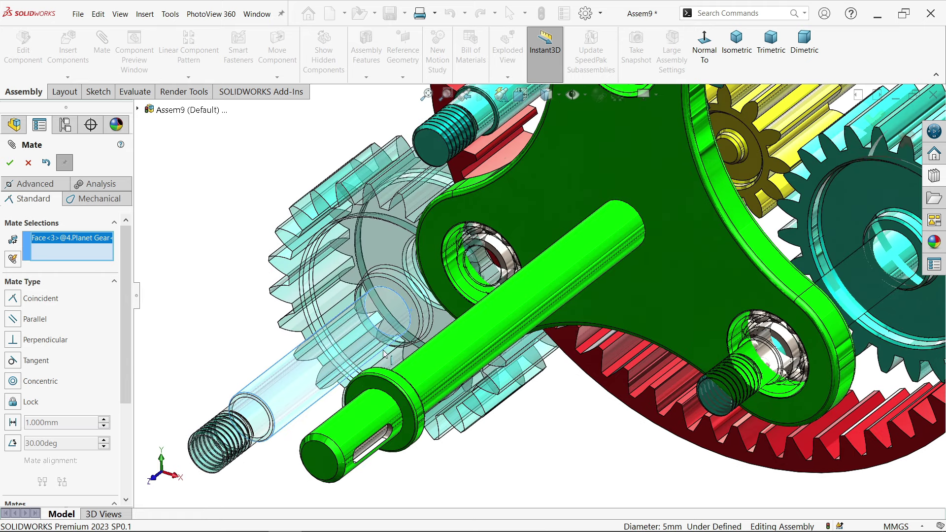
{"action": "scroll", "coordinate": [496, 294], "scroll_direction": "up", "scroll_amount": 5}
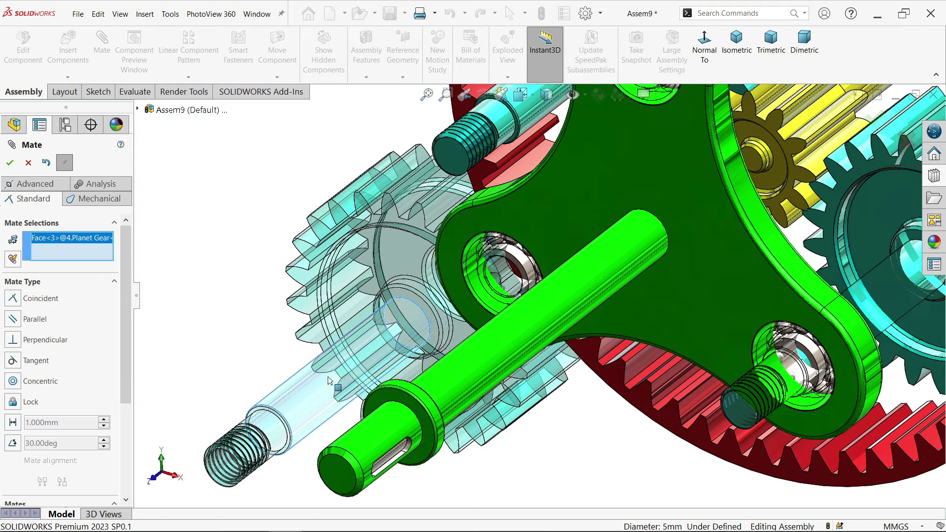
{"action": "scroll", "coordinate": [520, 294], "scroll_direction": "down", "scroll_amount": 3}
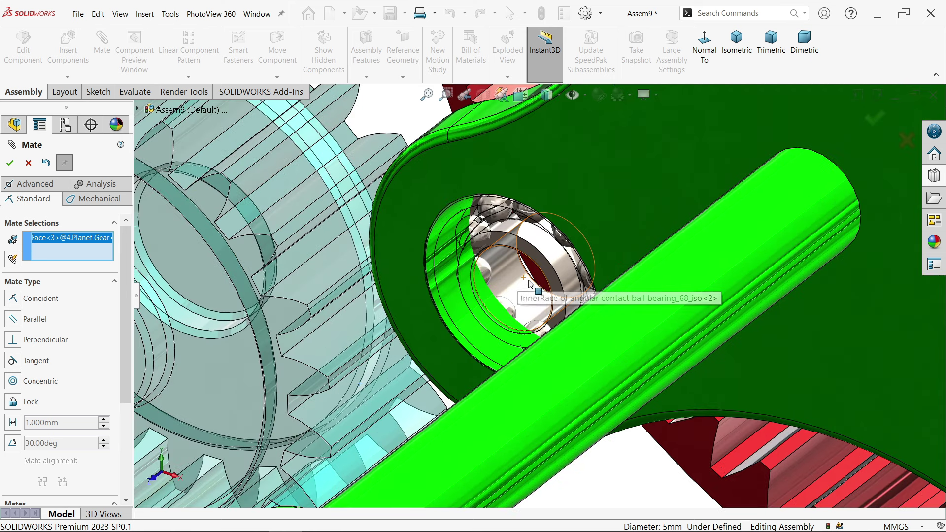
{"action": "left_click", "coordinate": [519, 295]}
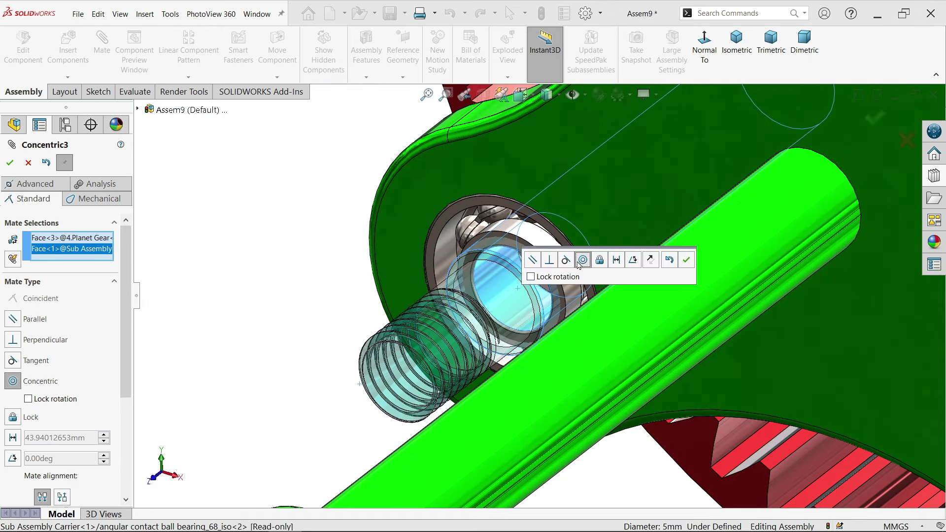
{"action": "left_click", "coordinate": [687, 260]}
{"action": "scroll", "coordinate": [608, 301], "scroll_direction": "up", "scroll_amount": 5}
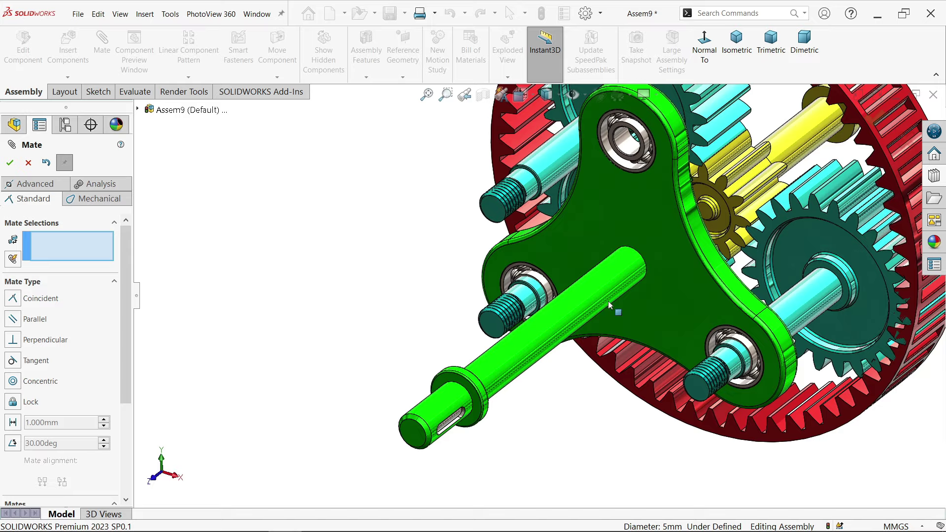
Step: Add a concentric mate between the upper planet gear's stepped shaft end and the inner race of the carrier's top bearing
{"action": "scroll", "coordinate": [645, 203], "scroll_direction": "down", "scroll_amount": 5}
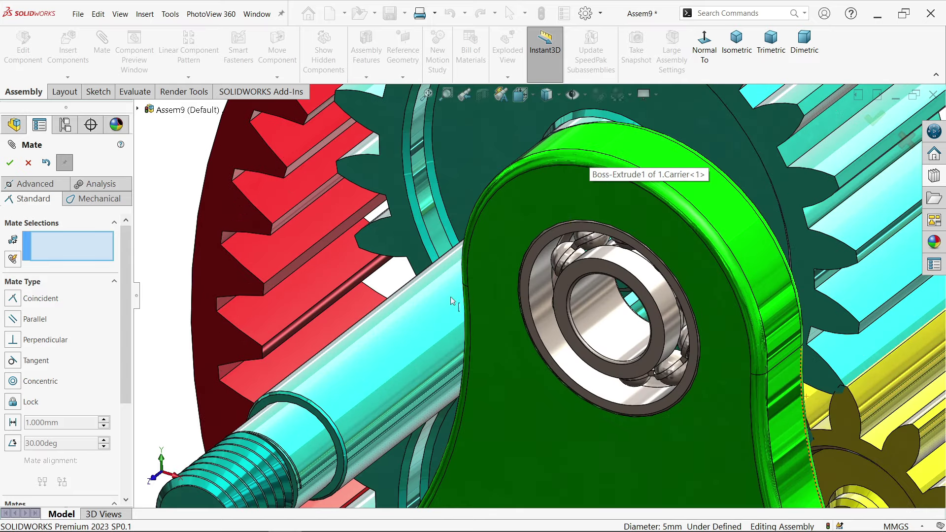
{"action": "left_click", "coordinate": [297, 435]}
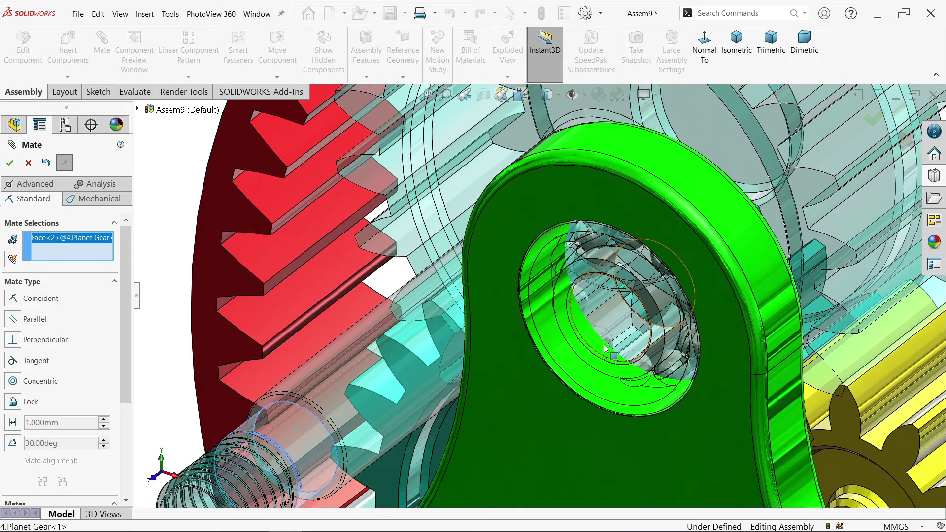
{"action": "scroll", "coordinate": [578, 355], "scroll_direction": "up", "scroll_amount": 3}
{"action": "middle_click_drag", "start_coordinate": [578, 355], "coordinate": [650, 336]}
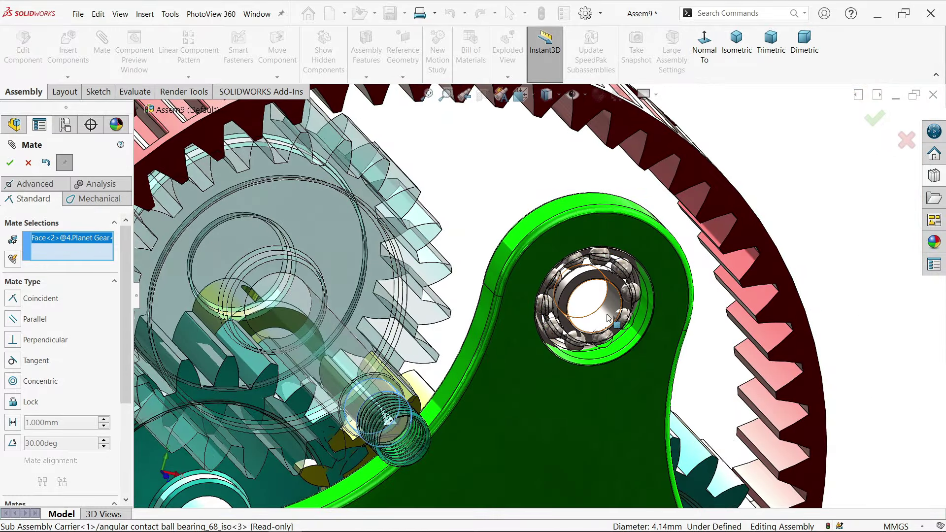
{"action": "left_click", "coordinate": [609, 318]}
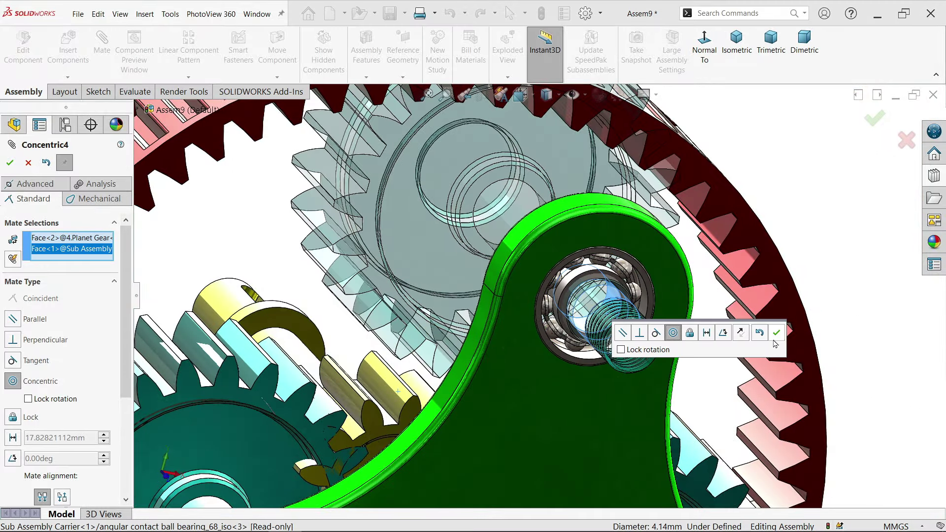
{"action": "left_click", "coordinate": [777, 334]}
Step: Mate the back face of the top bearing's inner race coincident with the shoulder of the upper planet gear's shaft and finish mating
{"action": "middle_click_drag", "start_coordinate": [676, 321], "coordinate": [530, 348]}
{"action": "scroll", "coordinate": [583, 294], "scroll_direction": "down", "scroll_amount": 6}
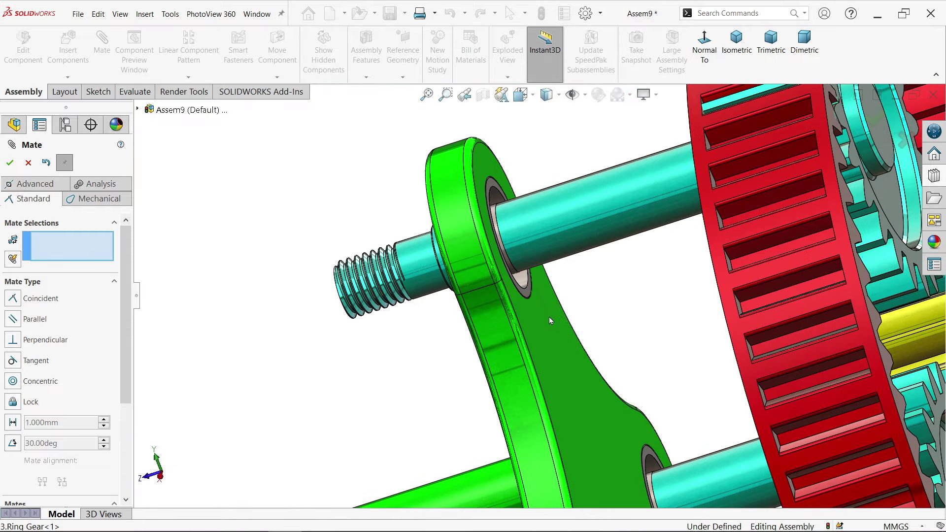
{"action": "middle_click_drag", "start_coordinate": [481, 323], "coordinate": [309, 342]}
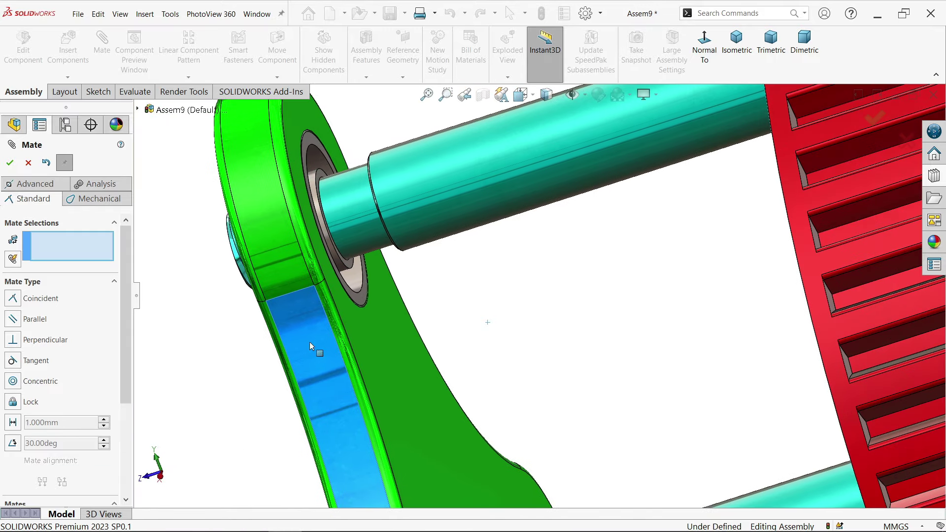
{"action": "middle_click_drag", "start_coordinate": [360, 309], "coordinate": [469, 285]}
{"action": "middle_click_drag", "start_coordinate": [429, 328], "coordinate": [349, 420]}
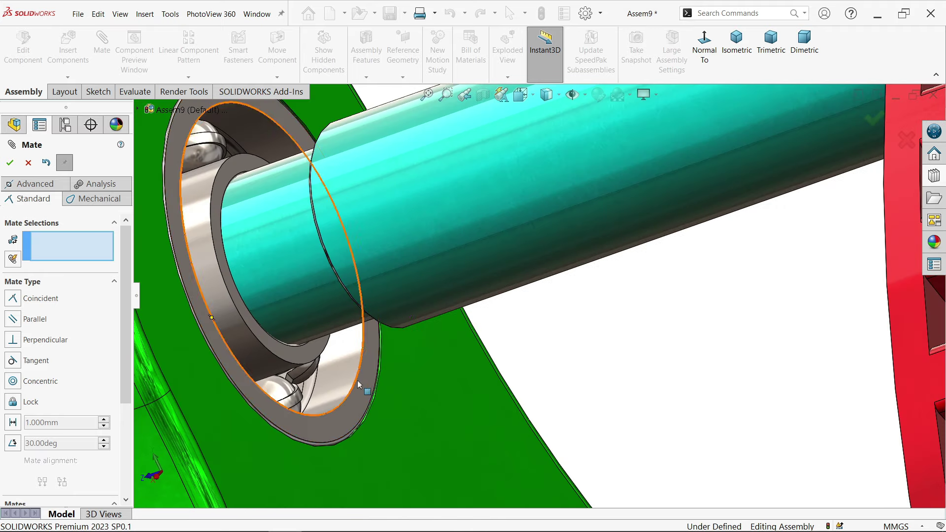
{"action": "left_click", "coordinate": [370, 344]}
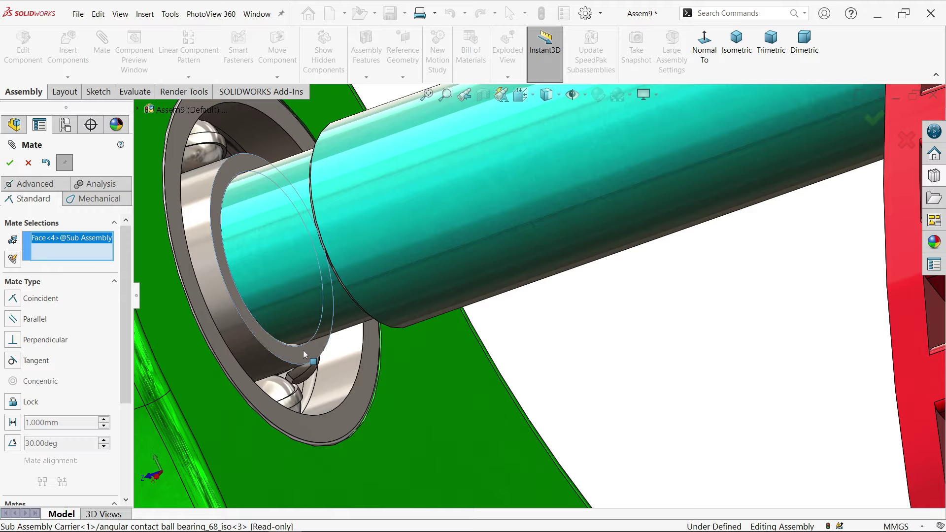
{"action": "middle_click_drag", "start_coordinate": [371, 345], "coordinate": [474, 308]}
{"action": "scroll", "coordinate": [525, 320], "scroll_direction": "down", "scroll_amount": 3}
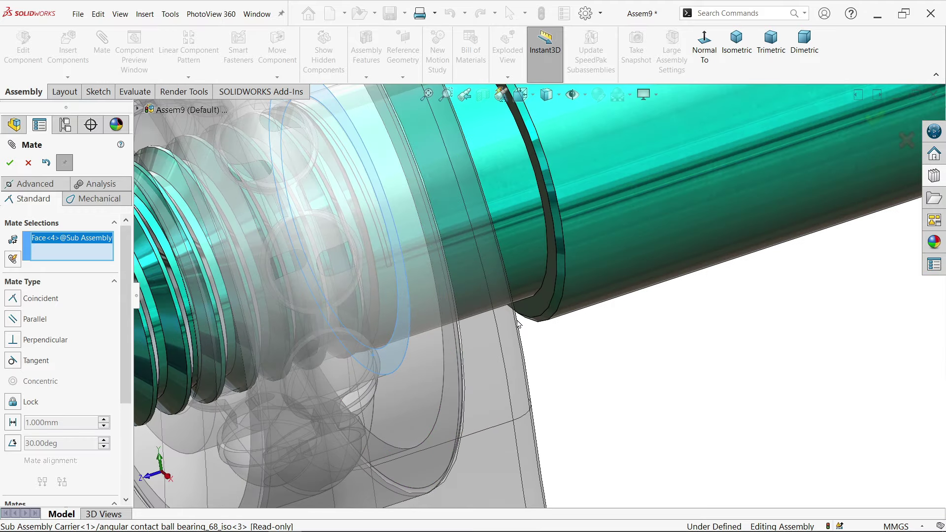
{"action": "left_click", "coordinate": [559, 300]}
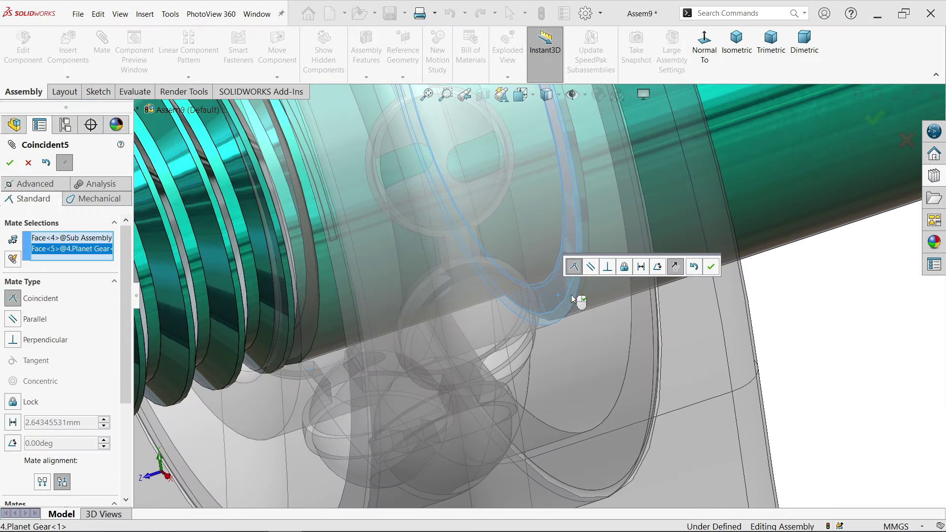
{"action": "left_click", "coordinate": [712, 267]}
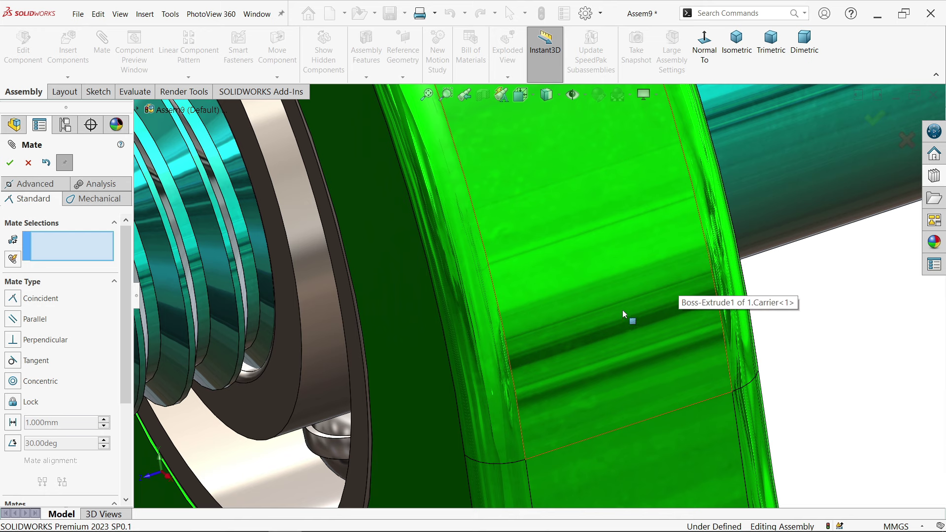
{"action": "scroll", "coordinate": [616, 308], "scroll_direction": "up", "scroll_amount": 5}
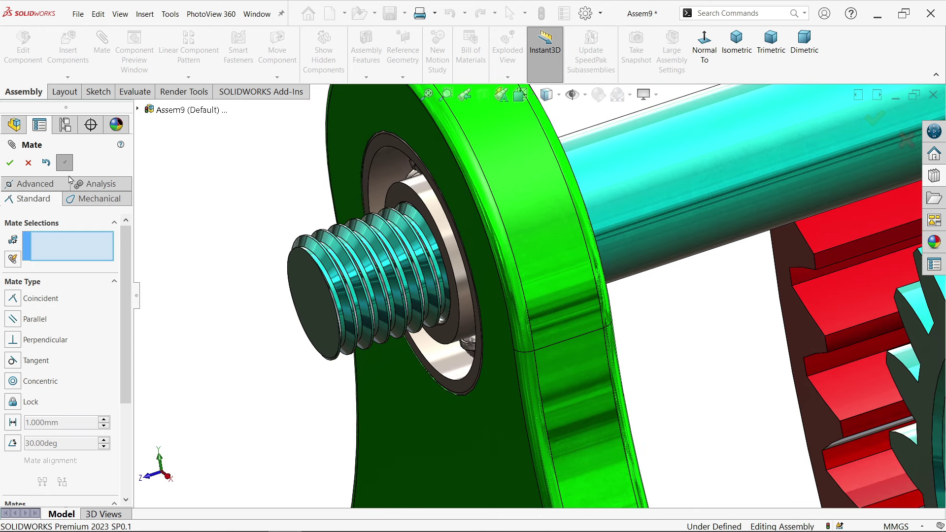
{"action": "left_click", "coordinate": [28, 162]}
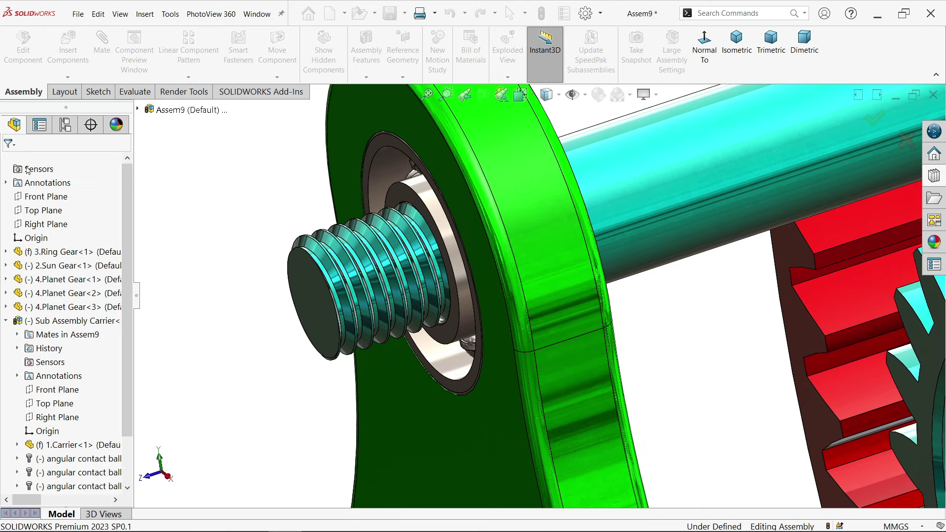
Step: Raise the wireframe and high quality HLR/HLV resolution into the red high zone in the document's image quality settings
{"action": "left_click", "coordinate": [586, 14]}
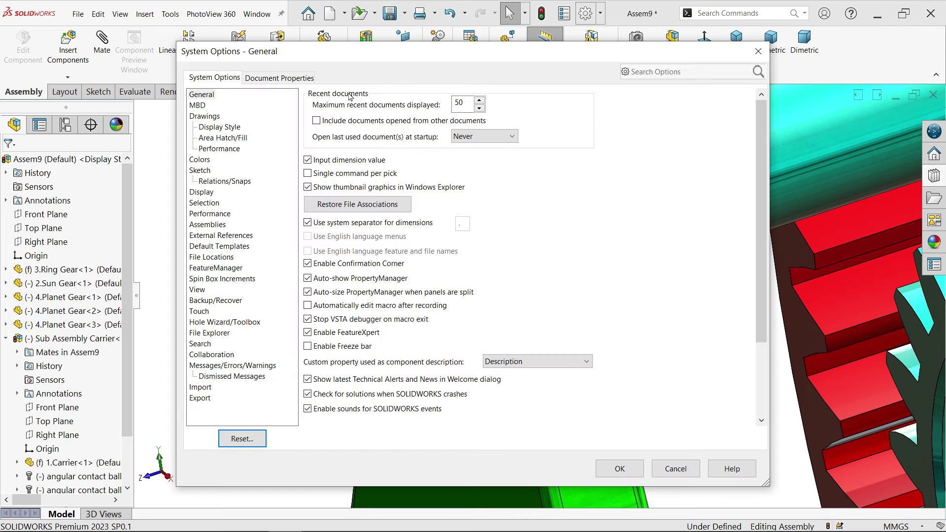
{"action": "left_click", "coordinate": [307, 79]}
{"action": "left_click", "coordinate": [222, 192]}
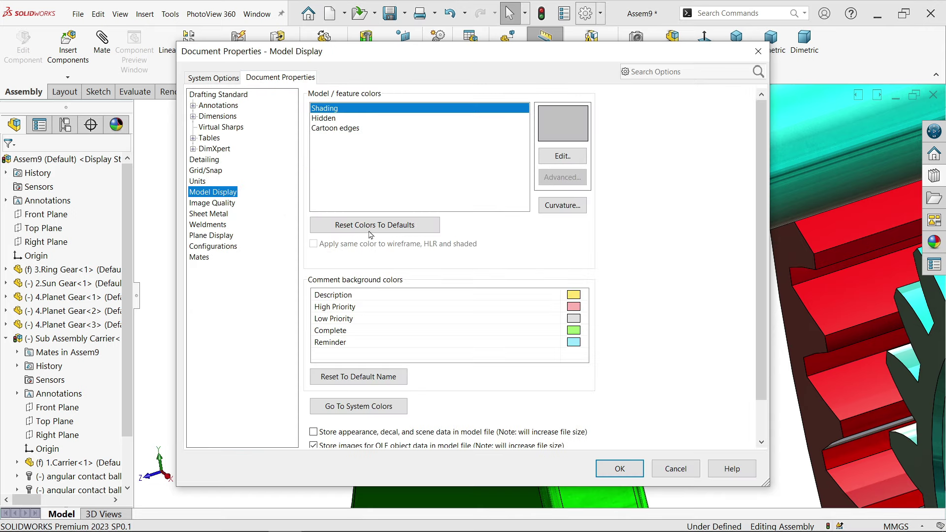
{"action": "left_click", "coordinate": [217, 215]}
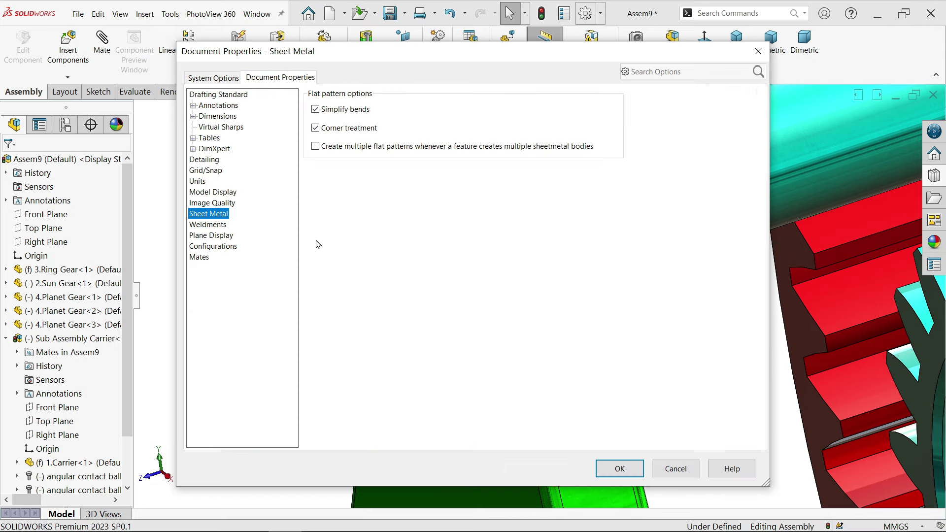
{"action": "left_click", "coordinate": [219, 205]}
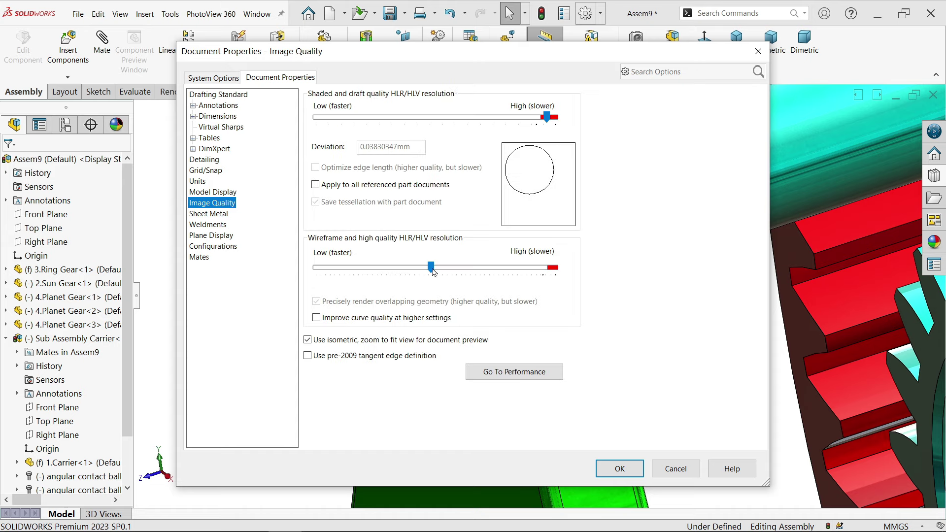
{"action": "left_click_drag", "start_coordinate": [540, 288], "coordinate": [554, 287]}
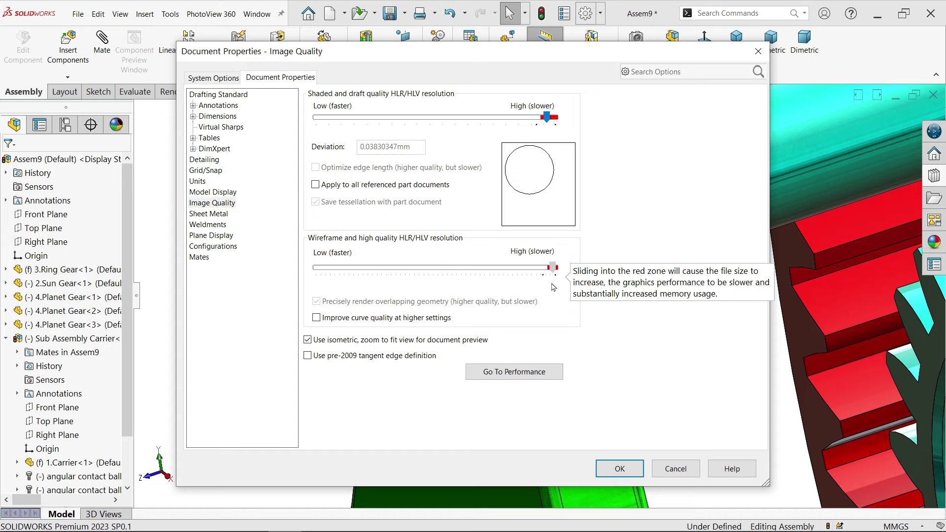
{"action": "left_click", "coordinate": [616, 468]}
Step: Try moving the carrier by its long shaft to check how it is constrained with the planet gears
{"action": "scroll", "coordinate": [634, 340], "scroll_direction": "up", "scroll_amount": 5}
{"action": "middle_click_drag", "start_coordinate": [635, 340], "coordinate": [651, 352]}
{"action": "mouse_move", "coordinate": [428, 395]}
{"action": "left_mouse_down"}
{"action": "mouse_move", "coordinate": [442, 379]}
{"action": "mouse_move", "coordinate": [433, 390]}
{"action": "left_mouse_up"}
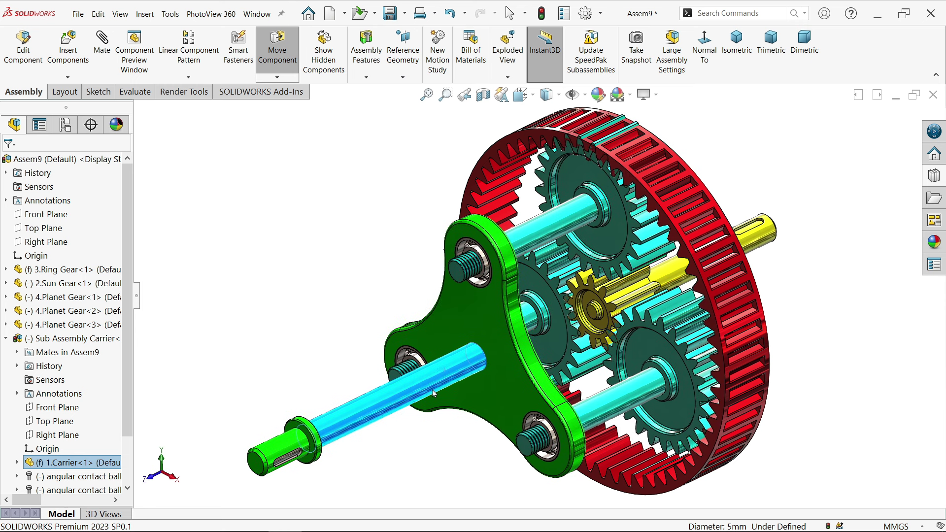
{"action": "key", "text": "Escape"}
{"action": "key", "text": "Escape"}
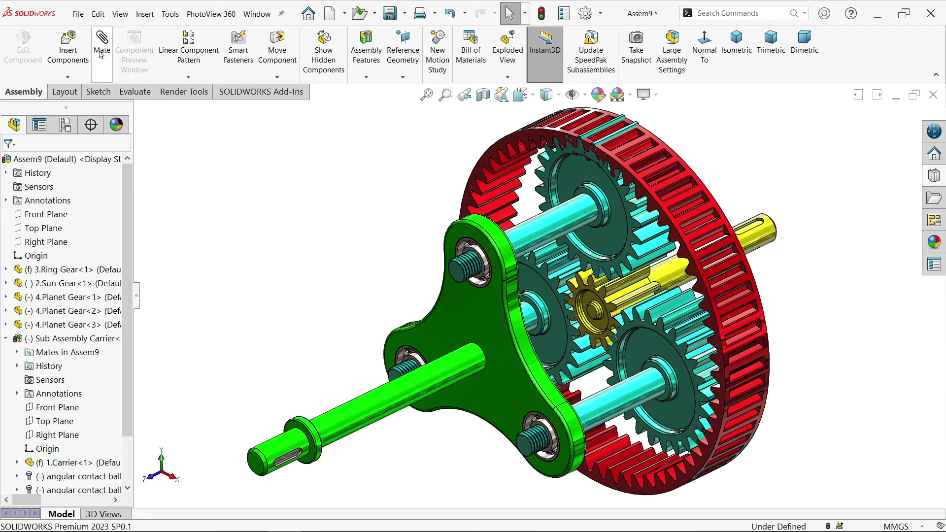
Step: Add a concentric mate between the carrier's long output shaft and the sun gear's shaft, then finish mating
{"action": "left_click", "coordinate": [103, 61]}
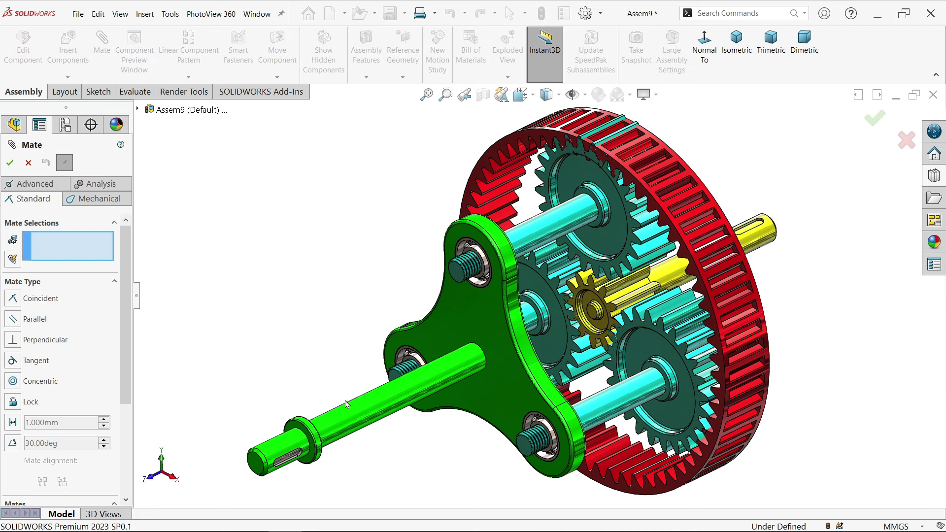
{"action": "left_click", "coordinate": [366, 418]}
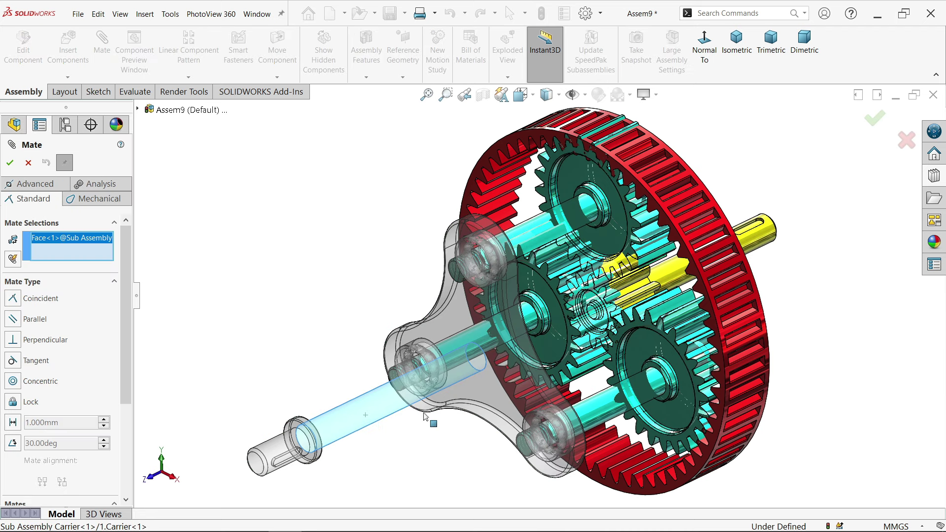
{"action": "left_click", "coordinate": [671, 281]}
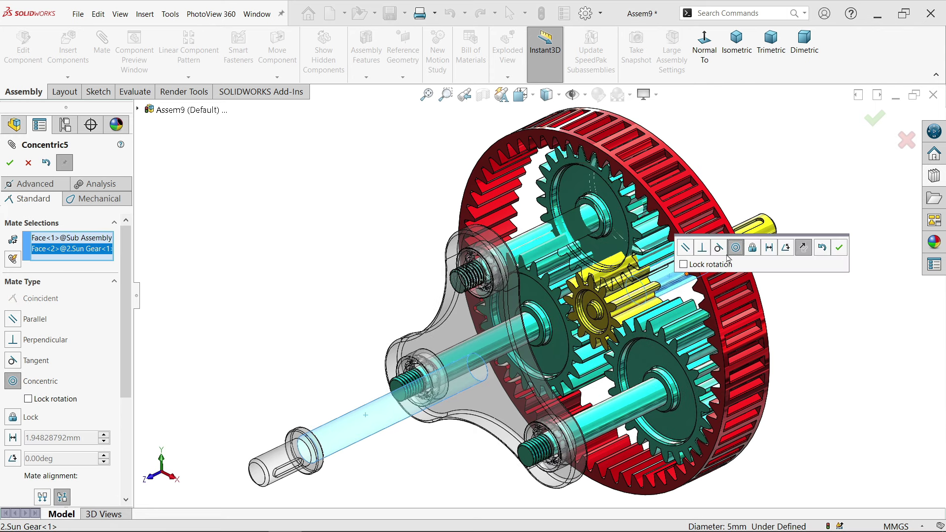
{"action": "left_click", "coordinate": [841, 249]}
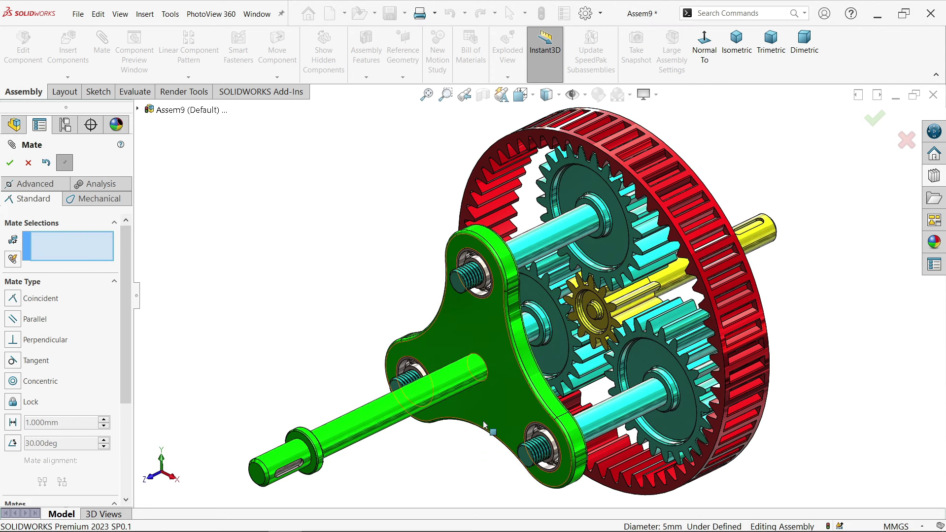
{"action": "key", "text": "Escape"}
Step: Turn the carrier about its shaft to test its rotation together with the planet gears
{"action": "scroll", "coordinate": [542, 291], "scroll_direction": "up", "scroll_amount": 2}
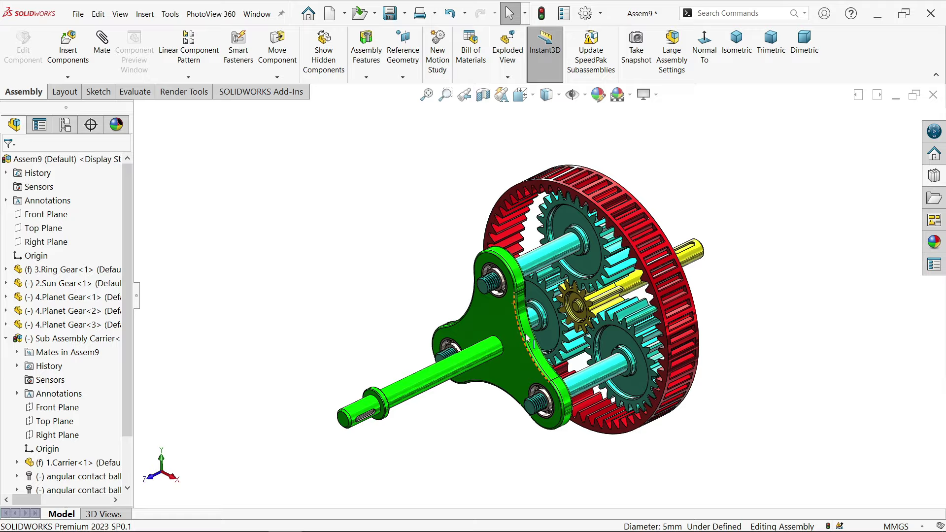
{"action": "scroll", "coordinate": [534, 344], "scroll_direction": "down", "scroll_amount": 2}
{"action": "left_click_drag", "start_coordinate": [527, 368], "coordinate": [541, 383]}
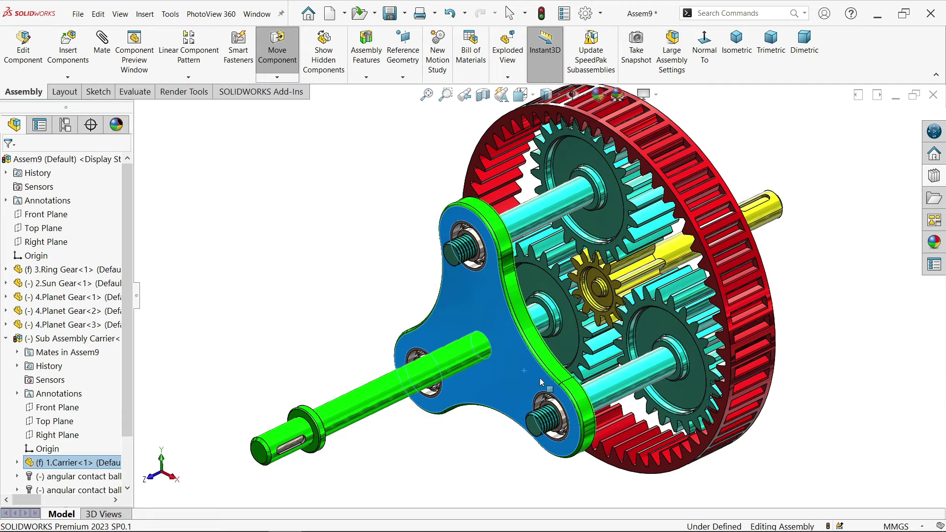
{"action": "key", "text": "Escape"}
{"action": "left_click", "coordinate": [365, 243]}
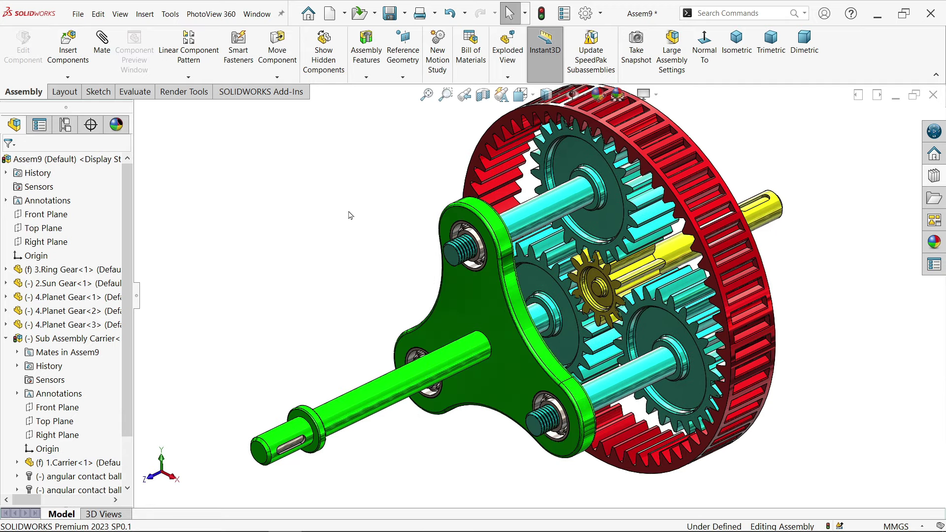
Step: Save all modified documents with a rebuild, naming the assembly Planetary Gear Assembly in the Planetary gear folder
{"action": "left_click", "coordinate": [392, 14]}
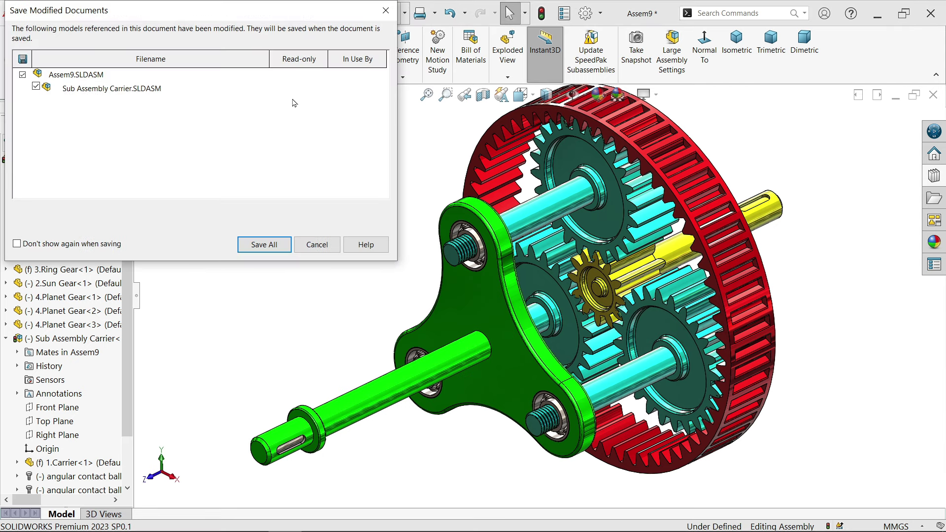
{"action": "left_click", "coordinate": [264, 245]}
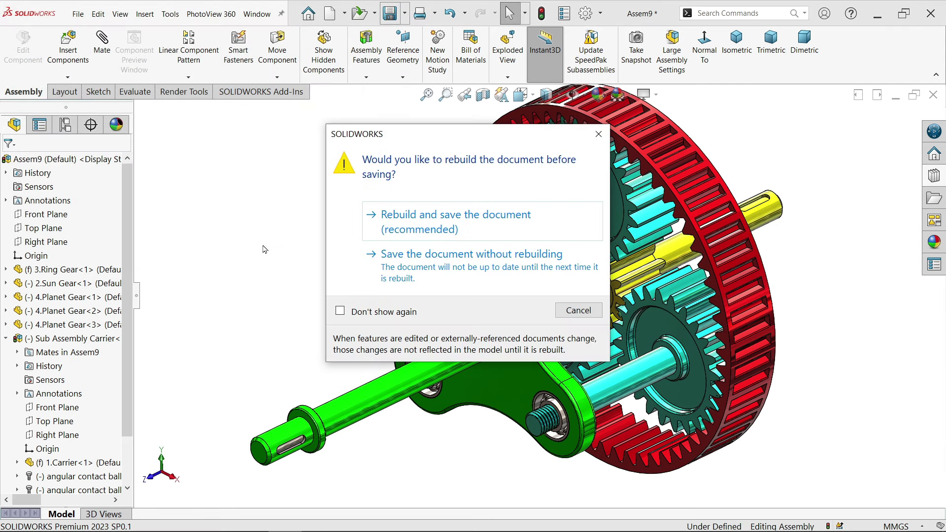
{"action": "left_click", "coordinate": [427, 236]}
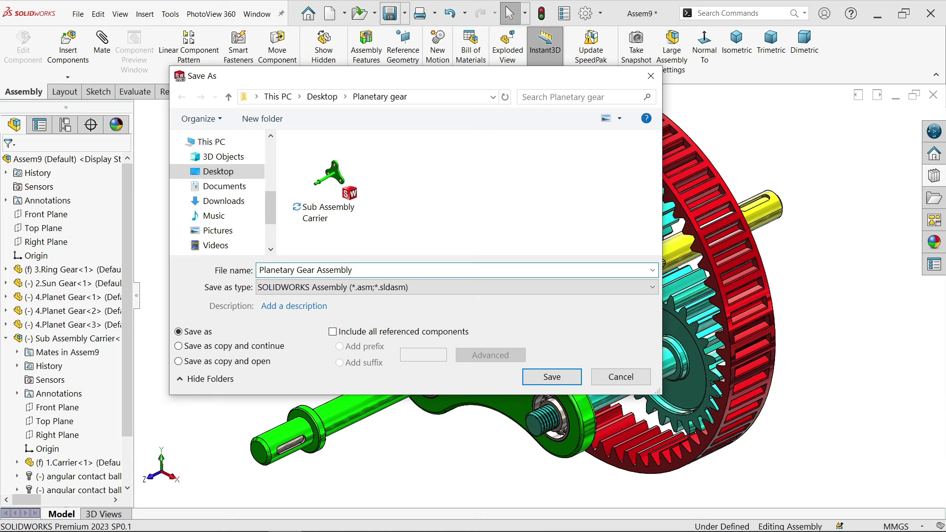
{"action": "left_click", "coordinate": [530, 377]}
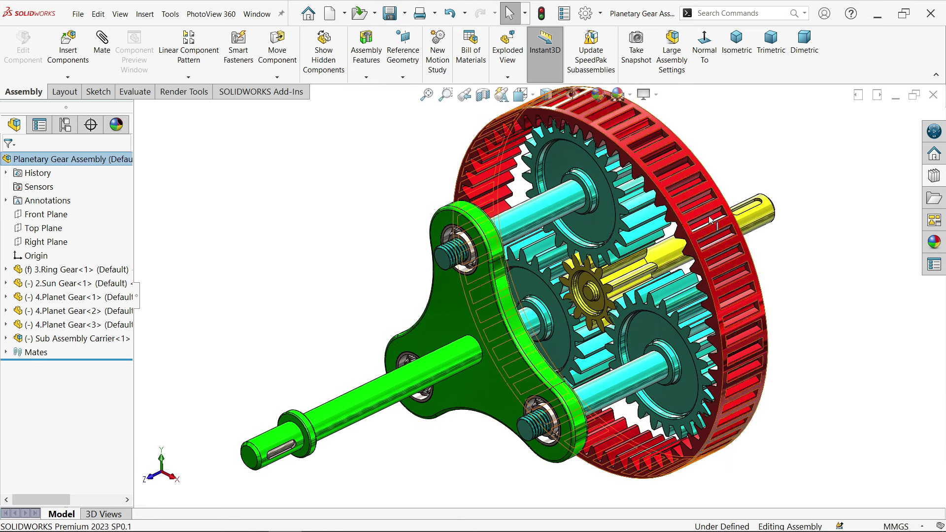
Step: Examine the gear meshing from both sides of the ring gear and return to the isometric view
{"action": "middle_click_drag", "start_coordinate": [614, 280], "coordinate": [661, 304]}
{"action": "scroll", "coordinate": [660, 304], "scroll_direction": "up", "scroll_amount": 2}
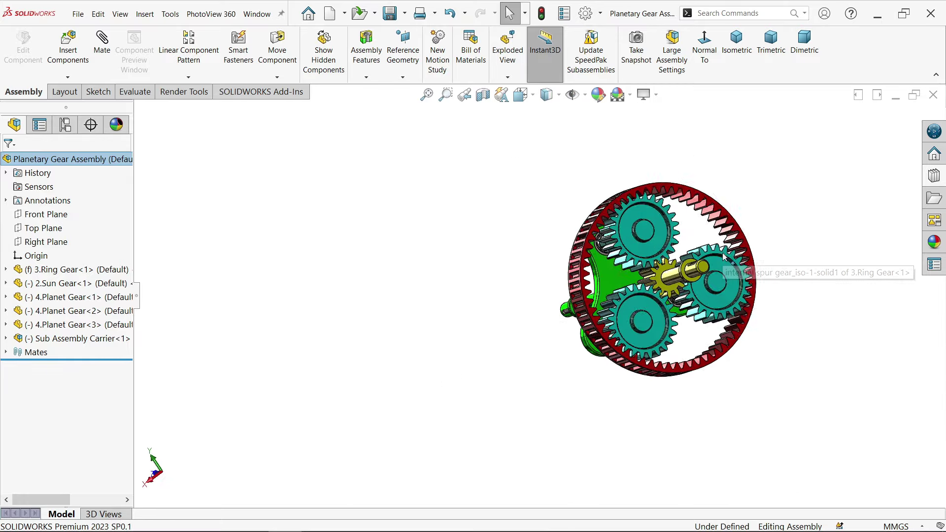
{"action": "scroll", "coordinate": [764, 229], "scroll_direction": "down", "scroll_amount": 4}
{"action": "middle_click_drag", "start_coordinate": [729, 253], "coordinate": [744, 268]}
{"action": "scroll", "coordinate": [542, 314], "scroll_direction": "down", "scroll_amount": 2}
{"action": "scroll", "coordinate": [540, 298], "scroll_direction": "up", "scroll_amount": 5}
{"action": "middle_click_drag", "start_coordinate": [584, 264], "coordinate": [749, 248]}
{"action": "left_click", "coordinate": [735, 55]}
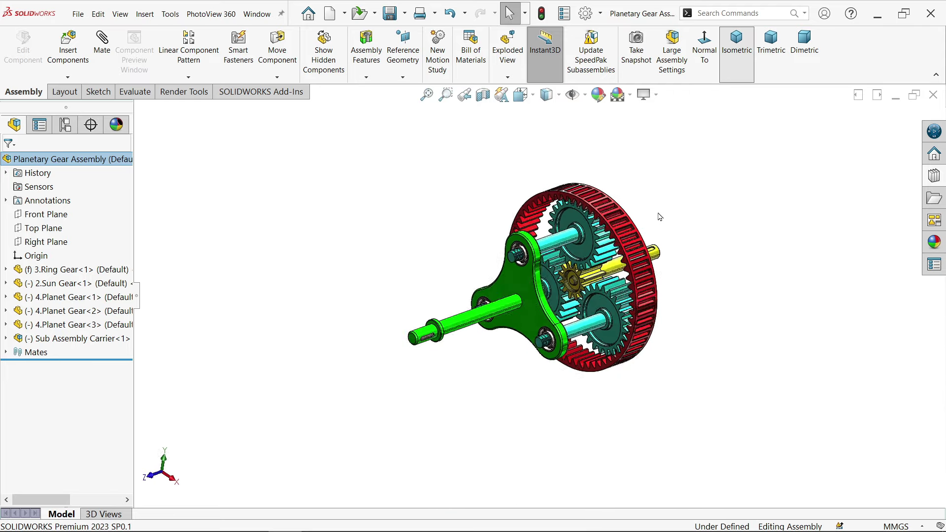
Step: Turn the carrier slightly about its shaft and clear the selection
{"action": "left_click", "coordinate": [483, 330]}
{"action": "mouse_move", "coordinate": [483, 330]}
{"action": "left_mouse_down"}
{"action": "mouse_move", "coordinate": [500, 341]}
{"action": "mouse_move", "coordinate": [479, 326]}
{"action": "left_mouse_up"}
{"action": "left_click", "coordinate": [335, 323]}
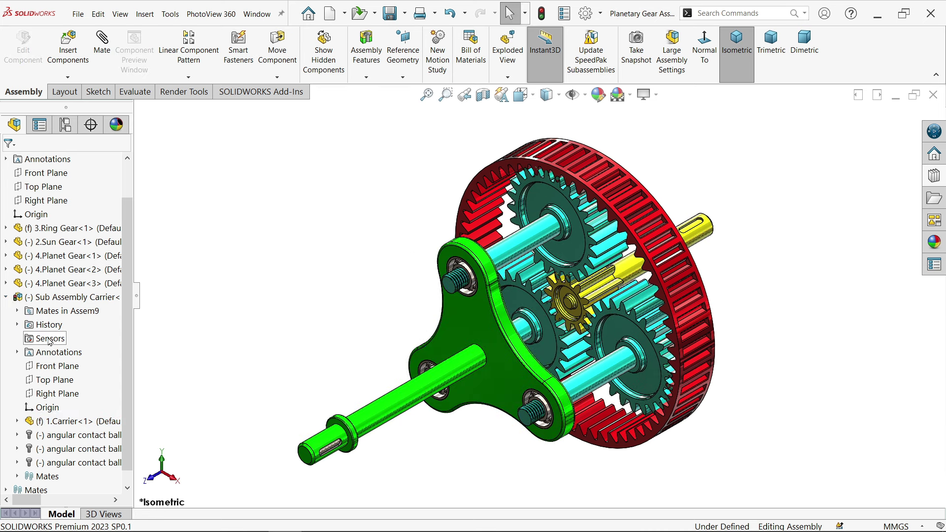
Step: Align the carrier sub-assembly's Right Plane with the main assembly's Right Plane using a coincident mate for positioning only
{"action": "left_click", "coordinate": [54, 393]}
{"action": "middle_click_drag", "start_coordinate": [362, 346], "coordinate": [396, 334]}
{"action": "left_click_drag", "start_coordinate": [129, 266], "coordinate": [140, 178]}
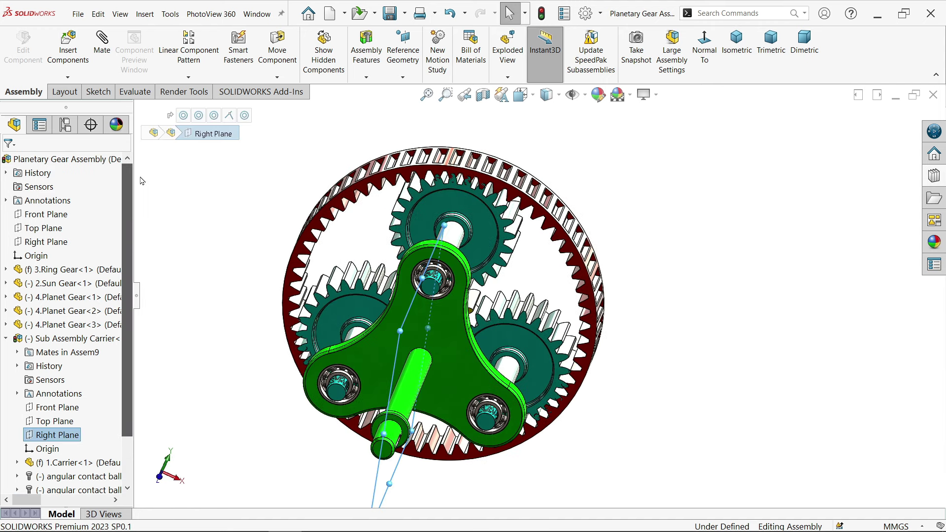
{"action": "left_click", "coordinate": [48, 245]}
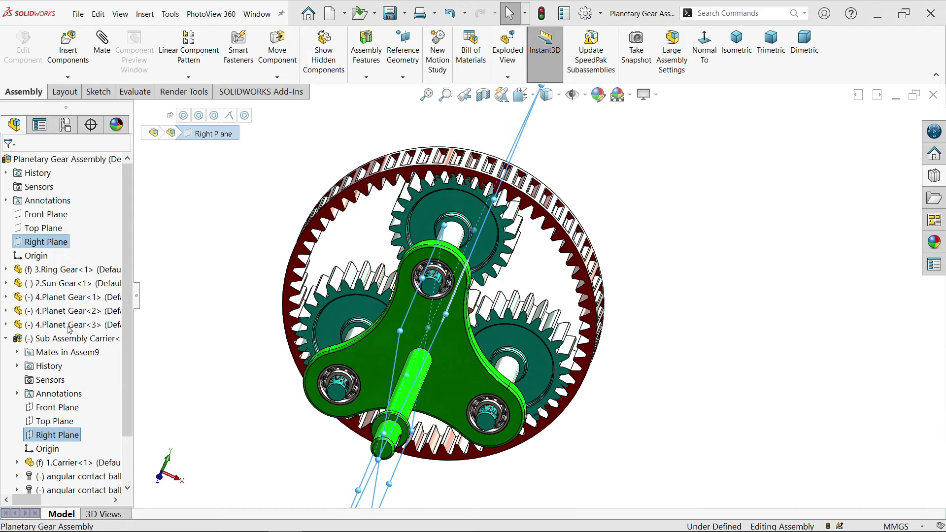
{"action": "scroll", "coordinate": [712, 228], "scroll_direction": "up", "scroll_amount": 3}
{"action": "middle_click_drag", "start_coordinate": [713, 229], "coordinate": [701, 214]}
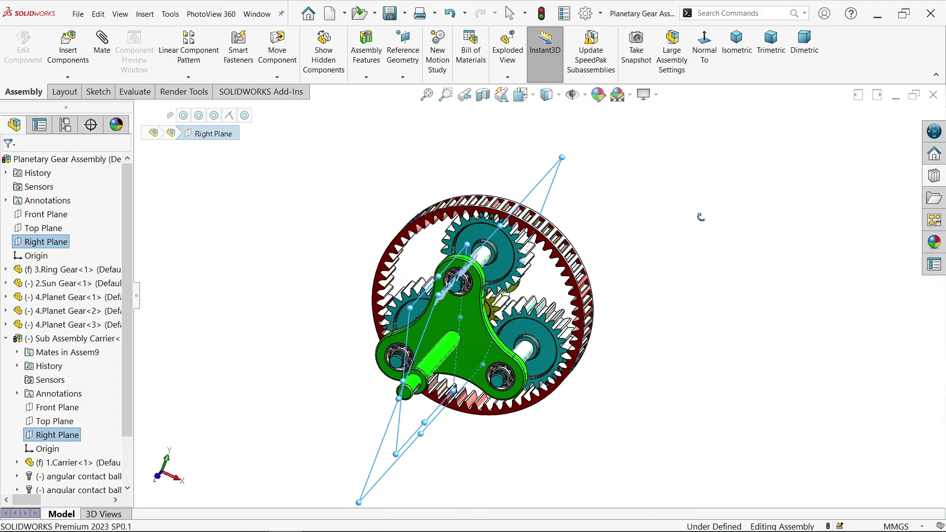
{"action": "scroll", "coordinate": [349, 318], "scroll_direction": "down", "scroll_amount": 6}
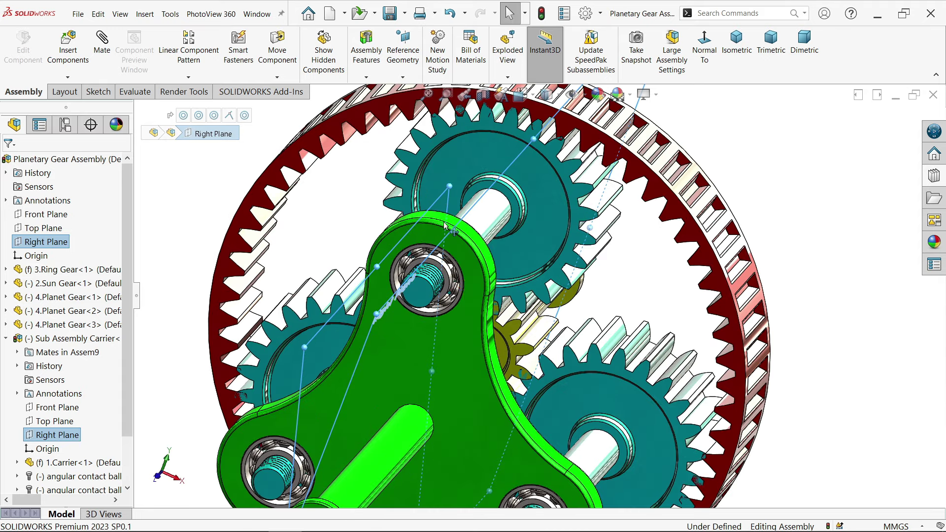
{"action": "scroll", "coordinate": [339, 192], "scroll_direction": "up", "scroll_amount": 5}
{"action": "middle_click_drag", "start_coordinate": [821, 289], "coordinate": [794, 268]}
{"action": "scroll", "coordinate": [731, 285], "scroll_direction": "up", "scroll_amount": 2}
{"action": "scroll", "coordinate": [602, 365], "scroll_direction": "down", "scroll_amount": 4}
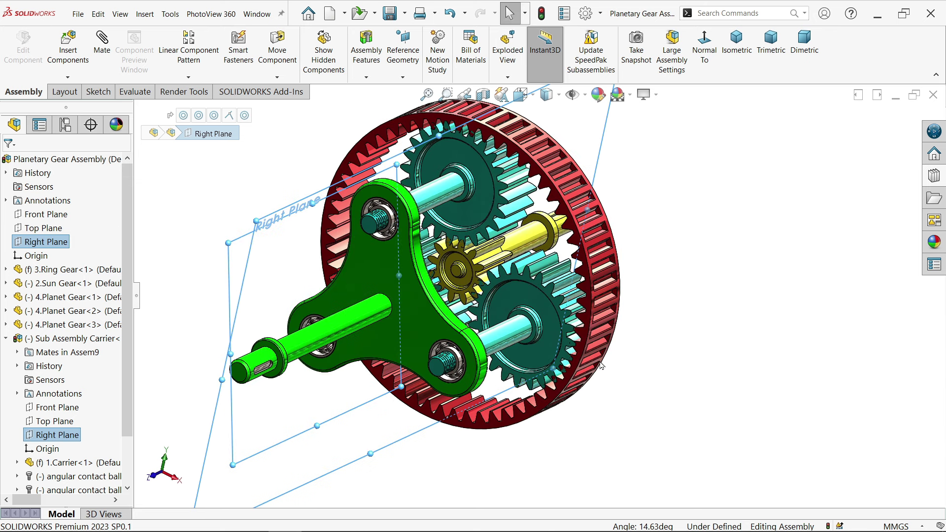
{"action": "left_click", "coordinate": [102, 44]}
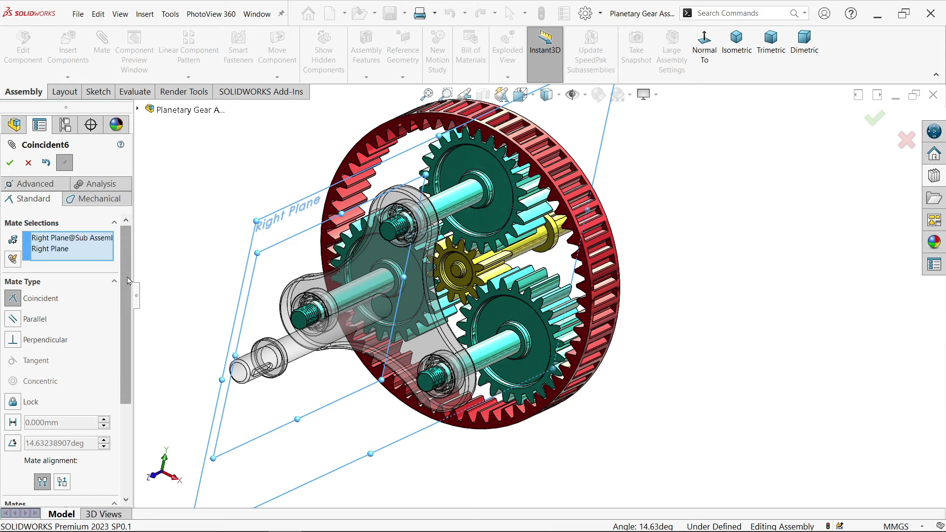
{"action": "scroll", "coordinate": [37, 296], "scroll_direction": "down", "scroll_amount": 3}
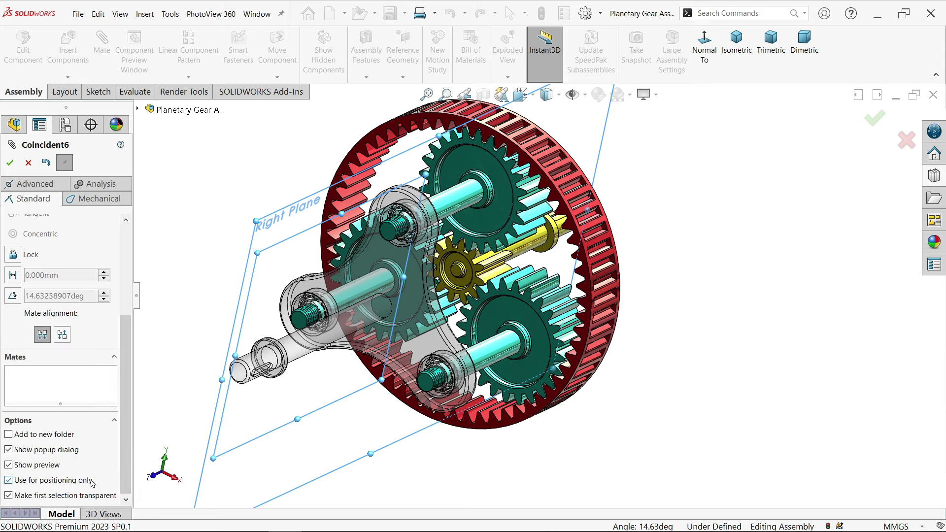
{"action": "left_click", "coordinate": [10, 163]}
{"action": "left_click", "coordinate": [31, 163]}
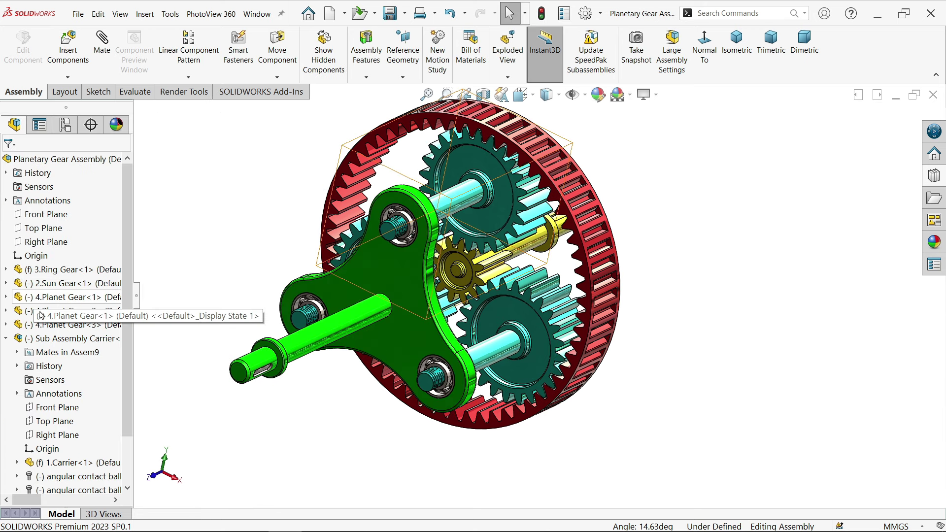
Step: Fix the Sub Assembly Carrier in place and select its front face to check that it is fixed
{"action": "left_click", "coordinate": [6, 338]}
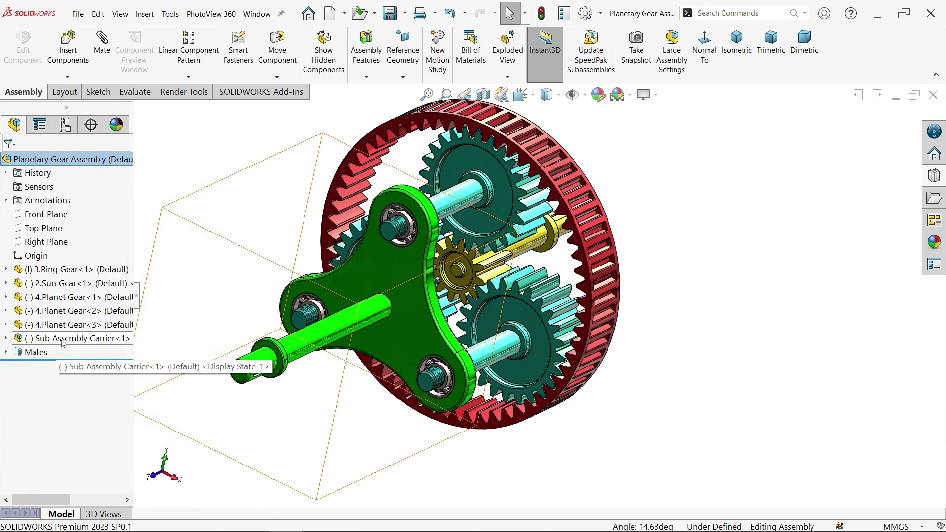
{"action": "right_click", "coordinate": [63, 342]}
{"action": "left_click", "coordinate": [88, 259]}
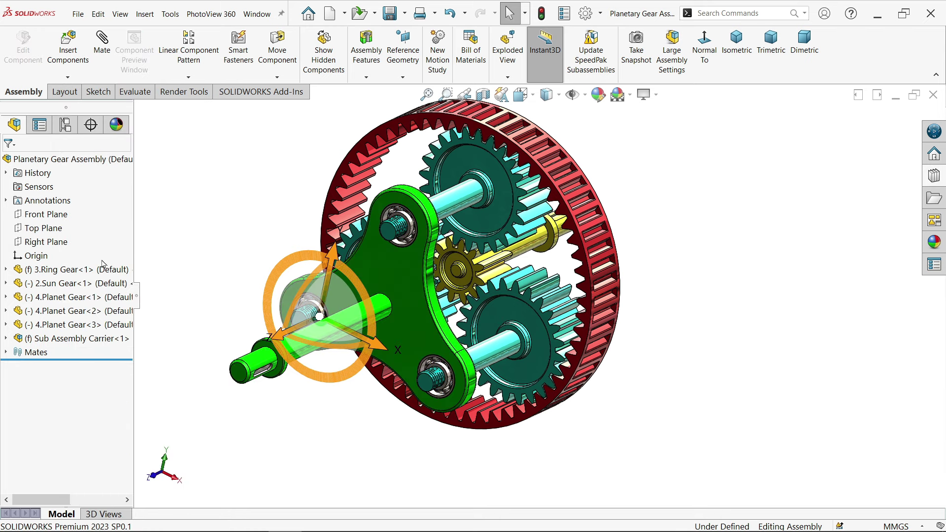
{"action": "left_click", "coordinate": [401, 270]}
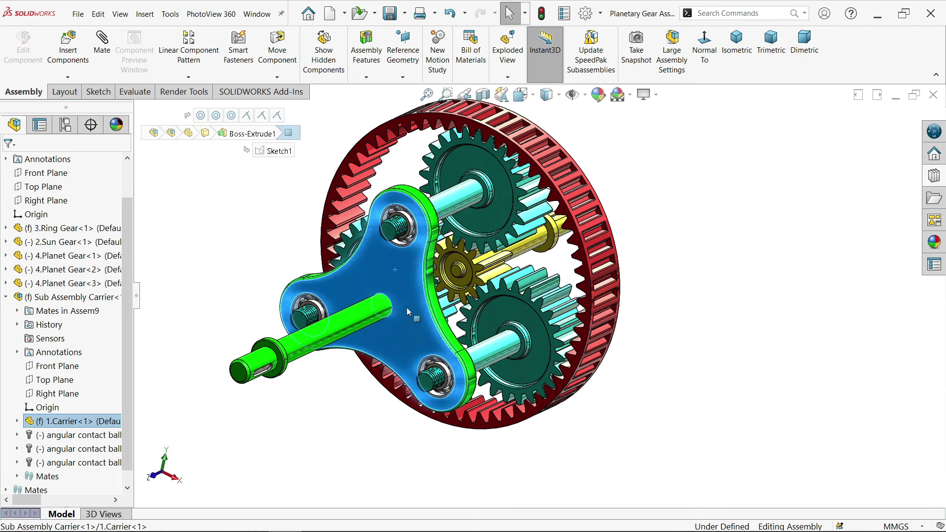
{"action": "left_click", "coordinate": [720, 247]}
Step: View the gear train from the sun gear's shaft side, normal to the recessed face of 4.Planet Gear<2>
{"action": "middle_click_drag", "start_coordinate": [721, 246], "coordinate": [619, 253]}
{"action": "scroll", "coordinate": [673, 269], "scroll_direction": "down", "scroll_amount": 4}
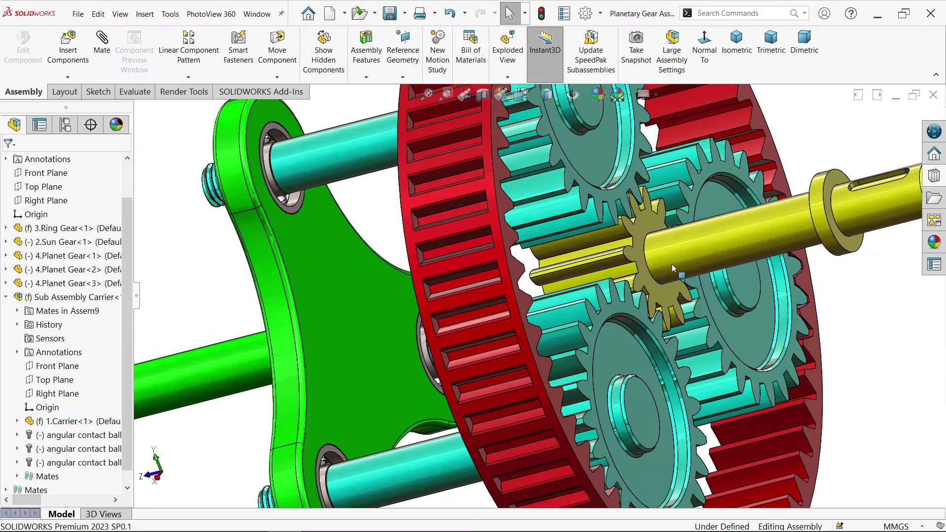
{"action": "left_click", "coordinate": [749, 326]}
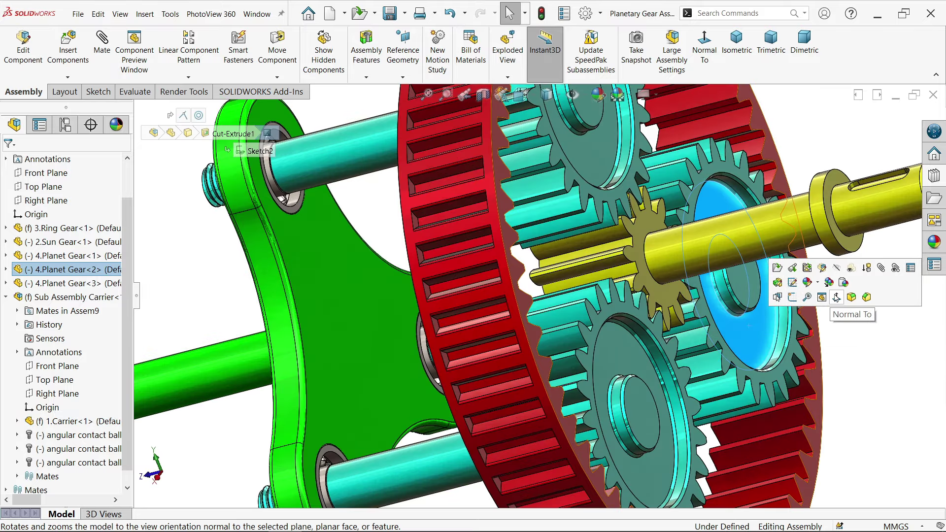
{"action": "left_click", "coordinate": [837, 298]}
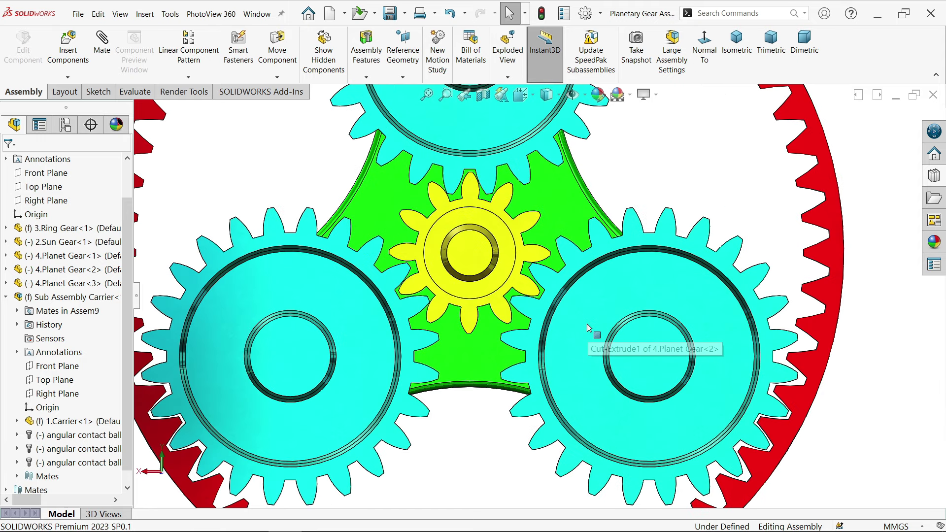
Step: Examine how the teeth of the three planet gears mesh with the ring gear and the sun gear
{"action": "scroll", "coordinate": [626, 323], "scroll_direction": "down", "scroll_amount": 4}
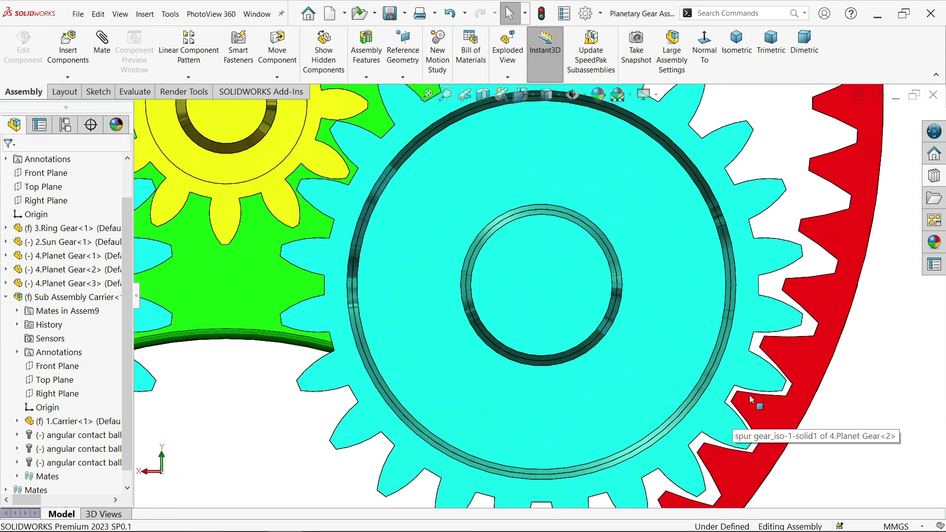
{"action": "scroll", "coordinate": [750, 396], "scroll_direction": "down", "scroll_amount": 2}
{"action": "scroll", "coordinate": [740, 388], "scroll_direction": "up", "scroll_amount": 3}
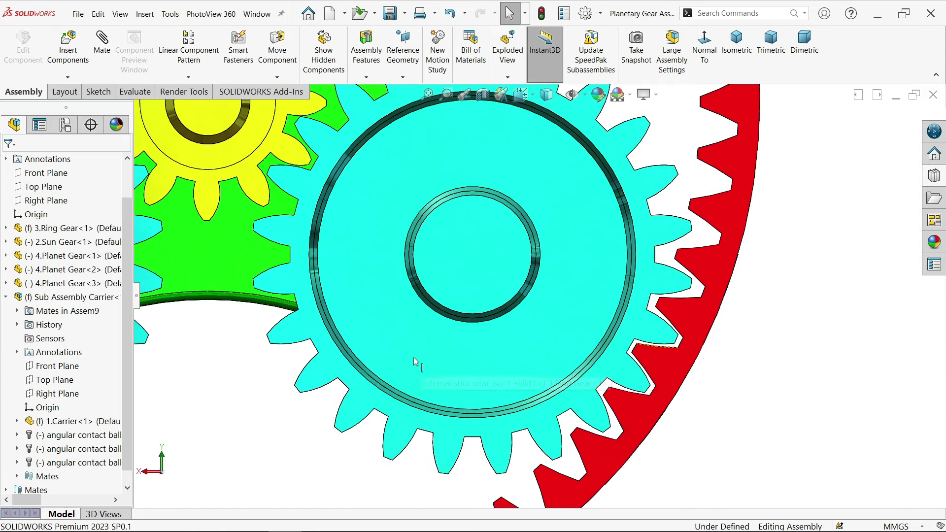
{"action": "scroll", "coordinate": [319, 331], "scroll_direction": "up", "scroll_amount": 3}
{"action": "scroll", "coordinate": [213, 326], "scroll_direction": "down", "scroll_amount": 5}
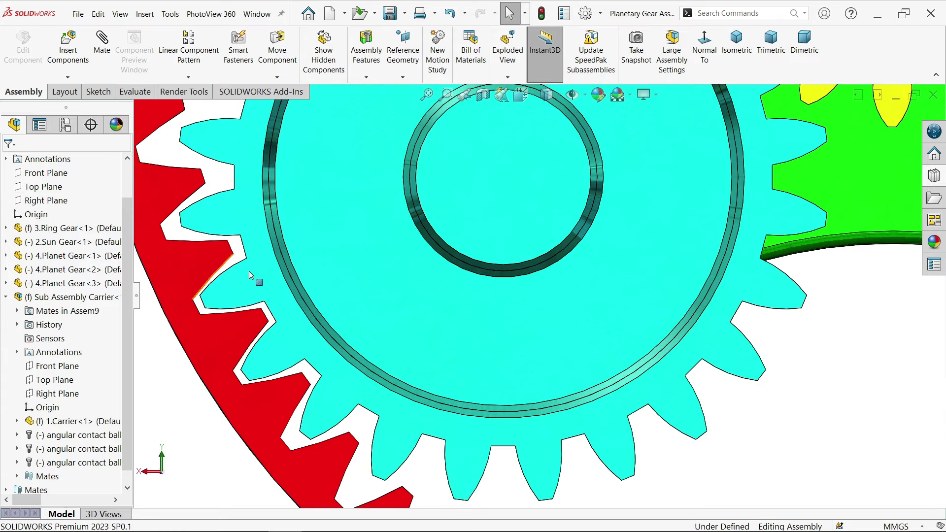
{"action": "scroll", "coordinate": [266, 279], "scroll_direction": "up", "scroll_amount": 5}
{"action": "scroll", "coordinate": [454, 247], "scroll_direction": "up", "scroll_amount": 2}
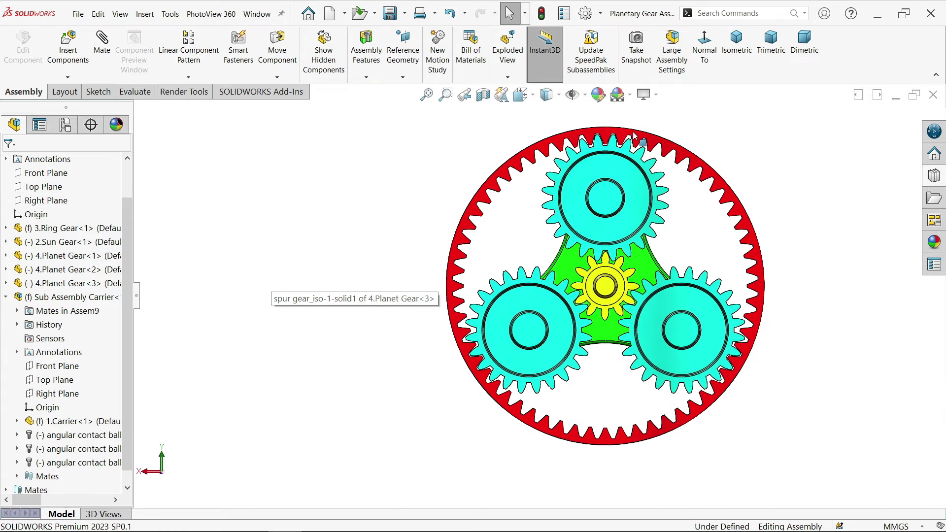
{"action": "scroll", "coordinate": [551, 200], "scroll_direction": "down", "scroll_amount": 6}
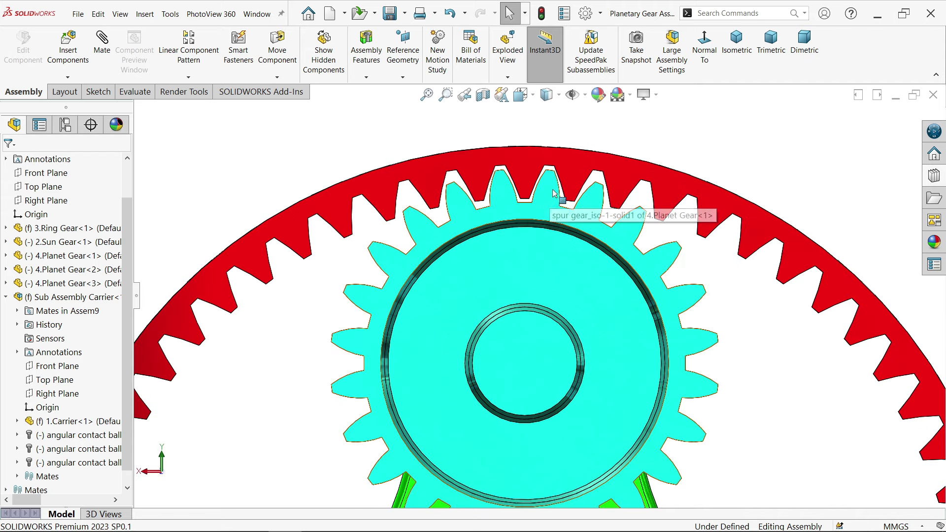
{"action": "scroll", "coordinate": [560, 204], "scroll_direction": "up", "scroll_amount": 3}
{"action": "scroll", "coordinate": [530, 456], "scroll_direction": "down", "scroll_amount": 5}
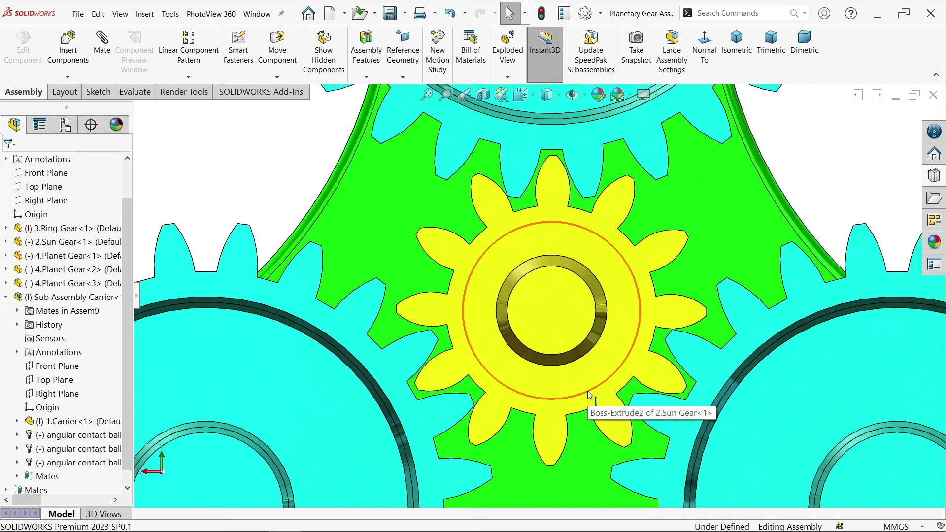
Step: Turn the sun gear slightly so its teeth sit between the planet gears' teeth, and clear the selection
{"action": "scroll", "coordinate": [590, 395], "scroll_direction": "down", "scroll_amount": 1}
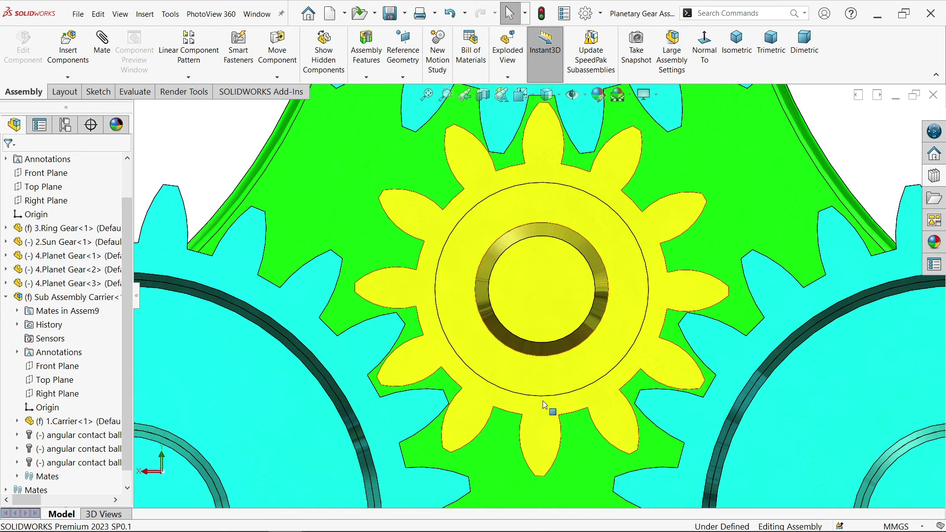
{"action": "scroll", "coordinate": [515, 424], "scroll_direction": "down", "scroll_amount": 3}
{"action": "left_click", "coordinate": [457, 412]}
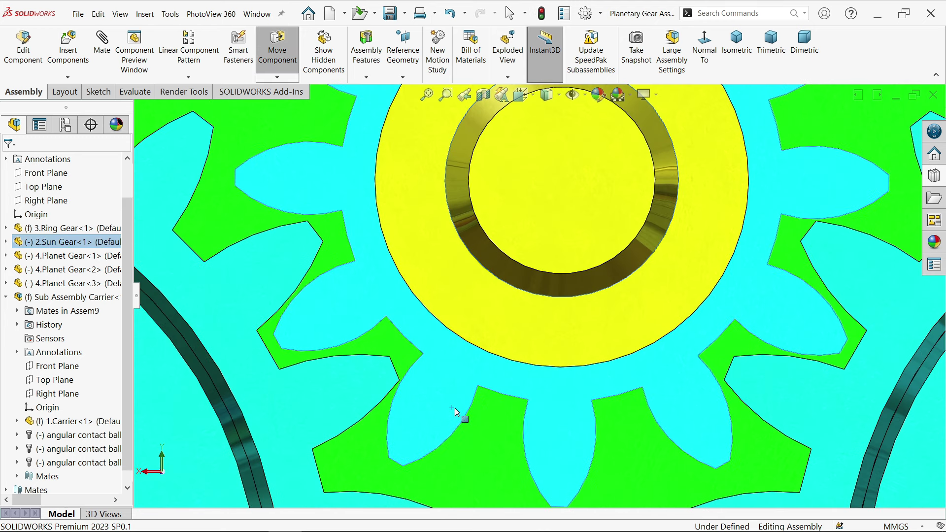
{"action": "left_click_drag", "start_coordinate": [457, 412], "coordinate": [460, 411]}
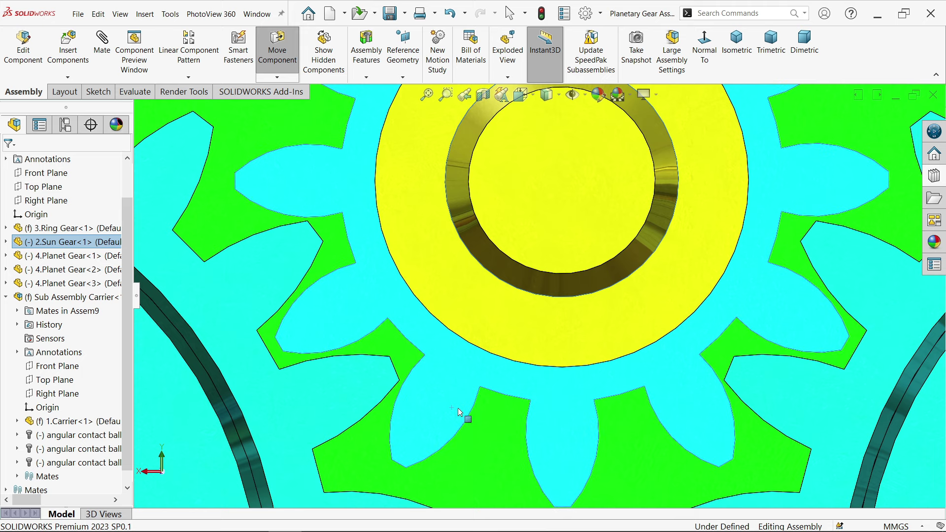
{"action": "key", "text": "Escape"}
{"action": "scroll", "coordinate": [472, 379], "scroll_direction": "up", "scroll_amount": 5}
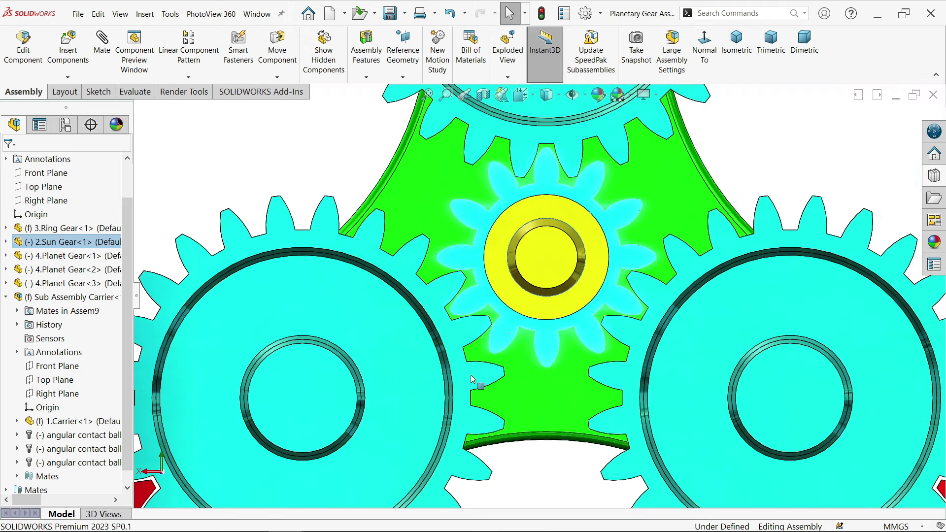
{"action": "left_click", "coordinate": [773, 171]}
{"action": "scroll", "coordinate": [556, 314], "scroll_direction": "down", "scroll_amount": 5}
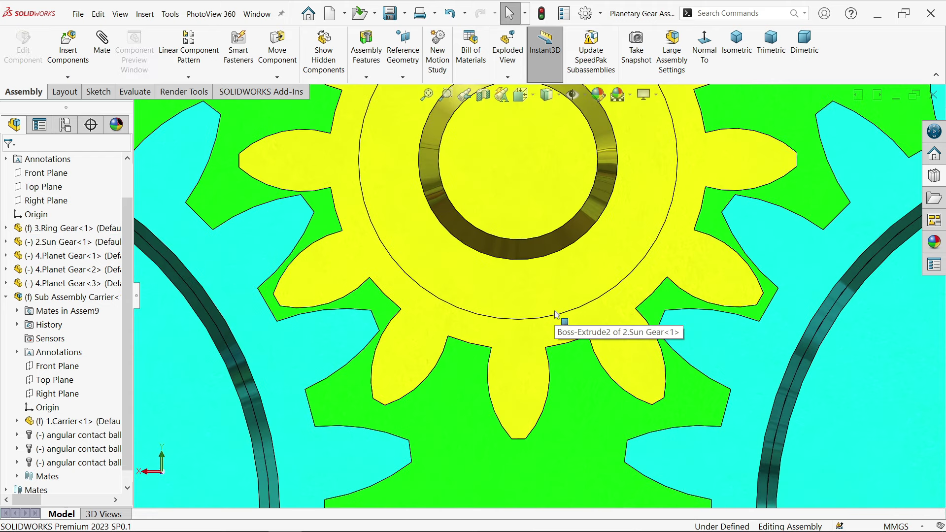
{"action": "scroll", "coordinate": [601, 274], "scroll_direction": "up", "scroll_amount": 5}
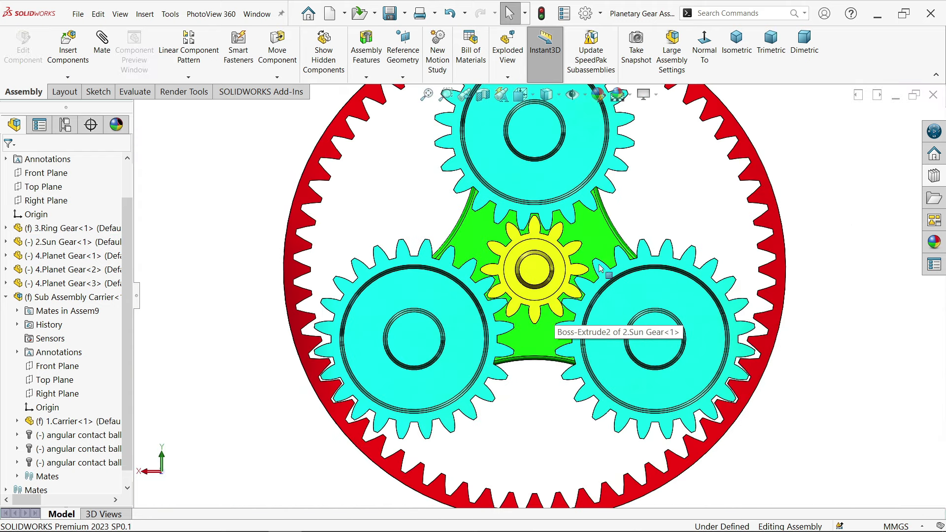
Step: Start a mechanical Gear mate between a tooth root face of 4.Planet Gear<3> and a tooth root face of the ring gear
{"action": "scroll", "coordinate": [600, 267], "scroll_direction": "up", "scroll_amount": 3}
{"action": "middle_click_drag", "start_coordinate": [622, 204], "coordinate": [547, 245]}
{"action": "scroll", "coordinate": [415, 369], "scroll_direction": "down", "scroll_amount": 4}
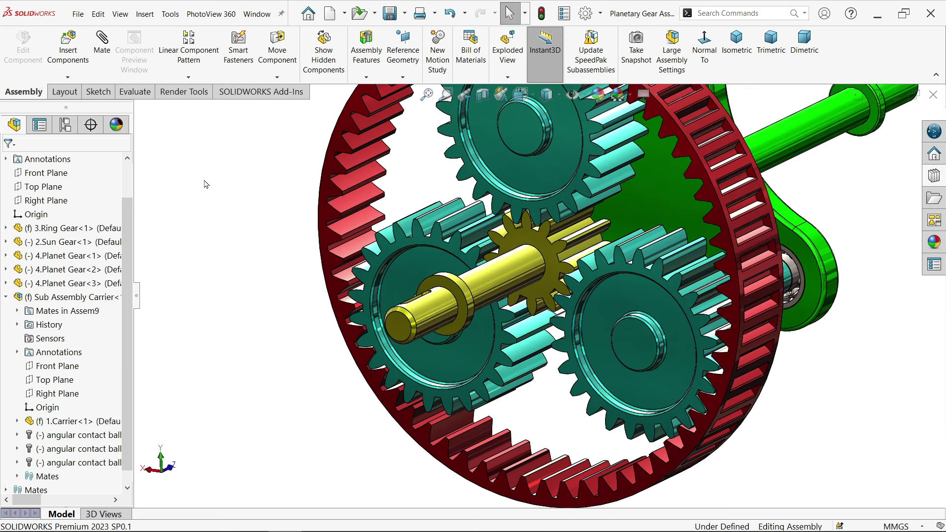
{"action": "left_click", "coordinate": [6, 298]}
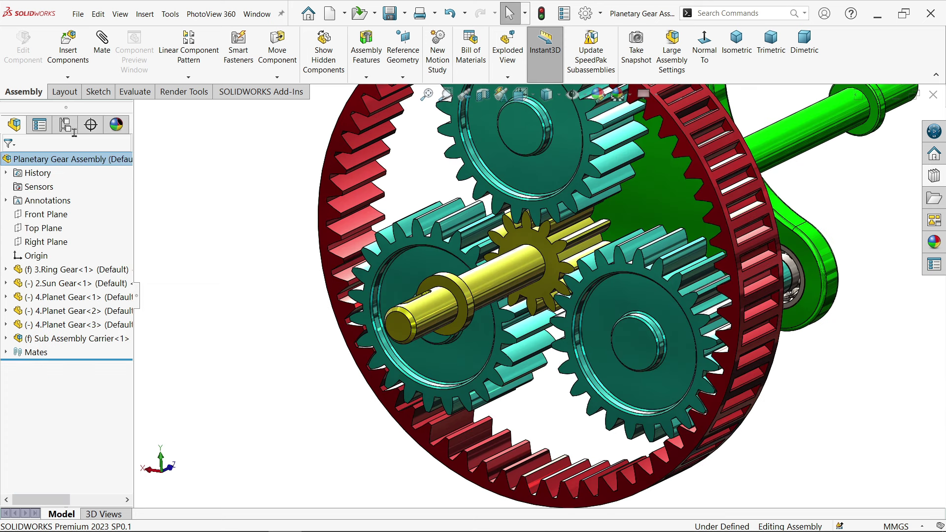
{"action": "left_click", "coordinate": [102, 58]}
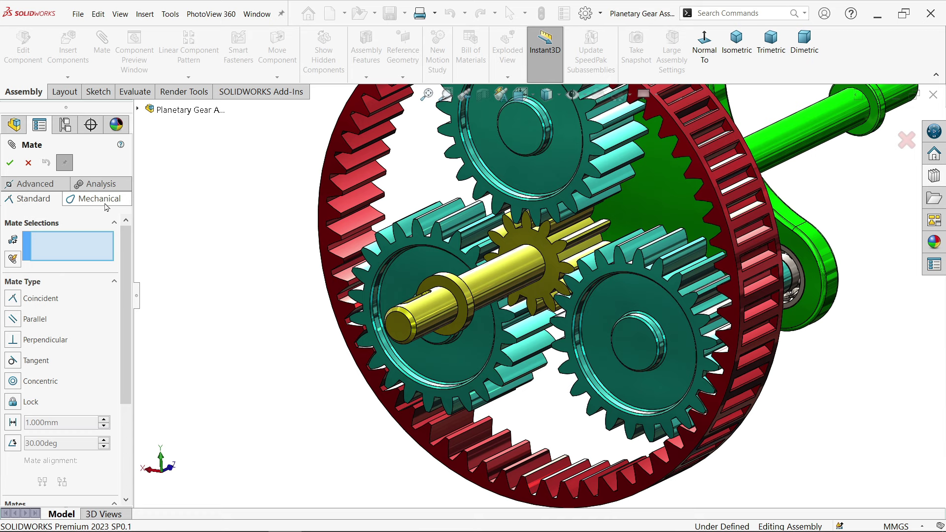
{"action": "left_click", "coordinate": [103, 200]}
{"action": "left_click", "coordinate": [11, 359]}
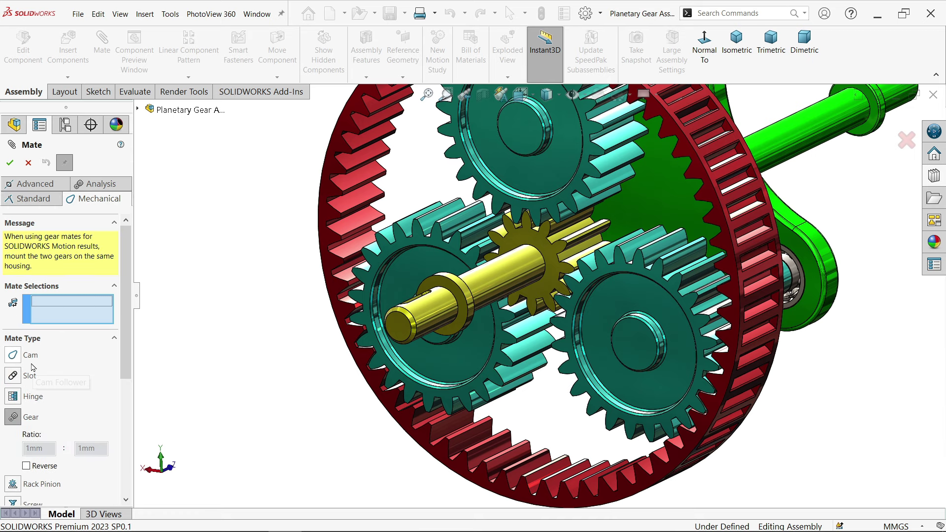
{"action": "scroll", "coordinate": [466, 426], "scroll_direction": "down", "scroll_amount": 2}
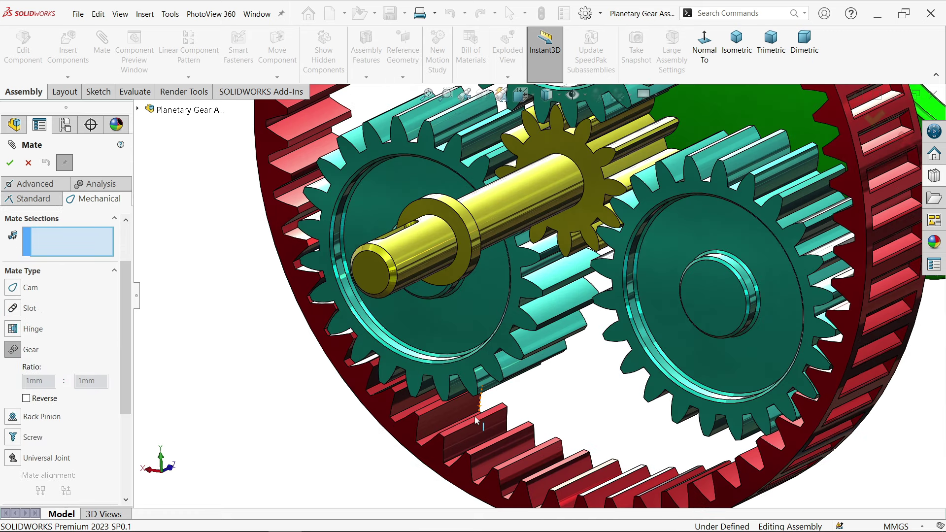
{"action": "scroll", "coordinate": [466, 358], "scroll_direction": "up", "scroll_amount": 2}
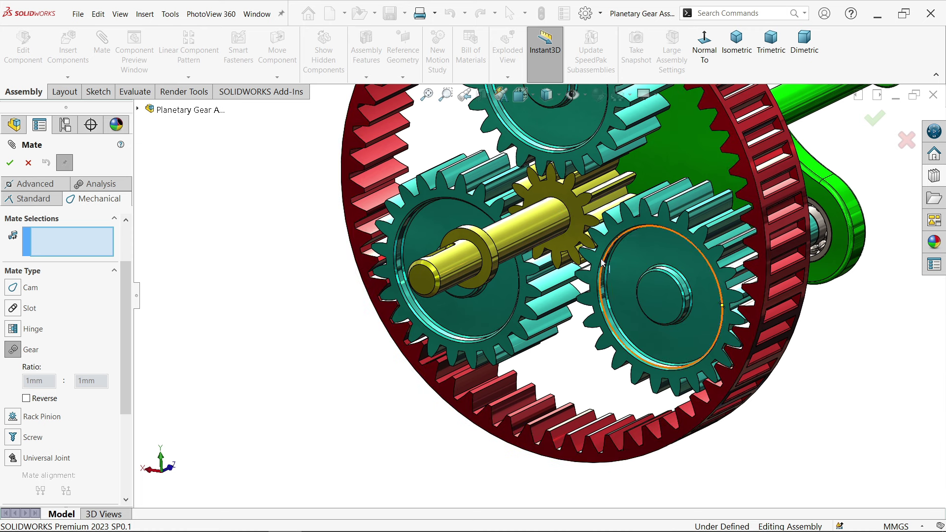
{"action": "scroll", "coordinate": [477, 403], "scroll_direction": "down", "scroll_amount": 5}
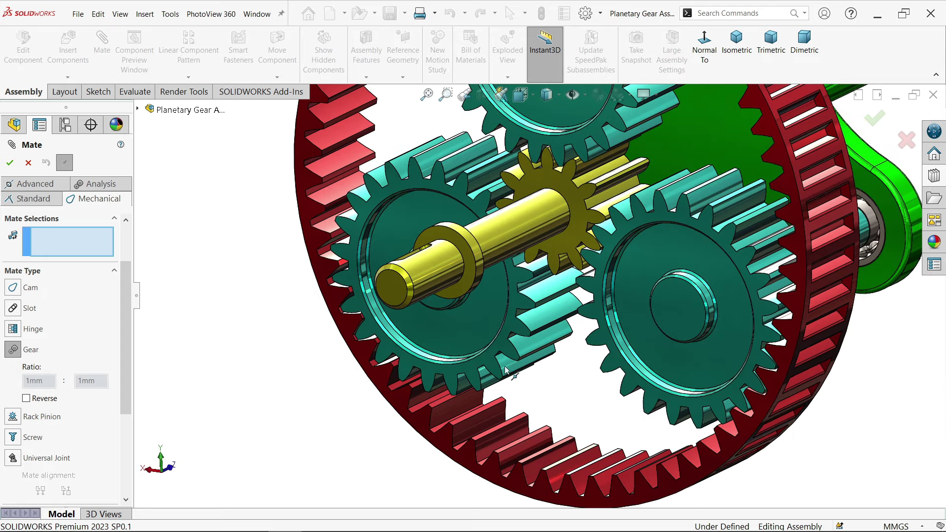
{"action": "middle_click_drag", "start_coordinate": [596, 356], "coordinate": [612, 277]}
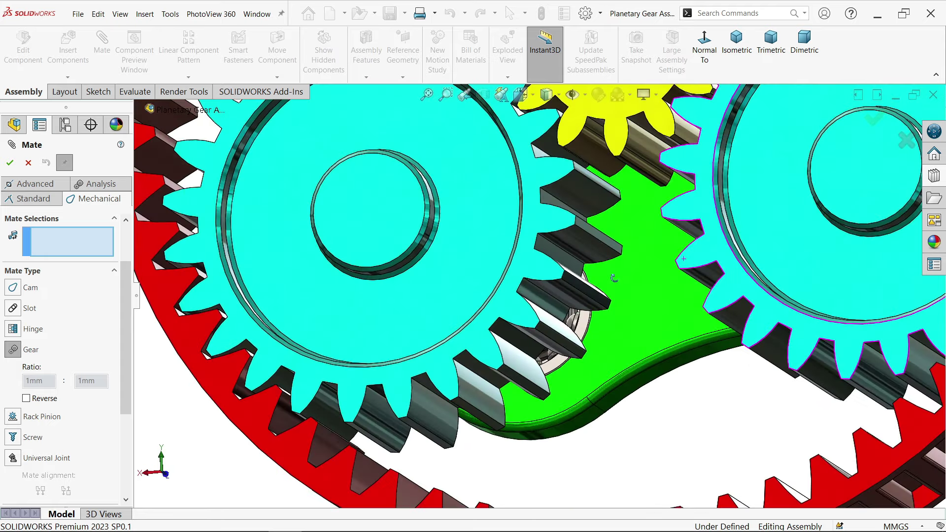
{"action": "scroll", "coordinate": [523, 432], "scroll_direction": "up", "scroll_amount": 3}
{"action": "scroll", "coordinate": [479, 387], "scroll_direction": "down", "scroll_amount": 6}
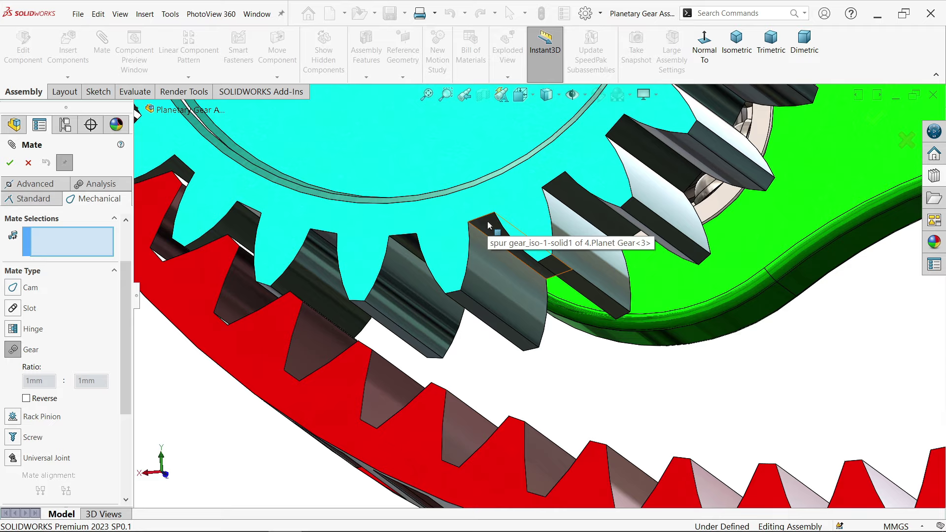
{"action": "left_click", "coordinate": [490, 226]}
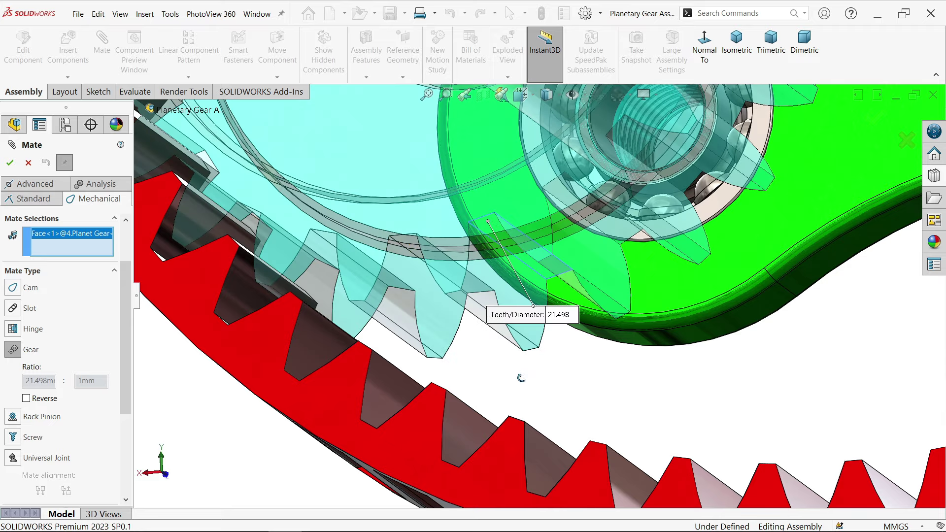
{"action": "scroll", "coordinate": [522, 378], "scroll_direction": "up", "scroll_amount": 4}
{"action": "scroll", "coordinate": [444, 373], "scroll_direction": "down", "scroll_amount": 6}
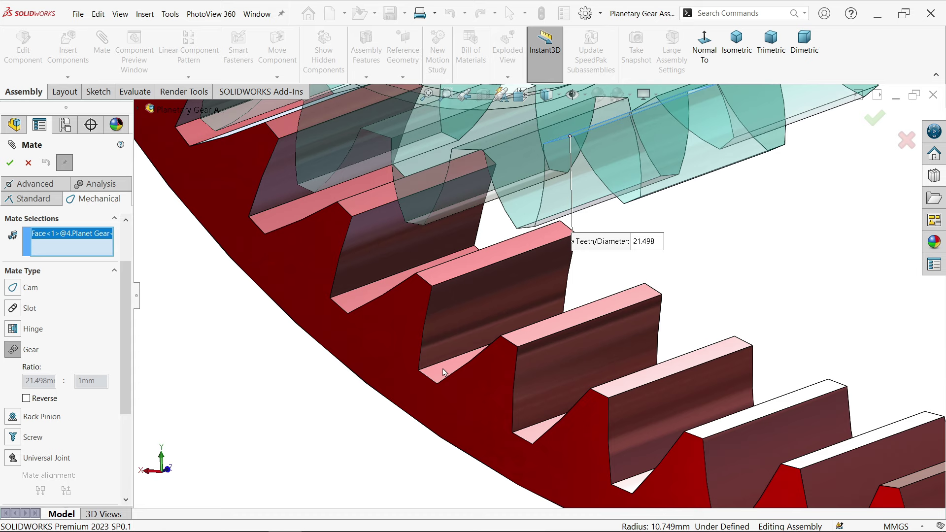
{"action": "left_click", "coordinate": [443, 373]}
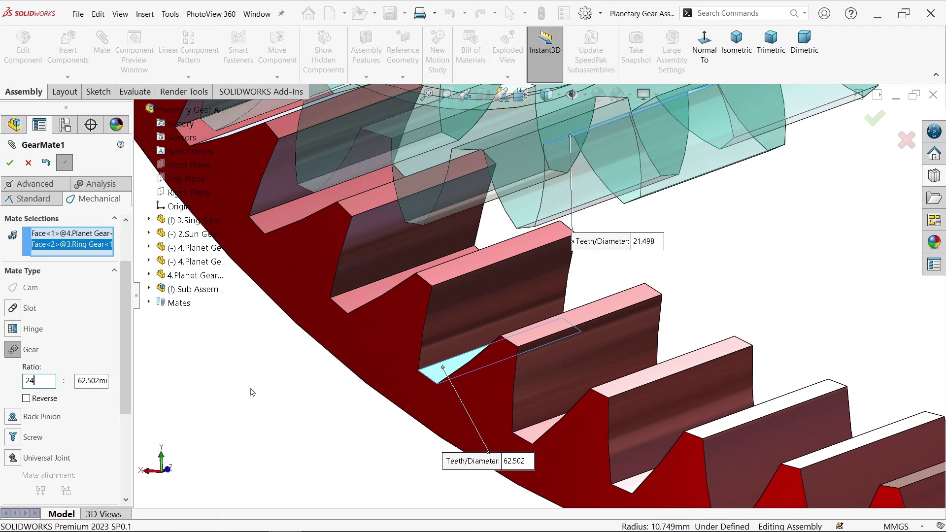
Step: Set the gear mate ratio for 4.Planet Gear<3> and the ring gear to 24:60 and accept the mate
{"action": "left_click", "coordinate": [77, 382]}
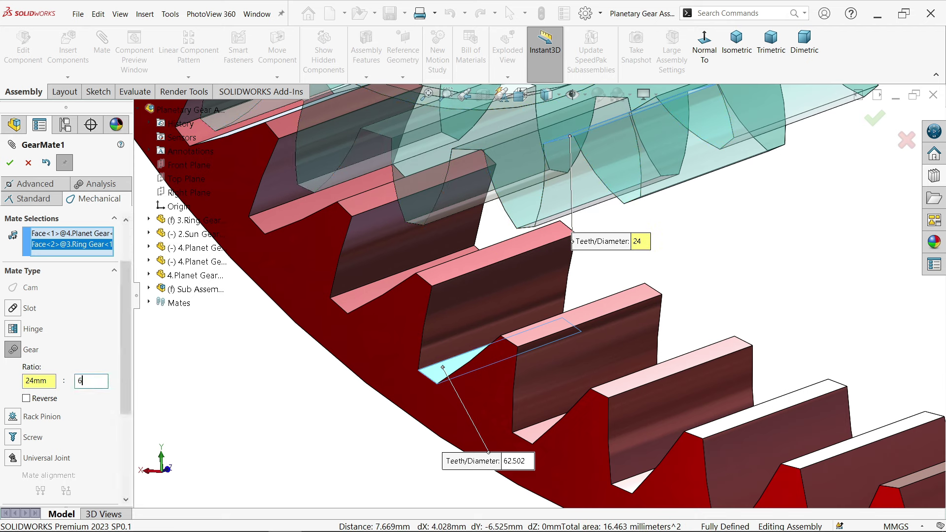
{"action": "key", "text": "Tab"}
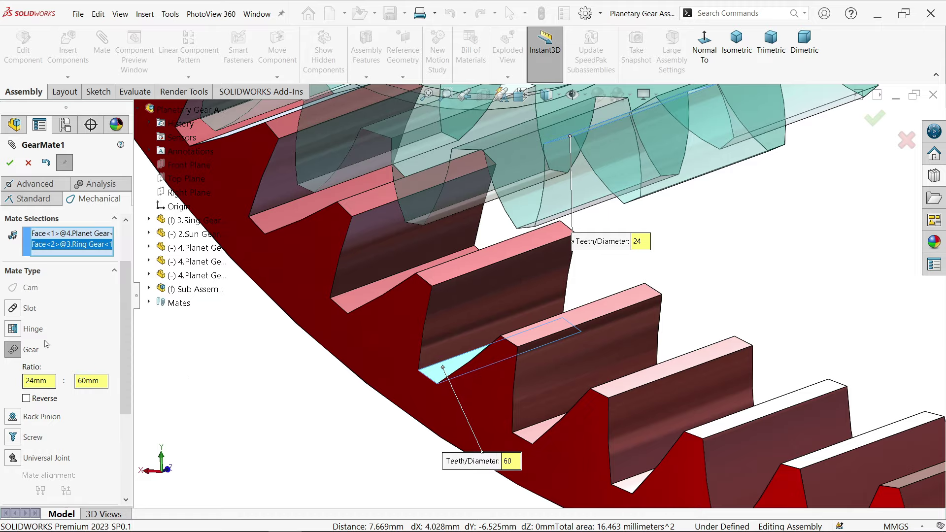
{"action": "left_click", "coordinate": [9, 163]}
Step: Start another Gear mate between a tooth root face of 4.Planet Gear<2> and a tooth root face of the ring gear
{"action": "scroll", "coordinate": [676, 302], "scroll_direction": "up", "scroll_amount": 6}
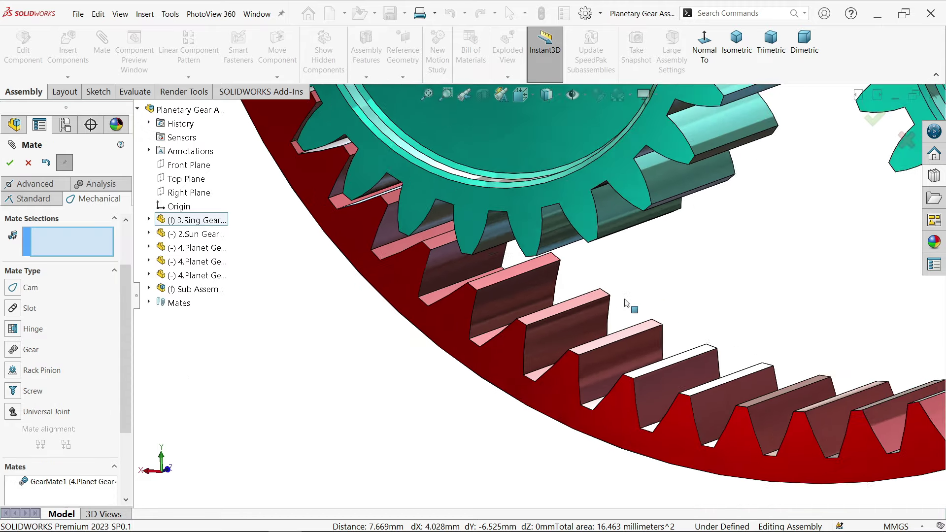
{"action": "scroll", "coordinate": [785, 284], "scroll_direction": "down", "scroll_amount": 8}
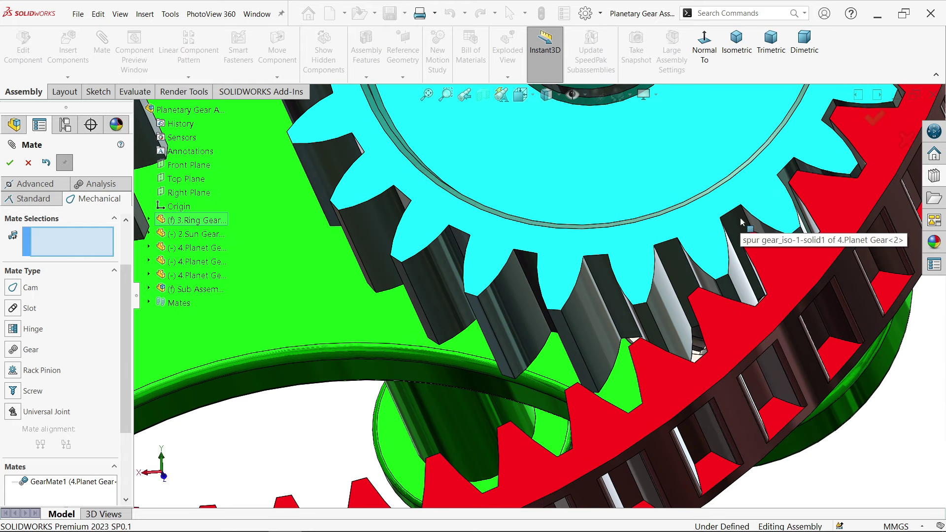
{"action": "left_click", "coordinate": [15, 349]}
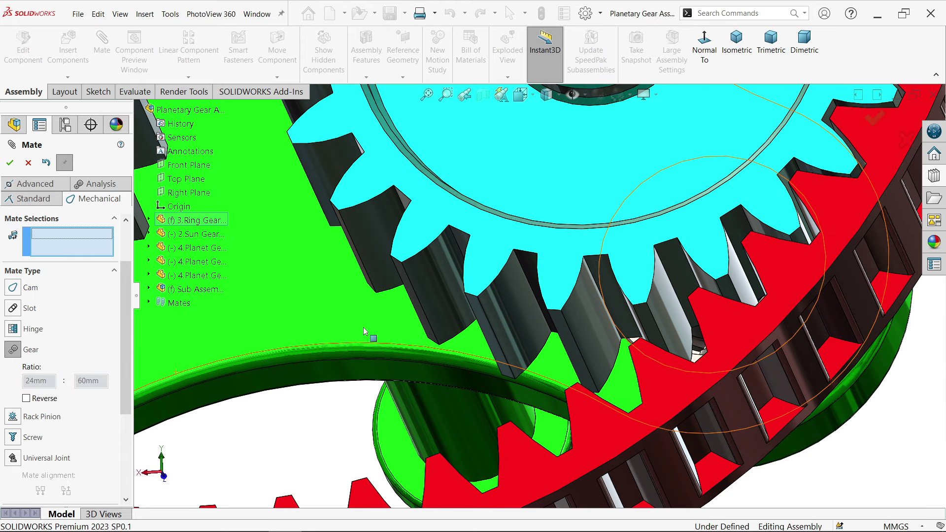
{"action": "left_click", "coordinate": [752, 244]}
{"action": "scroll", "coordinate": [752, 251], "scroll_direction": "up", "scroll_amount": 5}
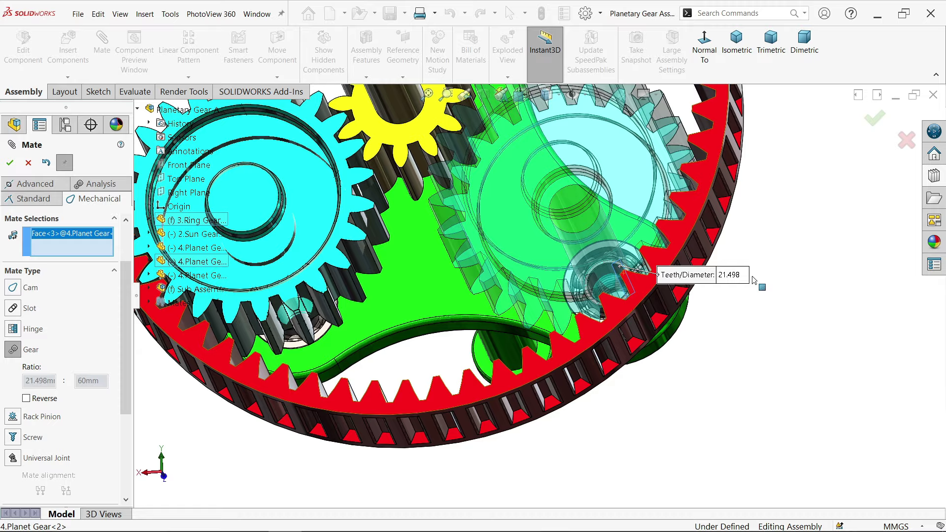
{"action": "middle_click_drag", "start_coordinate": [753, 310], "coordinate": [790, 406]}
{"action": "scroll", "coordinate": [657, 362], "scroll_direction": "down", "scroll_amount": 4}
{"action": "scroll", "coordinate": [658, 362], "scroll_direction": "down", "scroll_amount": 1}
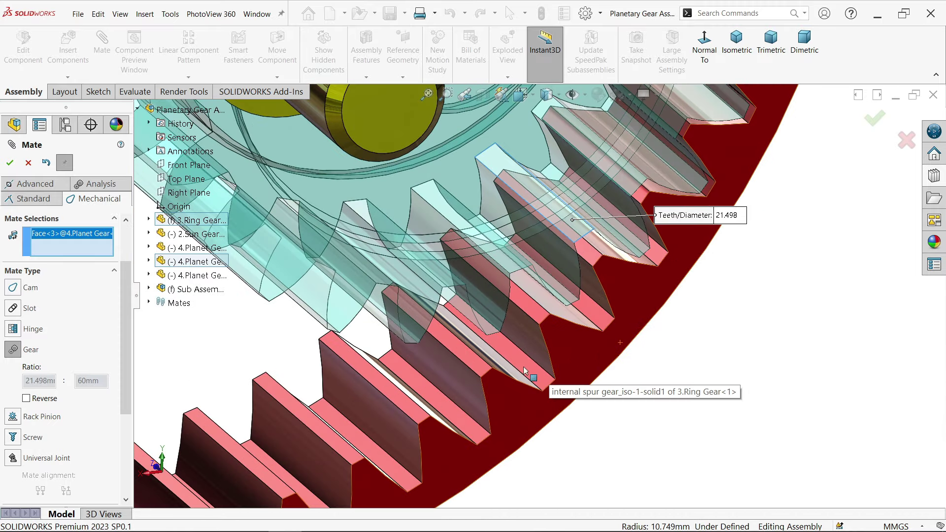
{"action": "left_click", "coordinate": [496, 384]}
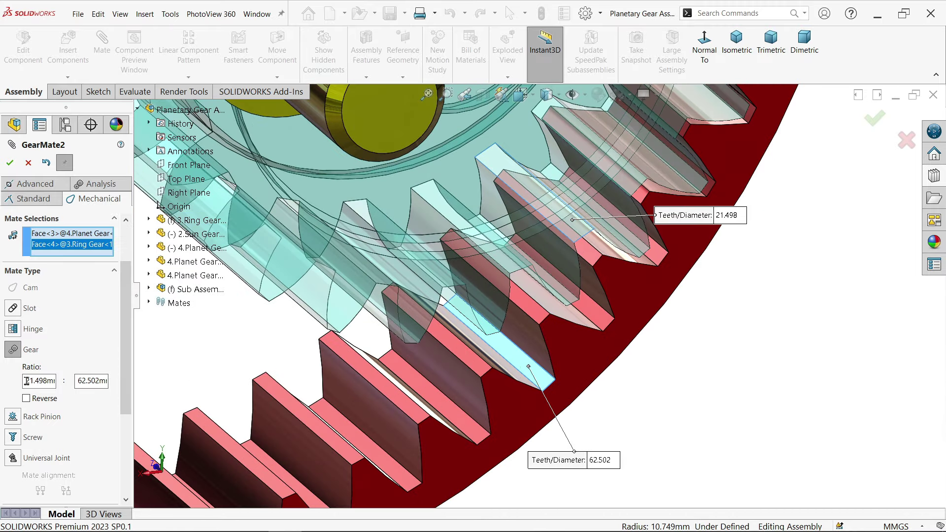
Step: Set the gear mate ratio for 4.Planet Gear<2> and the ring gear to 24:60 and accept the mate
{"action": "type", "text": "24"}
{"action": "left_click", "coordinate": [79, 378]}
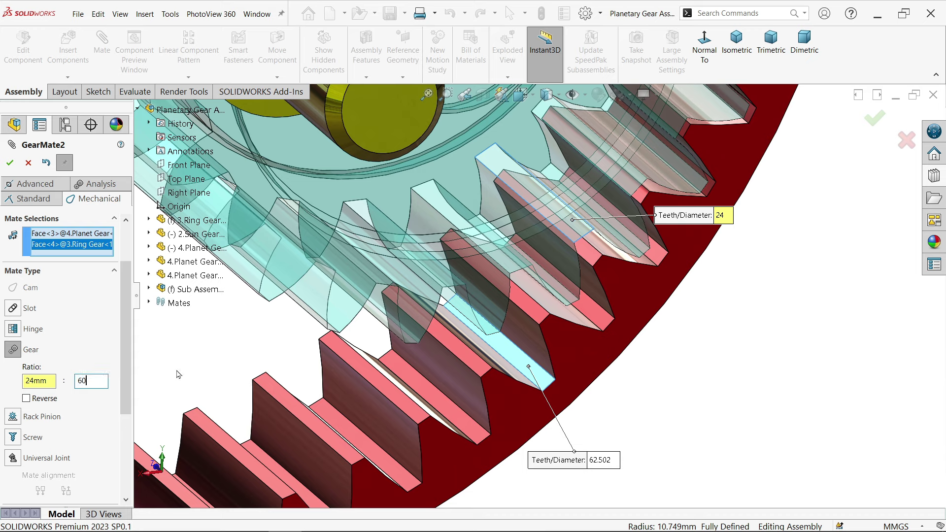
{"action": "key", "text": "Return"}
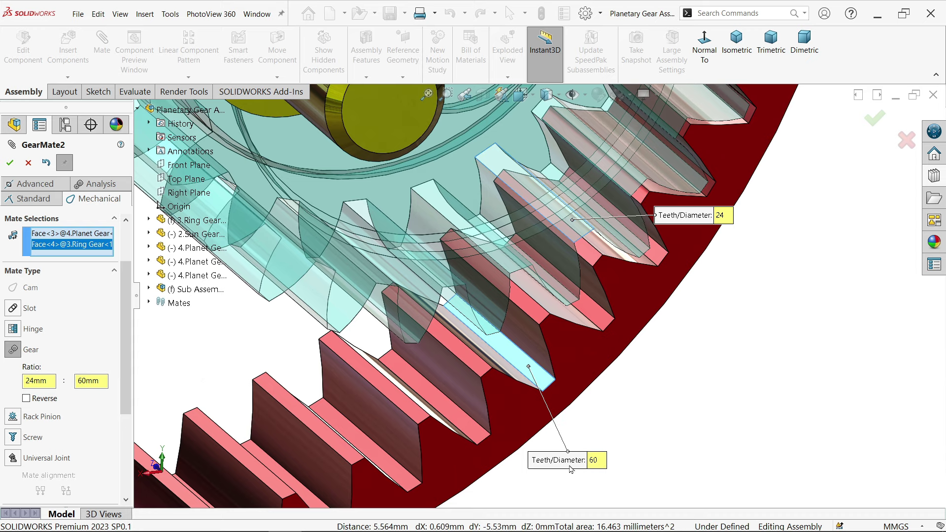
{"action": "left_click", "coordinate": [6, 164]}
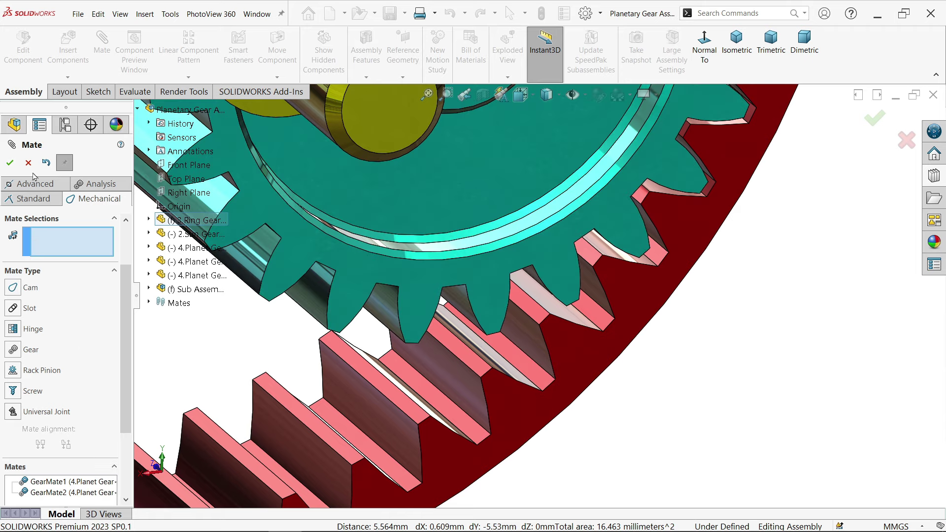
Step: Start another Gear mate between a tooth root face of 4.Planet Gear<1> and a tooth root face of the ring gear
{"action": "key", "text": "f"}
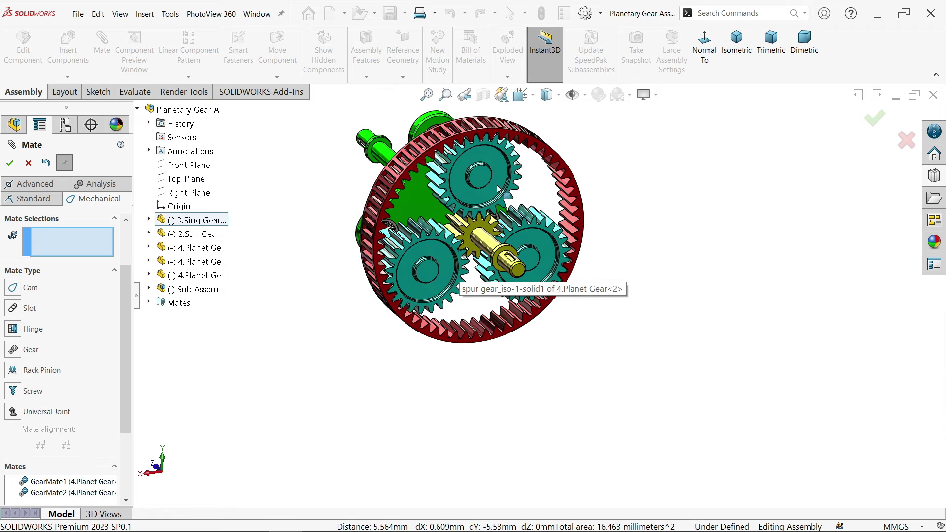
{"action": "scroll", "coordinate": [499, 188], "scroll_direction": "down", "scroll_amount": 8}
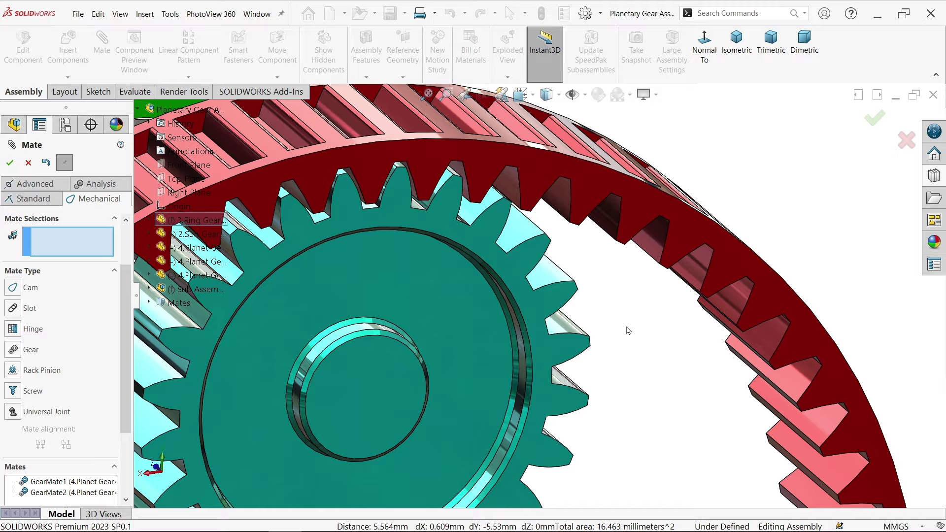
{"action": "middle_click_drag", "start_coordinate": [629, 331], "coordinate": [594, 318]}
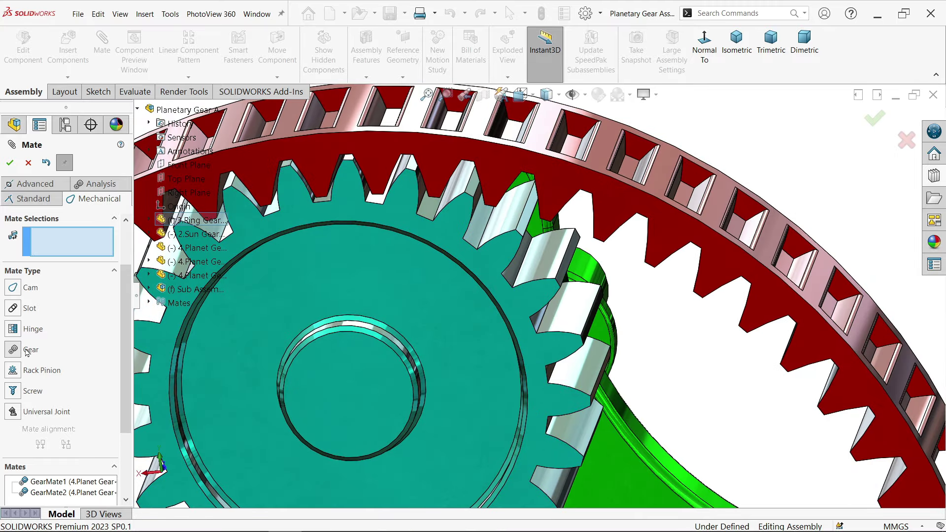
{"action": "left_click", "coordinate": [27, 351]}
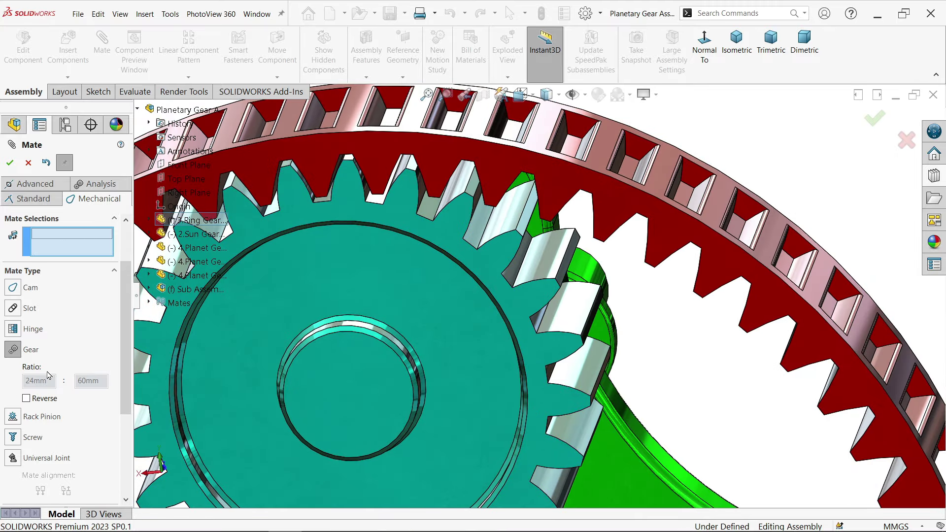
{"action": "left_click", "coordinate": [473, 237]}
{"action": "scroll", "coordinate": [639, 299], "scroll_direction": "up", "scroll_amount": 2}
{"action": "middle_click_drag", "start_coordinate": [634, 329], "coordinate": [668, 267]}
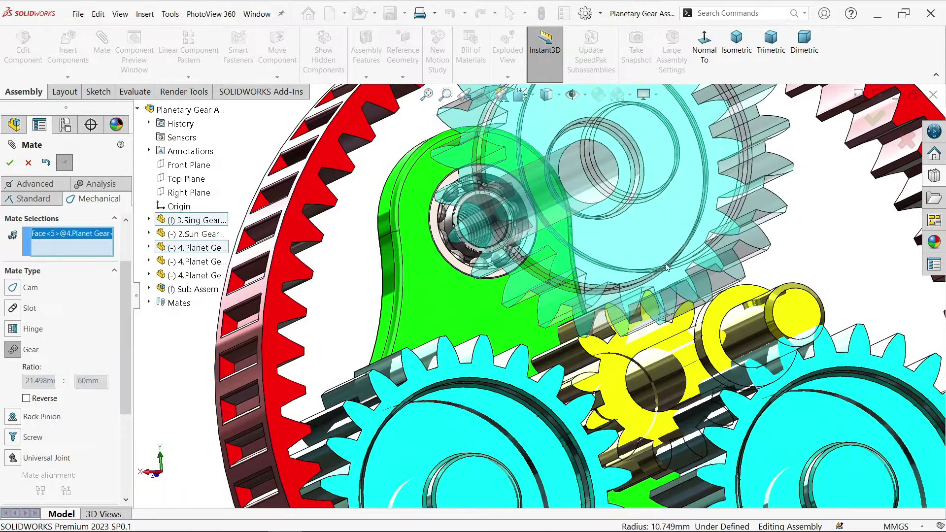
{"action": "scroll", "coordinate": [667, 268], "scroll_direction": "up", "scroll_amount": 3}
{"action": "scroll", "coordinate": [600, 198], "scroll_direction": "down", "scroll_amount": 6}
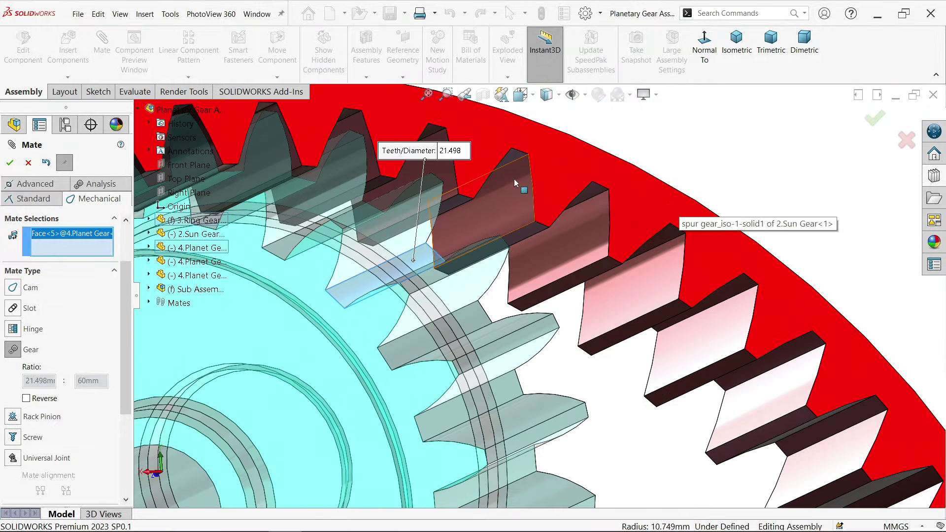
{"action": "left_click", "coordinate": [512, 157]}
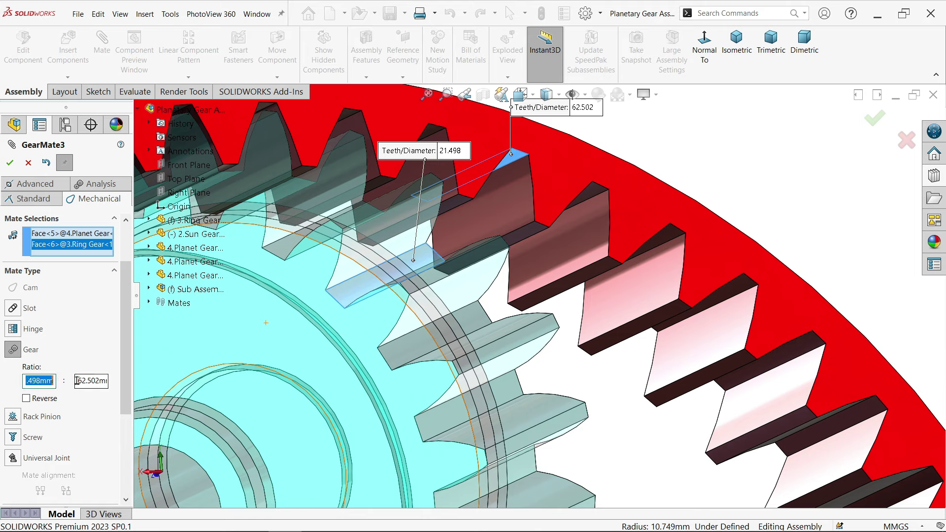
Step: Set the gear mate ratio for 4.Planet Gear<1> and the ring gear to 24:60 and accept the mate
{"action": "key", "text": "Return"}
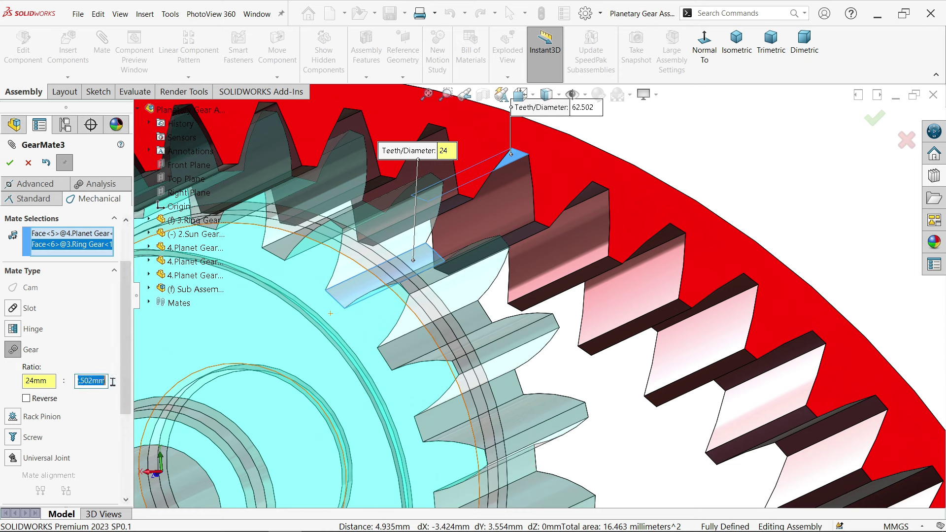
{"action": "type", "text": "60"}
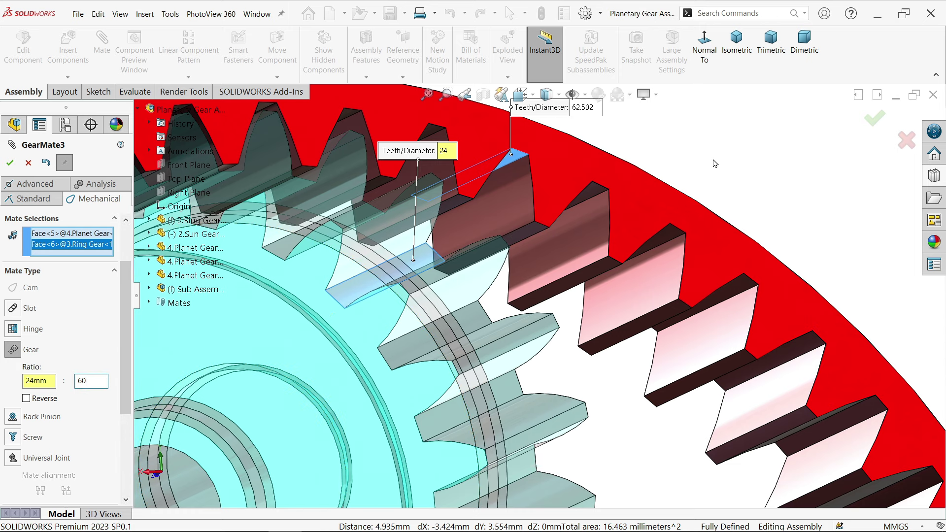
{"action": "key", "text": "Return"}
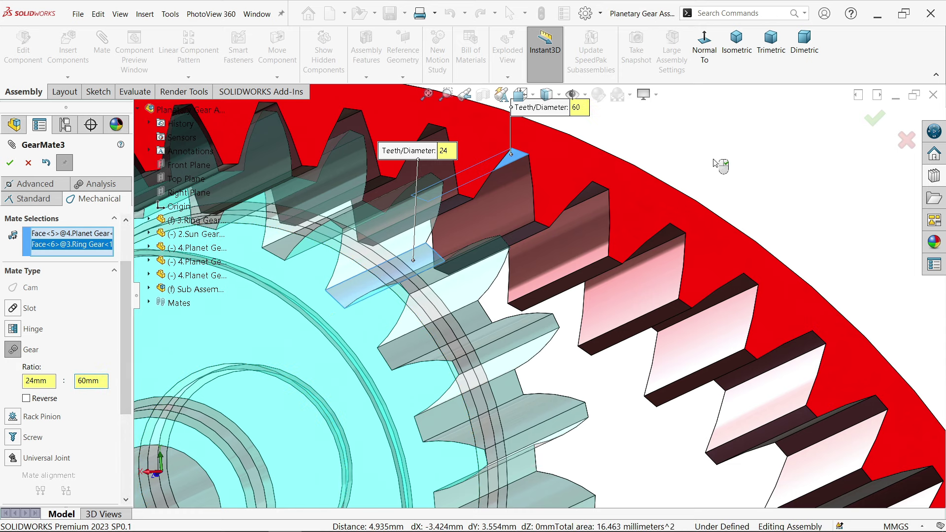
{"action": "left_click", "coordinate": [9, 164]}
Step: Start a Gear mate between a tooth root face of the sun gear and a tooth root face of 4.Planet Gear<2>
{"action": "scroll", "coordinate": [538, 278], "scroll_direction": "up", "scroll_amount": 5}
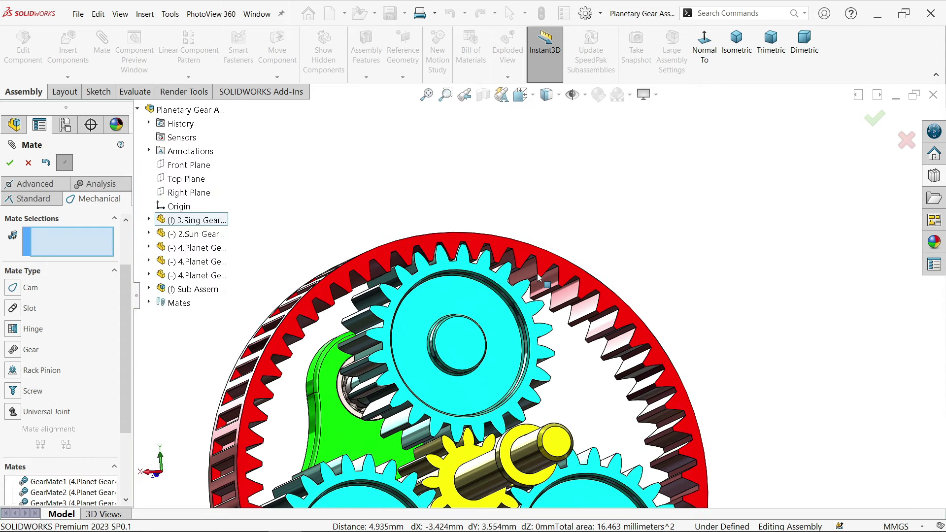
{"action": "left_click", "coordinate": [14, 350]}
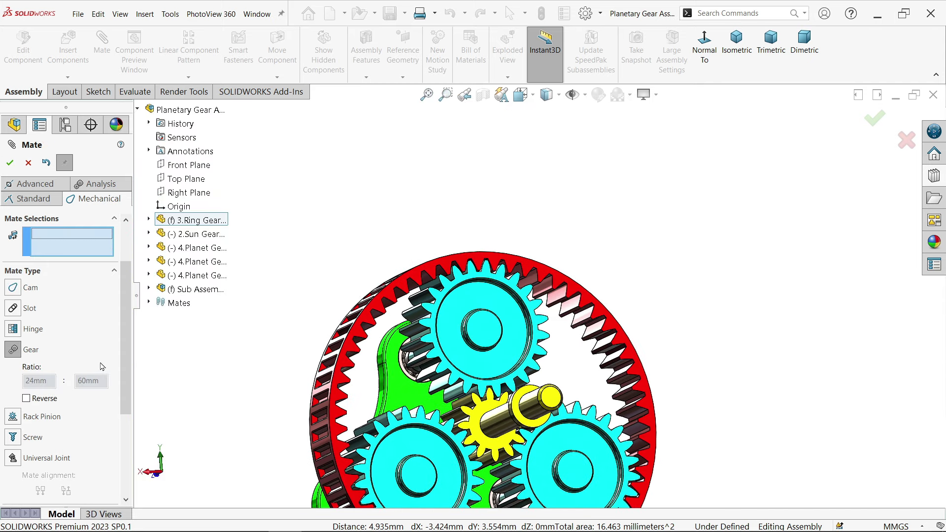
{"action": "scroll", "coordinate": [542, 246], "scroll_direction": "up", "scroll_amount": 3}
{"action": "middle_click_drag", "start_coordinate": [710, 342], "coordinate": [641, 389]}
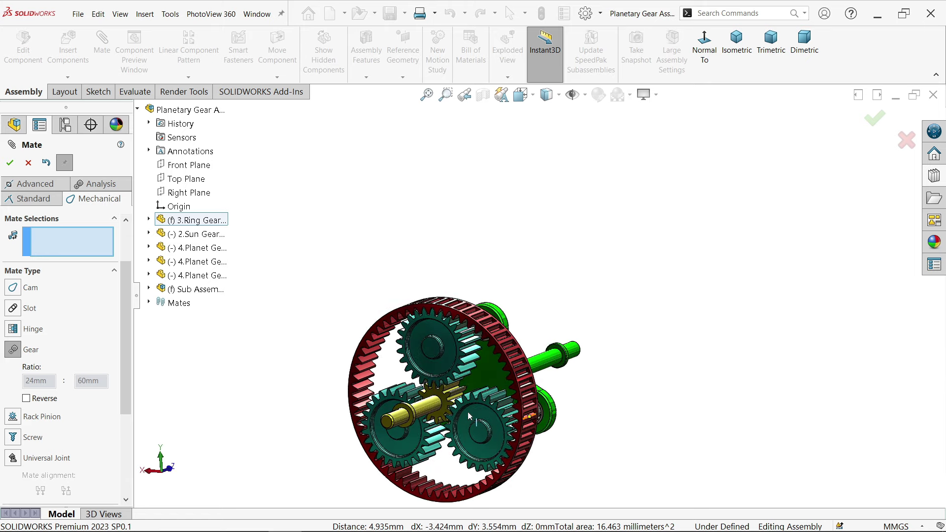
{"action": "scroll", "coordinate": [524, 348], "scroll_direction": "down", "scroll_amount": 8}
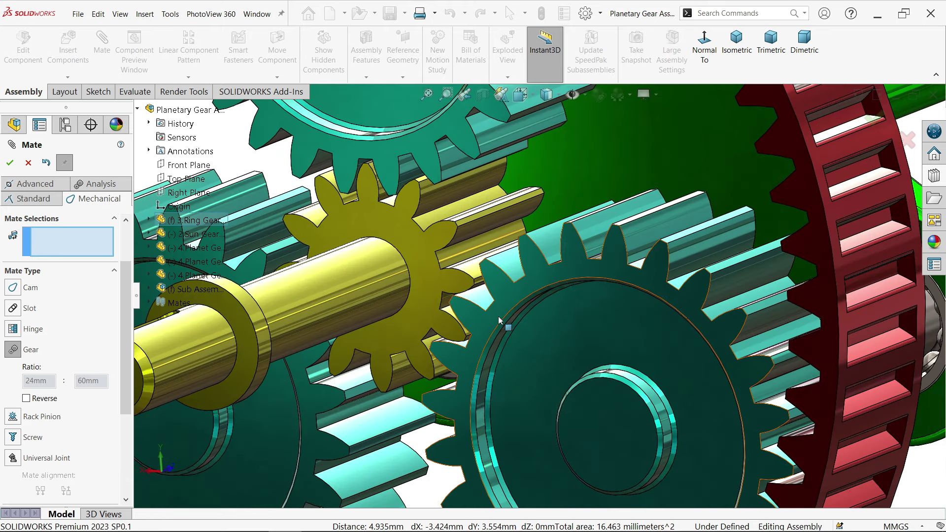
{"action": "scroll", "coordinate": [409, 283], "scroll_direction": "down", "scroll_amount": 5}
{"action": "left_click", "coordinate": [413, 173]}
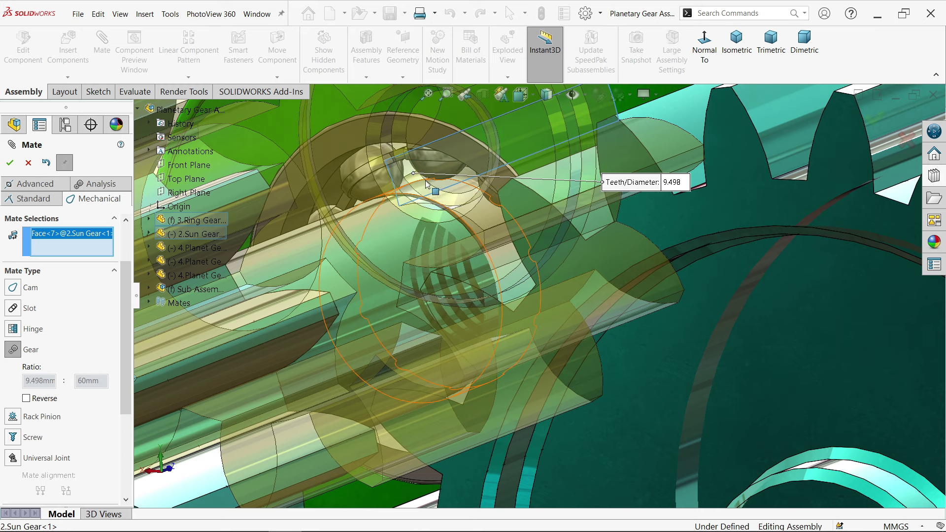
{"action": "scroll", "coordinate": [584, 335], "scroll_direction": "up", "scroll_amount": 5}
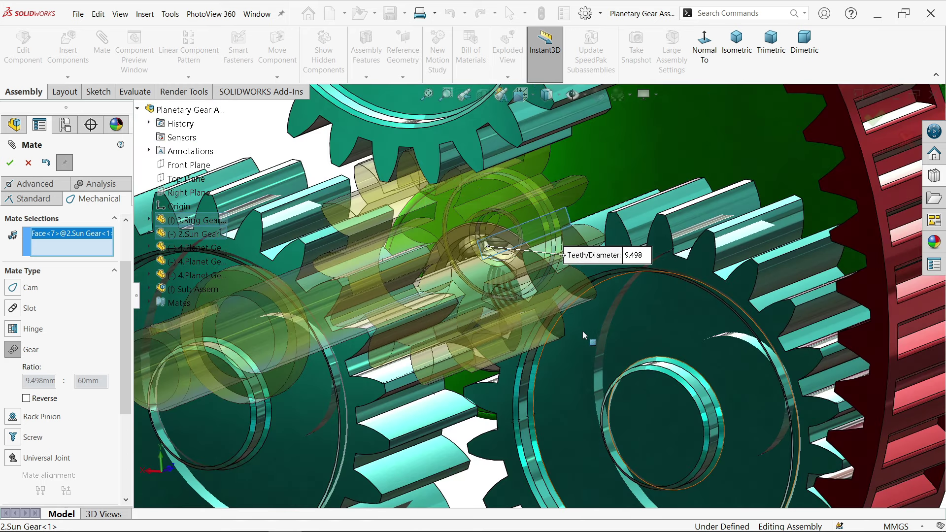
{"action": "scroll", "coordinate": [759, 276], "scroll_direction": "down", "scroll_amount": 3}
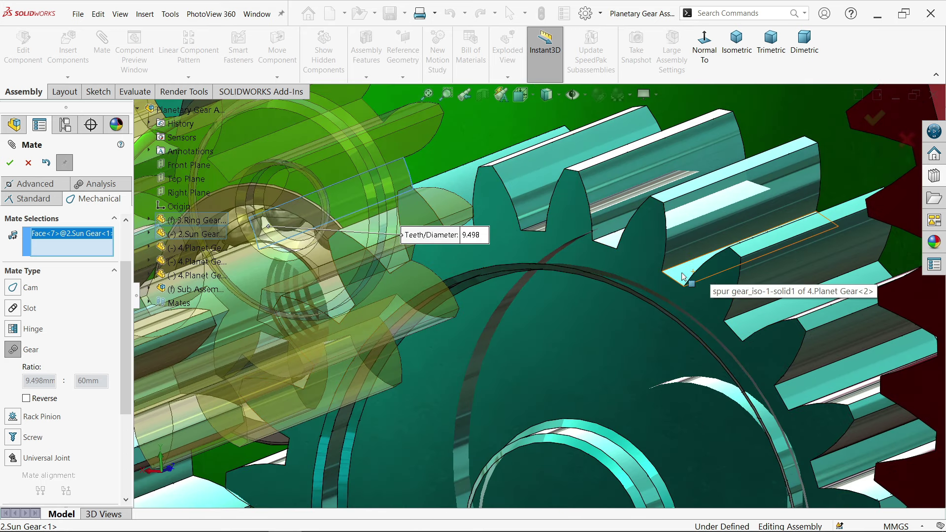
{"action": "left_click", "coordinate": [682, 273]}
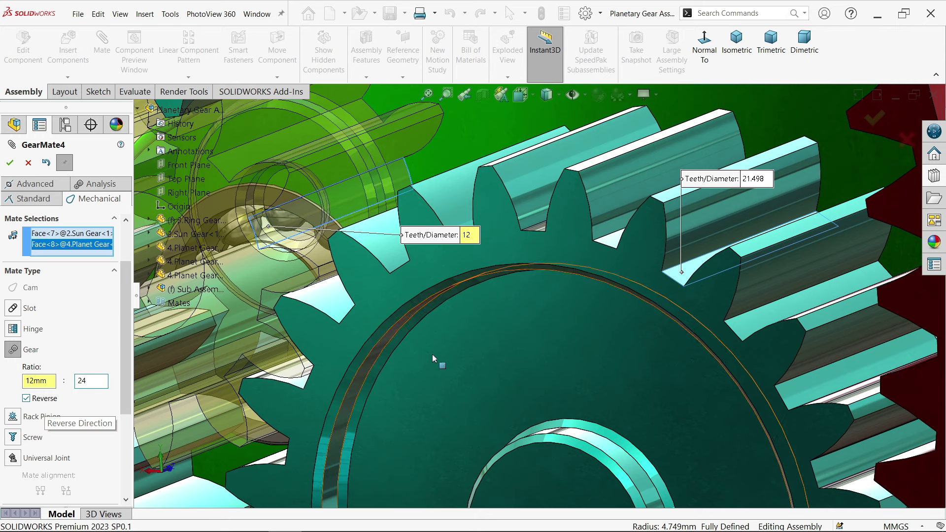
Step: Set the sun-to-planet gear mate ratio to 12:24 with reversed direction, accept the mate and finish mating
{"action": "scroll", "coordinate": [398, 291], "scroll_direction": "up", "scroll_amount": 3}
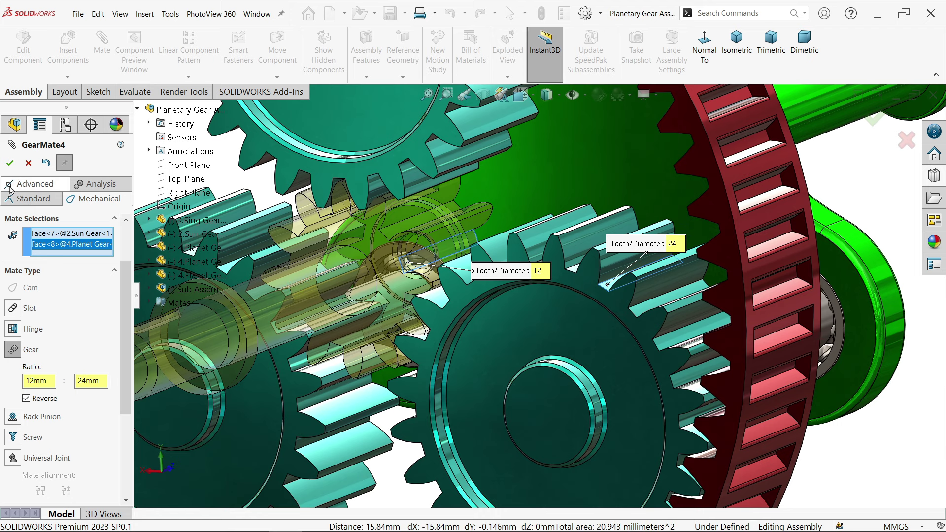
{"action": "left_click", "coordinate": [10, 162]}
{"action": "left_click", "coordinate": [28, 163]}
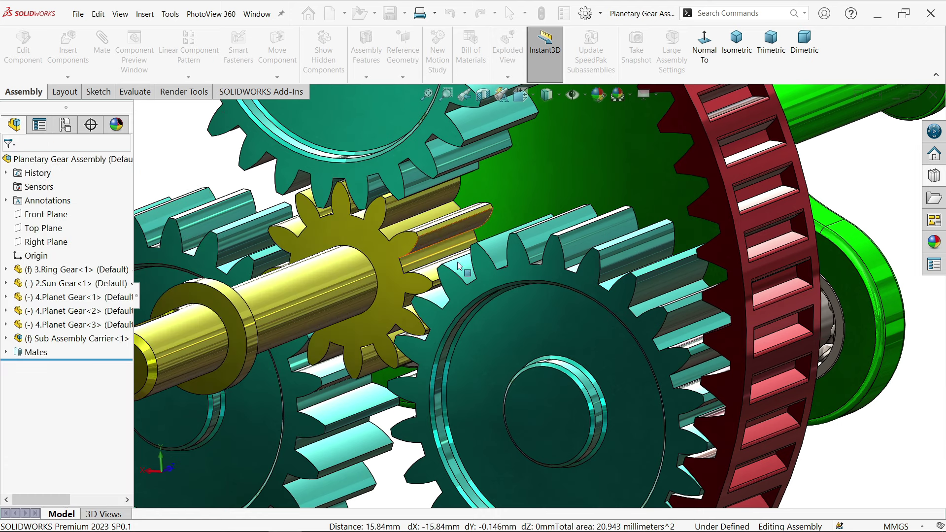
Step: Test the gear train's motion by trying to turn the ring gear, 4.Planet Gear<2> and the sun gear
{"action": "key", "text": "f"}
{"action": "scroll", "coordinate": [592, 269], "scroll_direction": "down", "scroll_amount": 2}
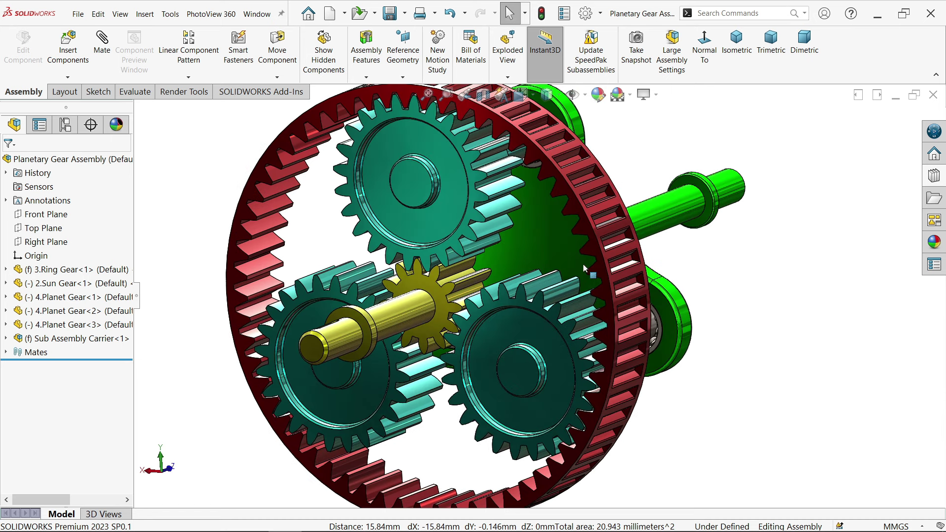
{"action": "scroll", "coordinate": [591, 268], "scroll_direction": "up", "scroll_amount": 1}
{"action": "middle_click_drag", "start_coordinate": [594, 269], "coordinate": [579, 264]}
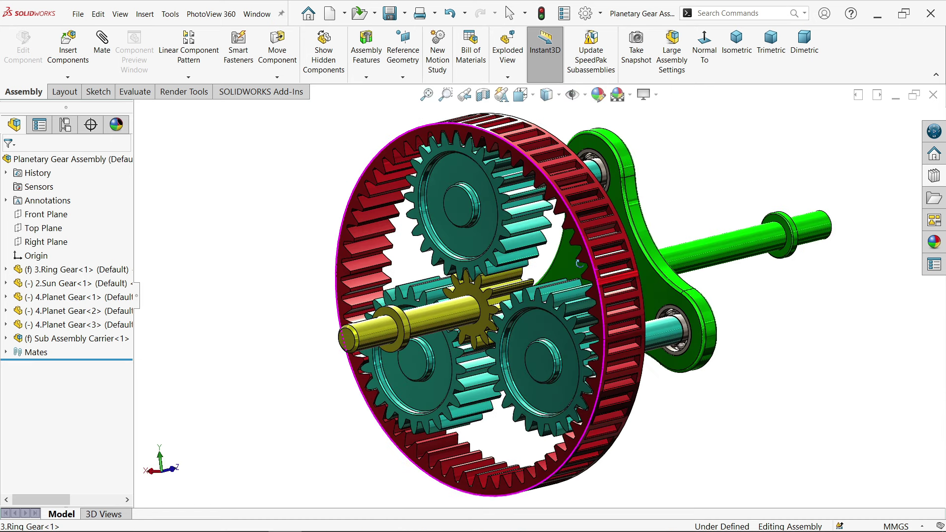
{"action": "scroll", "coordinate": [584, 276], "scroll_direction": "down", "scroll_amount": 1}
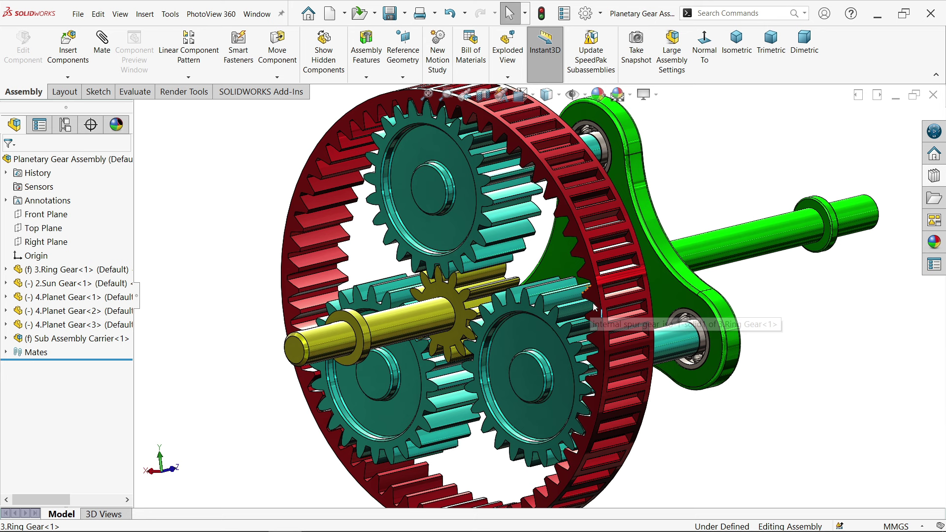
{"action": "left_click", "coordinate": [602, 316]}
{"action": "left_click_drag", "start_coordinate": [602, 313], "coordinate": [604, 367]}
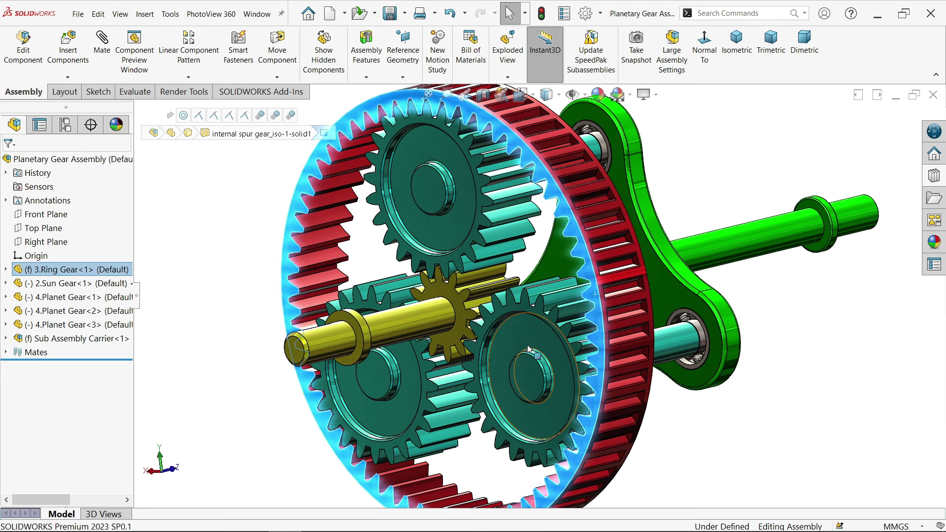
{"action": "left_click_drag", "start_coordinate": [515, 331], "coordinate": [446, 336]}
{"action": "left_click", "coordinate": [445, 341]}
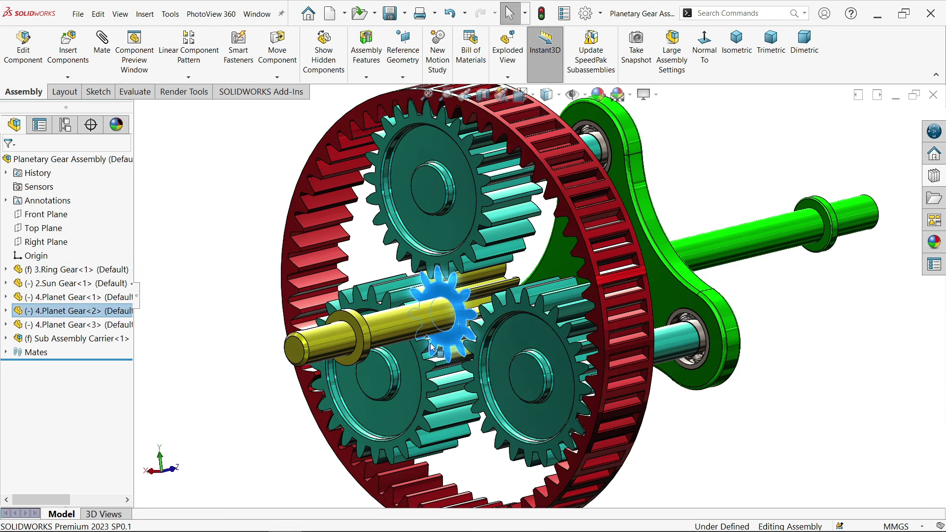
{"action": "scroll", "coordinate": [442, 348], "scroll_direction": "up", "scroll_amount": 3}
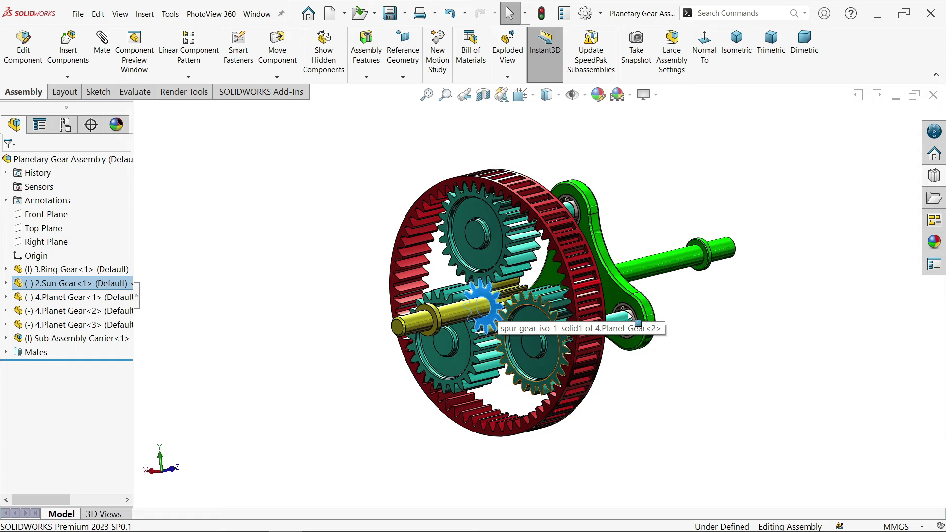
Step: Float the fixed Sub Assembly Carrier so that it can move with the gears
{"action": "middle_click_drag", "start_coordinate": [635, 321], "coordinate": [530, 367]}
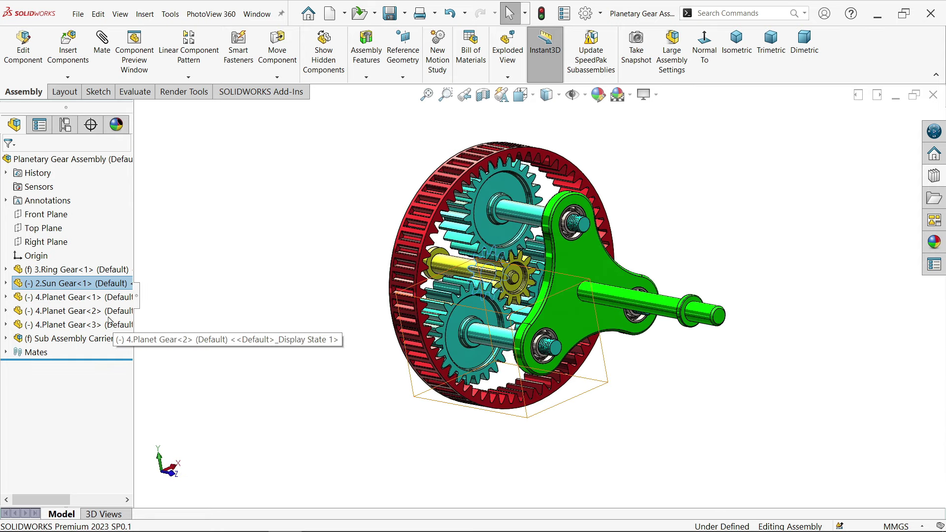
{"action": "left_click", "coordinate": [71, 340]}
{"action": "right_click", "coordinate": [70, 340]}
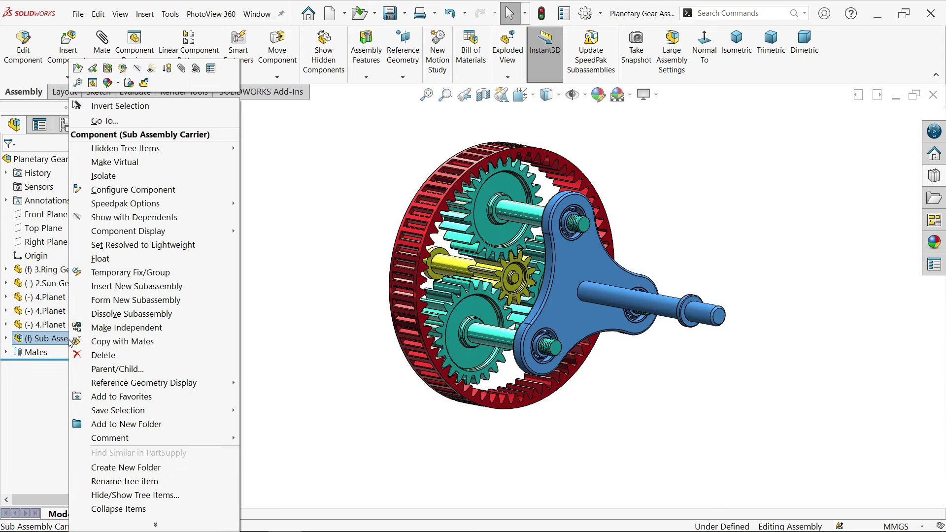
{"action": "left_click", "coordinate": [100, 259]}
Step: Test the motion by turning the sun gear, then move 4.Planet Gear<2> around the sun gear while viewing the gear faces head-on
{"action": "middle_click_drag", "start_coordinate": [254, 298], "coordinate": [354, 346]}
{"action": "scroll", "coordinate": [380, 360], "scroll_direction": "down", "scroll_amount": 3}
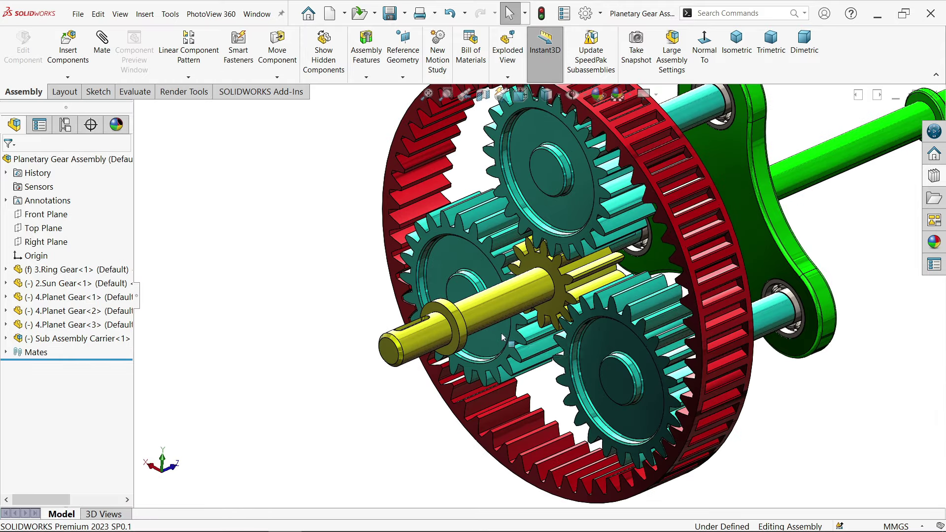
{"action": "left_click_drag", "start_coordinate": [565, 307], "coordinate": [558, 329]}
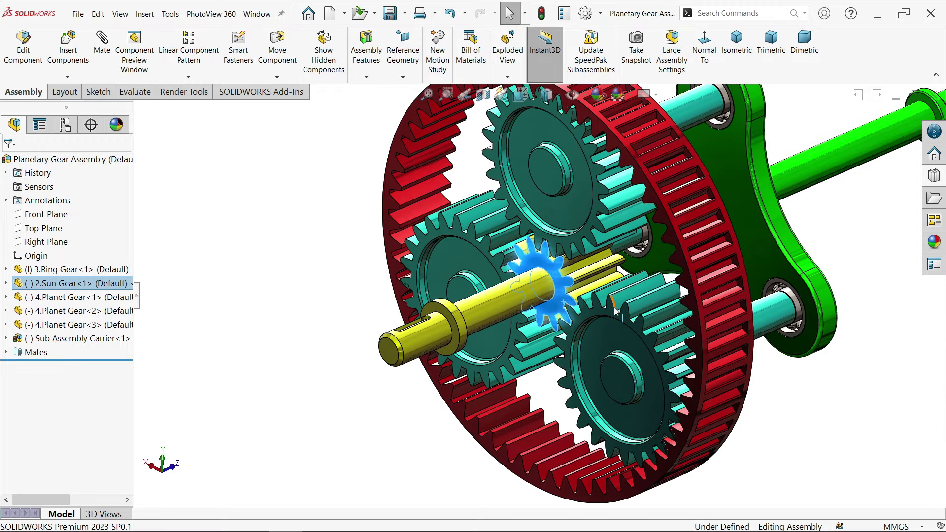
{"action": "left_click", "coordinate": [704, 59]}
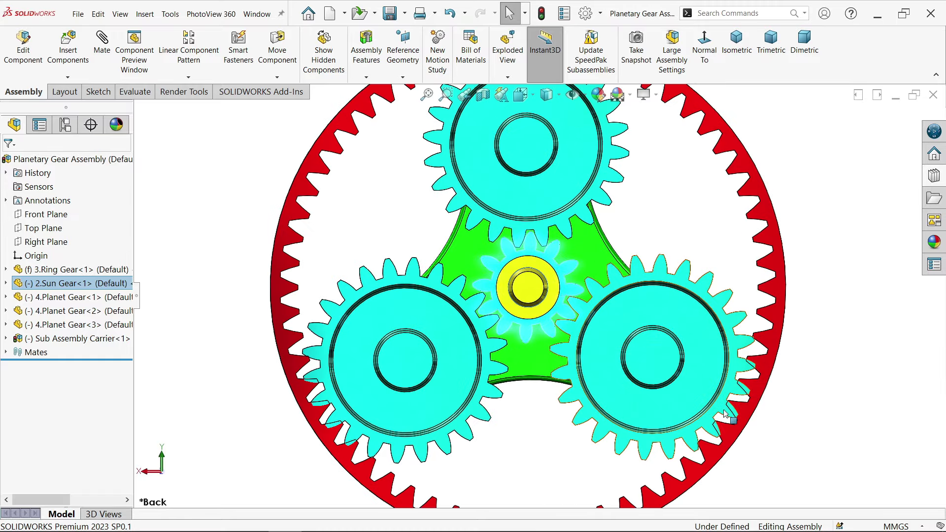
{"action": "left_click_drag", "start_coordinate": [718, 413], "coordinate": [657, 408]}
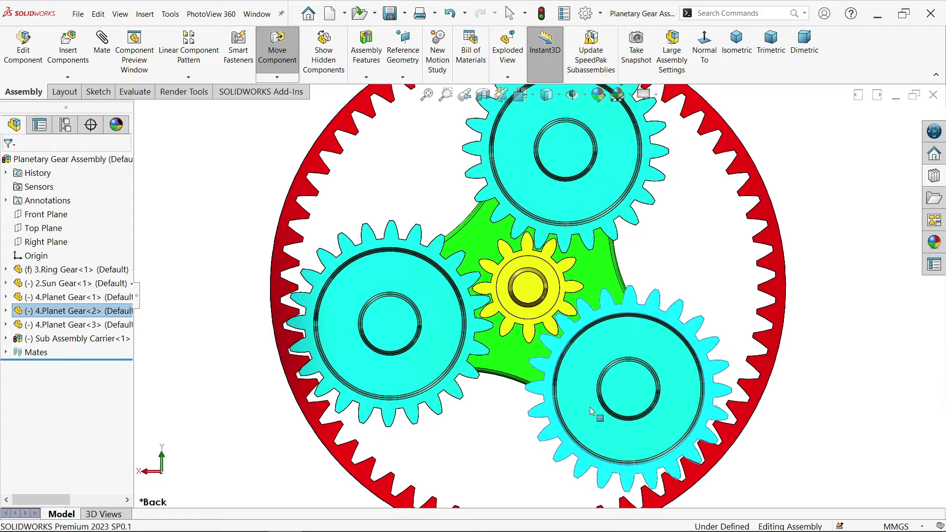
{"action": "key", "text": "Escape"}
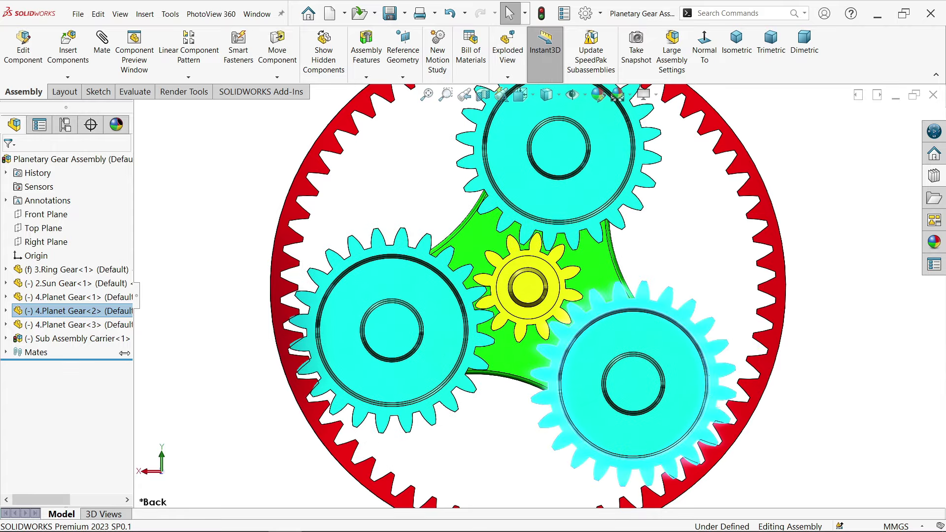
Step: Edit GearMate1 between the planet gear and the ring gear to reverse its rotation direction, and accept the change
{"action": "left_click", "coordinate": [5, 338]}
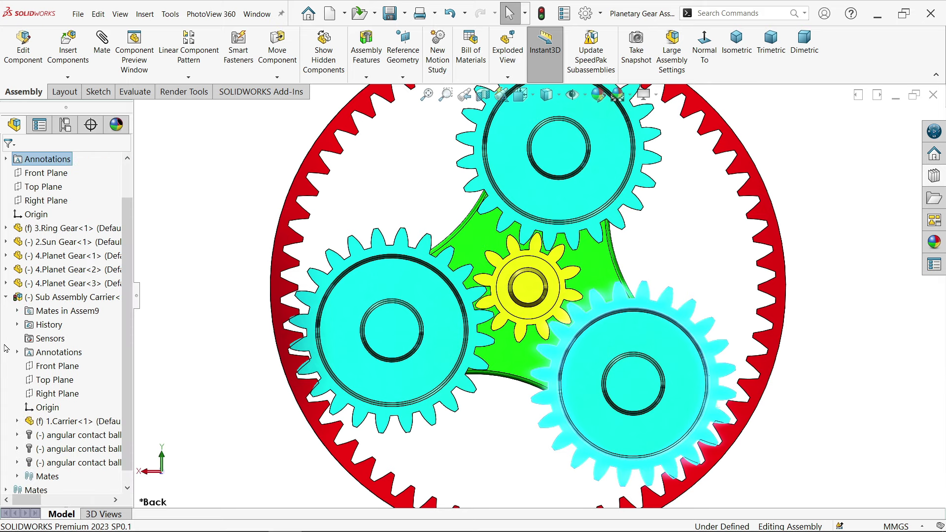
{"action": "scroll", "coordinate": [123, 426], "scroll_direction": "down", "scroll_amount": 1}
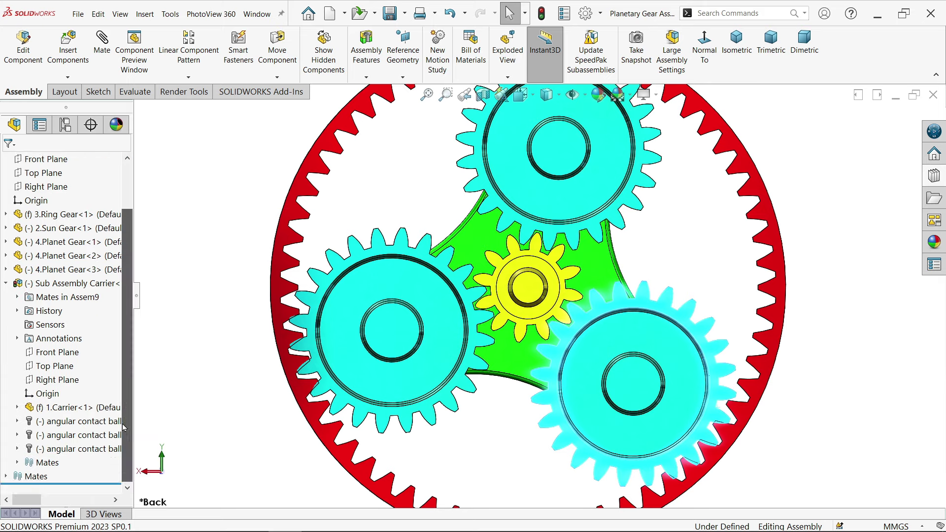
{"action": "left_click", "coordinate": [5, 283]}
{"action": "left_click", "coordinate": [6, 352]}
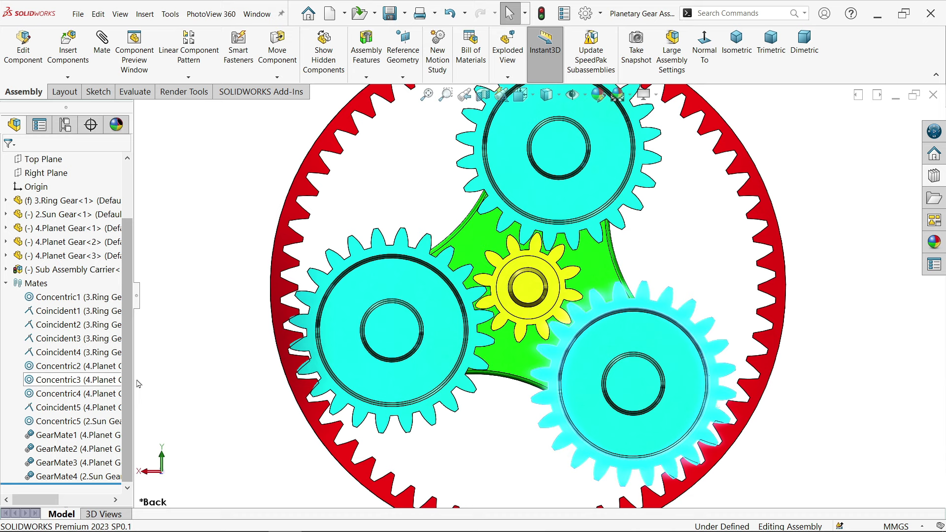
{"action": "left_click", "coordinate": [54, 436]}
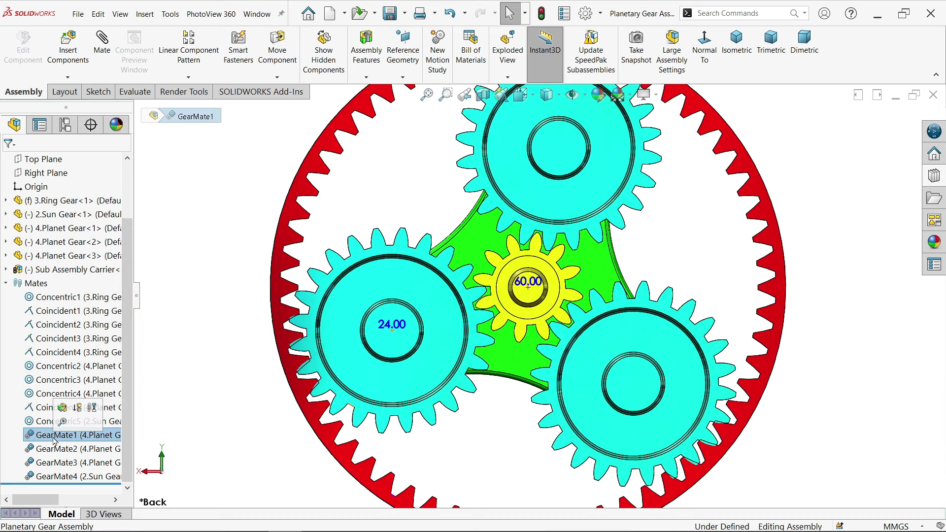
{"action": "right_click", "coordinate": [53, 437]}
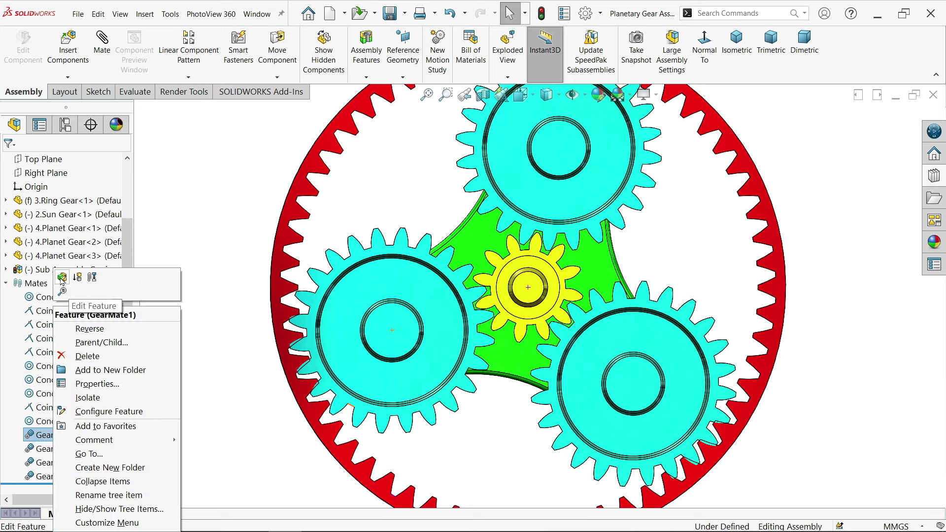
{"action": "left_click", "coordinate": [62, 278]}
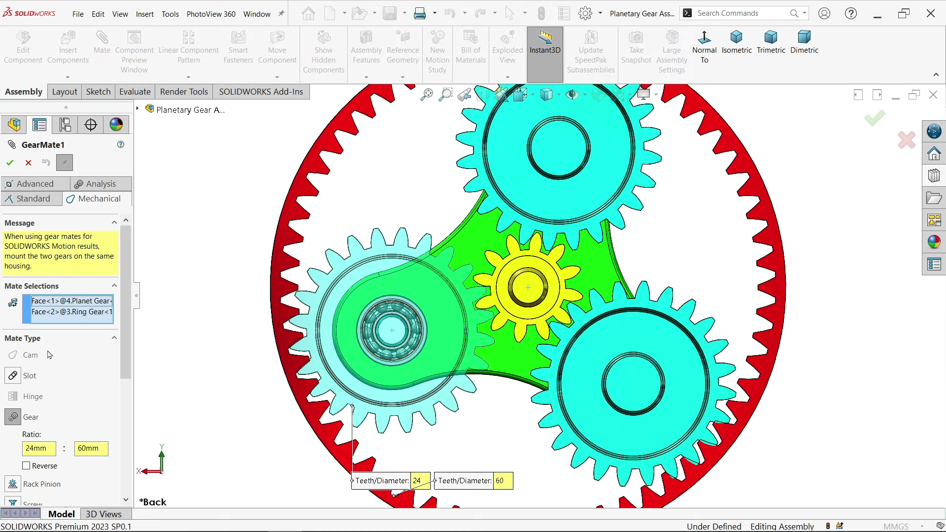
{"action": "left_click", "coordinate": [27, 467]}
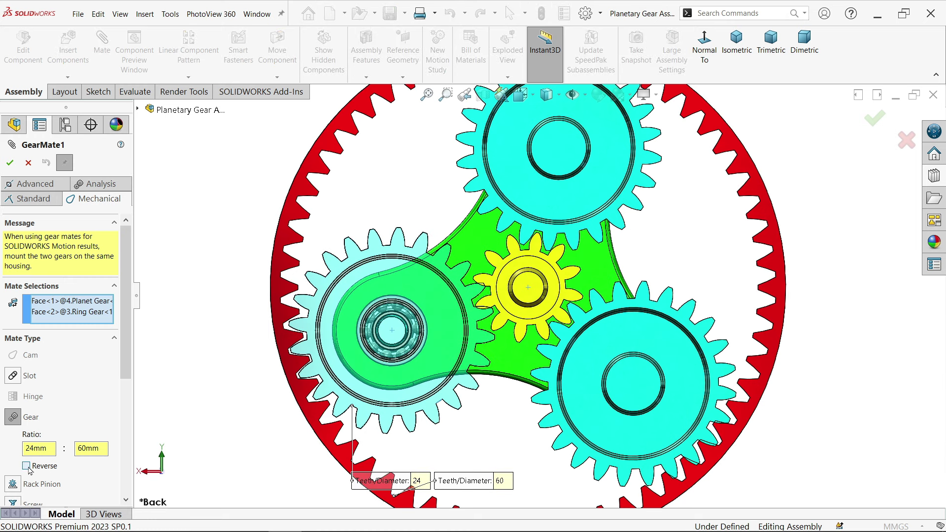
{"action": "left_click", "coordinate": [11, 164]}
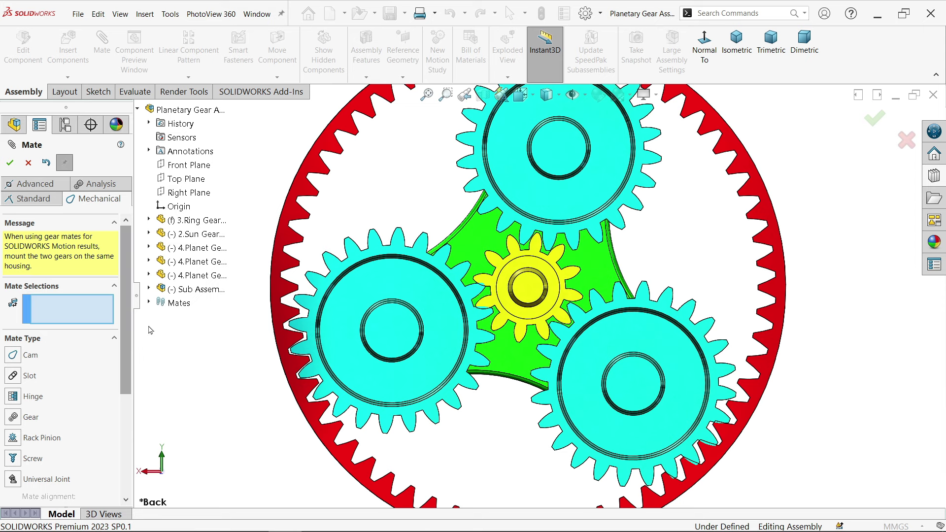
{"action": "left_click", "coordinate": [28, 163]}
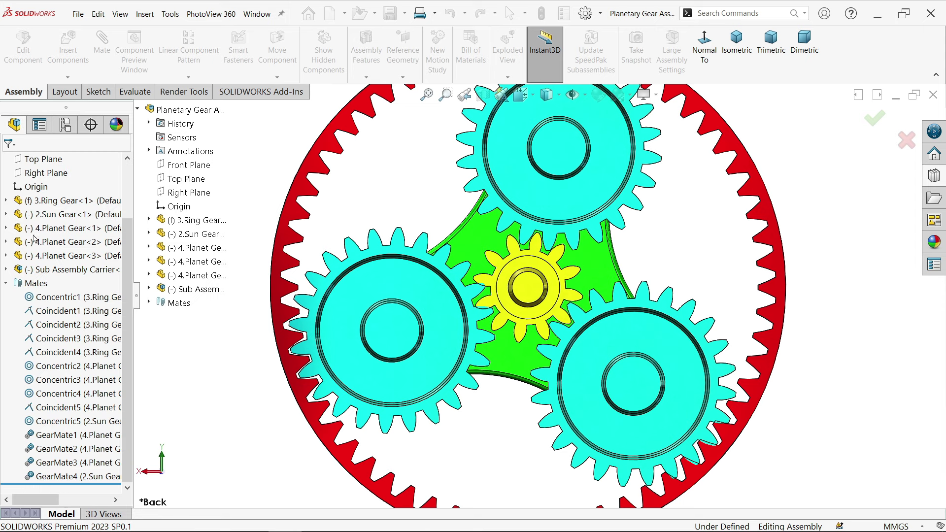
Step: Edit GearMate2 to turn on the reversed rotation direction and close the mate settings
{"action": "right_click", "coordinate": [38, 449]}
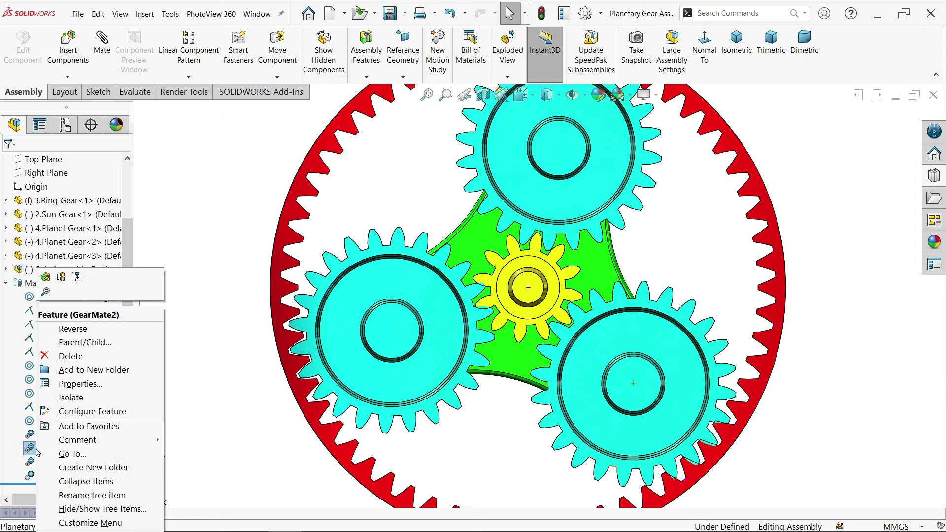
{"action": "key", "text": "Escape"}
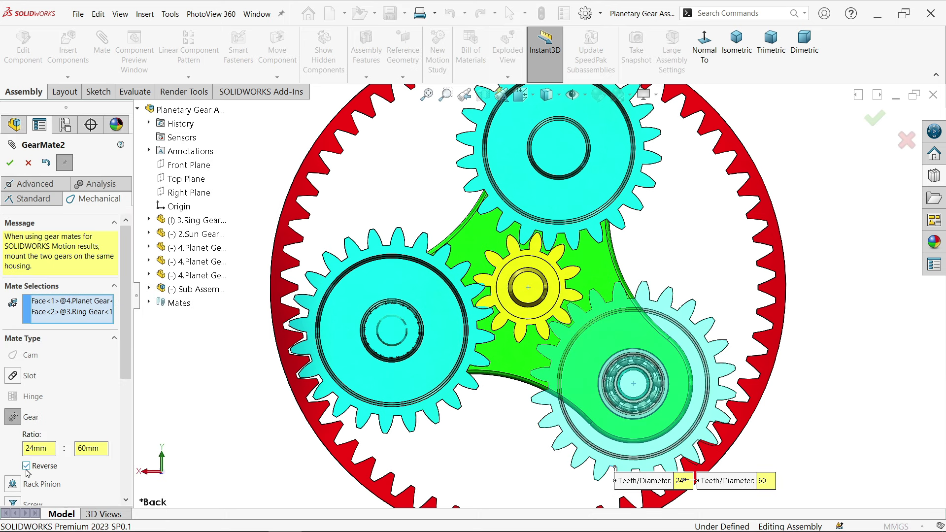
{"action": "left_click", "coordinate": [10, 164]}
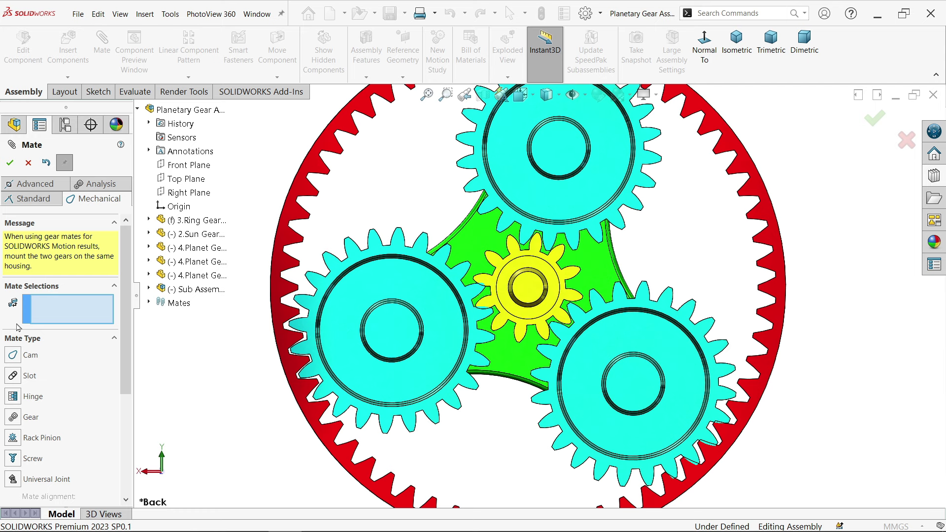
{"action": "left_click", "coordinate": [28, 163]}
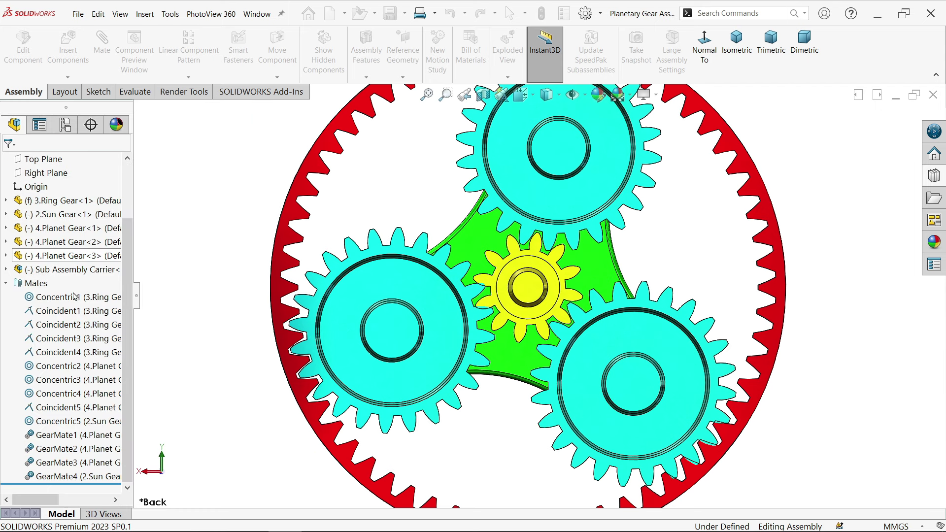
Step: Turn on the reversed rotation direction for GearMate3 and finish editing the mates
{"action": "left_click", "coordinate": [31, 467]}
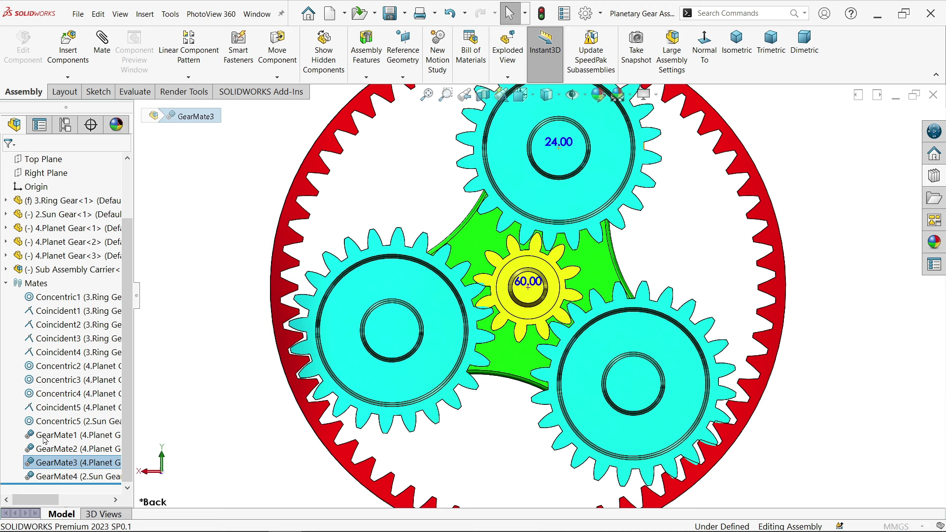
{"action": "left_click", "coordinate": [49, 418]}
{"action": "left_click", "coordinate": [26, 466]}
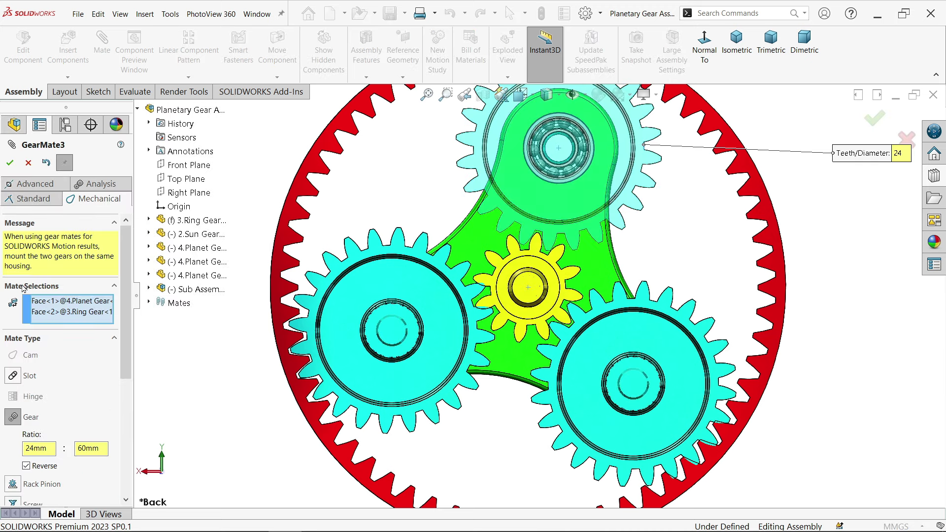
{"action": "left_click", "coordinate": [10, 163]}
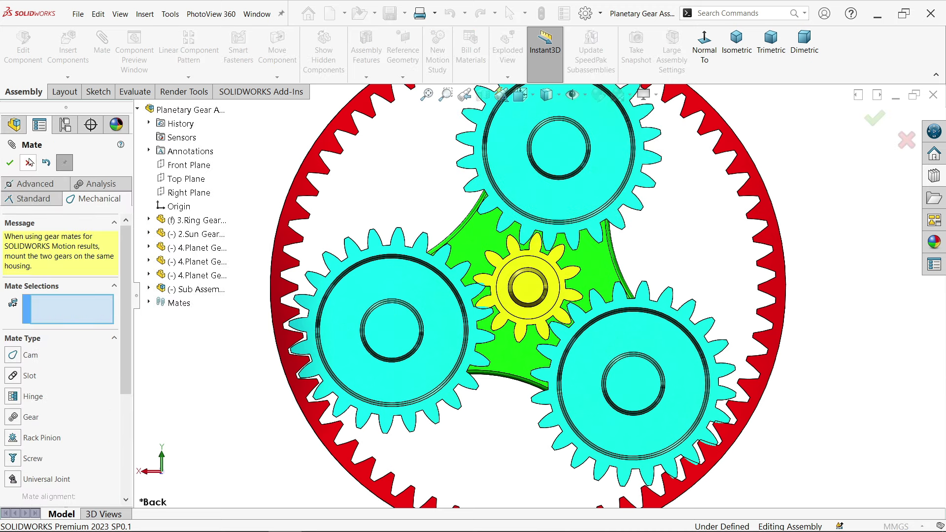
{"action": "left_click", "coordinate": [29, 163]}
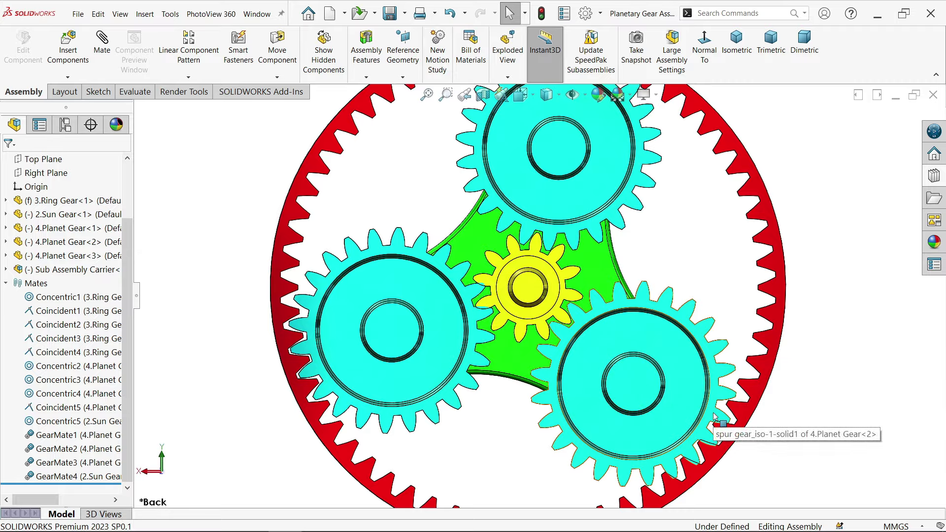
Step: Test the motion by moving 4.Planet Gear<2> and the carrier around, examining how the planet gears mesh with the sun gear
{"action": "left_click_drag", "start_coordinate": [716, 418], "coordinate": [382, 274]}
{"action": "left_click_drag", "start_coordinate": [463, 269], "coordinate": [575, 169]}
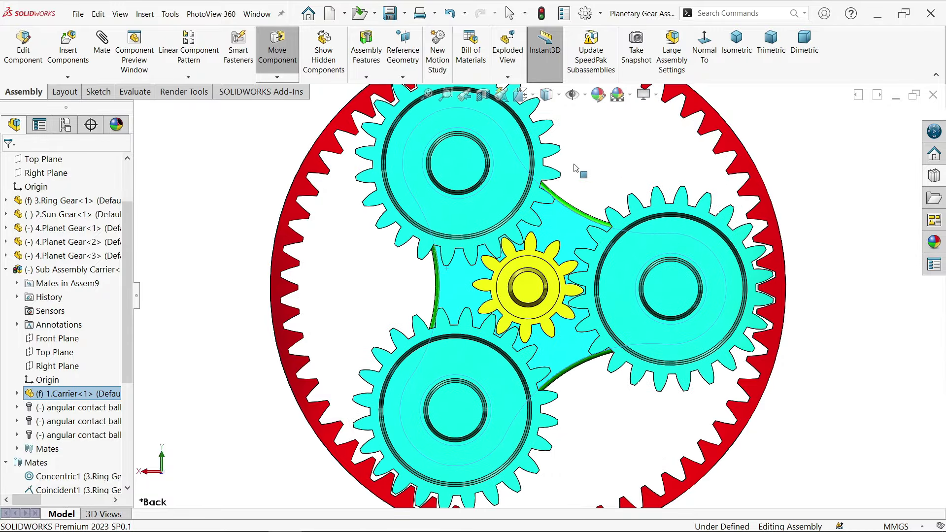
{"action": "key", "text": "Escape"}
{"action": "scroll", "coordinate": [532, 242], "scroll_direction": "down", "scroll_amount": 5}
{"action": "left_click_drag", "start_coordinate": [608, 208], "coordinate": [524, 199]}
{"action": "key", "text": "Escape"}
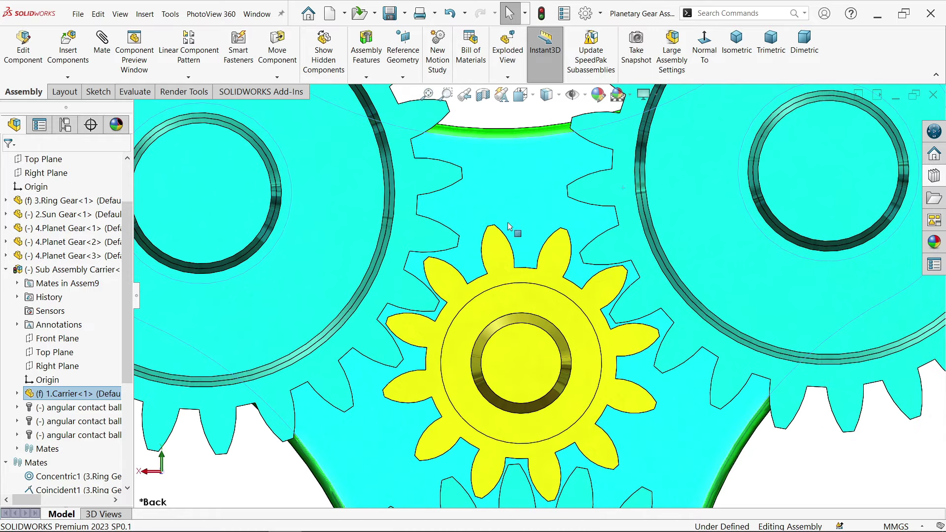
Step: Rotate the carrier again while examining how the planet gear teeth mesh with the ring gear
{"action": "scroll", "coordinate": [509, 225], "scroll_direction": "up", "scroll_amount": 5}
{"action": "scroll", "coordinate": [408, 220], "scroll_direction": "down", "scroll_amount": 6}
{"action": "scroll", "coordinate": [408, 223], "scroll_direction": "up", "scroll_amount": 3}
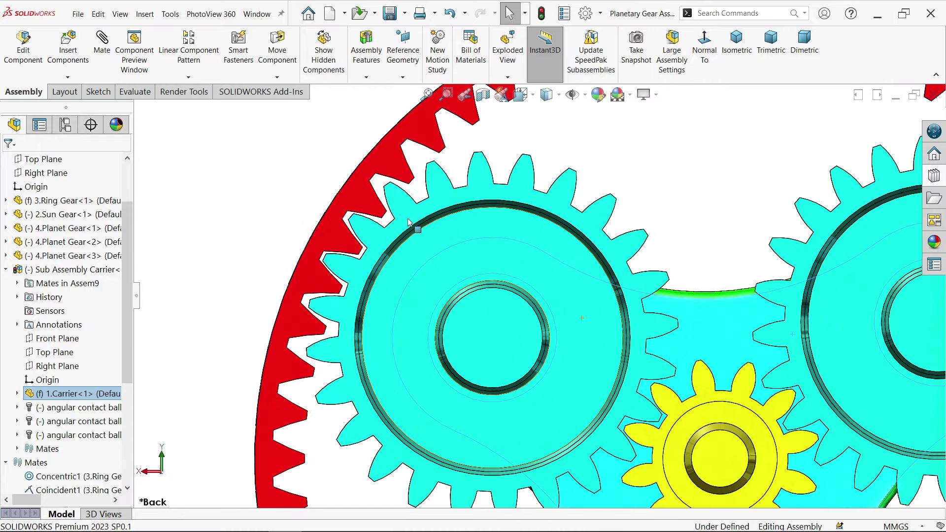
{"action": "left_click_drag", "start_coordinate": [652, 311], "coordinate": [640, 276]}
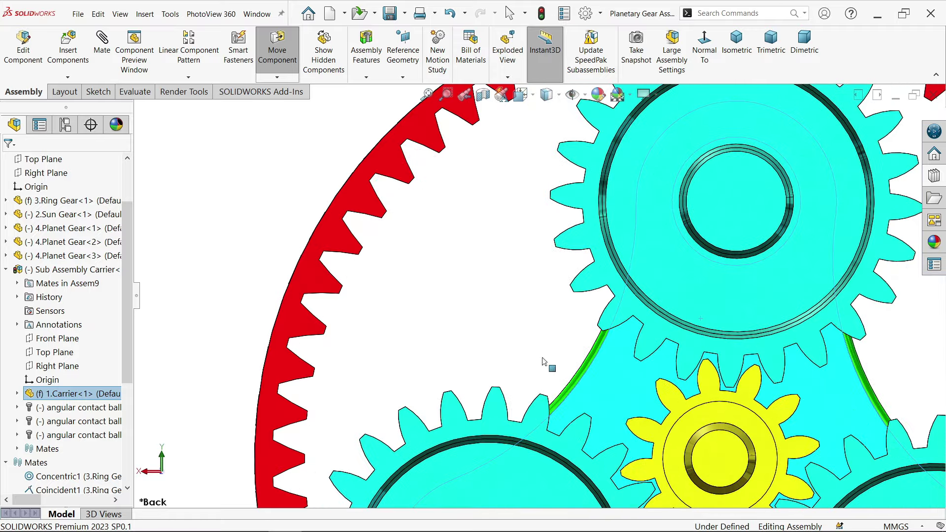
Step: Show the assembly in isometric view and turn the carrier plate to check the whole gear train's motion
{"action": "left_click", "coordinate": [736, 49]}
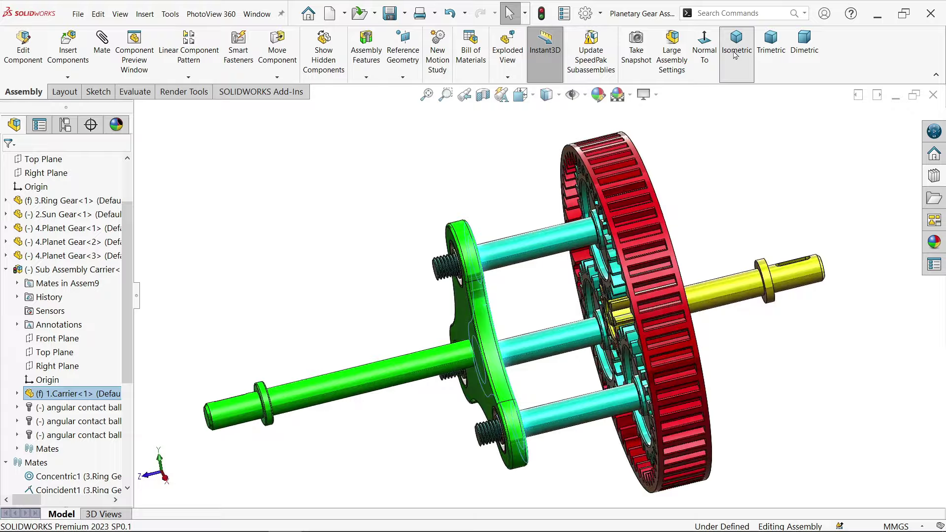
{"action": "left_click", "coordinate": [686, 145]}
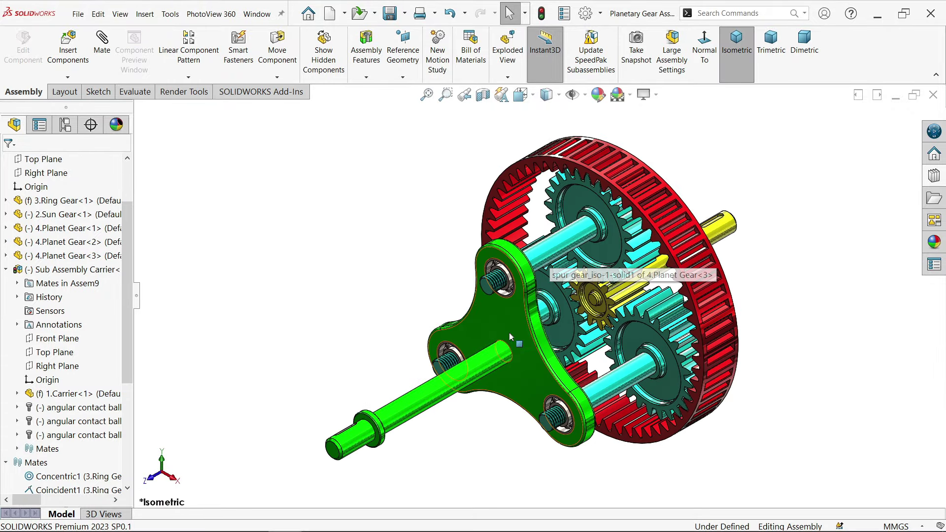
{"action": "left_click_drag", "start_coordinate": [510, 337], "coordinate": [539, 339]}
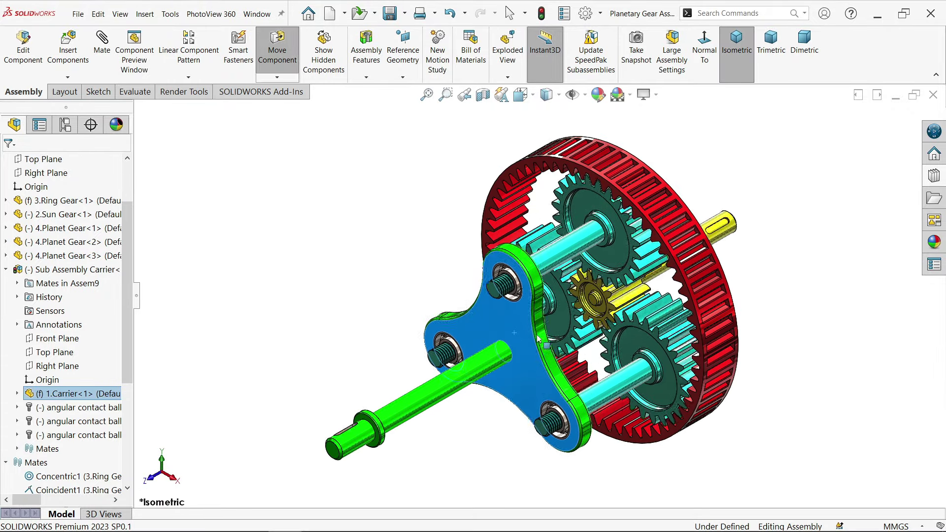
{"action": "left_click_drag", "start_coordinate": [539, 339], "coordinate": [538, 371]}
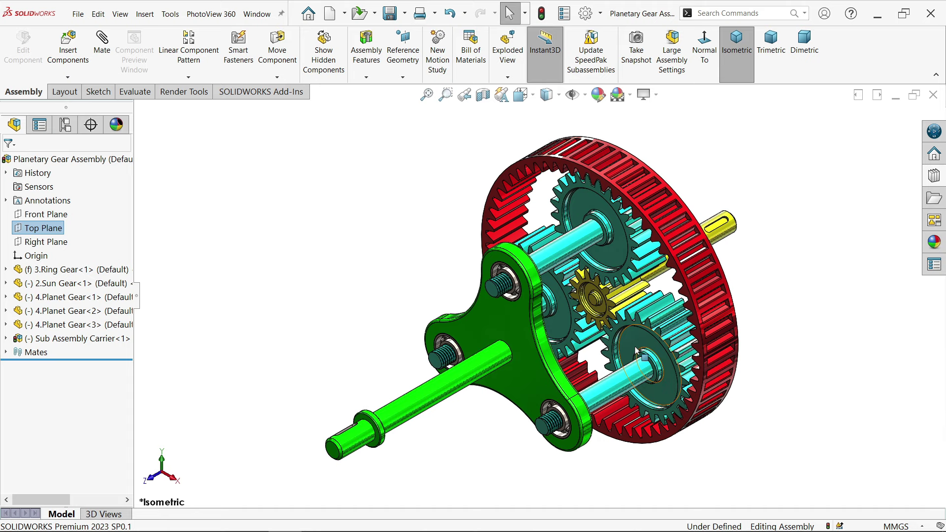
Step: Save the planetary gear assembly, rebuilding it before saving
{"action": "scroll", "coordinate": [636, 351], "scroll_direction": "down", "scroll_amount": 2}
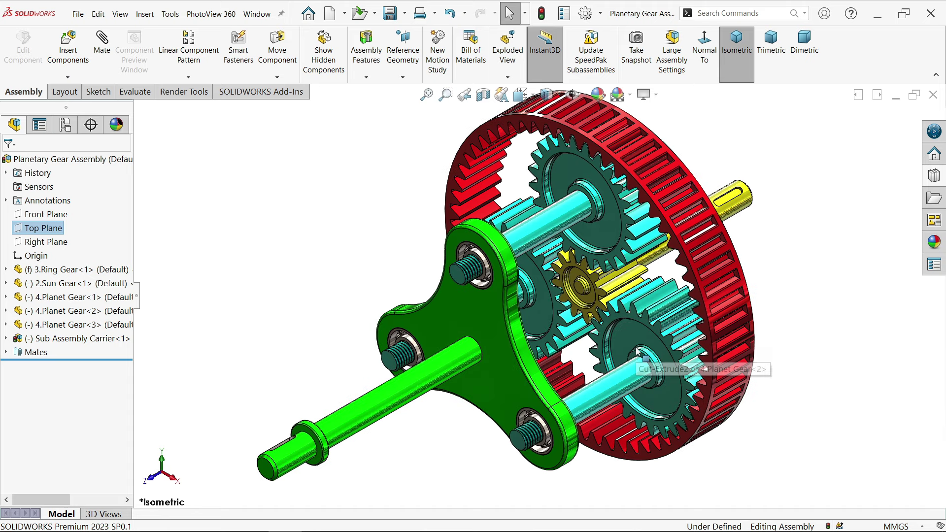
{"action": "left_click", "coordinate": [390, 13]}
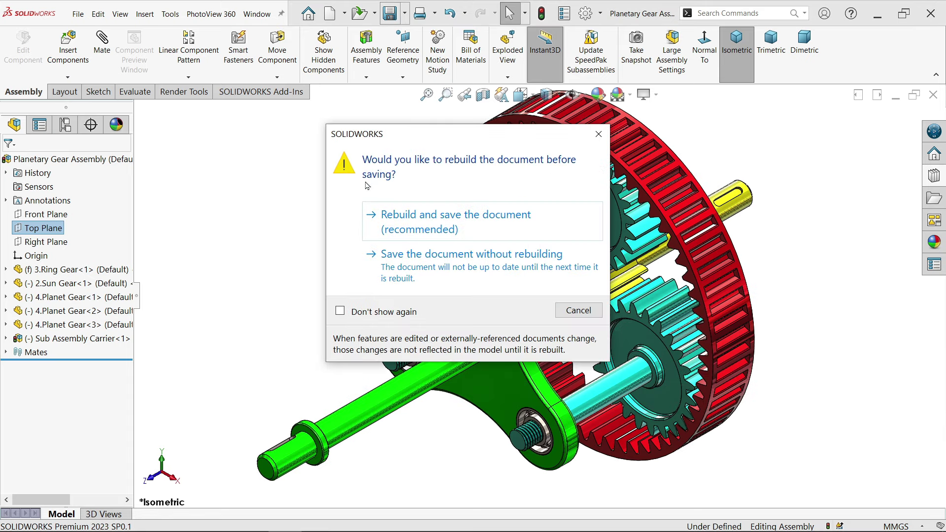
{"action": "left_click", "coordinate": [408, 230]}
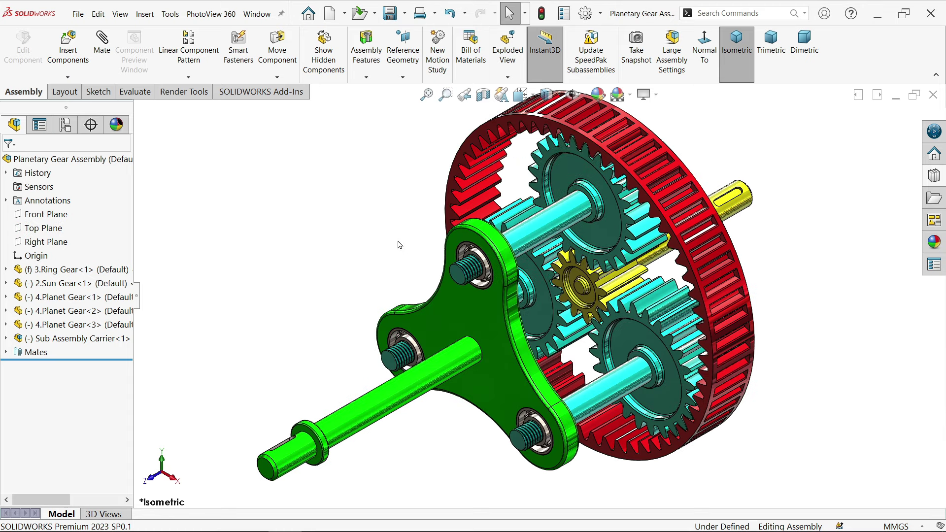
Step: Turn the carrier plate once more to check the motion, and collapse the Sub Assembly Carrier in the component tree
{"action": "mouse_move", "coordinate": [475, 417]}
{"action": "left_mouse_down"}
{"action": "mouse_move", "coordinate": [433, 393]}
{"action": "mouse_move", "coordinate": [445, 339]}
{"action": "mouse_move", "coordinate": [458, 395]}
{"action": "mouse_move", "coordinate": [473, 415]}
{"action": "left_mouse_up"}
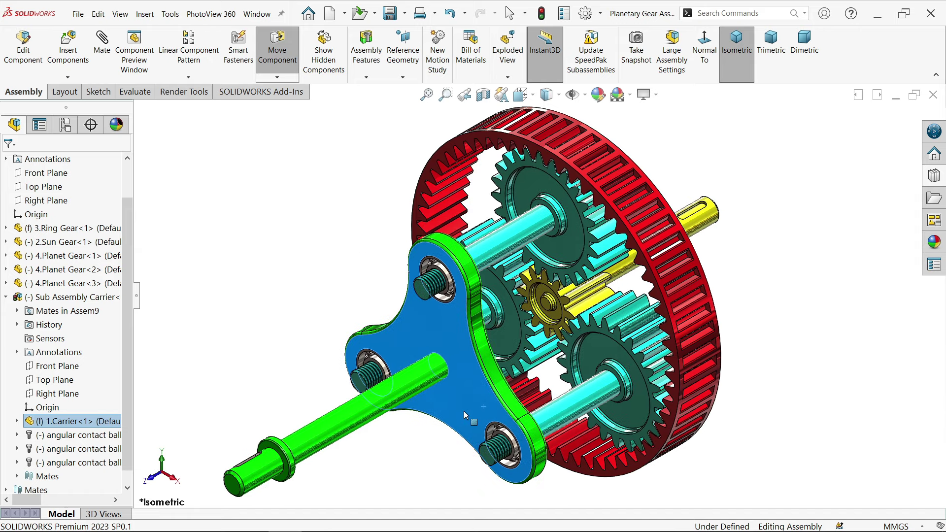
{"action": "key", "text": "Escape"}
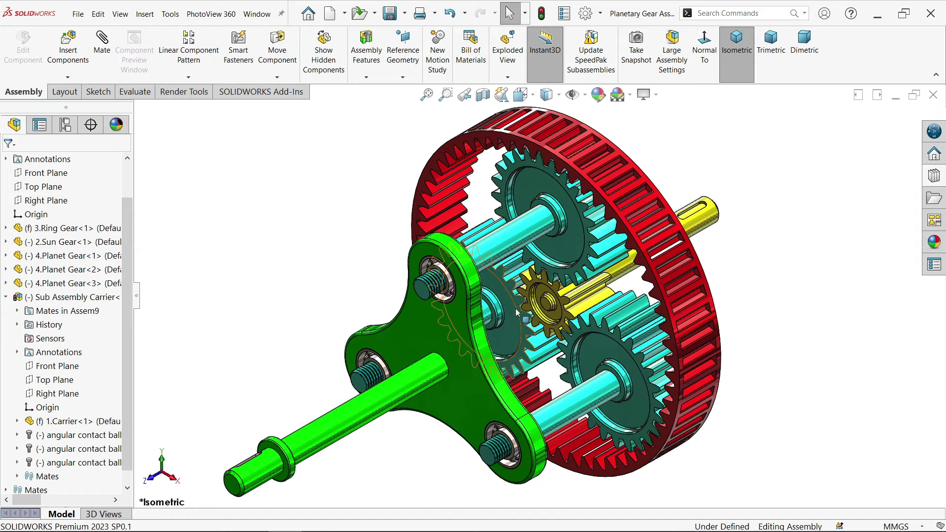
{"action": "left_click", "coordinate": [5, 297]}
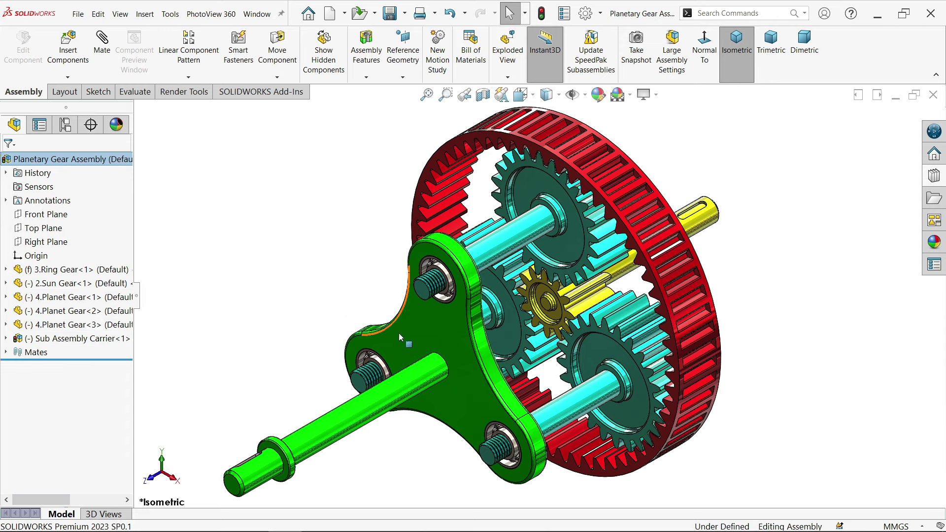
Step: Add a new configuration named Case 2 to the planetary gear assembly
{"action": "left_click", "coordinate": [58, 129]}
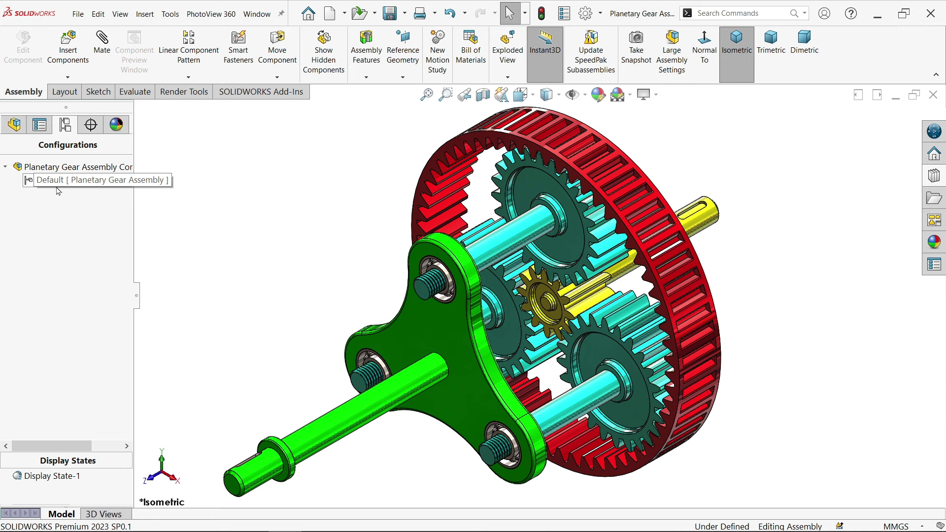
{"action": "right_click", "coordinate": [70, 167]}
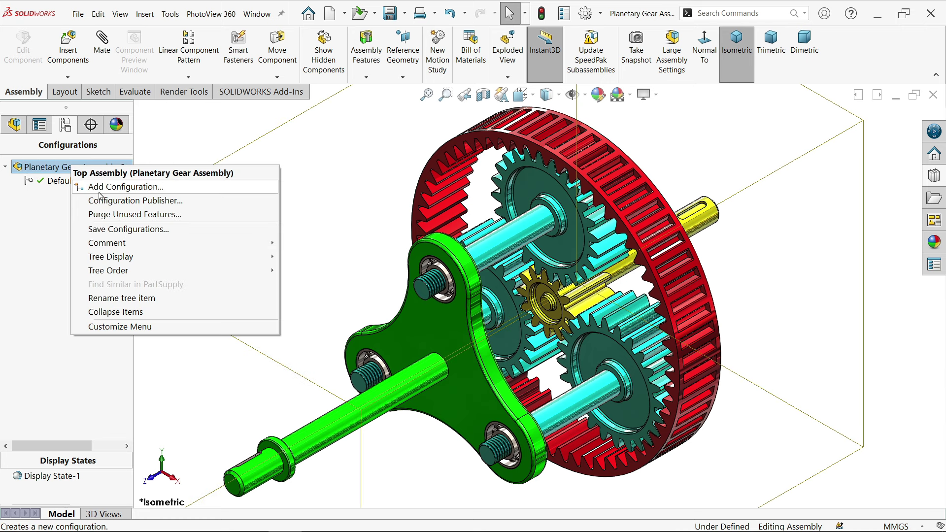
{"action": "left_click", "coordinate": [142, 191]}
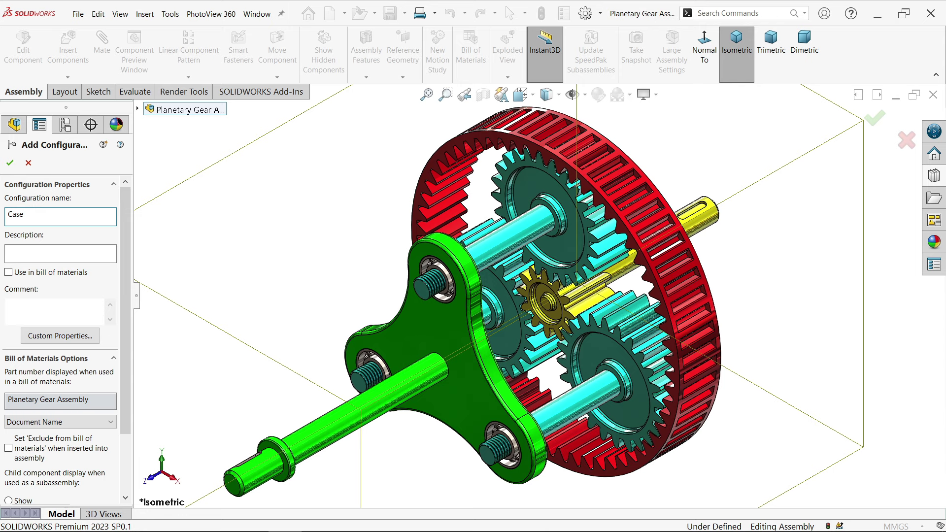
{"action": "left_click", "coordinate": [11, 164]}
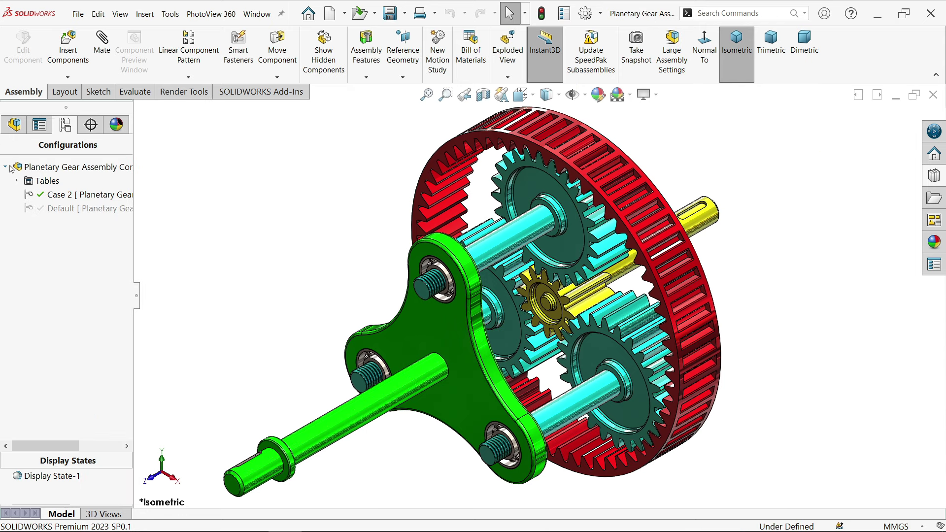
Step: Fix the yellow sun gear in this configuration only
{"action": "left_click", "coordinate": [568, 321]}
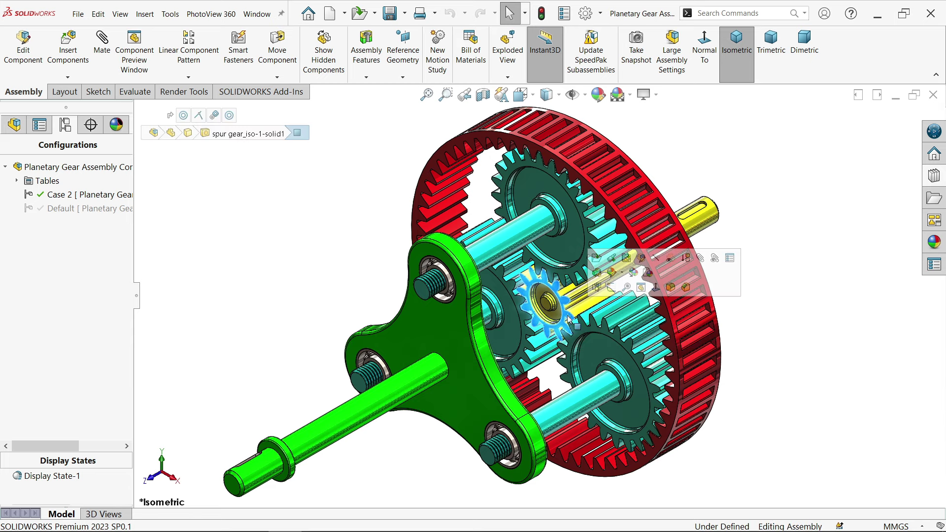
{"action": "right_click", "coordinate": [568, 319]}
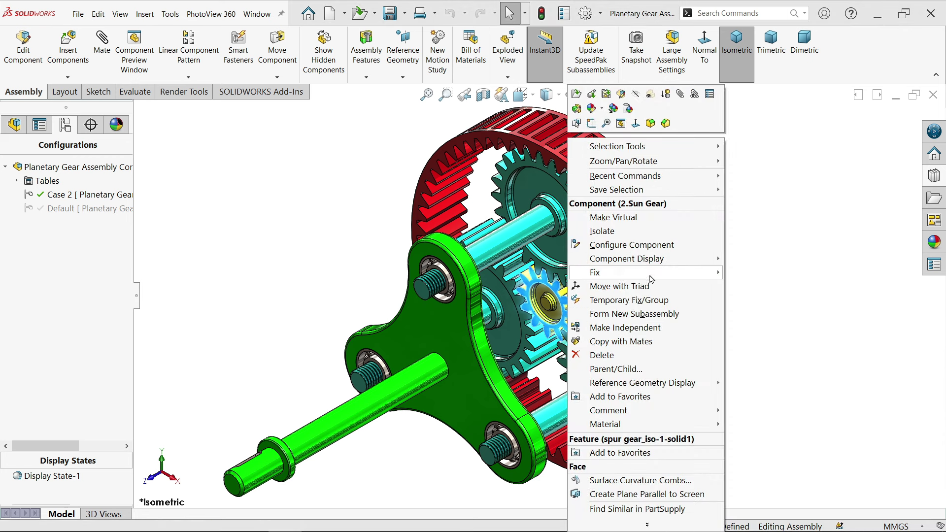
{"action": "mouse_move", "coordinate": [713, 276]}
{"action": "left_click", "coordinate": [763, 291]}
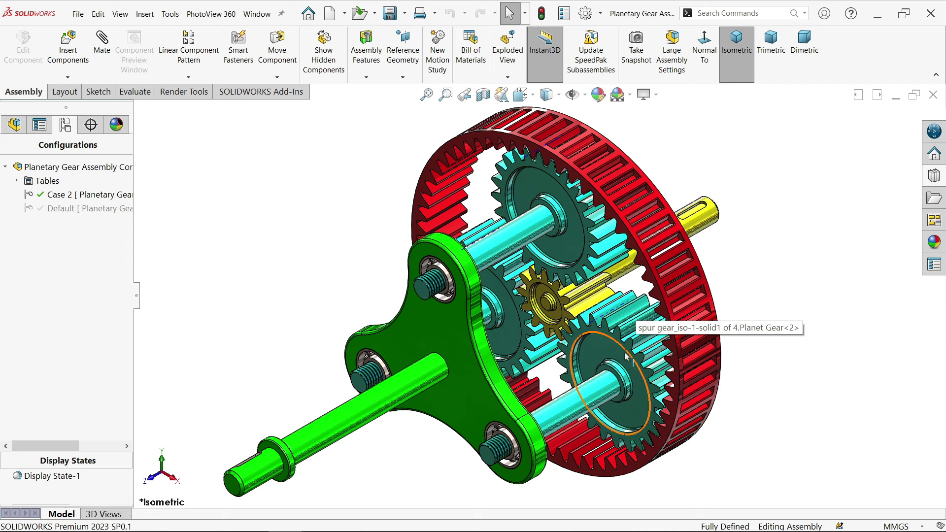
Step: Float the red ring gear in this configuration only
{"action": "right_click", "coordinate": [668, 438]}
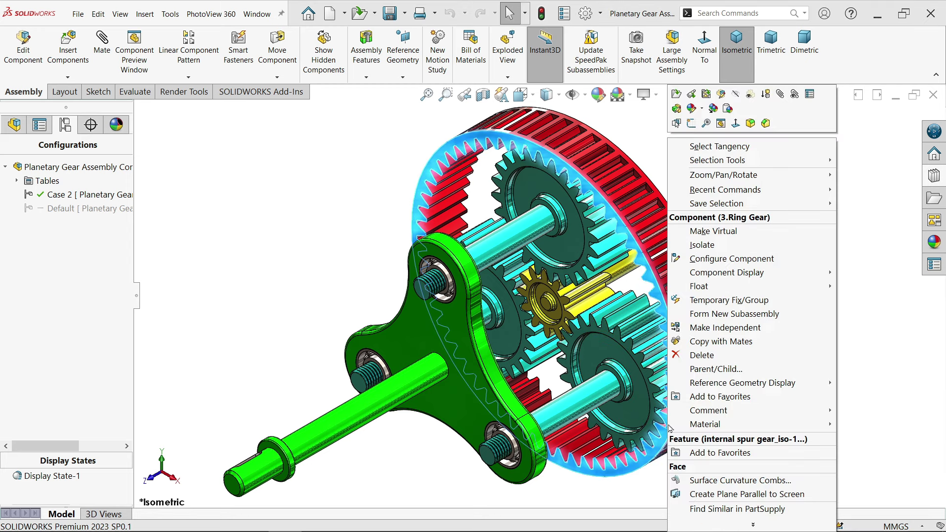
{"action": "mouse_move", "coordinate": [826, 286]}
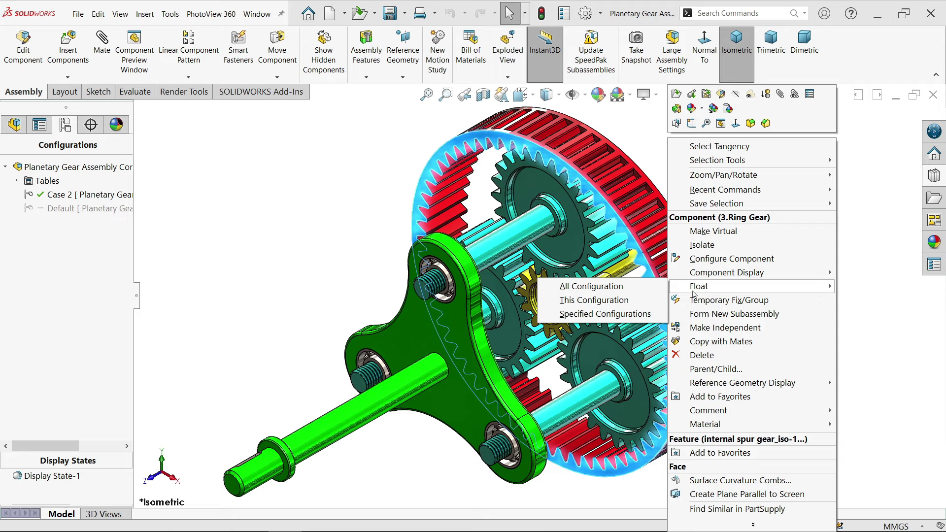
{"action": "left_click", "coordinate": [633, 302]}
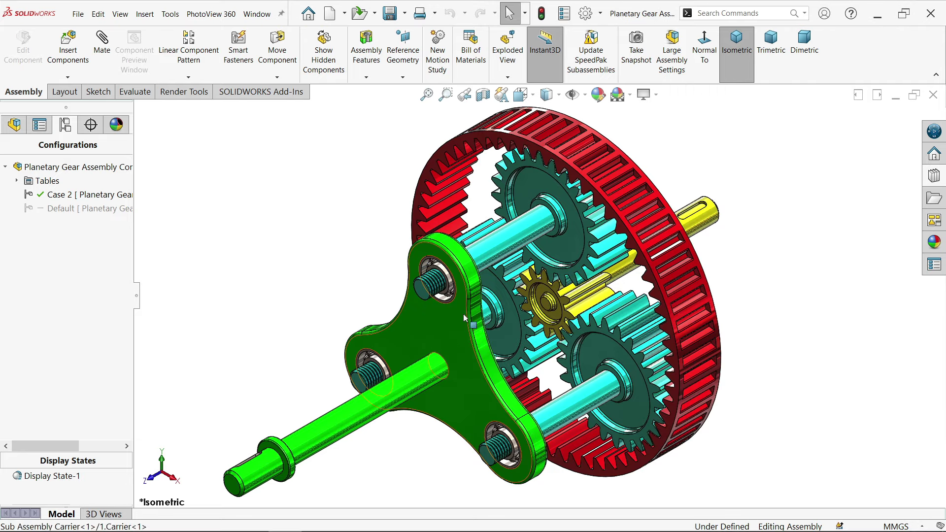
Step: Turn the carrier, ring gear and a planet gear, viewing the ring gear face straight on, to check the Case 2 motion
{"action": "left_click_drag", "start_coordinate": [446, 333], "coordinate": [446, 284]}
{"action": "middle_click_drag", "start_coordinate": [764, 249], "coordinate": [560, 299]}
{"action": "scroll", "coordinate": [552, 301], "scroll_direction": "up", "scroll_amount": 4}
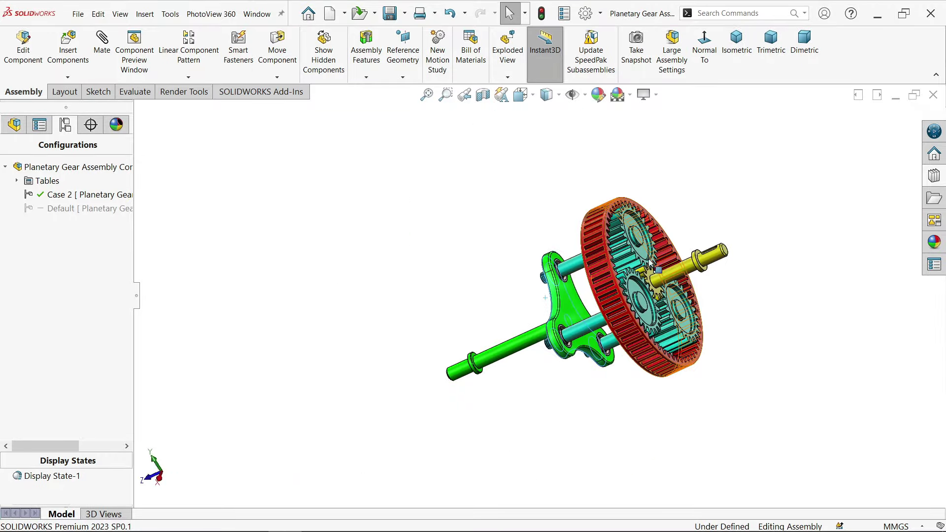
{"action": "middle_click_drag", "start_coordinate": [705, 305], "coordinate": [580, 329]}
{"action": "scroll", "coordinate": [581, 329], "scroll_direction": "down", "scroll_amount": 5}
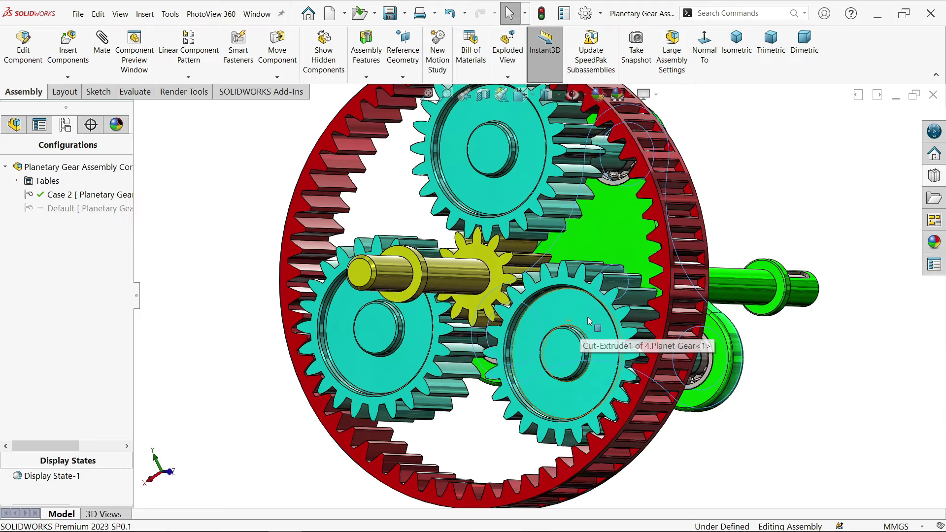
{"action": "left_click", "coordinate": [674, 301]}
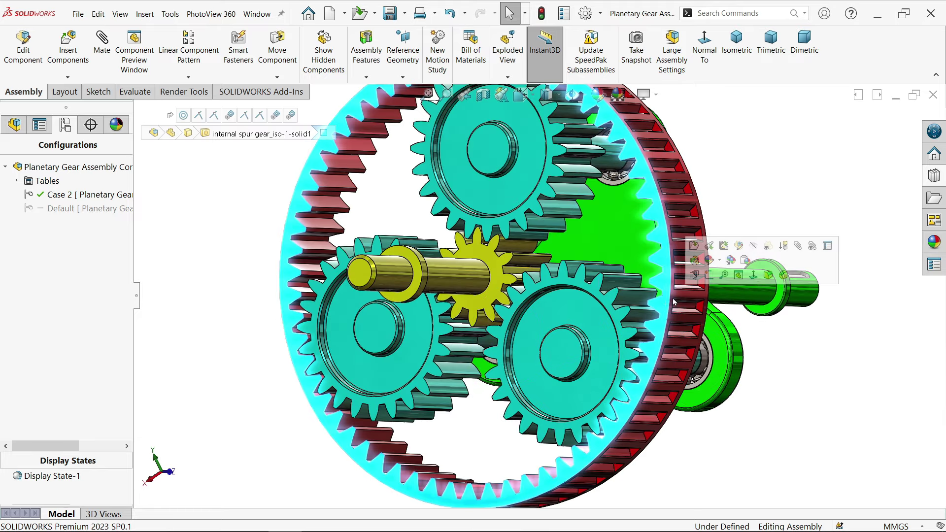
{"action": "left_click", "coordinate": [755, 276]}
{"action": "left_click", "coordinate": [619, 306]}
{"action": "scroll", "coordinate": [631, 296], "scroll_direction": "down", "scroll_amount": 2}
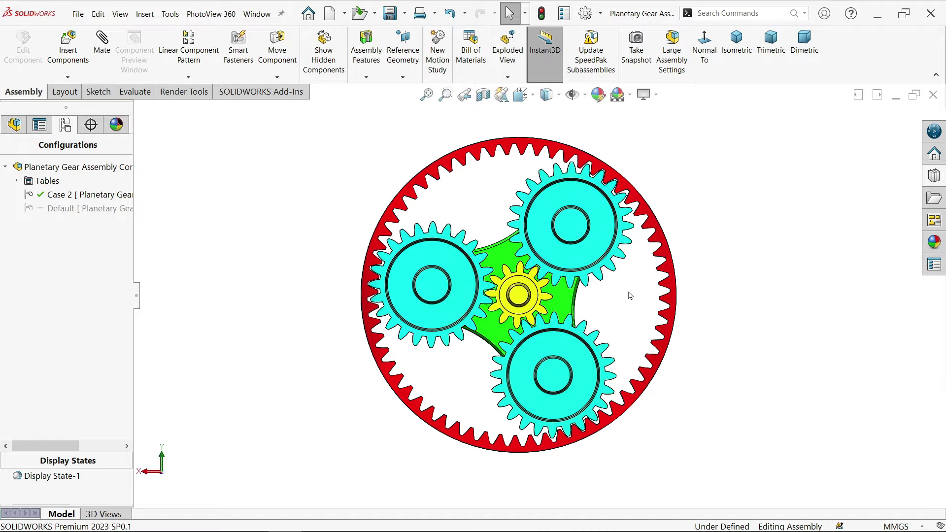
{"action": "scroll", "coordinate": [550, 310], "scroll_direction": "down", "scroll_amount": 2}
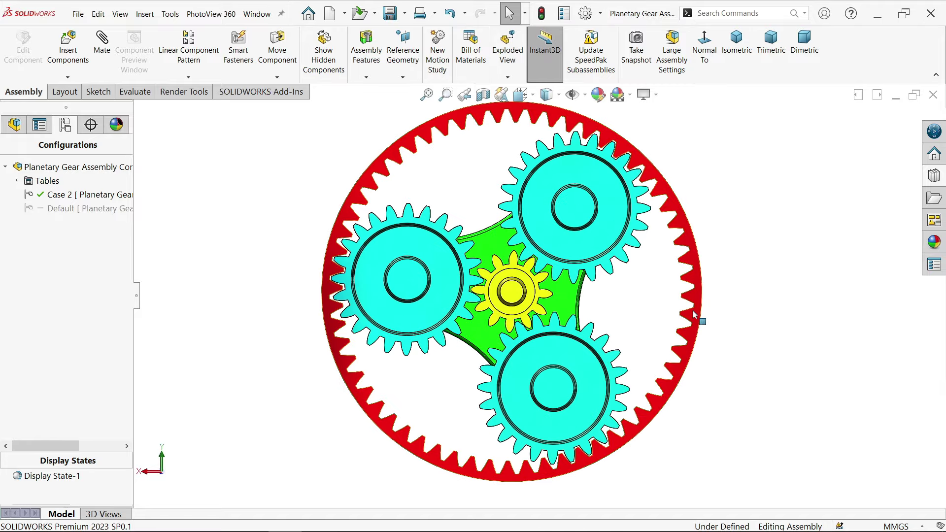
{"action": "left_click_drag", "start_coordinate": [693, 318], "coordinate": [682, 377]}
{"action": "left_click_drag", "start_coordinate": [601, 385], "coordinate": [614, 261]}
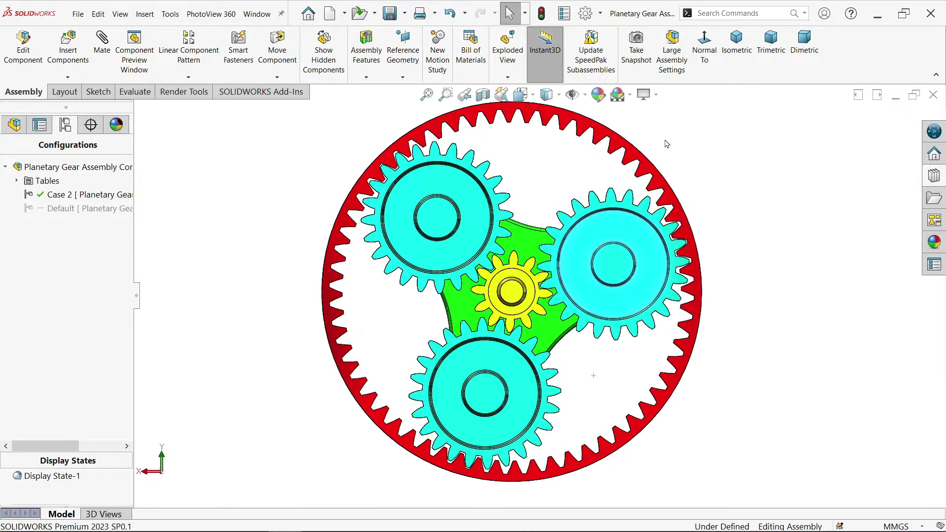
Step: Return the assembly to isometric view and turn the carrier plate to check the motion with the sun gear fixed
{"action": "left_click", "coordinate": [737, 45]}
{"action": "scroll", "coordinate": [584, 276], "scroll_direction": "down", "scroll_amount": 4}
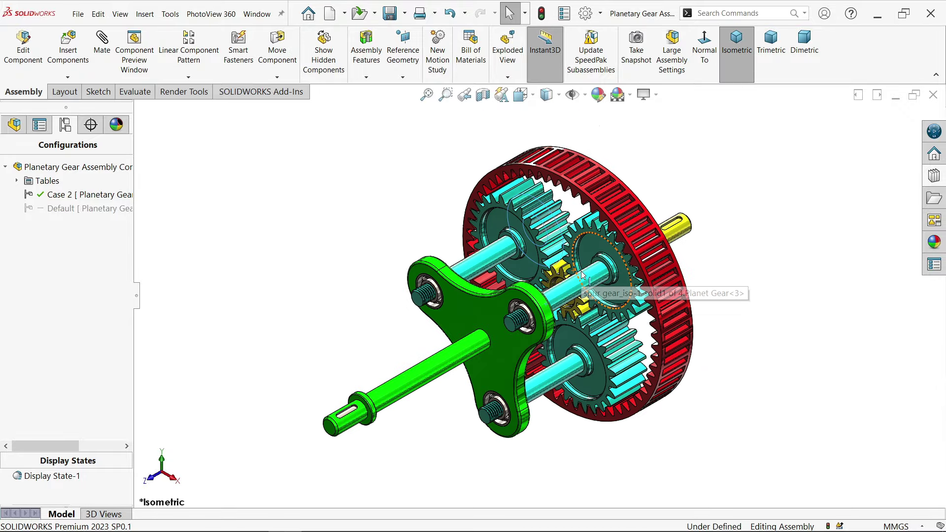
{"action": "mouse_move", "coordinate": [470, 379]}
{"action": "left_mouse_down"}
{"action": "mouse_move", "coordinate": [484, 387]}
{"action": "mouse_move", "coordinate": [447, 353]}
{"action": "mouse_move", "coordinate": [478, 335]}
{"action": "mouse_move", "coordinate": [471, 325]}
{"action": "mouse_move", "coordinate": [488, 388]}
{"action": "mouse_move", "coordinate": [475, 382]}
{"action": "left_mouse_up"}
{"action": "left_click", "coordinate": [263, 279]}
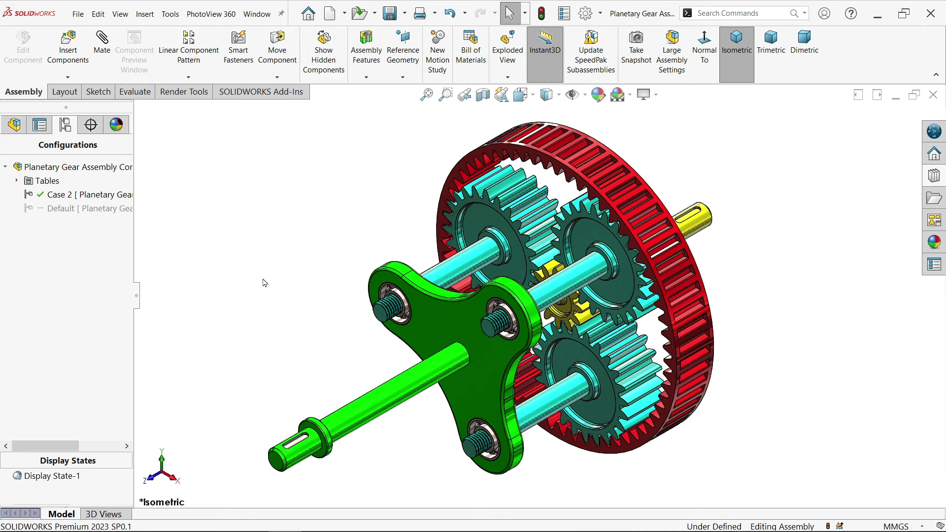
Step: Add a new configuration named case 3 to the planetary gear assembly
{"action": "right_click", "coordinate": [72, 170]}
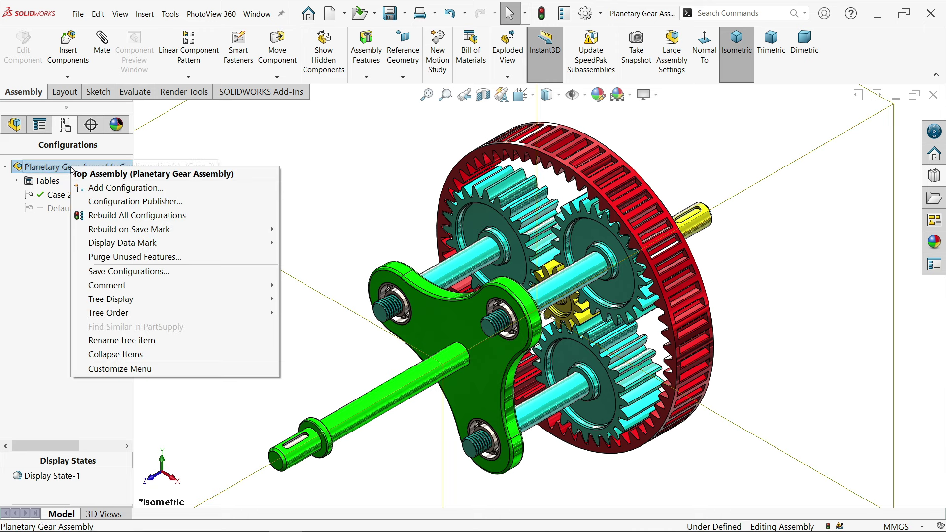
{"action": "left_click", "coordinate": [110, 188]}
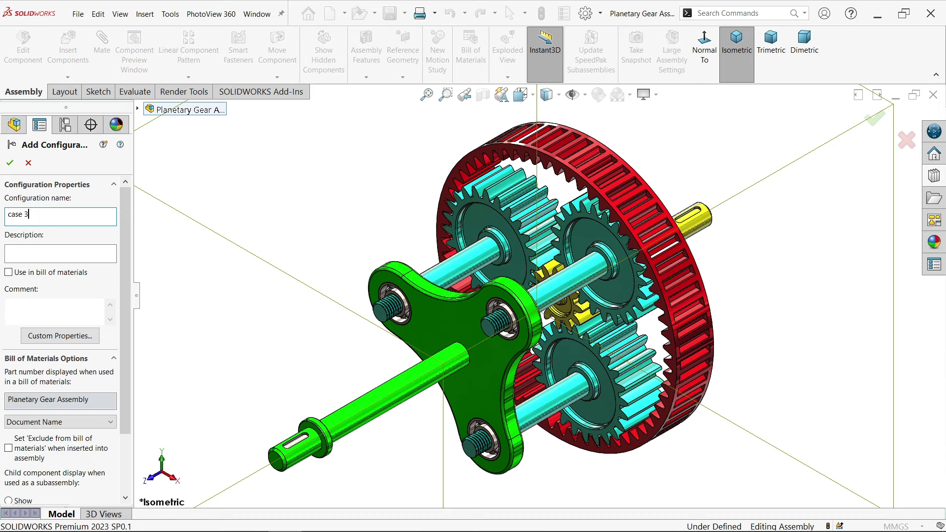
{"action": "left_click", "coordinate": [10, 167]}
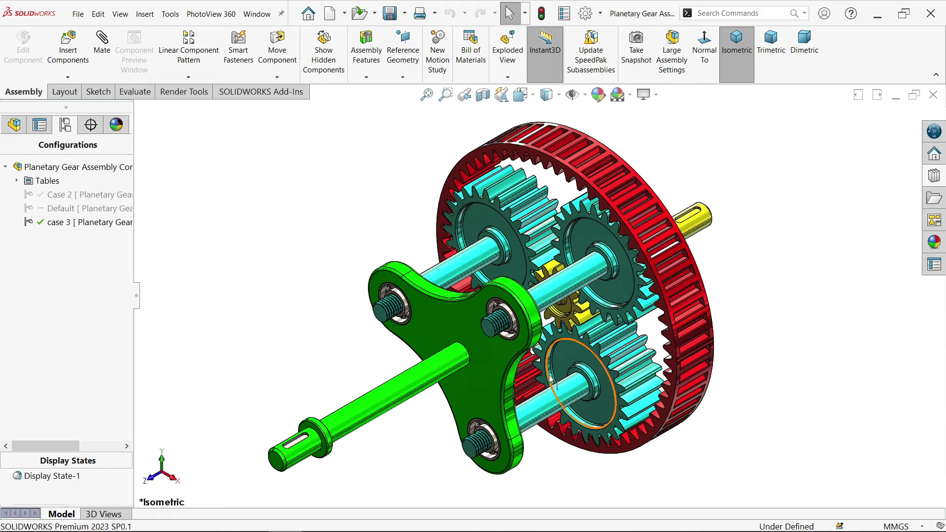
Step: Float the yellow sun gear in the case 3 configuration only
{"action": "left_click", "coordinate": [575, 323]}
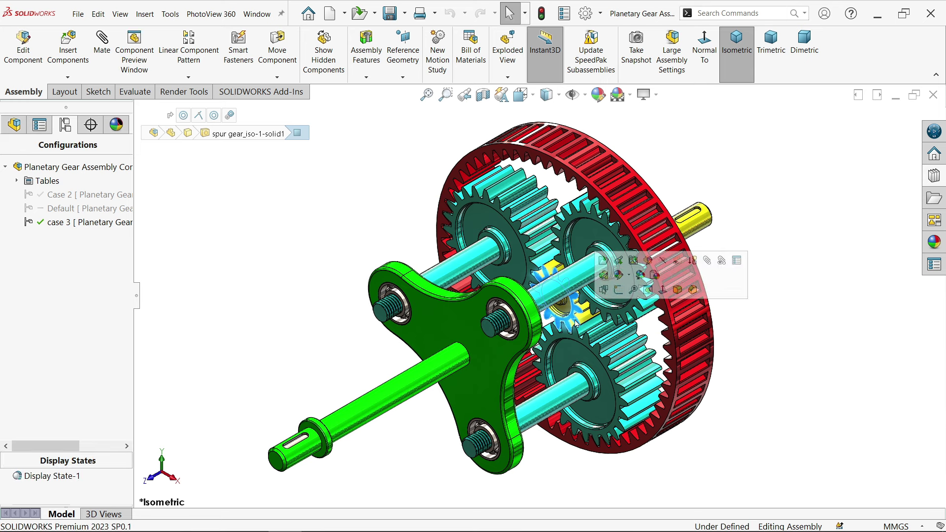
{"action": "right_click", "coordinate": [575, 323]}
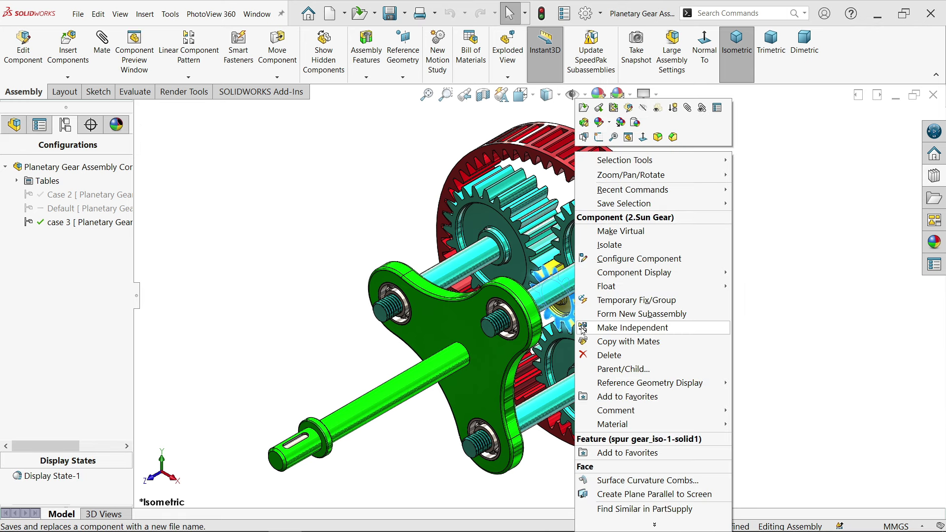
{"action": "mouse_move", "coordinate": [685, 289]}
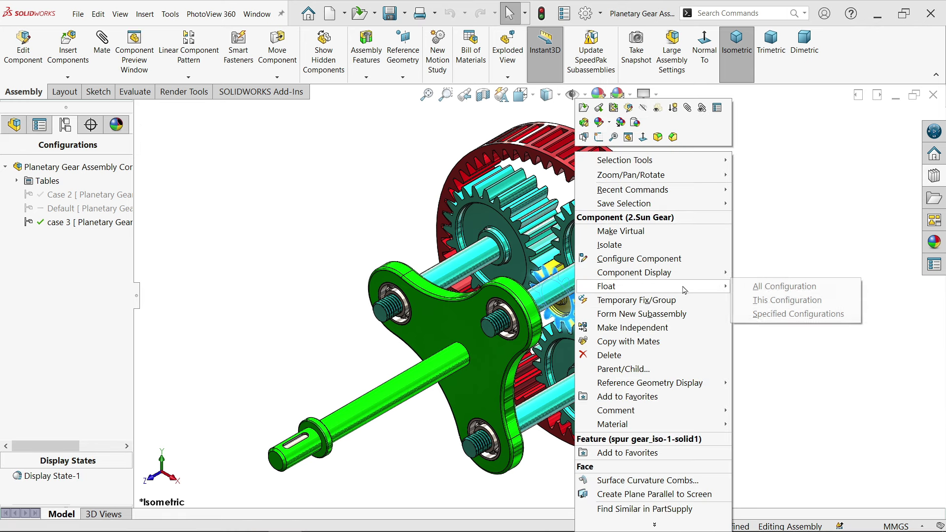
{"action": "left_click", "coordinate": [762, 302]}
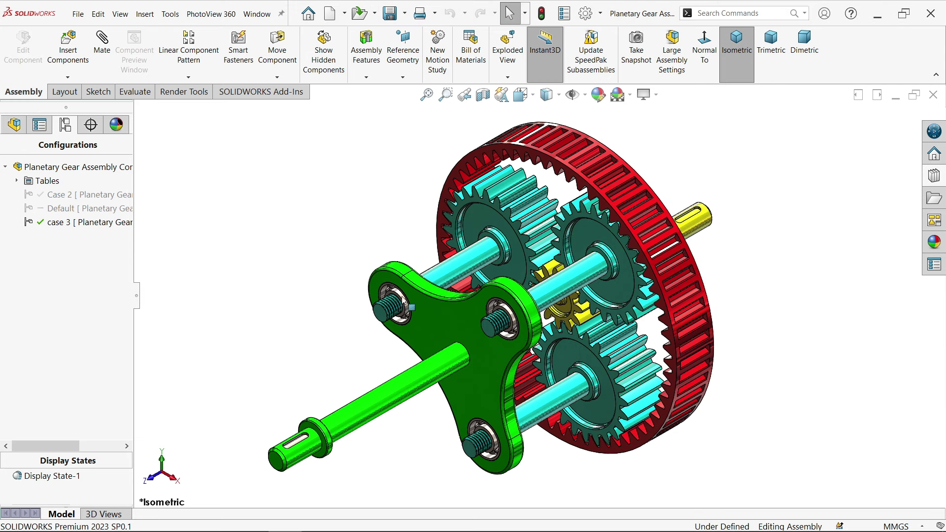
Step: Fix the Sub Assembly Carrier in the case 3 configuration only
{"action": "left_click", "coordinate": [14, 125]}
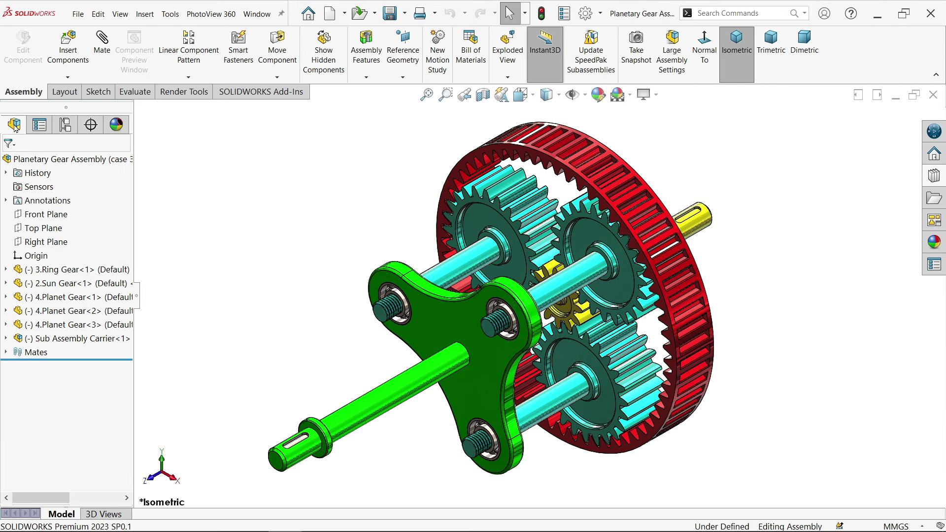
{"action": "right_click", "coordinate": [41, 339]}
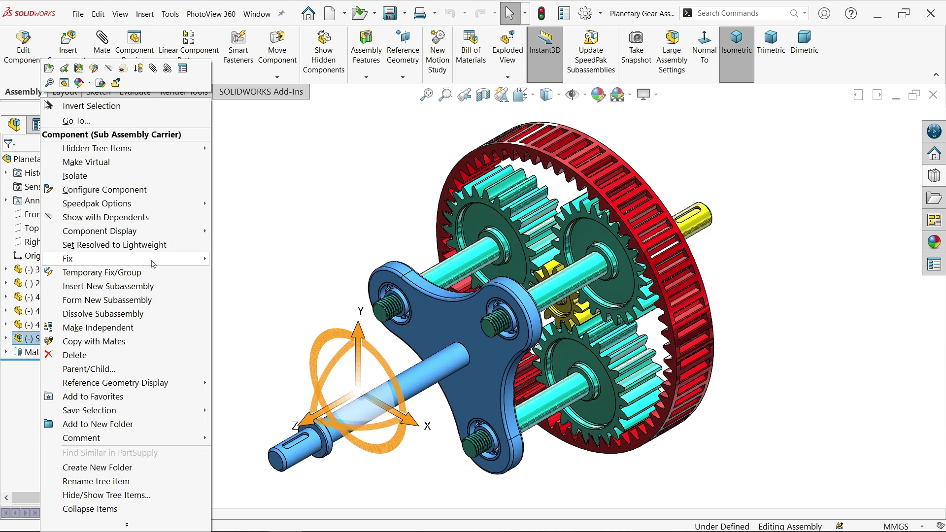
{"action": "mouse_move", "coordinate": [154, 259]}
{"action": "left_click", "coordinate": [252, 273]}
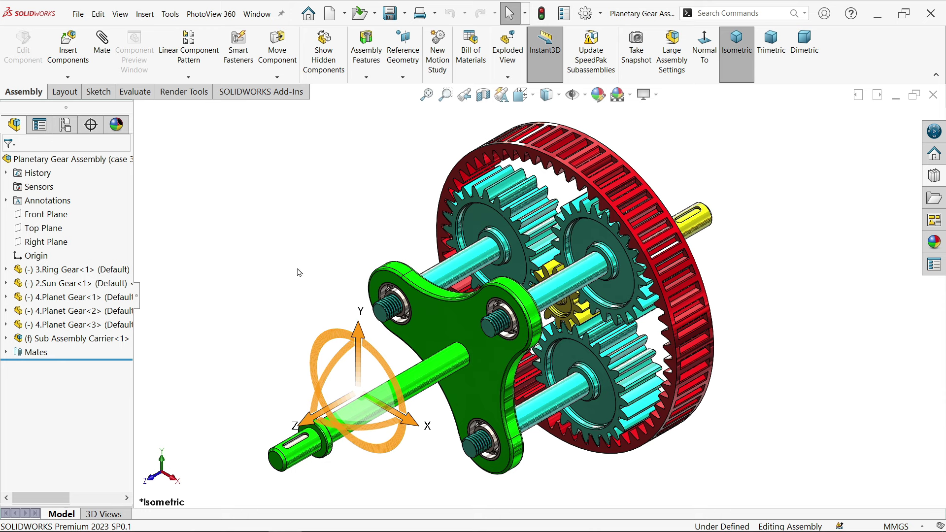
Step: Turn a planet gear to check the gear train's motion with the carrier fixed
{"action": "left_click", "coordinate": [502, 343]}
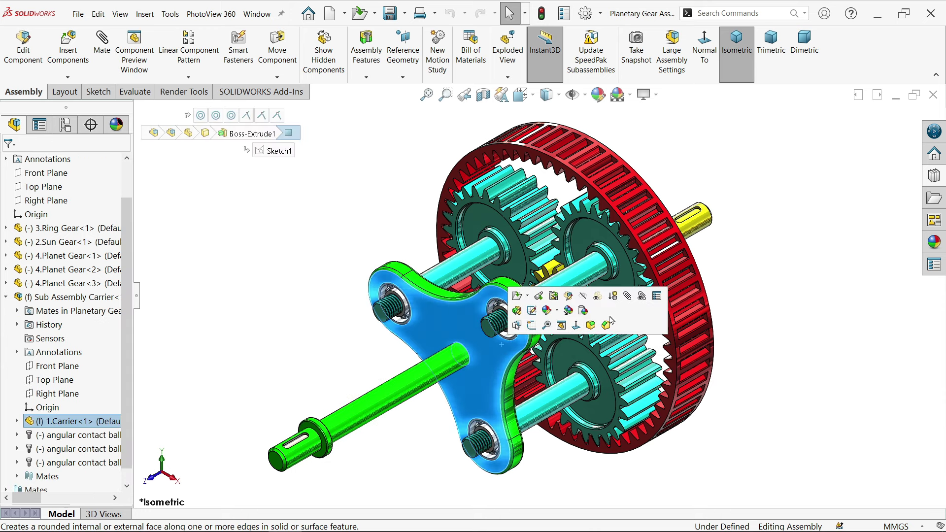
{"action": "left_click", "coordinate": [738, 260]}
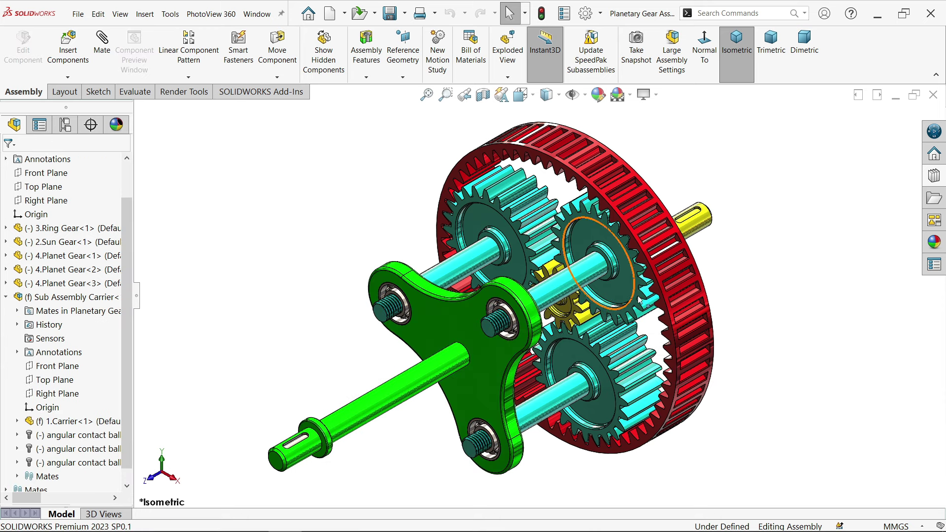
{"action": "left_click_drag", "start_coordinate": [640, 294], "coordinate": [552, 181]}
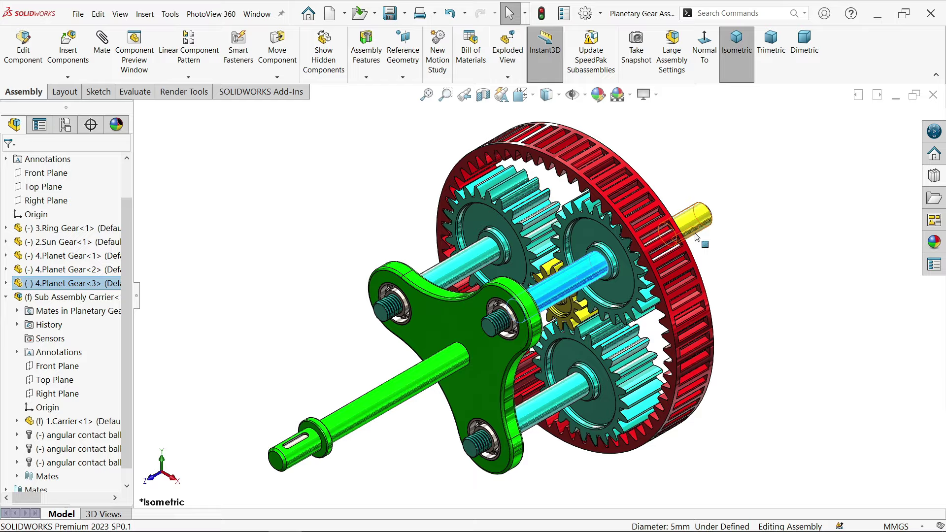
{"action": "scroll", "coordinate": [663, 277], "scroll_direction": "down", "scroll_amount": 3}
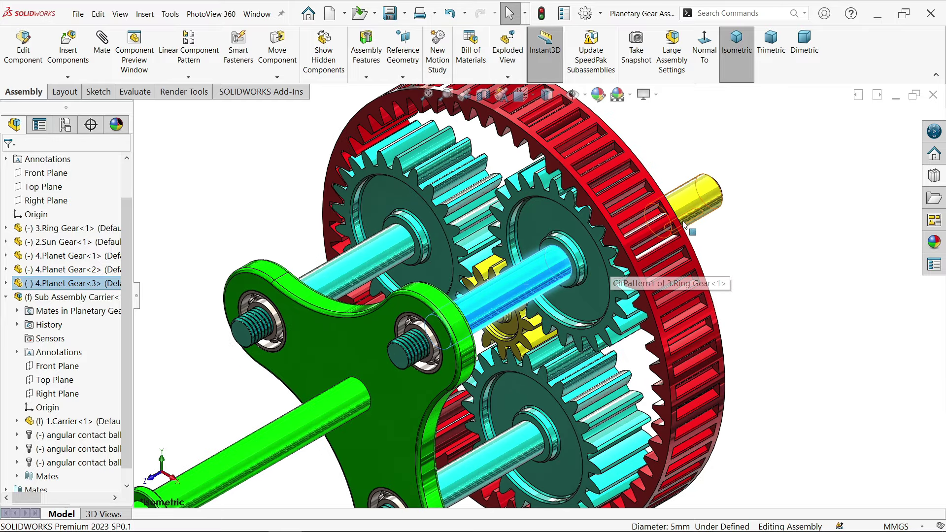
{"action": "left_click_drag", "start_coordinate": [623, 267], "coordinate": [330, 237]}
{"action": "left_click", "coordinate": [770, 263]}
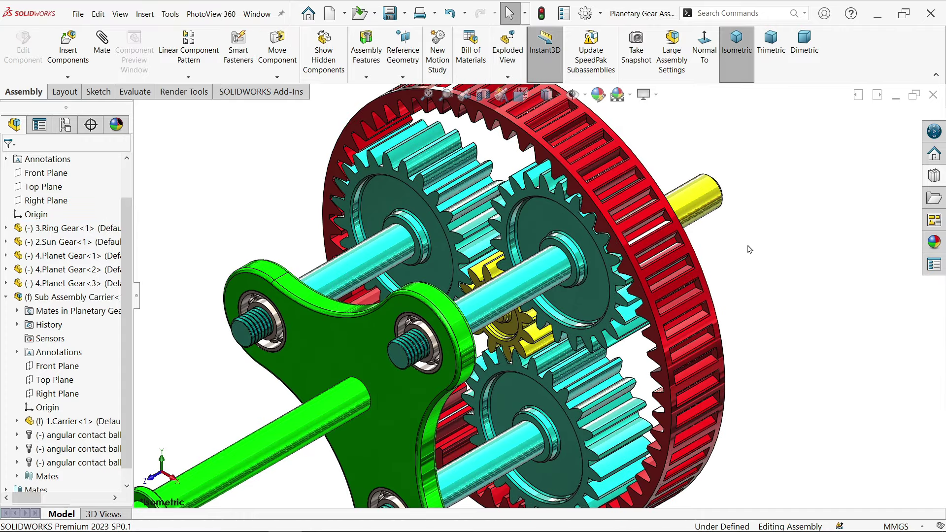
Step: View the planet gears' back faces straight on and turn the ring gear to check how the gears mesh in case 3
{"action": "scroll", "coordinate": [747, 246], "scroll_direction": "up", "scroll_amount": 3}
{"action": "middle_click_drag", "start_coordinate": [635, 290], "coordinate": [671, 290]}
{"action": "left_click", "coordinate": [710, 271]}
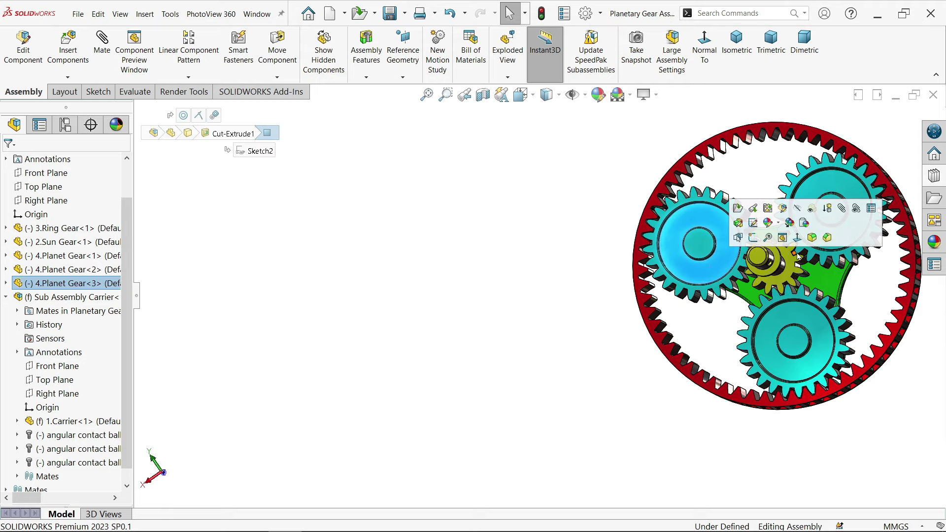
{"action": "left_click", "coordinate": [761, 236]}
{"action": "scroll", "coordinate": [543, 282], "scroll_direction": "down", "scroll_amount": 2}
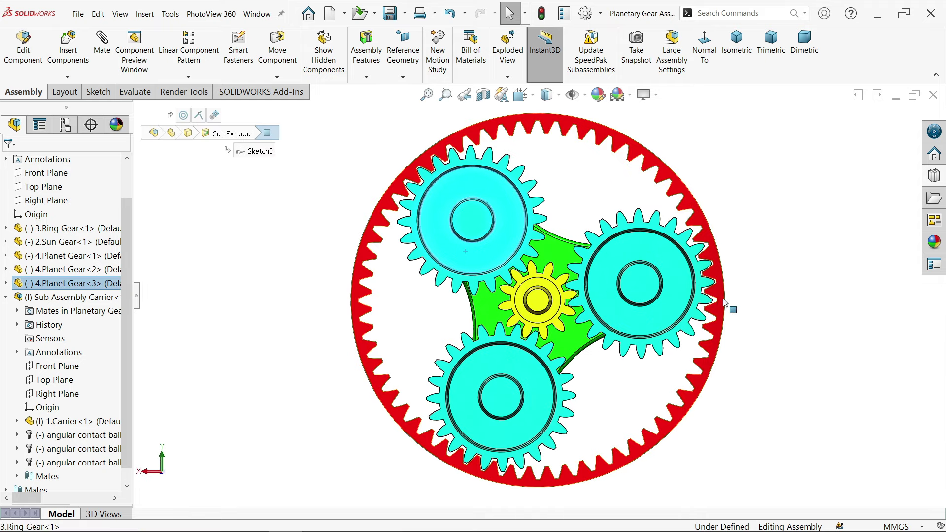
{"action": "left_click_drag", "start_coordinate": [727, 306], "coordinate": [679, 400]}
{"action": "scroll", "coordinate": [653, 397], "scroll_direction": "down", "scroll_amount": 2}
{"action": "left_click", "coordinate": [770, 396]}
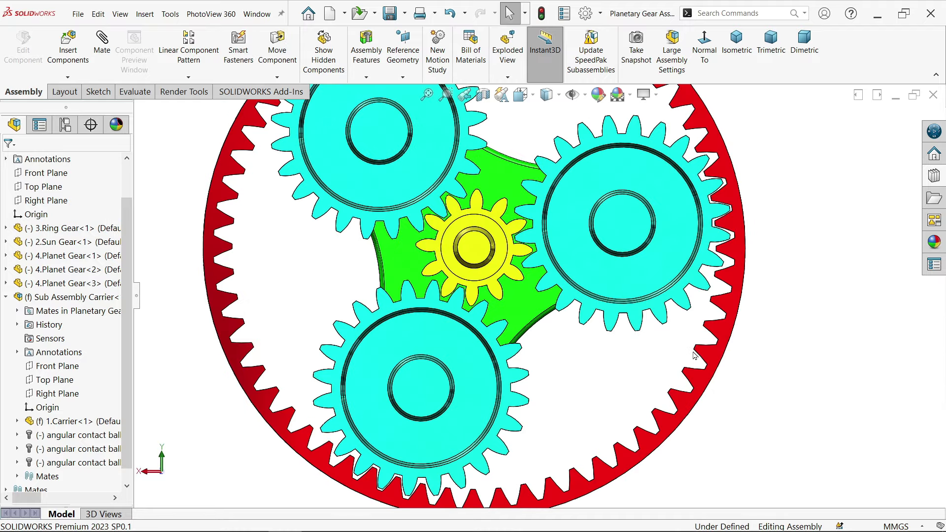
{"action": "left_click_drag", "start_coordinate": [694, 351], "coordinate": [639, 317]}
Step: Show the assembly in isometric view and display its list of configurations
{"action": "left_click", "coordinate": [737, 42]}
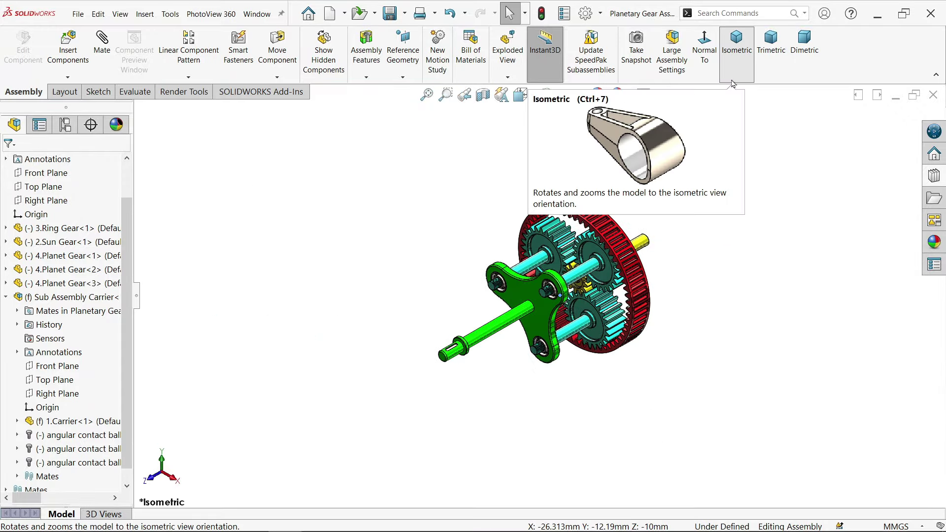
{"action": "scroll", "coordinate": [620, 267], "scroll_direction": "down", "scroll_amount": 4}
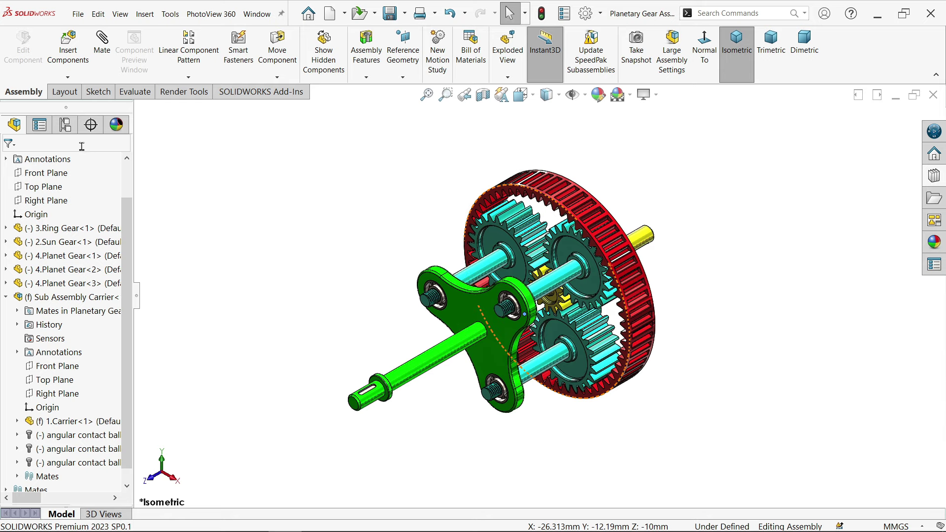
{"action": "left_click", "coordinate": [66, 125]}
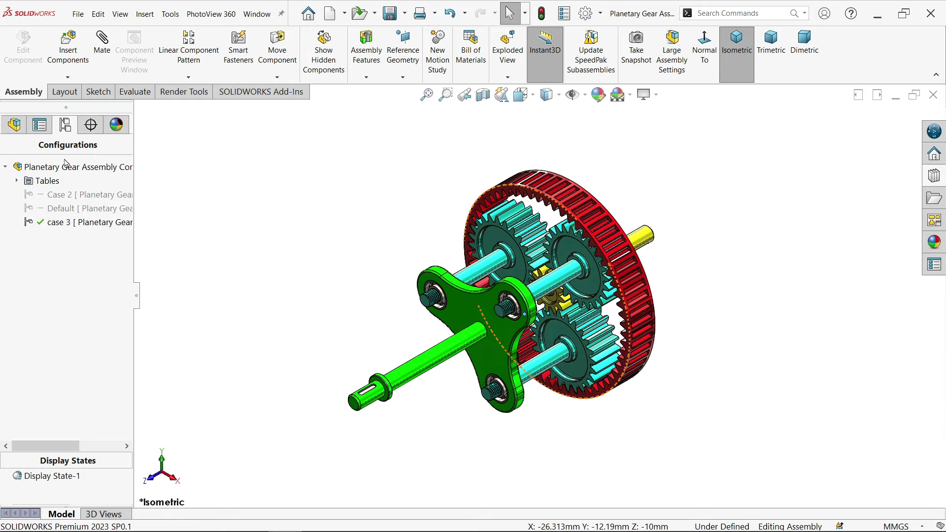
Step: Activate the Default configuration and turn the carrier to check the gear train's motion
{"action": "double_click", "coordinate": [73, 210]}
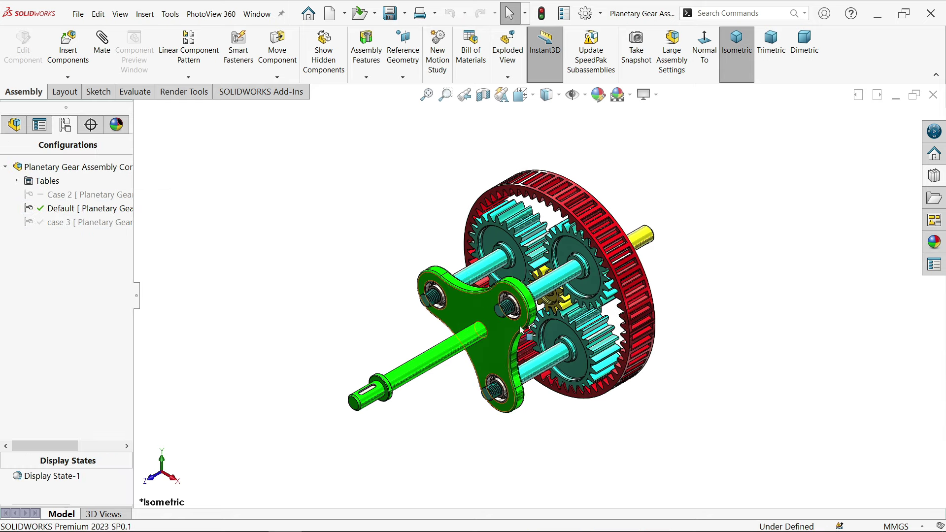
{"action": "left_click_drag", "start_coordinate": [529, 318], "coordinate": [487, 309]}
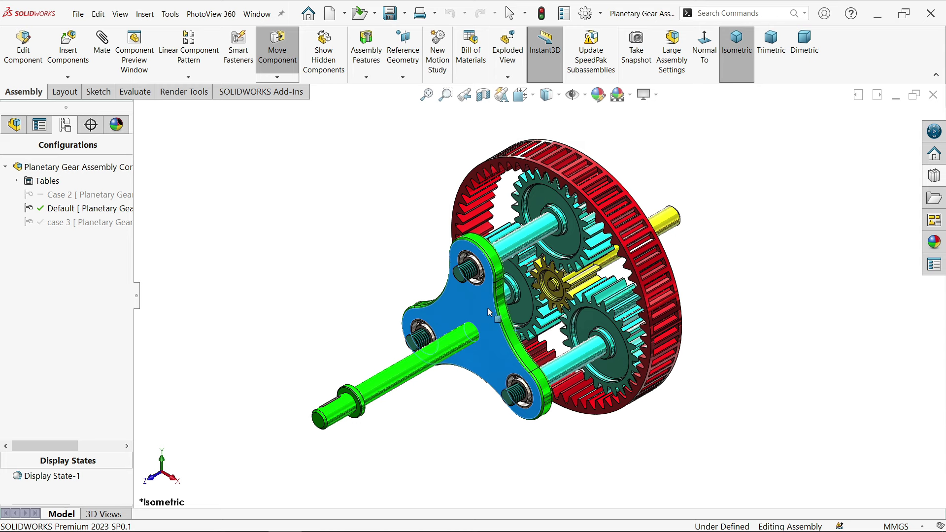
{"action": "left_click", "coordinate": [367, 292]}
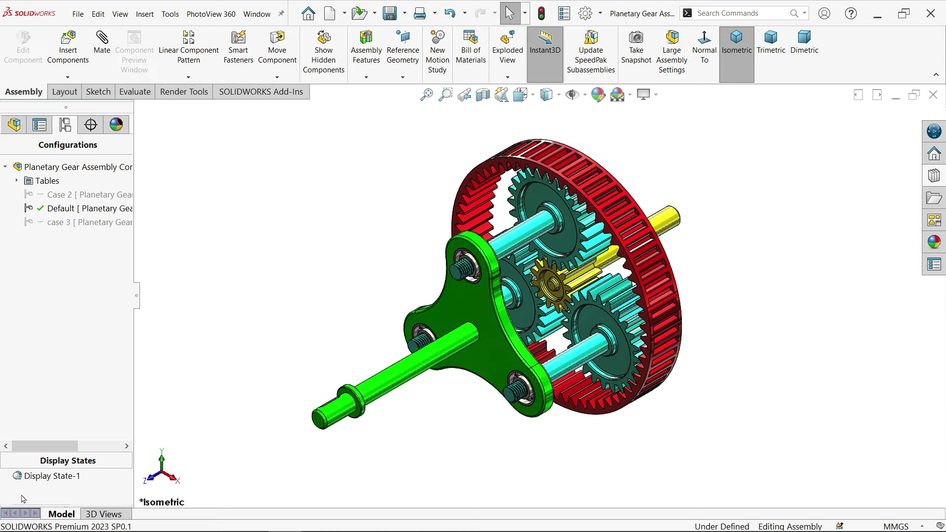
Step: Return to the assembly's component tree and save the assembly
{"action": "left_click", "coordinate": [11, 125]}
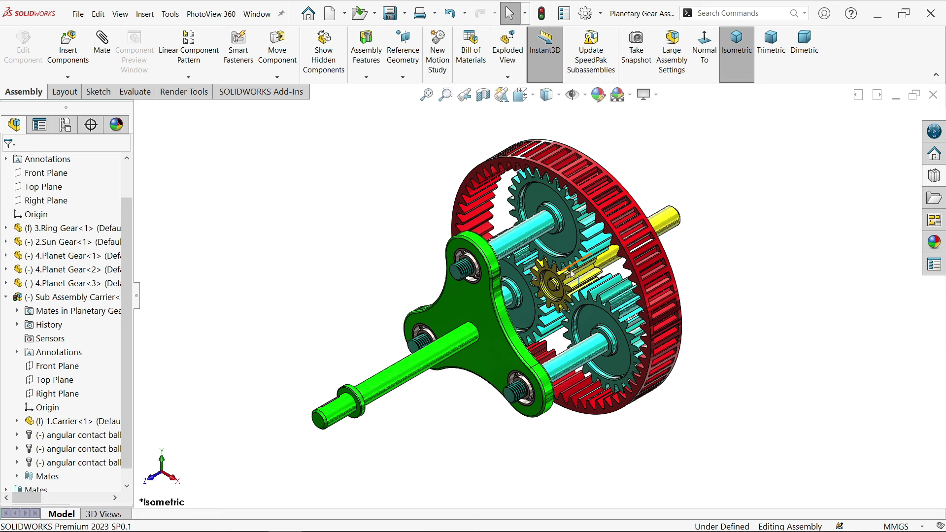
{"action": "scroll", "coordinate": [571, 274], "scroll_direction": "down", "scroll_amount": 1}
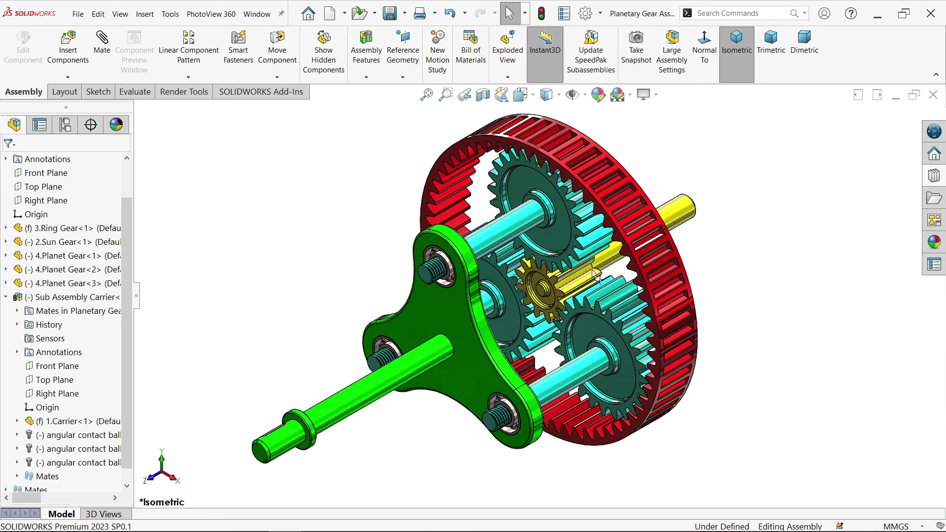
{"action": "left_click", "coordinate": [389, 15]}
{"action": "left_click", "coordinate": [445, 232]}
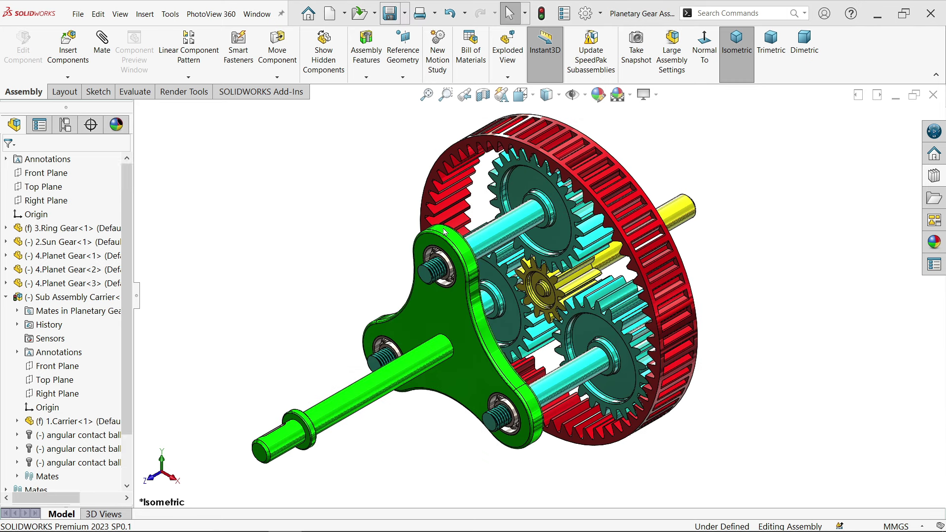
Step: Enable the MotionManager toolbar and open Motion Study 1
{"action": "right_click", "coordinate": [866, 59]}
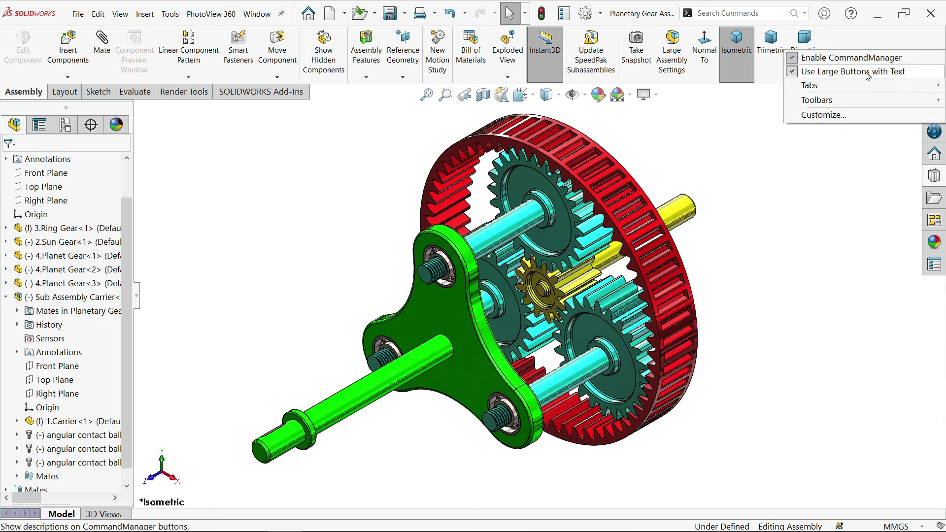
{"action": "mouse_move", "coordinate": [828, 100]}
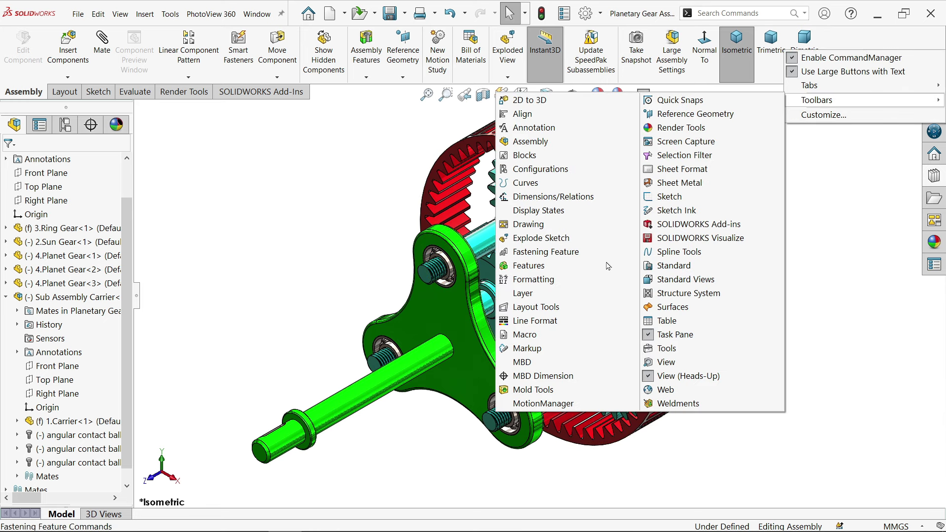
{"action": "left_click", "coordinate": [542, 404]}
{"action": "left_click", "coordinate": [224, 389]}
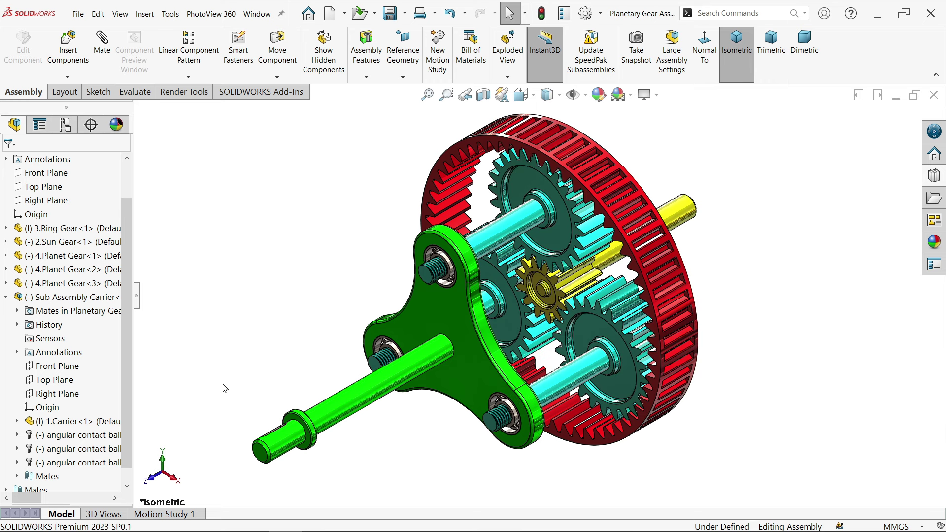
{"action": "left_click", "coordinate": [172, 514]}
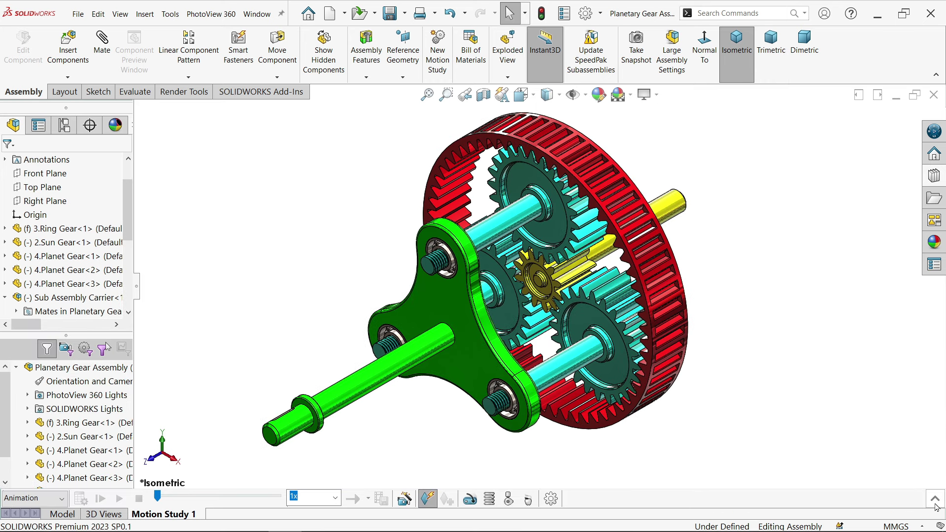
Step: Expand the motion study timeline and review the frame rate in the Motion Study Properties
{"action": "left_click", "coordinate": [935, 502]}
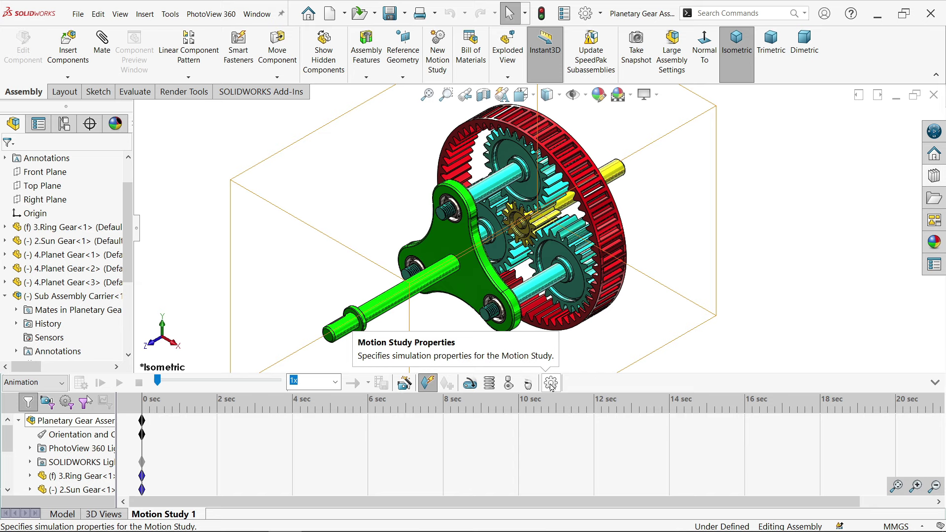
{"action": "left_click", "coordinate": [551, 384]}
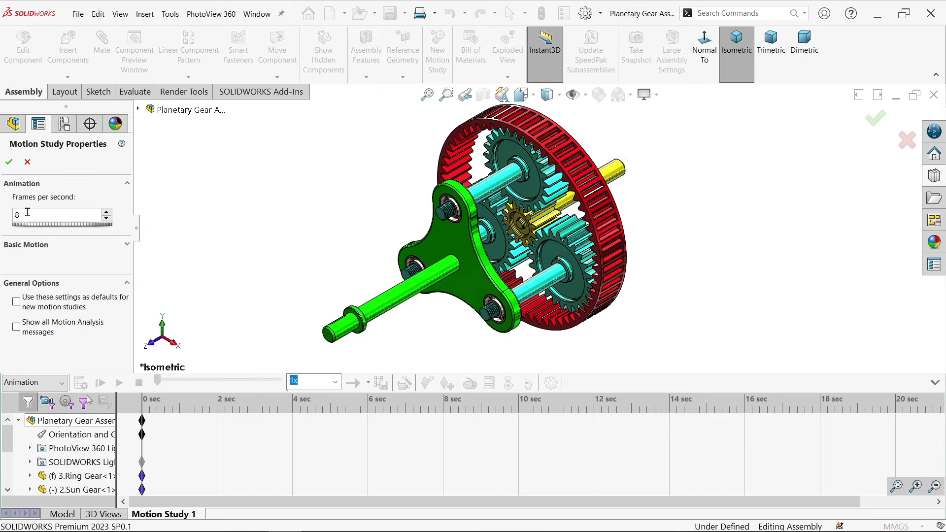
{"action": "left_click", "coordinate": [11, 164]}
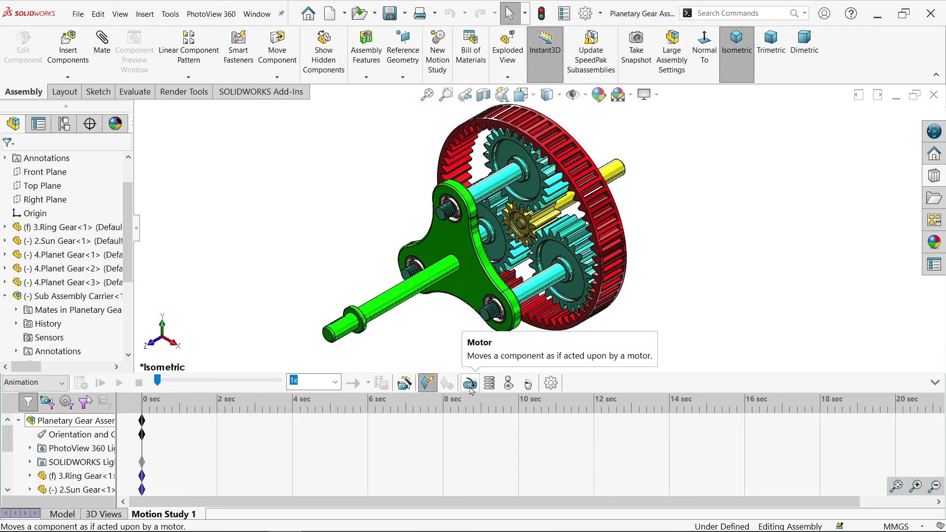
Step: Add a rotary motor with a constant speed of 10 RPM to the carrier shaft's cylindrical face
{"action": "left_click", "coordinate": [471, 389]}
{"action": "left_click", "coordinate": [389, 305]}
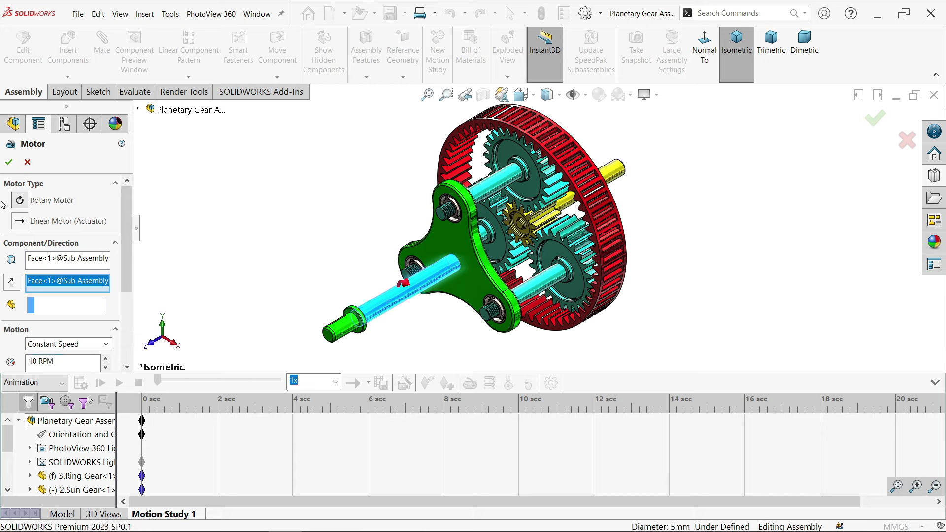
{"action": "left_click", "coordinate": [9, 162]}
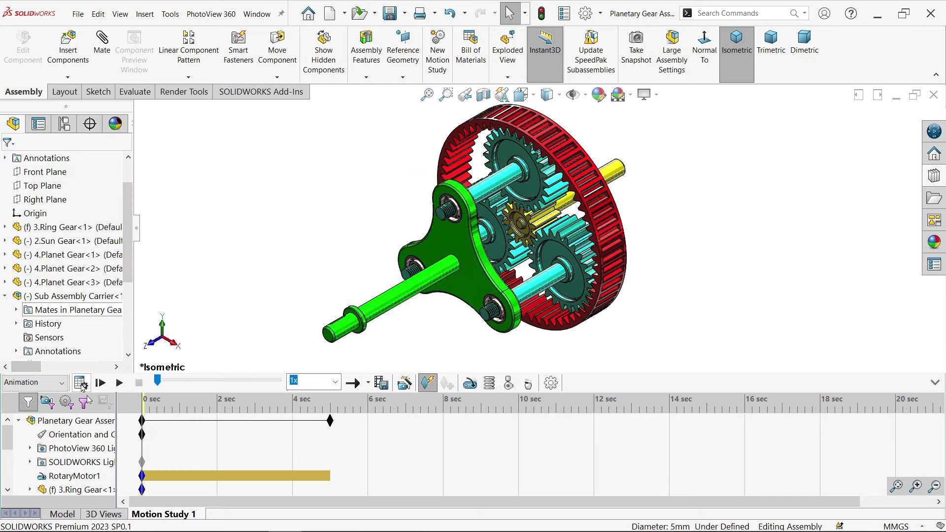
Step: Calculate the motion study, collapse its timeline and play the animation
{"action": "left_click", "coordinate": [81, 383]}
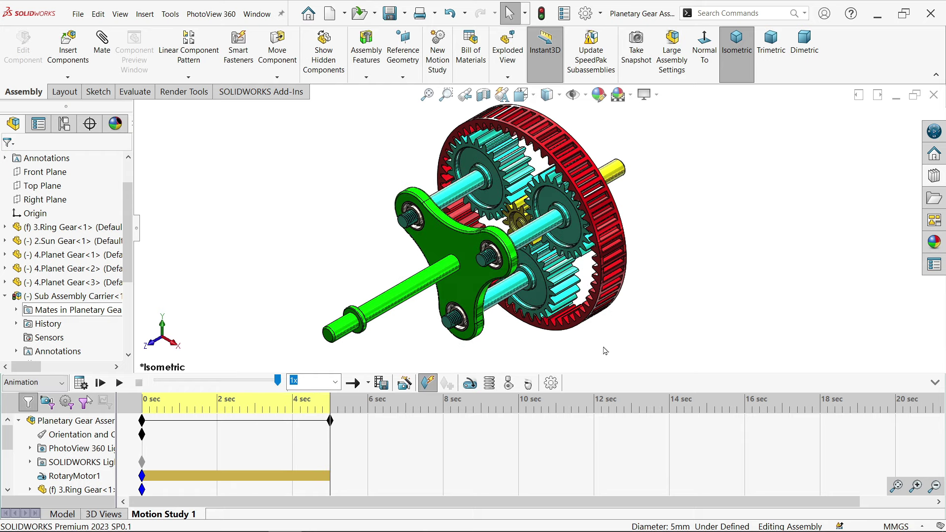
{"action": "left_click", "coordinate": [938, 384]}
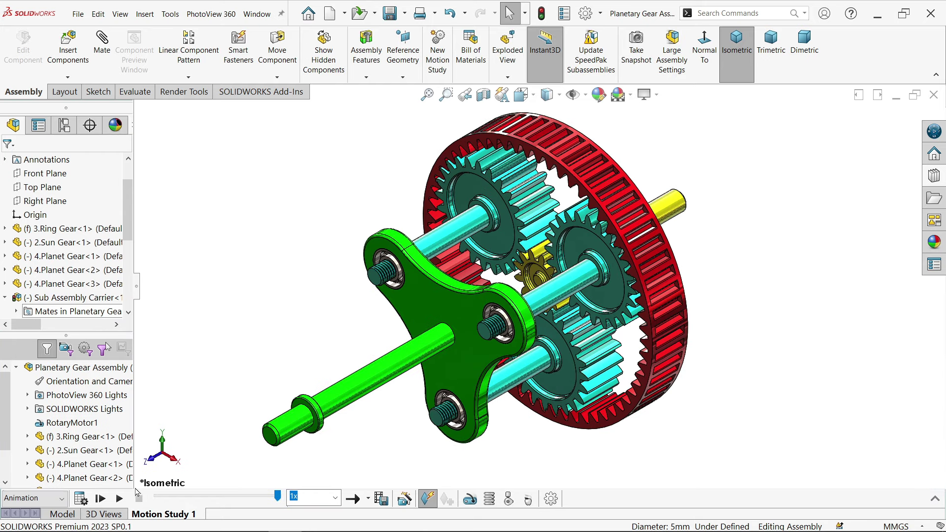
{"action": "left_click", "coordinate": [118, 499]}
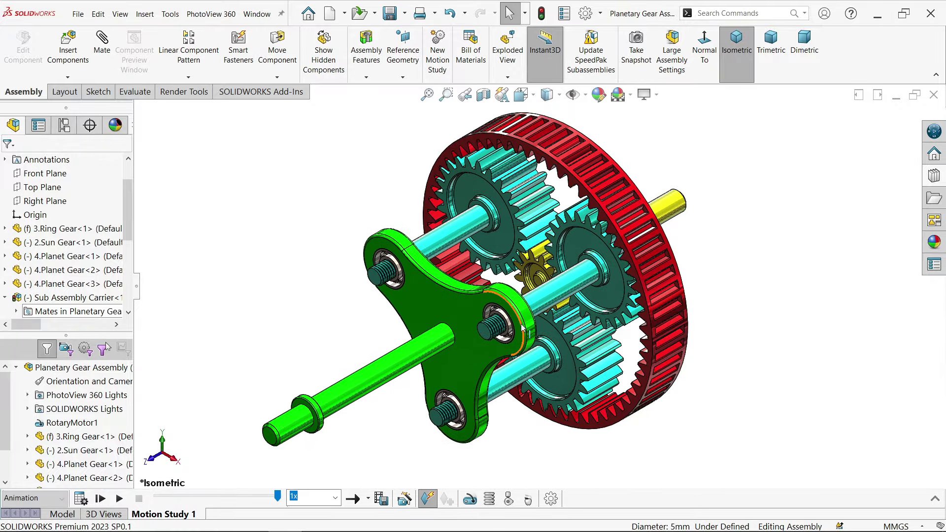
Step: Try the Reciprocate playback mode on the animation, and return playback to Normal mode
{"action": "left_click", "coordinate": [369, 501]}
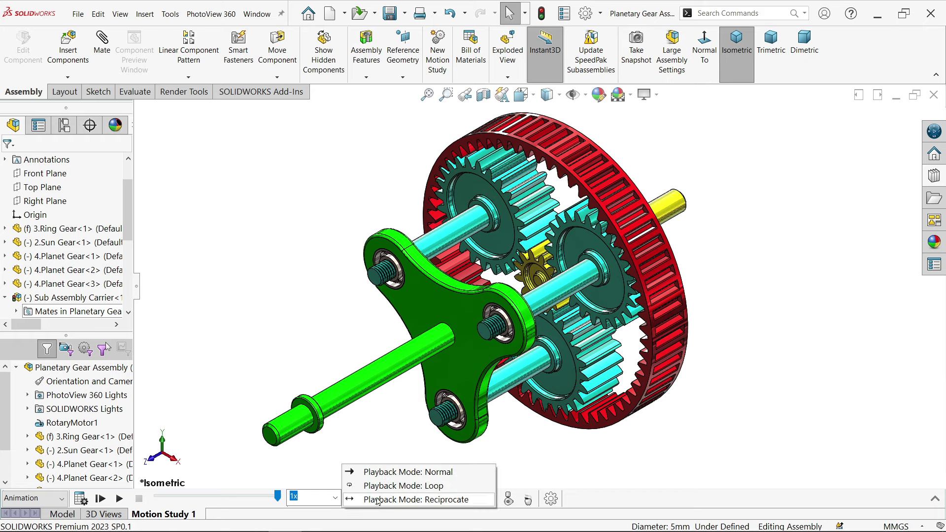
{"action": "left_click", "coordinate": [379, 502]}
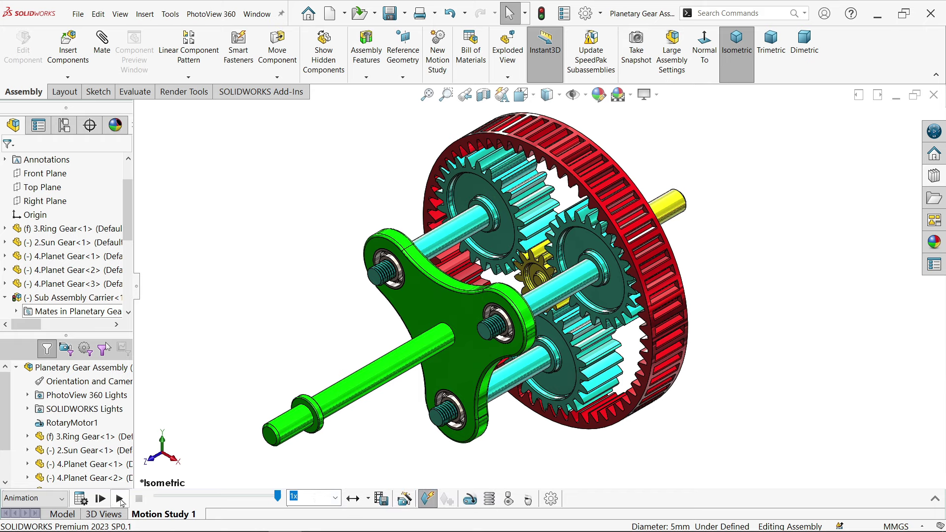
{"action": "left_click", "coordinate": [119, 500]}
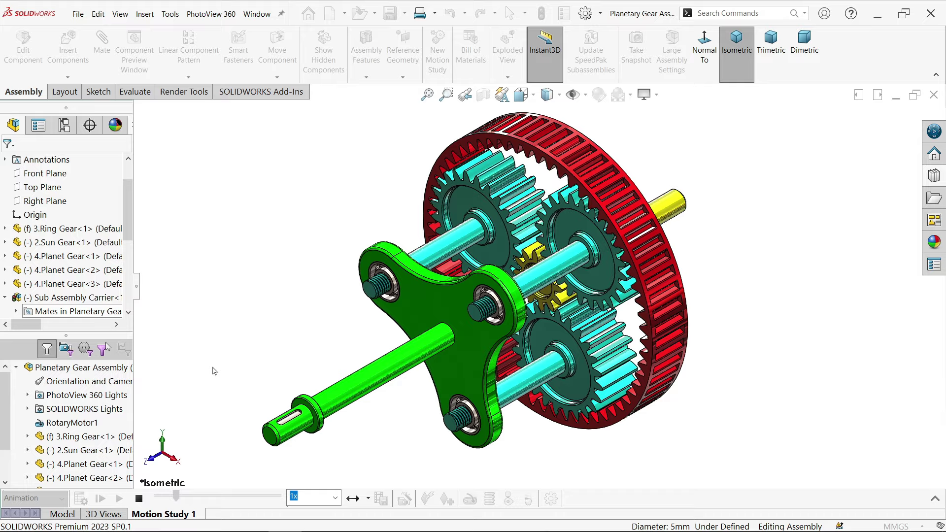
{"action": "left_click", "coordinate": [369, 500]}
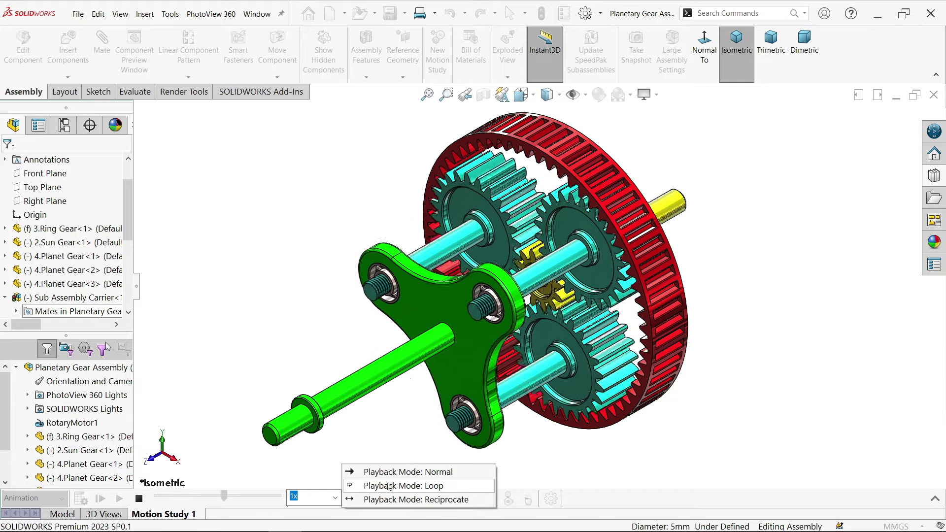
{"action": "left_click", "coordinate": [404, 473]}
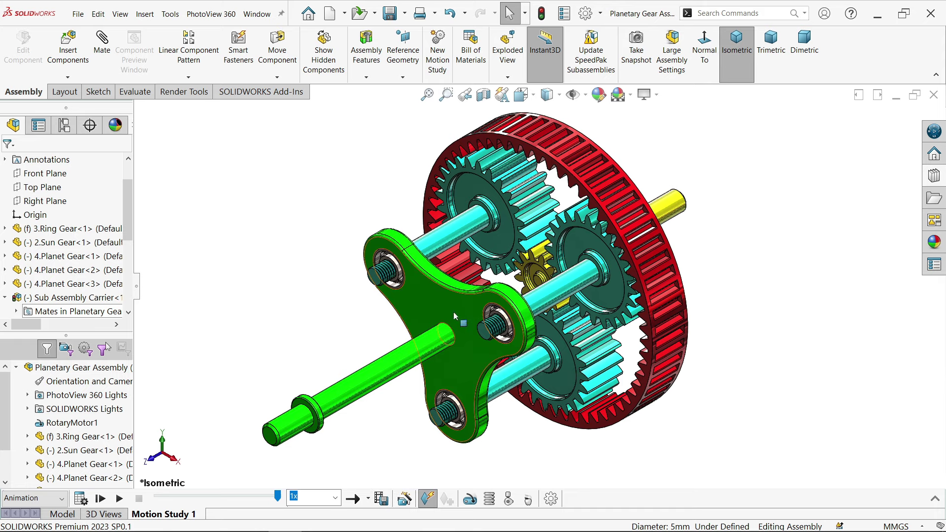
Step: Start exporting the animation as an MP4 video named Planetary Gear Assembly with the SOLIDWORKS screen renderer
{"action": "left_click", "coordinate": [381, 499]}
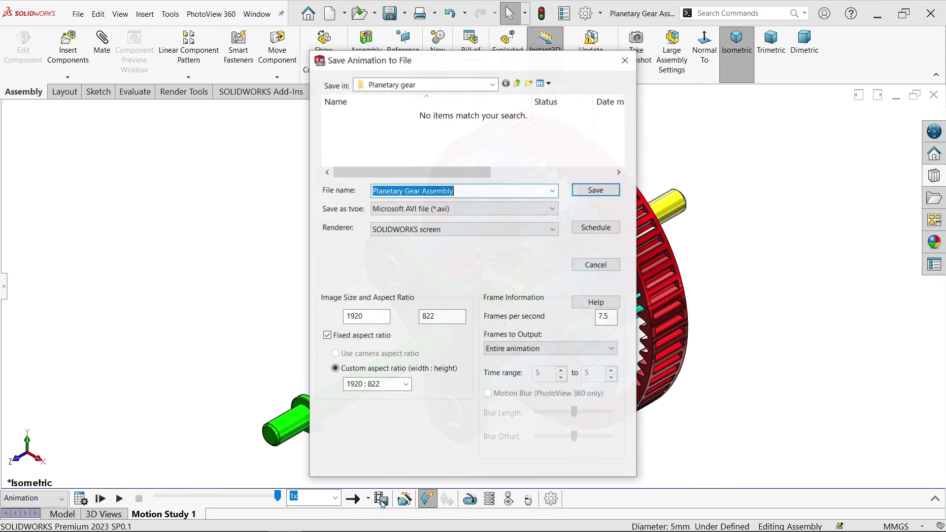
{"action": "left_click", "coordinate": [434, 209]}
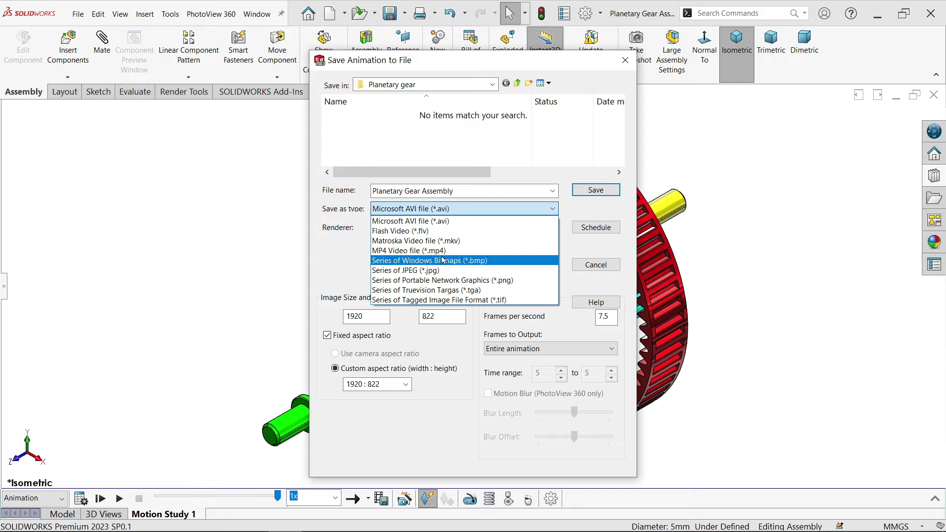
{"action": "left_click", "coordinate": [443, 253]}
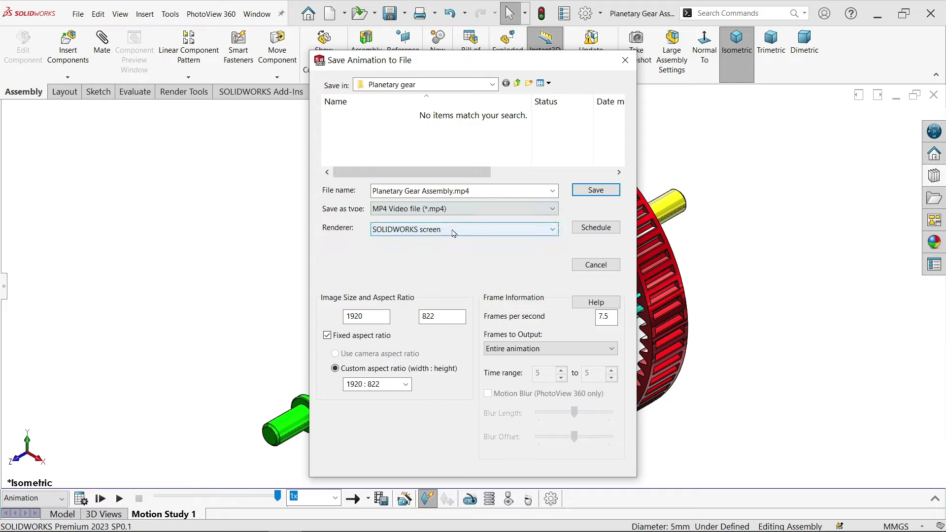
{"action": "left_click", "coordinate": [454, 233]}
{"action": "left_click", "coordinate": [446, 249]}
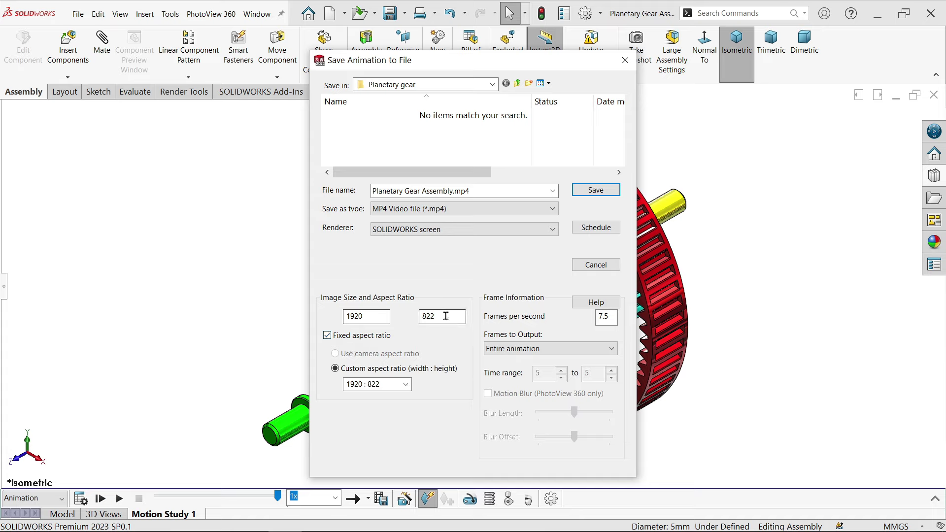
Step: Set the exported video to a 16:9 aspect ratio at 50 frames per second and save it
{"action": "left_click", "coordinate": [406, 384]}
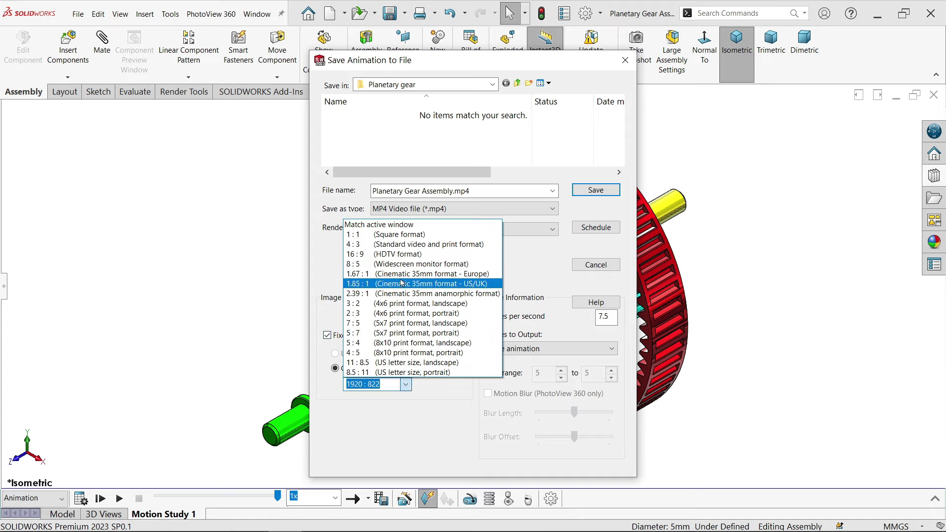
{"action": "left_click", "coordinate": [406, 255]}
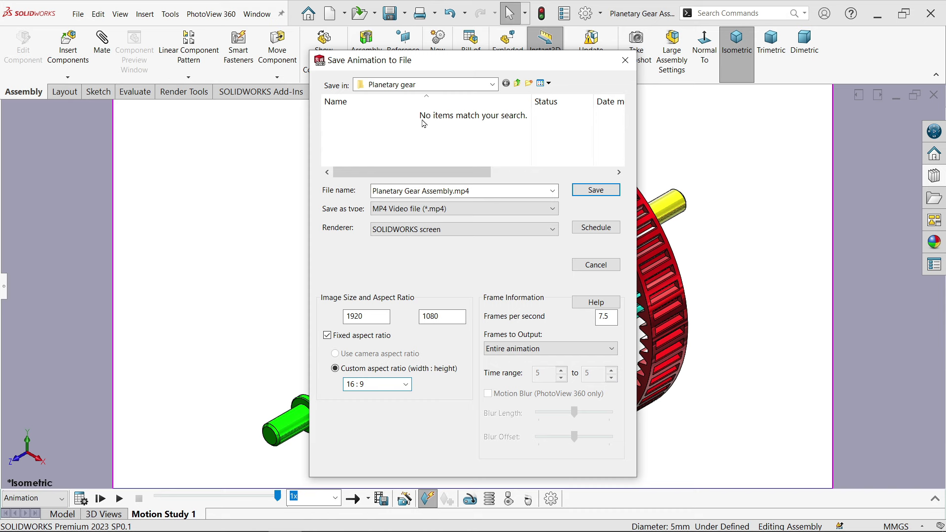
{"action": "left_click_drag", "start_coordinate": [465, 66], "coordinate": [379, 78]}
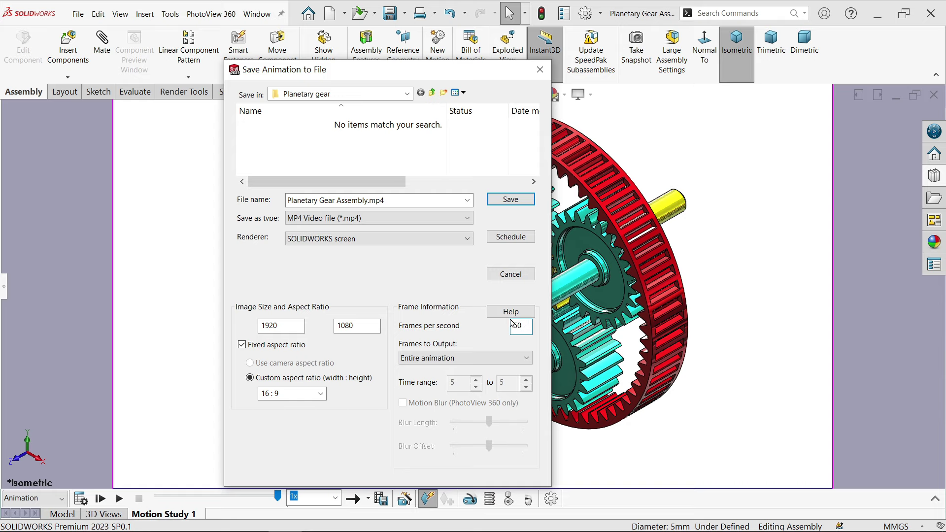
{"action": "left_click", "coordinate": [510, 200]}
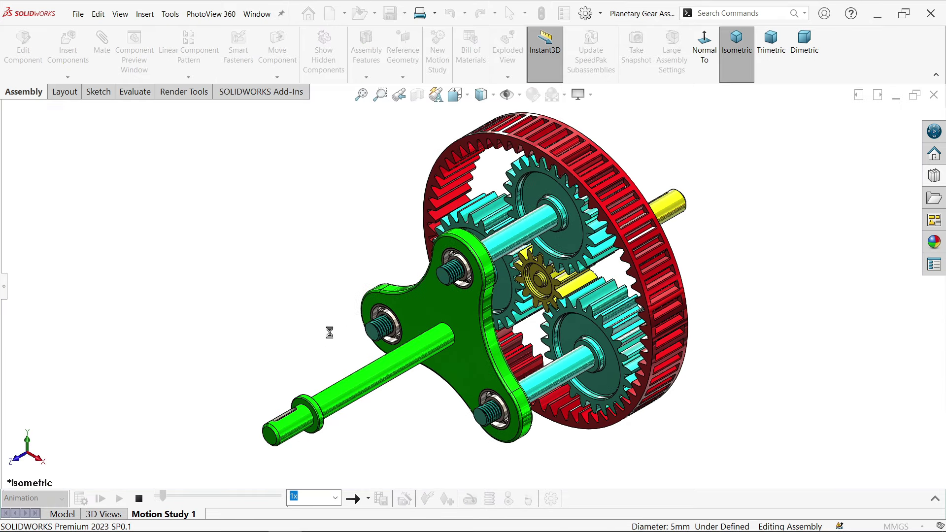
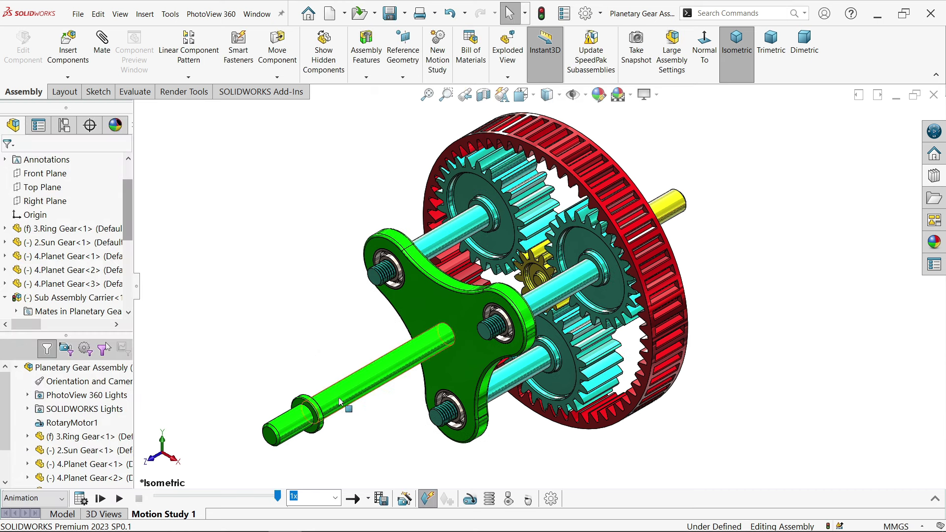
Step: Return to the model and place a Toolbox Prevailing Torque Nut Style 1 - ISO 7040 on the threaded end of 4.Planet Gear<2>
{"action": "left_click", "coordinate": [61, 515]}
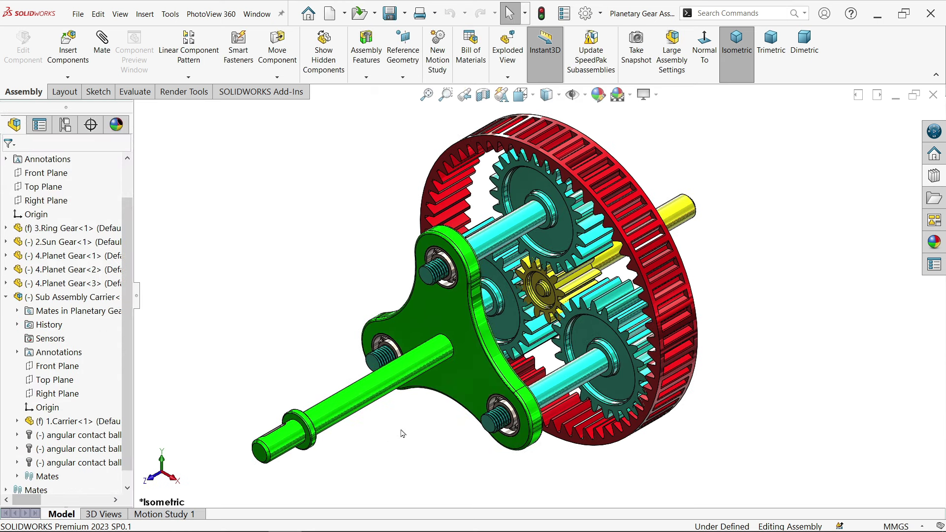
{"action": "left_click", "coordinate": [943, 173]}
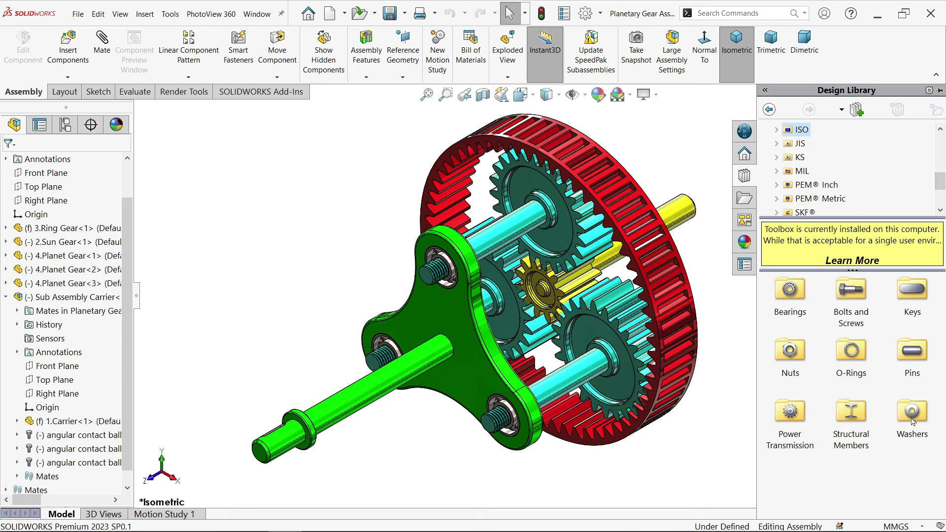
{"action": "double_click", "coordinate": [801, 357]}
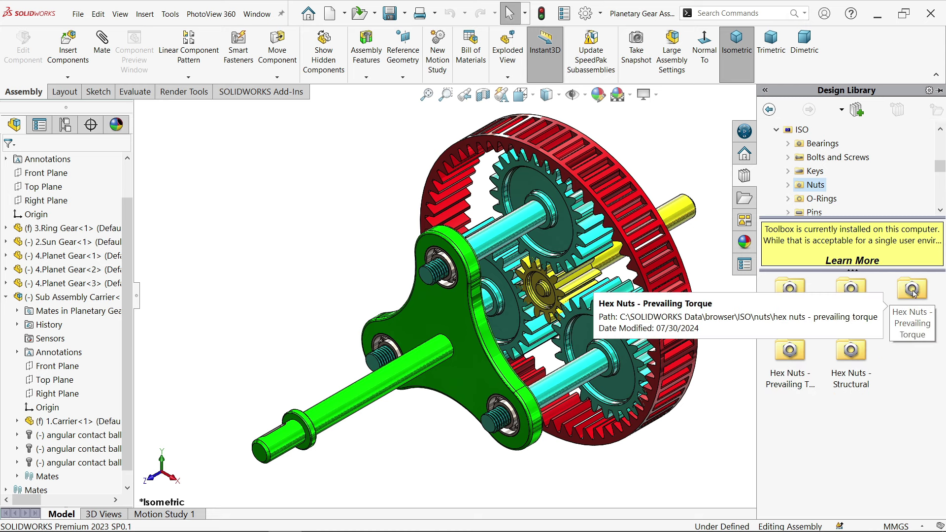
{"action": "double_click", "coordinate": [913, 294]}
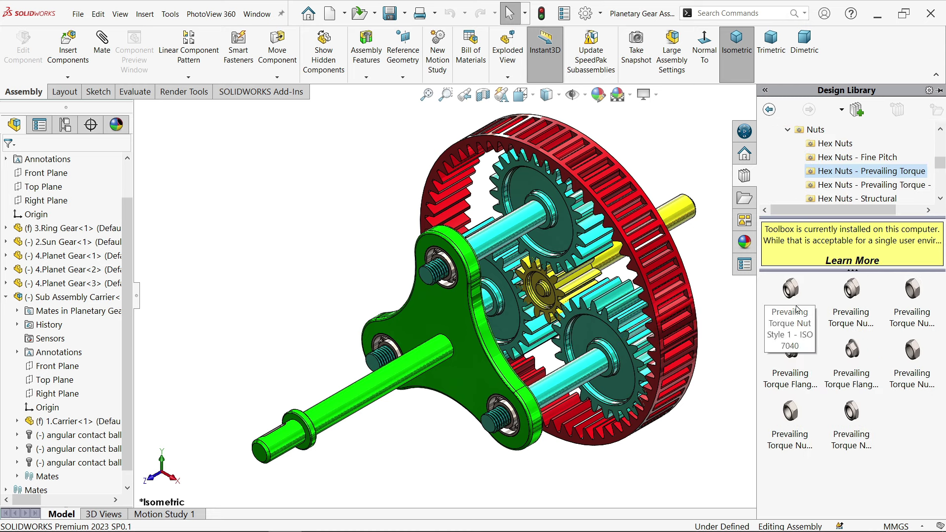
{"action": "scroll", "coordinate": [544, 399], "scroll_direction": "down", "scroll_amount": 6}
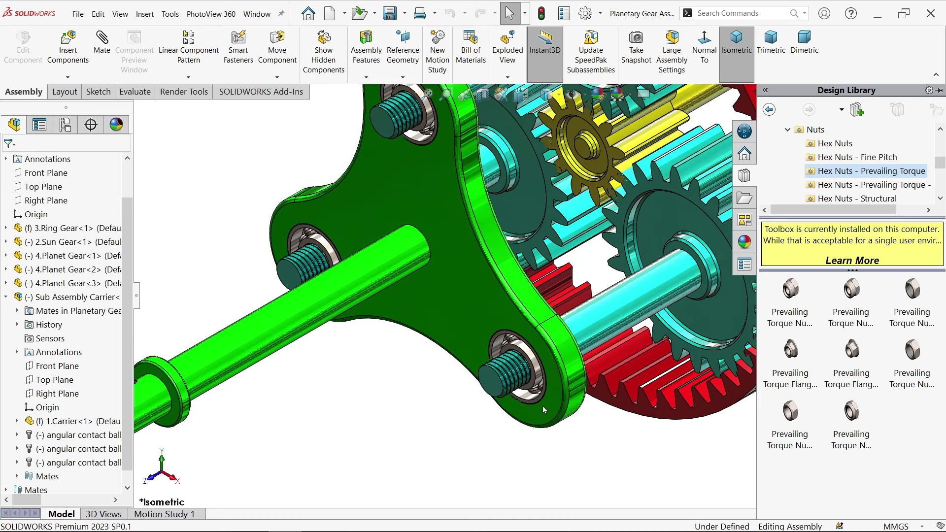
{"action": "left_click_drag", "start_coordinate": [791, 292], "coordinate": [527, 328]}
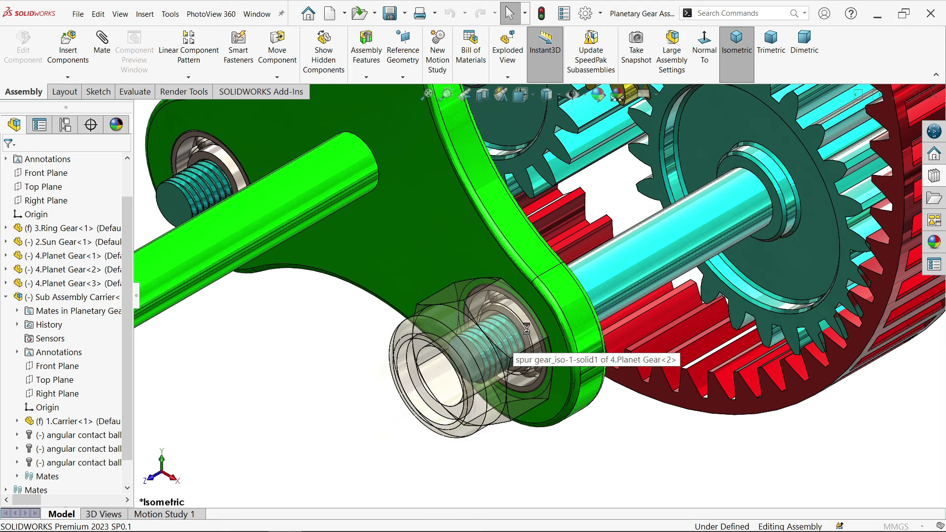
Step: Configure the nut with size M3 and Schematic thread display, and accept it
{"action": "scroll", "coordinate": [422, 335], "scroll_direction": "up", "scroll_amount": 1}
{"action": "scroll", "coordinate": [355, 237], "scroll_direction": "down", "scroll_amount": 6}
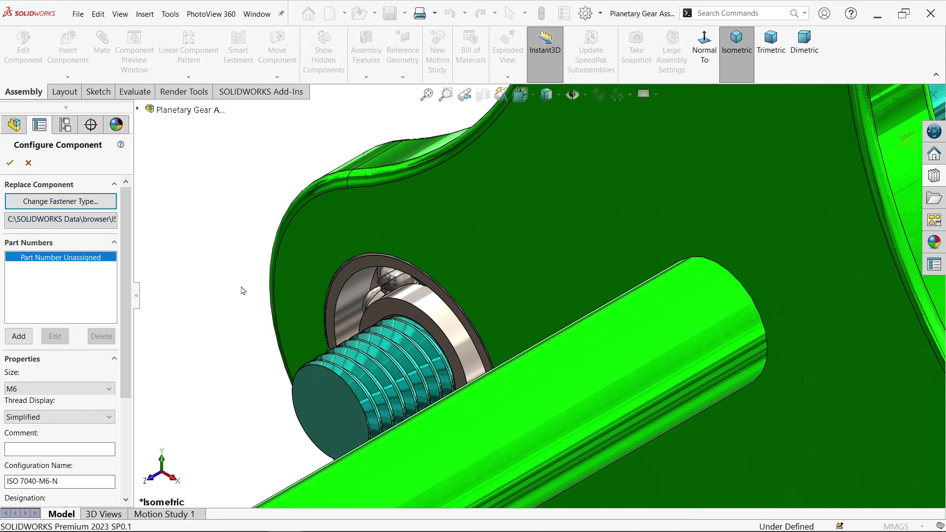
{"action": "left_click", "coordinate": [11, 389]}
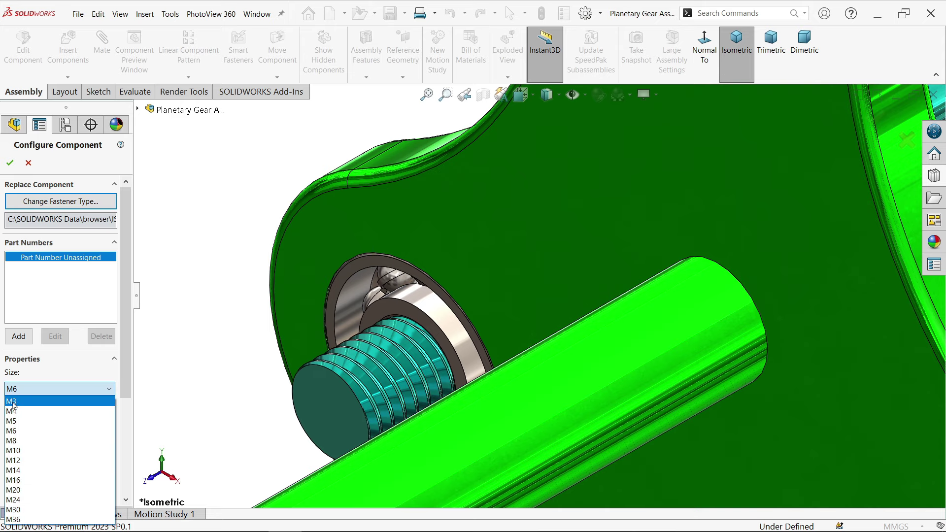
{"action": "left_click", "coordinate": [14, 402]}
{"action": "scroll", "coordinate": [619, 335], "scroll_direction": "up", "scroll_amount": 5}
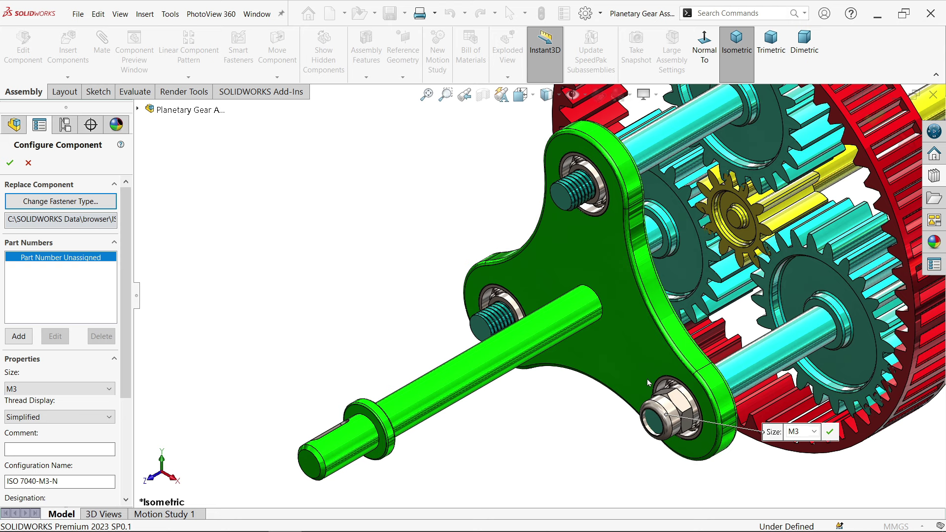
{"action": "scroll", "coordinate": [646, 379], "scroll_direction": "down", "scroll_amount": 3}
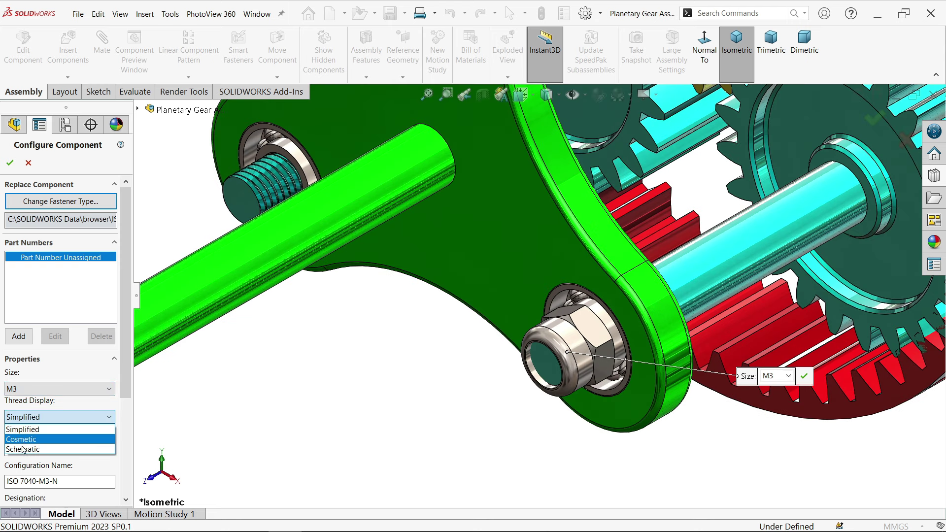
{"action": "left_click", "coordinate": [20, 449]}
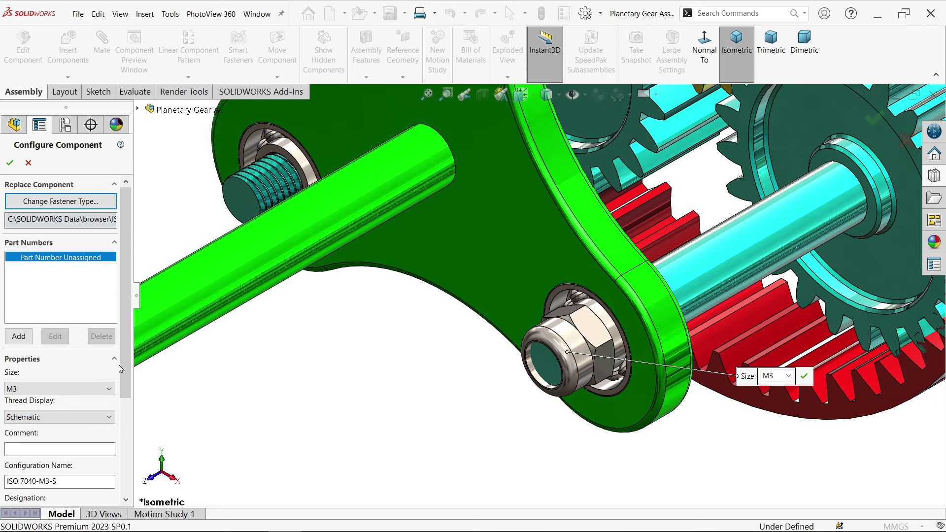
{"action": "scroll", "coordinate": [127, 392], "scroll_direction": "down", "scroll_amount": 2}
{"action": "scroll", "coordinate": [126, 419], "scroll_direction": "down", "scroll_amount": 2}
{"action": "scroll", "coordinate": [98, 296], "scroll_direction": "up", "scroll_amount": 5}
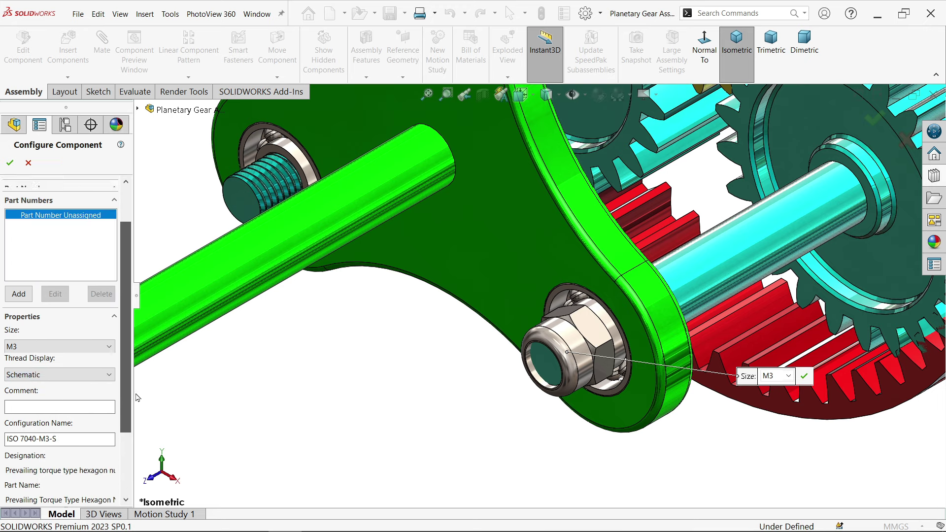
{"action": "left_click", "coordinate": [12, 166]}
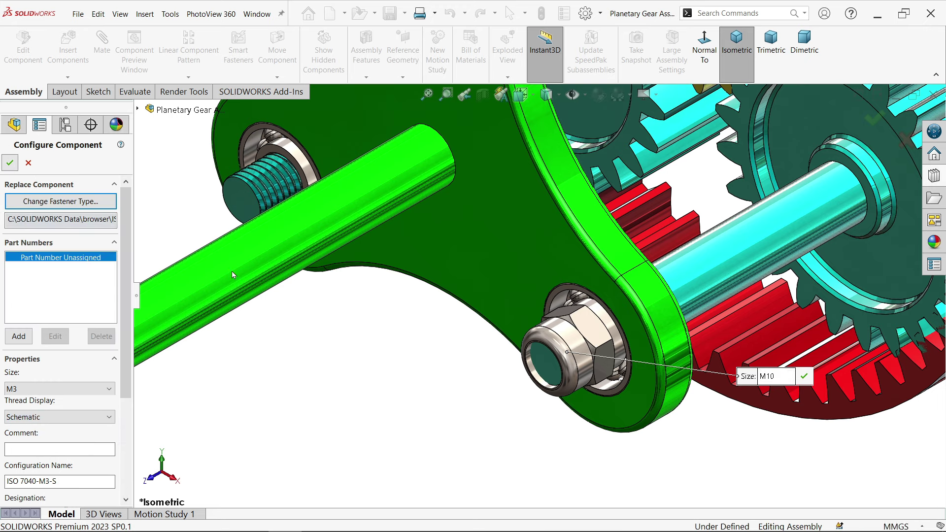
Step: Place copies of the M3 nut on the other two planet gear shafts against their bearings, and finish inserting components
{"action": "scroll", "coordinate": [317, 306], "scroll_direction": "up", "scroll_amount": 5}
{"action": "scroll", "coordinate": [493, 212], "scroll_direction": "down", "scroll_amount": 5}
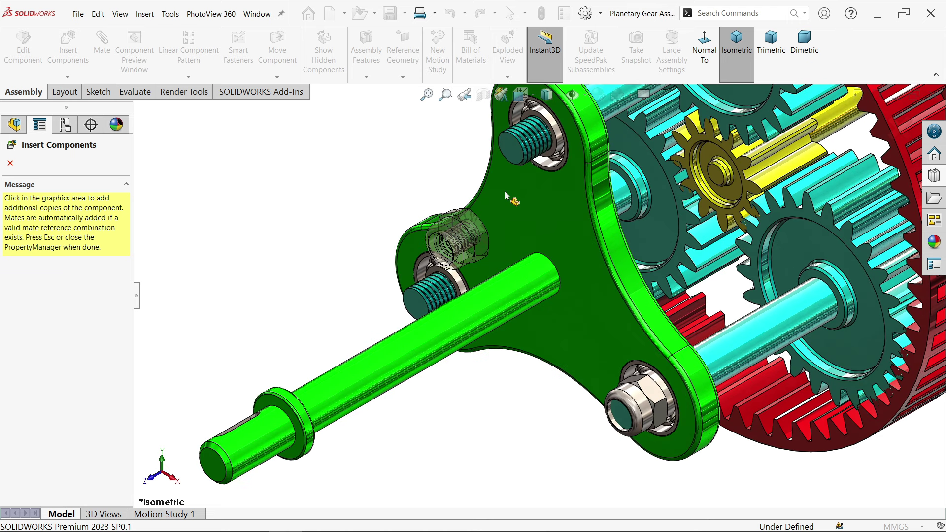
{"action": "scroll", "coordinate": [507, 199], "scroll_direction": "down", "scroll_amount": 5}
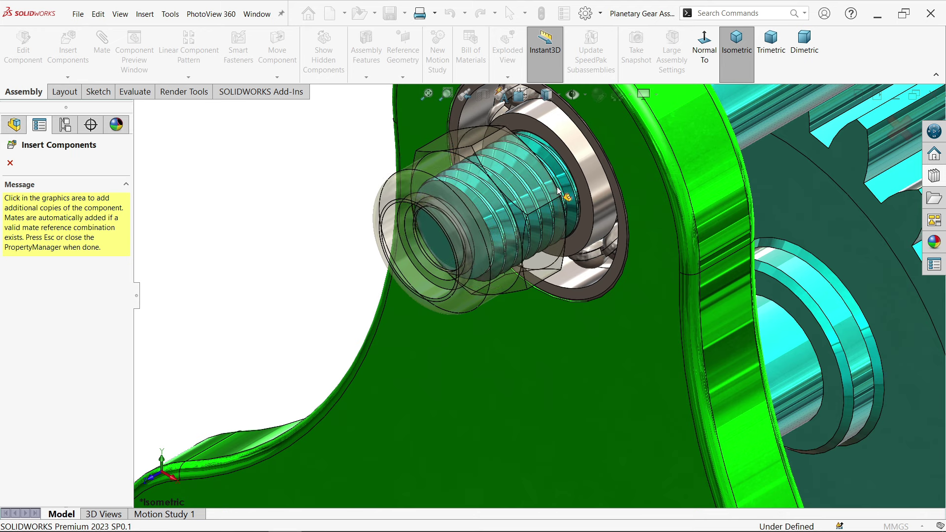
{"action": "left_click", "coordinate": [580, 172]}
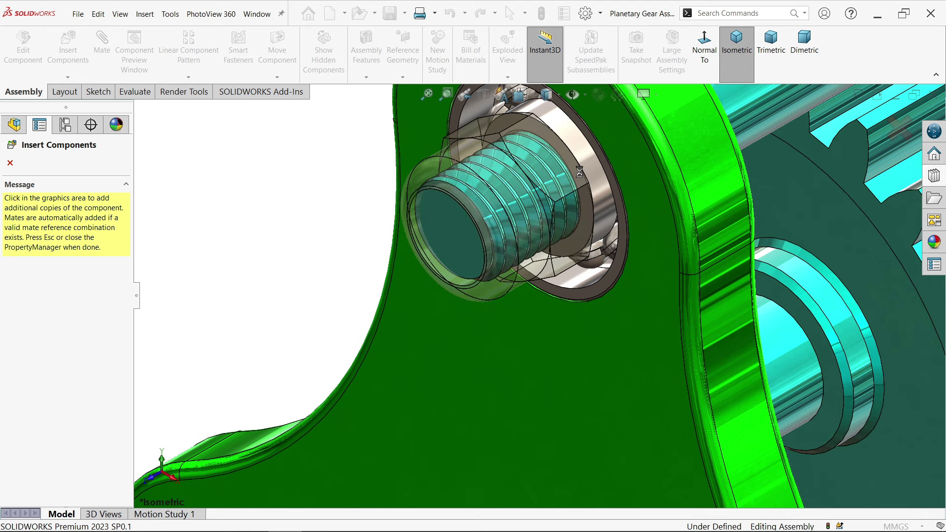
{"action": "scroll", "coordinate": [393, 389], "scroll_direction": "up", "scroll_amount": 5}
{"action": "scroll", "coordinate": [393, 389], "scroll_direction": "down", "scroll_amount": 4}
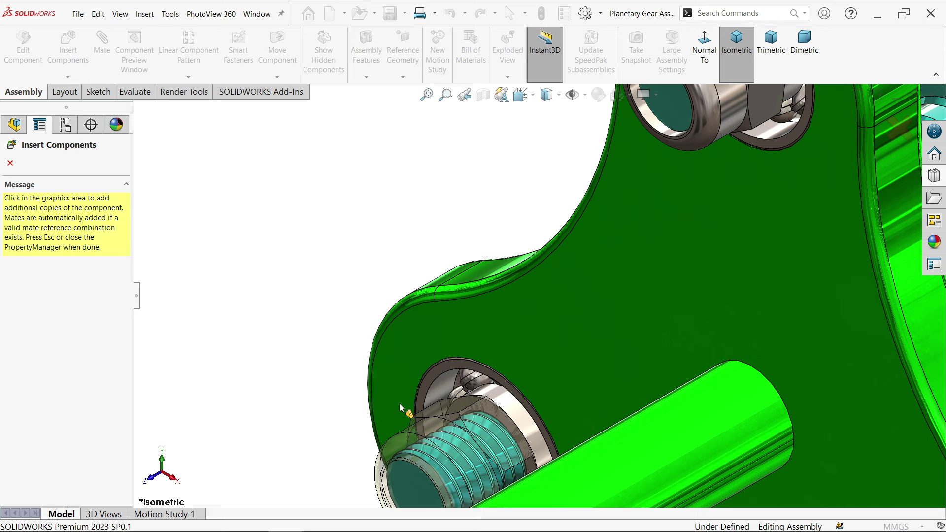
{"action": "left_click", "coordinate": [481, 407]}
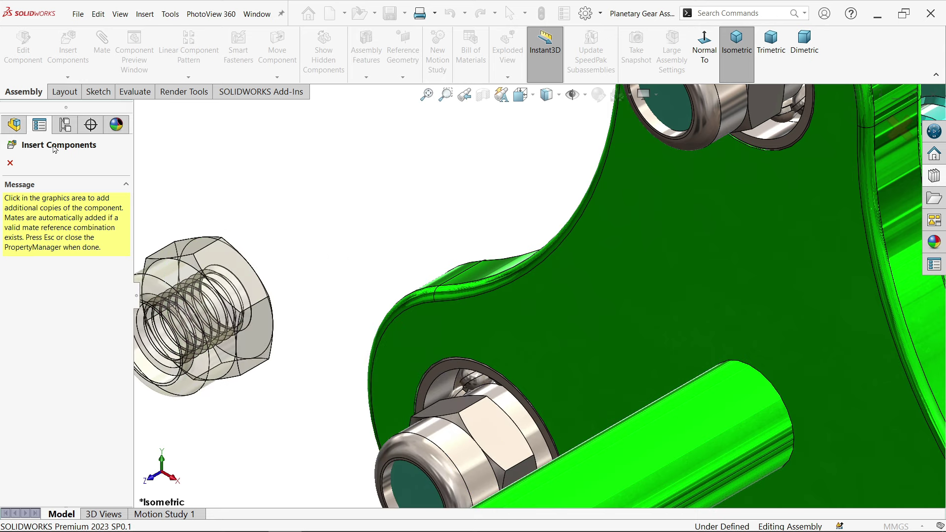
{"action": "left_click", "coordinate": [10, 164]}
Step: Check the nuts on the three planet gear shafts and save the assembly
{"action": "left_click", "coordinate": [695, 149]}
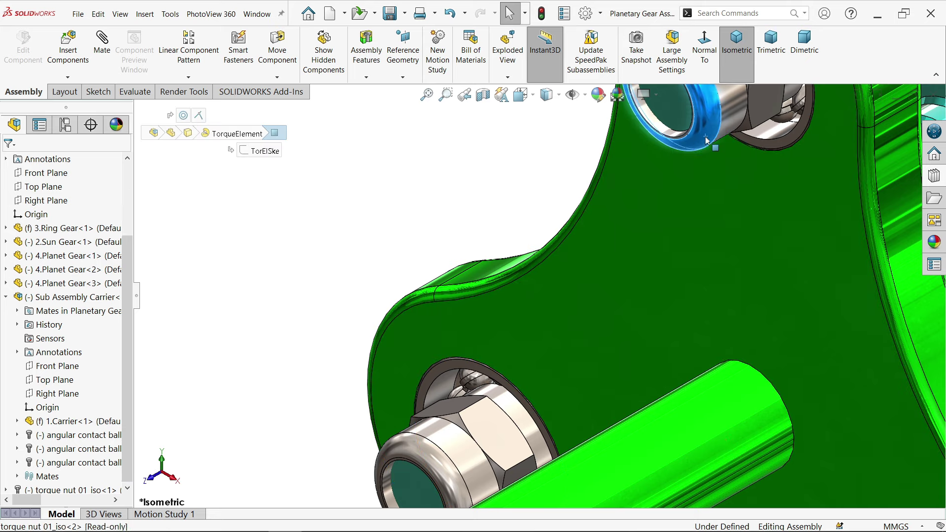
{"action": "left_click_drag", "start_coordinate": [694, 148], "coordinate": [664, 171]}
{"action": "scroll", "coordinate": [580, 289], "scroll_direction": "up", "scroll_amount": 10}
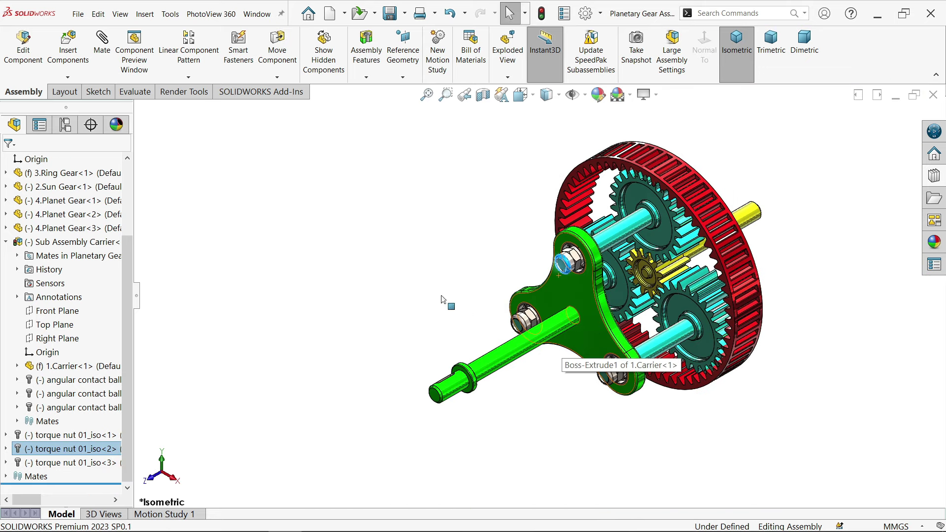
{"action": "left_click", "coordinate": [444, 308]}
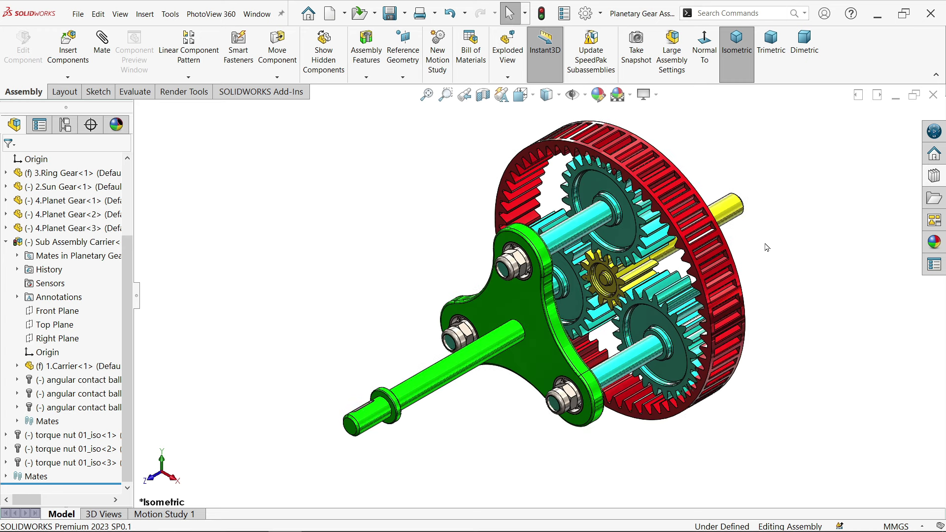
{"action": "scroll", "coordinate": [767, 247], "scroll_direction": "down", "scroll_amount": 3}
{"action": "scroll", "coordinate": [760, 227], "scroll_direction": "up", "scroll_amount": 1}
{"action": "scroll", "coordinate": [758, 207], "scroll_direction": "down", "scroll_amount": 1}
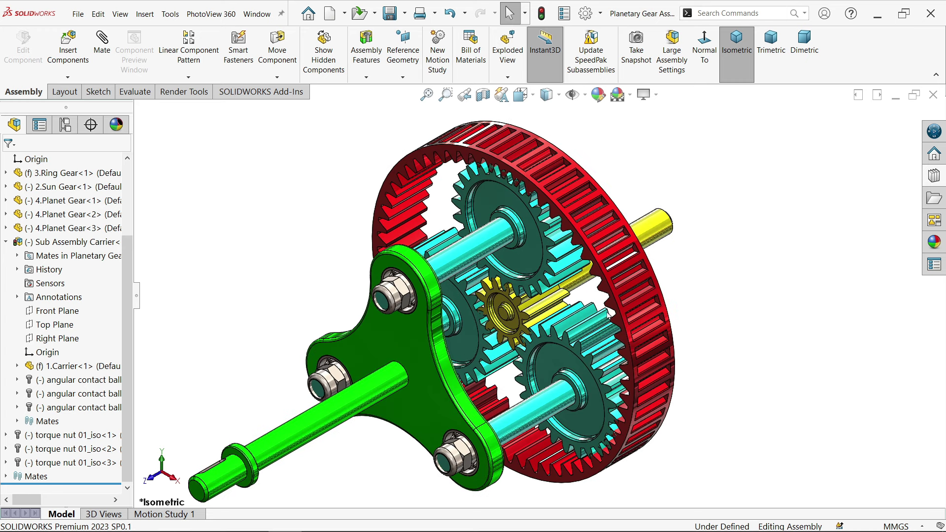
{"action": "scroll", "coordinate": [586, 316], "scroll_direction": "up", "scroll_amount": 1}
{"action": "scroll", "coordinate": [521, 354], "scroll_direction": "down", "scroll_amount": 1}
{"action": "scroll", "coordinate": [521, 354], "scroll_direction": "up", "scroll_amount": 1}
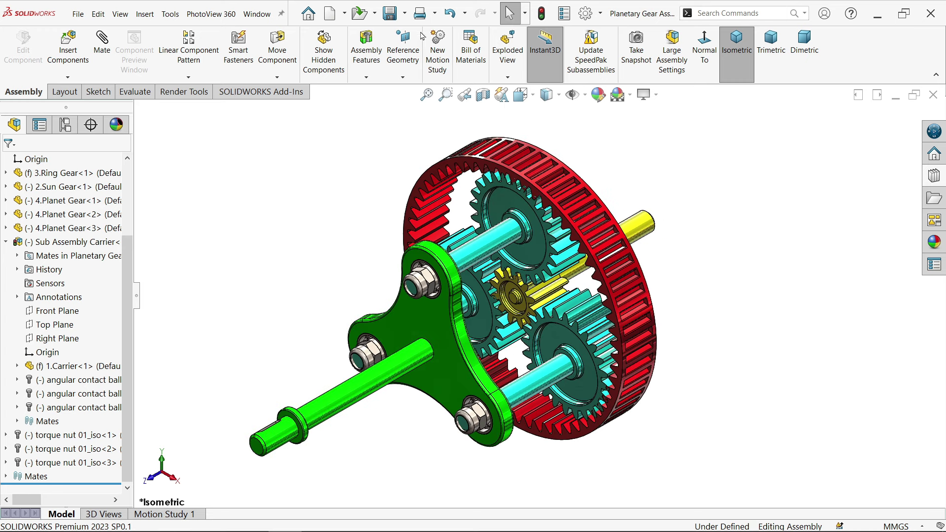
{"action": "left_click", "coordinate": [390, 15]}
{"action": "left_click", "coordinate": [421, 225]}
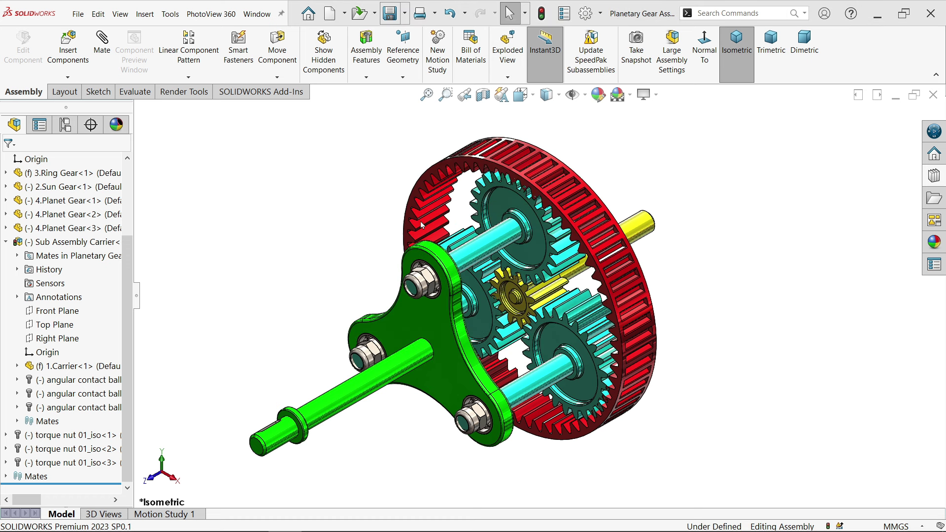
Step: Recalculate Motion Study 1 with the added nuts and play the animation
{"action": "left_click", "coordinate": [166, 515]}
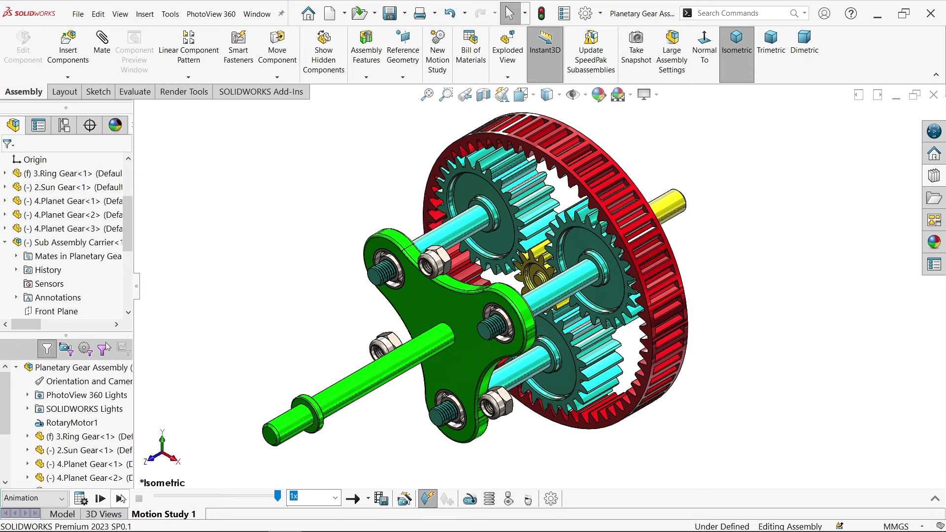
{"action": "left_click", "coordinate": [82, 500]}
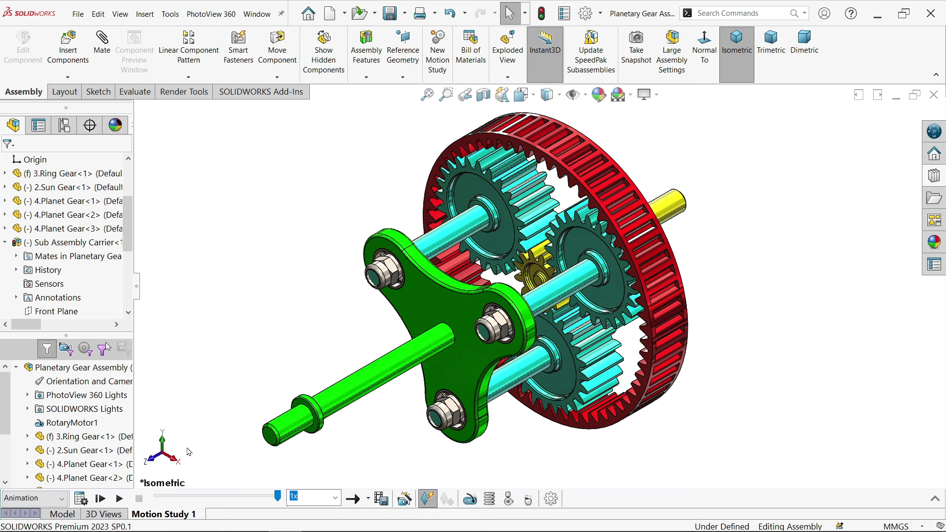
{"action": "left_click", "coordinate": [120, 500]}
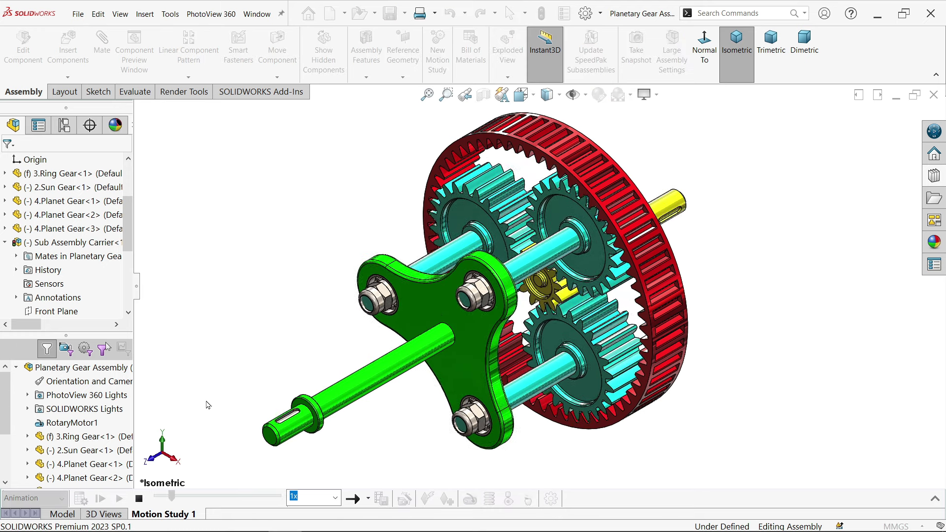